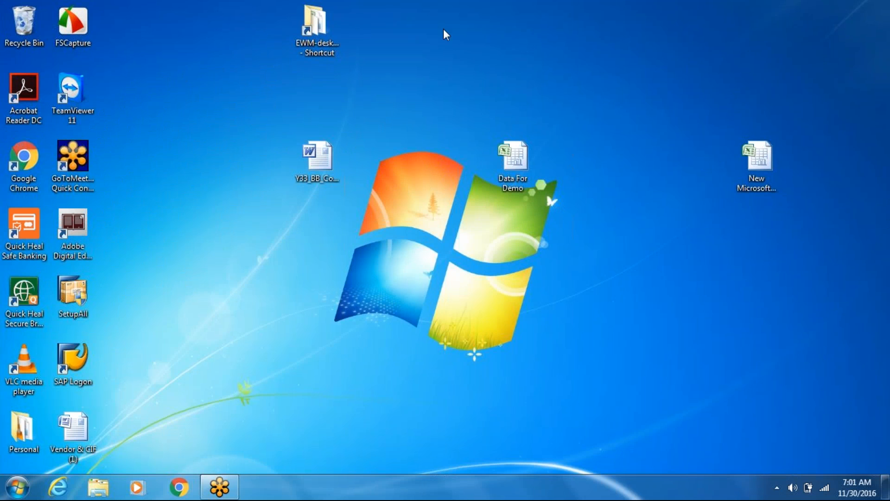
# Open the EWM-desktop folder and launch SAP Logon, allowing its file to run
pyautogui.doubleClick(332, 24)
pyautogui.moveTo(394, 71); pyautogui.dragTo(394, 19)
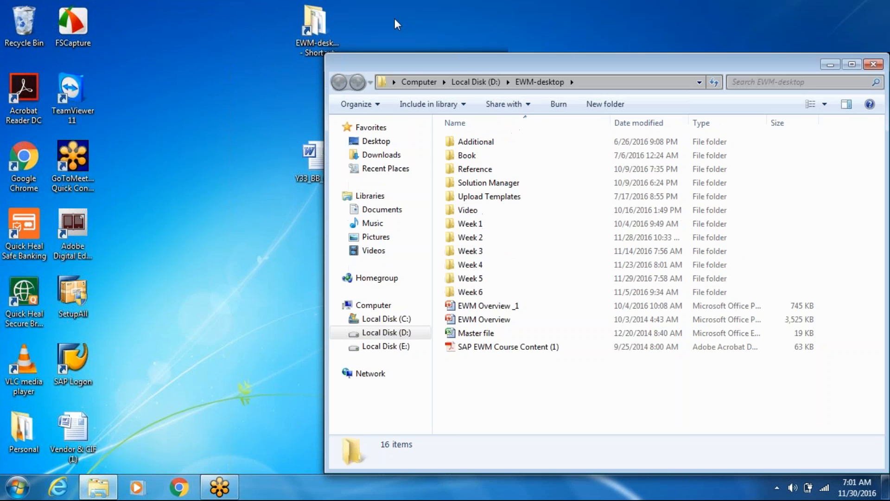
pyautogui.doubleClick(78, 374)
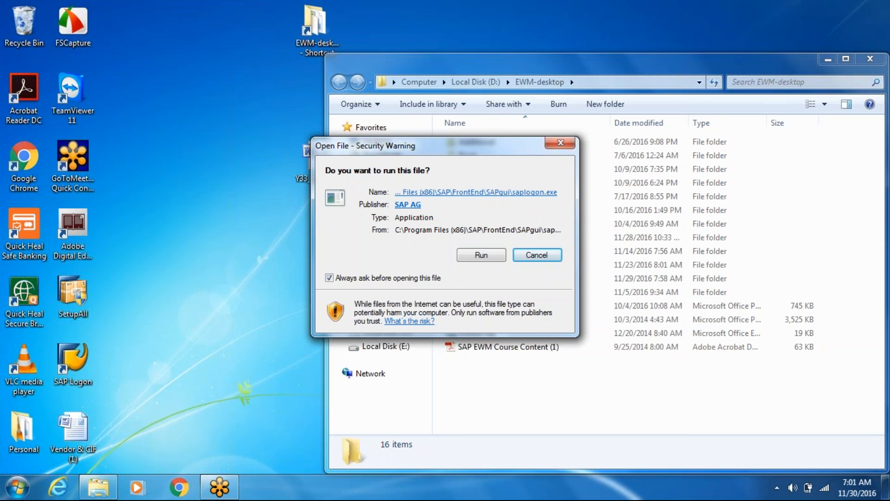
pyautogui.click(779, 409)
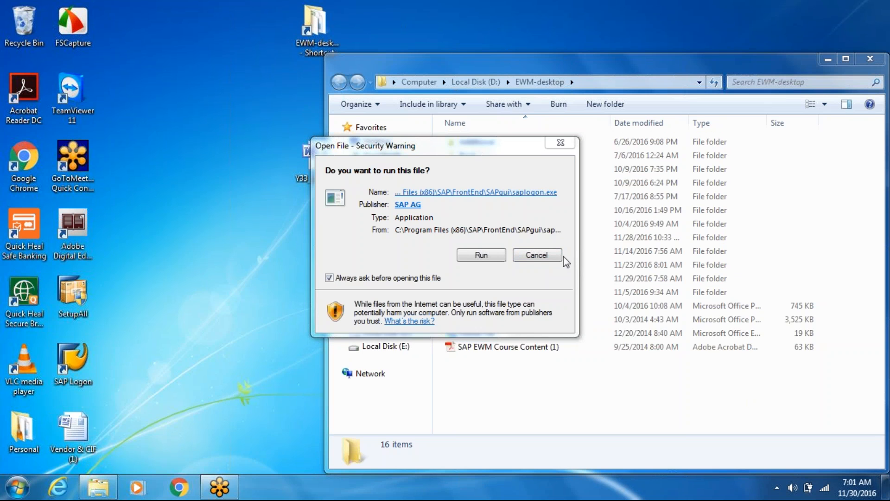
pyautogui.click(497, 257)
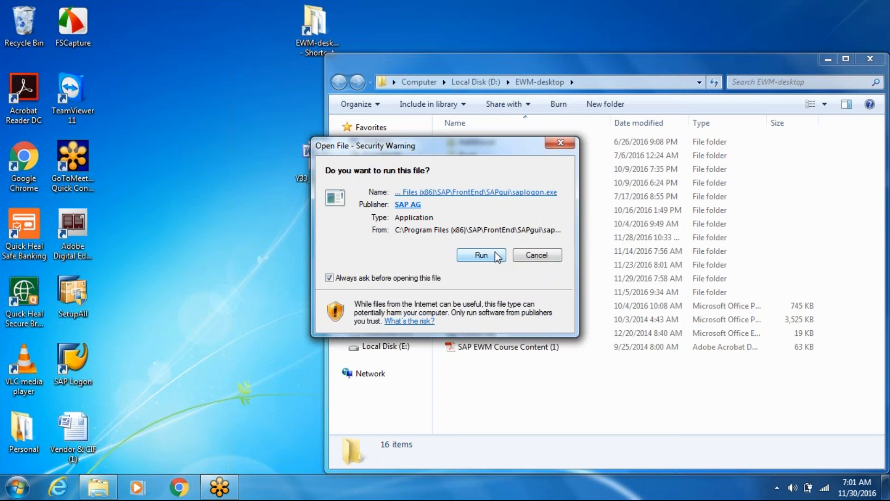
pyautogui.click(481, 255)
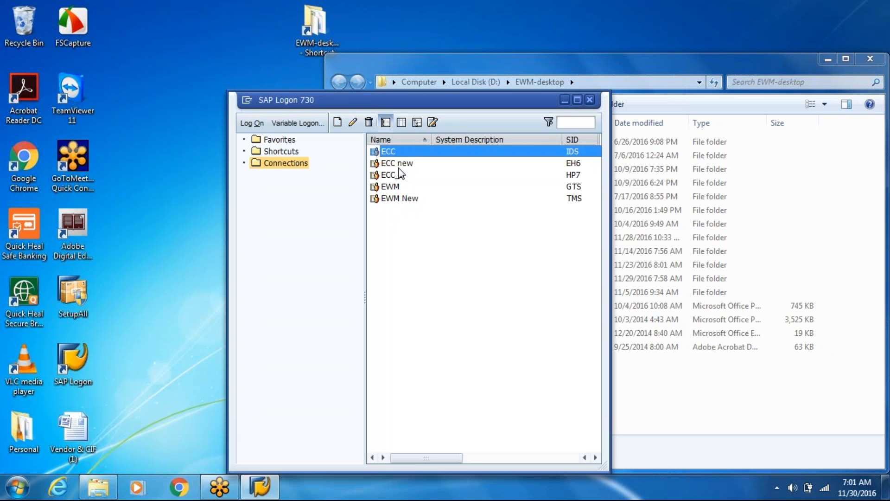
# Open the logon screen of the ECC new connection
pyautogui.press('Down')
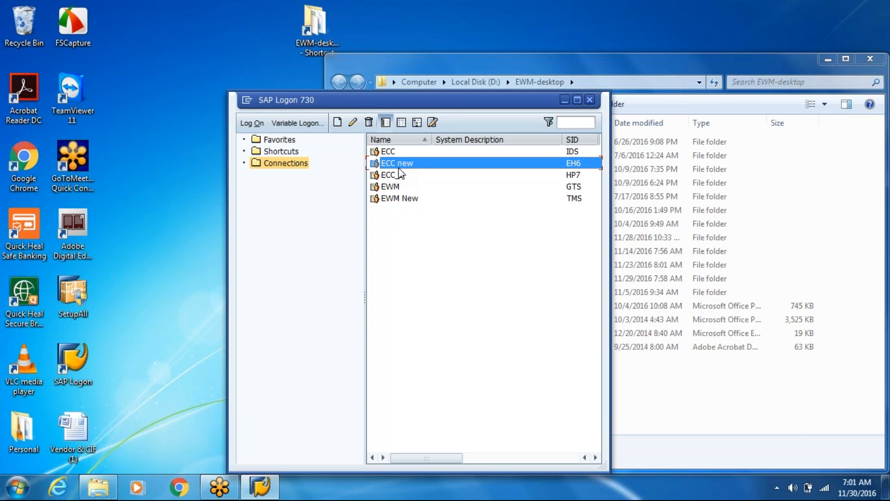
pyautogui.press('Return')
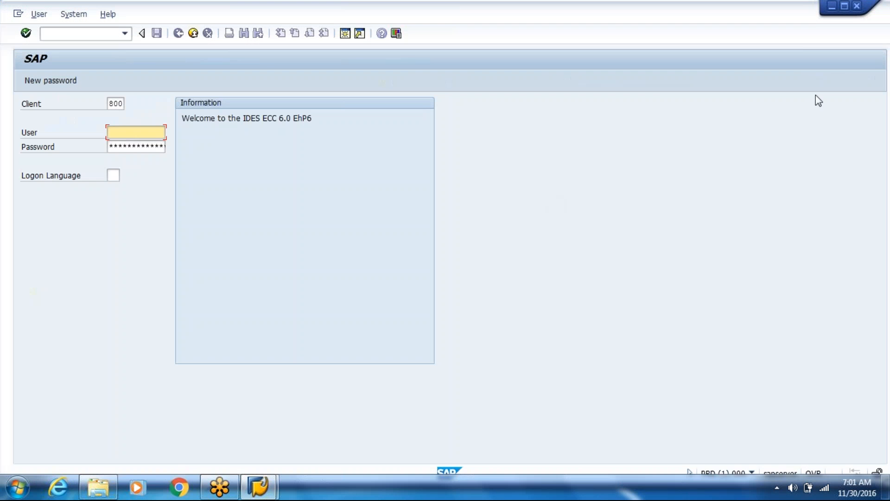
pyautogui.click(870, 40)
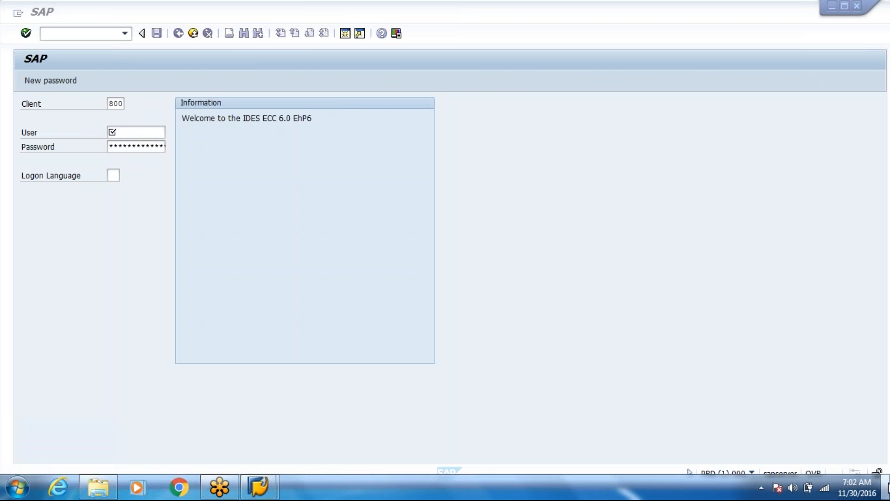
# Open the Data For Demo workbook in Excel from the desktop and examine the Warehouse Layout sheet down to the storage type tables
pyautogui.click(886, 487)
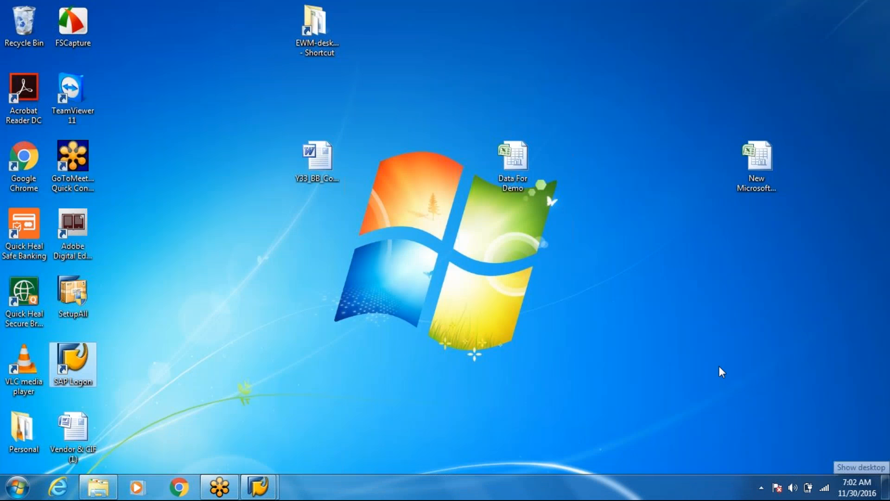
pyautogui.click(514, 160)
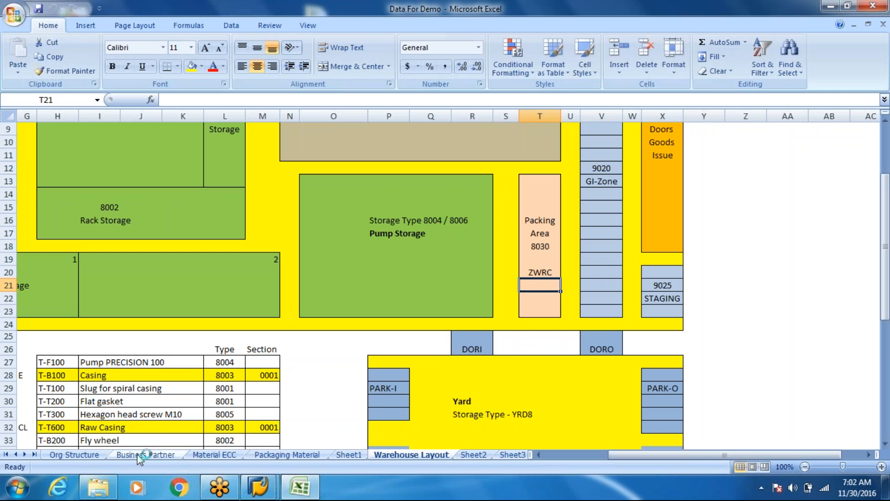
pyautogui.click(374, 404)
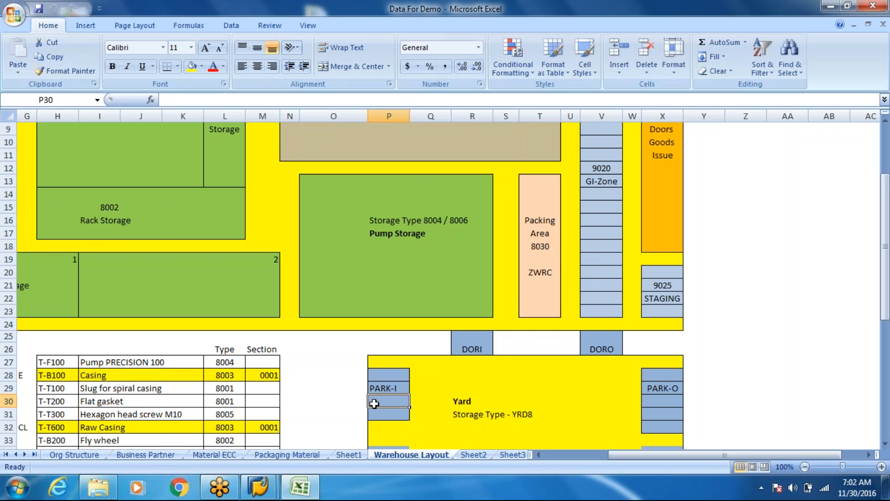
pyautogui.press('Down')
pyautogui.press('Down')
pyautogui.press('Down')
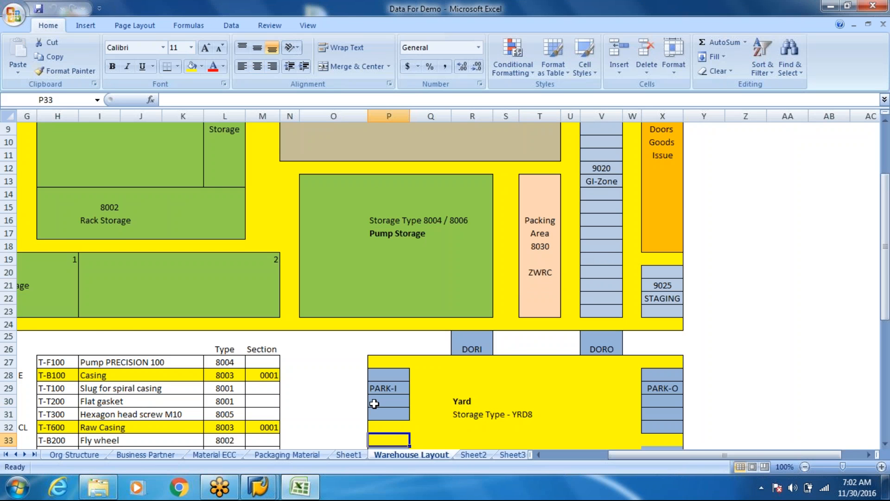
pyautogui.press('Down')
pyautogui.press('Down')
pyautogui.press('Down')
pyautogui.press('Down')
pyautogui.press('Down')
pyautogui.press('Down')
pyautogui.press('Down')
pyautogui.press('Down')
pyautogui.press('Down')
pyautogui.press('Down')
pyautogui.press('Down')
pyautogui.press('Down')
pyautogui.press('Down')
pyautogui.press('Down')
pyautogui.press('Down')
pyautogui.press('Down')
pyautogui.press('Down')
pyautogui.press('Down')
pyautogui.press('Down')
pyautogui.press('Down')
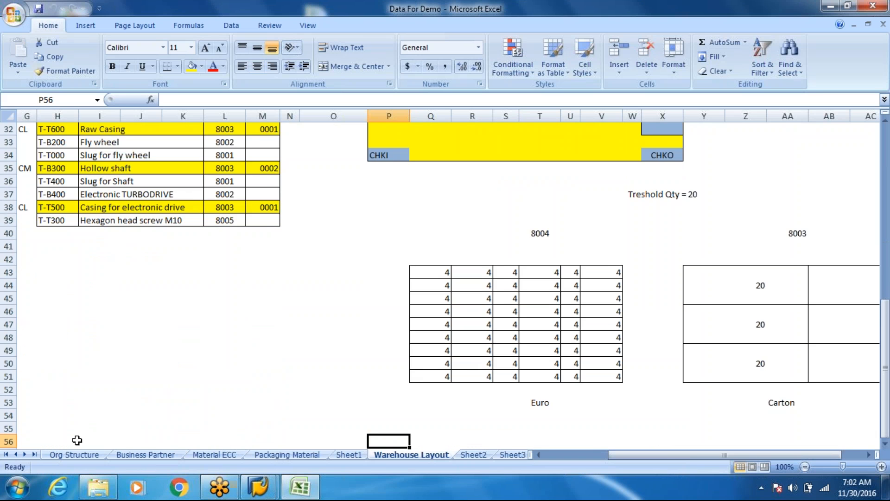
# Examine the organisational data and the bill of materials on the Org Structure sheet, including the packaging levels
pyautogui.click(74, 454)
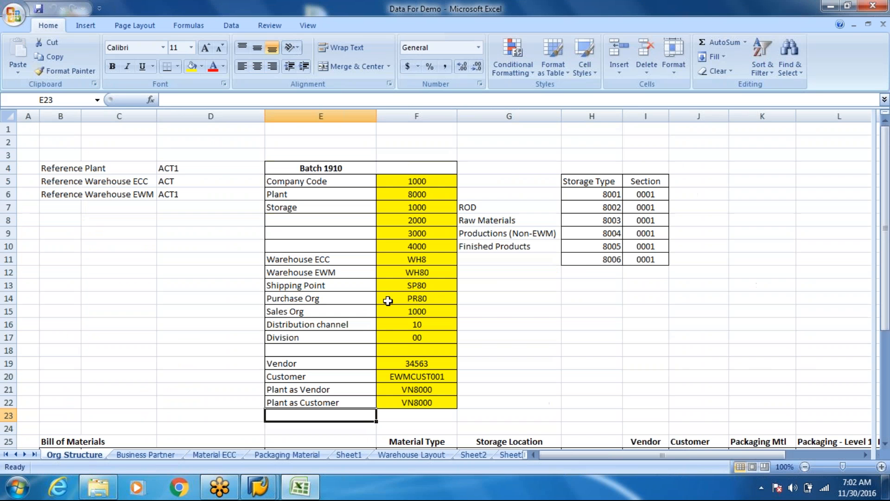
pyautogui.press('Down')
pyautogui.press('Down')
pyautogui.press('Down')
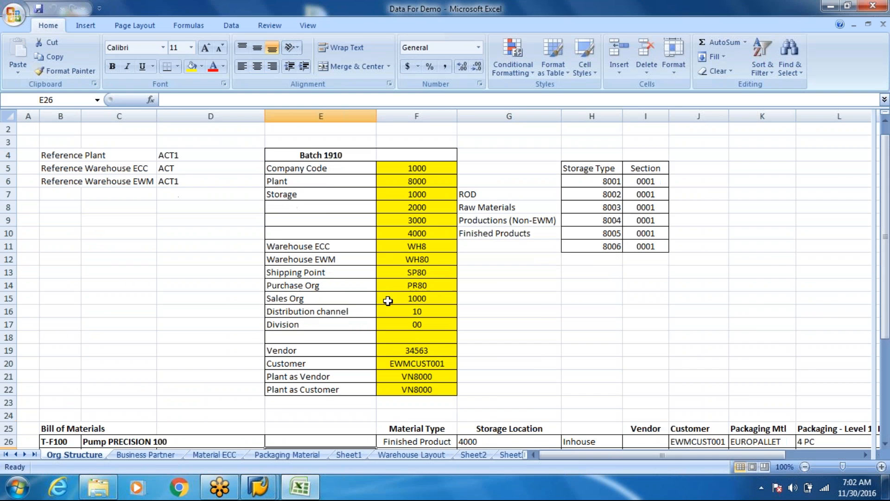
pyautogui.press('Down')
pyautogui.press('Down')
pyautogui.press('Down')
pyautogui.press('Down')
pyautogui.press('Down')
pyautogui.press('Down')
pyautogui.press('Down')
pyautogui.press('Down')
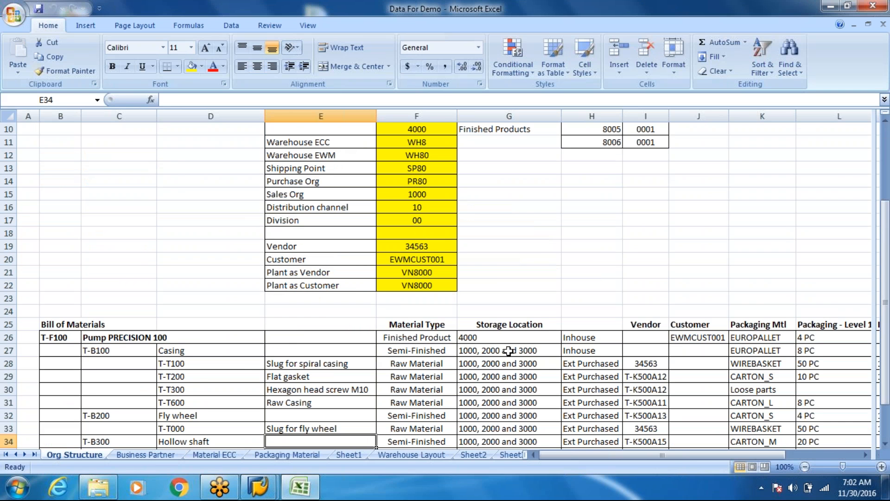
pyautogui.click(797, 336)
pyautogui.press('Right')
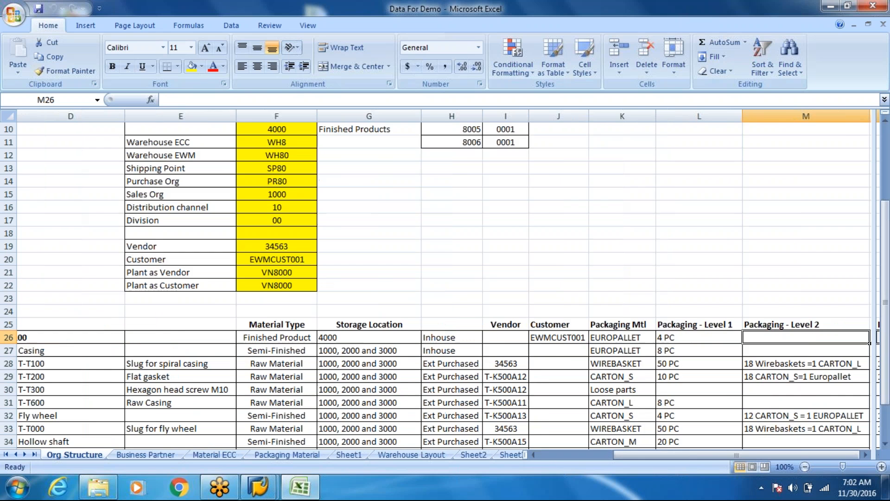
pyautogui.press('Right')
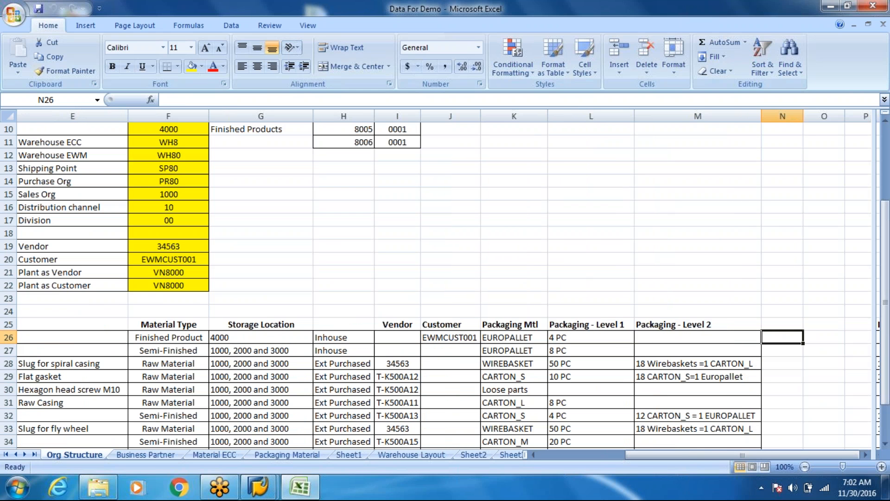
# Switch back to the SAP logon screen and log on as user trainer with the account password
pyautogui.hotkey('alt', 'Tab')
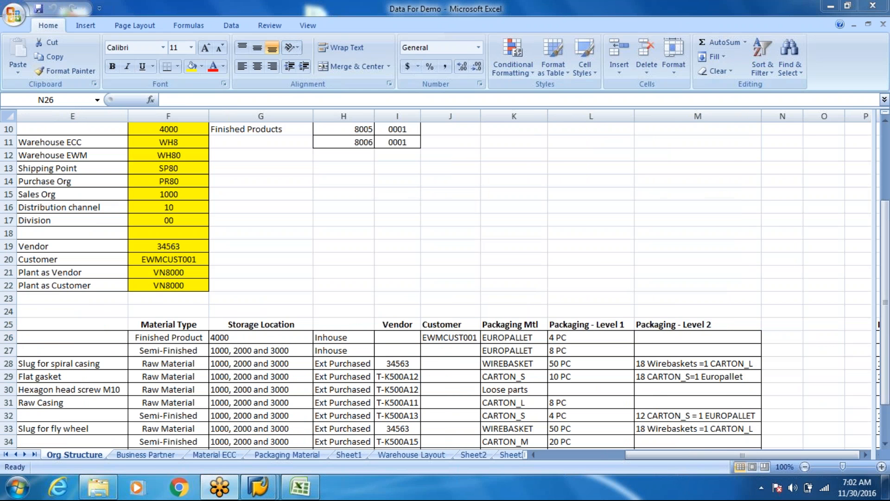
pyautogui.write('trainer')
pyautogui.press('Tab')
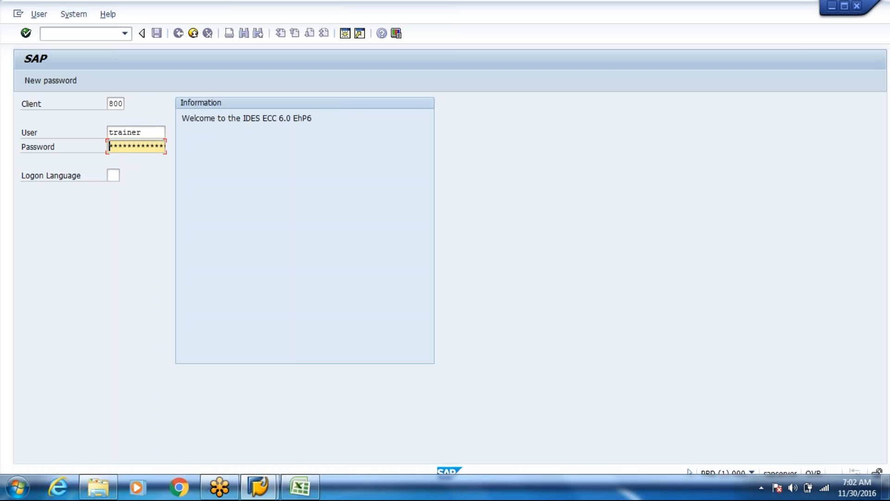
pyautogui.write('********')
pyautogui.press('Return')
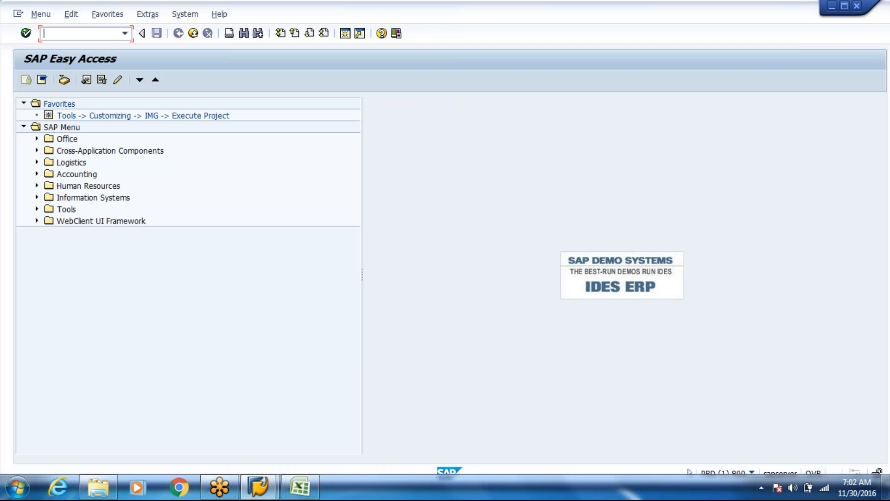
# Start transaction VL01N and begin an outbound delivery for shipping point SP80 with the first sales order number suggested from the entry history
pyautogui.write('vl01n')
pyautogui.press('Return')
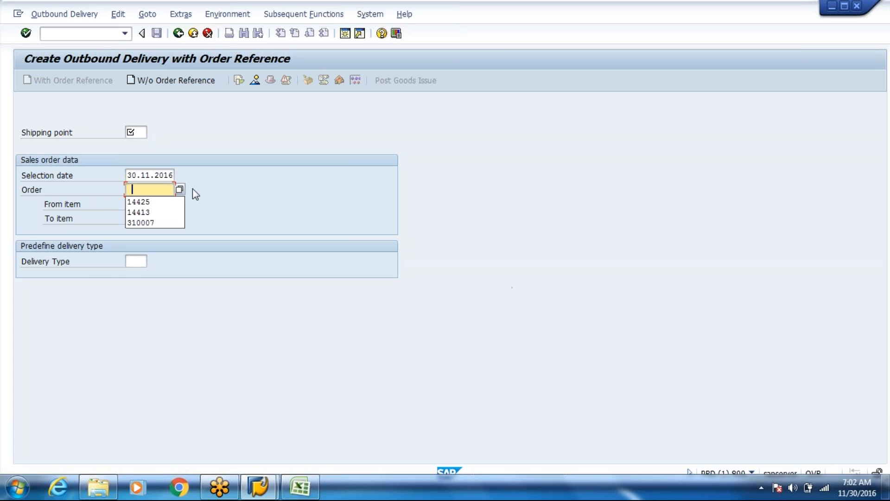
pyautogui.click(138, 202)
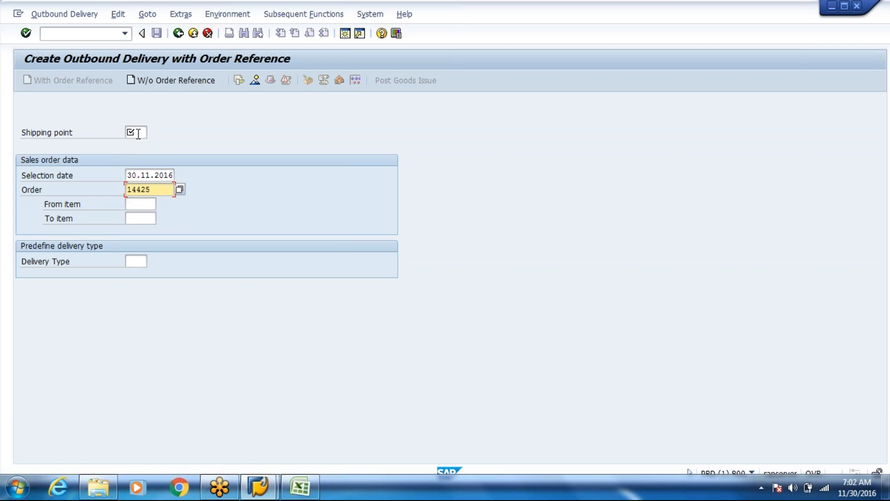
pyautogui.click(133, 134)
pyautogui.click(133, 145)
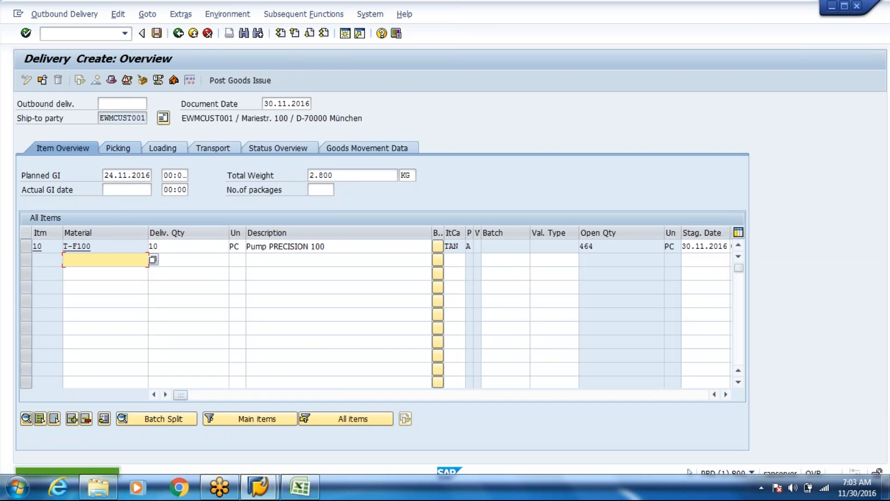
# Try to set the delivery quantity of item T-F100 to 12 PC
pyautogui.click(187, 244)
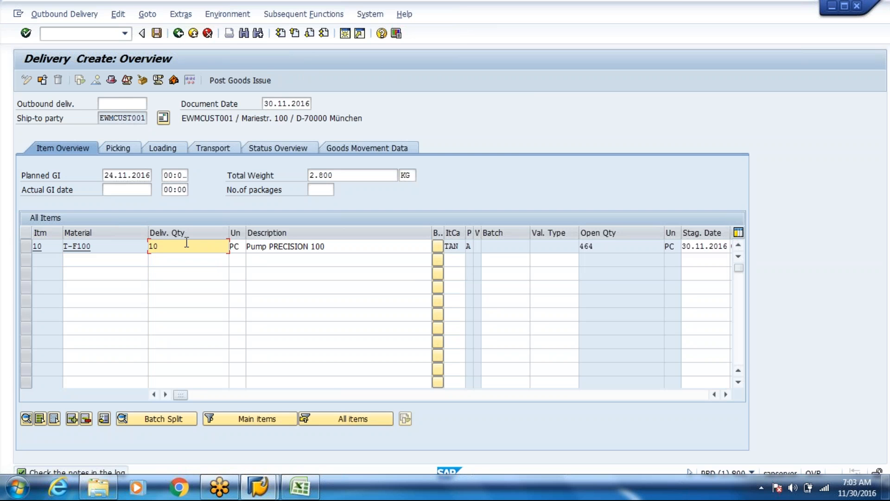
pyautogui.press('BackSpace')
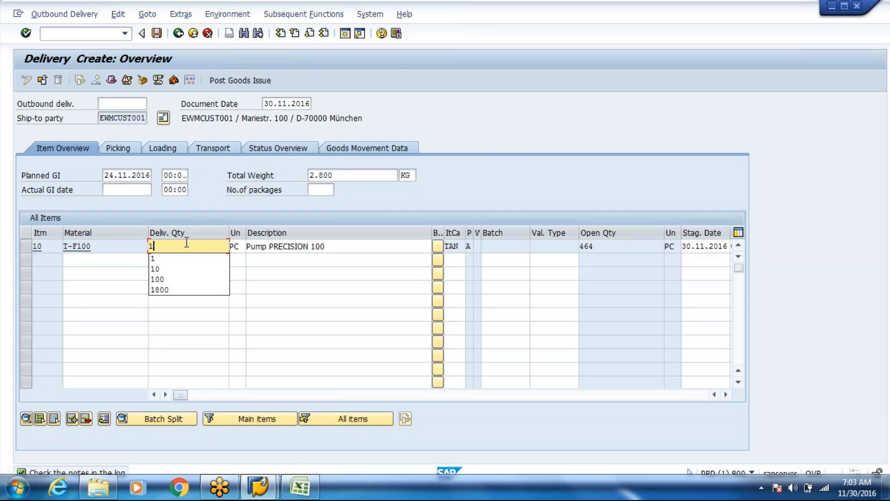
pyautogui.write('2')
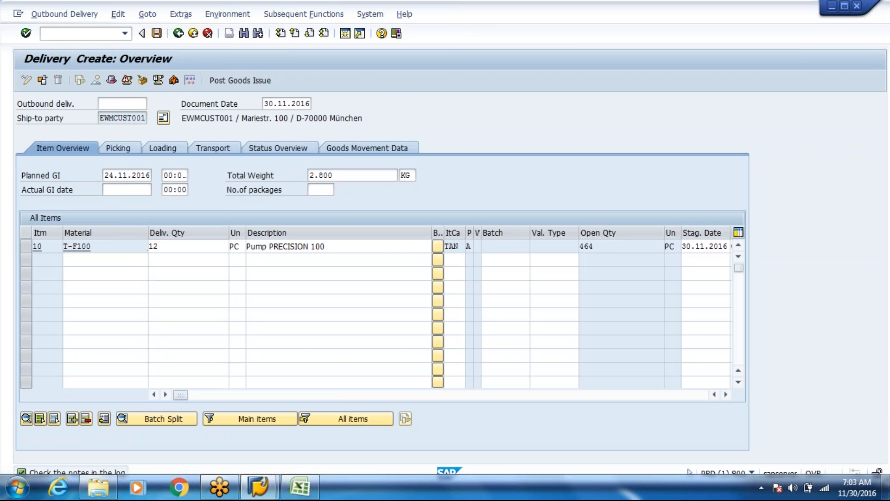
pyautogui.press('Return')
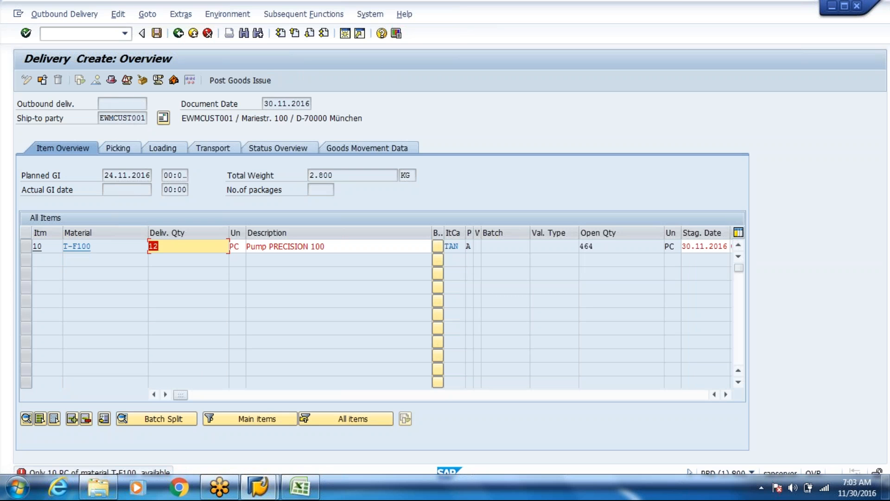
# Set the delivery quantity of item T-F100 back to 10 PC
pyautogui.press('BackSpace')
pyautogui.write('0')
pyautogui.press('Return')
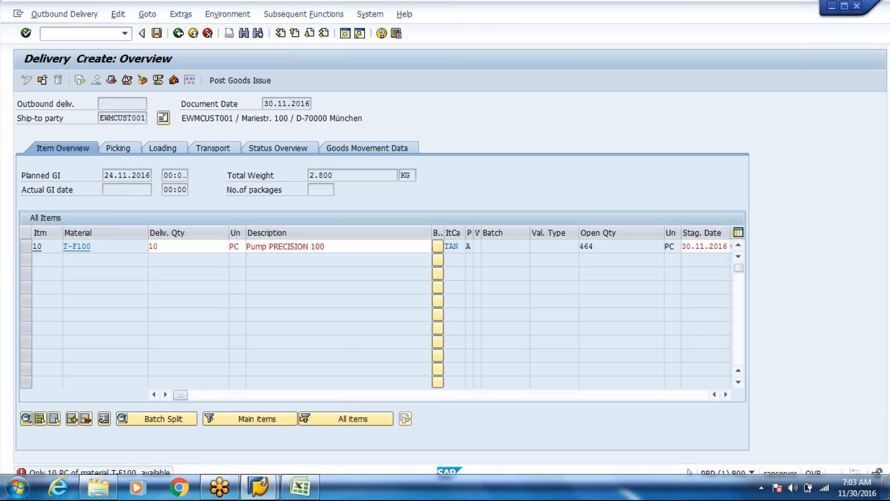
pyautogui.press('Return')
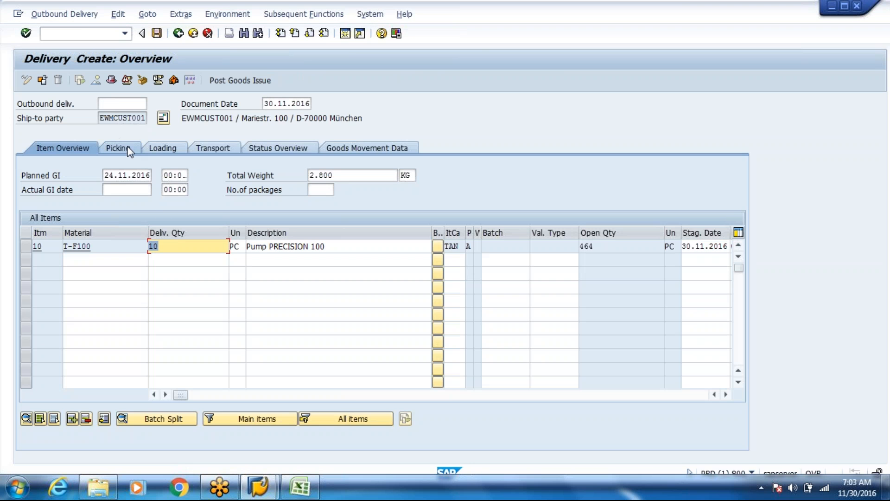
# Assign storage location 4000 to item T-F100 in the picking data and save the outbound delivery
pyautogui.click(118, 148)
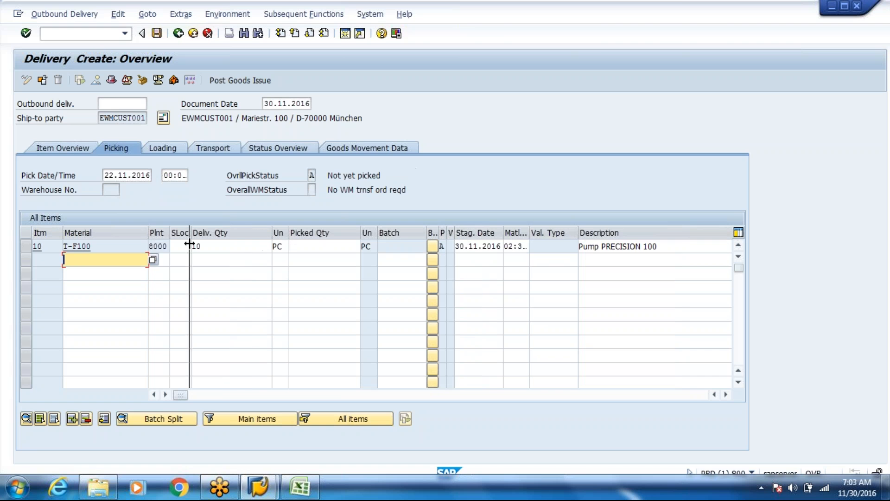
pyautogui.click(184, 244)
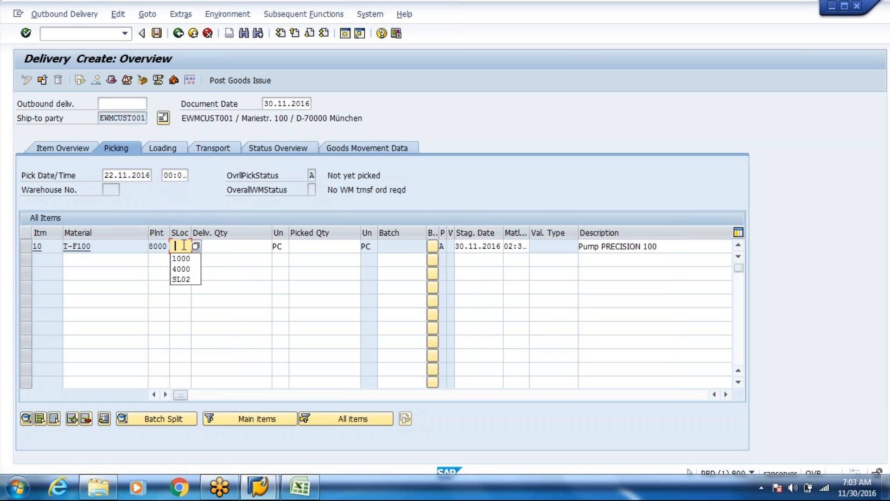
pyautogui.press('Down')
pyautogui.press('Down')
pyautogui.press('Return')
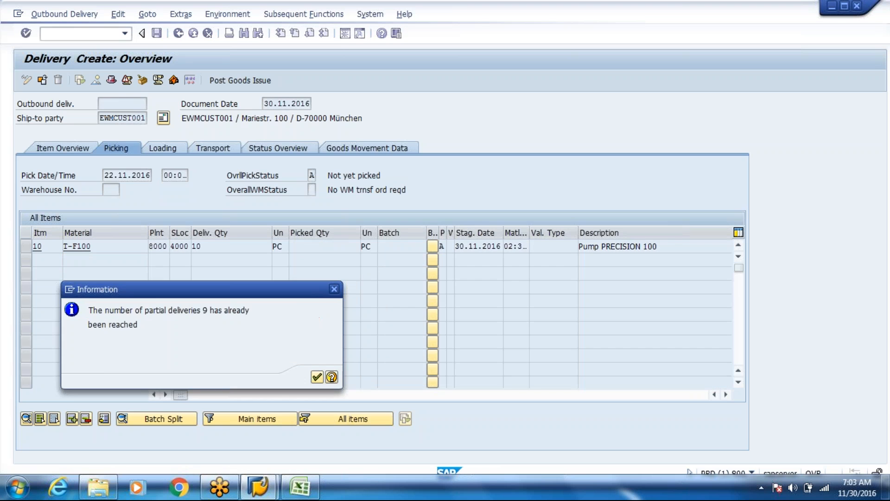
pyautogui.press('Return')
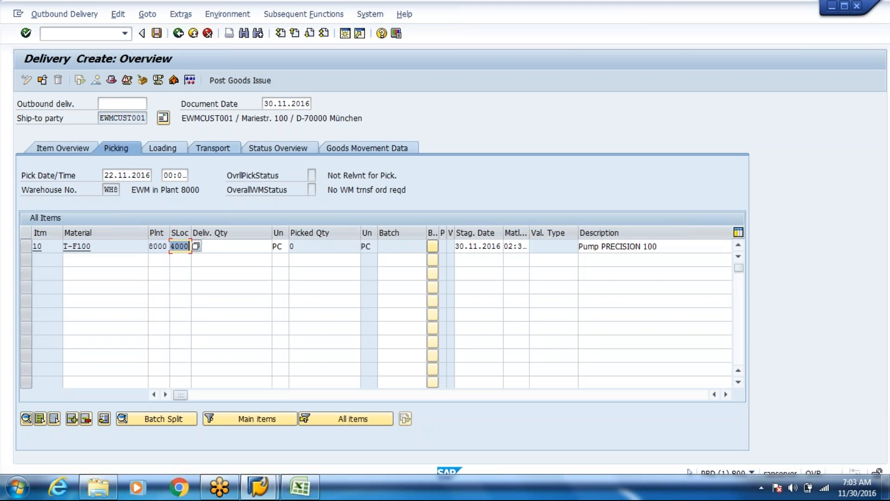
pyautogui.click(156, 33)
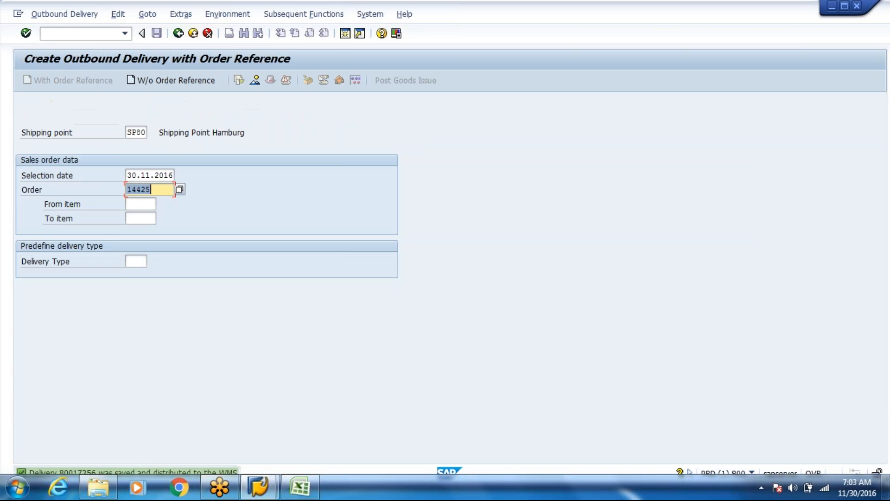
# Switch to displaying outbound deliveries and select the number of the delivery just saved
pyautogui.click(62, 20)
pyautogui.click(56, 73)
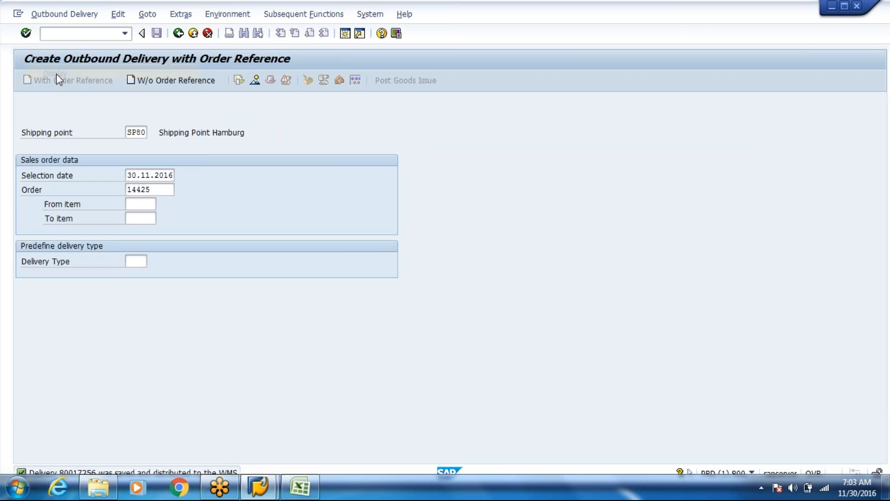
pyautogui.click(176, 134)
pyautogui.click(123, 133)
# End the ECC session with /nex and dismiss the antivirus notification
pyautogui.click(124, 33)
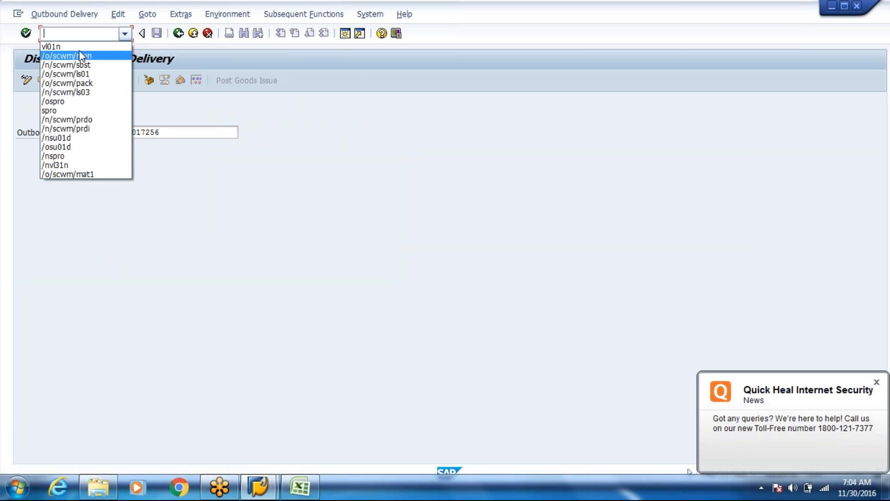
pyautogui.click(93, 33)
pyautogui.write('/')
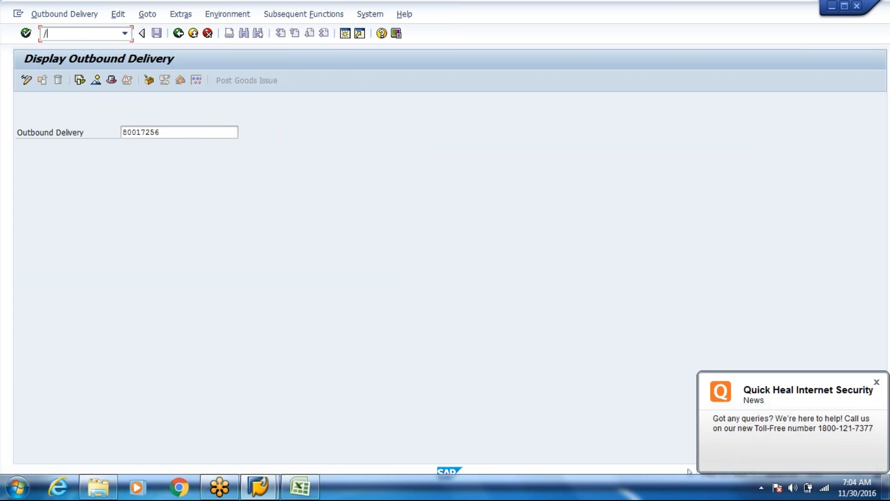
pyautogui.write('nex')
pyautogui.hotkey('alt', 'Tab')
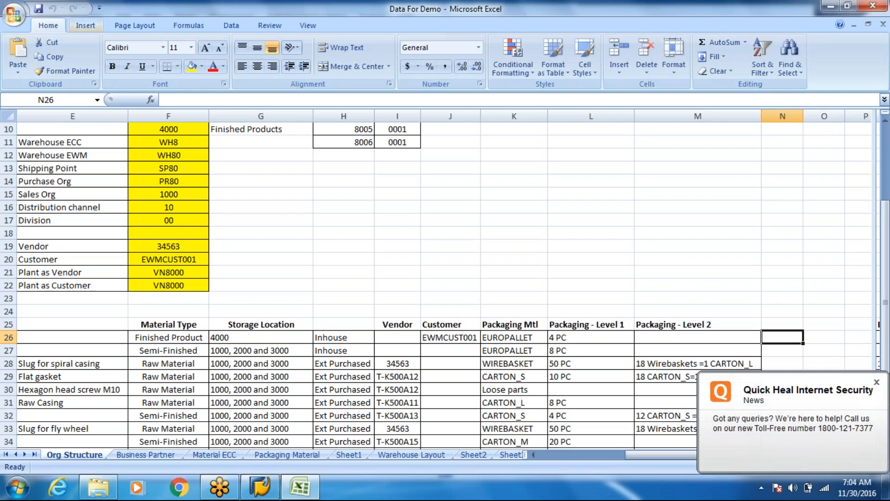
pyautogui.click(876, 382)
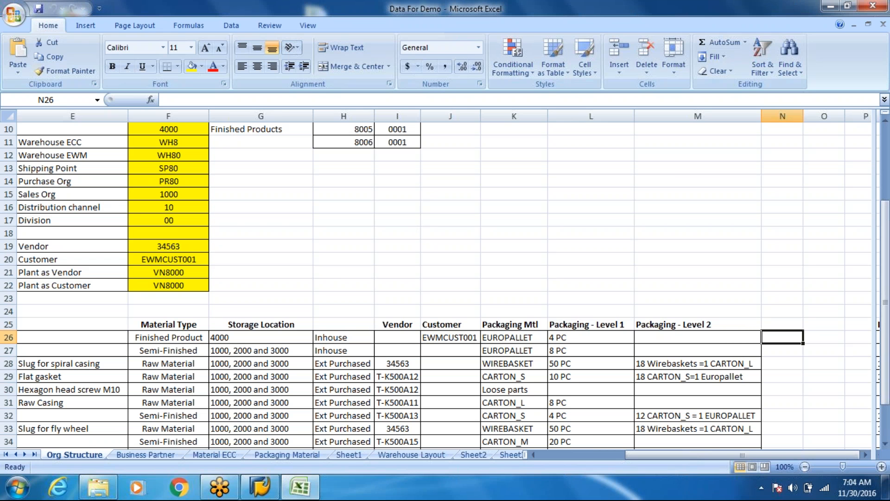
# Switch to SAP Logon and open the EWM New connection
pyautogui.click(259, 489)
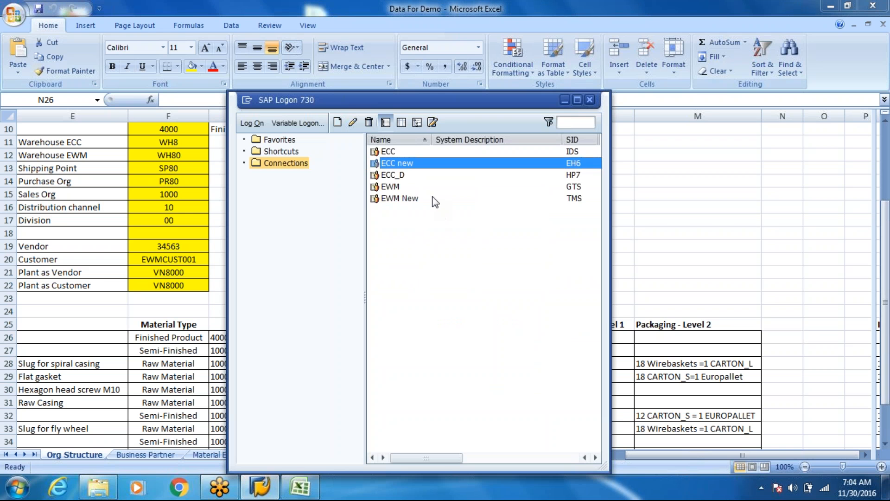
pyautogui.click(435, 200)
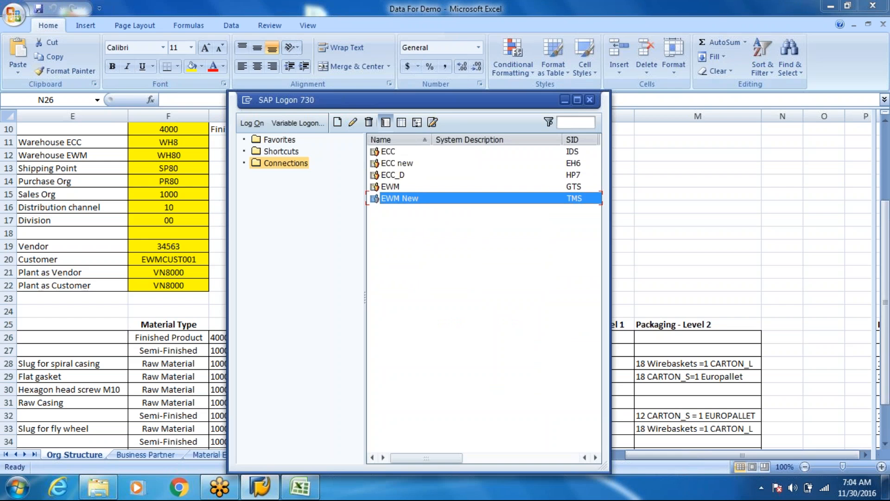
pyautogui.press('Down')
pyautogui.press('Return')
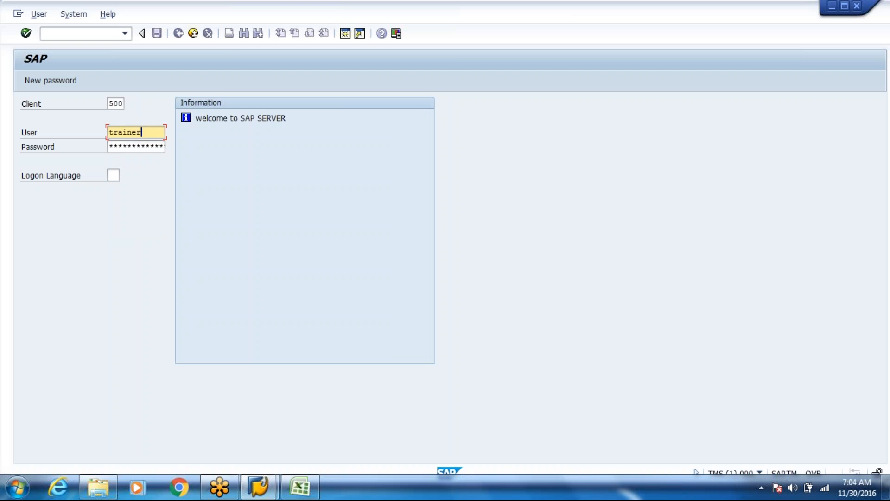
# Log on to client 400 of the EWM system with the prefilled user, entering the account password
pyautogui.hotkey('shift', 'Tab')
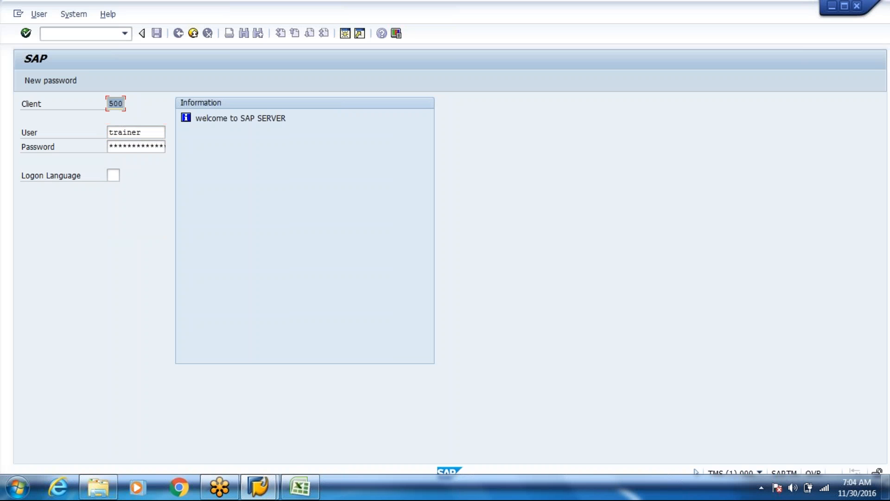
pyautogui.press('Down')
pyautogui.press('Return')
pyautogui.press('Tab')
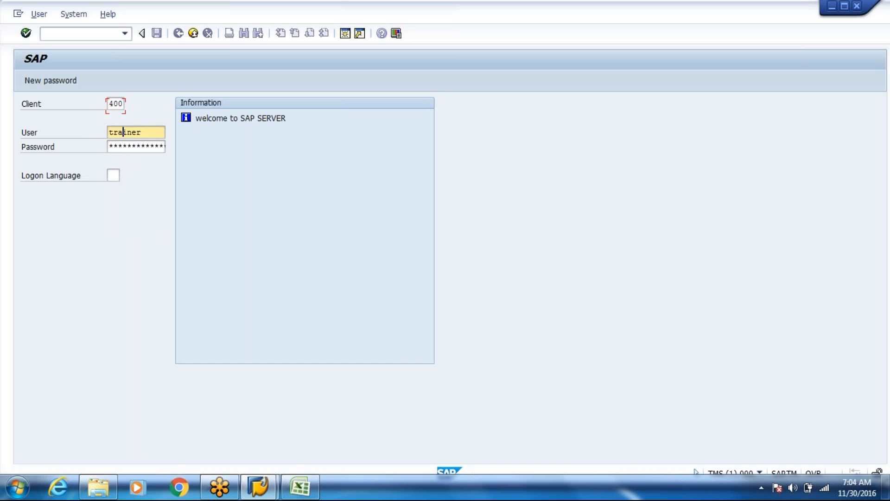
pyautogui.press('Tab')
pyautogui.write('***')
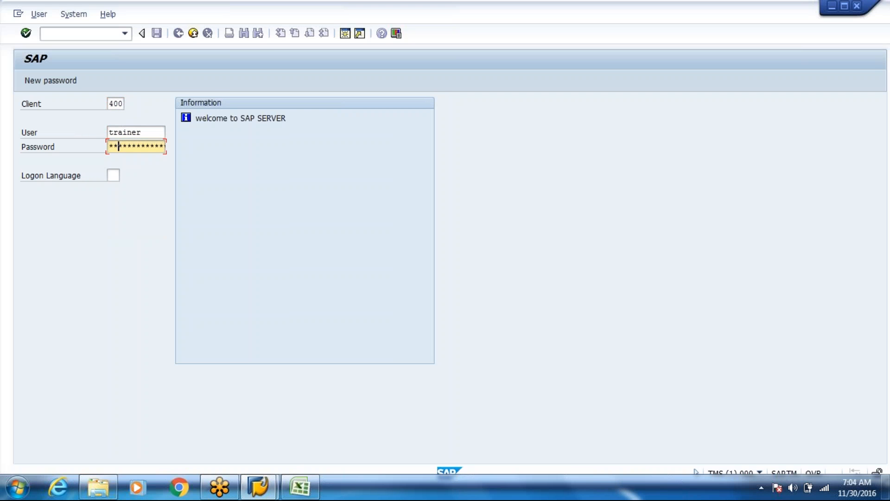
pyautogui.write('******')
pyautogui.press('Return')
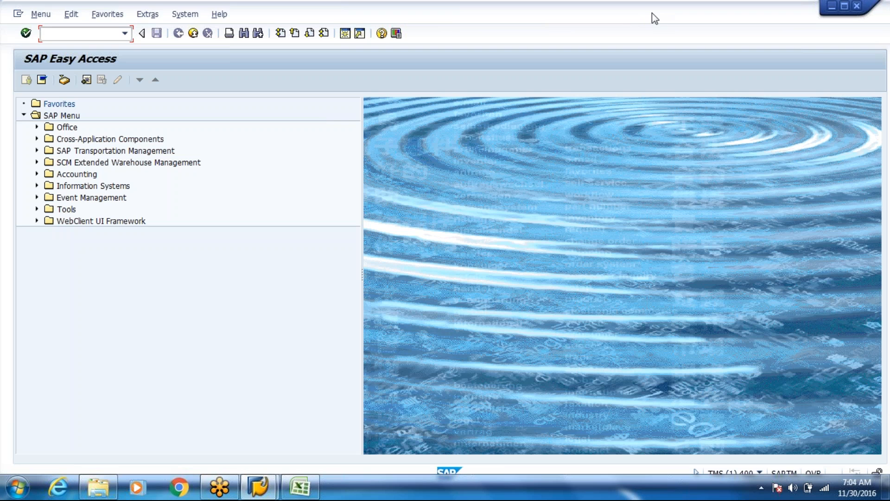
# Start transaction /n/scwm/prdo and enter the saved delivery's number with ERP Document as the search criterion
pyautogui.click(104, 38)
pyautogui.write('/n/scwm/prdo')
pyautogui.press('Return')
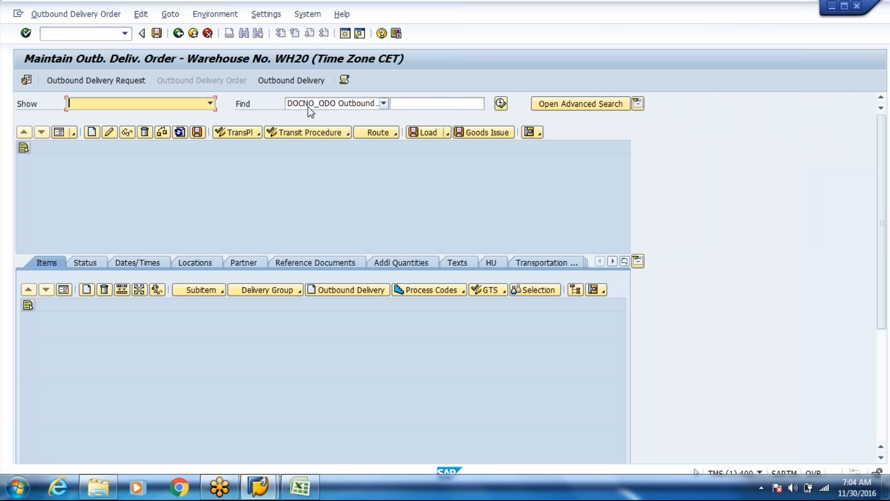
pyautogui.click(308, 107)
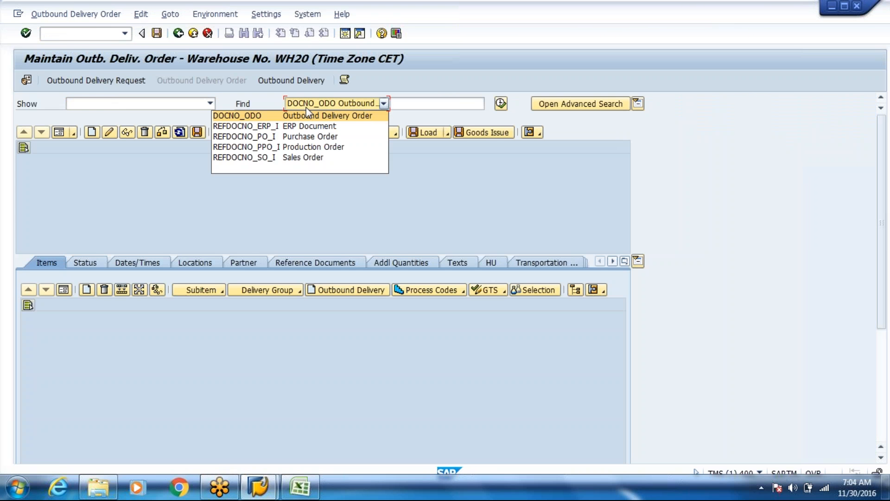
pyautogui.click(291, 130)
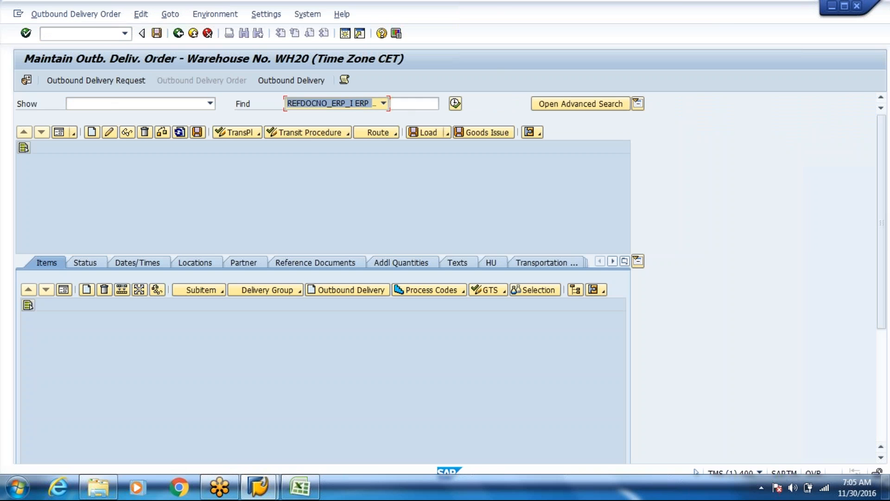
pyautogui.click(414, 103)
pyautogui.write('80017256')
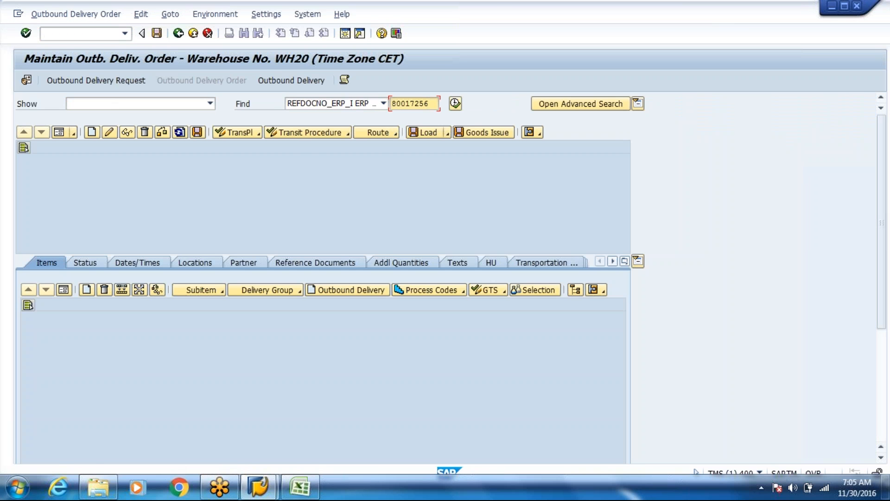
# Set the default warehouse number to WH80 and search for the outbound delivery order by its ERP document
pyautogui.click(26, 80)
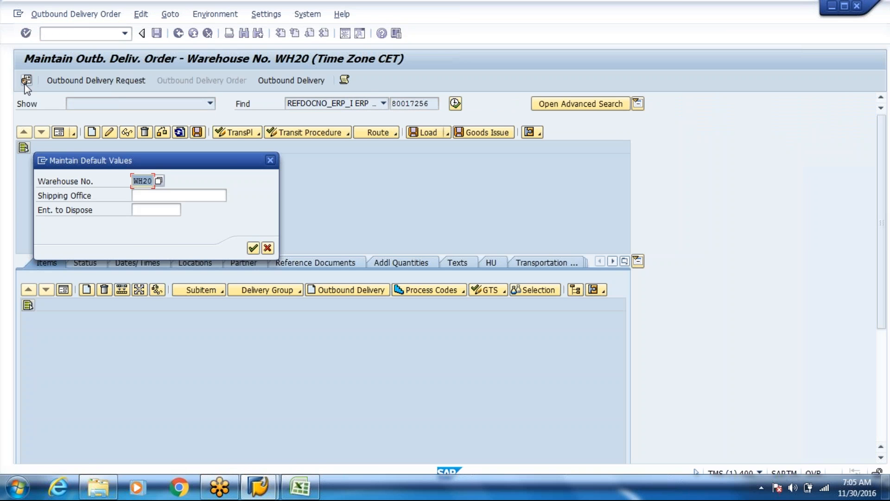
pyautogui.press('BackSpace')
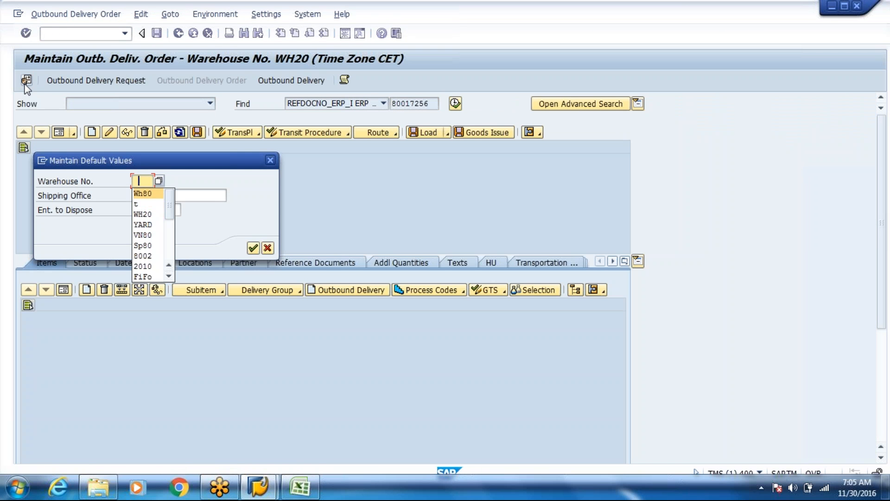
pyautogui.write('WH80')
pyautogui.press('Return')
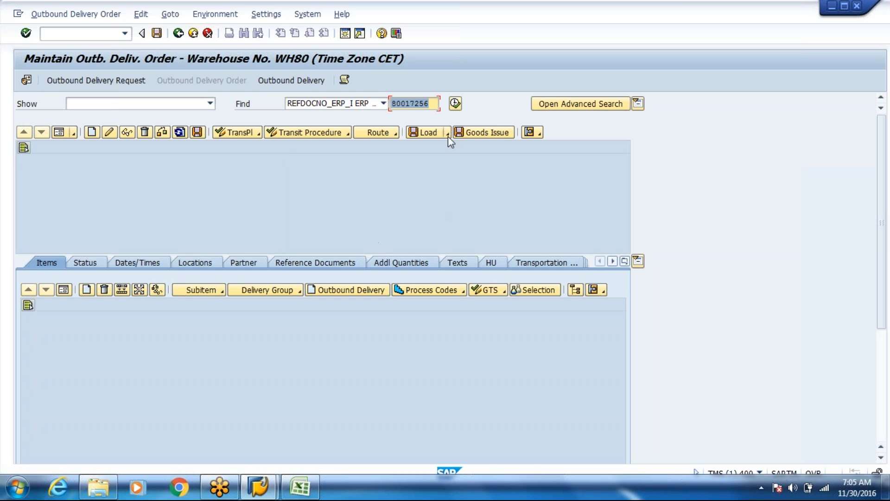
pyautogui.click(455, 104)
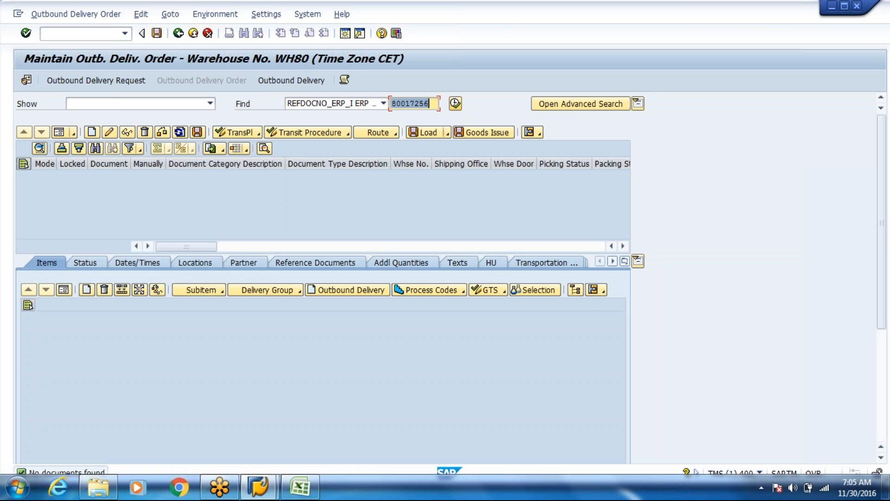
pyautogui.click(455, 106)
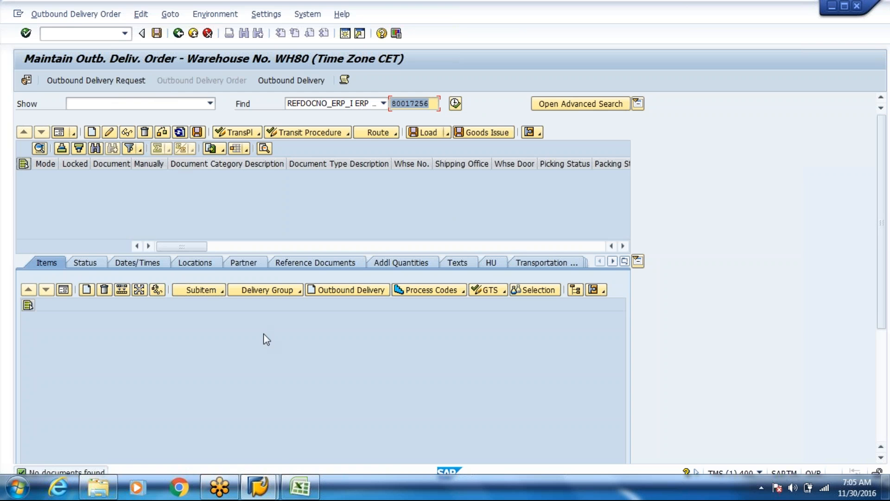
# Switch to SAP Logon, open the ECC new connection and log on to client 800, entering the account password
pyautogui.click(270, 494)
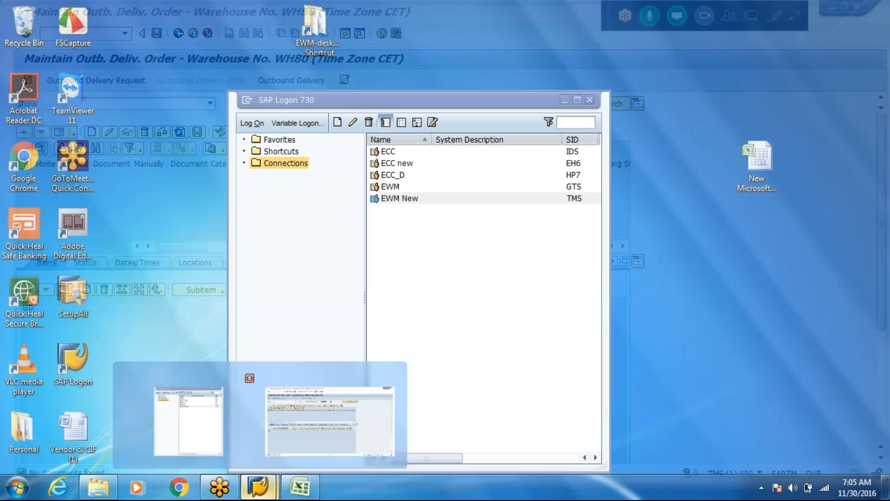
pyautogui.click(226, 410)
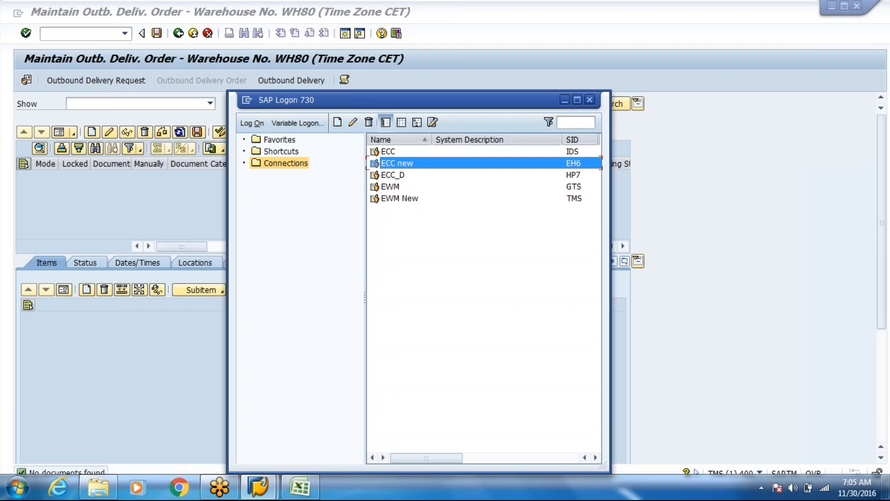
pyautogui.press('Down')
pyautogui.press('Tab')
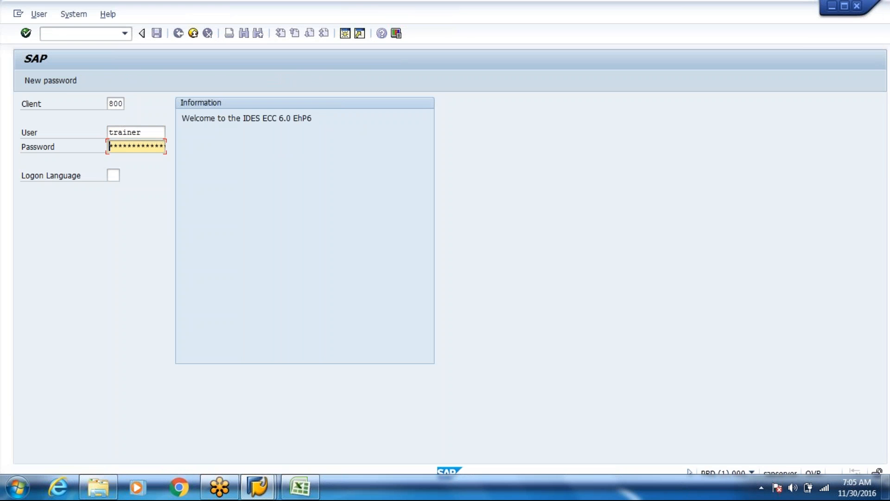
pyautogui.write('**********')
pyautogui.press('Return')
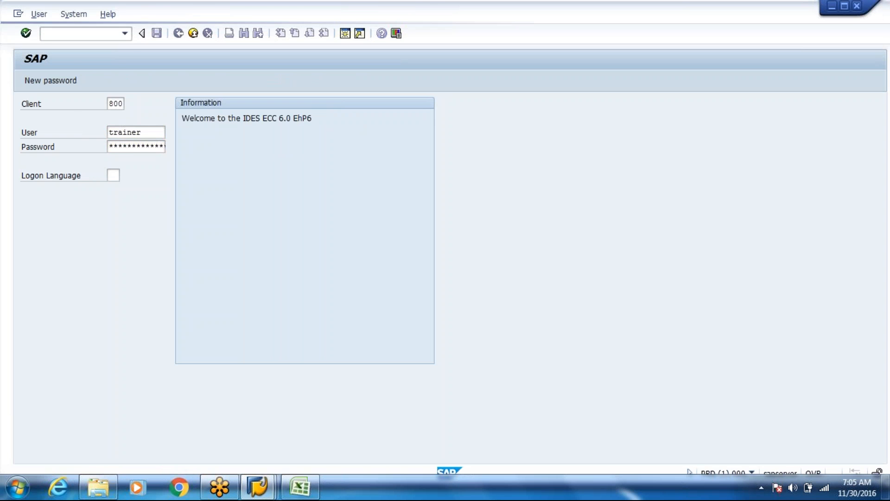
# List all outbound queues in transaction smq1 and open the new delivery's queue with destination EWMCLNT400
pyautogui.write('smq1')
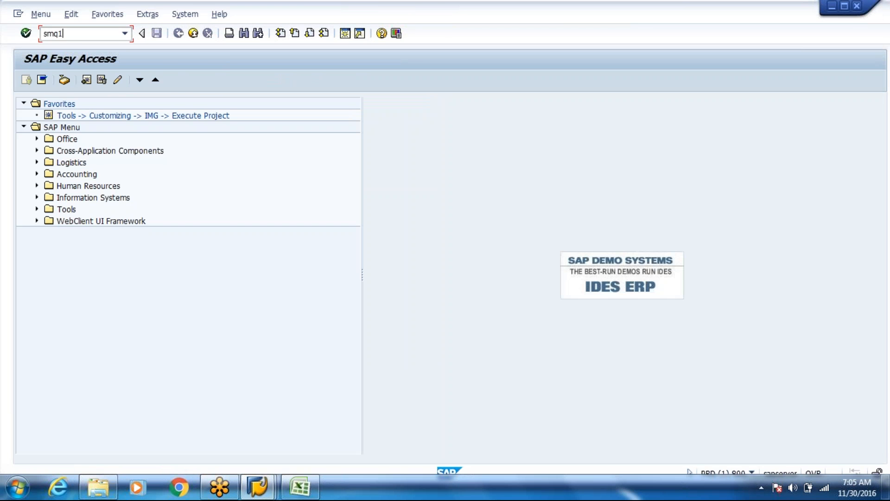
pyautogui.press('Return')
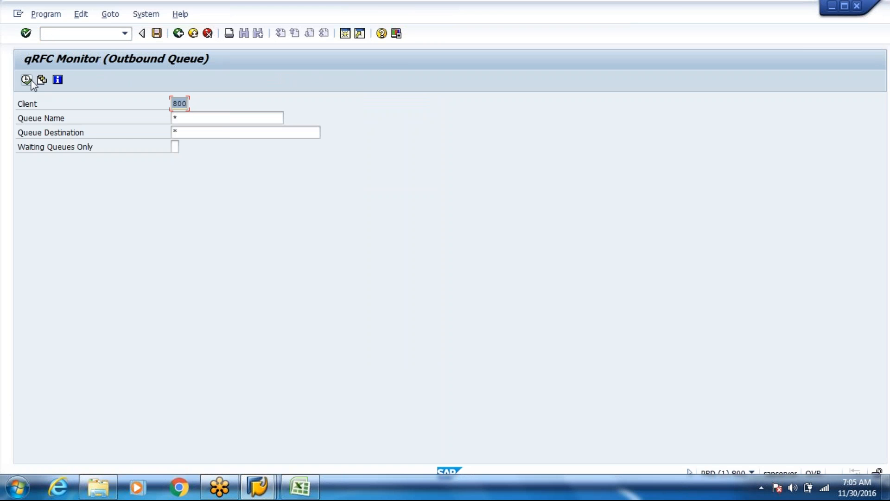
pyautogui.click(31, 81)
pyautogui.click(146, 233)
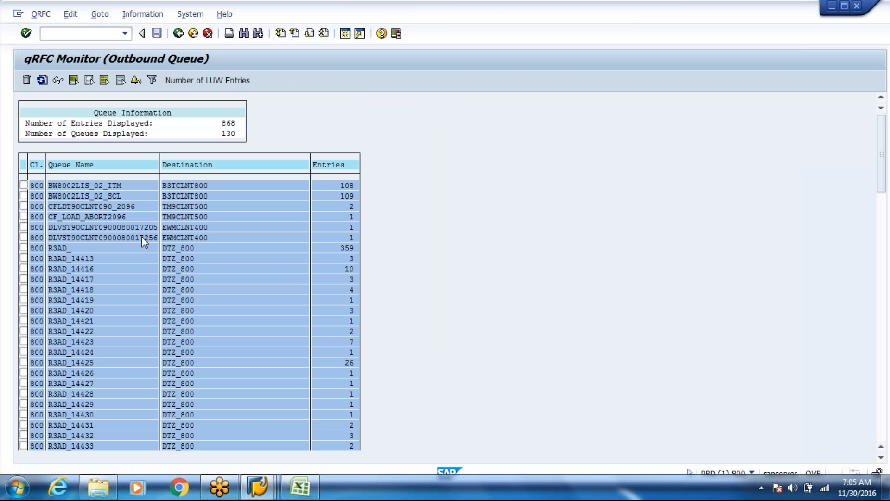
pyautogui.doubleClick(141, 236)
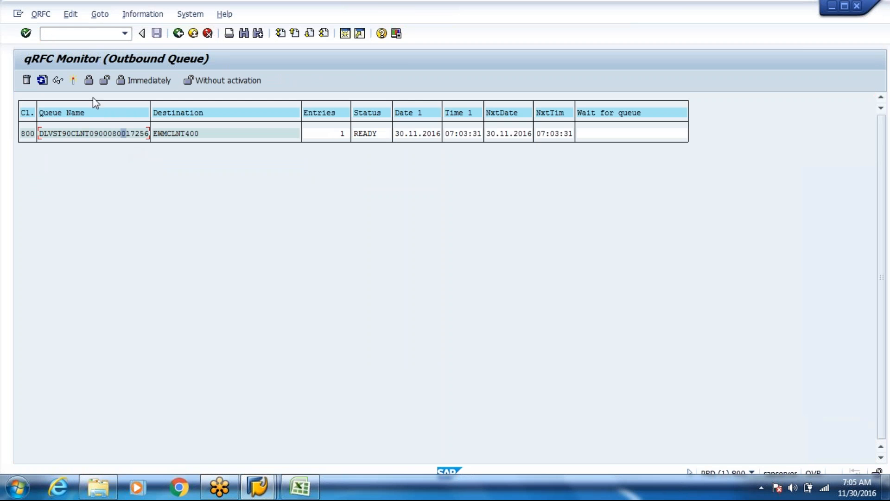
# Activate the delivery's outbound queue to EWMCLNT400 and refresh the queue display
pyautogui.click(75, 81)
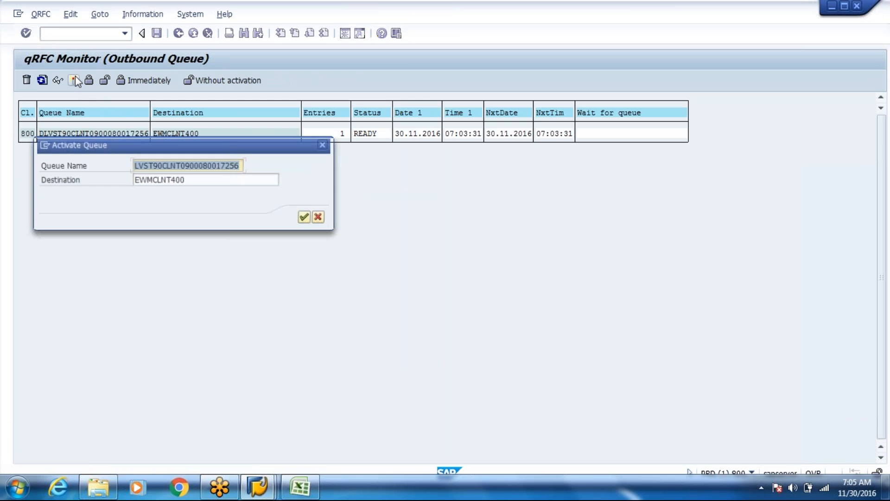
pyautogui.press('Return')
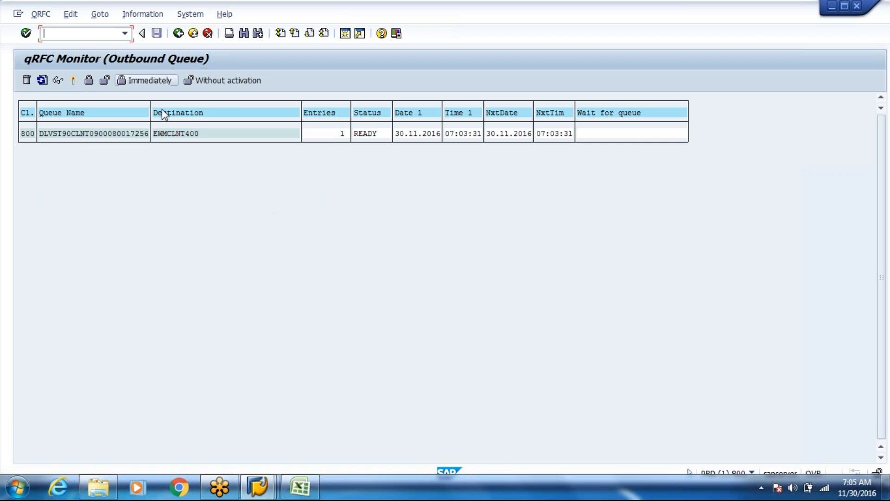
pyautogui.click(42, 81)
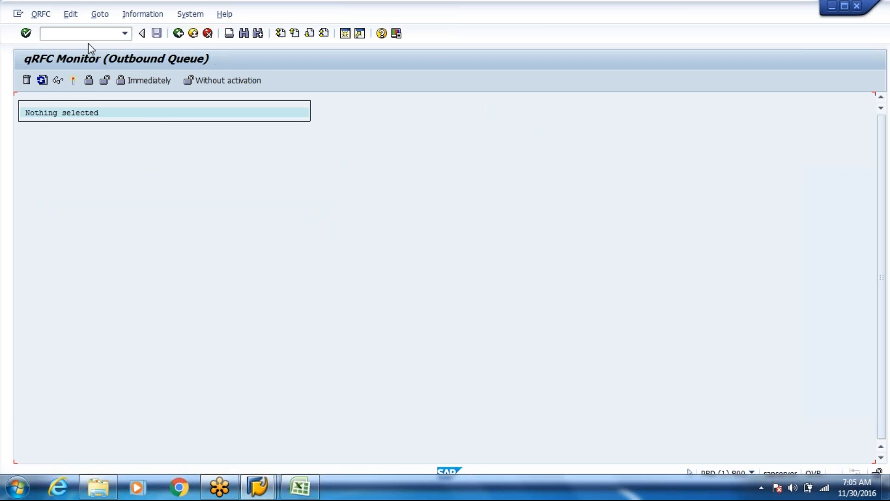
# End the ECC session with /nex from the outbound queue monitor
pyautogui.click(94, 33)
pyautogui.write('/nex')
pyautogui.press('Return')
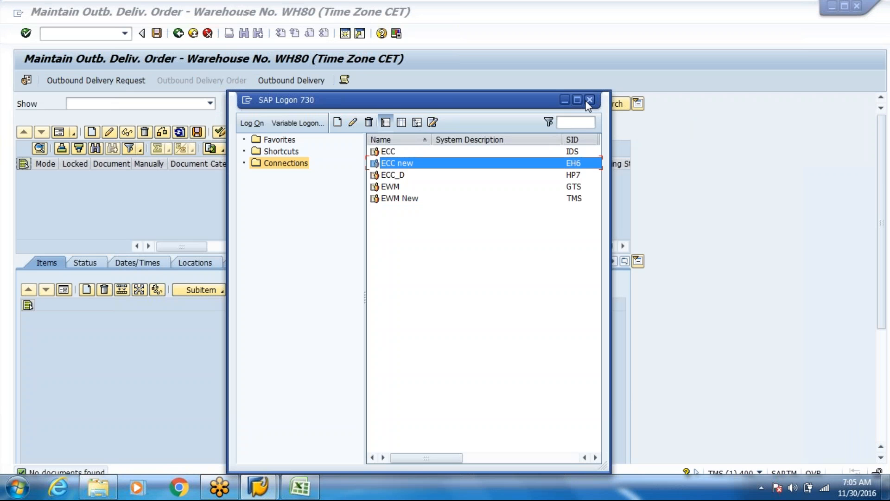
# Close SAP Logon and repeat the ERP document search for the outbound delivery order in warehouse WH80
pyautogui.click(589, 100)
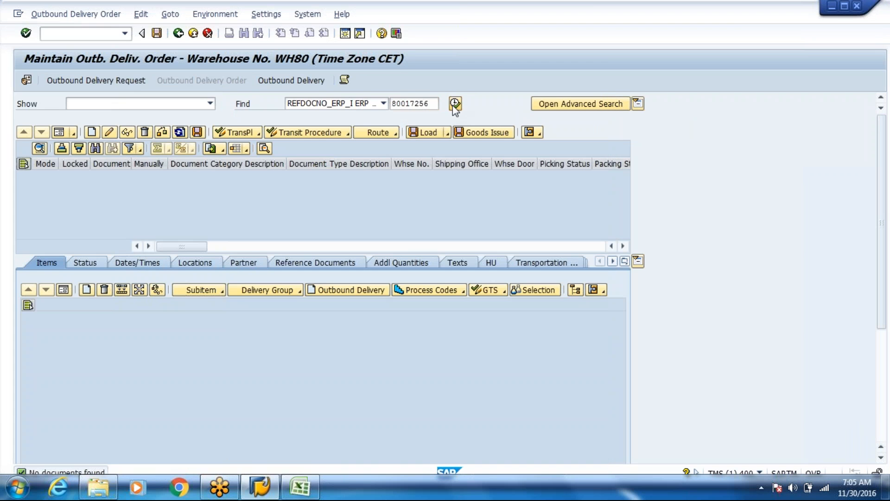
pyautogui.press('Return')
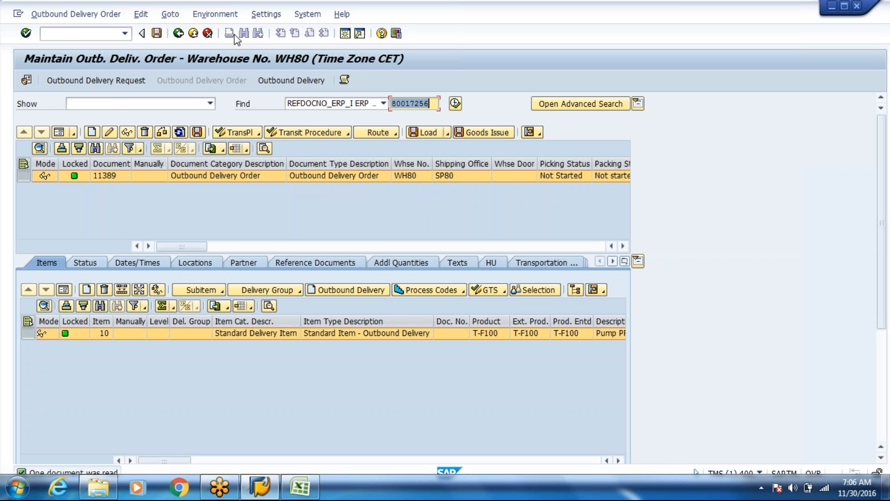
# Open the transportation unit processing transaction /scwm/tu in a new session
pyautogui.click(66, 29)
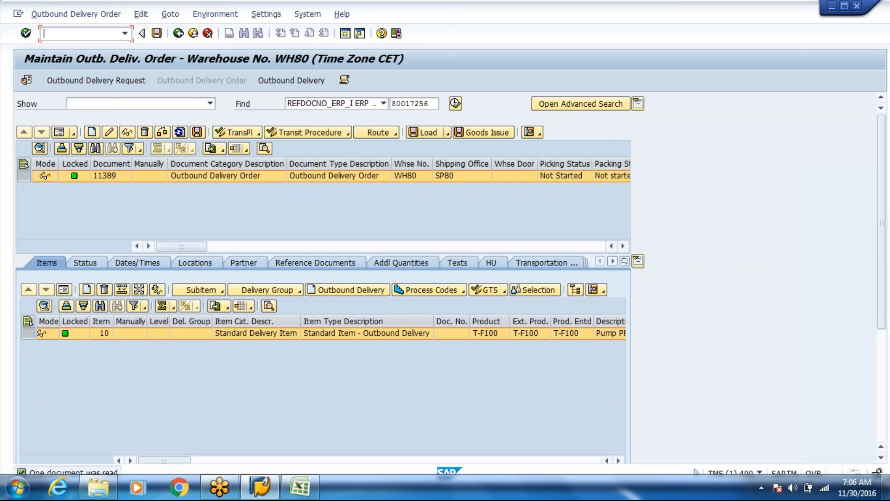
pyautogui.write('/o/scwm/tu')
pyautogui.press('Return')
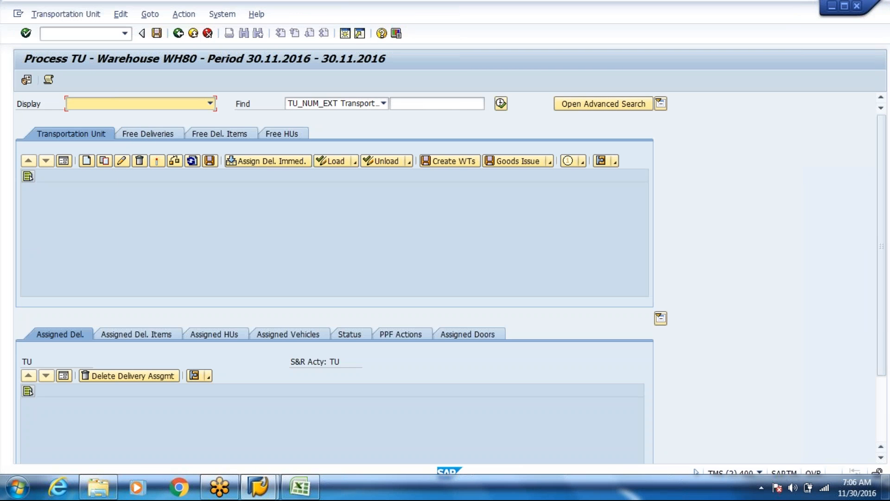
# Create a transportation unit with means of transport MTR2, packaging material MTR and S&R activity direction 2 Outbound
pyautogui.click(87, 160)
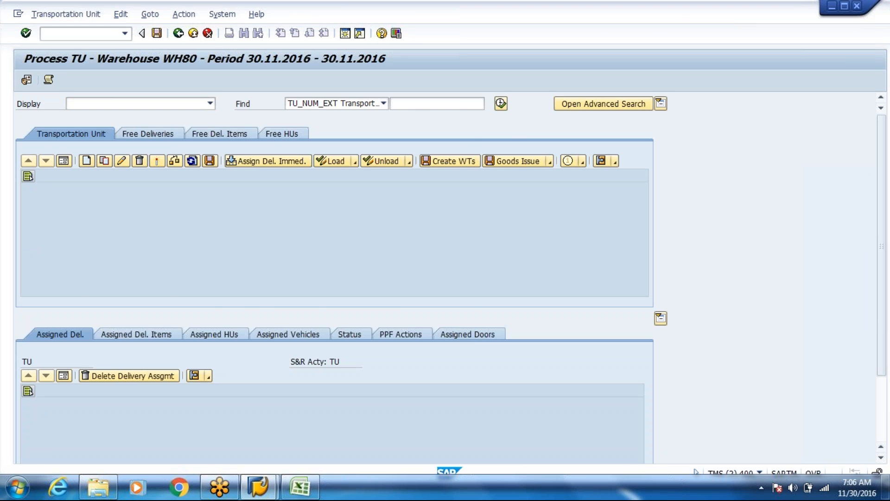
pyautogui.click(194, 195)
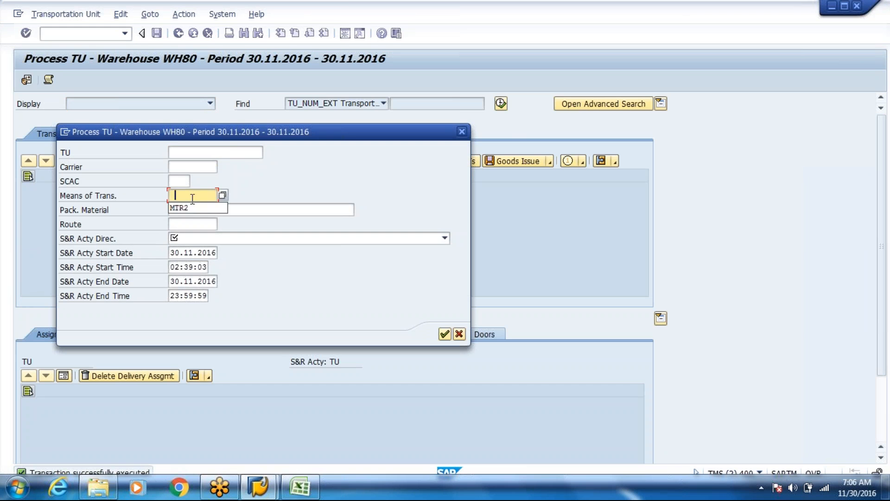
pyautogui.press('Down')
pyautogui.press('Tab')
pyautogui.write('MTR')
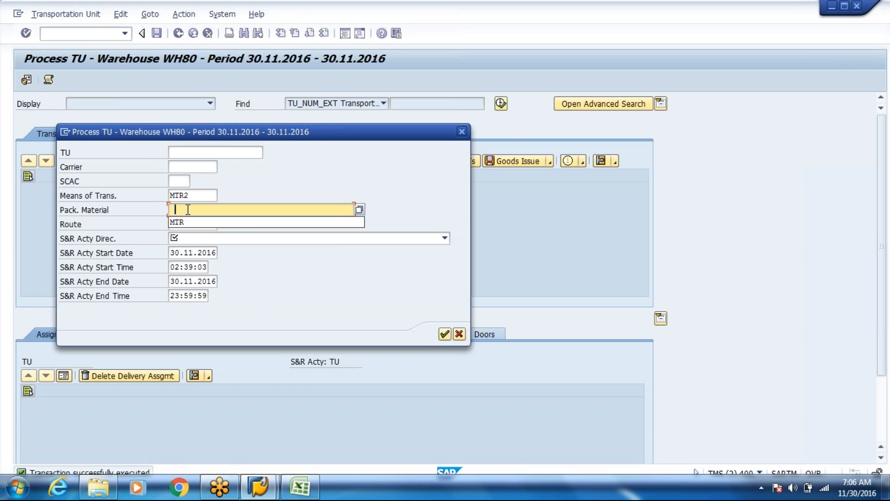
pyautogui.click(196, 238)
pyautogui.click(182, 261)
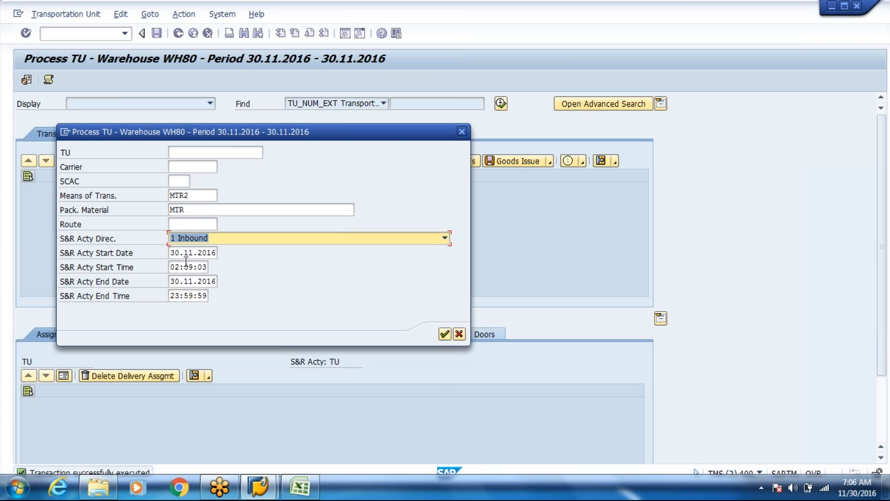
pyautogui.click(420, 239)
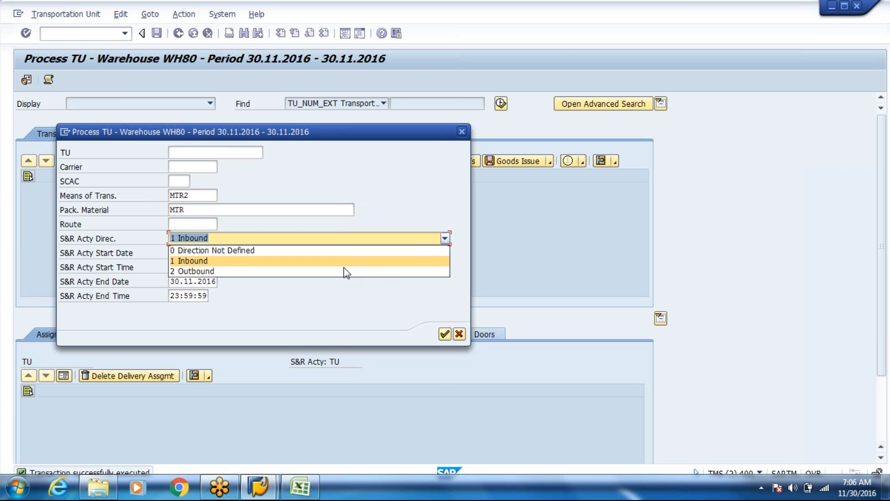
pyautogui.click(343, 272)
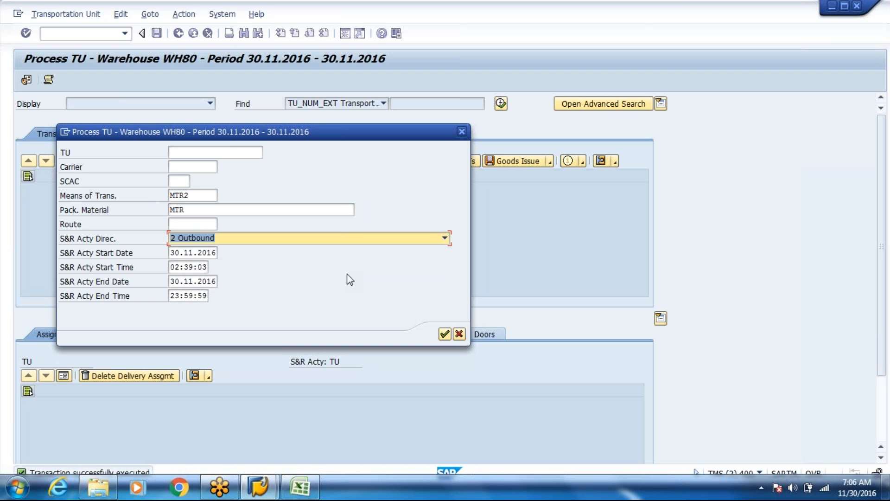
pyautogui.click(444, 333)
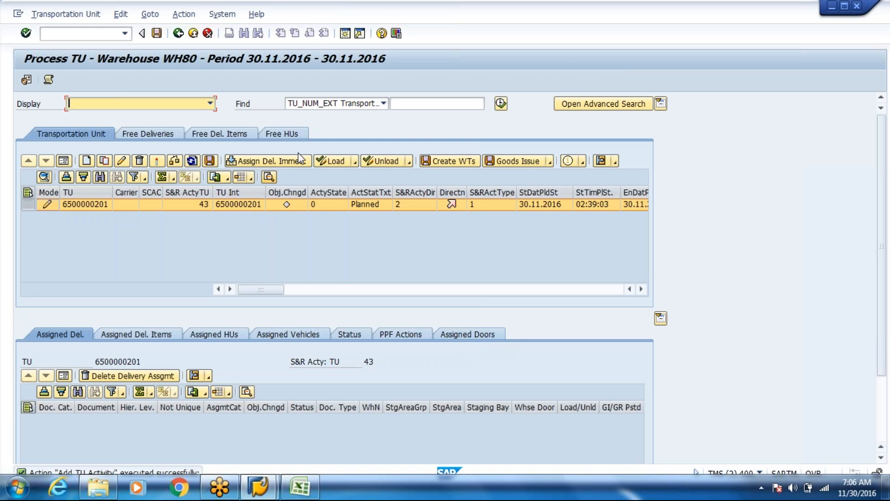
# Assign the new outbound delivery order to the transportation unit, searching by its document number in WH80, and save
pyautogui.click(287, 162)
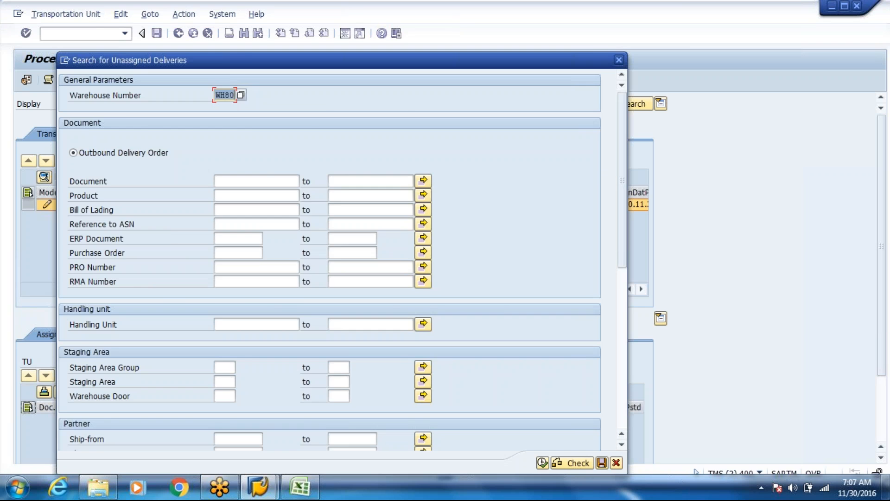
pyautogui.hotkey('alt', 'Tab')
pyautogui.click(267, 185)
pyautogui.write('11389')
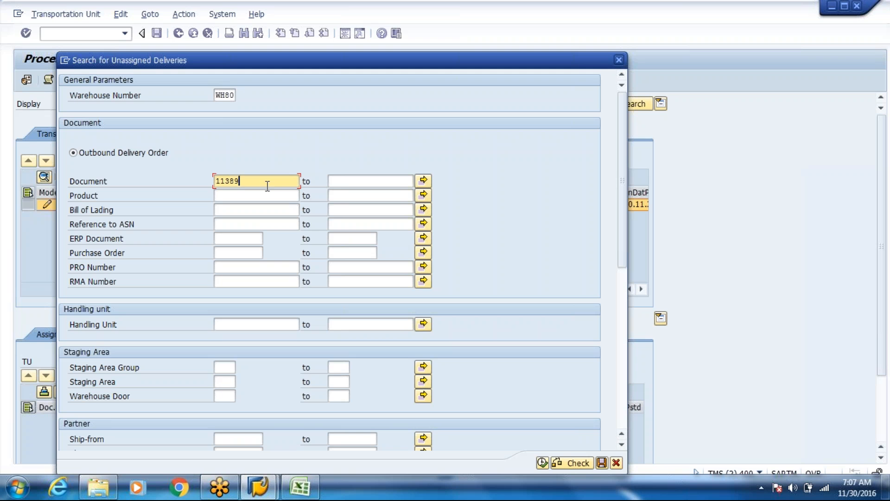
pyautogui.click(543, 460)
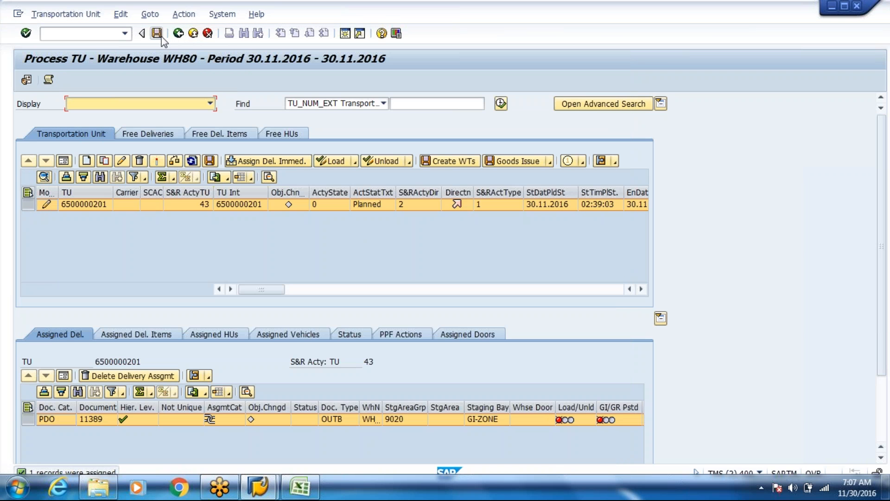
pyautogui.click(158, 34)
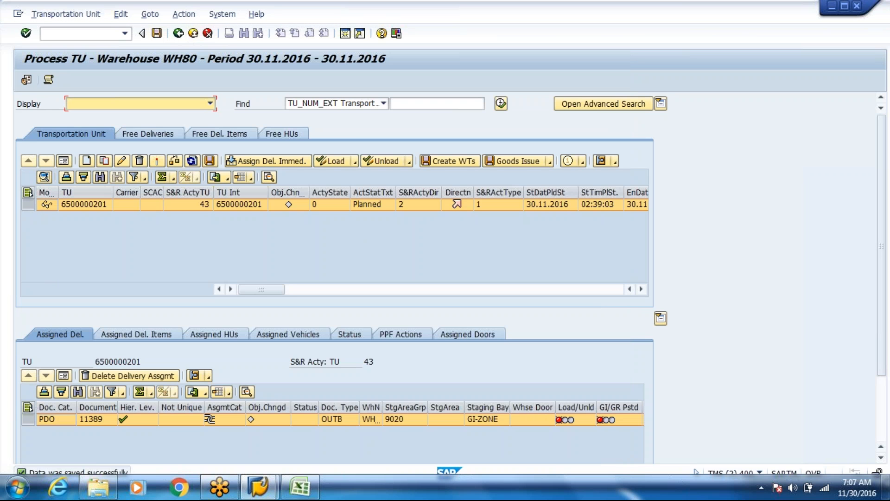
# Post and save the transportation unit's arrival at the checkpoint
pyautogui.click(184, 16)
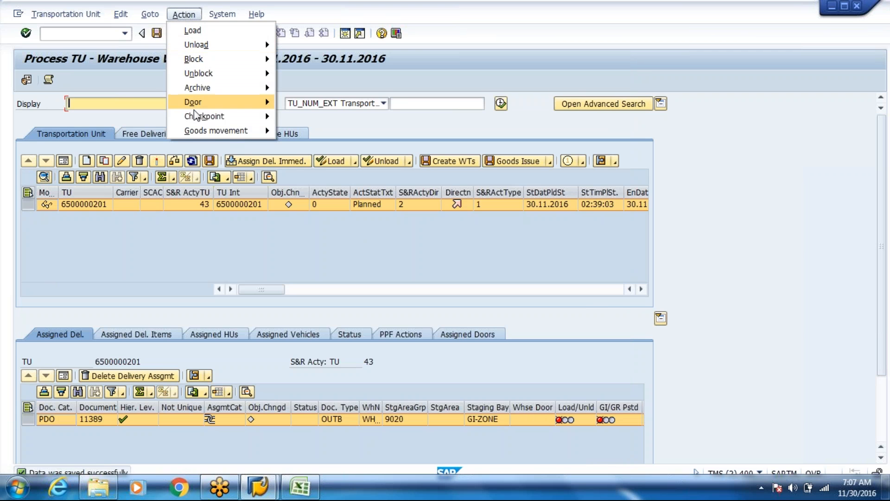
pyautogui.moveTo(200, 116)
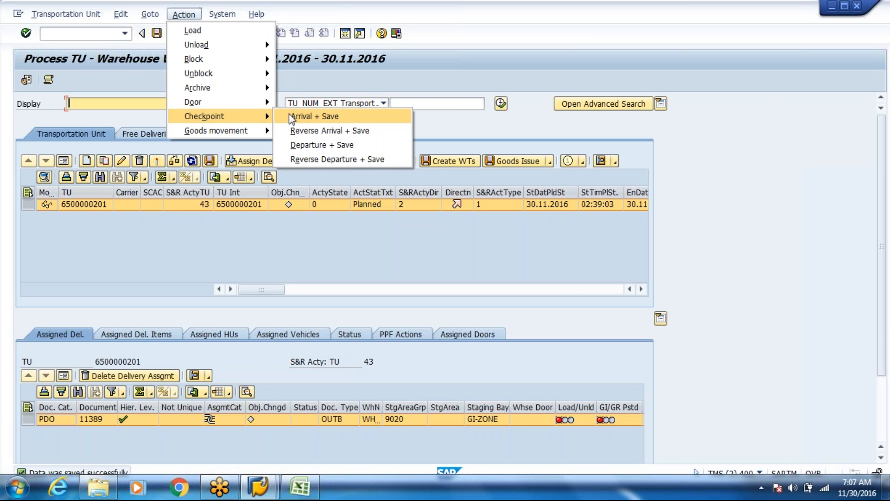
pyautogui.click(306, 116)
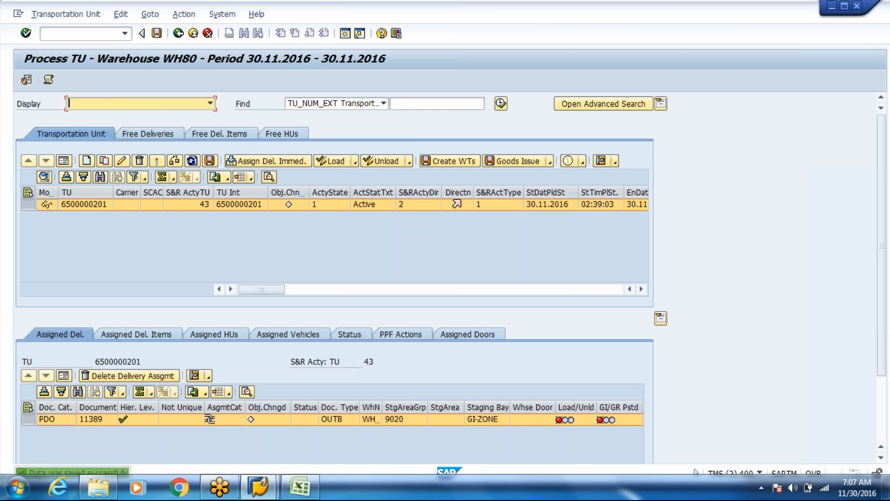
# Create and save a yard warehouse task moving the transportation unit to door DORO with warehouse process type 9999
pyautogui.click(615, 162)
pyautogui.click(649, 183)
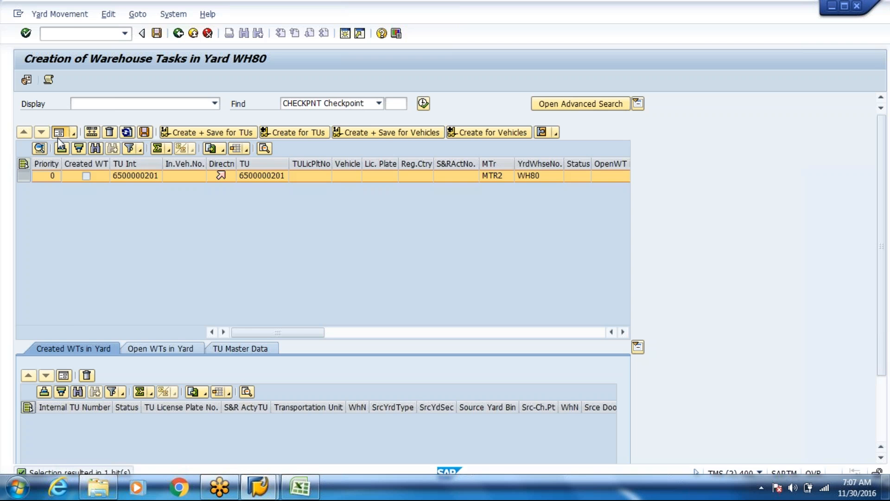
pyautogui.click(58, 136)
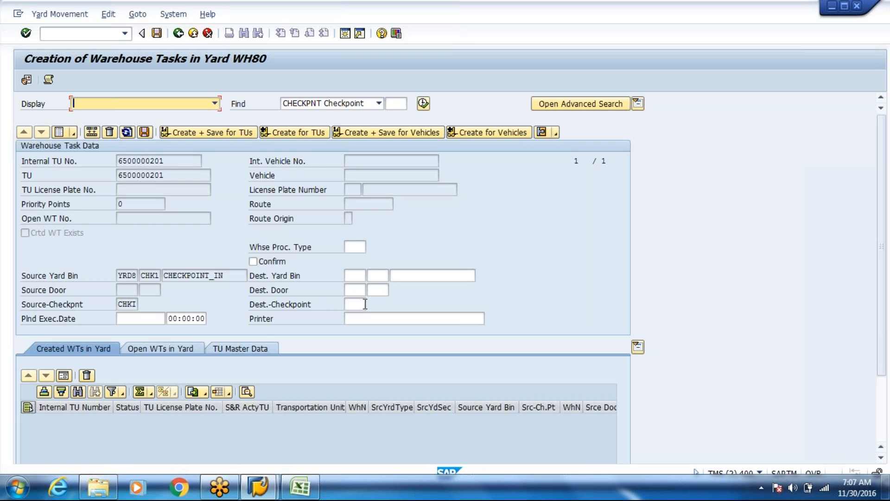
pyautogui.click(378, 291)
pyautogui.click(396, 291)
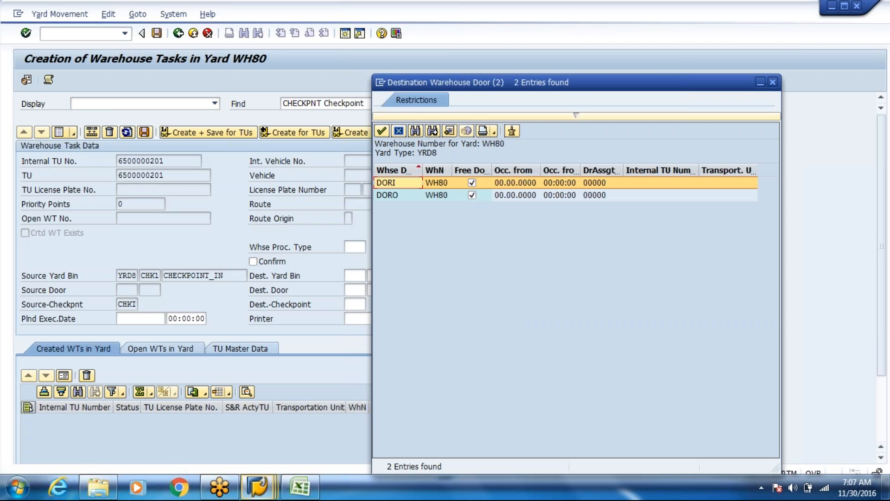
pyautogui.doubleClick(431, 195)
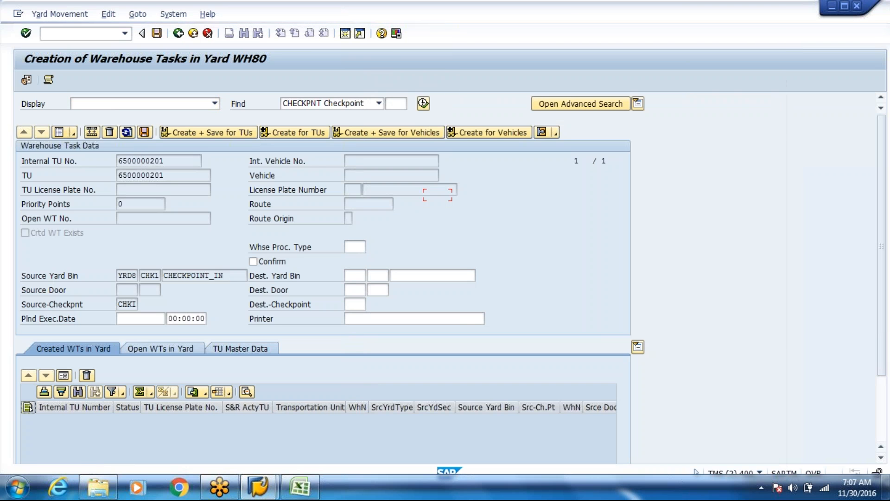
pyautogui.press('space')
pyautogui.click(356, 260)
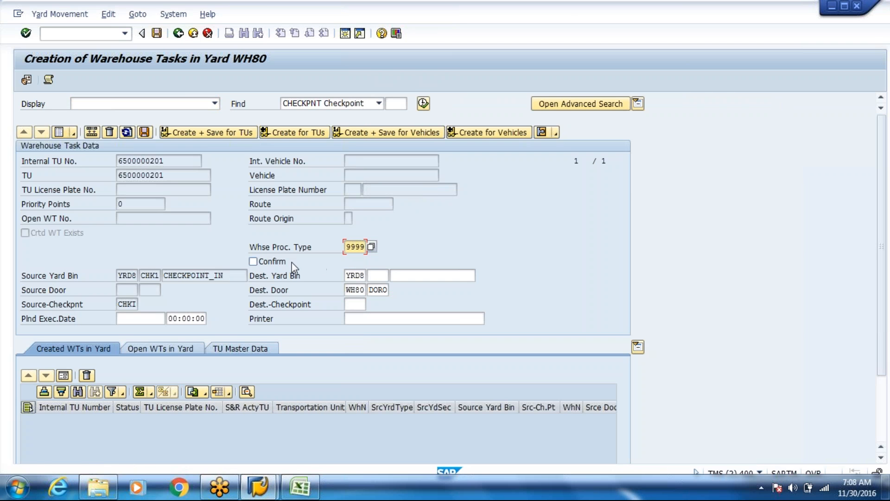
pyautogui.click(231, 138)
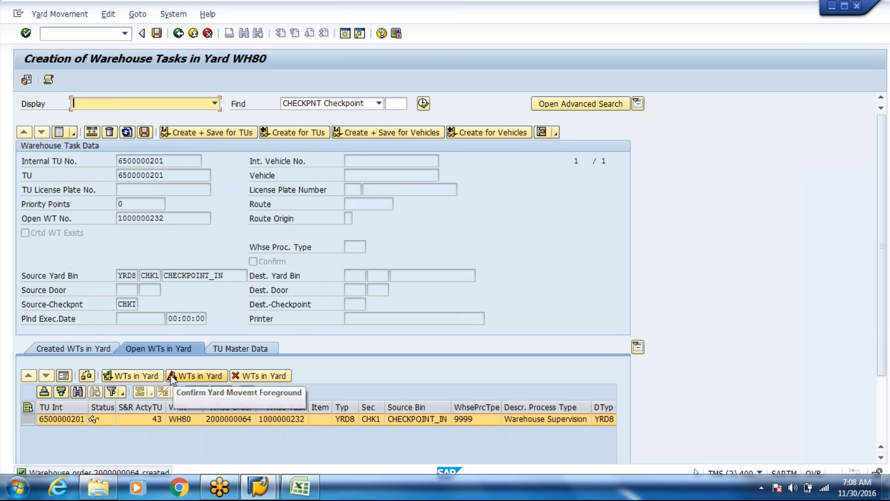
# Confirm the open yard warehouse task, save it and return to the transportation unit
pyautogui.click(143, 377)
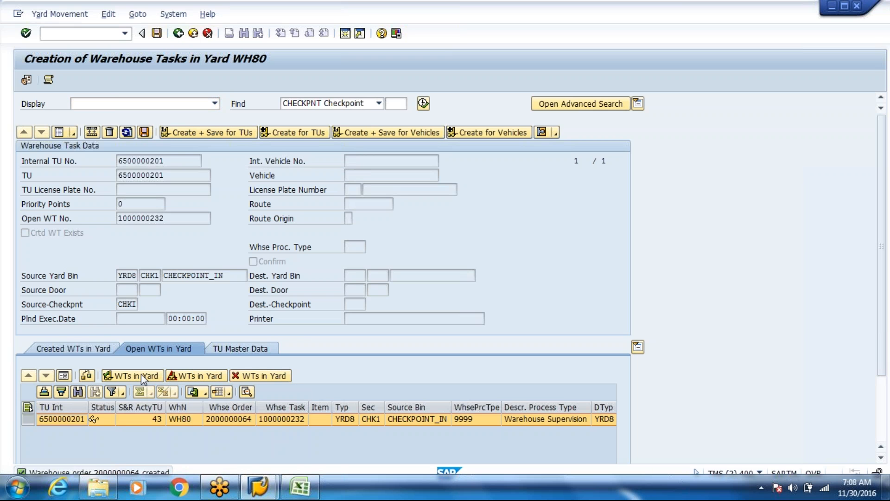
pyautogui.click(158, 36)
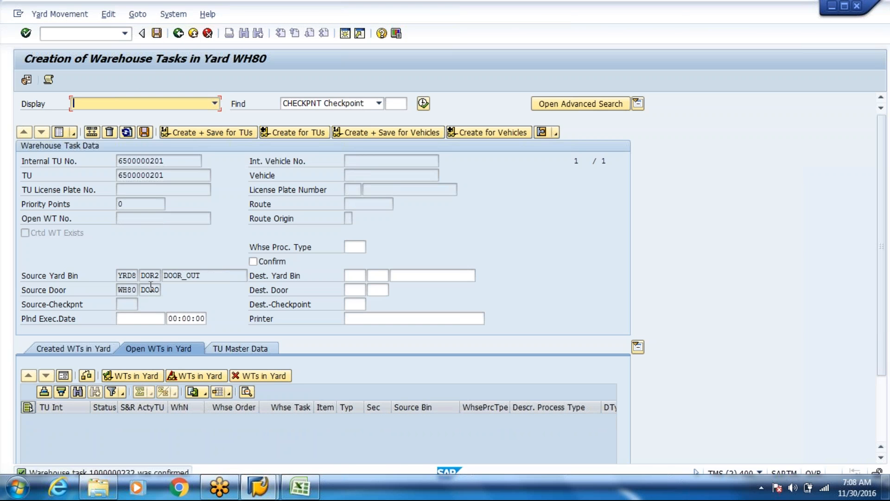
pyautogui.click(178, 34)
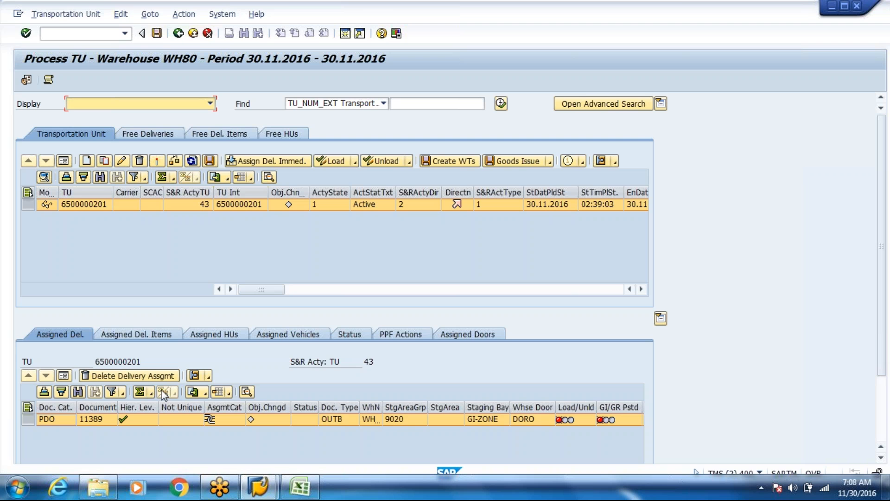
# Examine the log of the PPF action Assign Warehouse Request to Wave in the outbound delivery order session
pyautogui.click(259, 487)
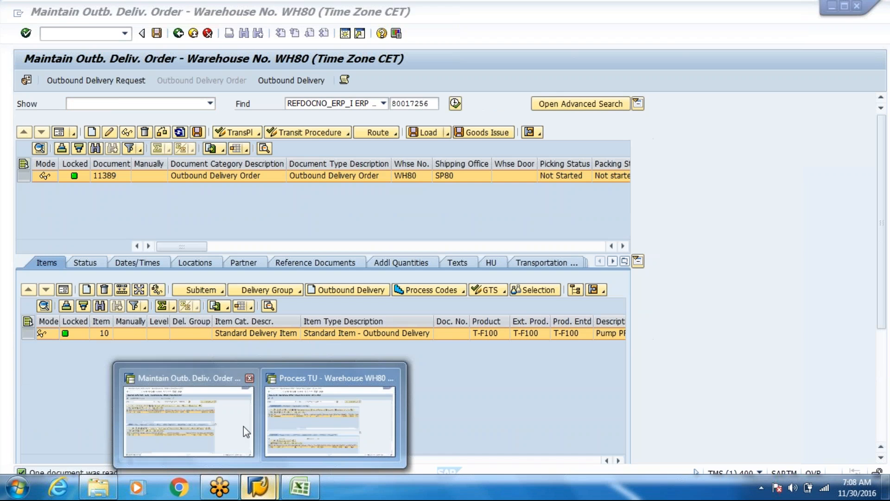
pyautogui.click(244, 427)
pyautogui.click(623, 260)
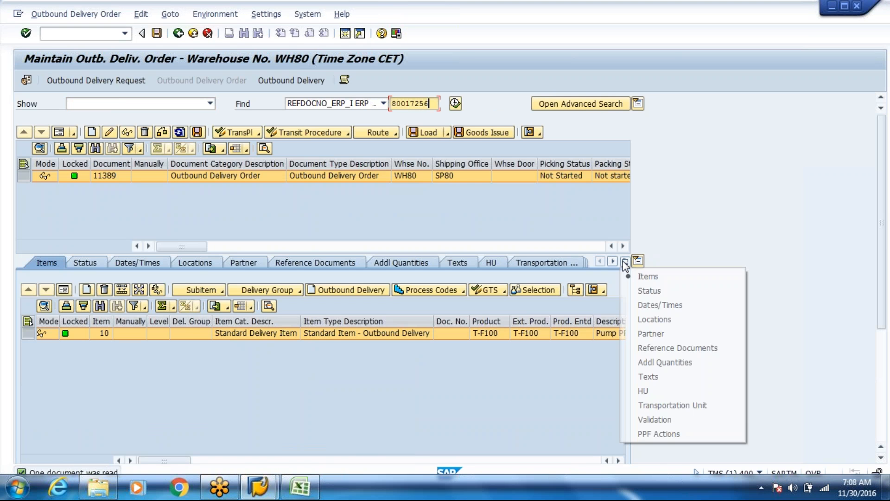
pyautogui.click(645, 436)
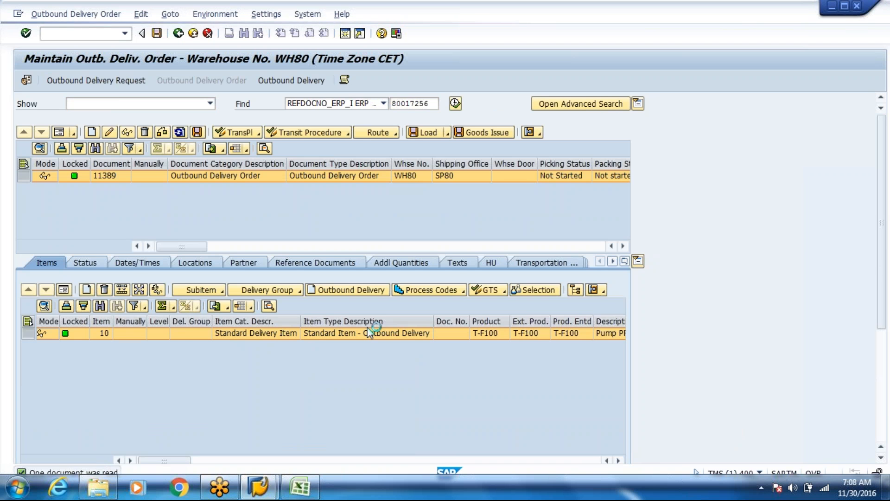
pyautogui.click(186, 314)
pyautogui.click(80, 291)
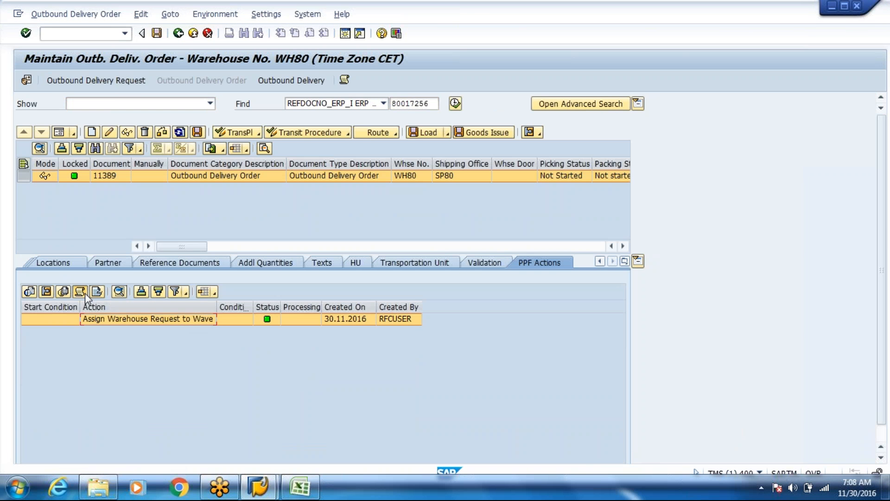
pyautogui.click(266, 305)
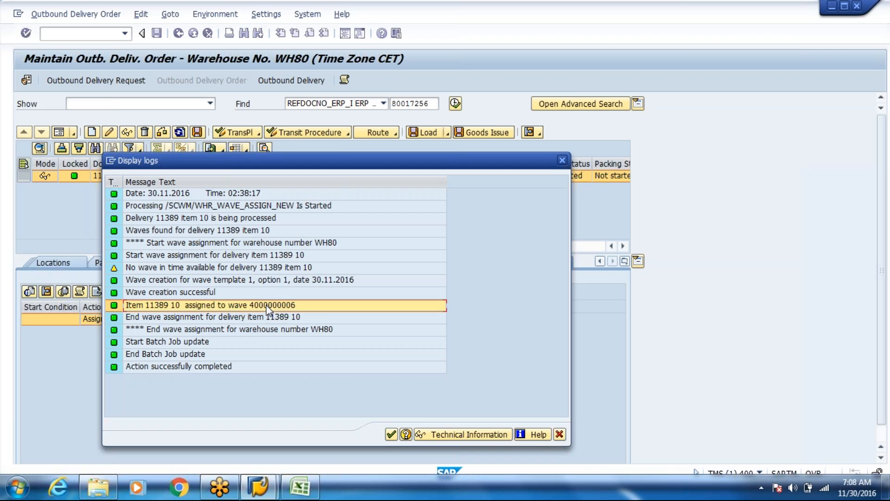
pyautogui.click(362, 354)
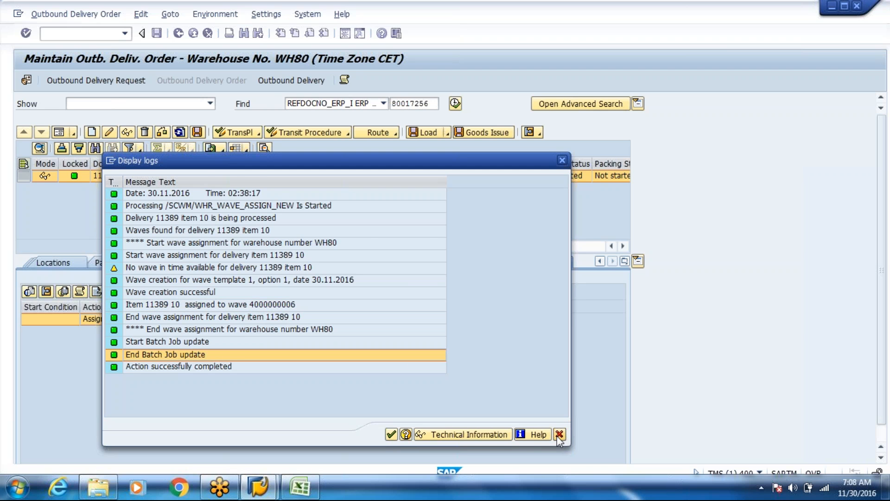
pyautogui.click(559, 434)
# Open wave management with /scwm/wave in a new session and list all waves of warehouse WH80
pyautogui.click(94, 33)
pyautogui.write('/o/')
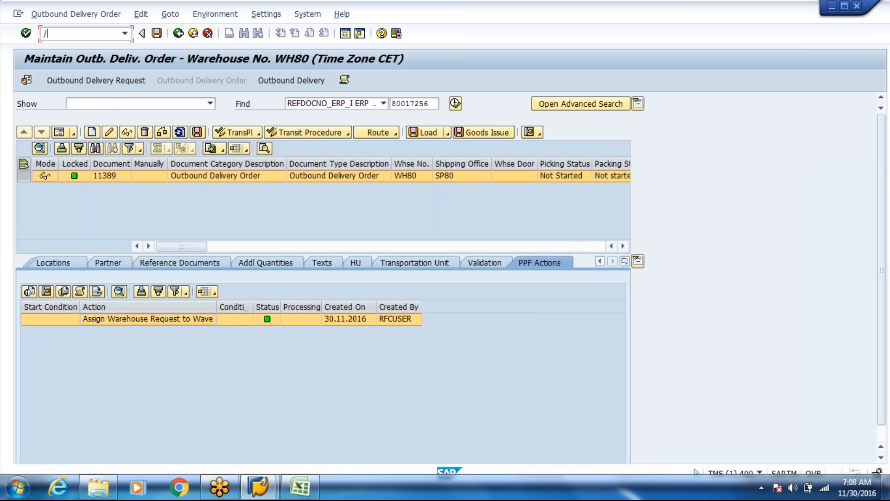
pyautogui.write('scwm/wave')
pyautogui.press('Return')
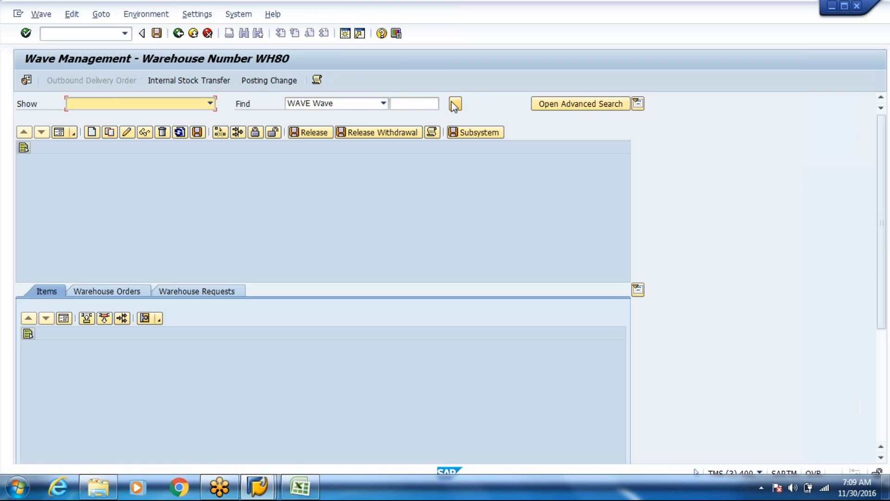
pyautogui.click(455, 103)
pyautogui.click(194, 253)
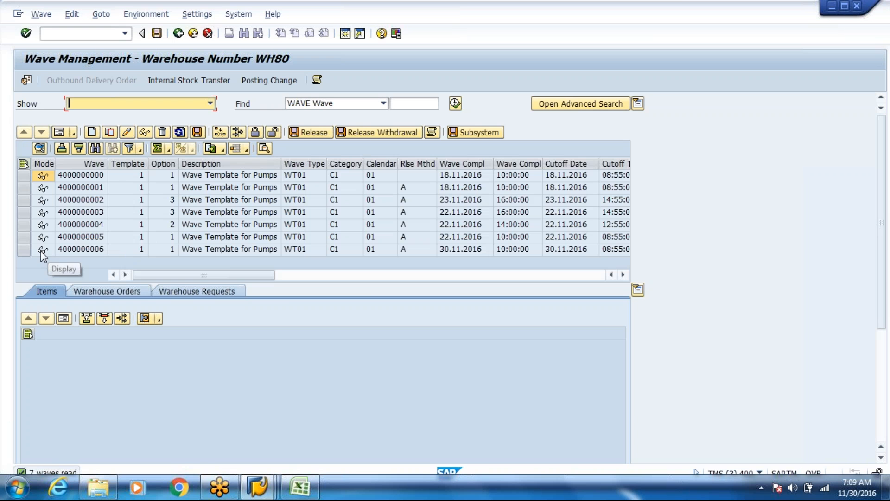
pyautogui.click(23, 250)
pyautogui.click(59, 133)
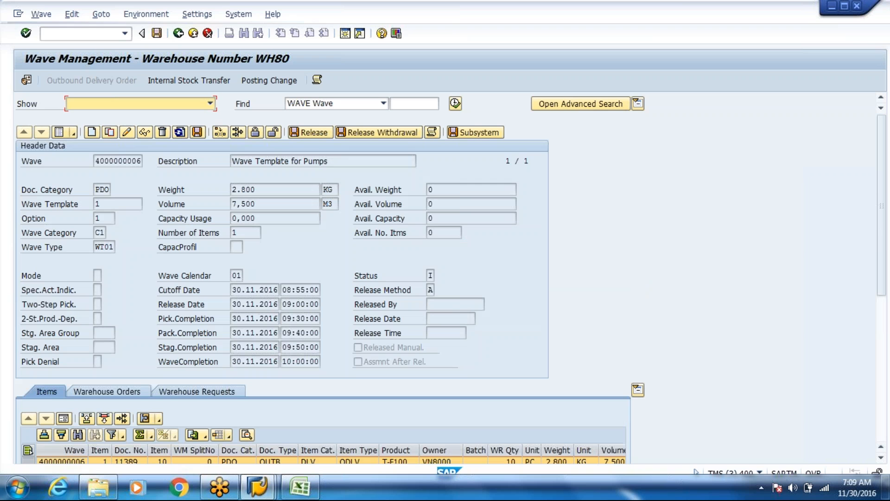
pyautogui.click(301, 304)
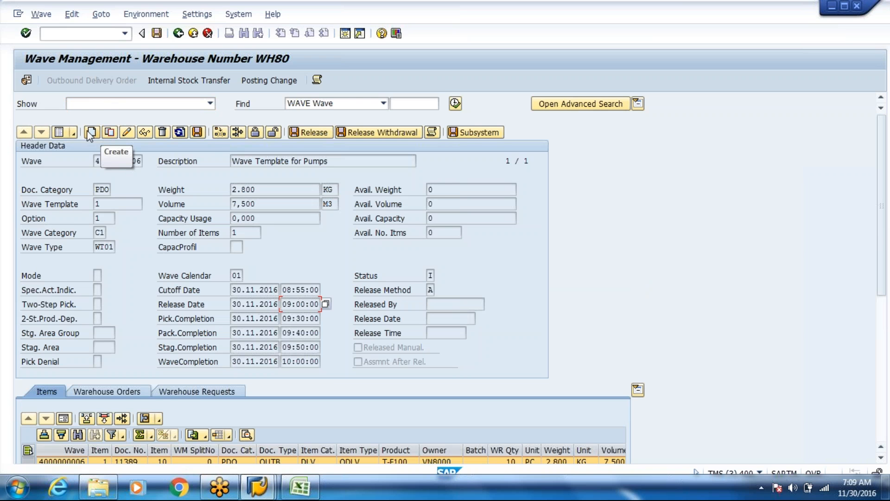
pyautogui.click(58, 133)
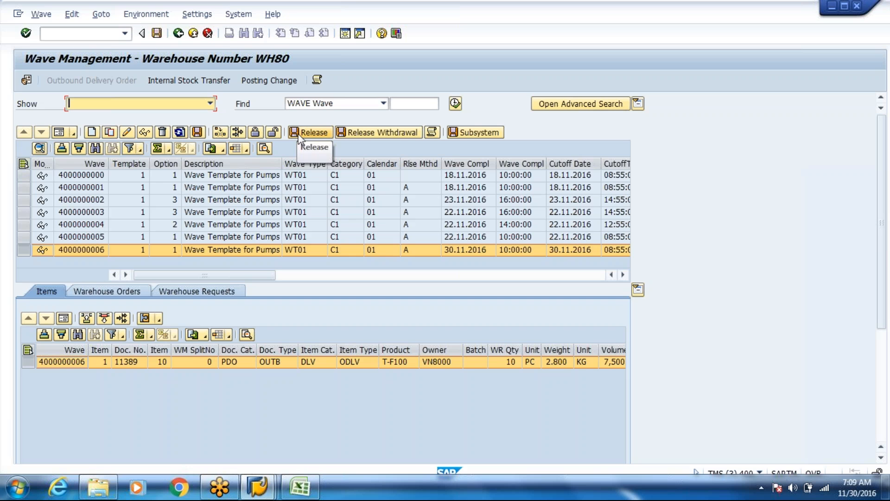
pyautogui.click(299, 134)
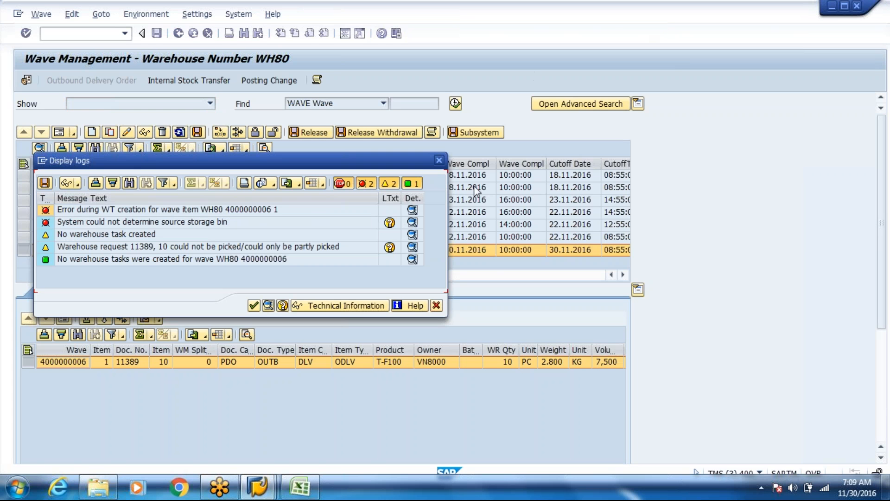
pyautogui.click(436, 306)
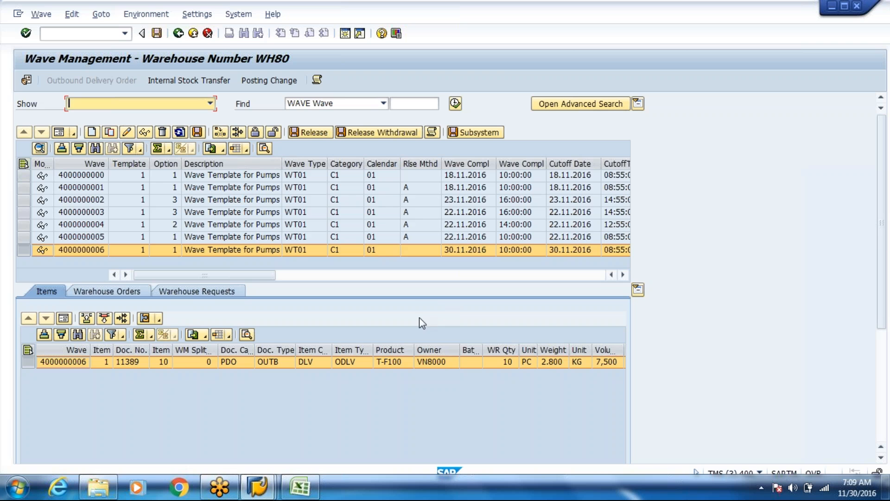
pyautogui.moveTo(257, 486)
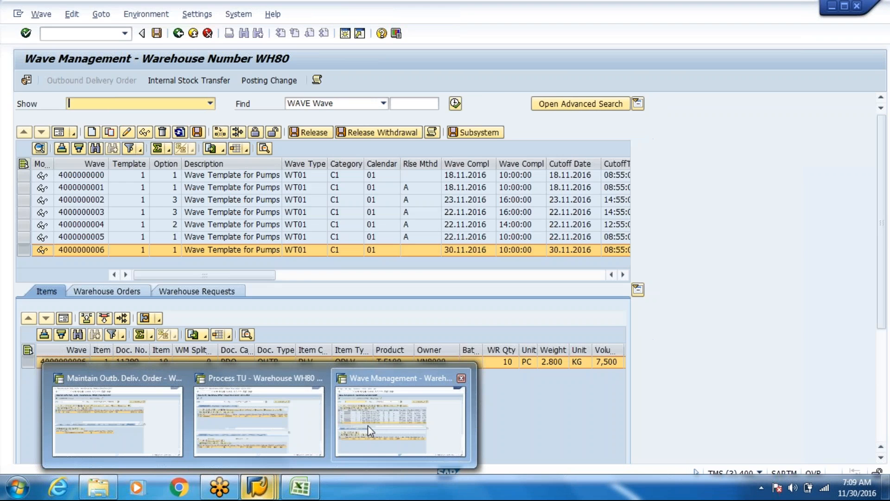
pyautogui.click(368, 424)
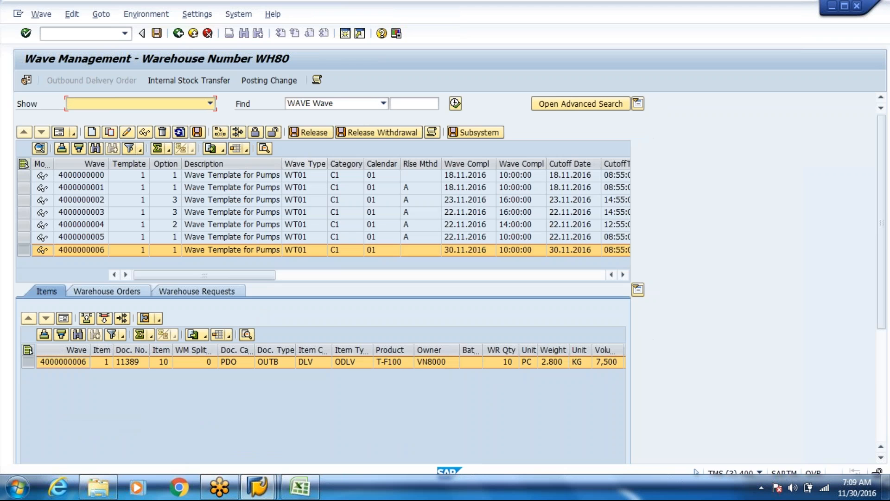
pyautogui.click(59, 134)
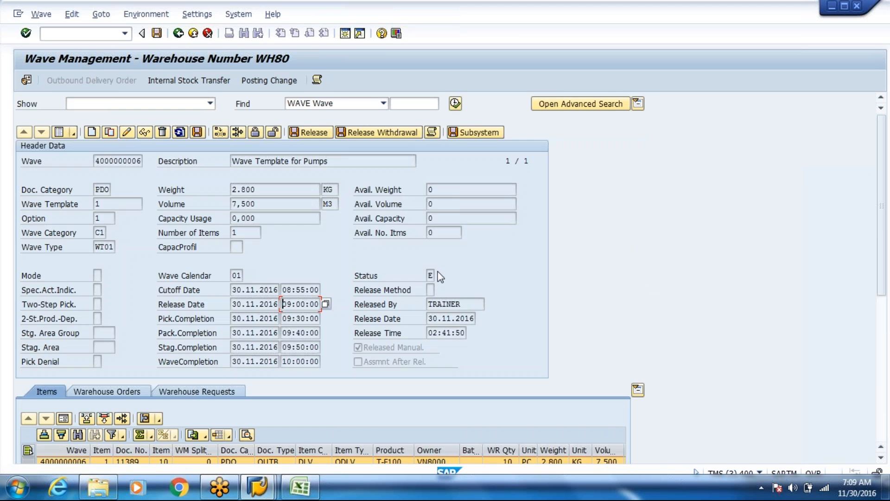
pyautogui.click(432, 275)
pyautogui.click(438, 276)
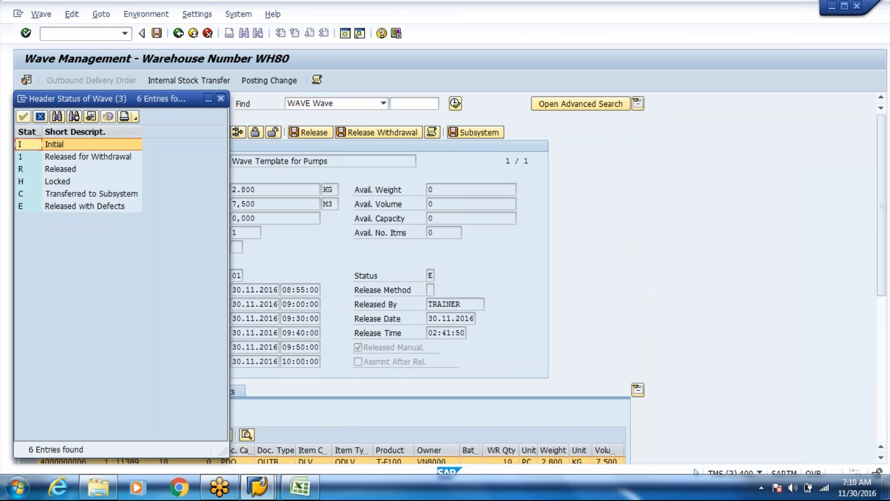
pyautogui.click(221, 98)
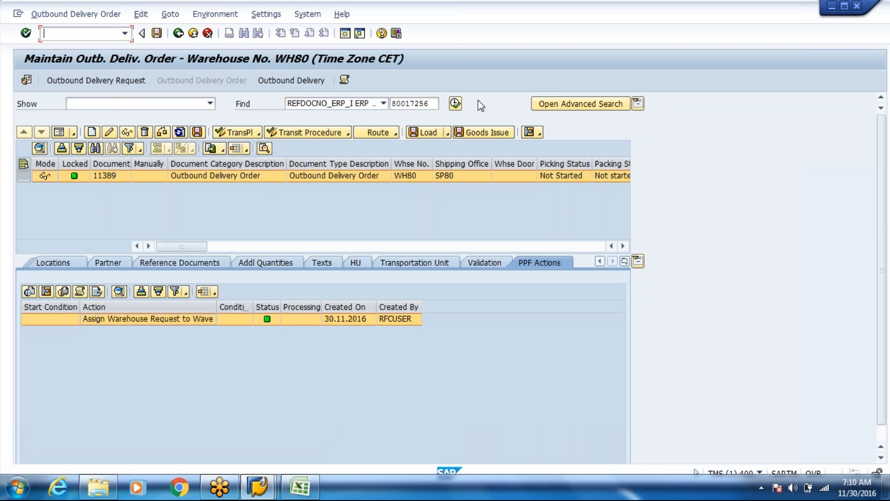
# Search again for the outbound delivery order by its ERP reference number and display its item details
pyautogui.click(455, 103)
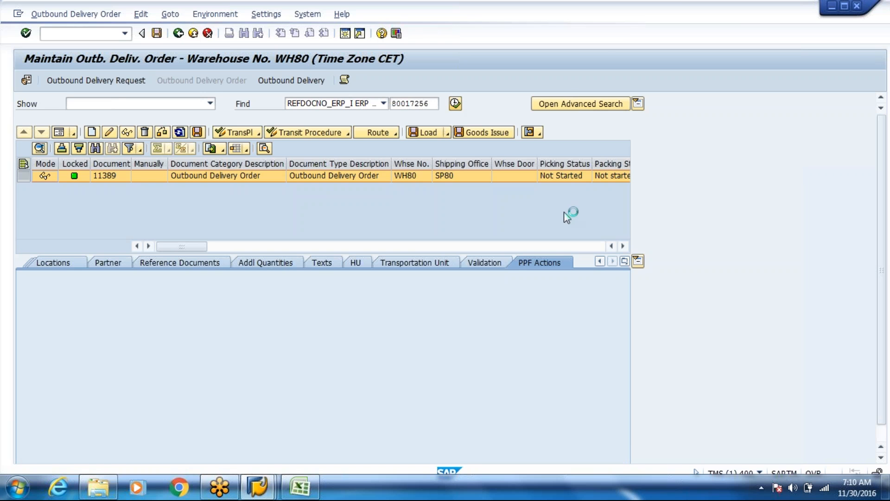
pyautogui.click(625, 261)
pyautogui.click(640, 277)
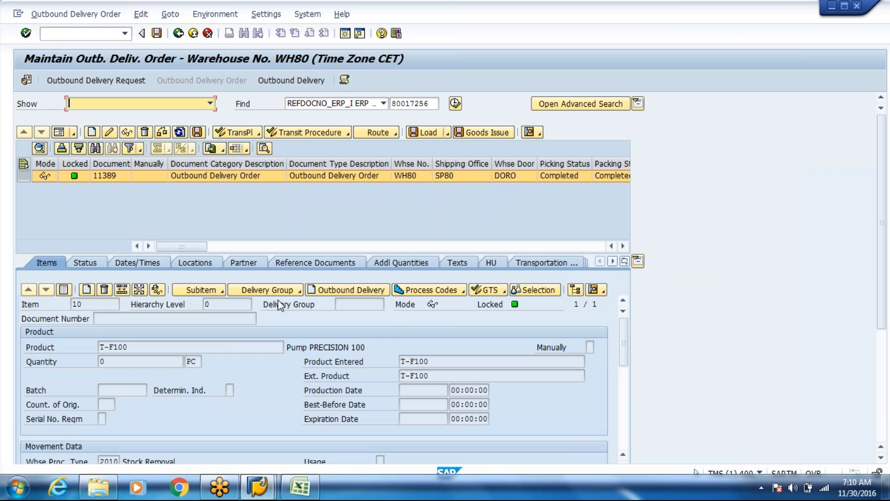
# Apply a process code with quantity adjustment of 10 PC to the T-F100 item and save the outbound delivery order
pyautogui.click(461, 292)
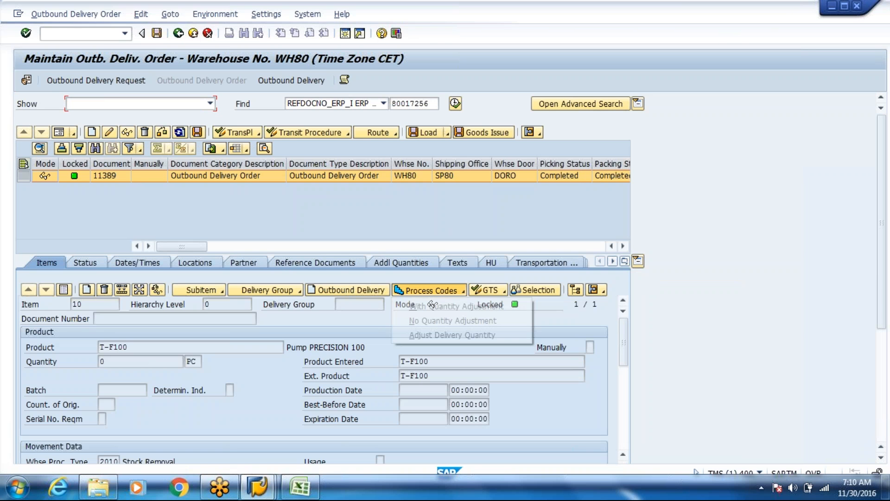
pyautogui.click(451, 306)
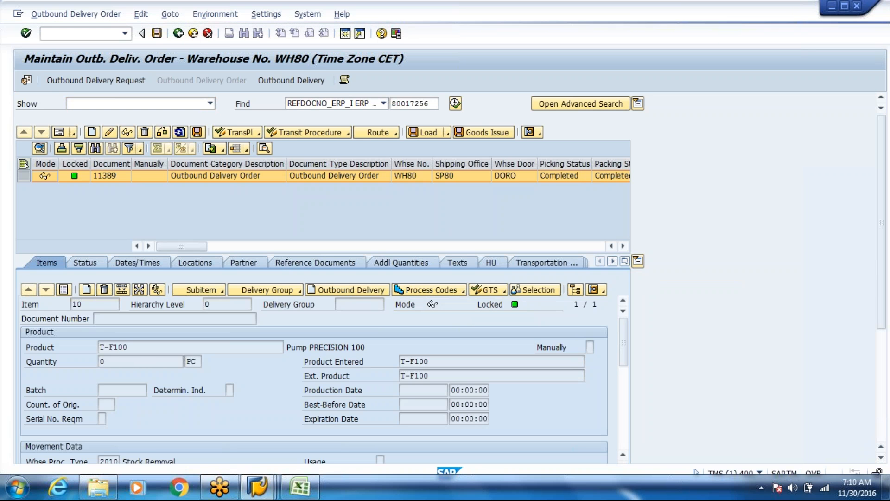
pyautogui.click(367, 152)
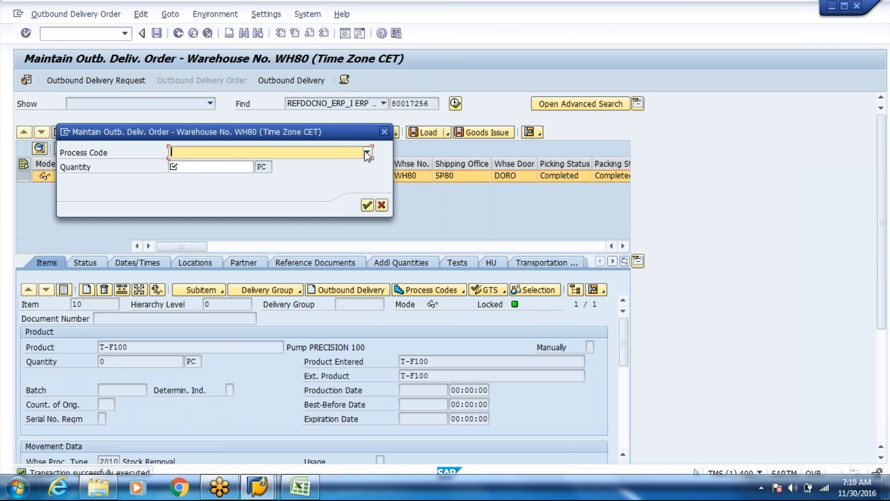
pyautogui.click(318, 165)
pyautogui.press('Tab')
pyautogui.write('10')
pyautogui.press('Return')
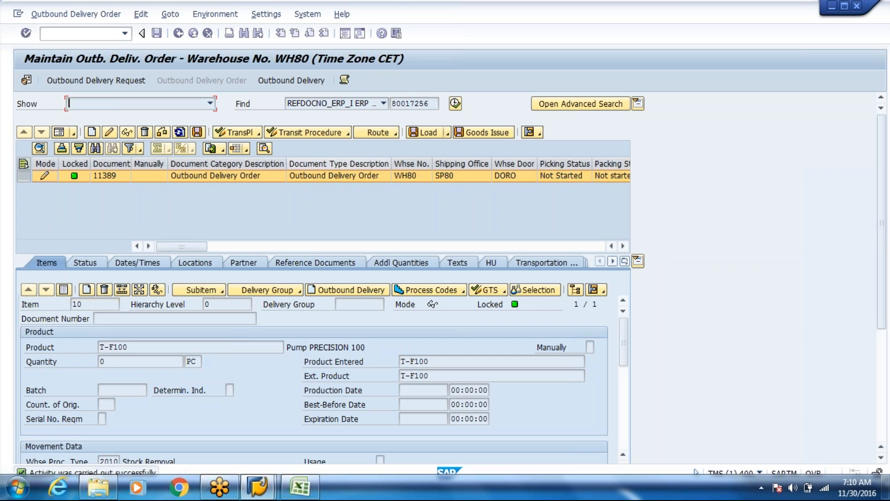
pyautogui.hotkey('ctrl', 's')
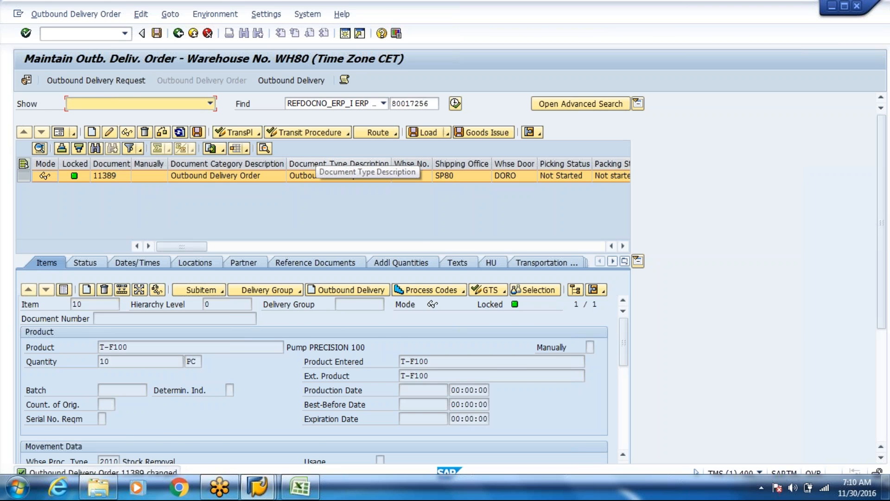
# Open the warehouse management monitor with /scwm/mon in a new session for warehouse WH80 and monitor SAP
pyautogui.hotkey('alt', 'Tab')
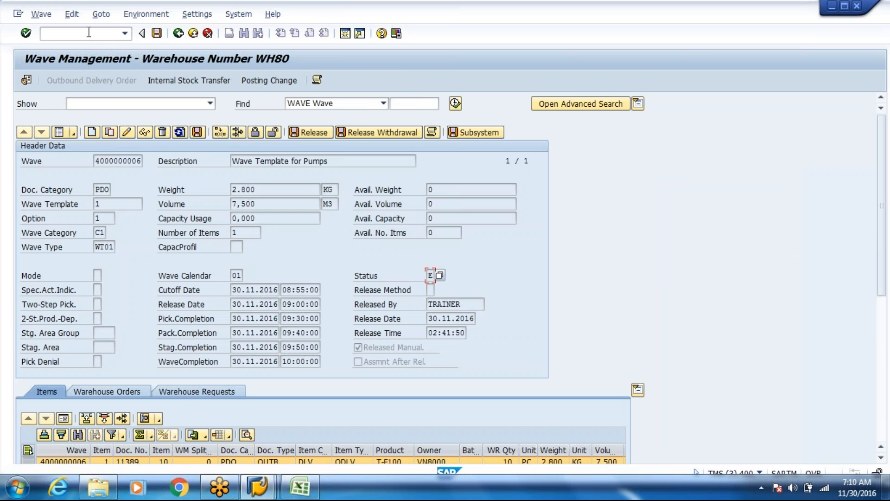
pyautogui.click(88, 32)
pyautogui.write('/o/scwm/mon')
pyautogui.press('Return')
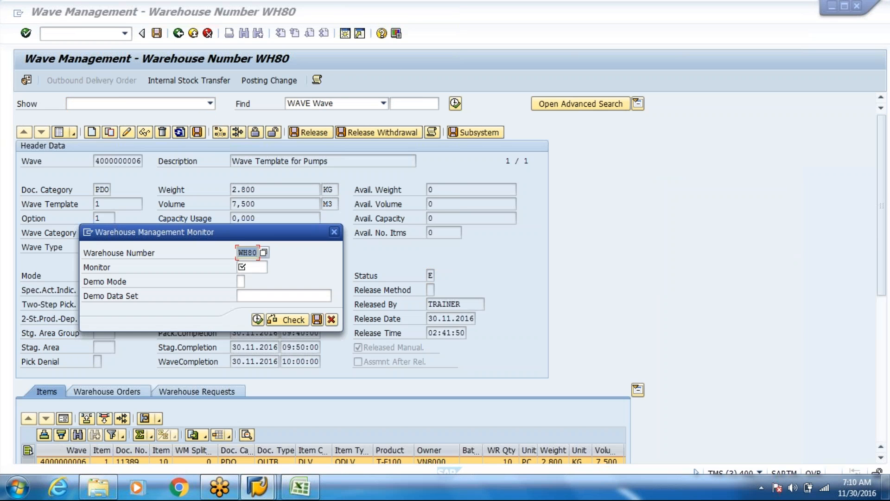
pyautogui.click(251, 267)
pyautogui.press('space')
pyautogui.press('Down')
pyautogui.press('Return')
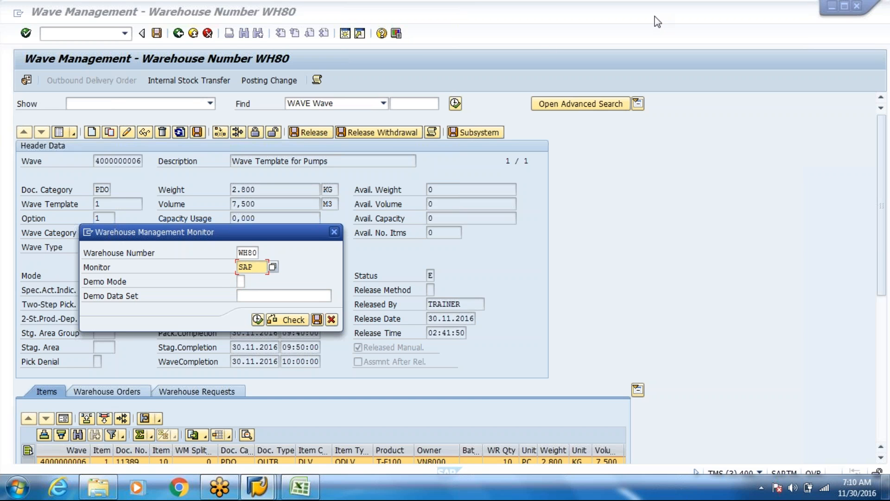
pyautogui.press('F8')
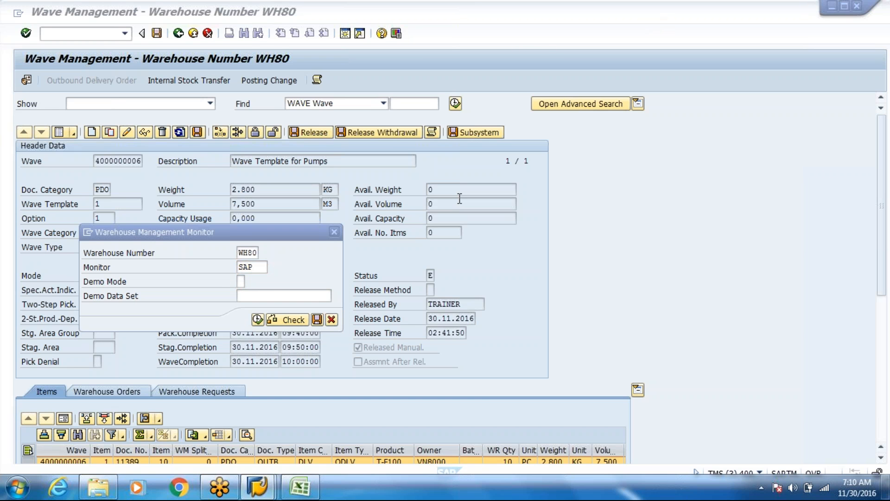
pyautogui.click(255, 321)
pyautogui.click(257, 319)
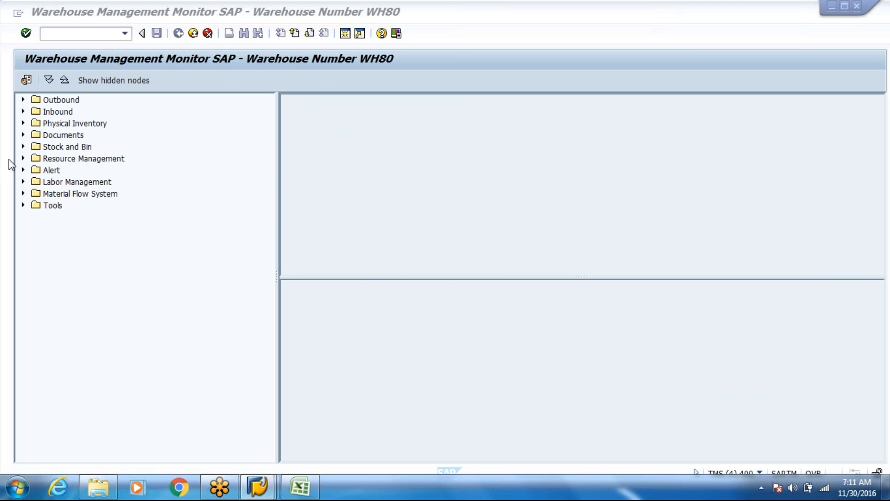
# List the available stock of product T-F100 under Stock and Bin, keeping resources and TUs excluded
pyautogui.click(23, 147)
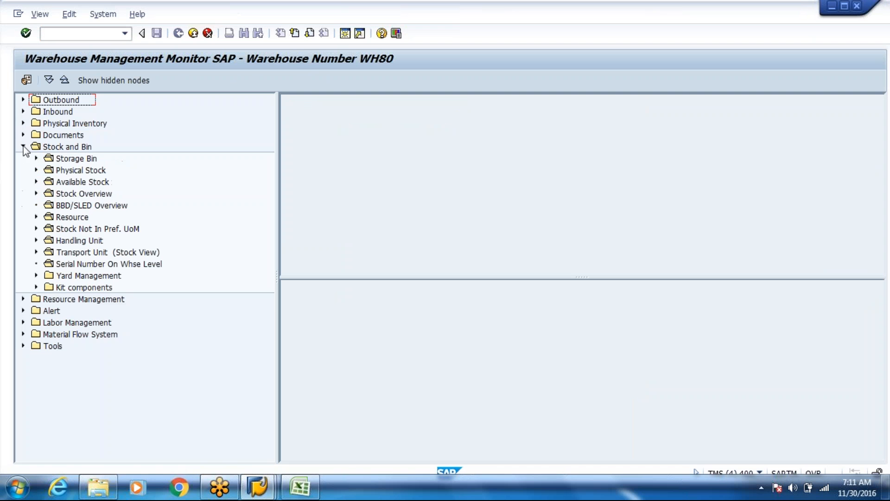
pyautogui.click(75, 182)
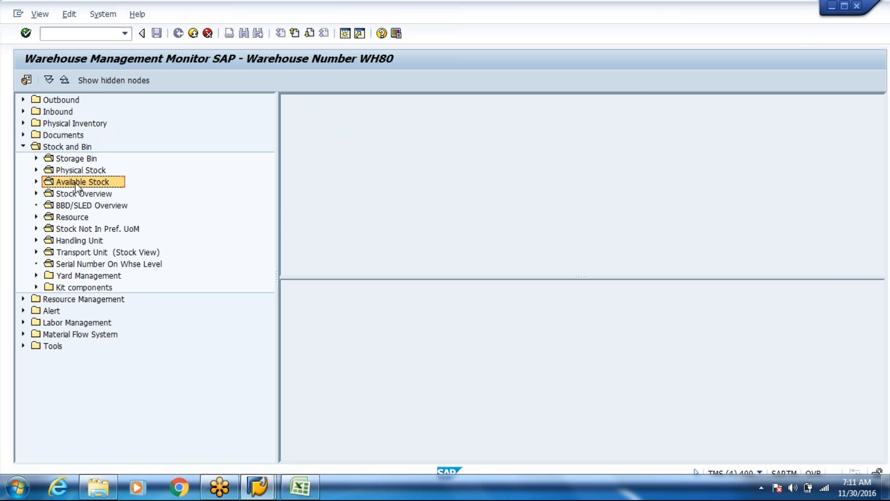
pyautogui.doubleClick(75, 182)
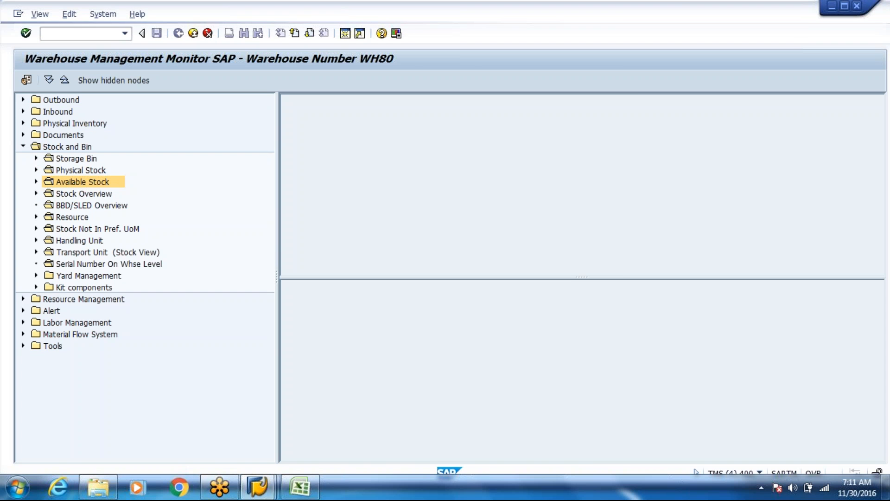
pyautogui.press('Down')
pyautogui.press('Return')
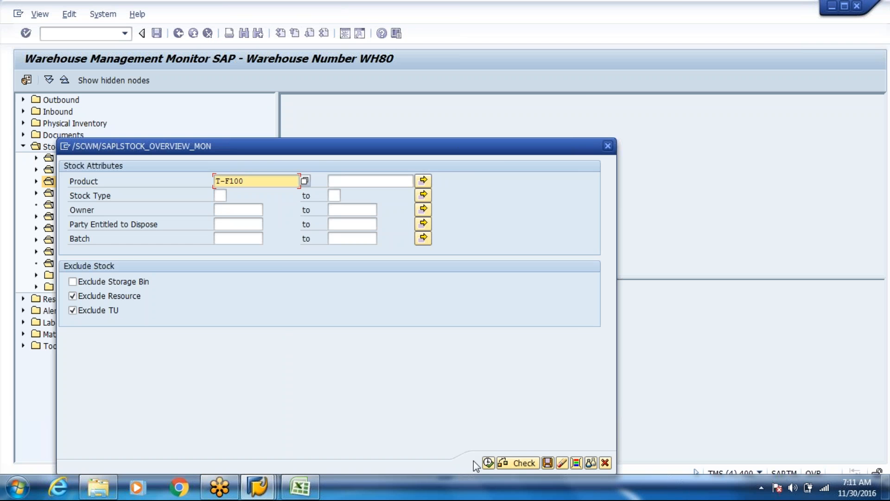
pyautogui.click(489, 463)
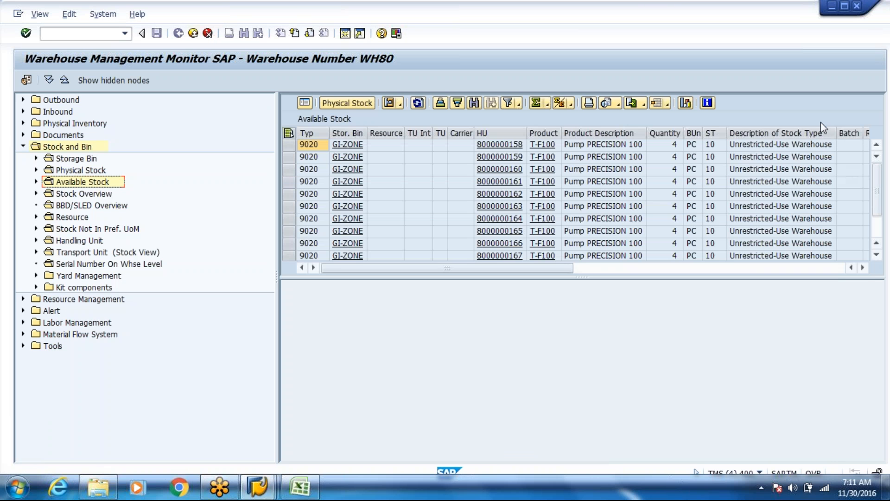
# Examine the storage types, bins, handling units and quantities in the available stock list of T-F100
pyautogui.scroll(-1, 876, 173)
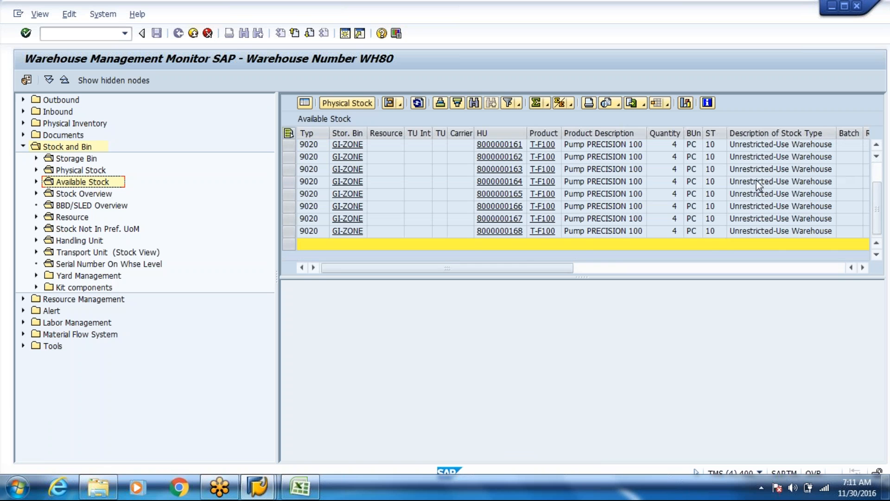
pyautogui.scroll(1, 876, 197)
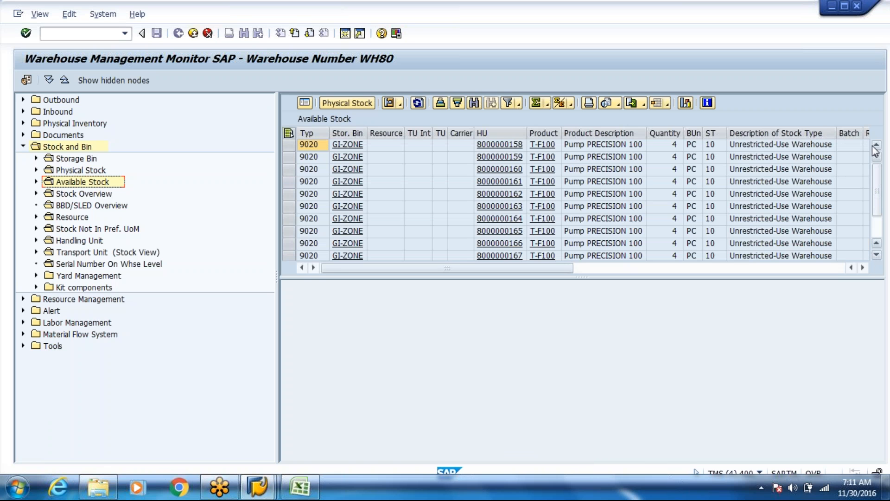
pyautogui.press('Right')
pyautogui.press('Right')
pyautogui.press('Right')
pyautogui.press('Right')
pyautogui.press('Right')
pyautogui.press('Right')
pyautogui.press('Right')
pyautogui.press('Left')
pyautogui.press('Left')
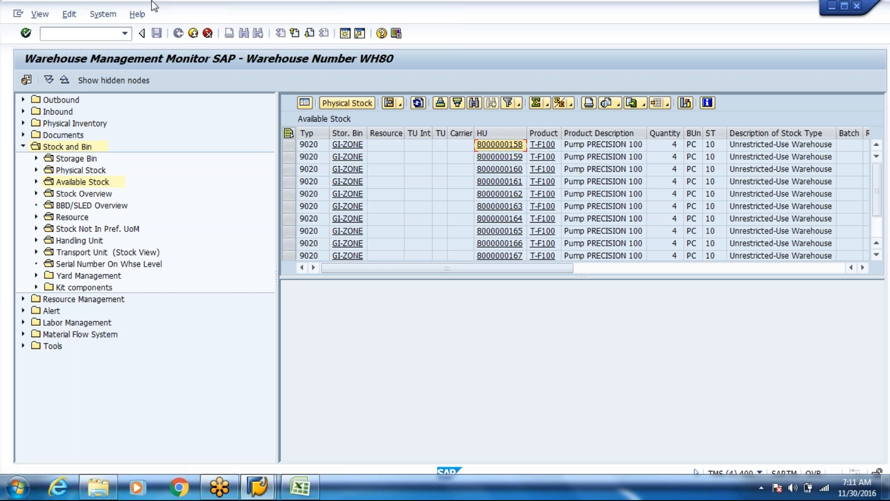
# Open HU warehouse task creation with /scwm/adhu in a new session and set the search criterion to Product
pyautogui.click(103, 32)
pyautogui.write('/o/scw')
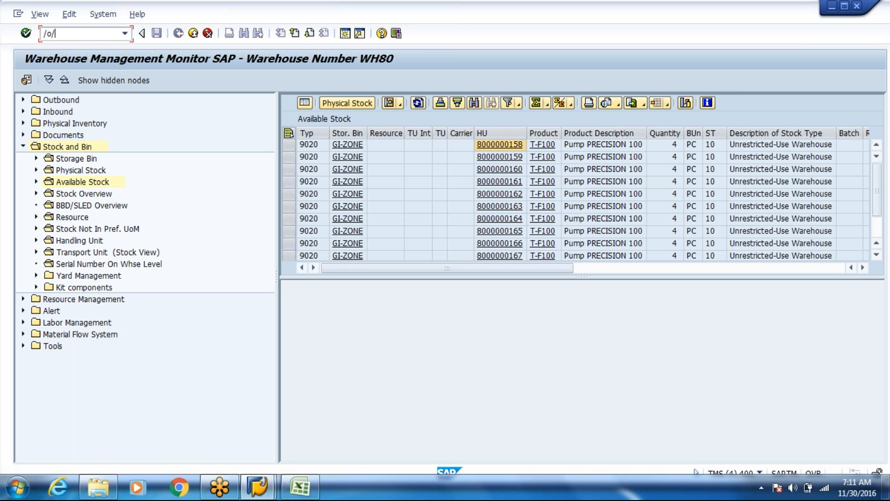
pyautogui.write('m/adhu')
pyautogui.press('Return')
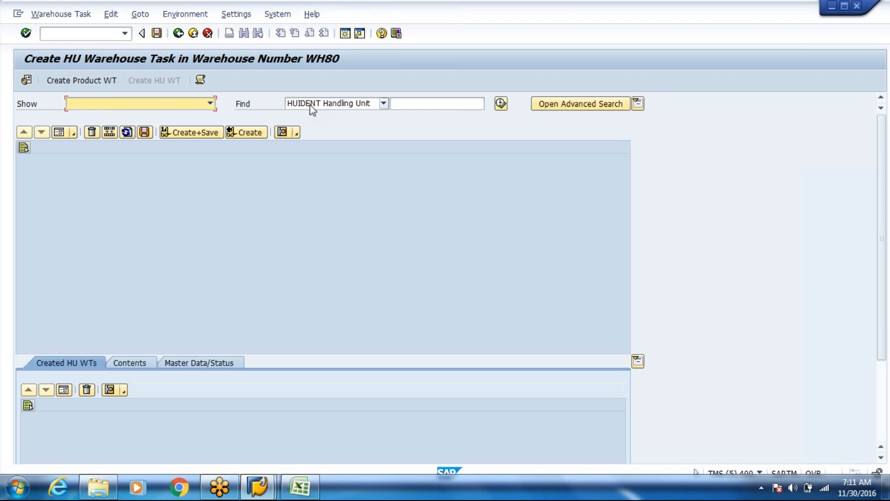
pyautogui.click(310, 105)
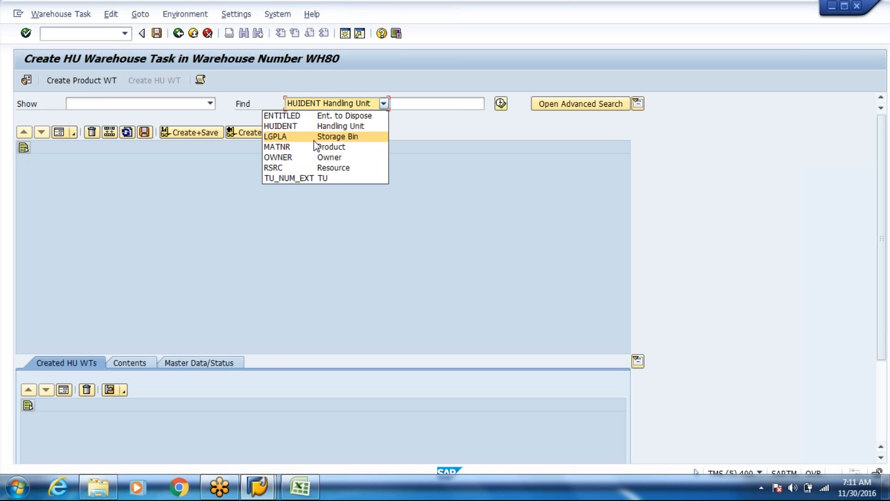
pyautogui.click(315, 145)
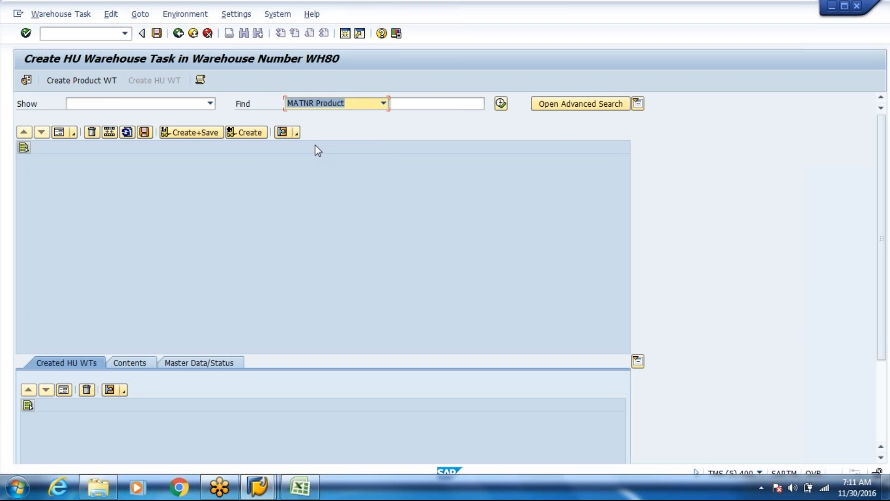
# Search for the handling units containing product T-F100 in the HU warehouse task screen
pyautogui.hotkey('alt', 'Tab')
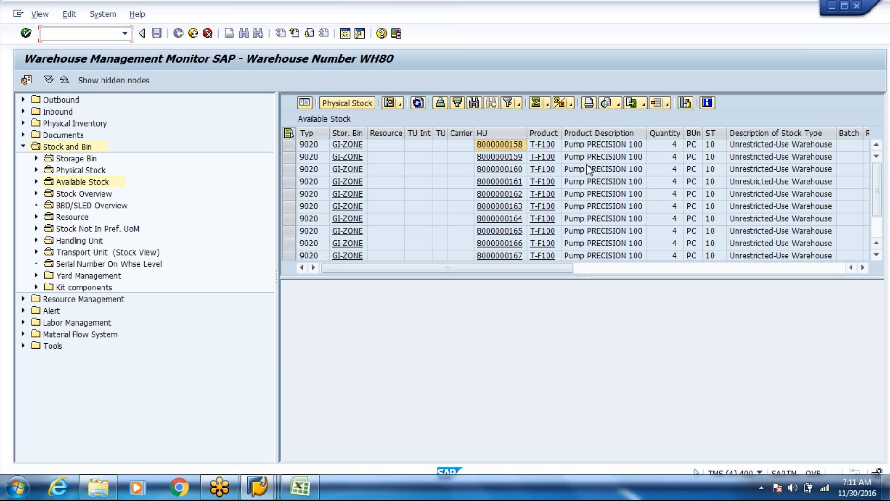
pyautogui.click(588, 170)
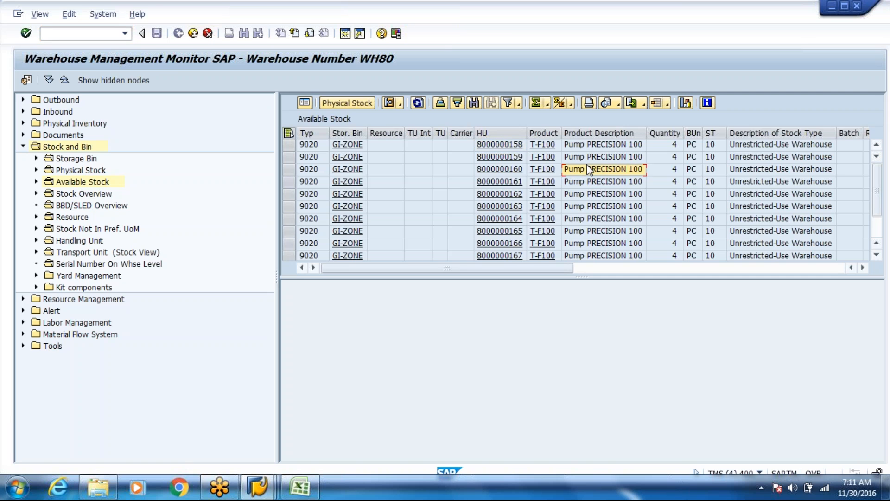
pyautogui.hotkey('alt', 'Tab')
pyautogui.write('T-F100')
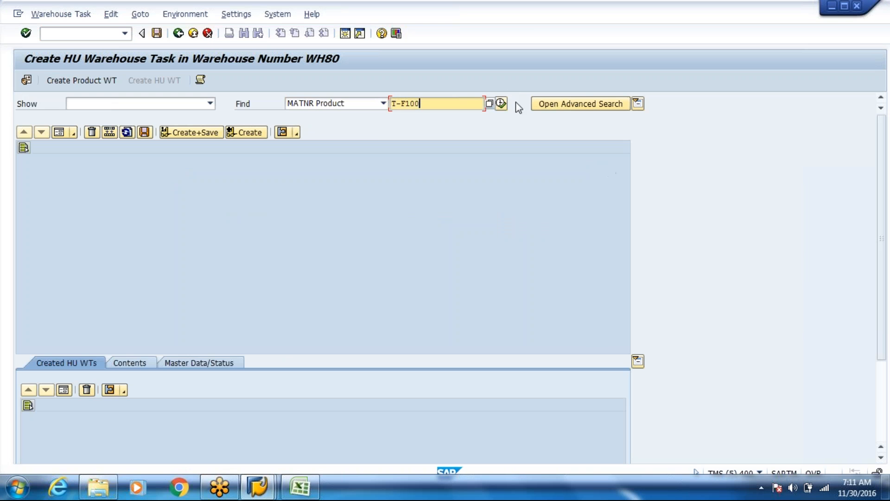
pyautogui.click(501, 103)
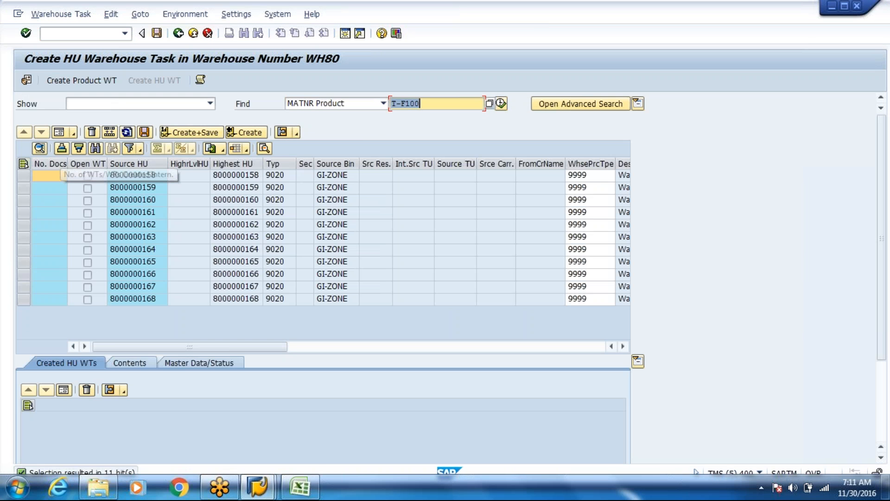
# Create and save HU warehouse tasks for all found T-F100 handling units, with destination storage type 8004 and immediate confirmation, and leave the transaction
pyautogui.click(23, 164)
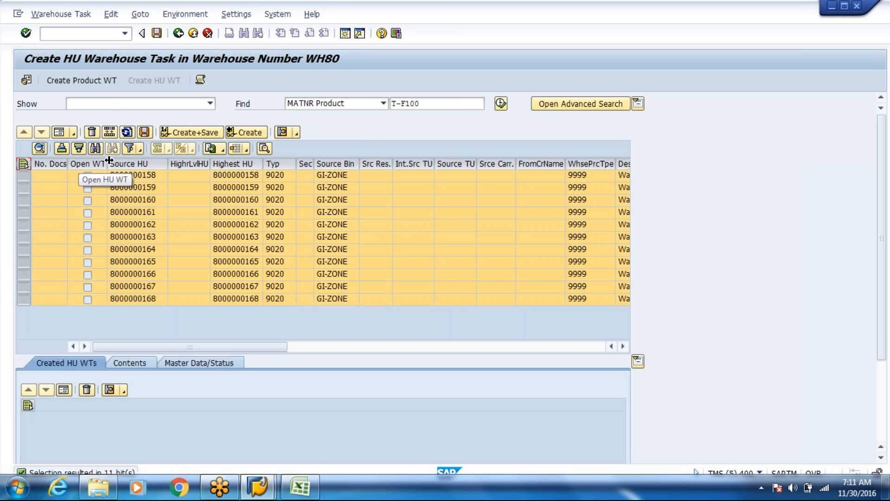
pyautogui.click(110, 133)
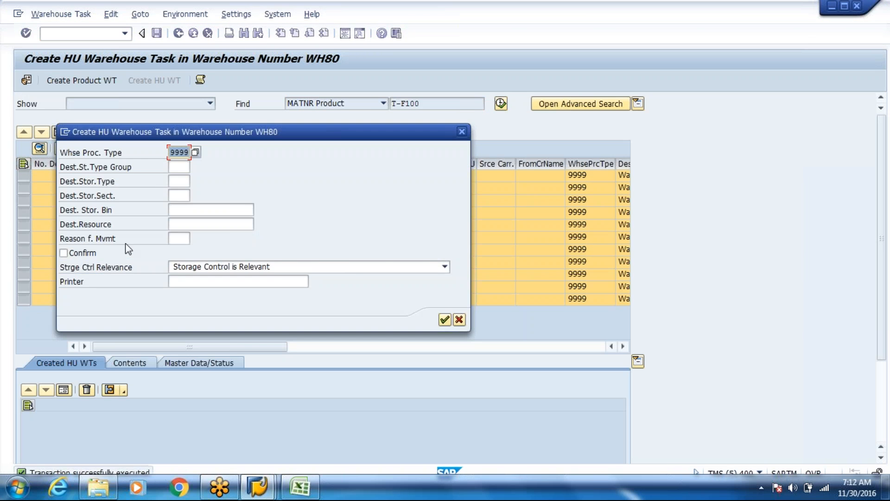
pyautogui.click(178, 180)
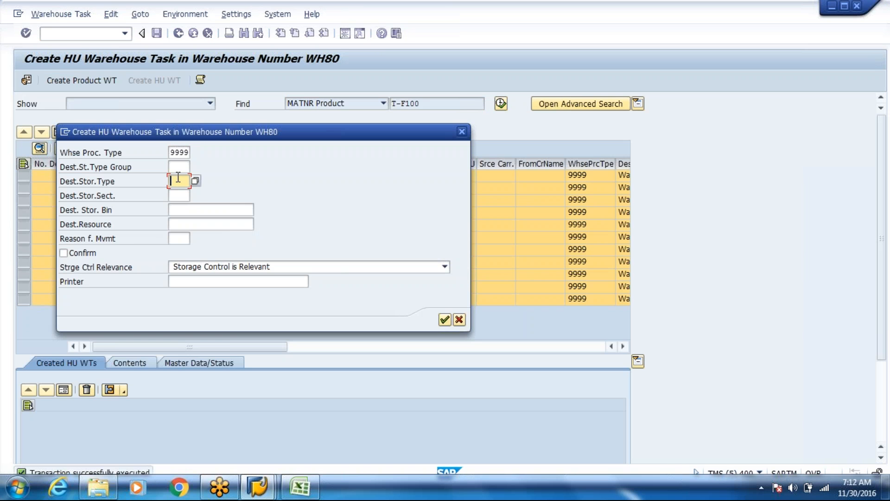
pyautogui.press('Down')
pyautogui.press('Down')
pyautogui.press('Down')
pyautogui.press('Return')
pyautogui.click(84, 254)
pyautogui.click(445, 320)
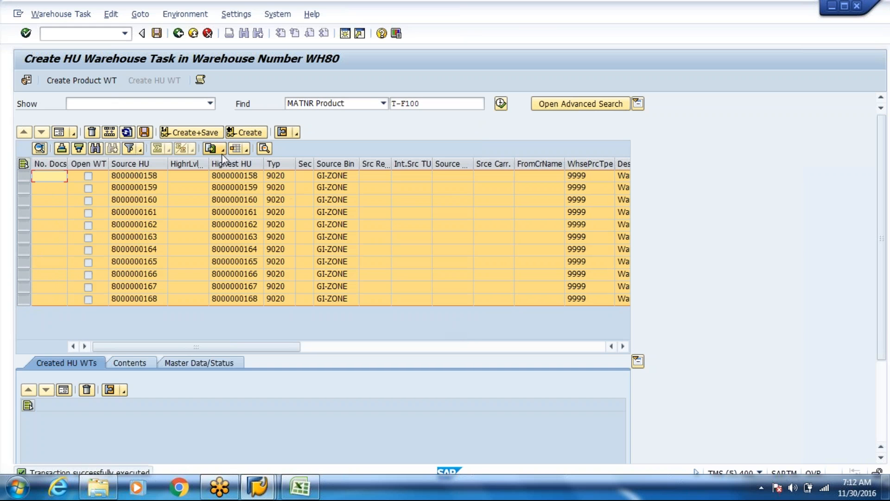
pyautogui.click(186, 136)
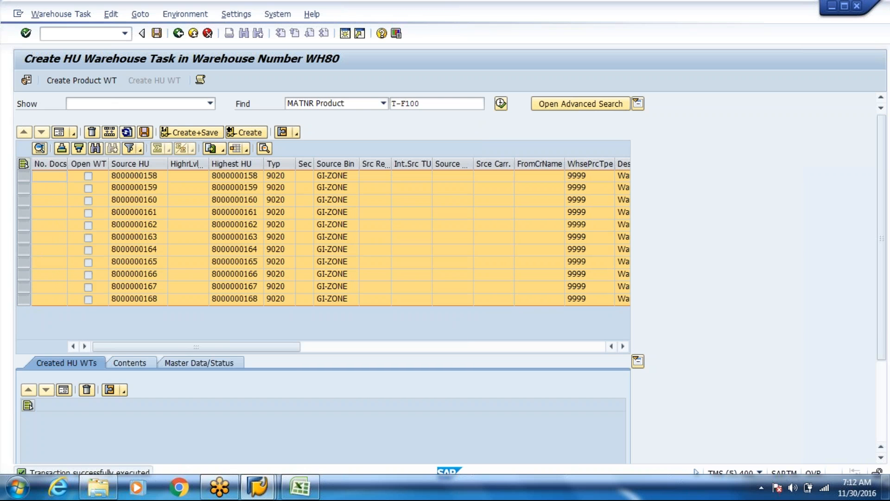
pyautogui.click(179, 33)
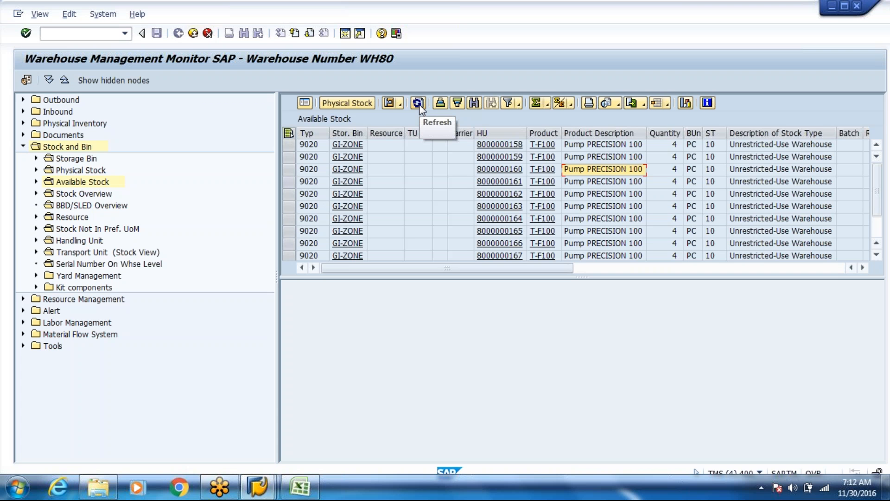
# Refresh the available stock list in the warehouse monitor and list the physical stock behind the T-F100 line in storage type 8004
pyautogui.click(418, 102)
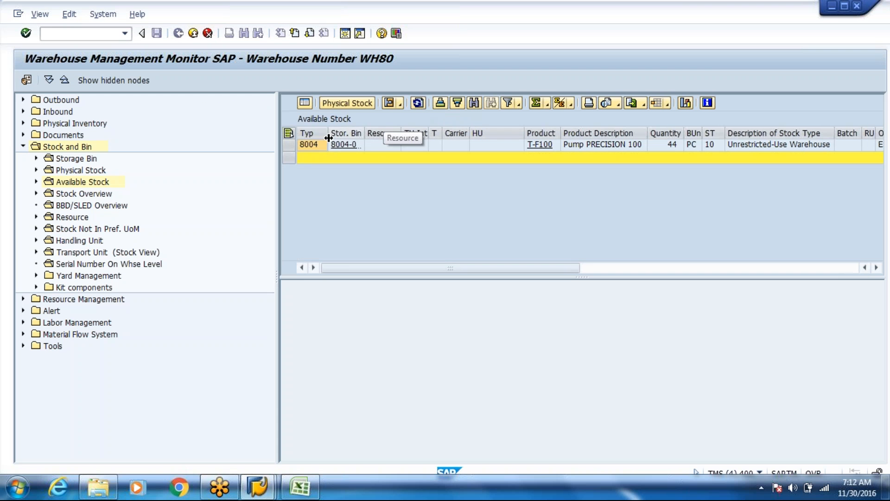
pyautogui.click(289, 144)
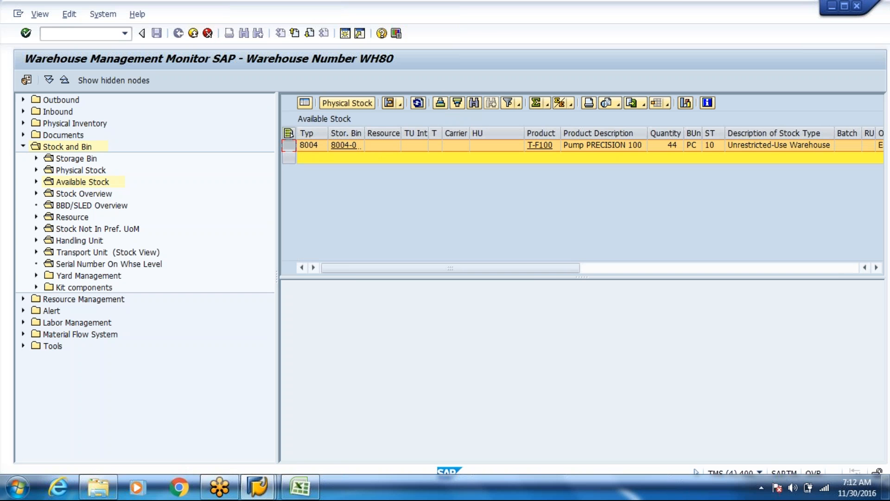
pyautogui.click(343, 103)
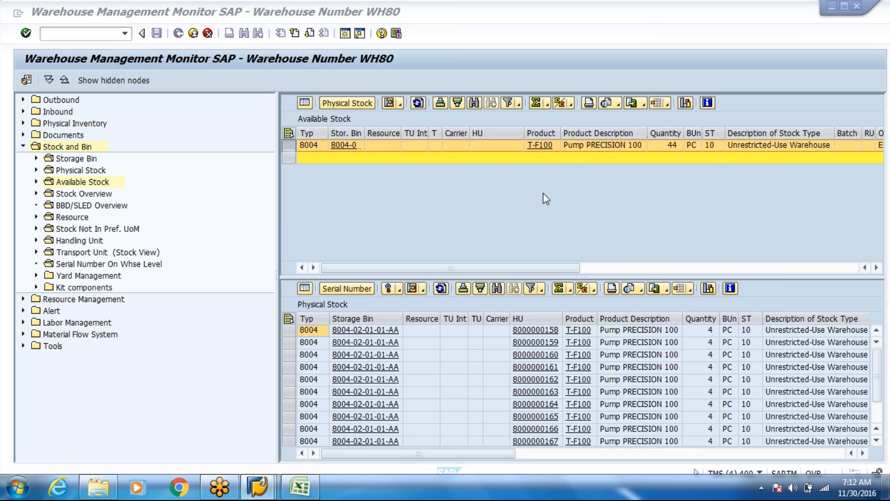
# Return to wave management, show the selected wave's warehouse order in form view and open it for warehouse task confirmation
pyautogui.hotkey('alt', 'Tab')
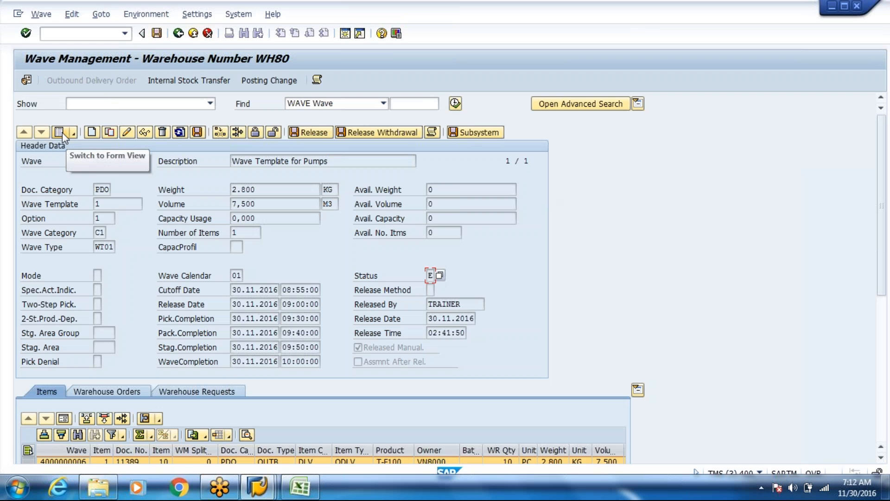
pyautogui.click(59, 132)
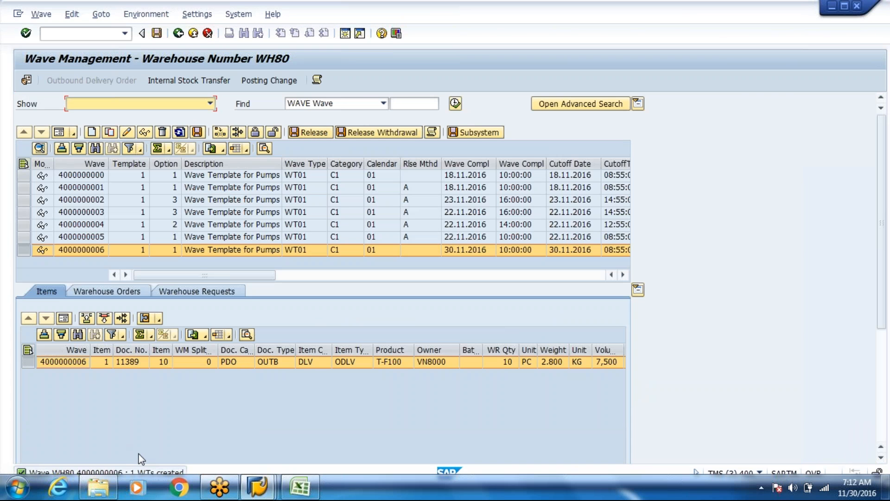
pyautogui.click(126, 292)
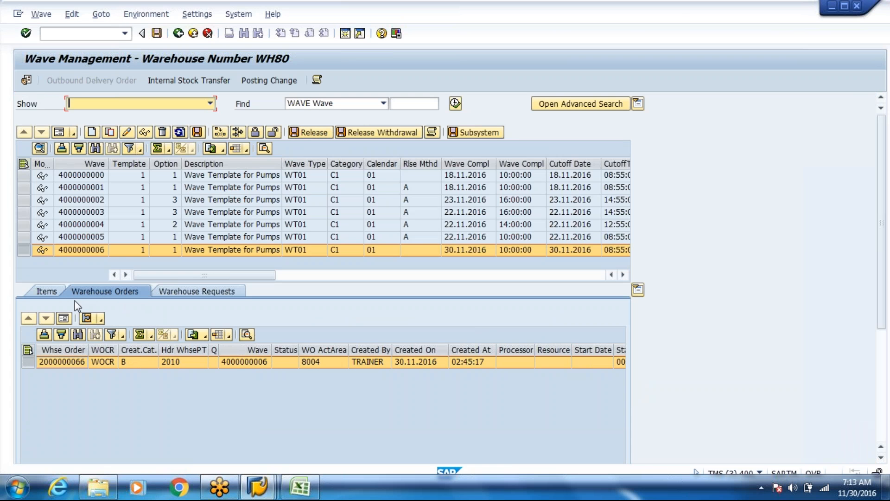
pyautogui.click(68, 317)
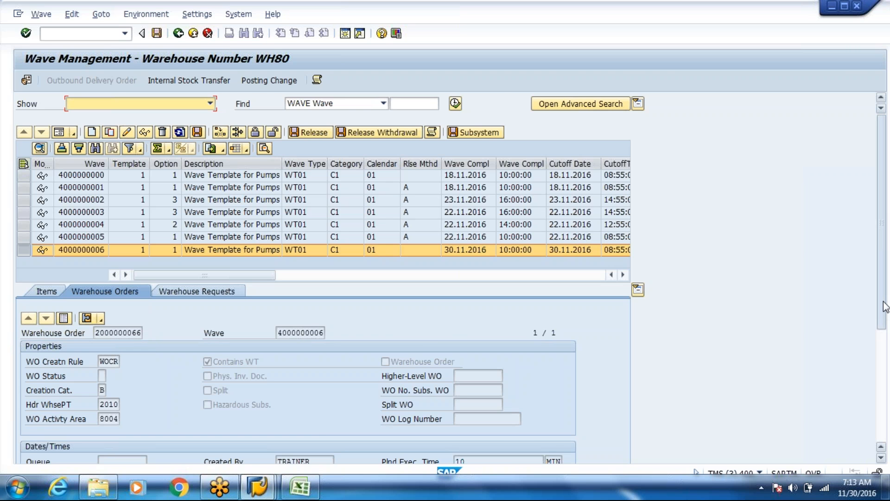
pyautogui.moveTo(884, 306); pyautogui.dragTo(889, 363)
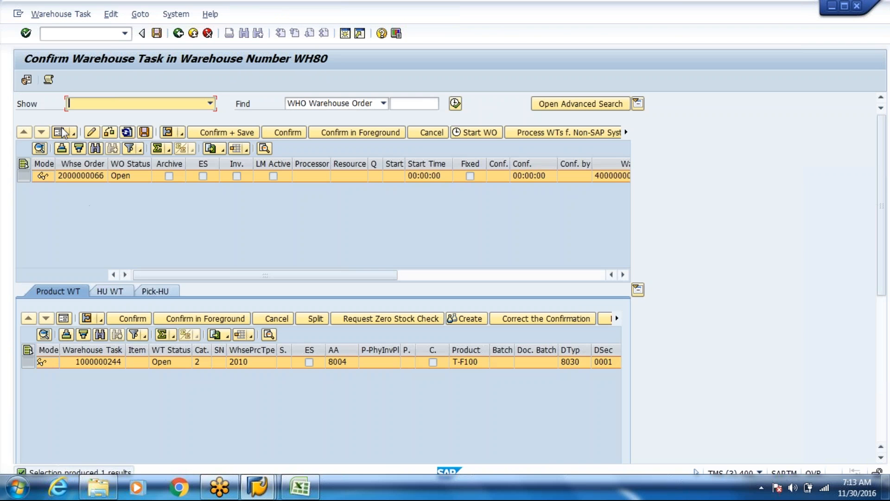
# Show both the warehouse order and its product warehouse task in form view
pyautogui.click(62, 133)
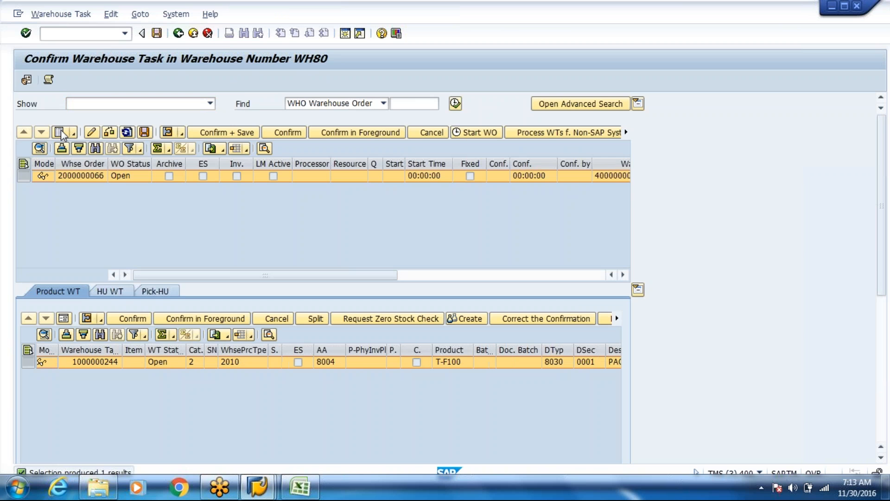
pyautogui.moveTo(95, 206); pyautogui.dragTo(121, 208)
pyautogui.click(113, 207)
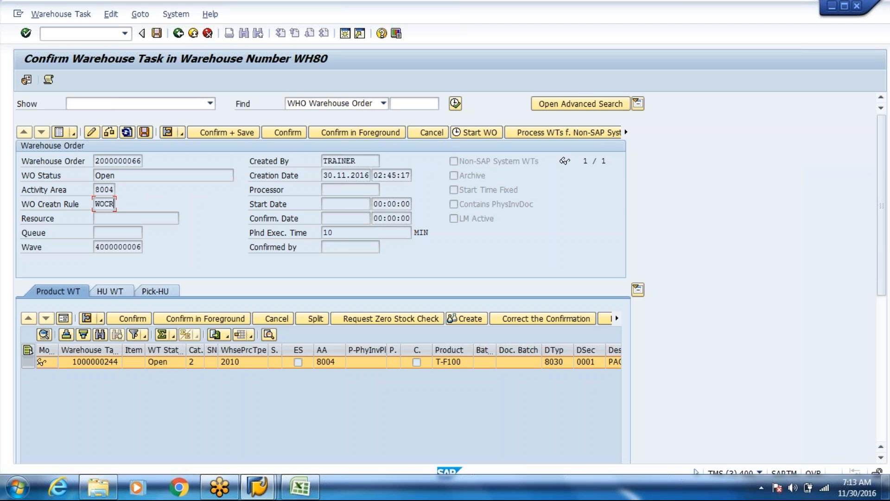
pyautogui.click(64, 320)
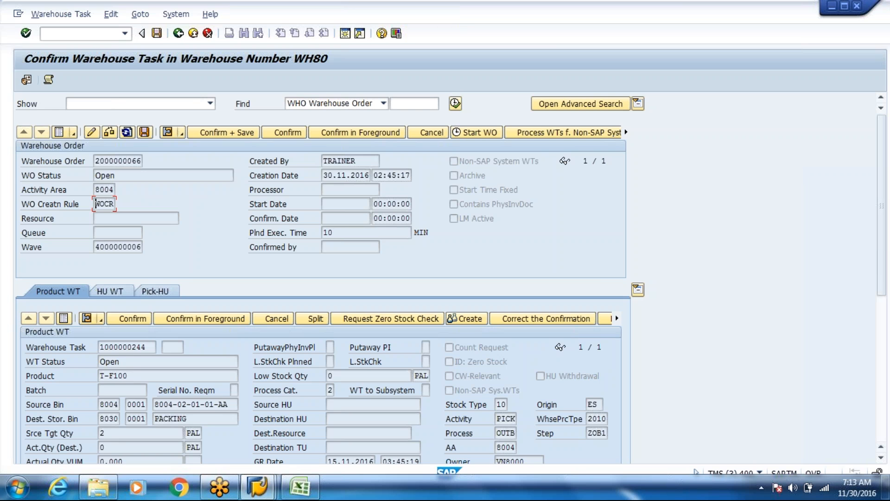
# Examine the warehouse order creation rule and the product task's destination bin, source target quantity, process and step
pyautogui.moveTo(95, 204); pyautogui.dragTo(109, 206)
pyautogui.click(109, 205)
pyautogui.click(154, 435)
pyautogui.moveTo(188, 418); pyautogui.dragTo(157, 415)
pyautogui.click(195, 417)
pyautogui.click(158, 416)
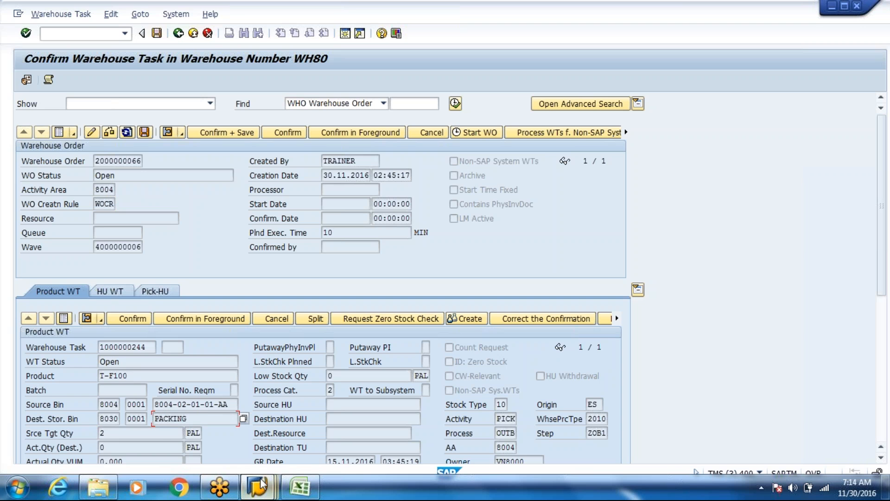
pyautogui.click(261, 484)
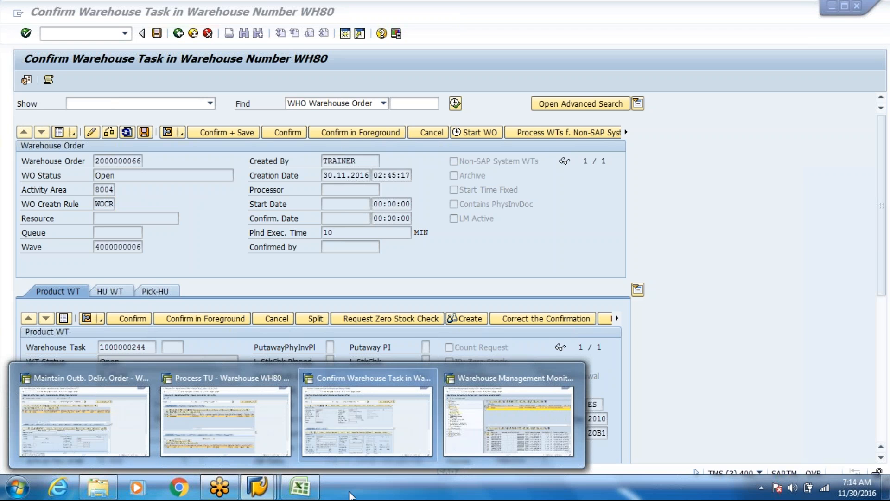
pyautogui.click(142, 430)
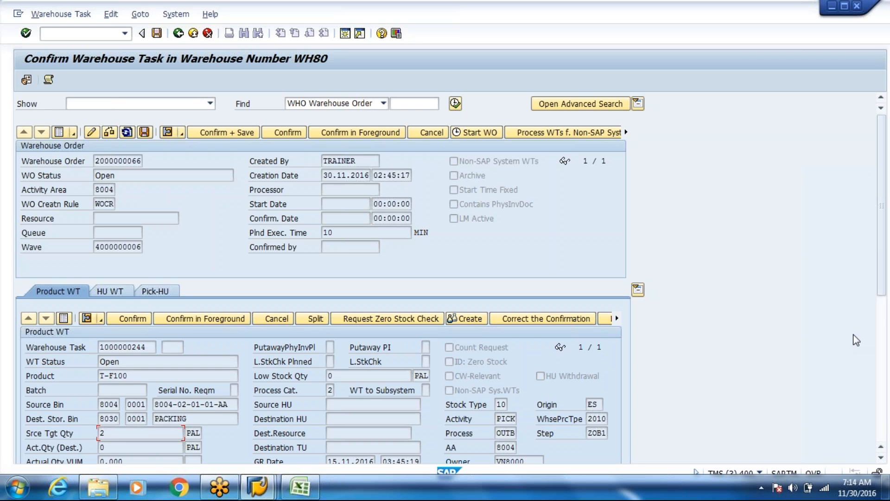
pyautogui.scroll(-3, 883, 302)
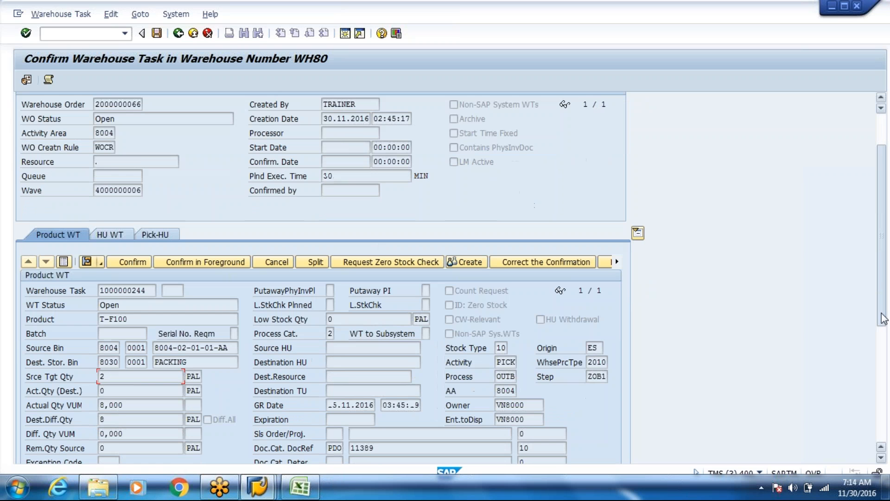
pyautogui.scroll(-1, 884, 319)
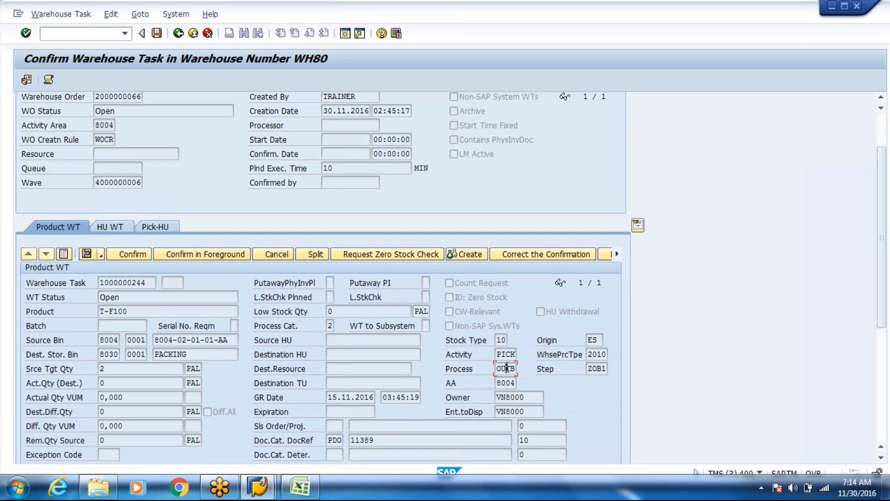
pyautogui.click(602, 371)
# Switch to the outbound delivery order session and display the warehouse task belonging to the T-F100 delivery
pyautogui.click(258, 486)
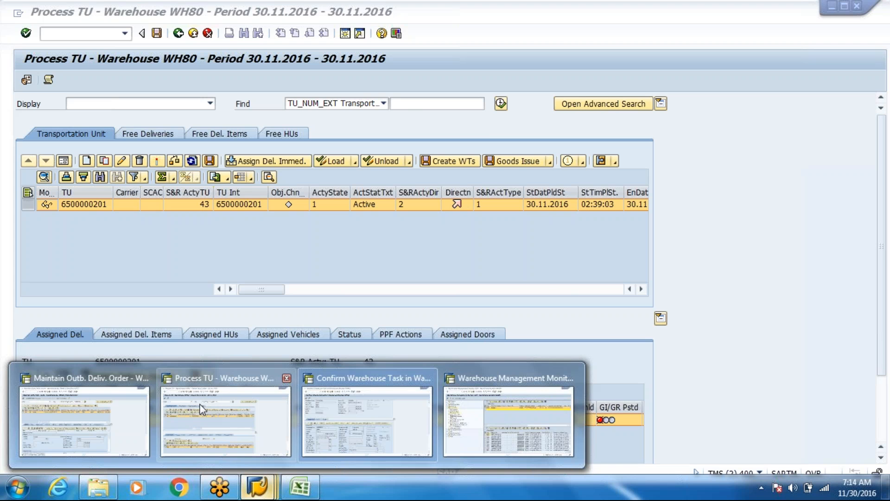
pyautogui.click(203, 409)
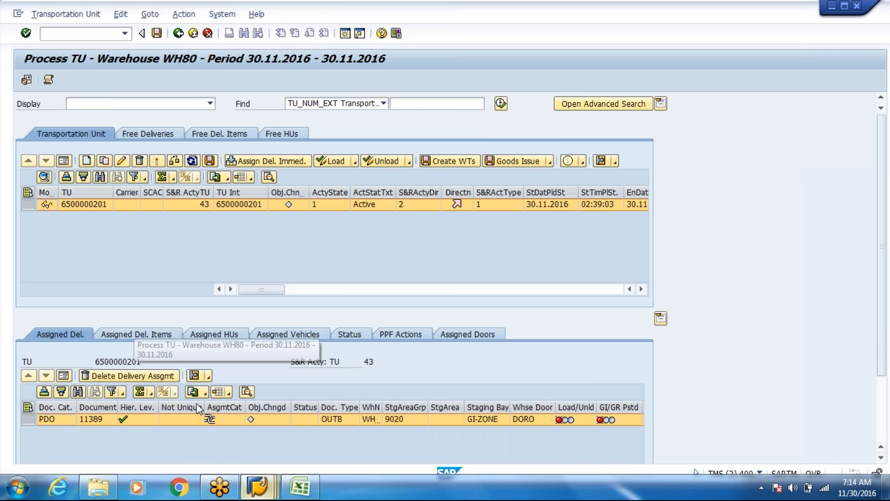
pyautogui.click(266, 495)
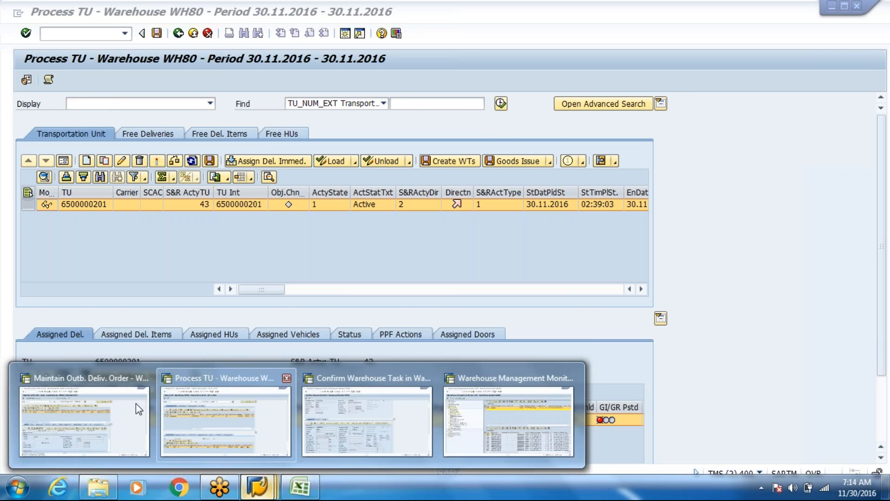
pyautogui.click(119, 427)
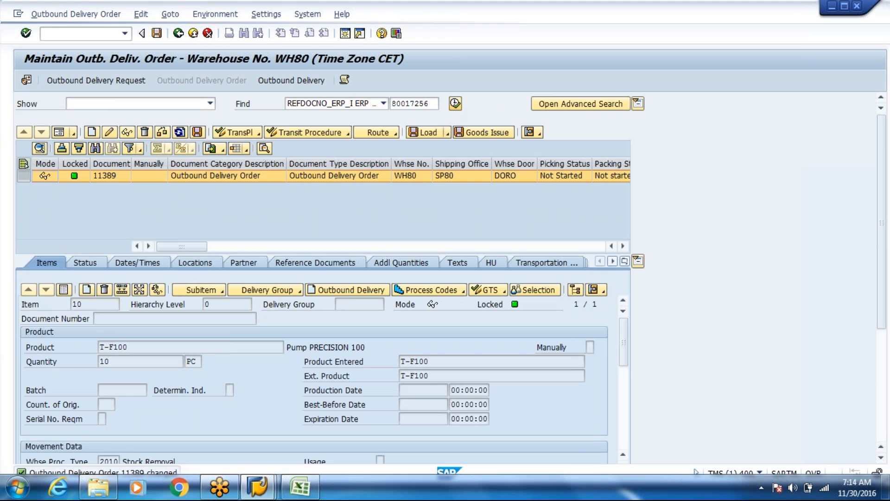
pyautogui.press('Return')
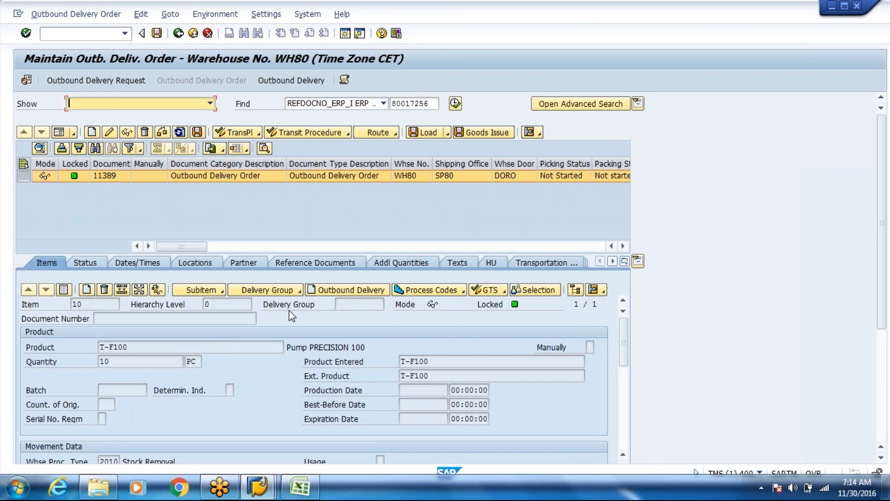
pyautogui.click(539, 135)
pyautogui.click(575, 146)
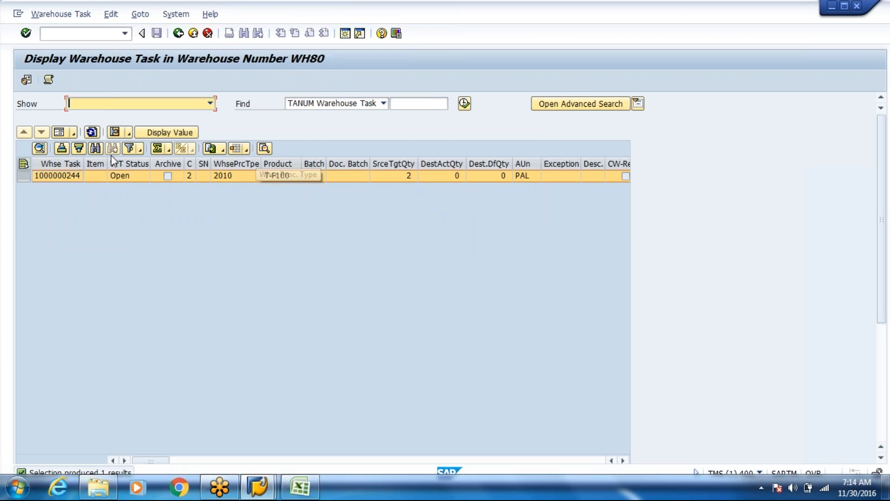
# Show the warehouse task in form view and examine its product, source target quantity and unit of measure
pyautogui.click(56, 135)
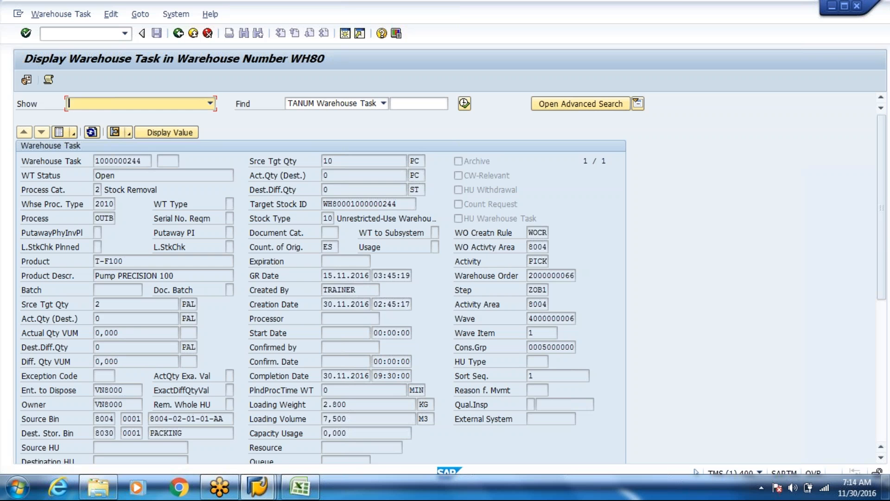
pyautogui.click(170, 306)
pyautogui.click(188, 304)
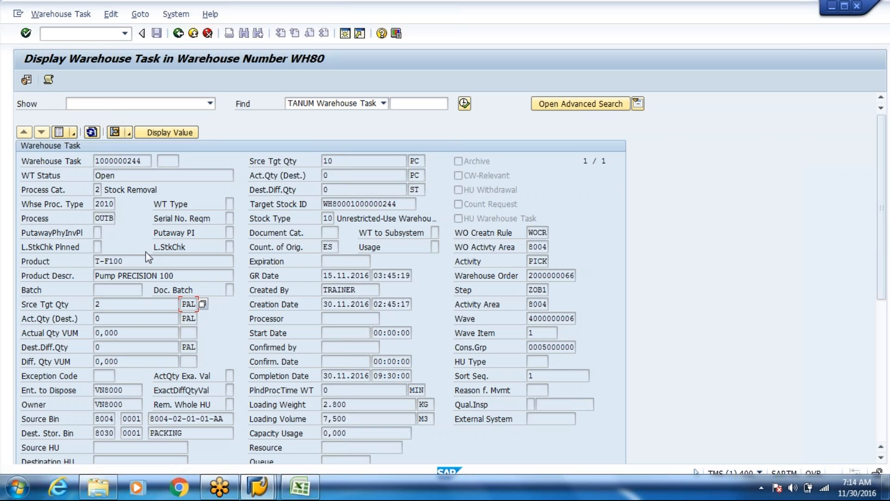
pyautogui.moveTo(130, 261); pyautogui.dragTo(96, 261)
pyautogui.click(96, 261)
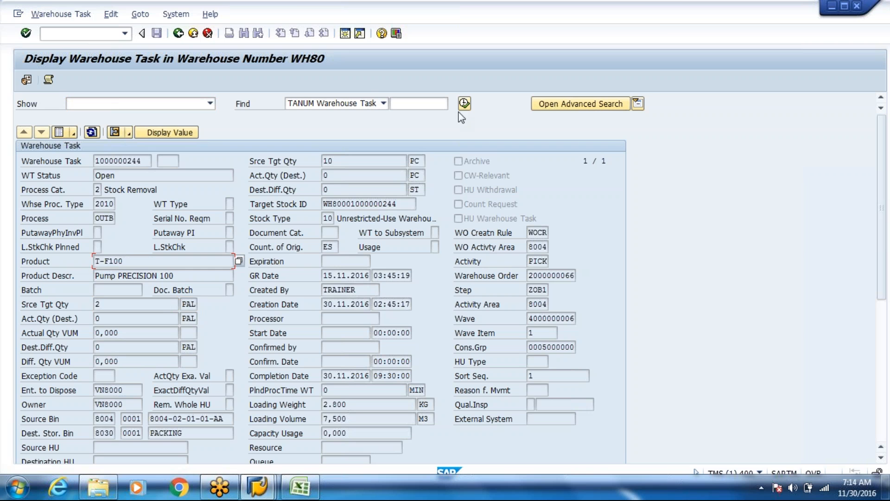
# Open the warehouse product maintenance transaction in a new session
pyautogui.click(650, 15)
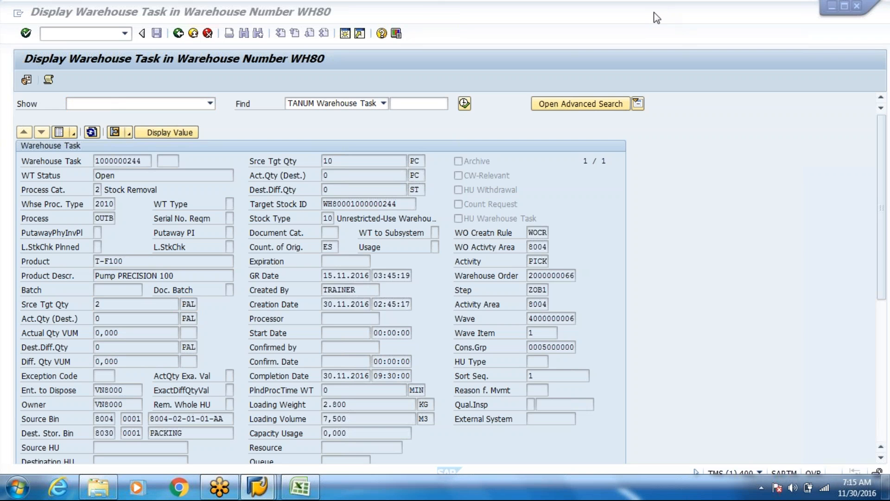
pyautogui.click(65, 40)
pyautogui.write('/o/')
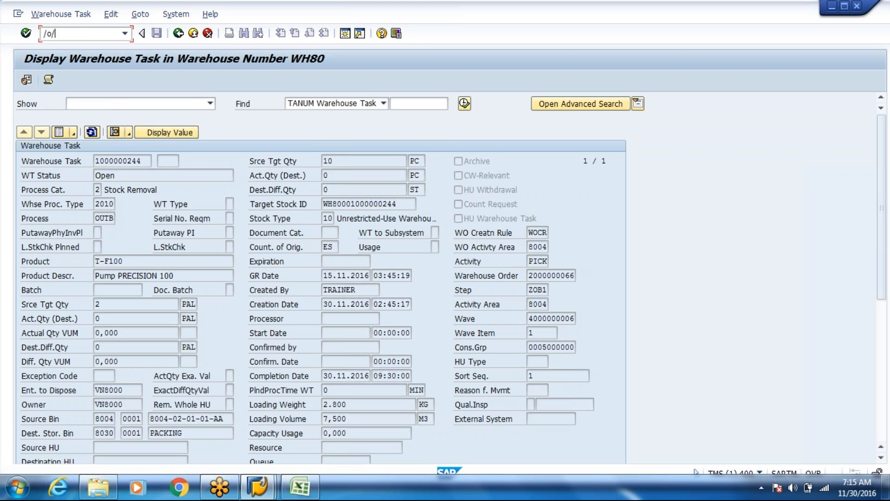
pyautogui.write('scwm/mon')
pyautogui.press('Return')
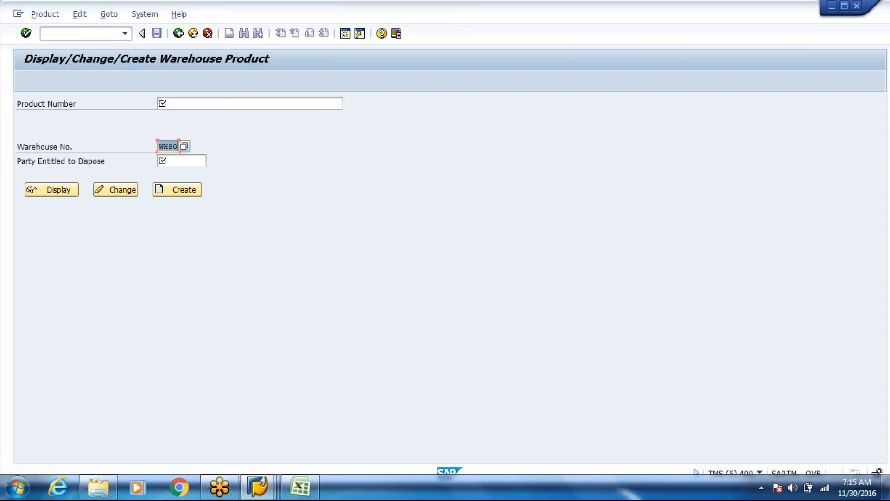
# Open product T-F100 with party entitled to dispose VN8000 in warehouse WH80 for changing
pyautogui.click(159, 104)
pyautogui.write('T-F100')
pyautogui.press('Tab')
pyautogui.press('Tab')
pyautogui.press('Down')
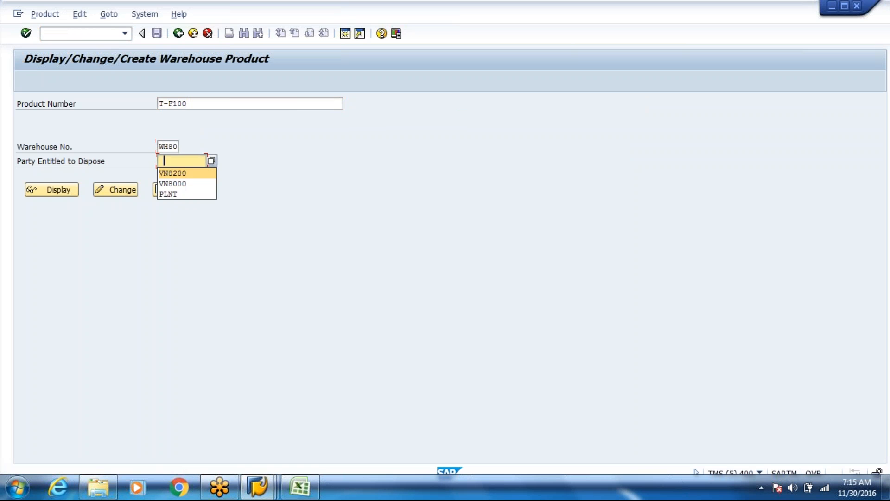
pyautogui.press('Down')
pyautogui.press('Return')
pyautogui.press('Return')
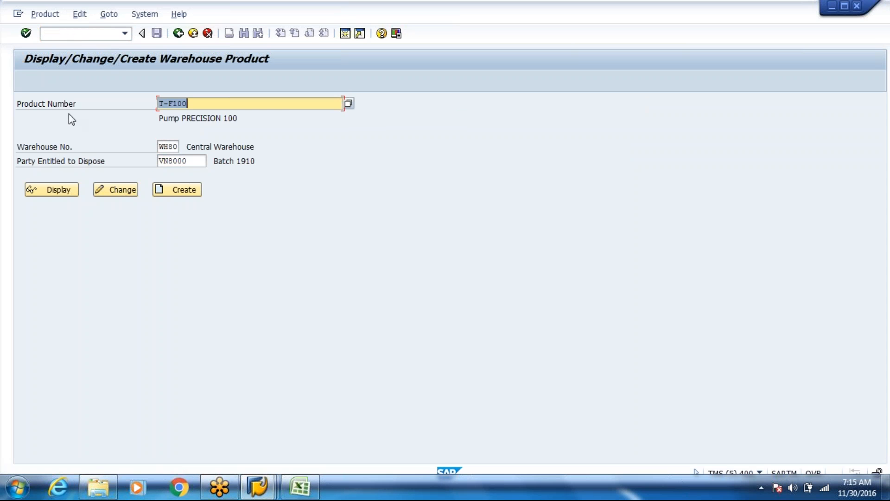
pyautogui.click(120, 194)
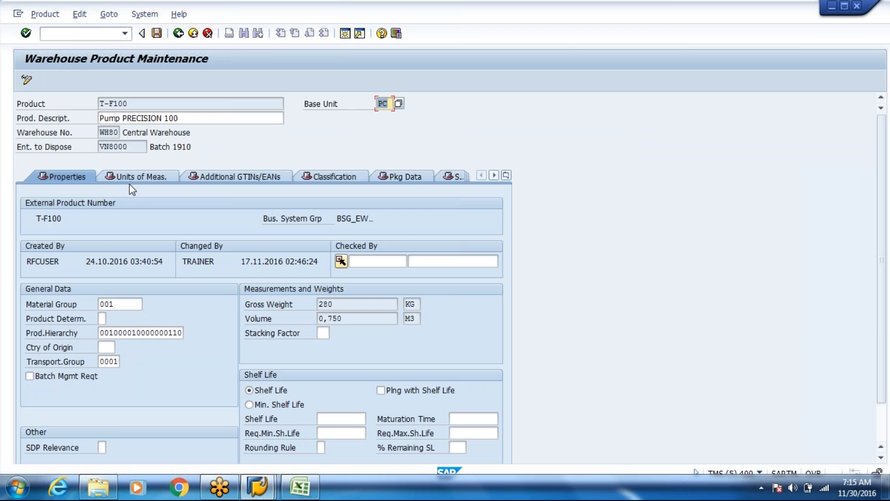
# Examine the T-F100 units of measure, including the pallet-to-piece conversion and the dimension data
pyautogui.click(131, 180)
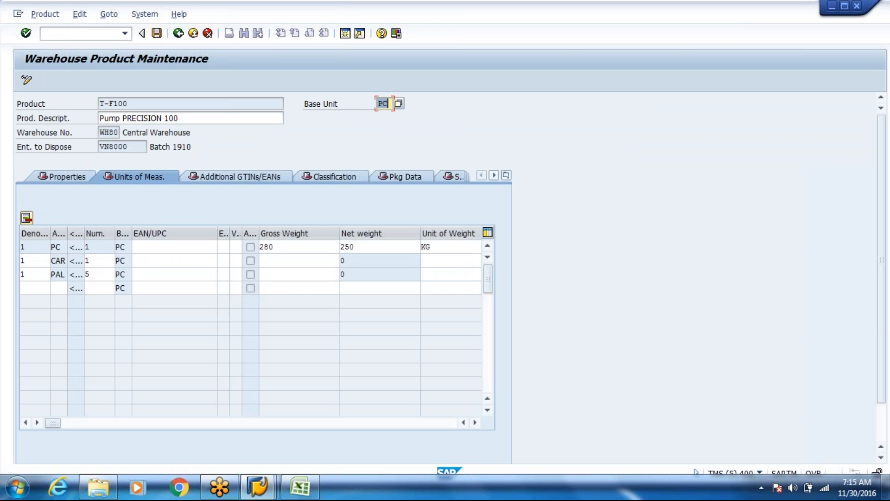
pyautogui.click(91, 274)
pyautogui.write('5')
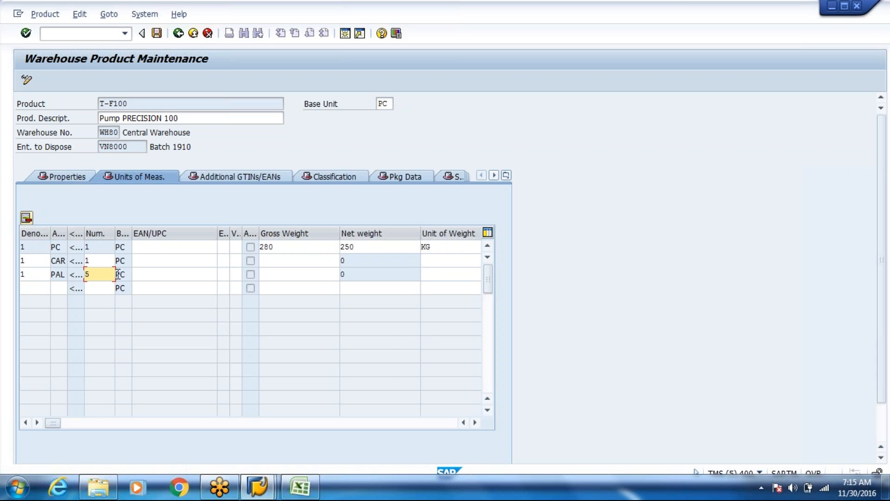
pyautogui.moveTo(53, 422); pyautogui.dragTo(336, 421)
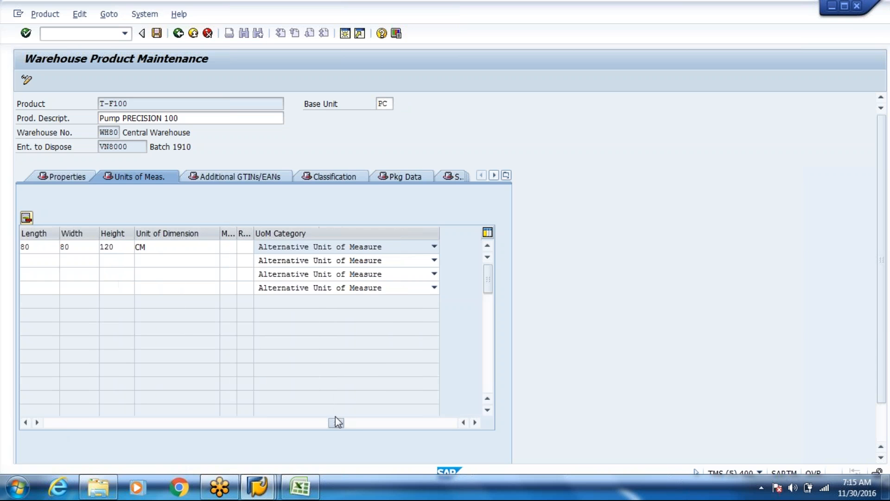
# Review the product's packaging, storage and warehouse data with its putaway and stock removal settings, and leave product maintenance
pyautogui.click(413, 180)
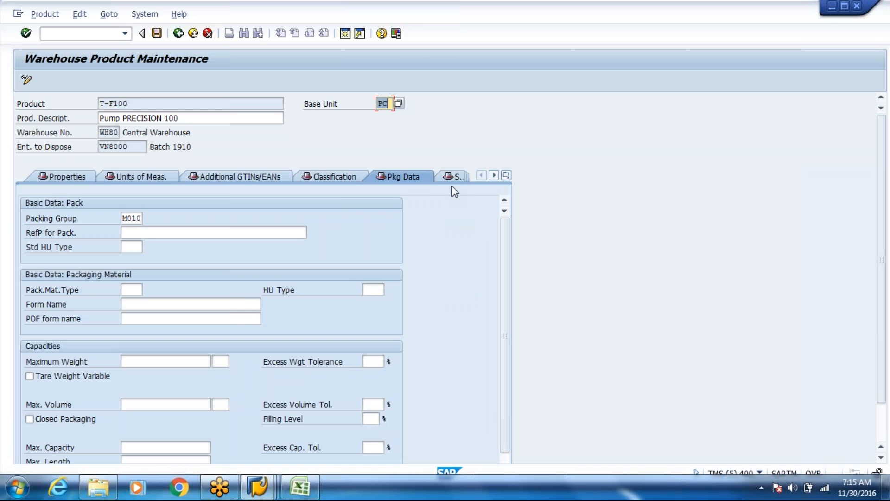
pyautogui.click(453, 179)
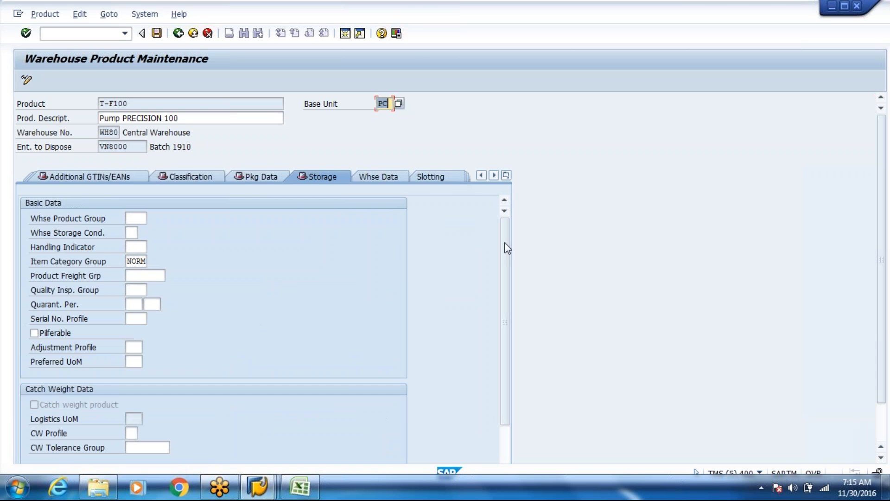
pyautogui.click(502, 302)
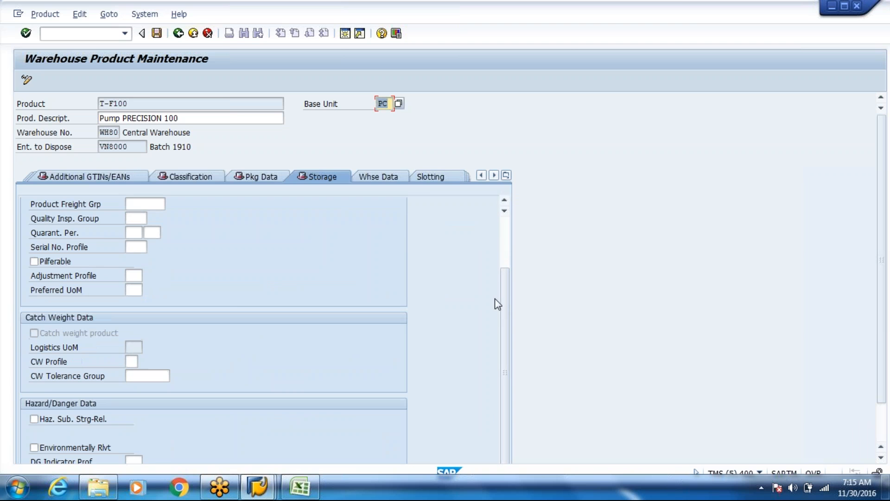
pyautogui.click(393, 176)
pyautogui.moveTo(503, 263); pyautogui.dragTo(508, 353)
pyautogui.click(444, 175)
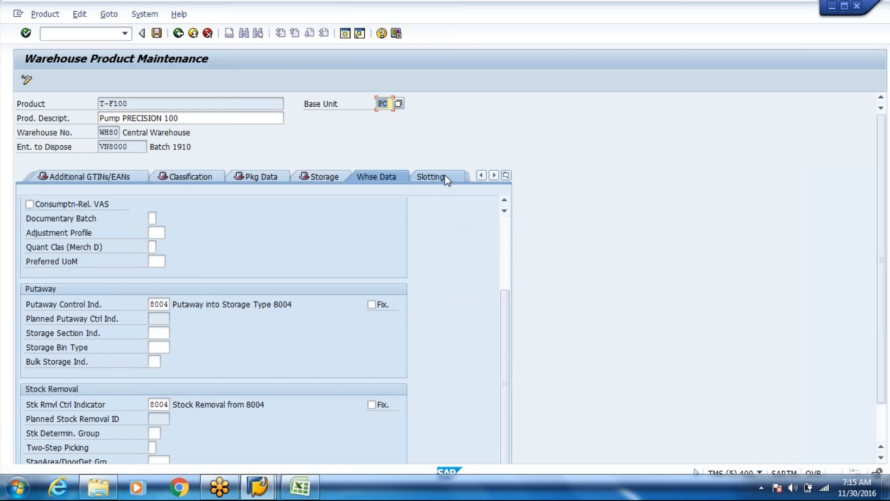
pyautogui.click(192, 34)
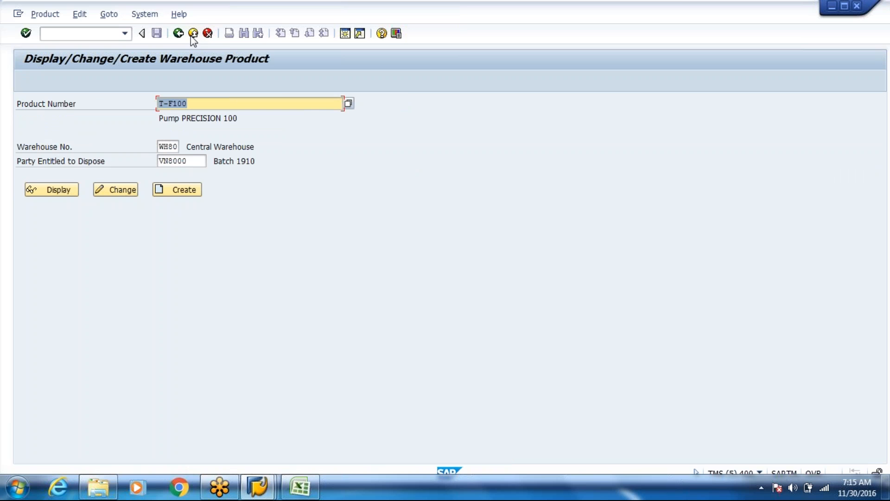
pyautogui.click(192, 34)
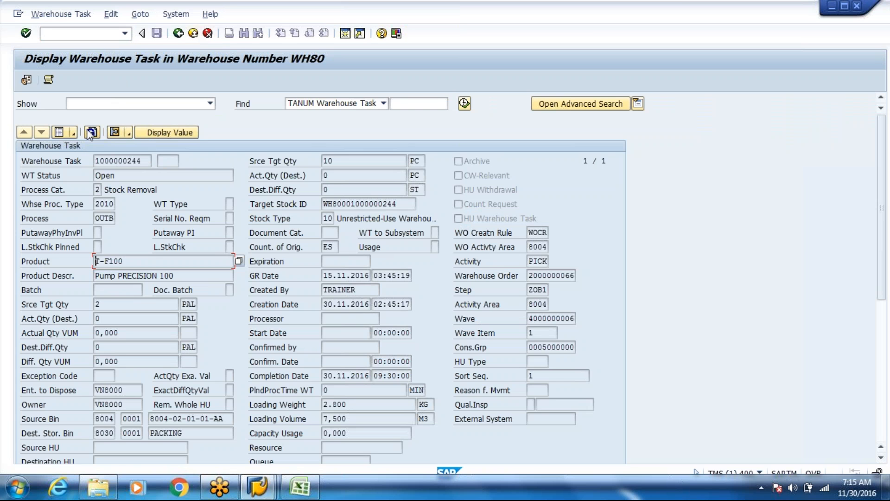
# Refresh the T-F100 warehouse task, check its PACKING destination bin and open the task for foreground confirmation
pyautogui.click(91, 133)
pyautogui.doubleClick(182, 430)
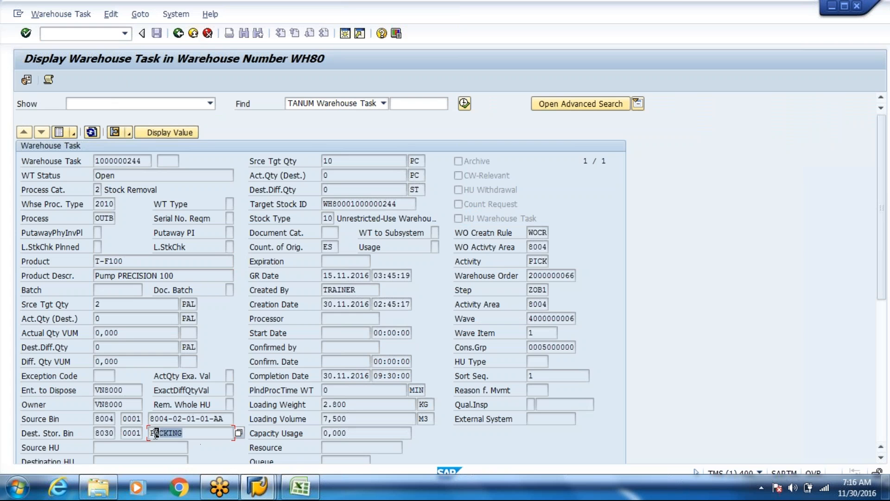
pyautogui.click(150, 432)
pyautogui.click(116, 133)
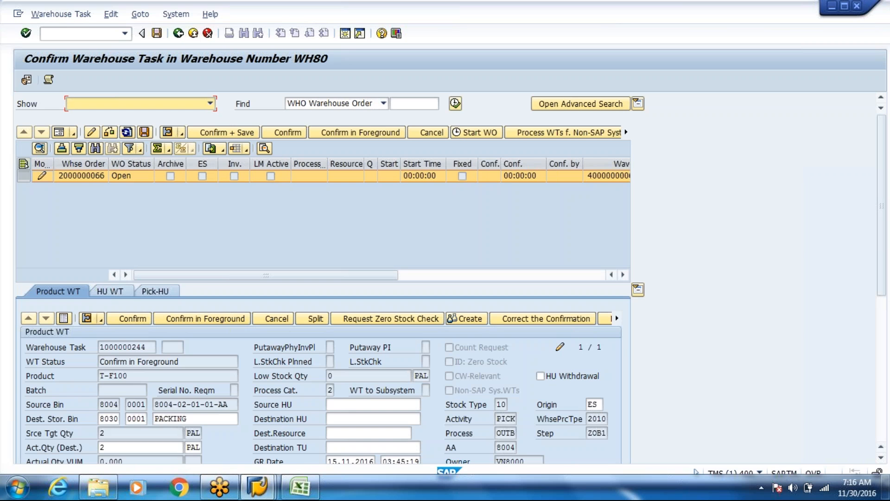
pyautogui.click(400, 402)
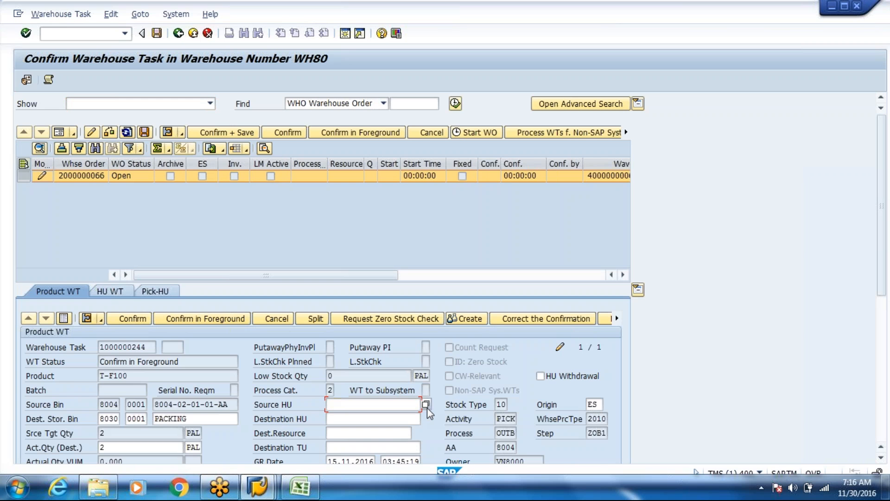
pyautogui.click(425, 405)
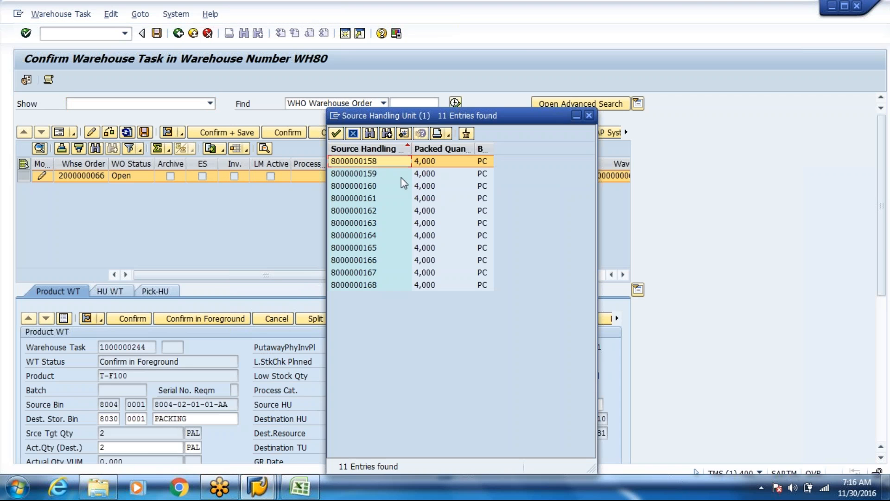
pyautogui.doubleClick(387, 161)
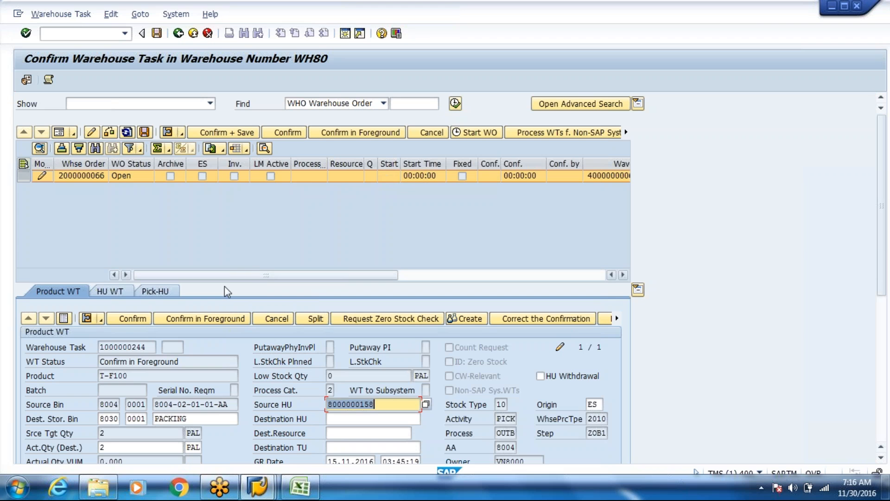
pyautogui.click(229, 132)
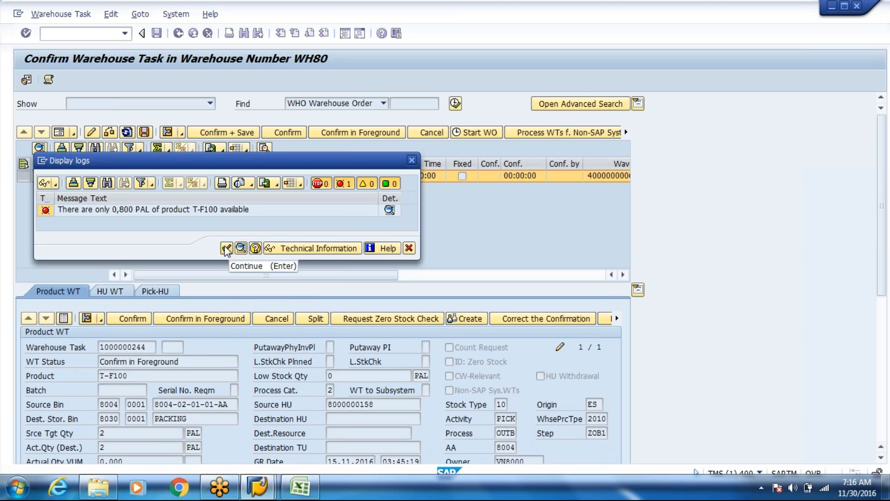
pyautogui.click(226, 249)
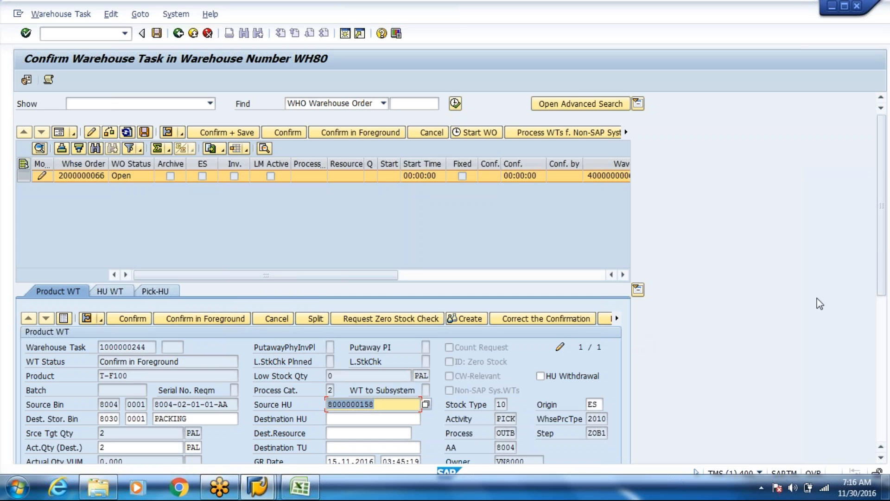
# Re-enter the actual destination quantity as 2 PAL, retry confirming and saving the warehouse task, and close the log
pyautogui.moveTo(880, 256); pyautogui.dragTo(880, 309)
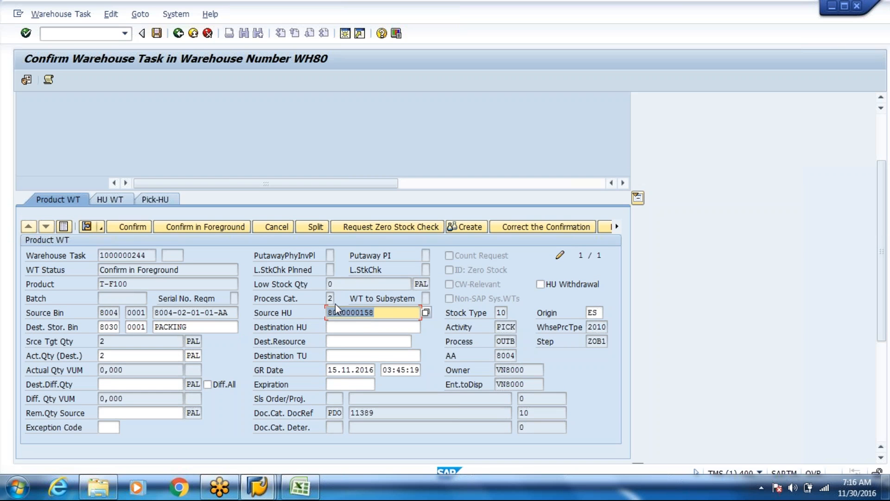
pyautogui.click(119, 358)
pyautogui.press('BackSpace')
pyautogui.write('1')
pyautogui.press('BackSpace')
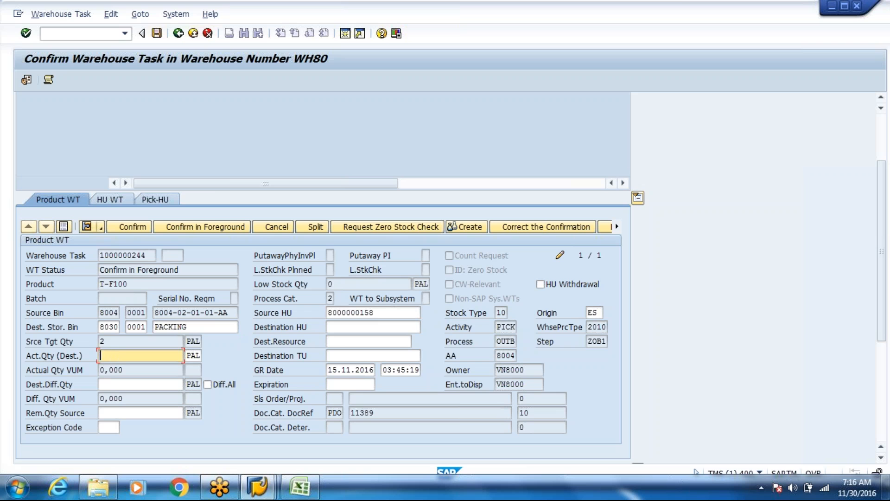
pyautogui.write('2')
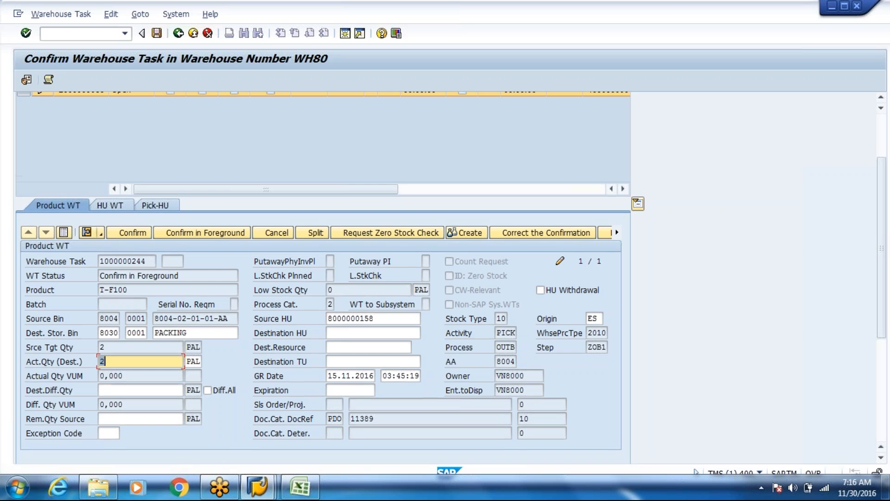
pyautogui.moveTo(882, 172); pyautogui.dragTo(880, 147)
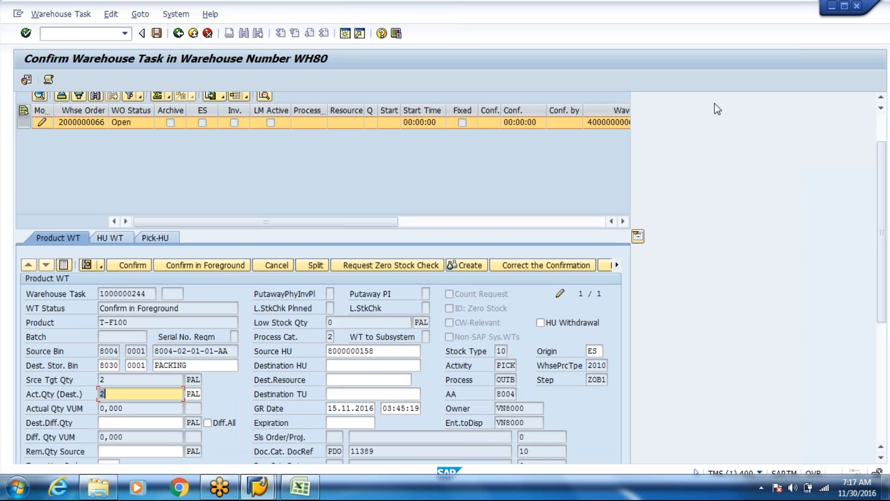
pyautogui.click(883, 127)
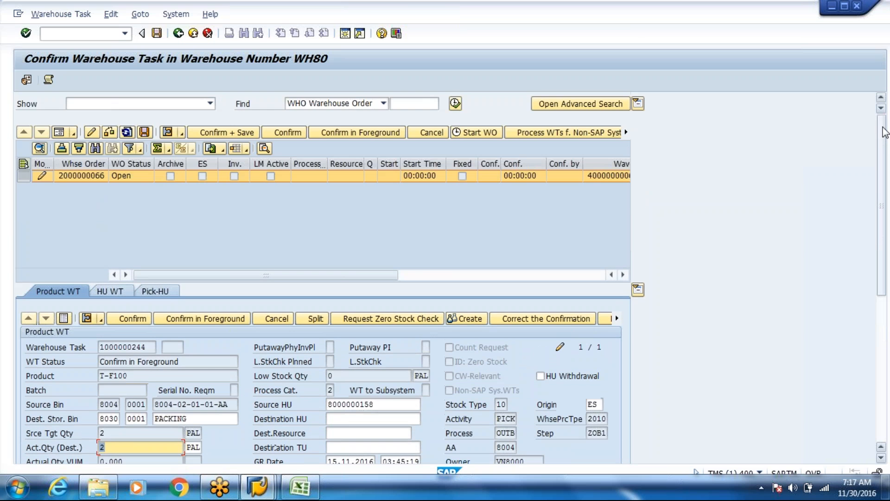
pyautogui.click(215, 133)
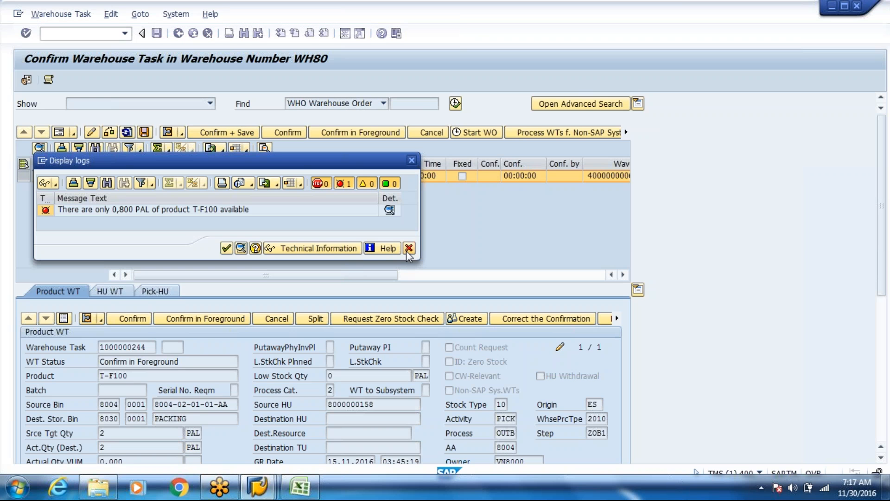
pyautogui.click(408, 248)
# Set the task's actual destination quantity to 0,800 PAL and check its remaining source quantity
pyautogui.click(174, 448)
pyautogui.press('BackSpace')
pyautogui.write('0')
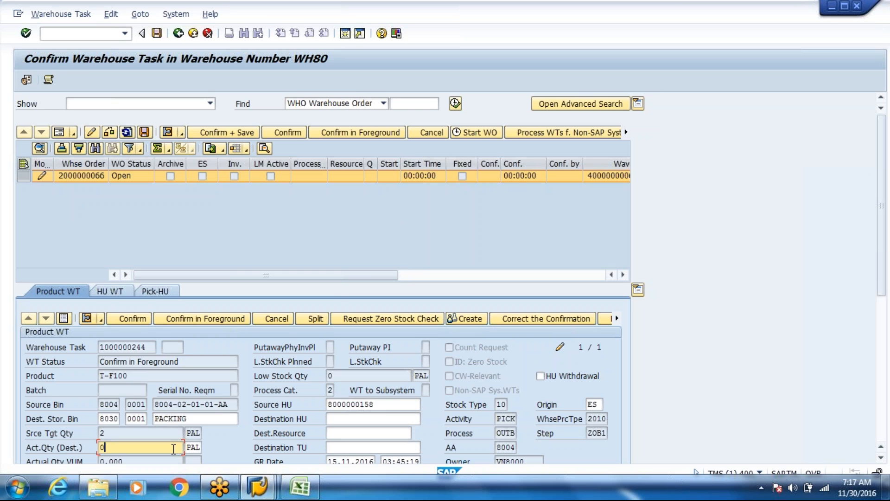
pyautogui.write(',800')
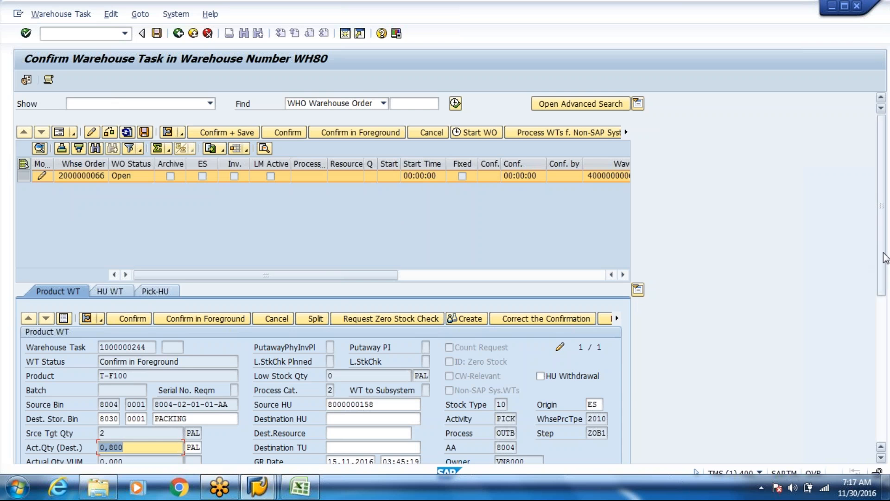
pyautogui.scroll(-5, 881, 323)
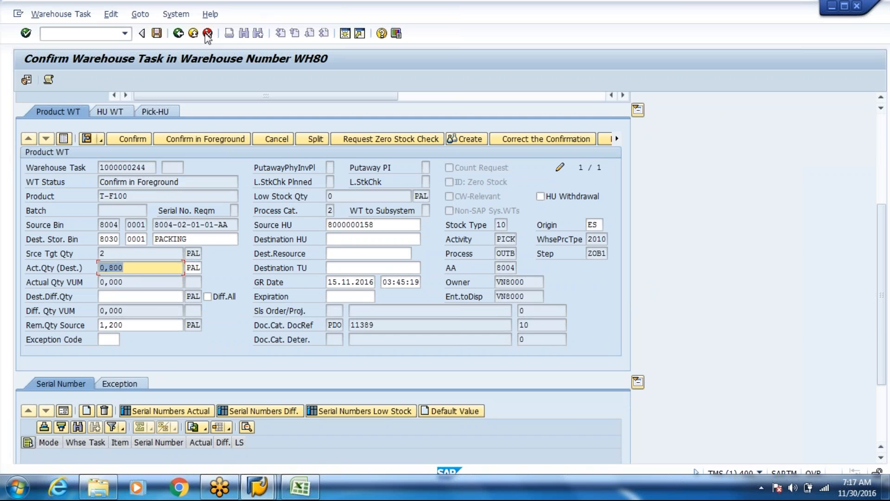
# Discard the unsaved confirmation data and cancel the open warehouse order with its T-F100 picking task
pyautogui.click(180, 40)
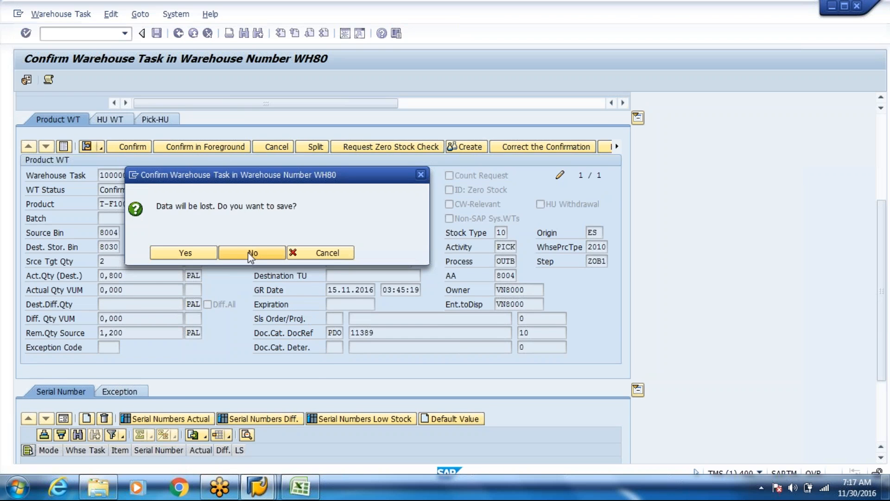
pyautogui.click(252, 251)
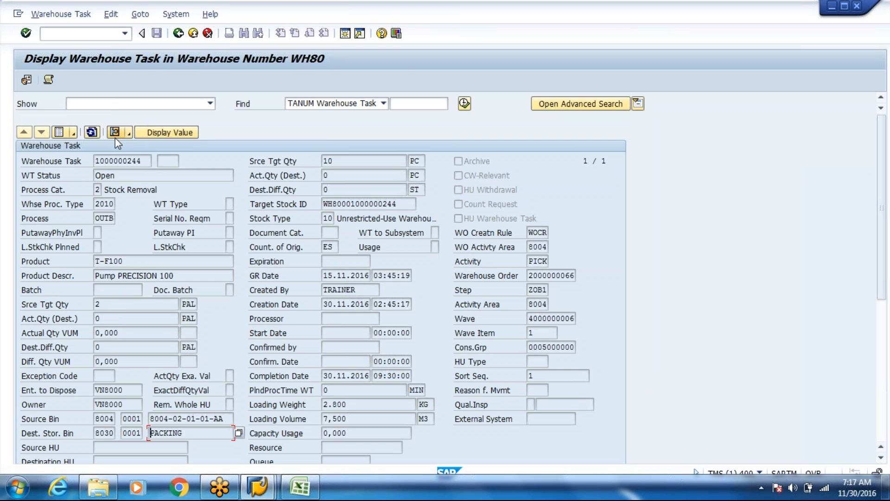
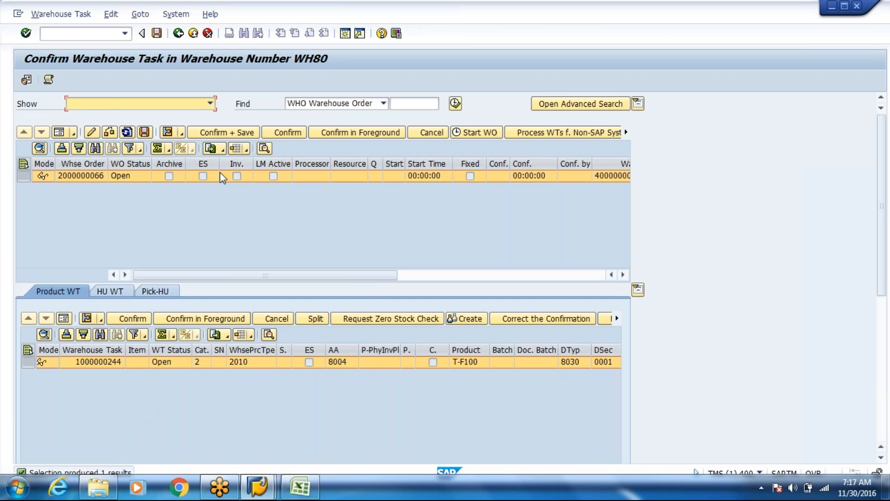
pyautogui.click(417, 132)
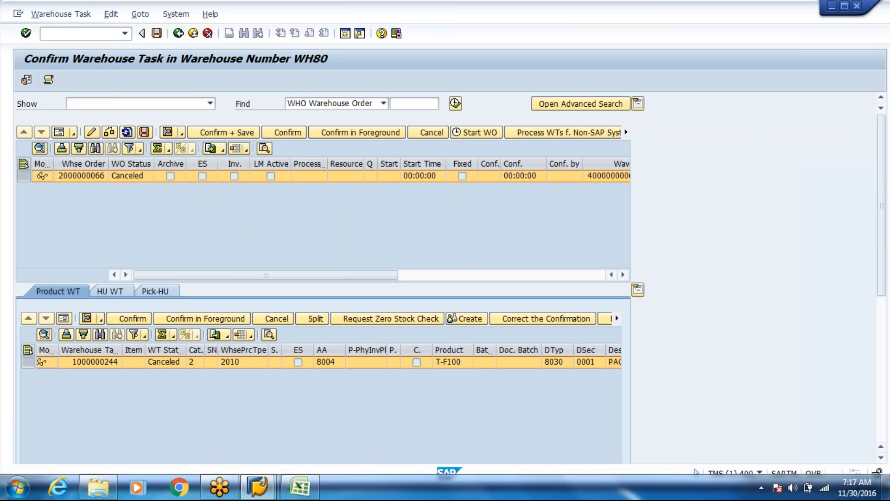
# Leave the warehouse task confirmation and open the packaging specification overview (packspec) in a new session
pyautogui.press('F3')
pyautogui.press('F3')
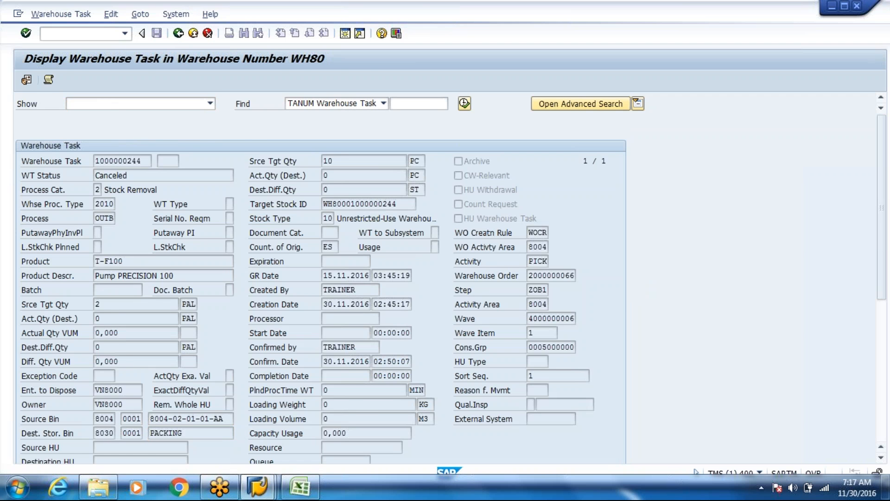
pyautogui.write('/o/scwm/')
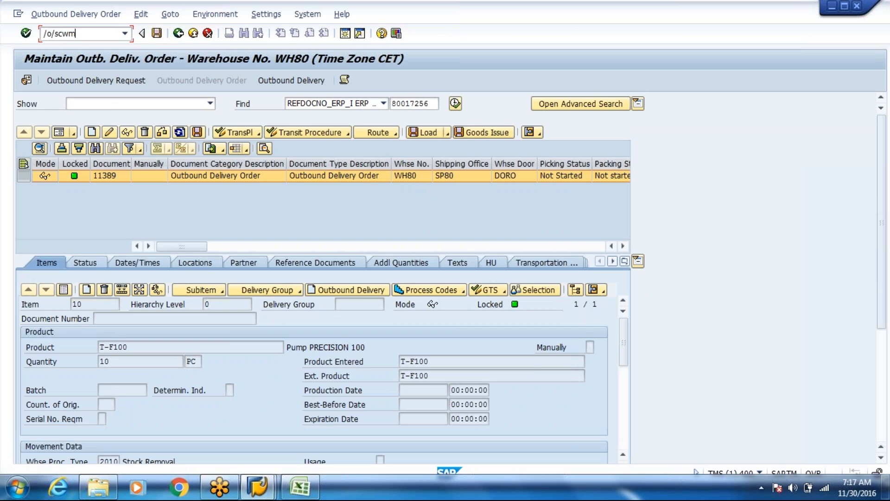
pyautogui.write('packspec')
pyautogui.press('Return')
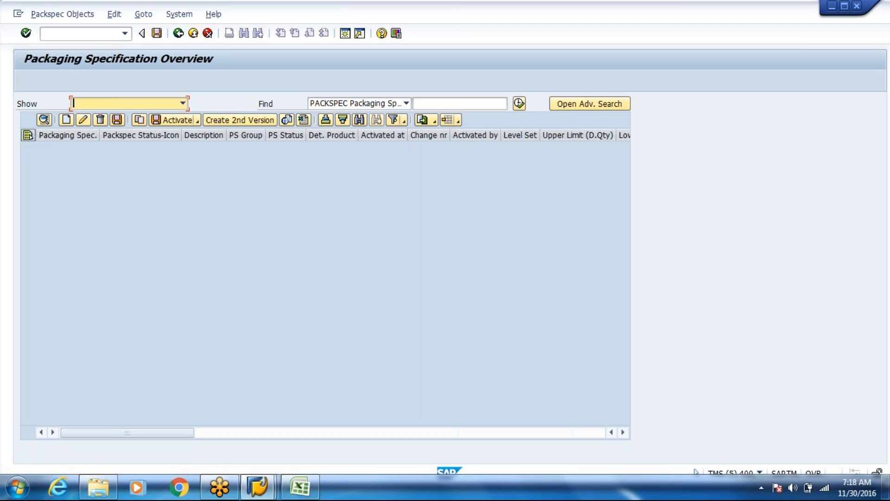
# Search the packaging specifications by product T-F100 and display the matching specification
pyautogui.click(324, 104)
pyautogui.click(318, 116)
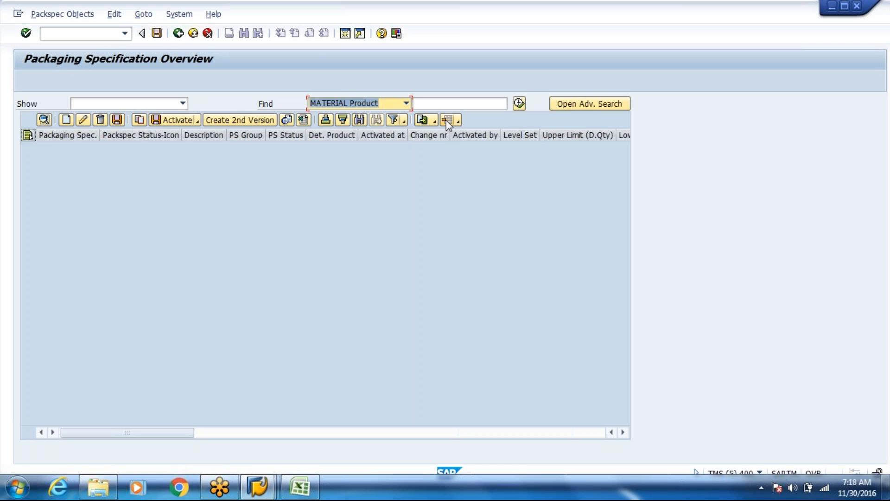
pyautogui.click(446, 103)
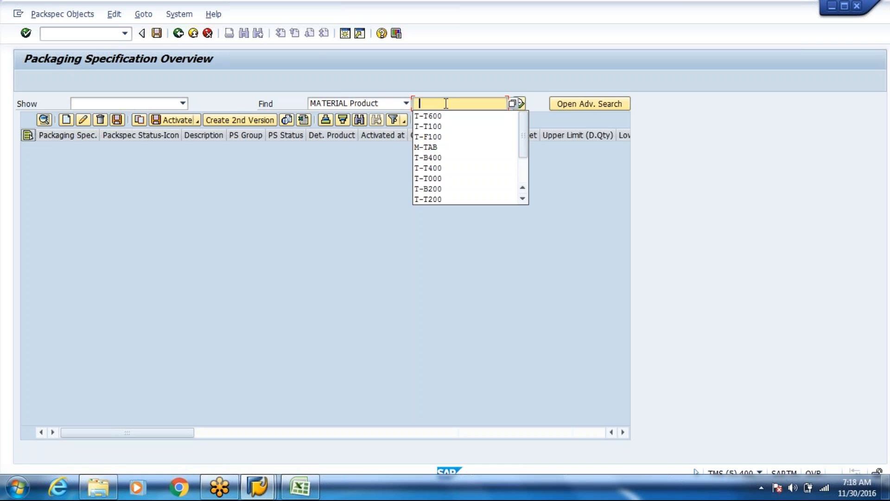
pyautogui.click(438, 136)
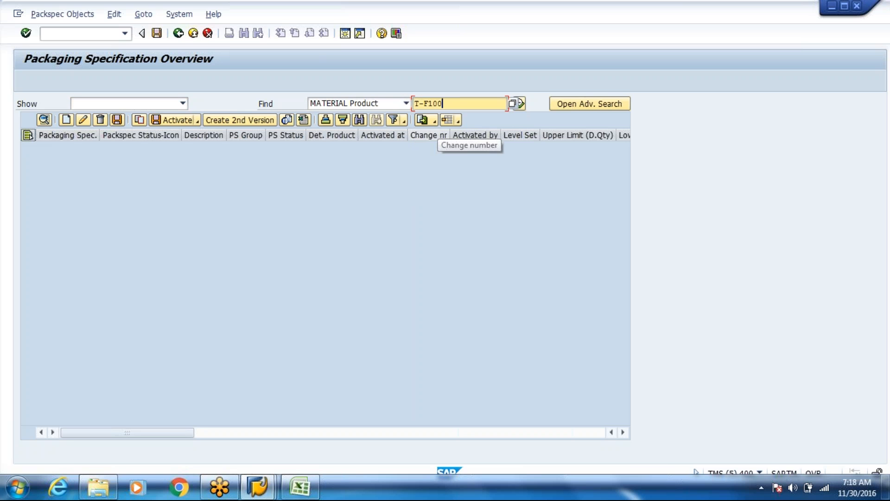
pyautogui.click(520, 104)
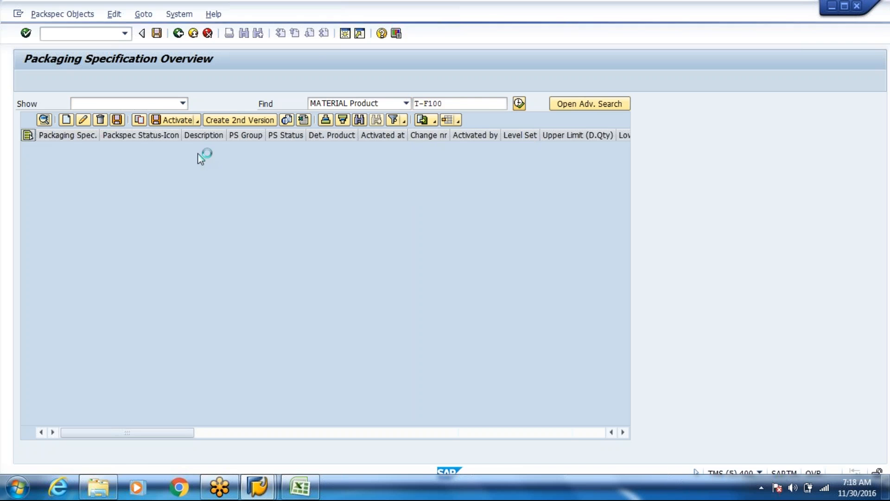
pyautogui.click(44, 121)
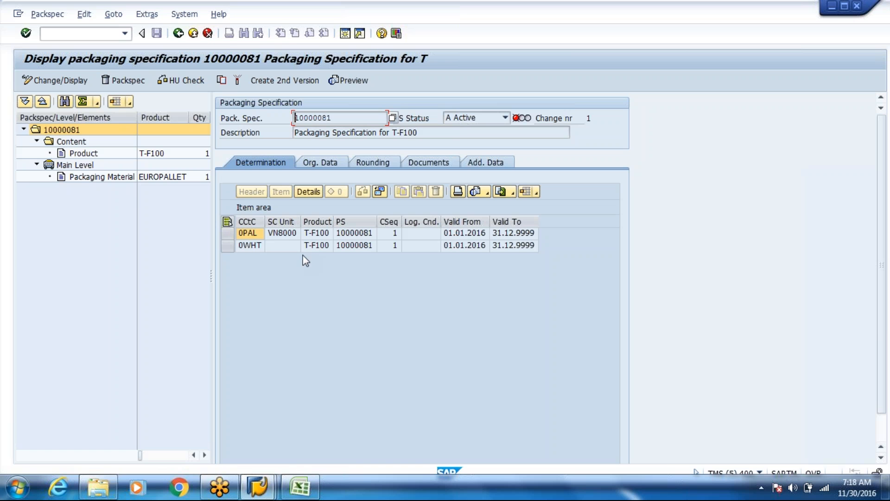
# Try to activate and change the T-F100 packaging specification, and create a second version of it
pyautogui.click(238, 82)
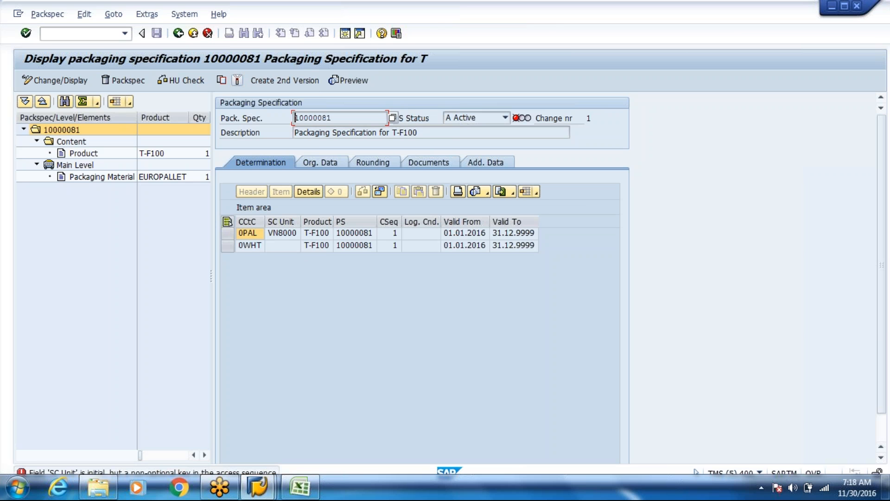
pyautogui.click(88, 82)
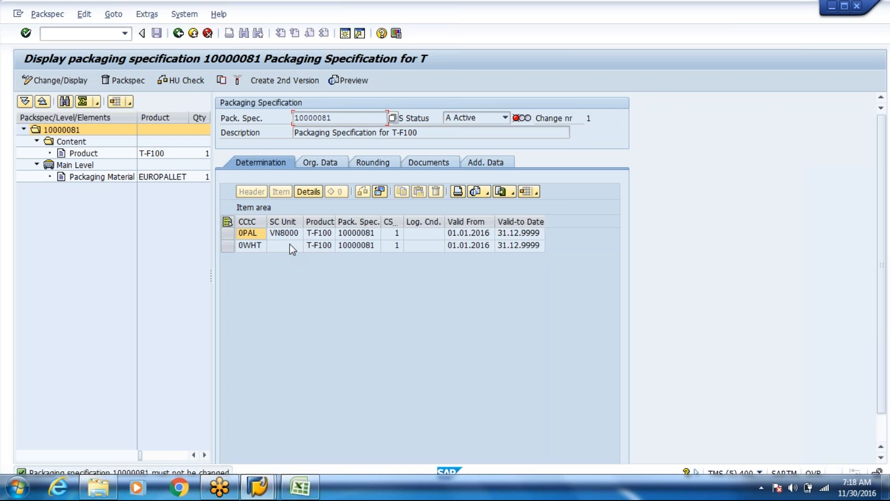
pyautogui.click(292, 245)
pyautogui.click(281, 83)
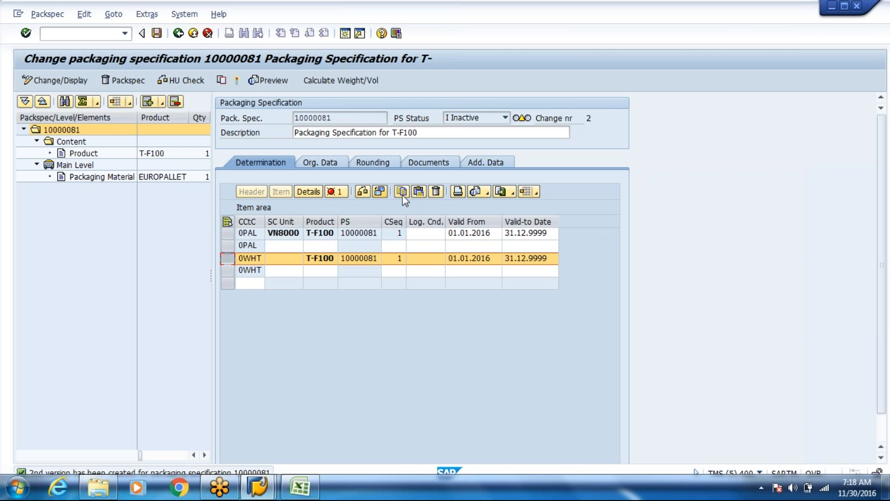
# Replace the 0WHT determination record with one for supply chain unit VN8000 and product T-F100
pyautogui.click(437, 192)
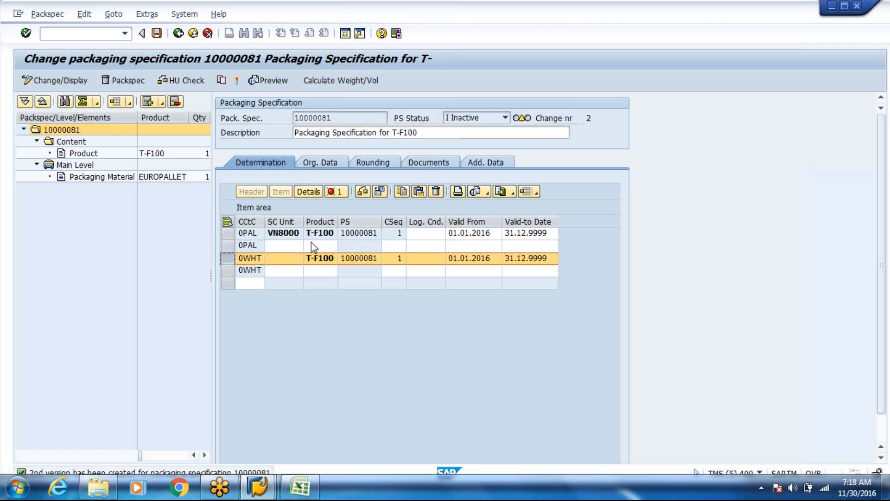
pyautogui.click(207, 252)
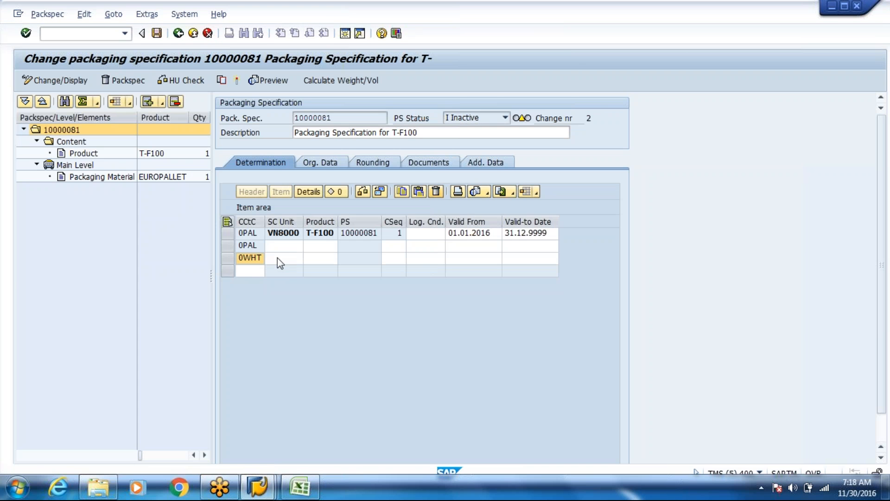
pyautogui.click(278, 257)
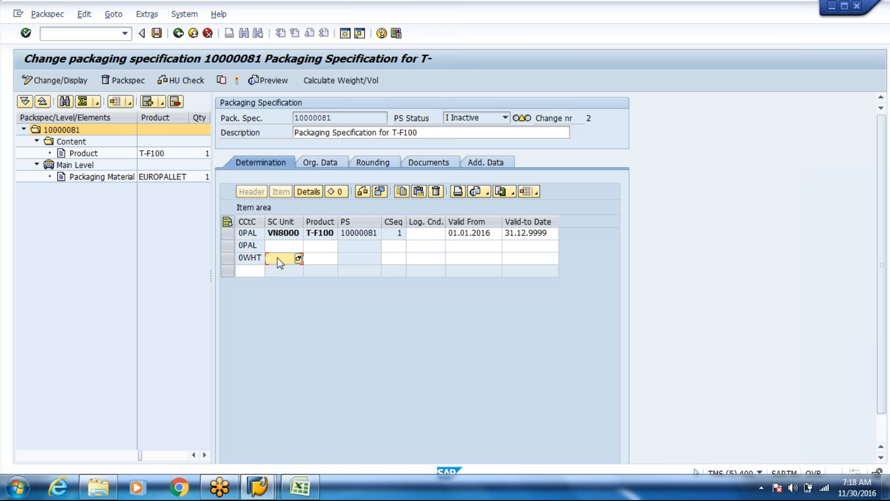
pyautogui.click(299, 258)
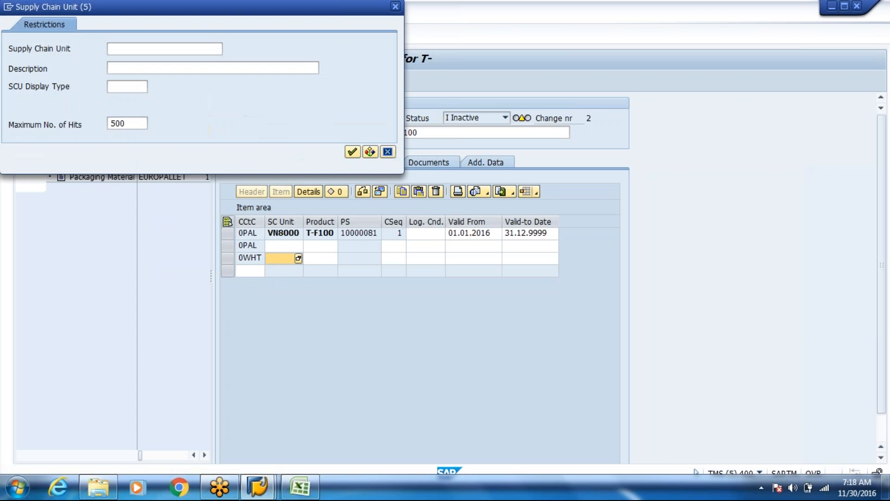
pyautogui.click(352, 151)
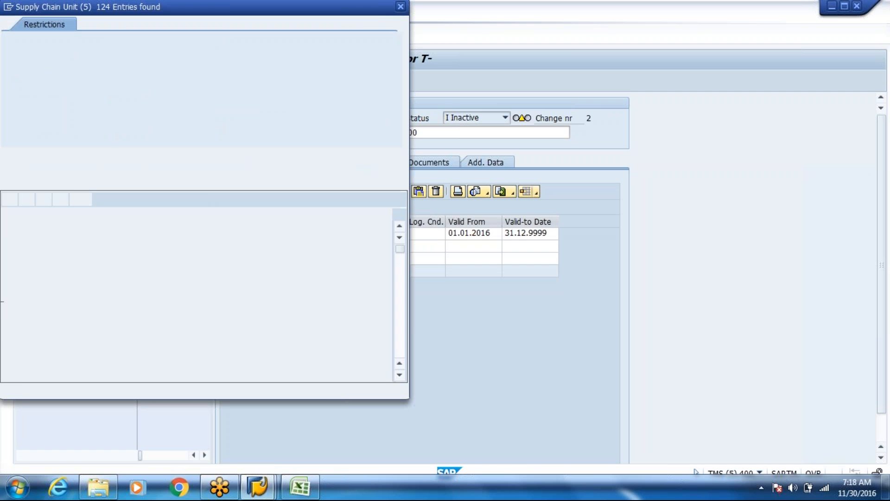
pyautogui.moveTo(402, 163); pyautogui.dragTo(389, 330)
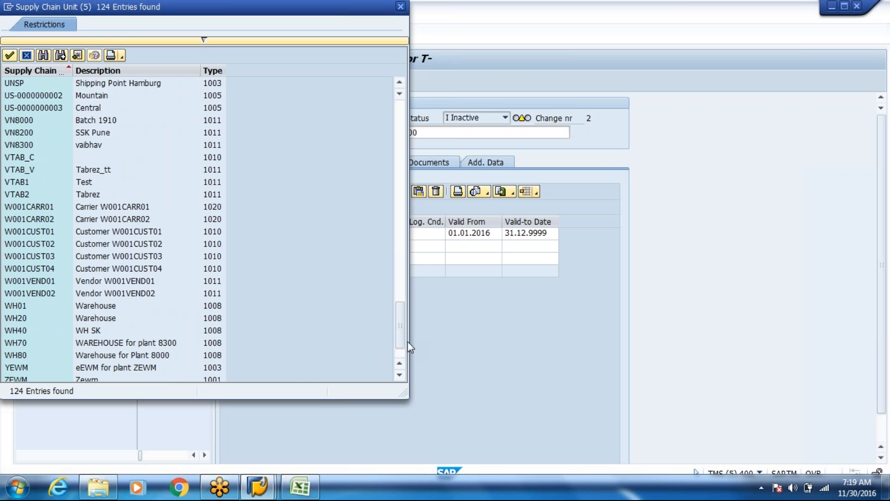
pyautogui.doubleClick(121, 119)
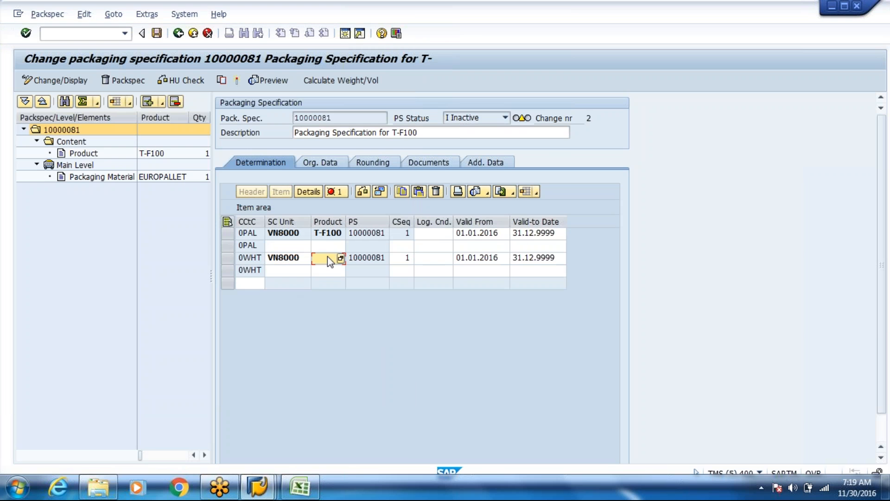
pyautogui.write('T-')
pyautogui.write('f100')
pyautogui.press('Return')
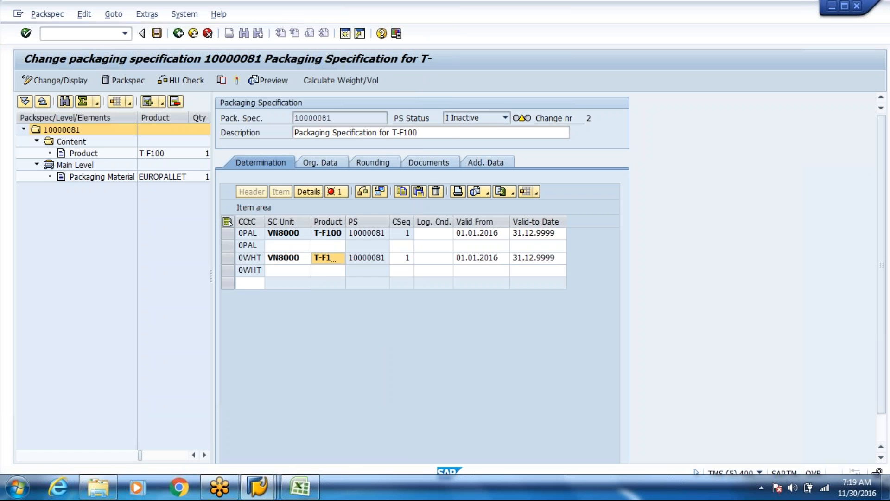
# Save the second version of the packaging specification, switch it to display mode and activate it
pyautogui.click(158, 32)
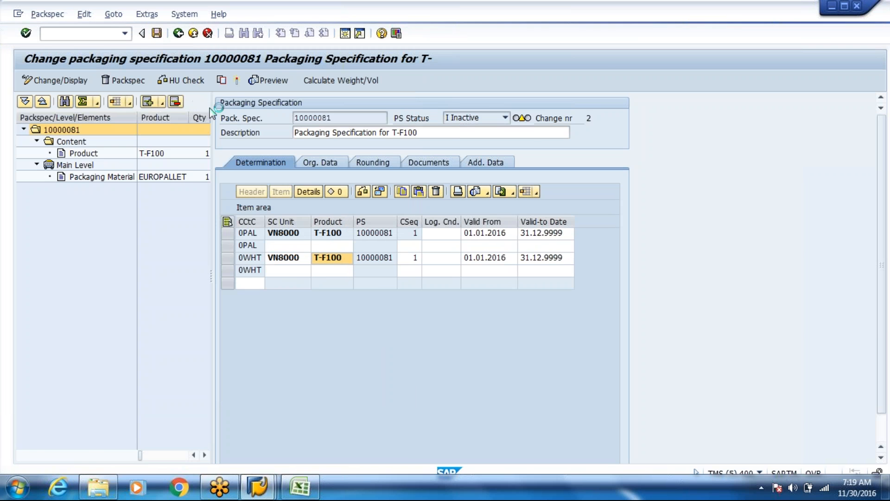
pyautogui.click(236, 84)
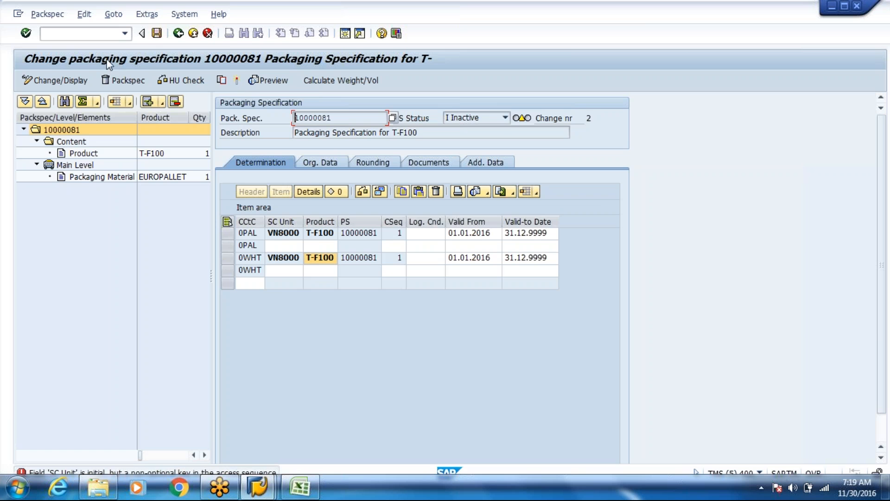
pyautogui.click(156, 33)
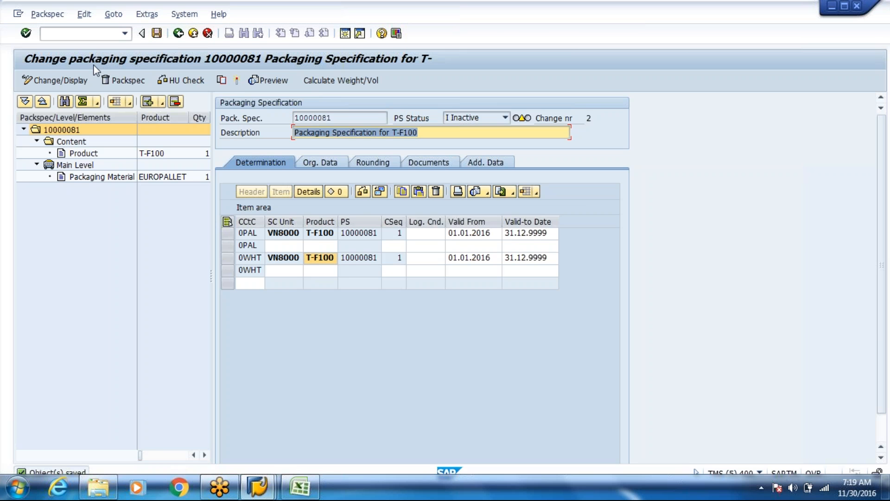
pyautogui.click(77, 83)
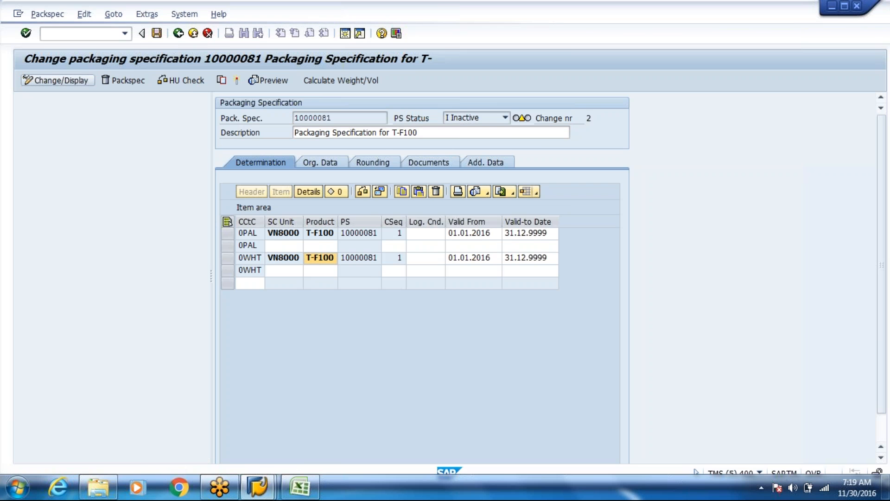
pyautogui.click(237, 81)
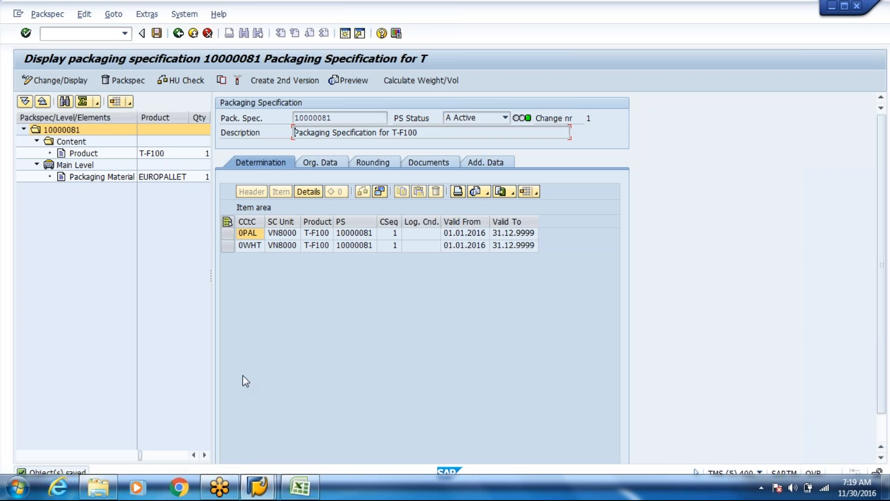
# Switch to the outbound delivery order session and open the follow-on warehouse task creation for the T-F100 delivery
pyautogui.moveTo(262, 492)
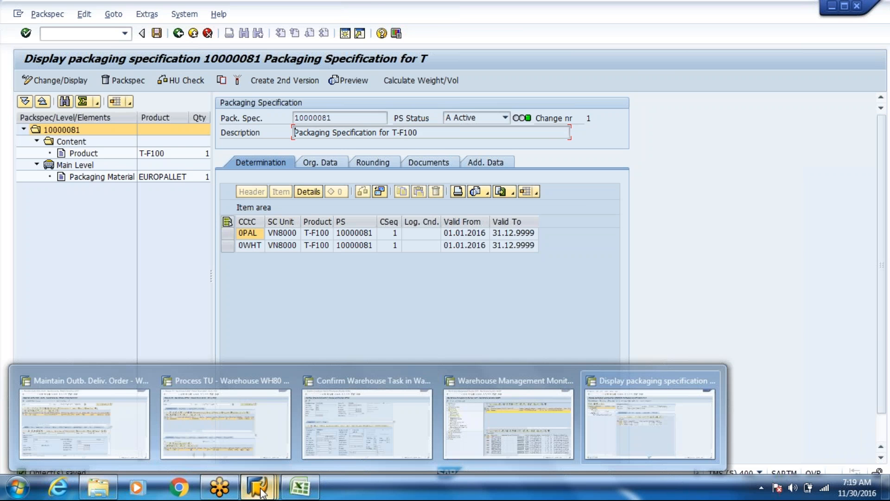
pyautogui.click(264, 247)
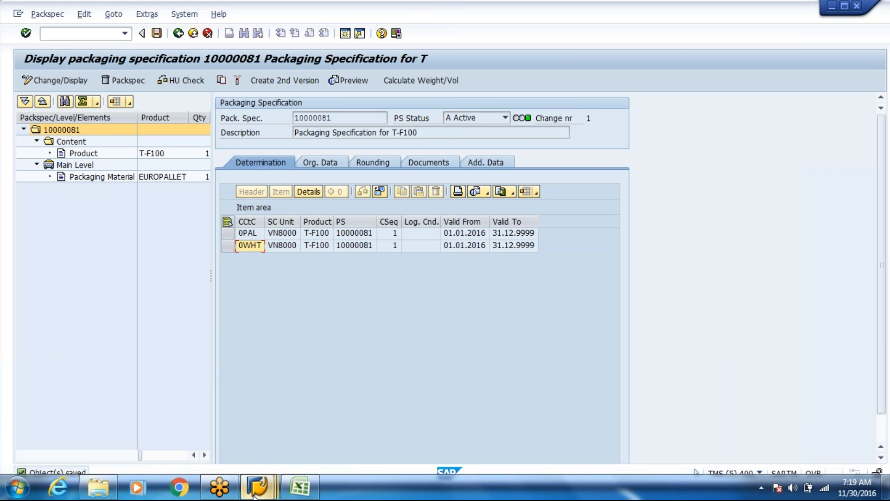
pyautogui.click(256, 492)
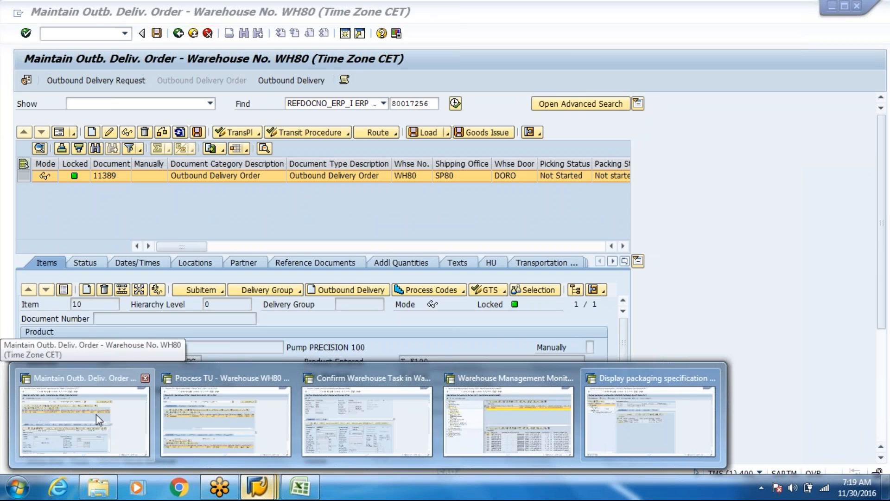
pyautogui.click(96, 413)
pyautogui.click(94, 16)
pyautogui.moveTo(107, 46)
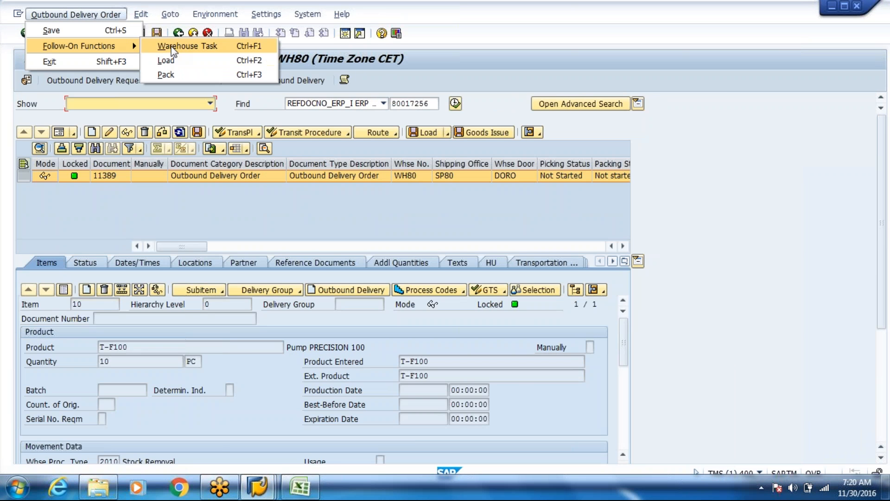
pyautogui.click(171, 47)
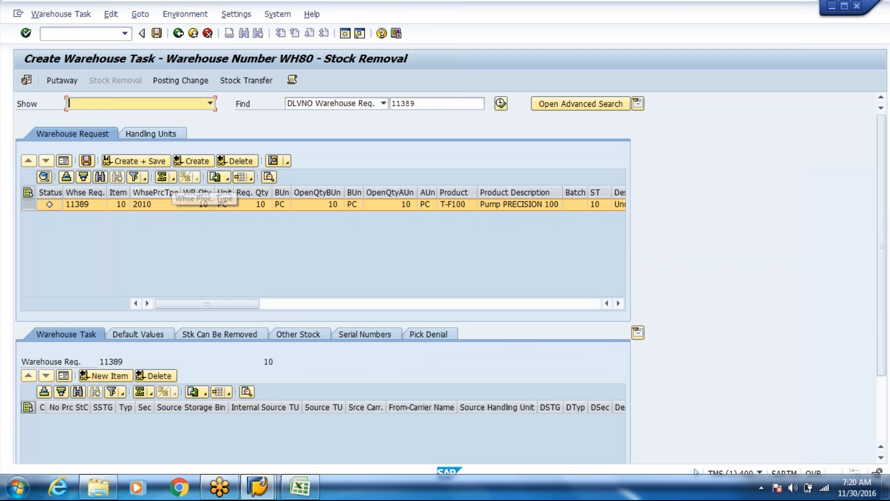
# Create the T-F100 stock removal task, close the log, and show the task's detail form
pyautogui.click(192, 161)
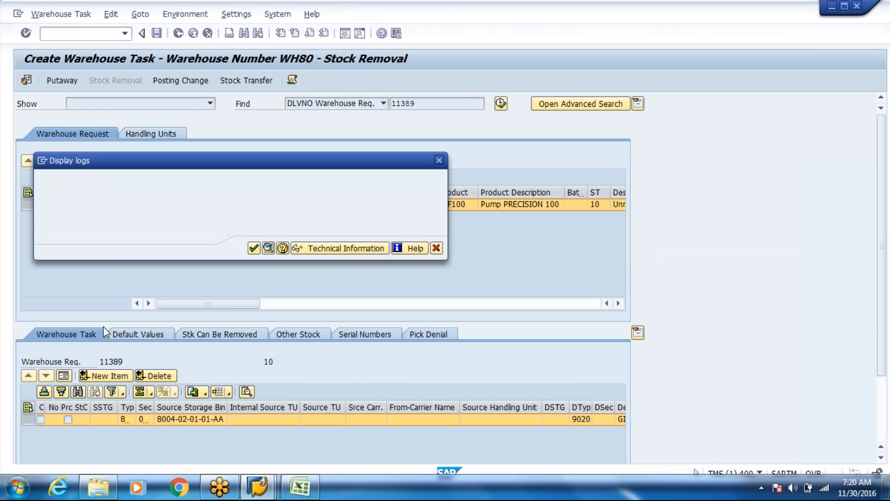
pyautogui.press('Return')
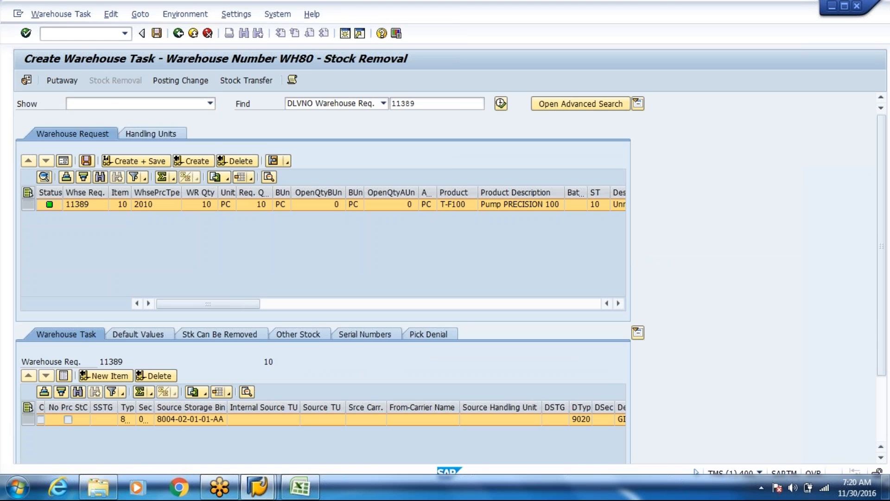
pyautogui.click(638, 332)
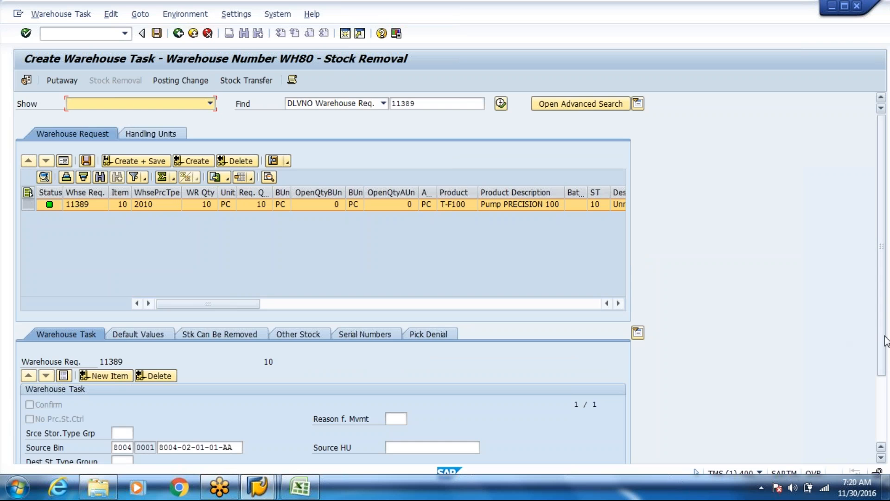
pyautogui.scroll(-3, 883, 340)
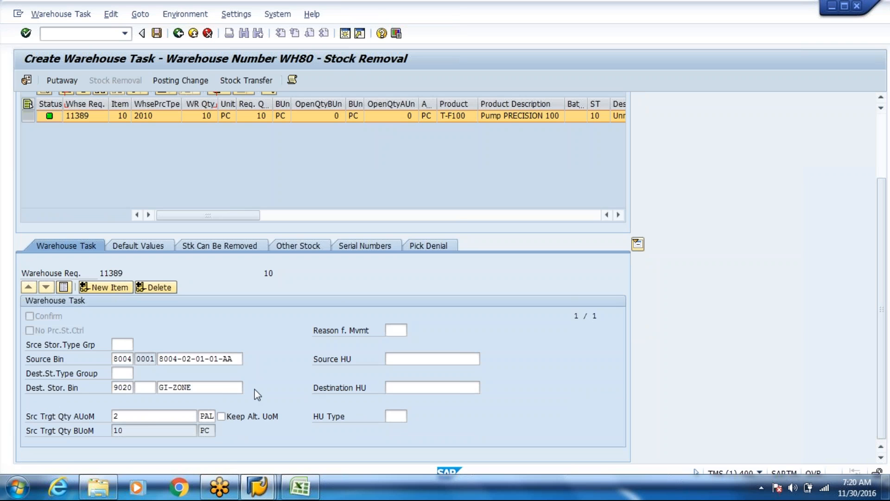
# Change the T-F100 task's source target quantity to 4 PC and close the resulting log
pyautogui.click(151, 417)
pyautogui.press('BackSpace')
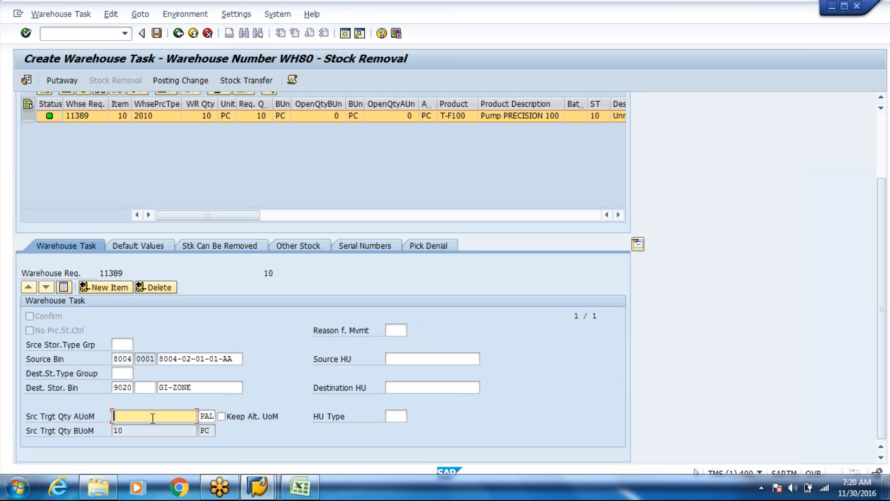
pyautogui.click(245, 420)
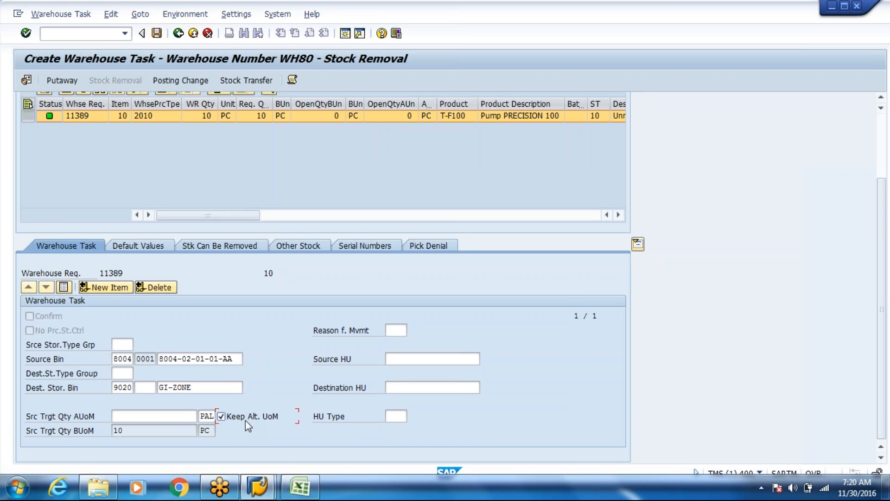
pyautogui.click(147, 415)
pyautogui.write('4')
pyautogui.press('Tab')
pyautogui.write('PC')
pyautogui.press('Return')
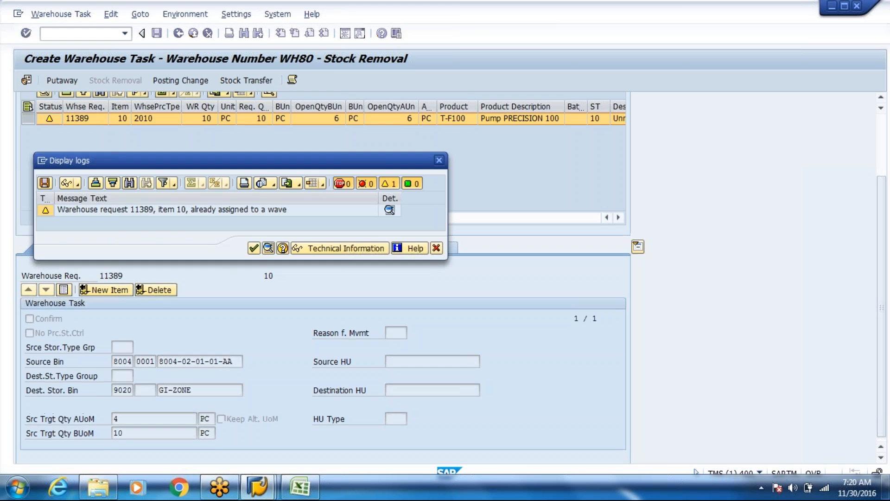
pyautogui.press('Return')
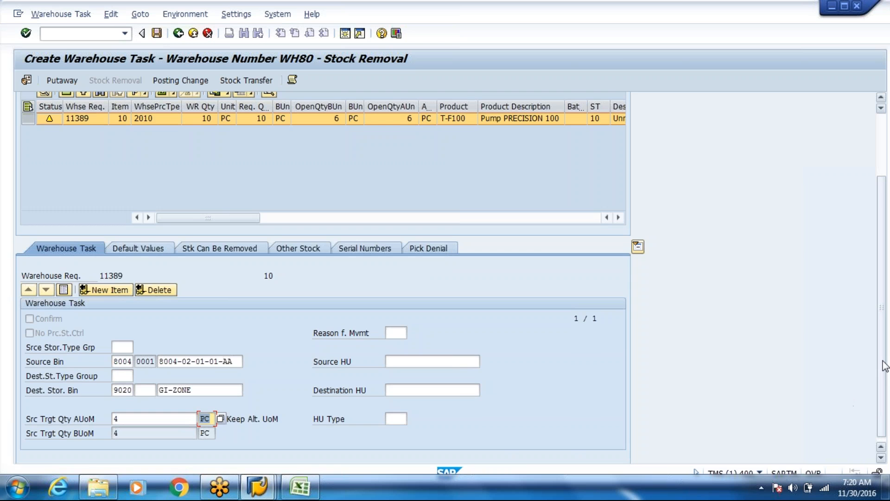
# Create and save the T-F100 stock removal tasks, then go to their warehouse task confirmation
pyautogui.moveTo(883, 280); pyautogui.dragTo(882, 213)
pyautogui.click(130, 162)
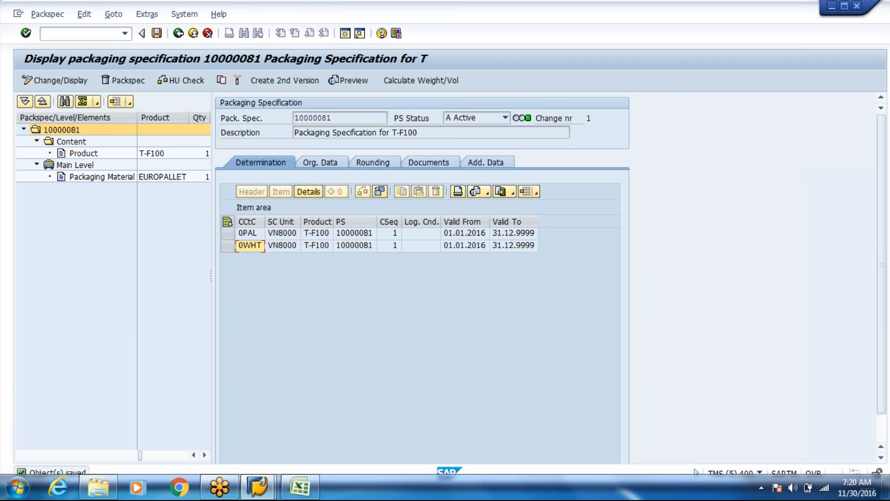
pyautogui.click(274, 246)
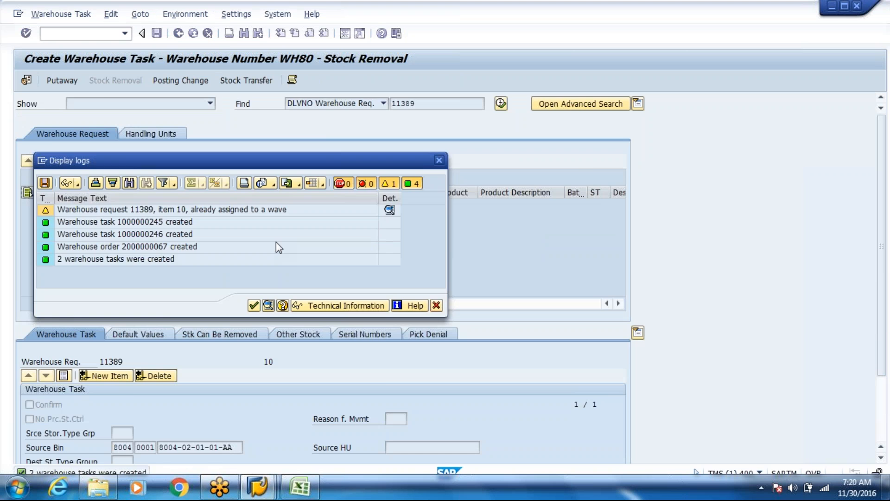
pyautogui.press('Return')
pyautogui.click(76, 16)
pyautogui.click(47, 58)
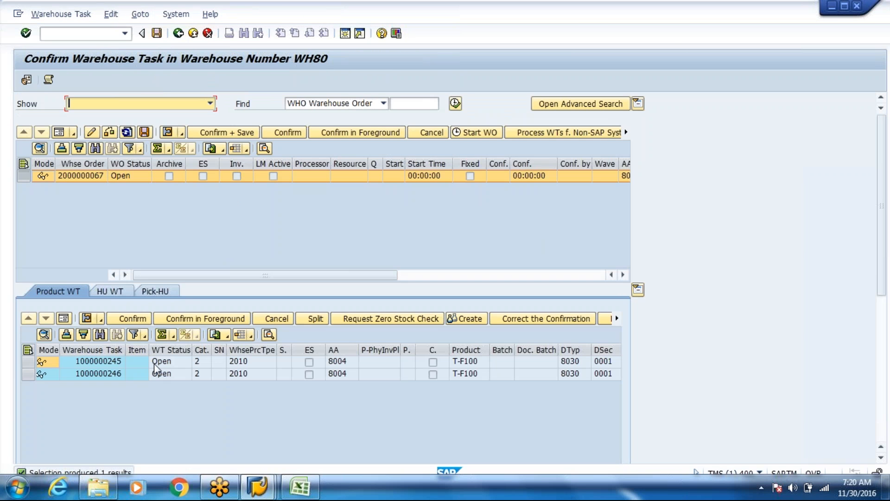
# Check the details of both T-F100 picking tasks and cancel the one for 1,200 PAL
pyautogui.click(28, 361)
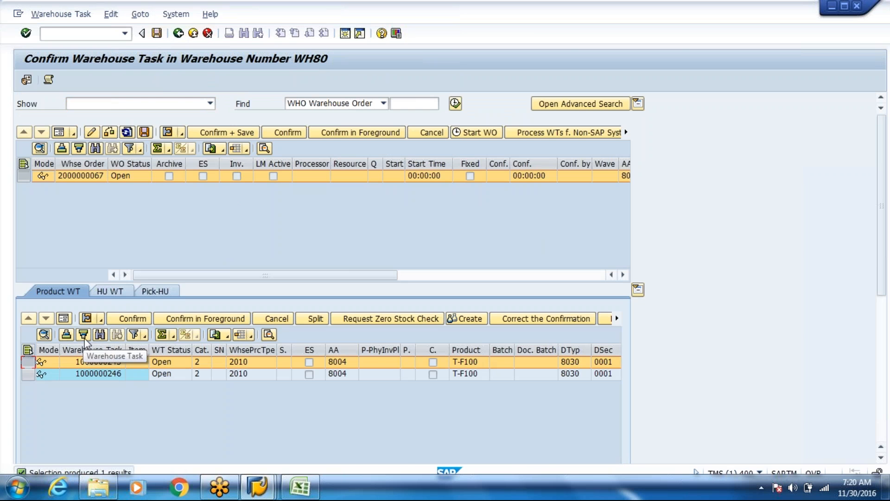
pyautogui.click(69, 318)
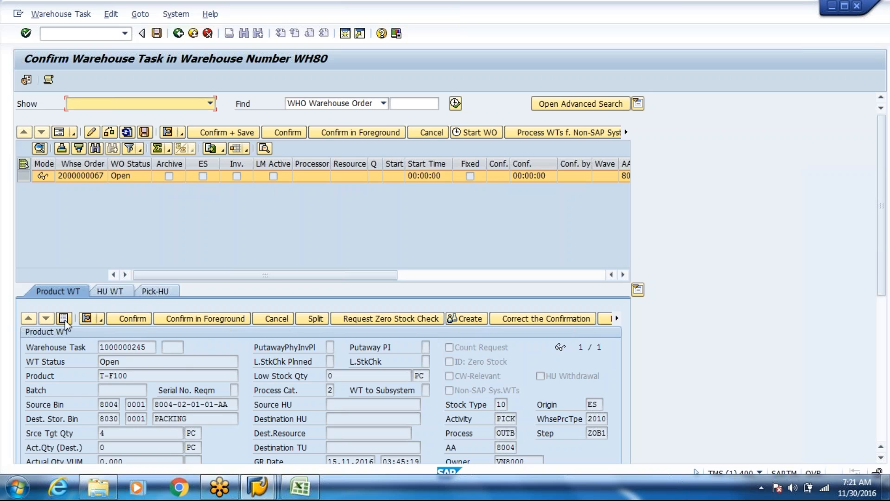
pyautogui.click(64, 318)
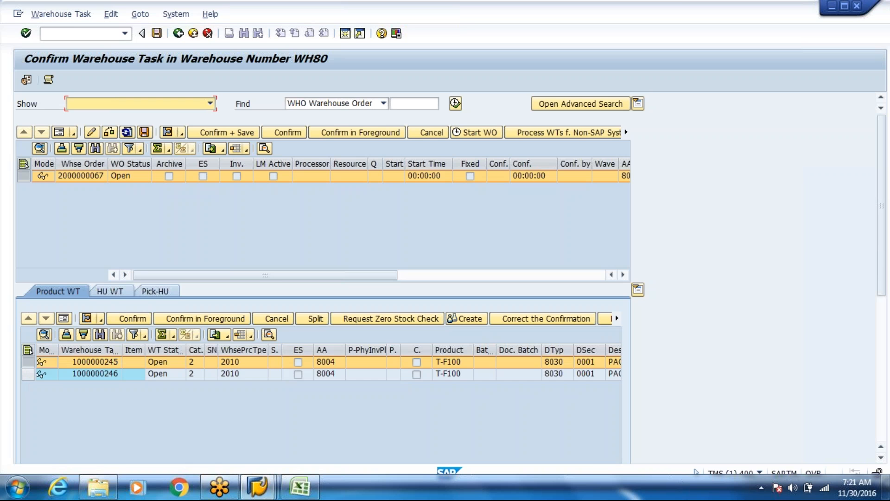
pyautogui.click(70, 321)
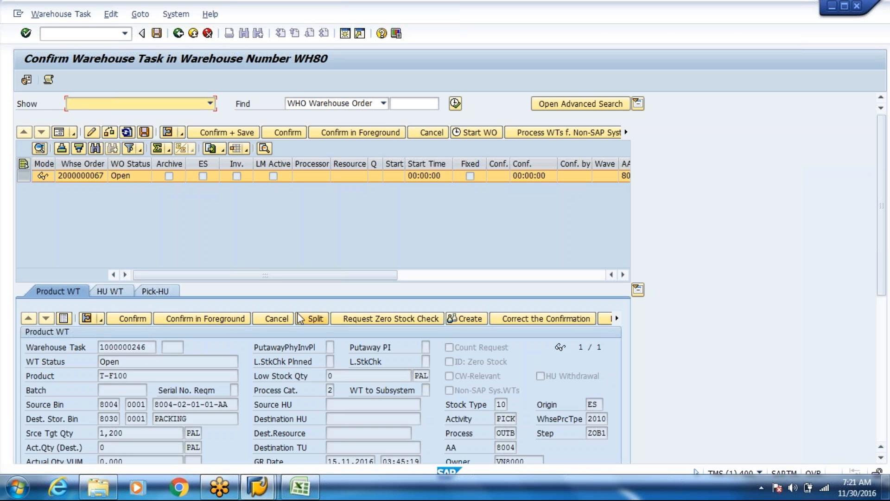
pyautogui.click(276, 318)
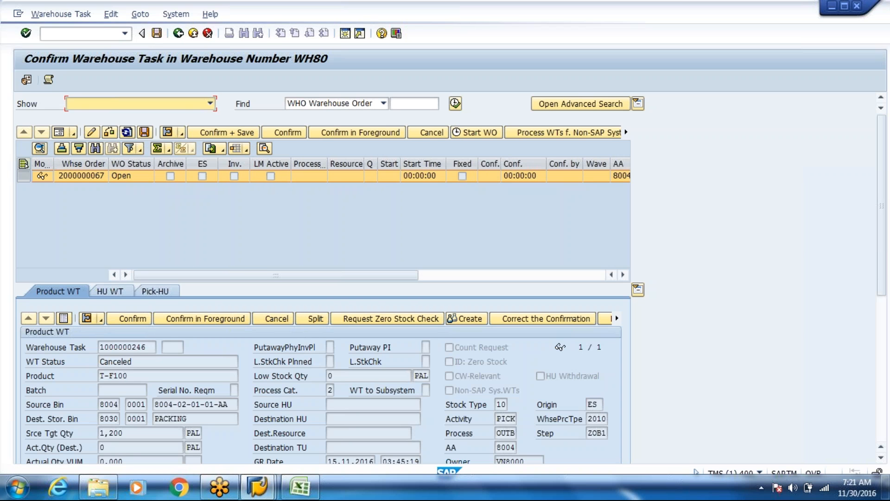
# Return to the outbound delivery order and reopen the follow-on warehouse task creation for it
pyautogui.click(178, 34)
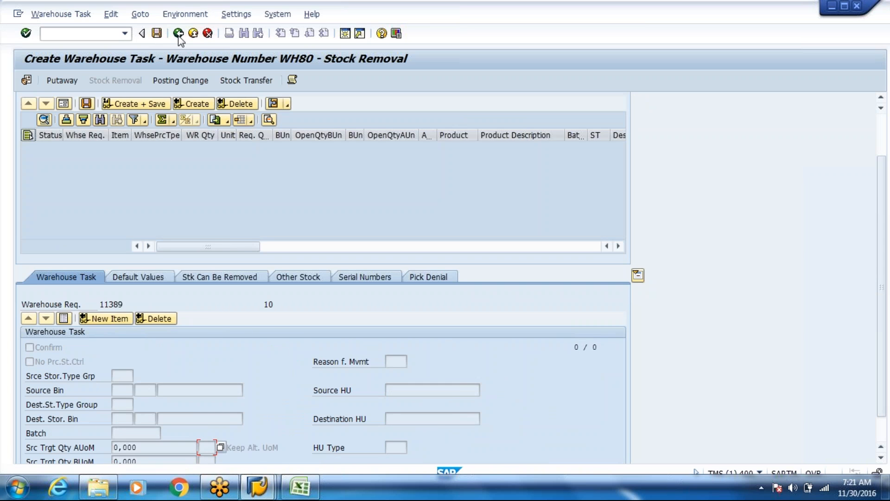
pyautogui.click(179, 33)
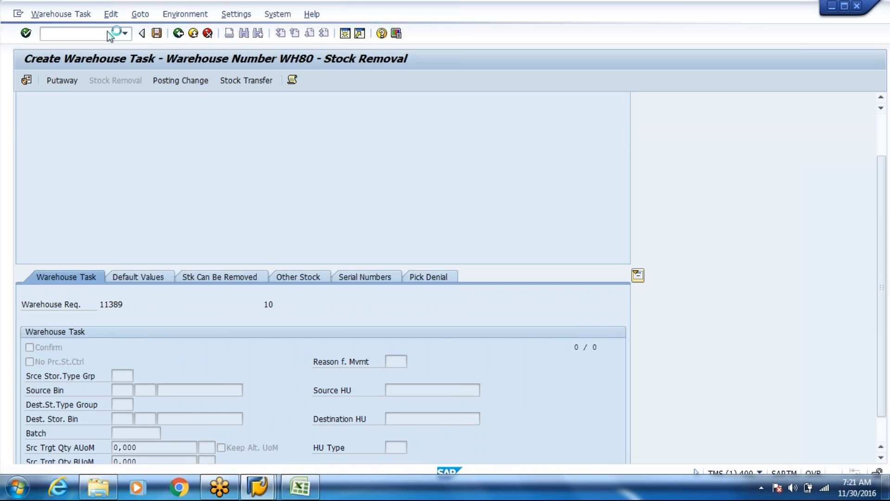
pyautogui.click(76, 15)
pyautogui.moveTo(79, 46)
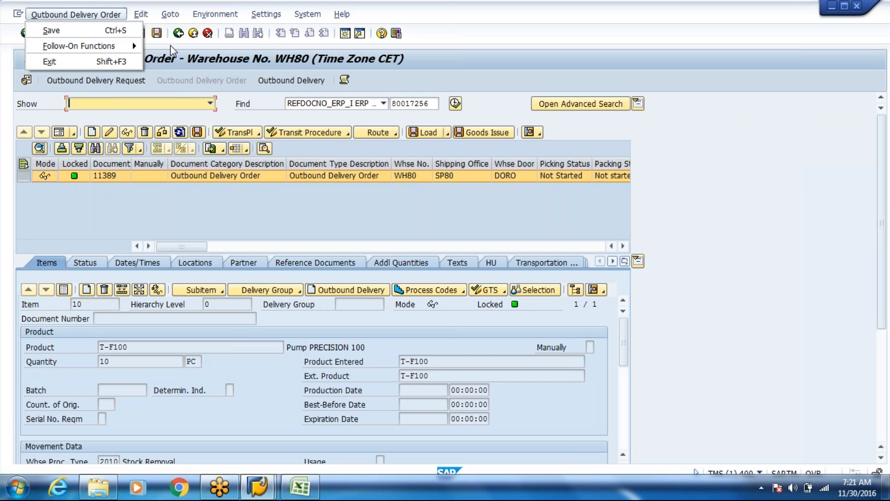
pyautogui.click(162, 47)
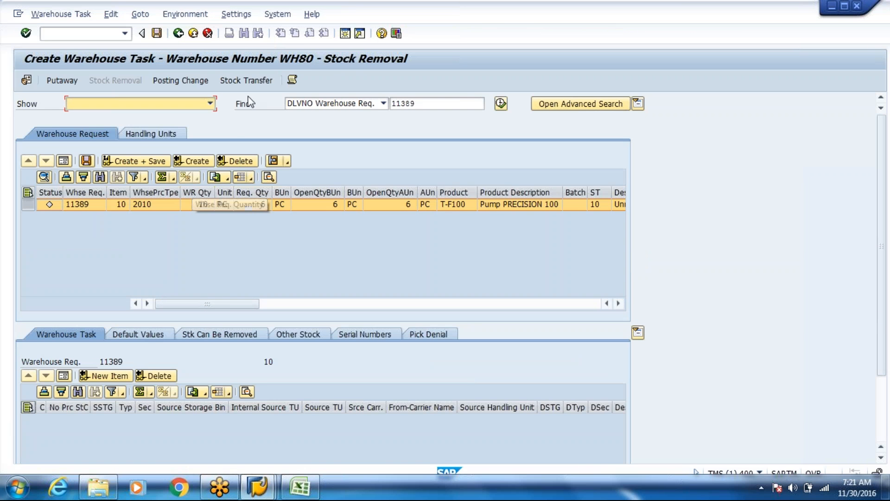
# Create a stock removal task for the open T-F100 quantity and show its detail form
pyautogui.click(189, 161)
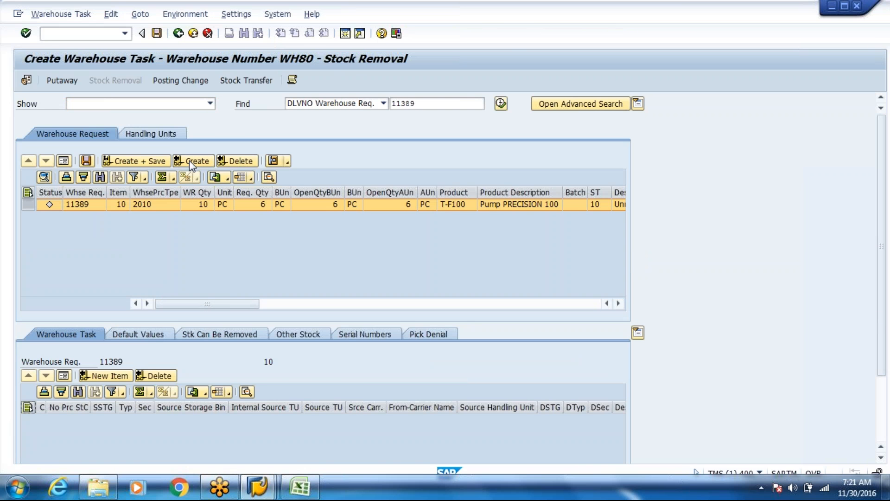
pyautogui.press('Return')
pyautogui.click(63, 376)
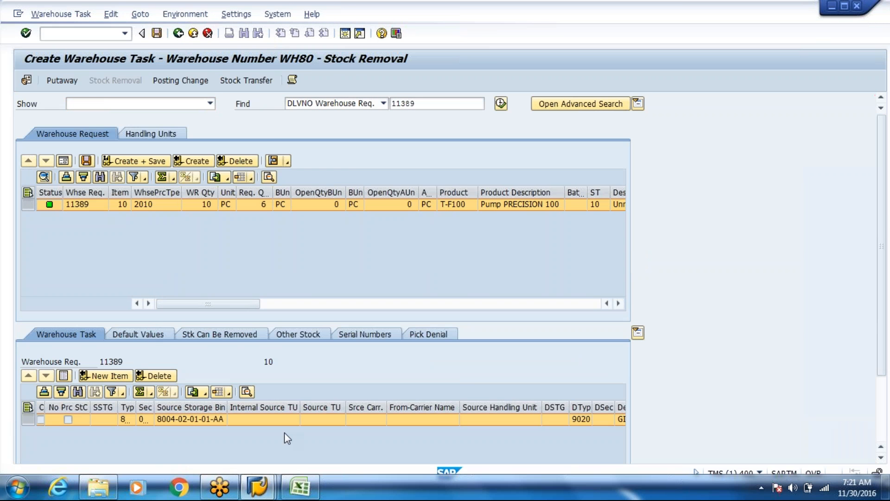
pyautogui.scroll(-3, 875, 304)
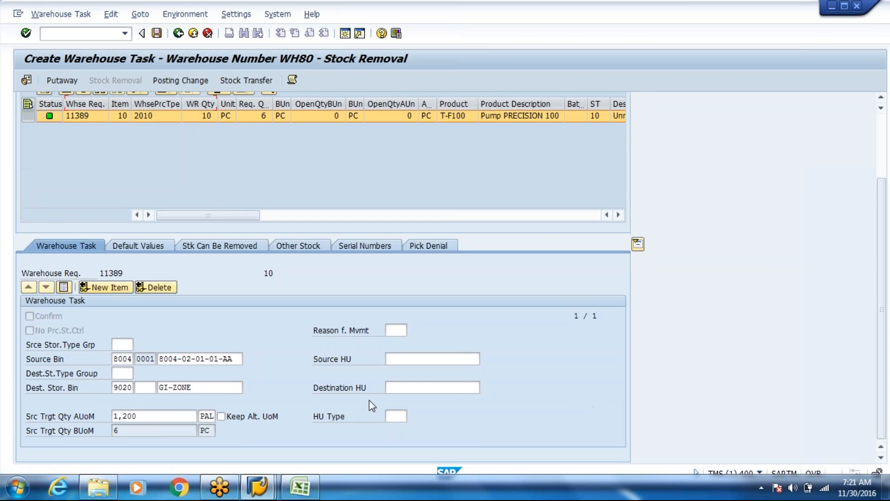
# Set this task's source target quantity to 4 PC, close the log and save the task
pyautogui.doubleClick(206, 415)
pyautogui.press('Delete')
pyautogui.click(207, 428)
pyautogui.doubleClick(162, 415)
pyautogui.press('Delete')
pyautogui.write('4')
pyautogui.press('Return')
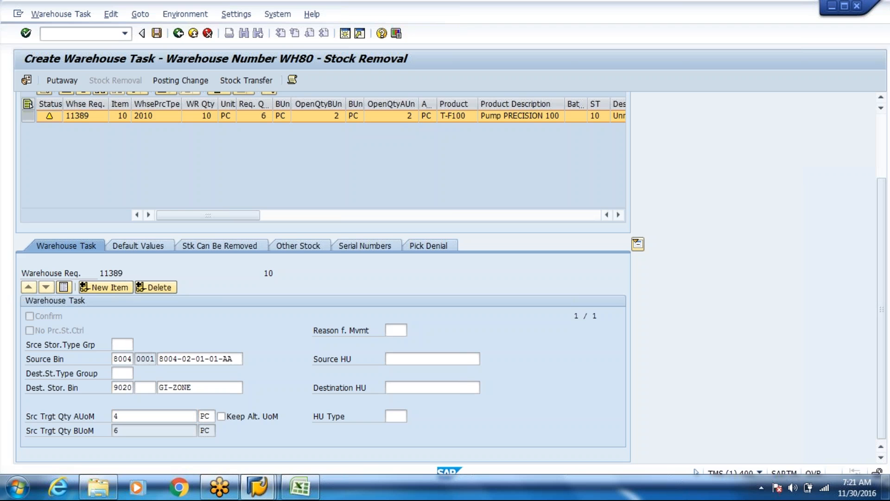
pyautogui.press('Return')
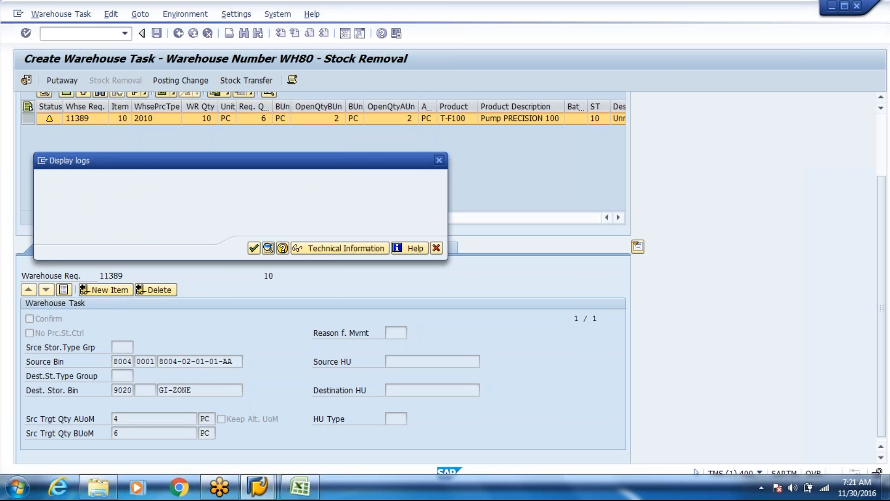
pyautogui.hotkey('ctrl', 's')
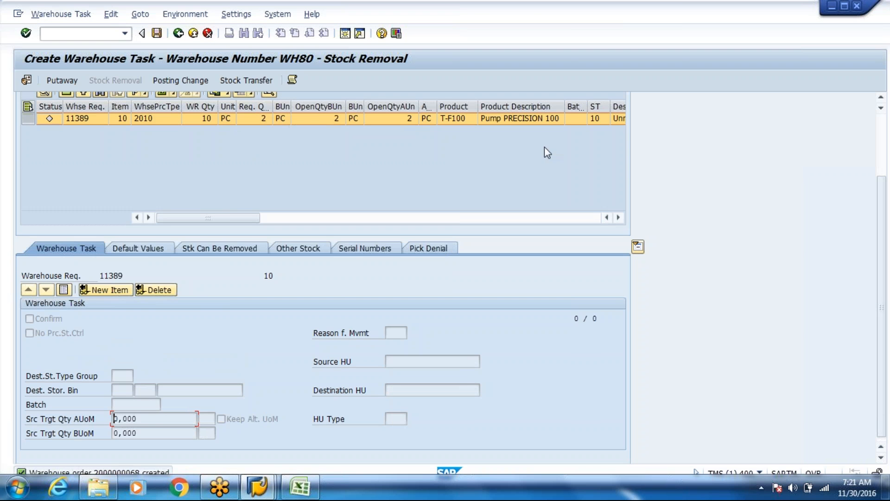
# Create a task for the remaining T-F100 pieces, check its source target quantity and save it
pyautogui.moveTo(879, 224); pyautogui.dragTo(878, 181)
pyautogui.click(195, 141)
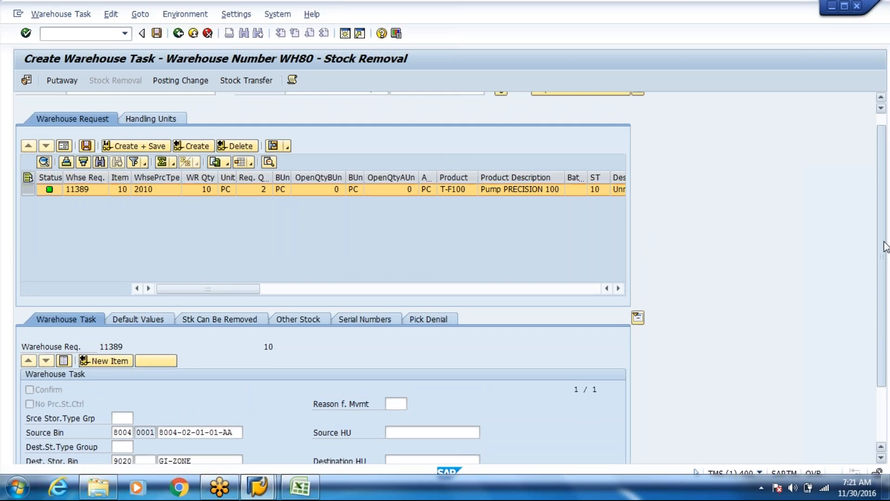
pyautogui.moveTo(884, 174); pyautogui.dragTo(883, 230)
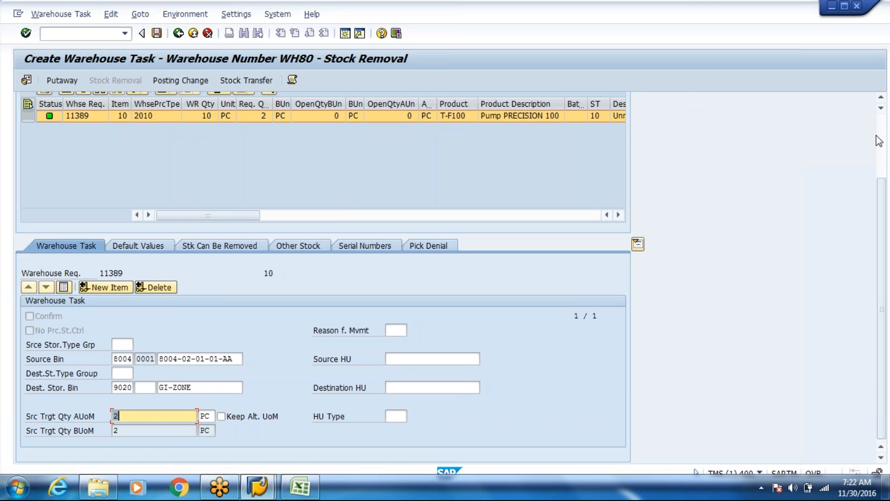
pyautogui.scroll(3, 882, 140)
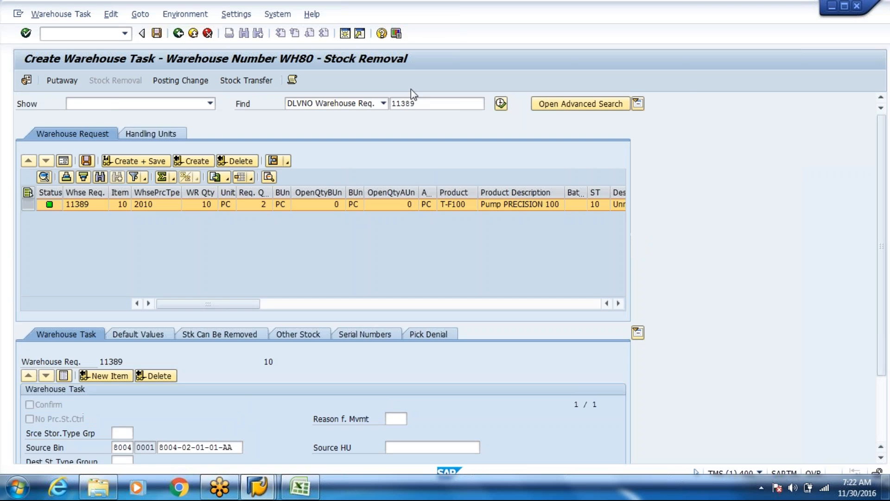
pyautogui.click(125, 160)
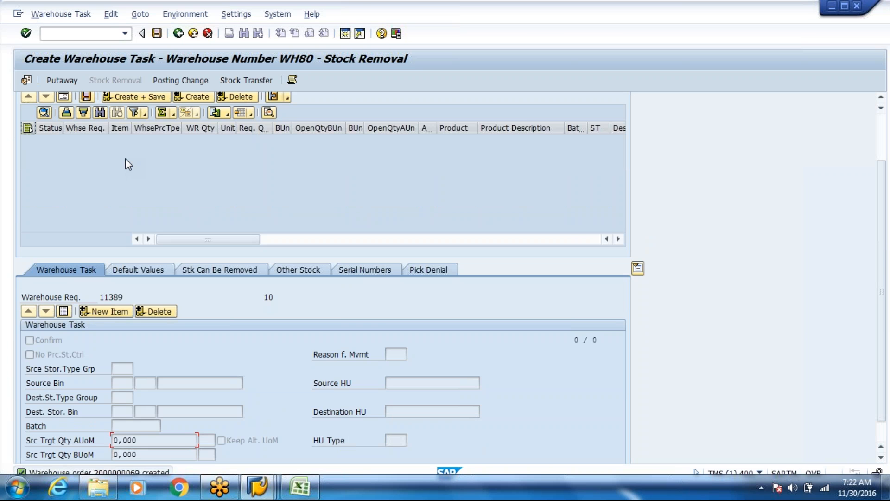
# Open the confirmation of the newly saved task and check its warehouse order's header details
pyautogui.hotkey('alt', 'Tab')
pyautogui.hotkey('alt', 'Tab')
pyautogui.click(73, 16)
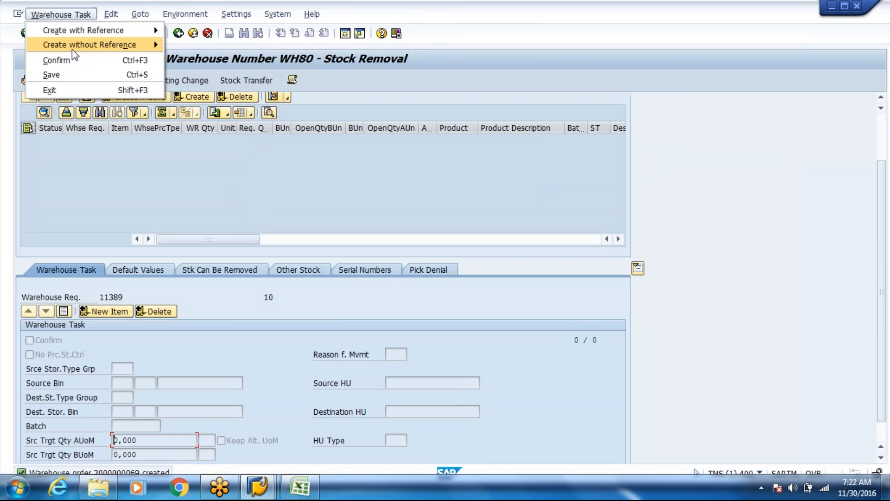
pyautogui.click(72, 57)
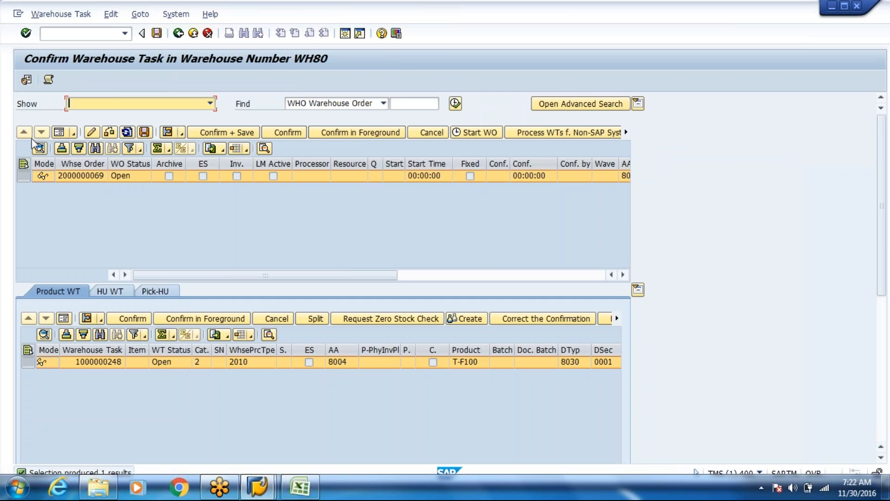
pyautogui.click(59, 135)
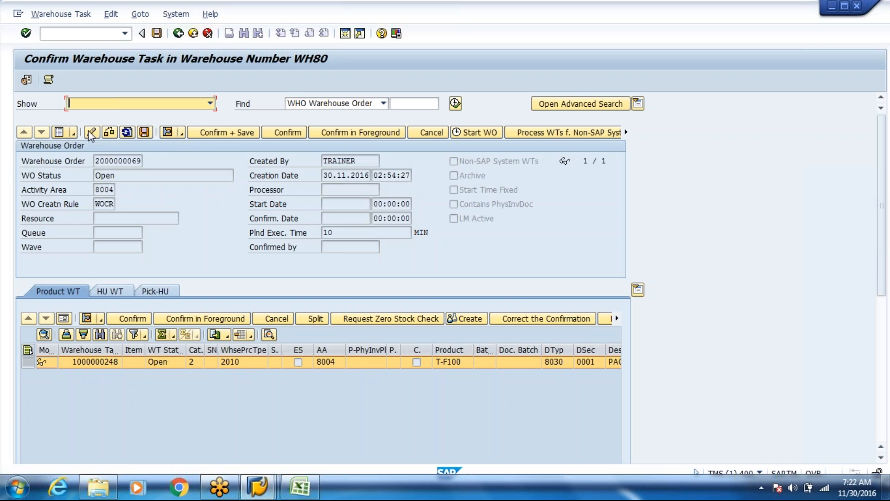
pyautogui.click(59, 133)
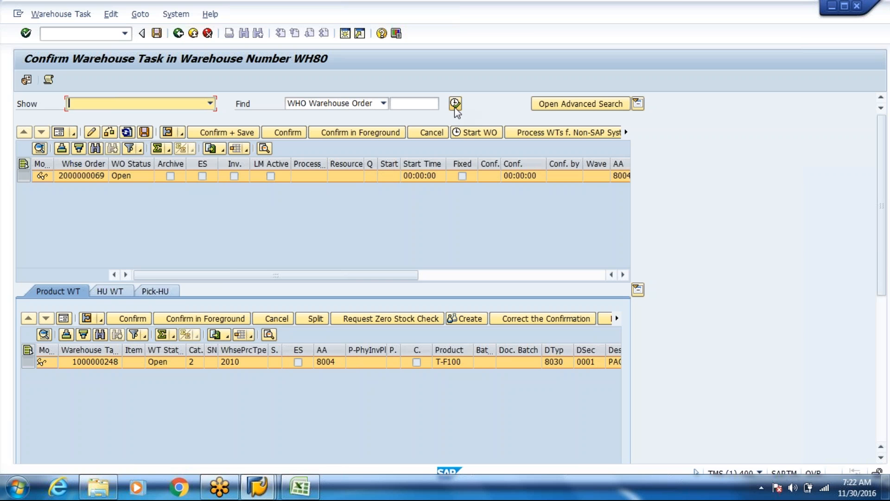
# Run an advanced search for the warehouse order range from the first to the last of the three newly created picking orders
pyautogui.click(83, 180)
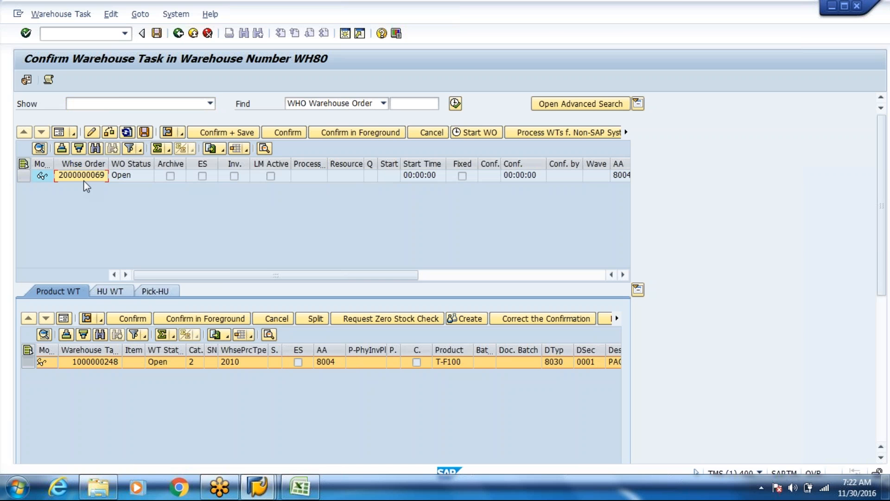
pyautogui.click(455, 103)
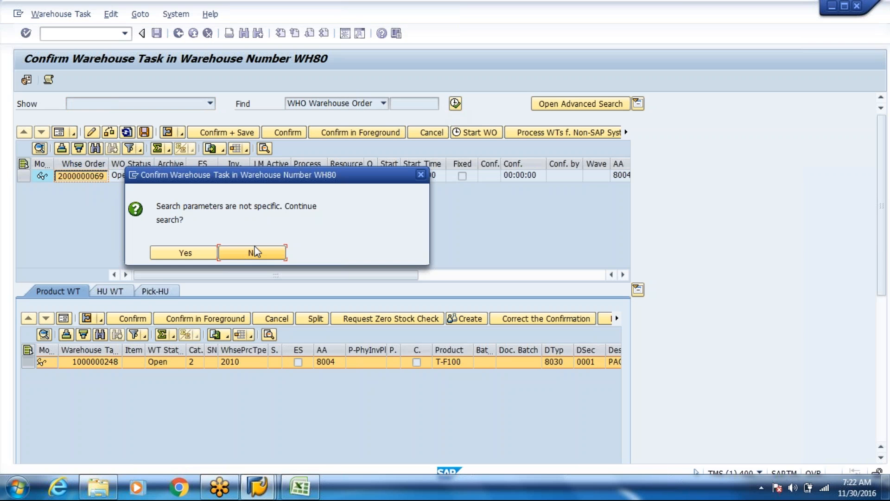
pyautogui.click(254, 249)
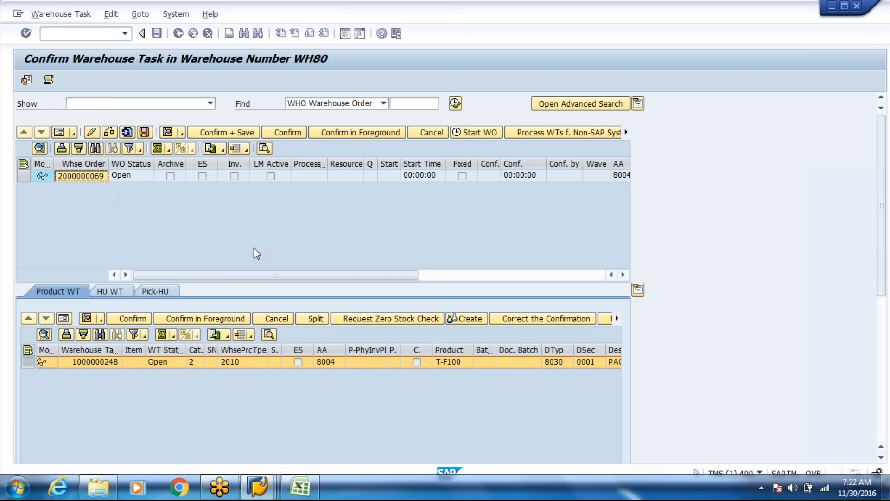
pyautogui.click(543, 110)
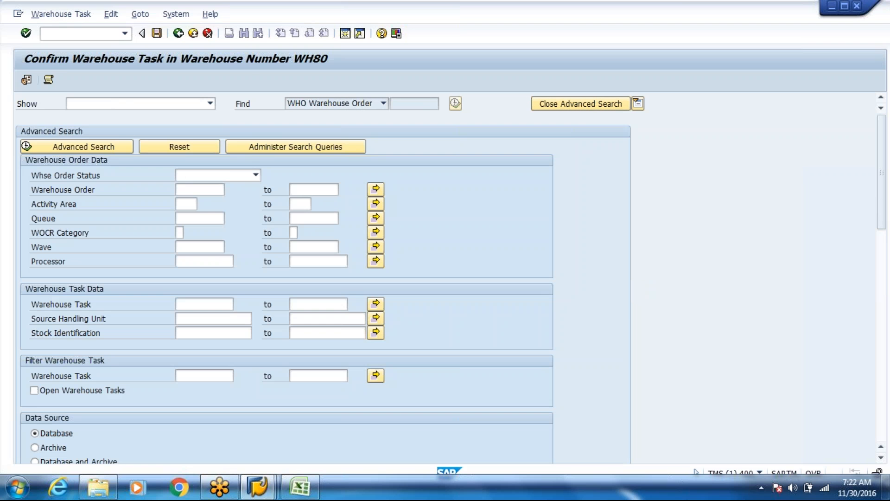
pyautogui.click(189, 190)
pyautogui.hotkey('ctrl', 'v')
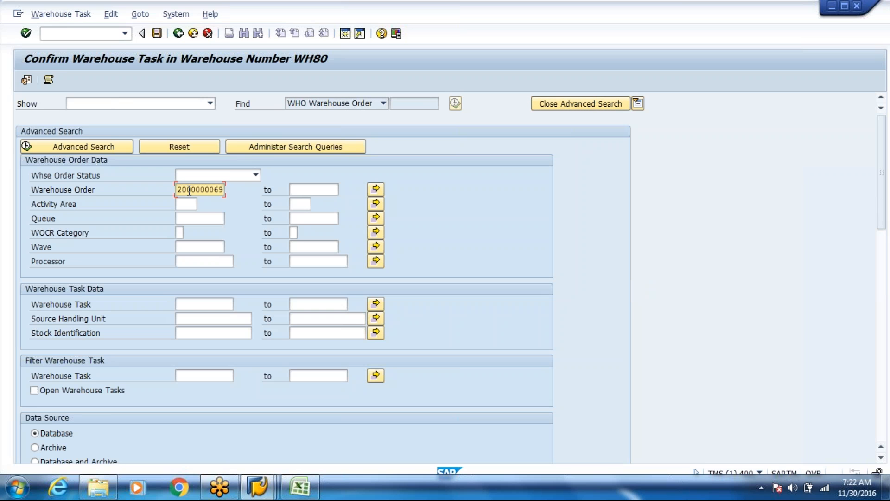
pyautogui.press('Tab')
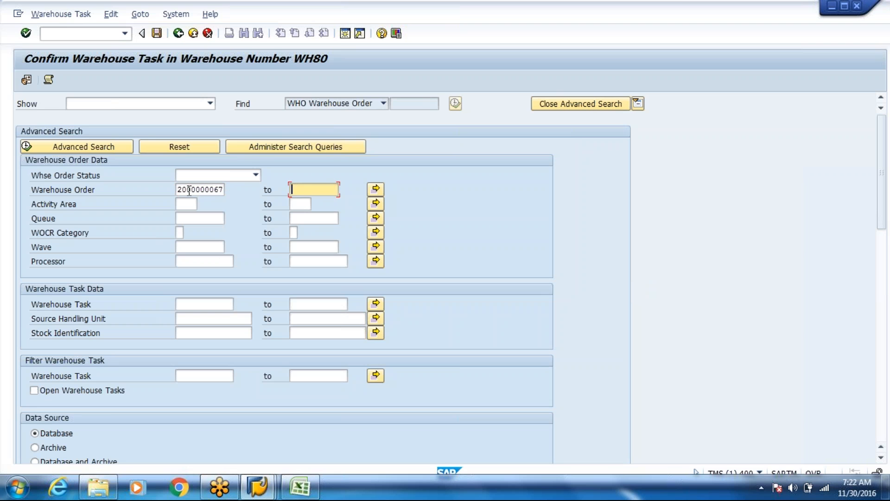
pyautogui.hotkey('ctrl', 'v')
pyautogui.click(46, 148)
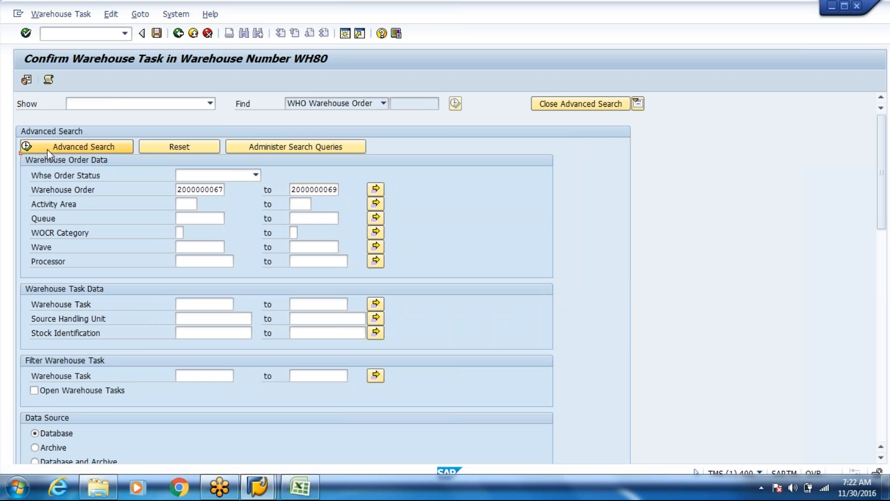
pyautogui.click(577, 106)
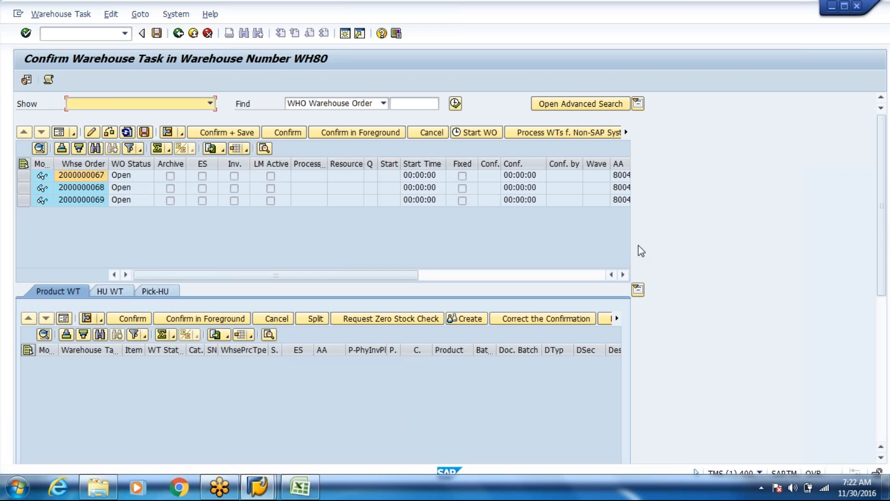
# Check the wave and creation columns of the found warehouse orders and display the product tasks of the first order
pyautogui.click(623, 275)
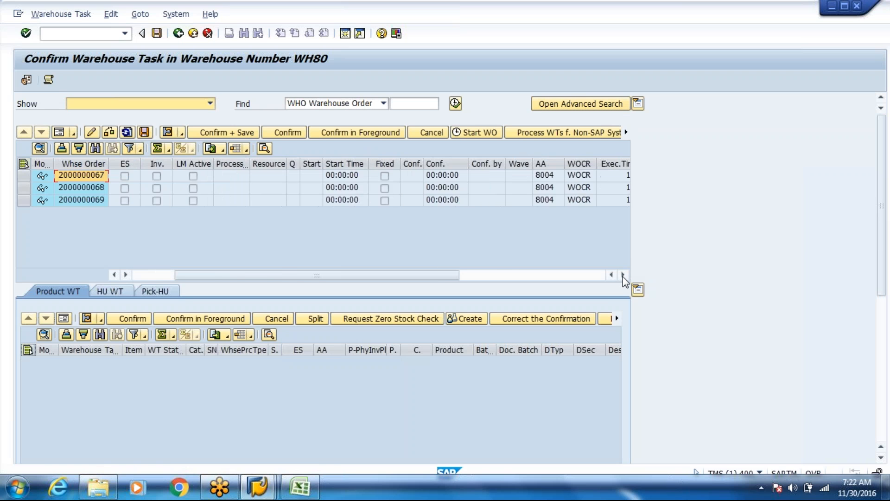
pyautogui.click(624, 275)
pyautogui.click(624, 275)
pyautogui.click(623, 275)
pyautogui.click(623, 275)
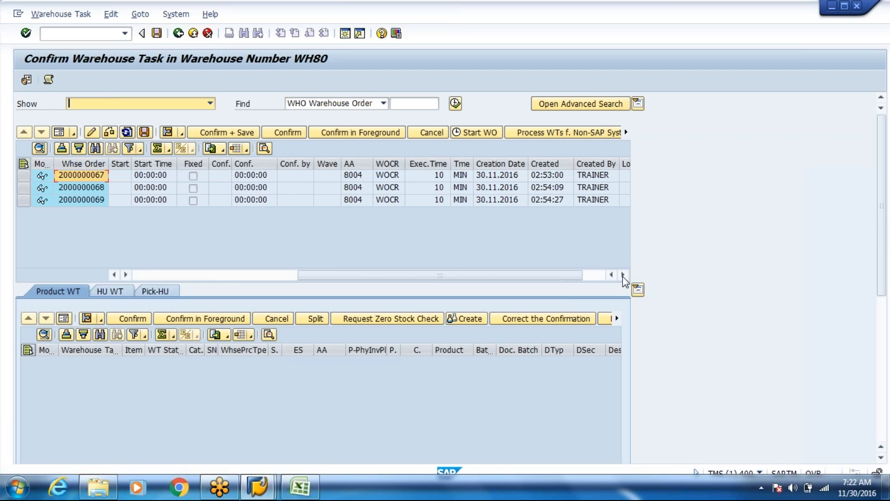
pyautogui.click(624, 275)
pyautogui.click(304, 164)
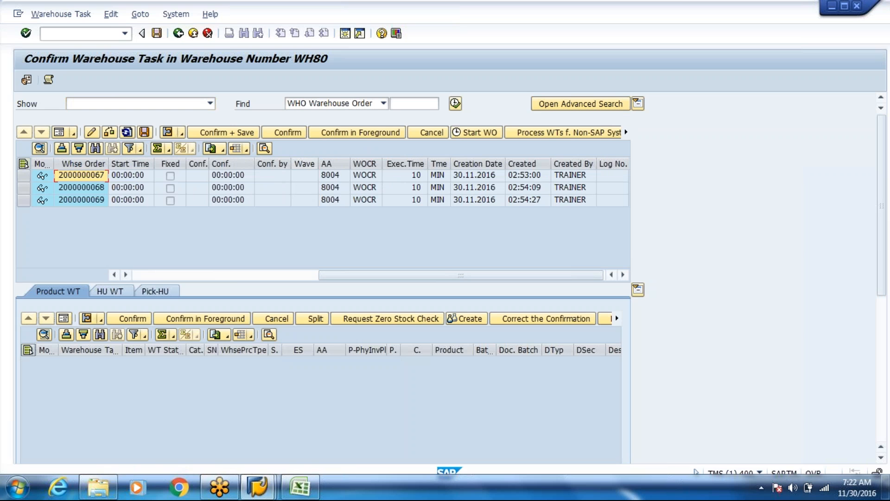
pyautogui.click(301, 175)
pyautogui.doubleClick(303, 176)
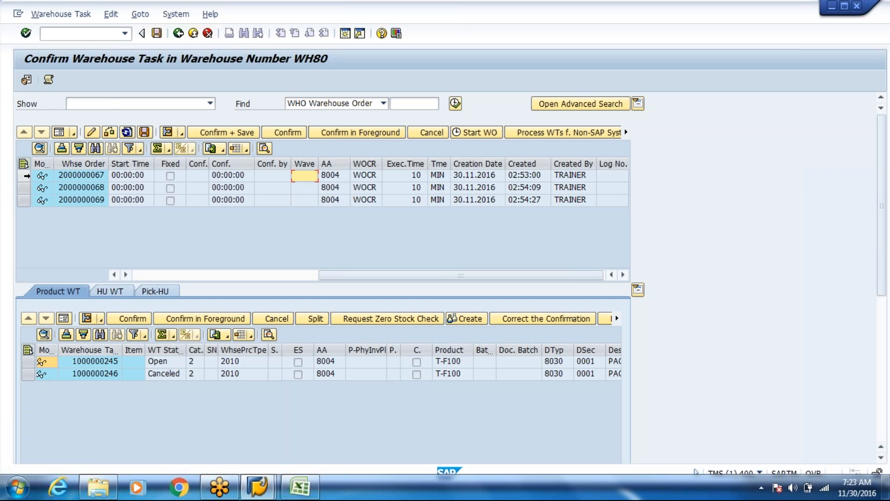
# Put the first warehouse order into foreground confirmation and show the detail form of its uncancelled T-F100 task
pyautogui.click(24, 176)
pyautogui.click(330, 127)
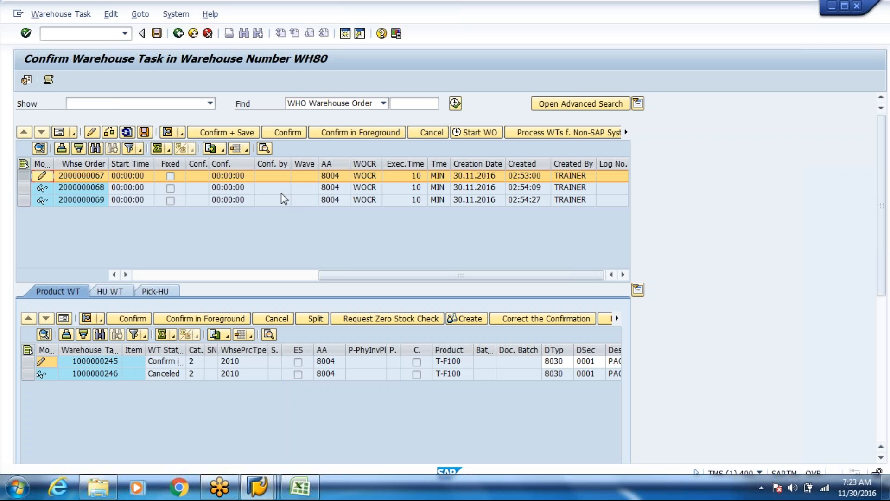
pyautogui.click(28, 361)
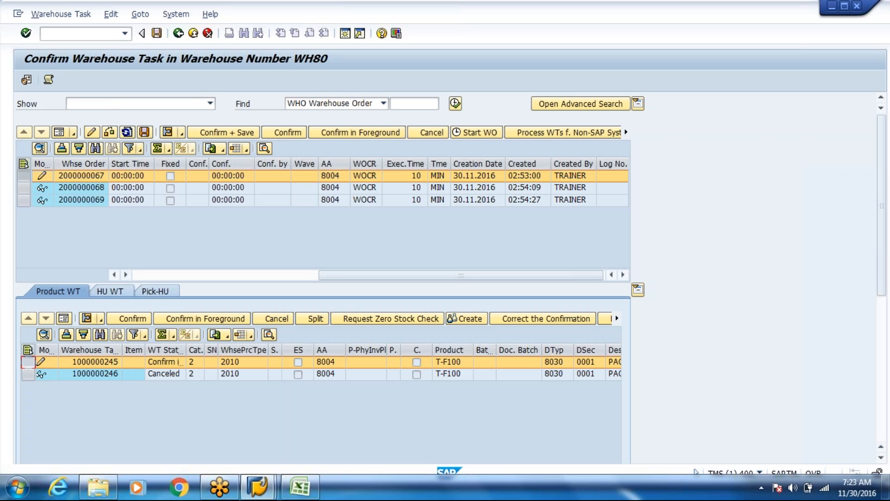
pyautogui.click(63, 319)
pyautogui.click(390, 404)
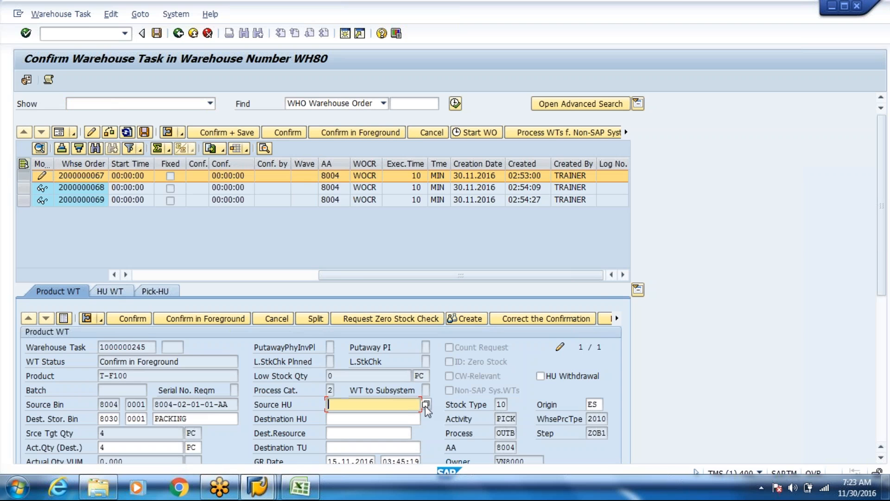
pyautogui.click(425, 404)
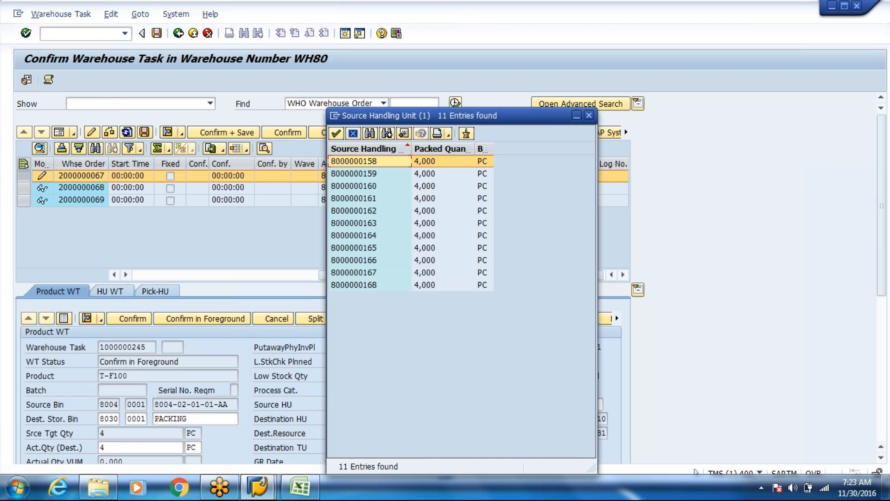
pyautogui.press('Return')
pyautogui.click(226, 135)
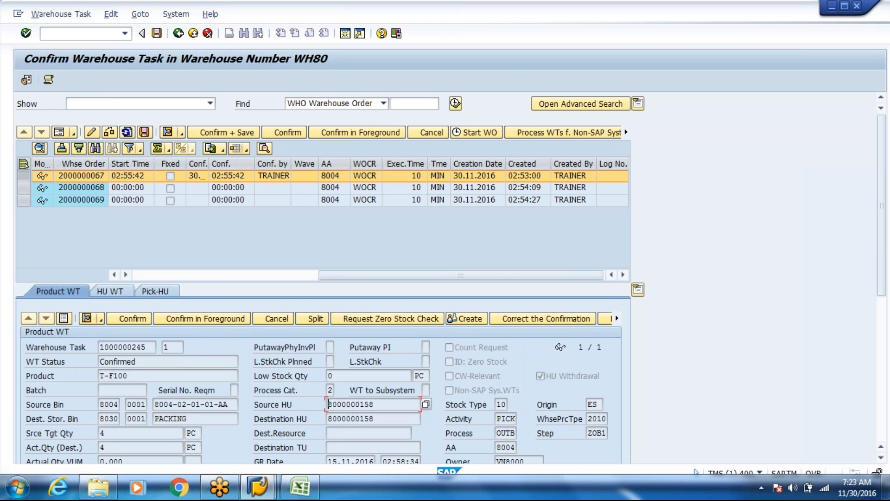
# Put the third warehouse order, which holds the 2 PC T-F100 task, into foreground confirmation
pyautogui.click(145, 275)
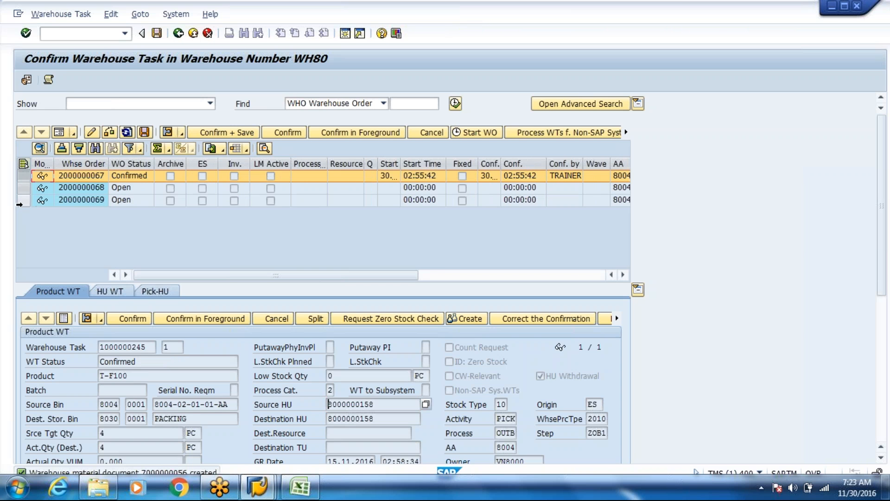
pyautogui.click(20, 201)
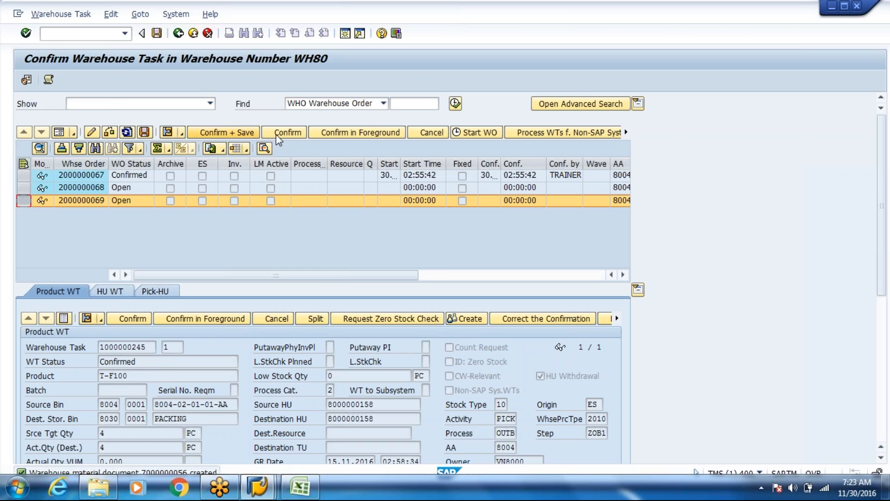
pyautogui.click(342, 134)
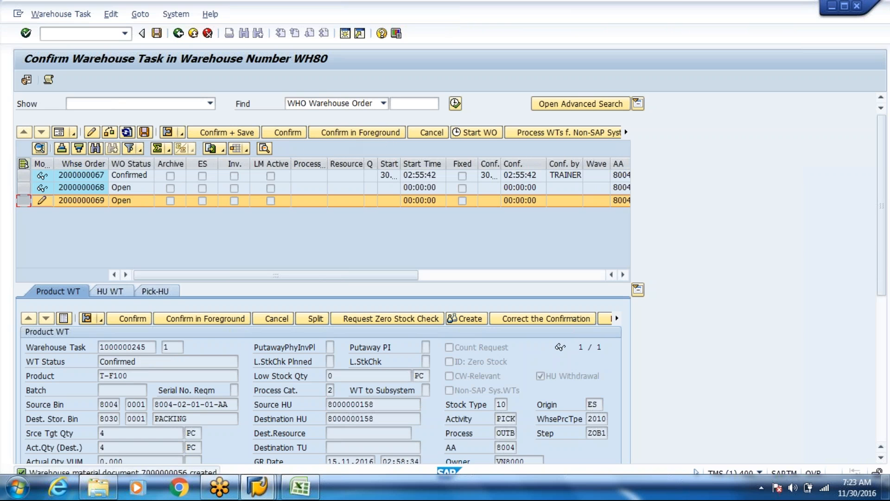
pyautogui.click(377, 408)
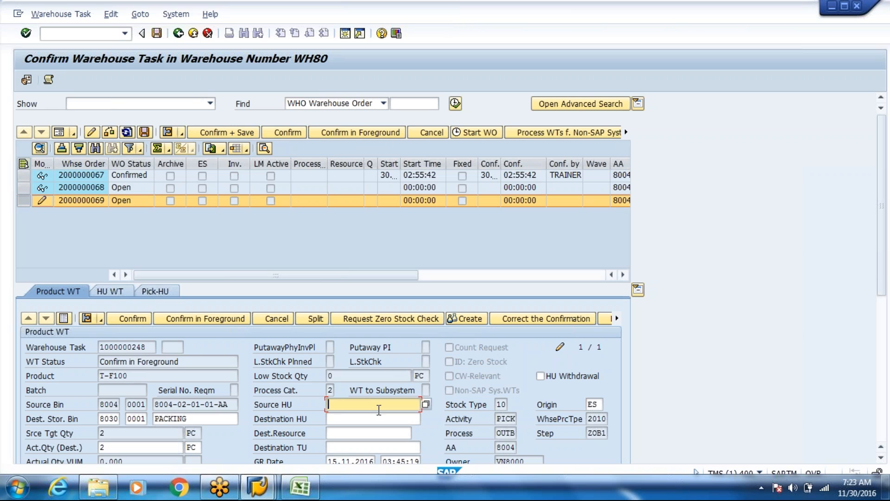
pyautogui.click(425, 404)
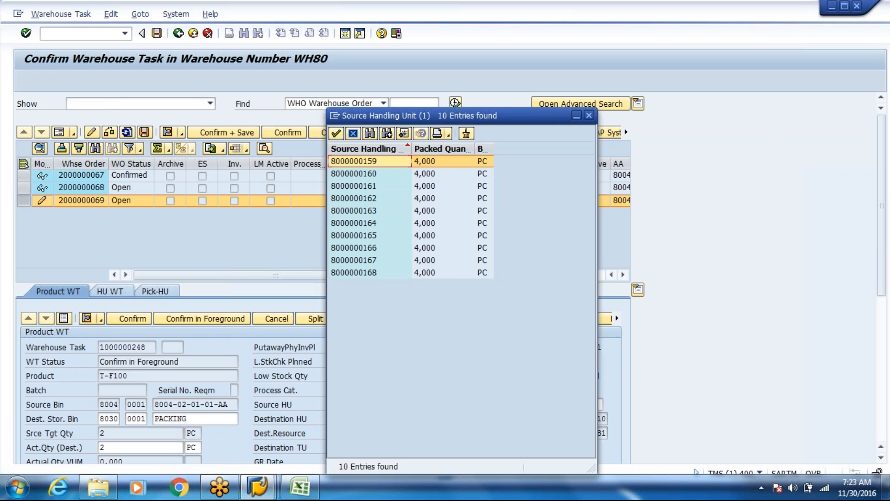
pyautogui.click(359, 198)
pyautogui.doubleClick(359, 198)
pyautogui.click(229, 134)
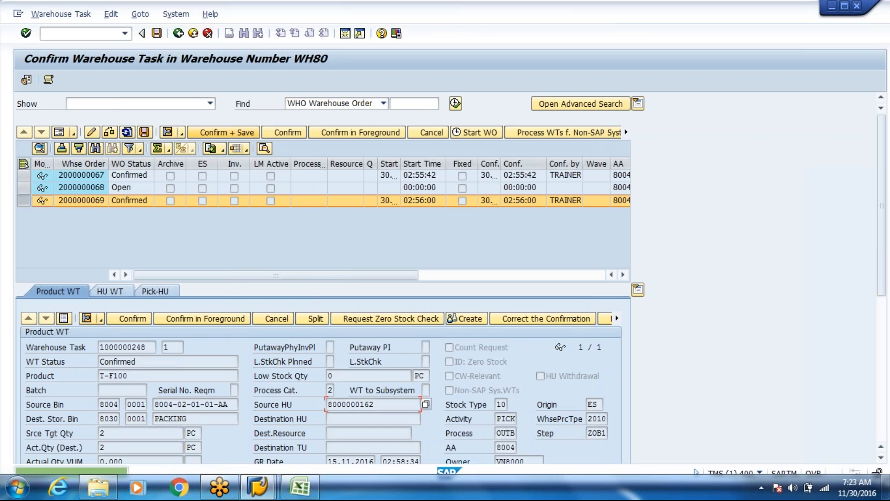
# Select only the remaining open warehouse order and switch it to change mode
pyautogui.click(125, 189)
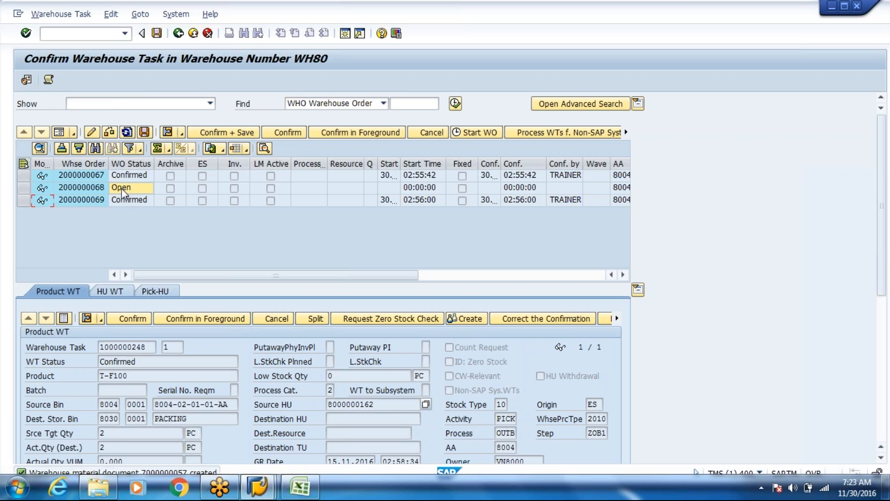
pyautogui.moveTo(24, 188); pyautogui.dragTo(24, 177)
pyautogui.click(92, 133)
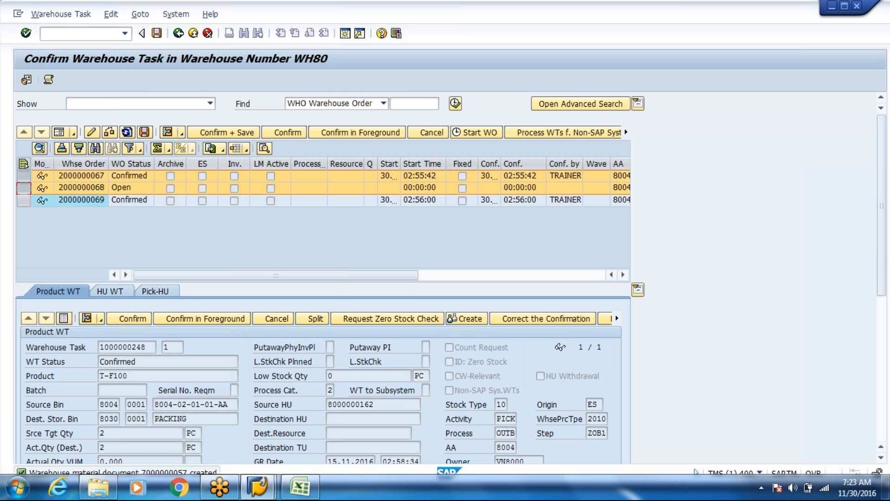
pyautogui.click(24, 187)
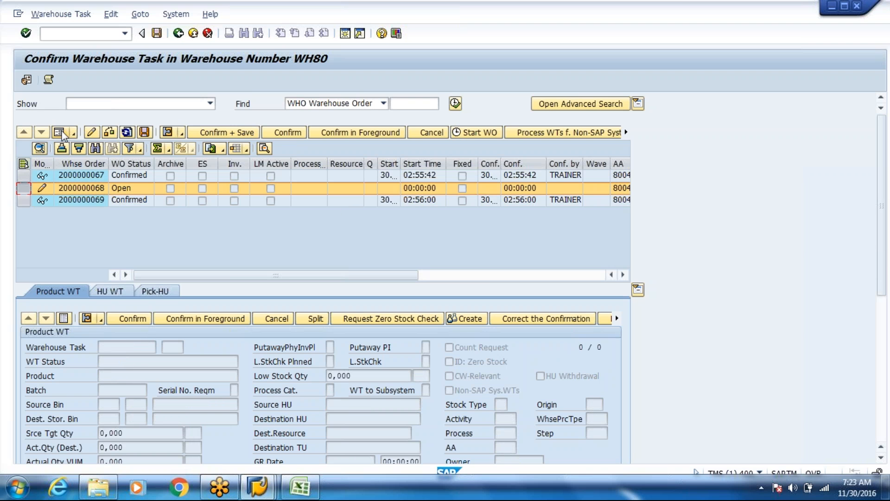
# Enter O as the queue for the open warehouse order and save the change
pyautogui.click(370, 188)
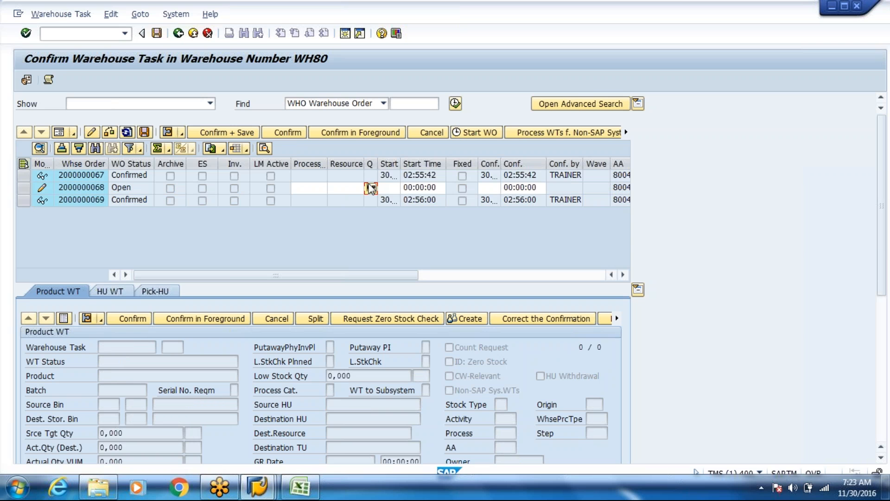
pyautogui.write('O')
pyautogui.press('Return')
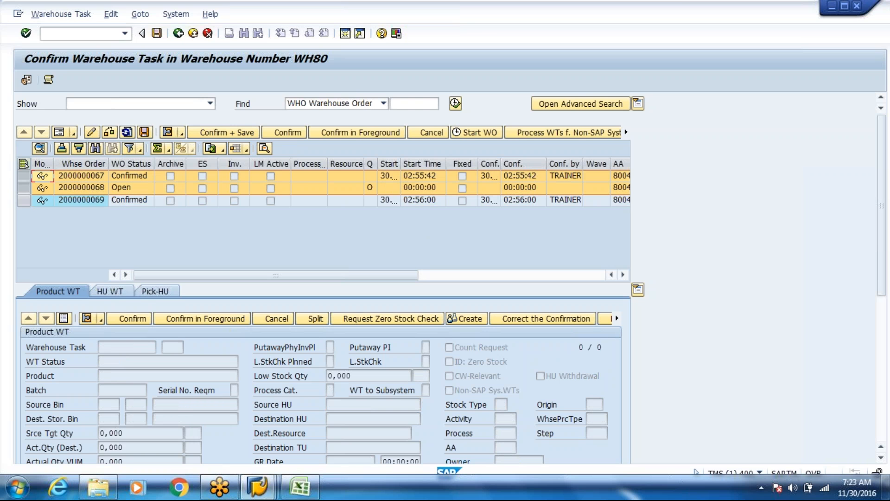
# Open transaction /scwm/rfui in a new session and log on to warehouse WH80 with resource FLT1 and presentation device PD01
pyautogui.click(86, 33)
pyautogui.write('/o/scwm/rfui')
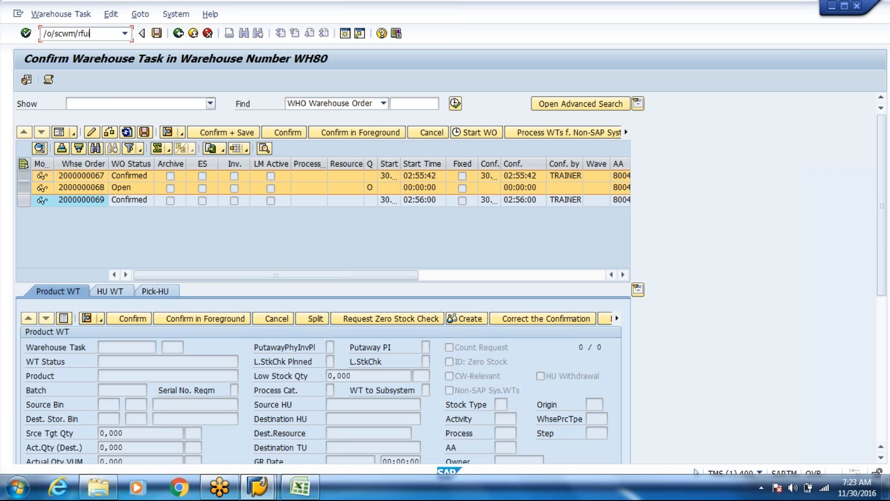
pyautogui.press('Return')
pyautogui.click(94, 191)
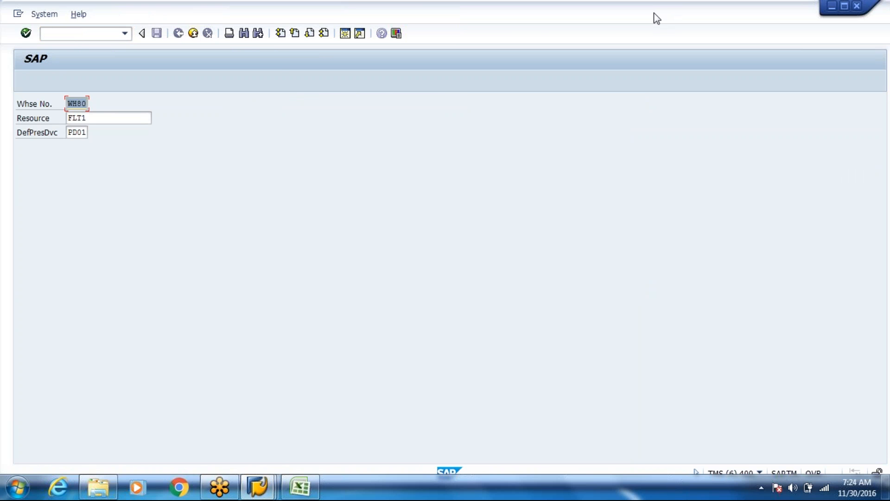
pyautogui.click(119, 119)
pyautogui.press('Return')
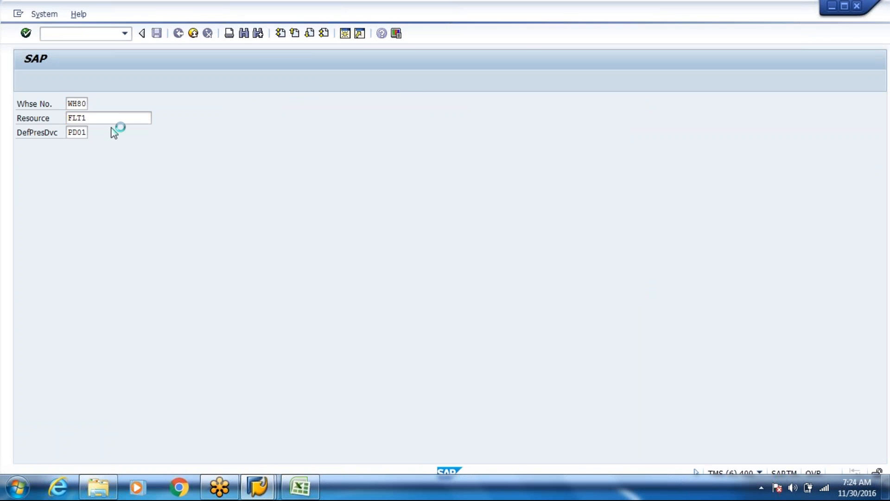
# Copy the open warehouse order's number and leave the T-T600 putaway screen for the RF main menu
pyautogui.hotkey('alt', 'Tab')
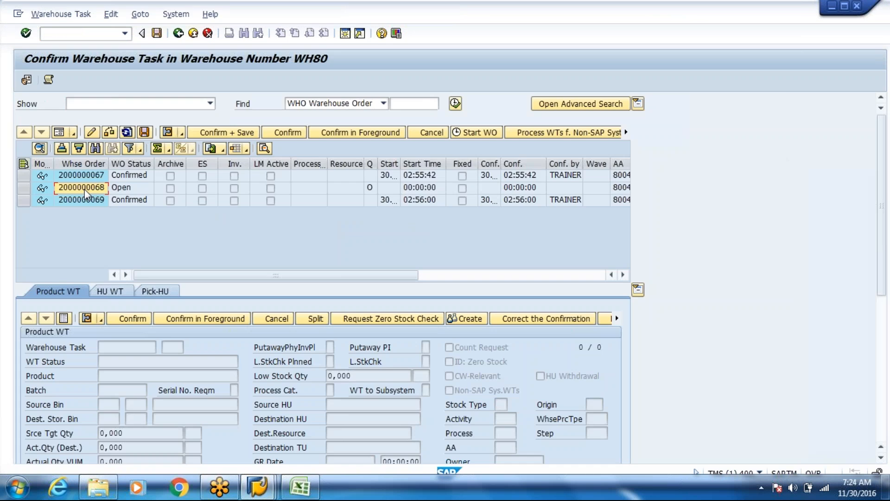
pyautogui.hotkey('alt', 'Tab')
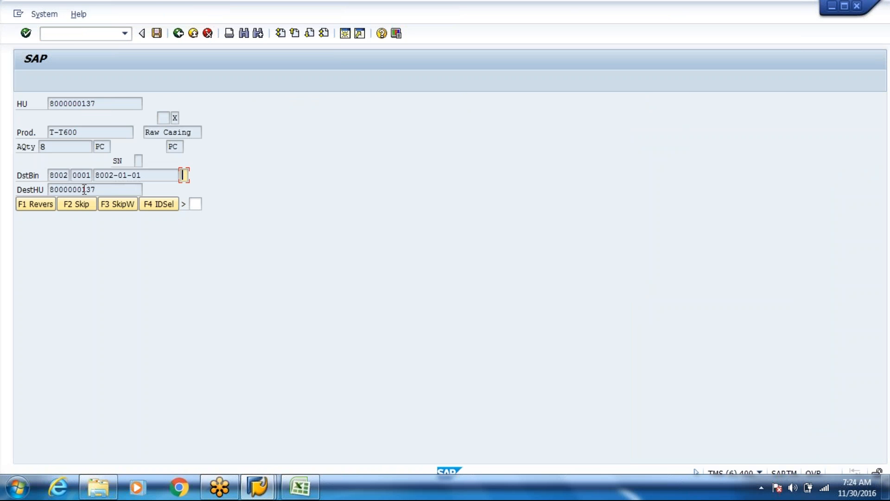
pyautogui.press('Return')
pyautogui.press('Return')
pyautogui.press('Return')
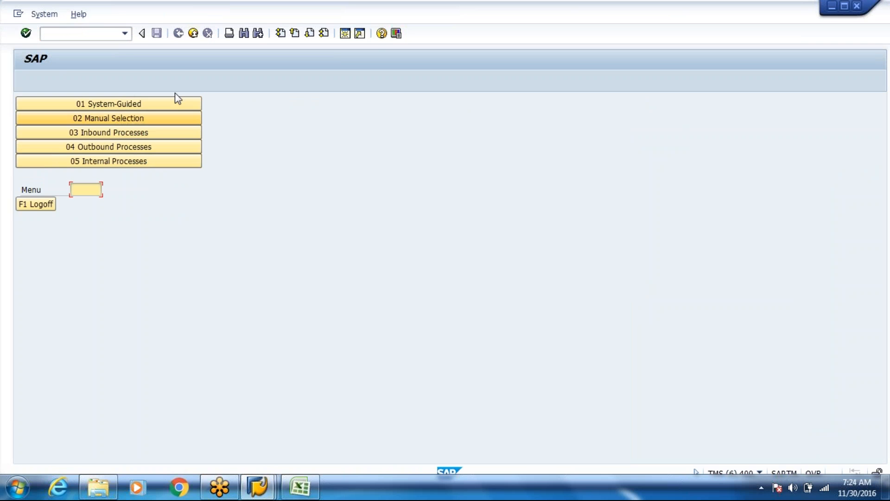
# Open the copied warehouse order through manual selection by WO and continue past the pick-HU entry
pyautogui.click(167, 123)
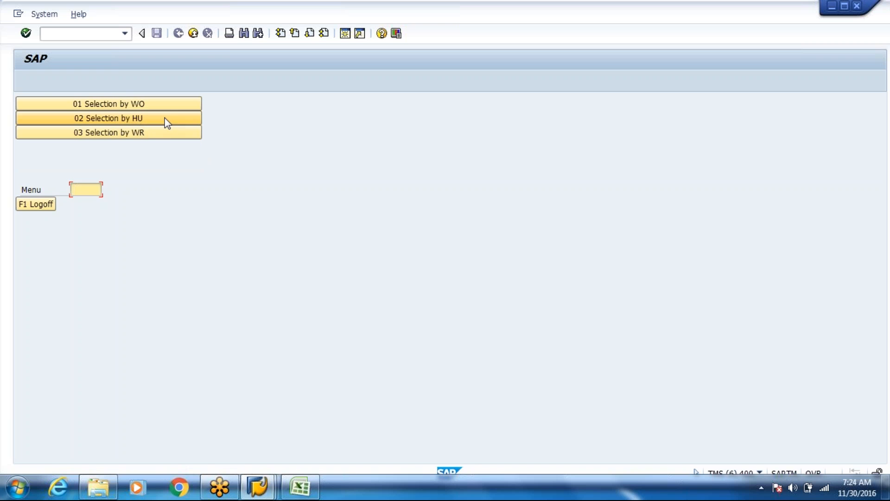
pyautogui.click(169, 107)
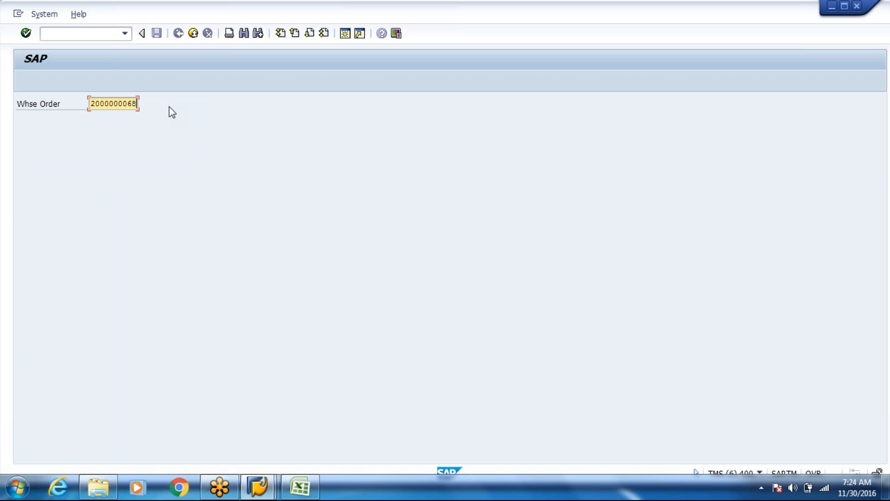
pyautogui.press('Return')
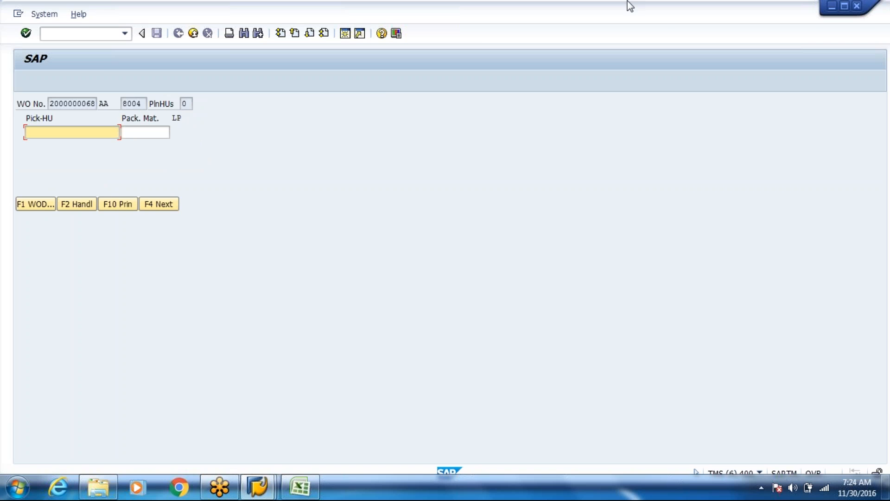
pyautogui.hotkey('alt', 'Tab')
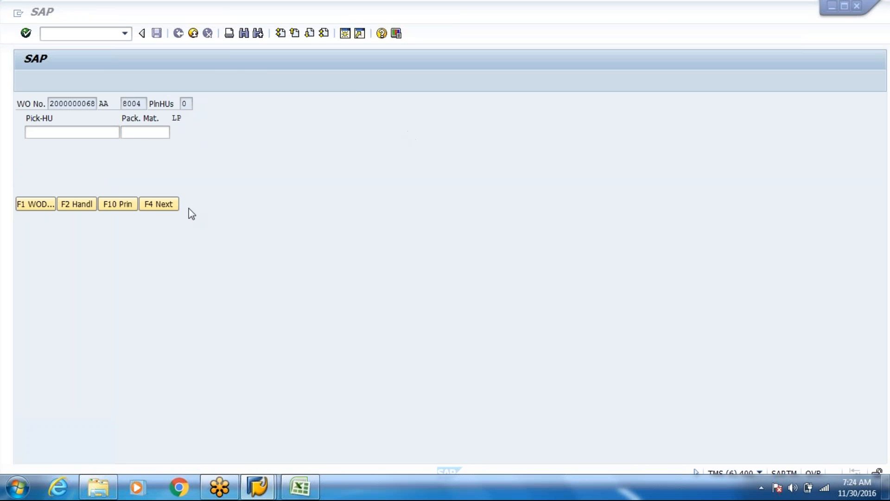
pyautogui.click(171, 204)
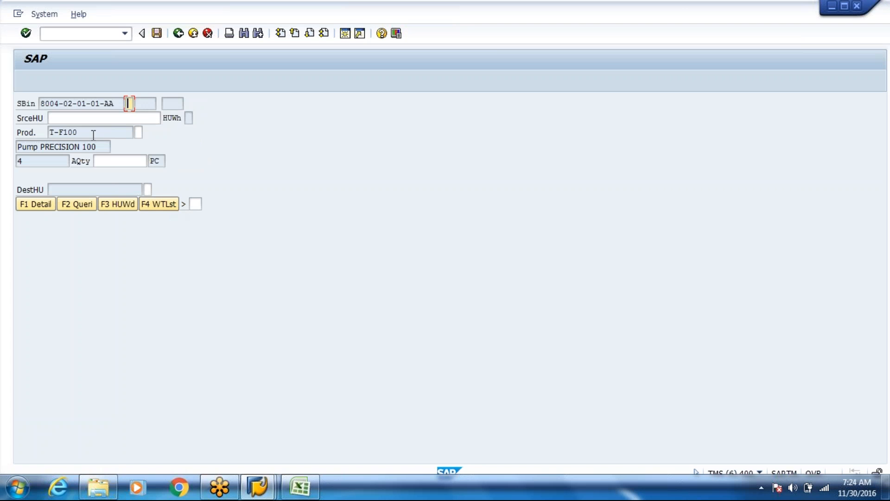
pyautogui.moveTo(119, 103); pyautogui.dragTo(41, 102)
pyautogui.press('Tab')
pyautogui.write('A')
pyautogui.press('Return')
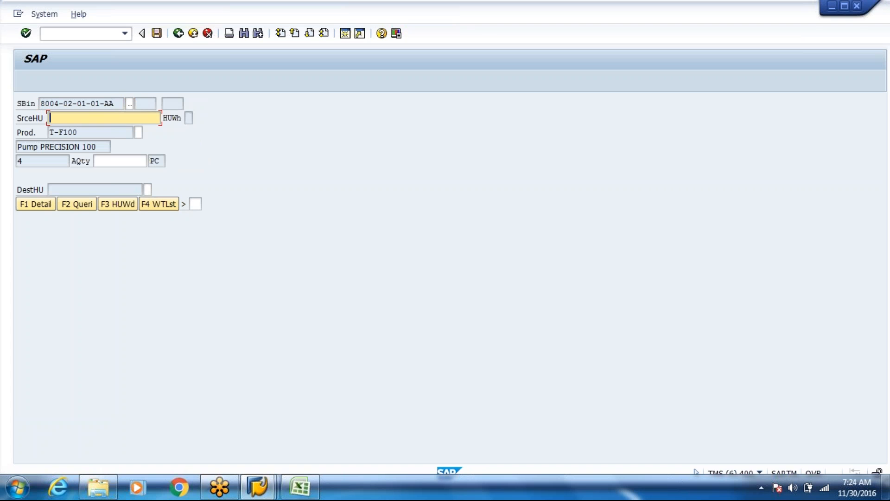
pyautogui.click(273, 491)
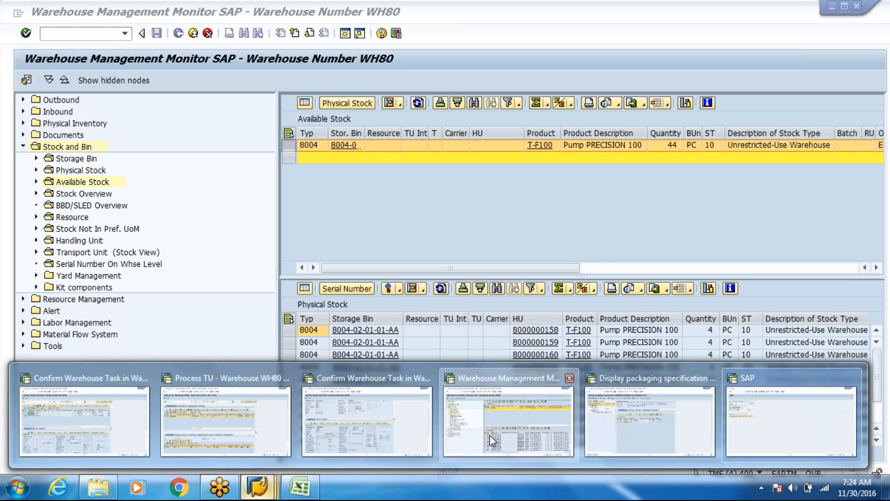
pyautogui.click(489, 435)
pyautogui.press('Left')
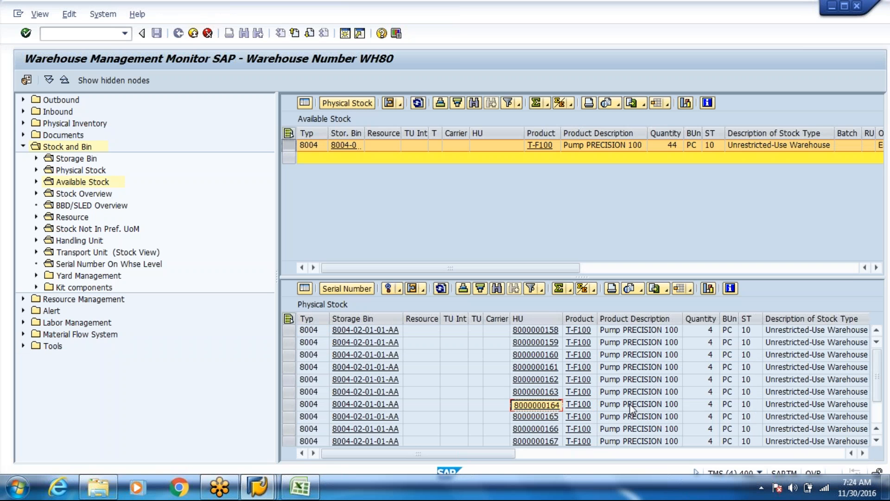
pyautogui.hotkey('alt', 'Tab')
pyautogui.press('Tab')
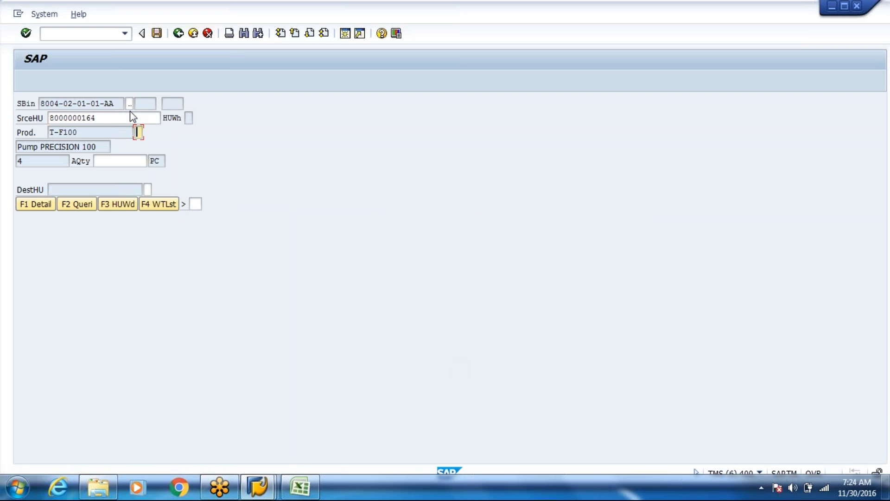
# Enter T-F100 as the product verification and 4 PC as the actual quantity, and submit the pick
pyautogui.moveTo(87, 132); pyautogui.dragTo(48, 130)
pyautogui.press('Tab')
pyautogui.press('Tab')
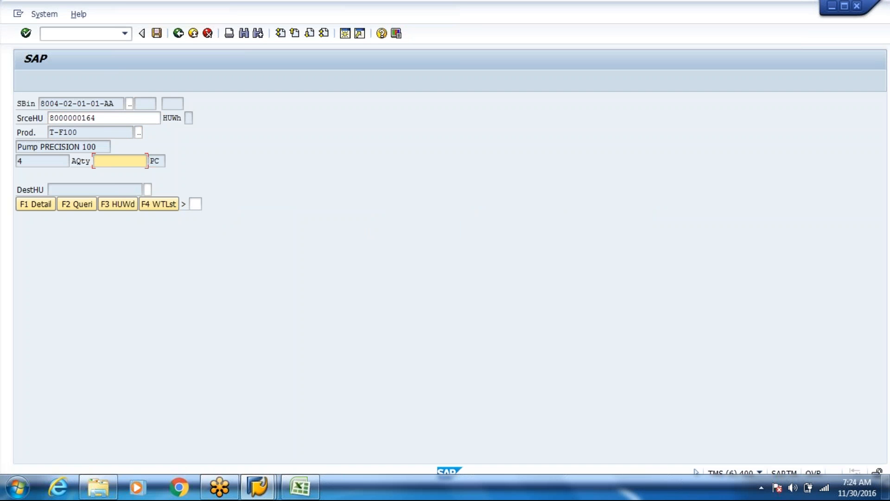
pyautogui.write('4')
pyautogui.press('Return')
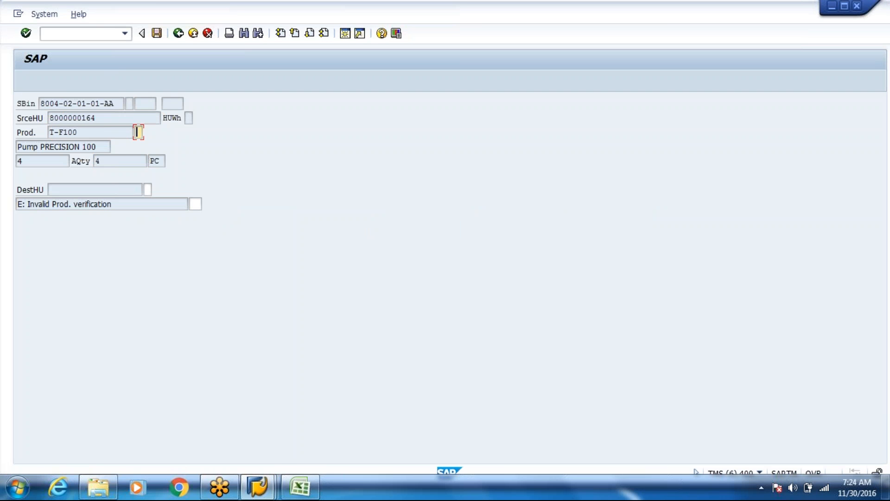
# Try repeatedly to verify the product with T-F100, both copied and entered manually
pyautogui.moveTo(78, 133); pyautogui.dragTo(50, 132)
pyautogui.press('Tab')
pyautogui.click(73, 132)
pyautogui.moveTo(77, 132); pyautogui.dragTo(49, 132)
pyautogui.press('Tab')
pyautogui.click(50, 132)
pyautogui.press('Tab')
pyautogui.click(111, 133)
pyautogui.doubleClick(111, 133)
pyautogui.press('Tab')
pyautogui.write('T-F100')
pyautogui.press('Return')
pyautogui.moveTo(106, 136); pyautogui.dragTo(51, 132)
pyautogui.click(51, 131)
pyautogui.click(141, 134)
pyautogui.moveTo(79, 132); pyautogui.dragTo(64, 133)
pyautogui.hotkey('ctrl', 'c')
pyautogui.click(138, 133)
# Call up the exception list with code LIST and try the Skip Verification Field exception for the product
pyautogui.click(193, 203)
pyautogui.write('list')
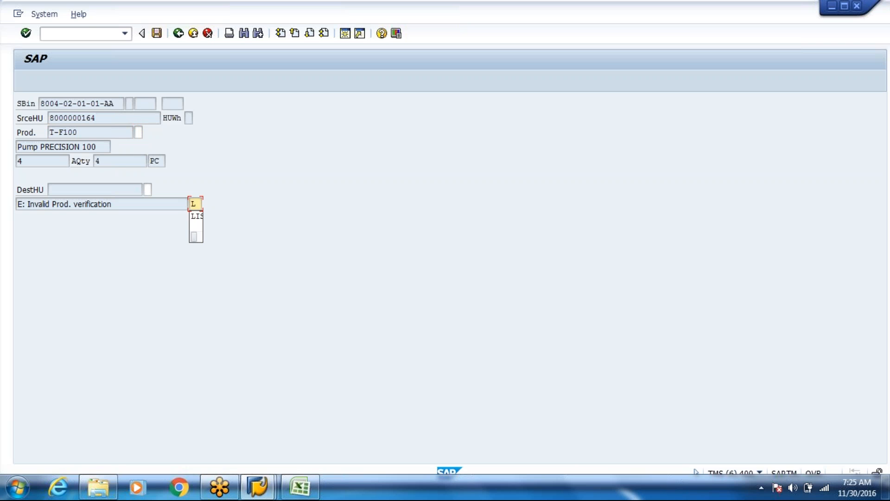
pyautogui.press('Return')
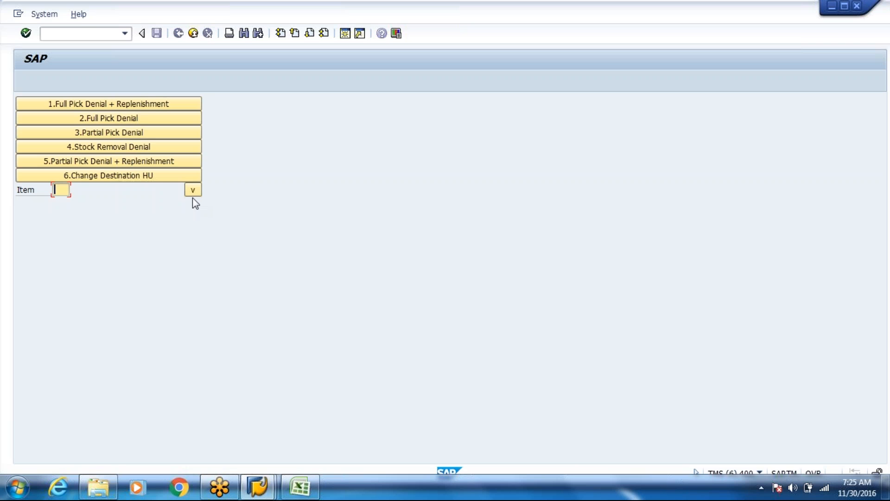
pyautogui.click(193, 194)
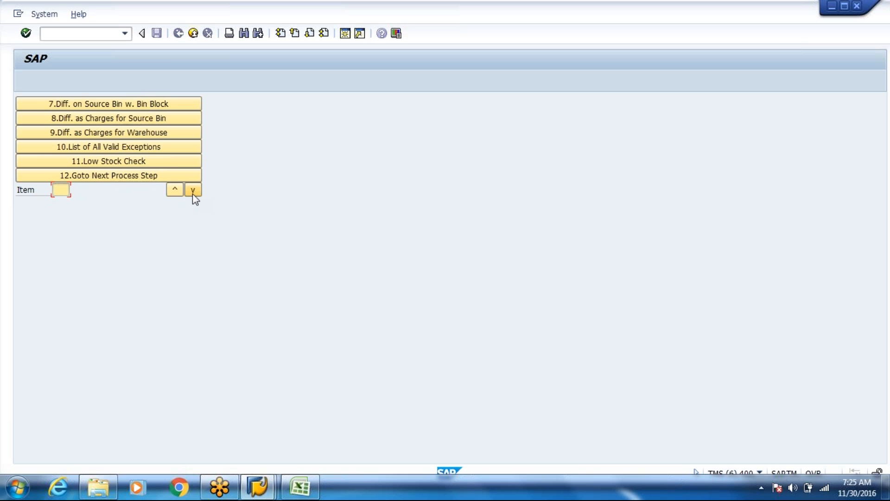
pyautogui.click(193, 190)
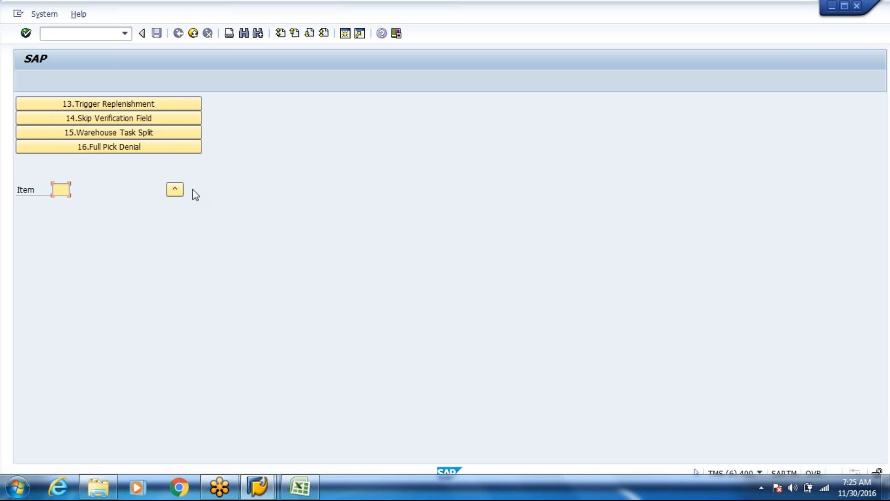
pyautogui.click(185, 113)
pyautogui.press('Return')
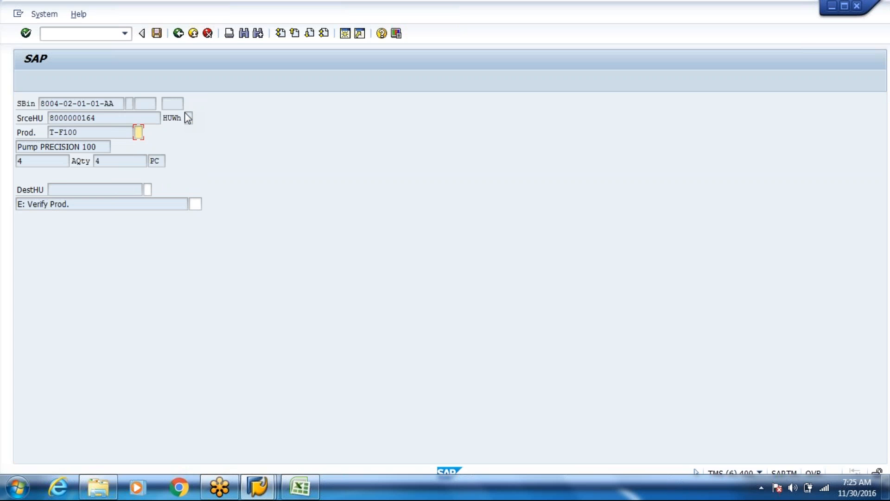
# Choose the Goto Next Process Step exception and decline sending the rest of the work back to the pool
pyautogui.click(195, 204)
pyautogui.click(196, 216)
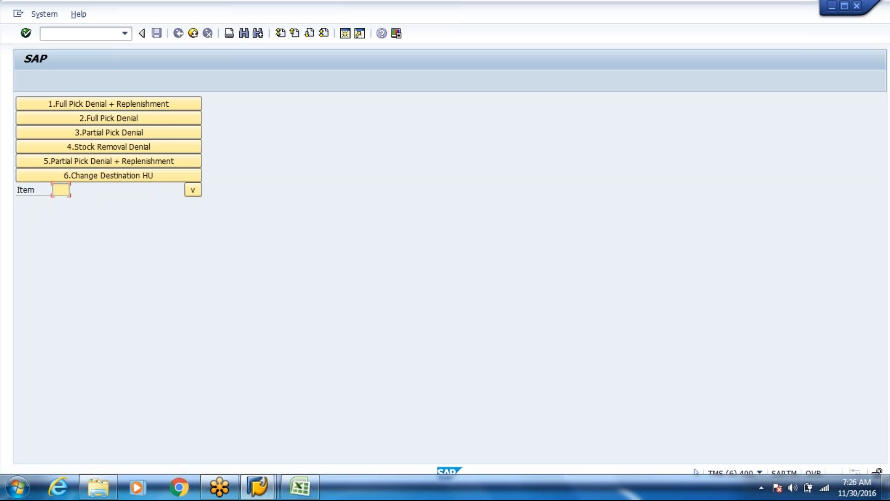
pyautogui.click(193, 191)
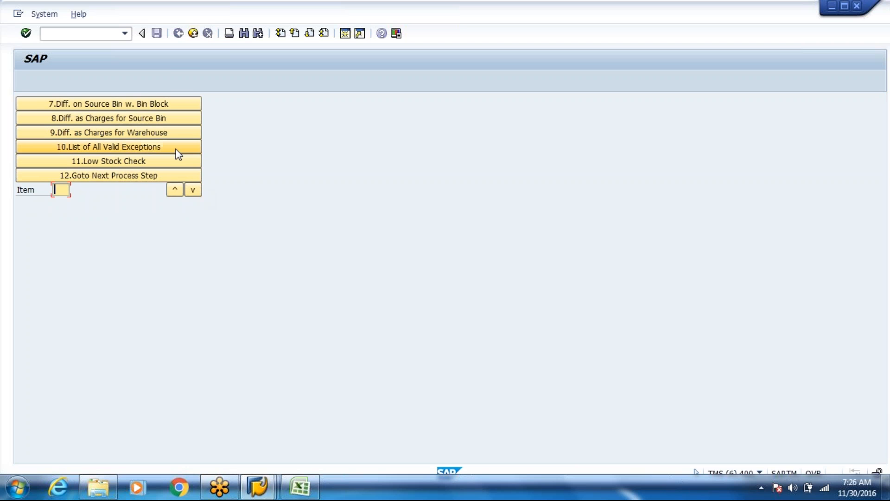
pyautogui.click(183, 180)
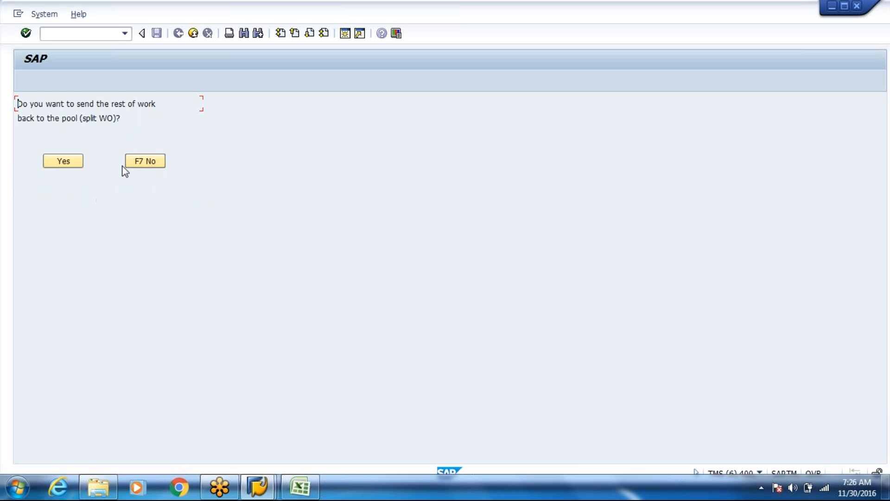
pyautogui.click(139, 162)
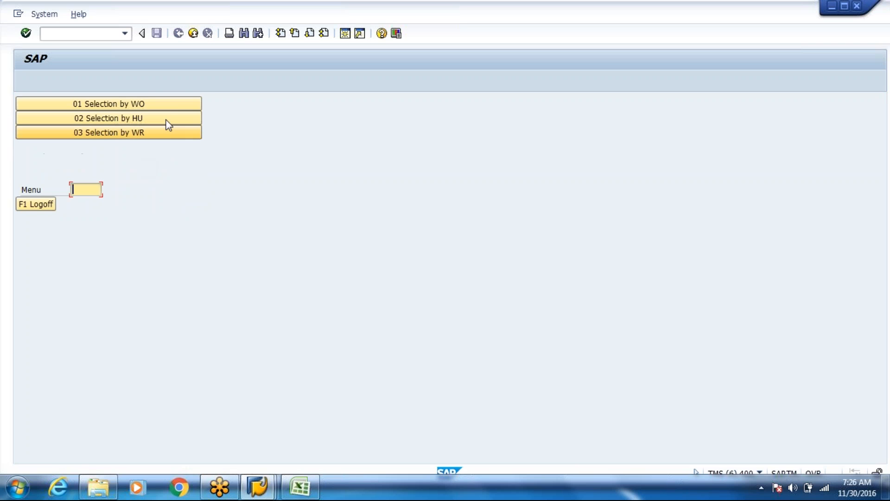
# Reopen the same warehouse order through selection by WO and continue to the picking task
pyautogui.click(174, 104)
pyautogui.press('Down')
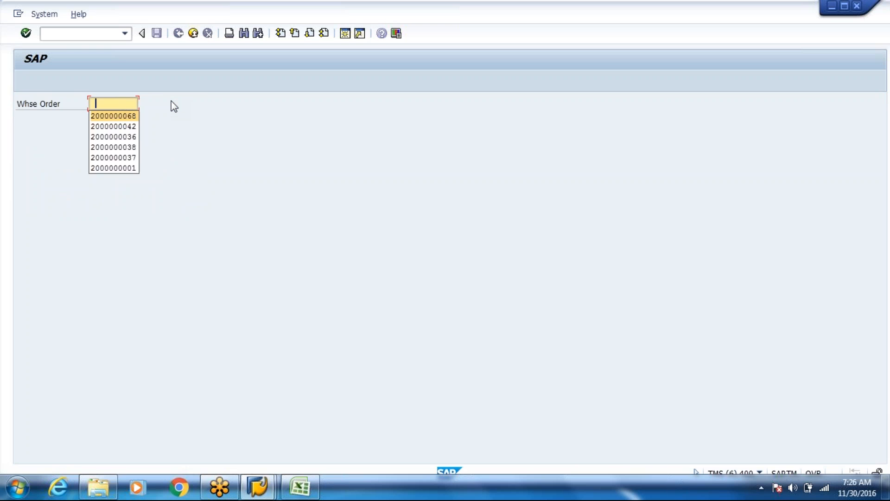
pyautogui.press('Return')
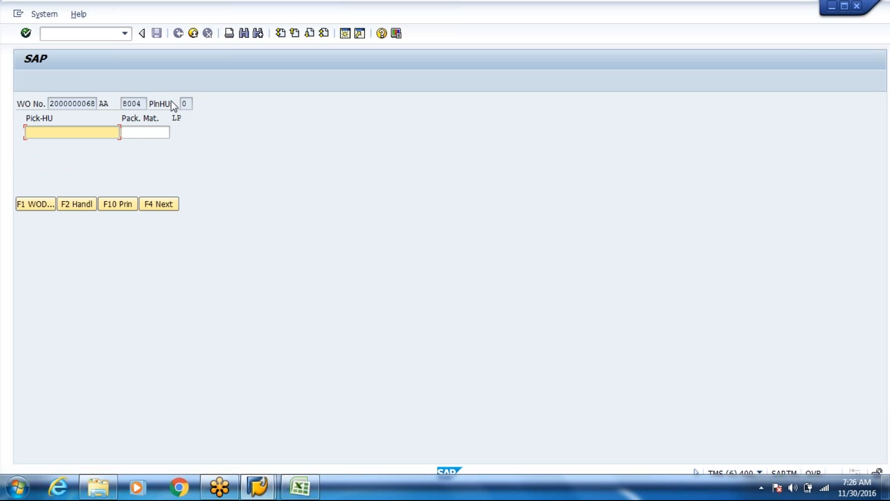
pyautogui.click(158, 202)
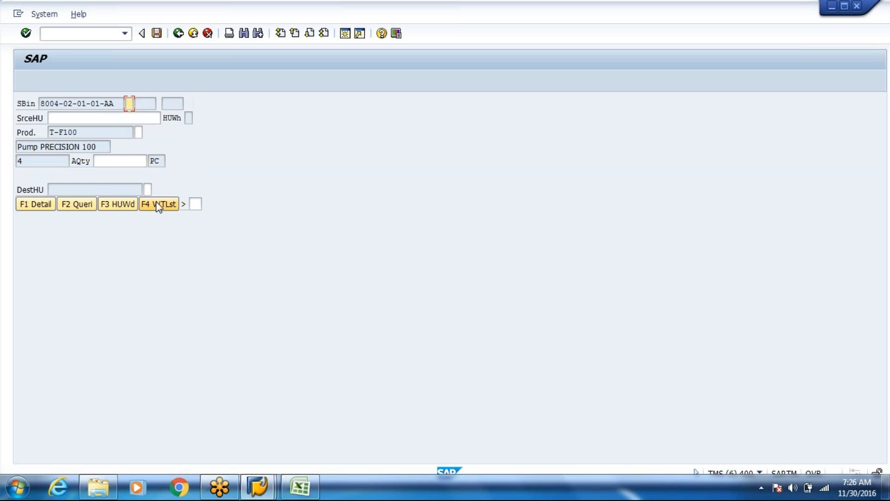
pyautogui.press('Down')
pyautogui.press('Return')
pyautogui.press('Down')
pyautogui.press('Return')
pyautogui.press('Down')
pyautogui.press('Return')
pyautogui.press('Down')
pyautogui.press('Return')
pyautogui.click(158, 204)
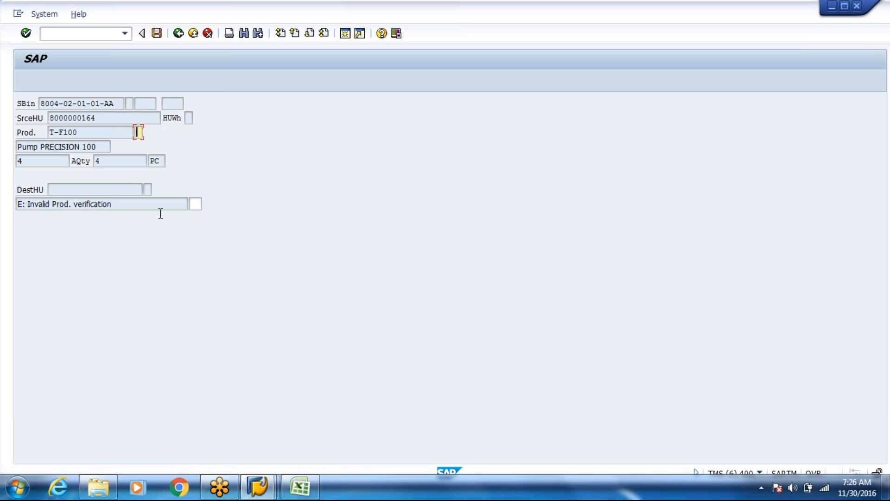
# Switch to the other warehouse task confirmation session and examine its open warehouse order for T-F100
pyautogui.click(263, 491)
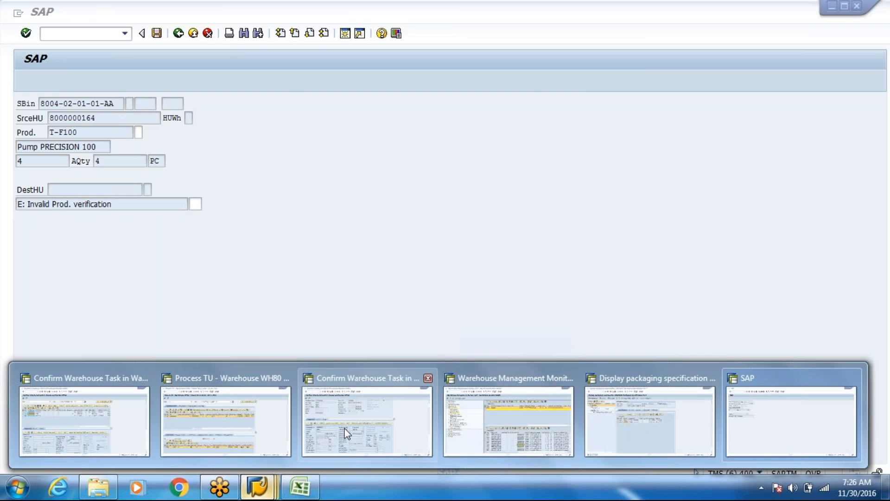
pyautogui.click(345, 434)
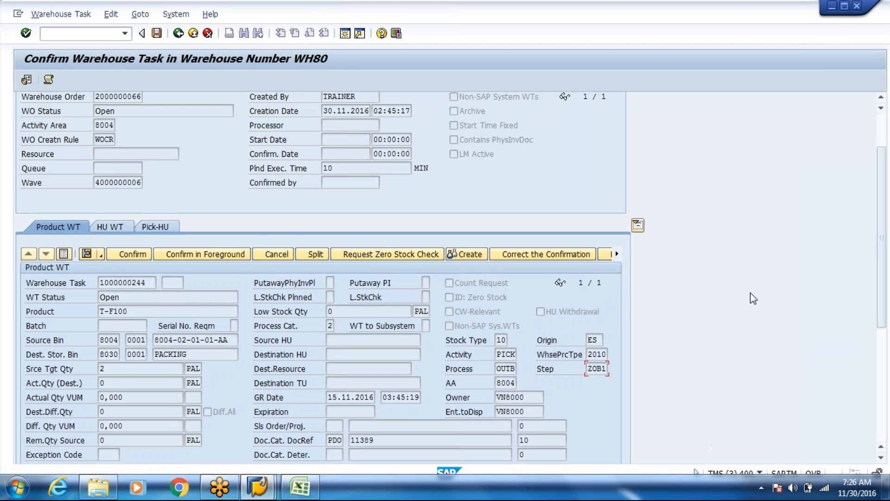
pyautogui.scroll(3, 884, 233)
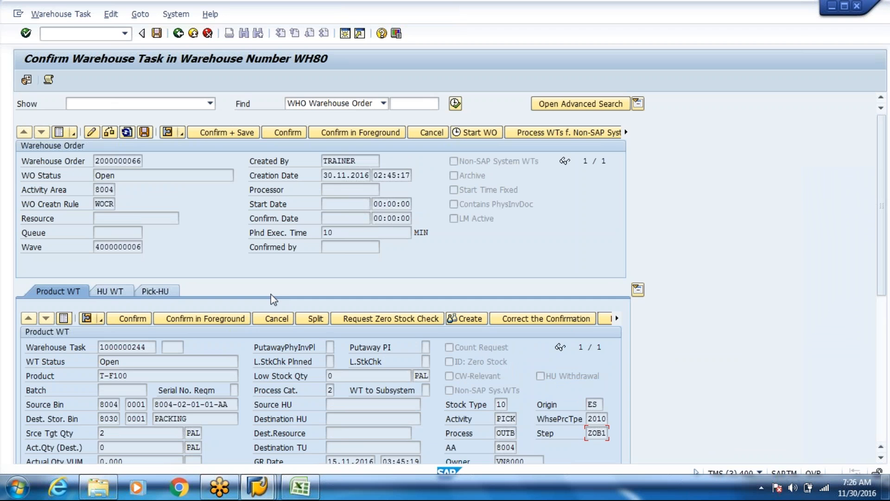
# Cancel the open warehouse order for 2 PAL of T-F100, and leave its confirmation screen and the RF picking screen
pyautogui.click(235, 130)
pyautogui.click(178, 33)
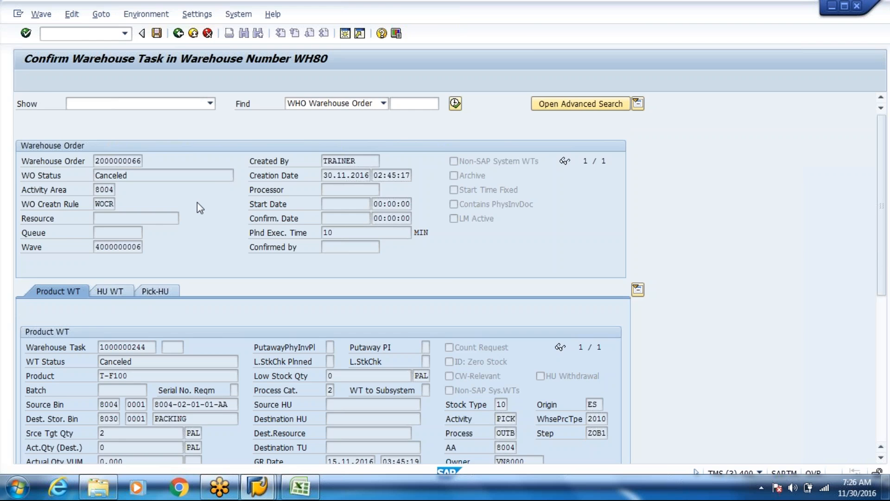
pyautogui.click(196, 37)
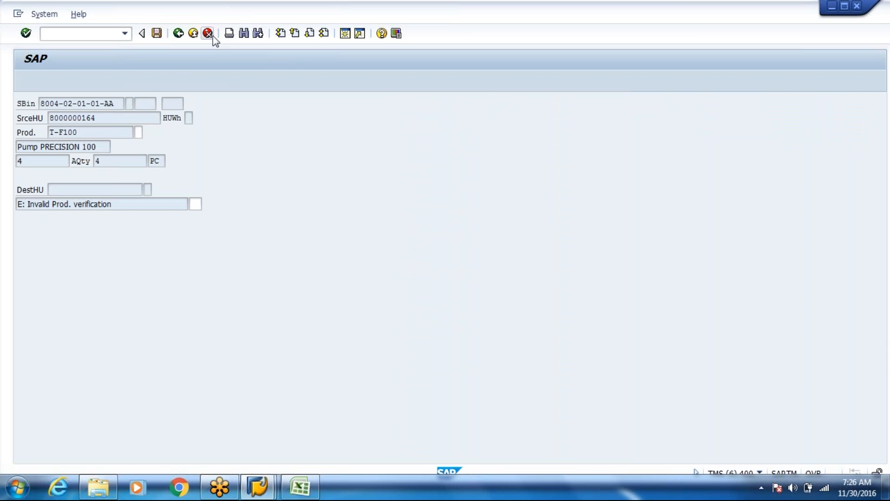
pyautogui.click(212, 35)
pyautogui.click(213, 35)
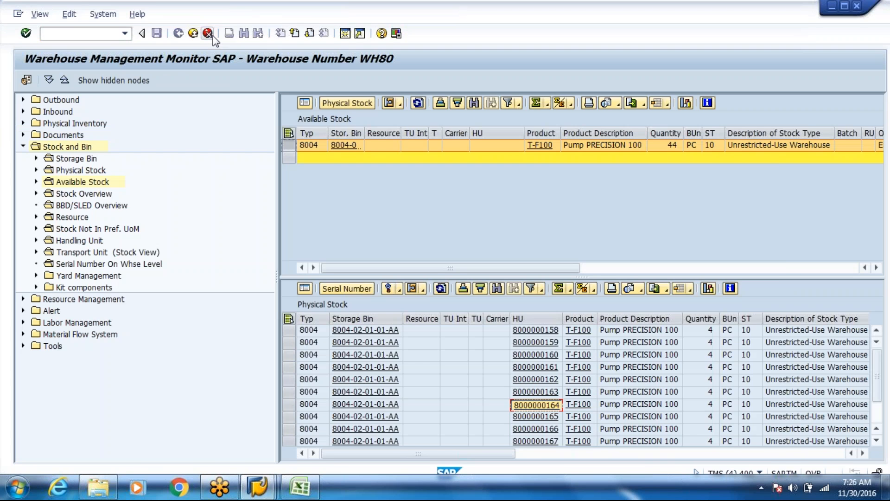
pyautogui.hotkey('alt', 'Tab')
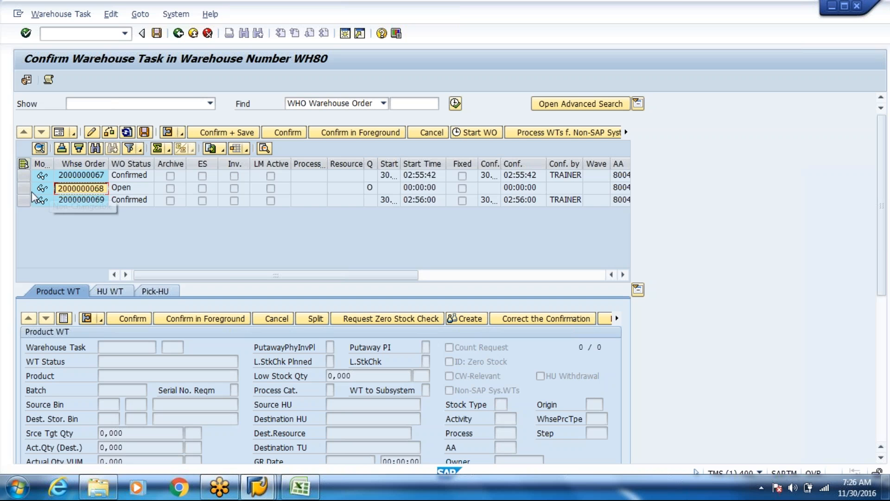
pyautogui.click(29, 189)
pyautogui.click(350, 131)
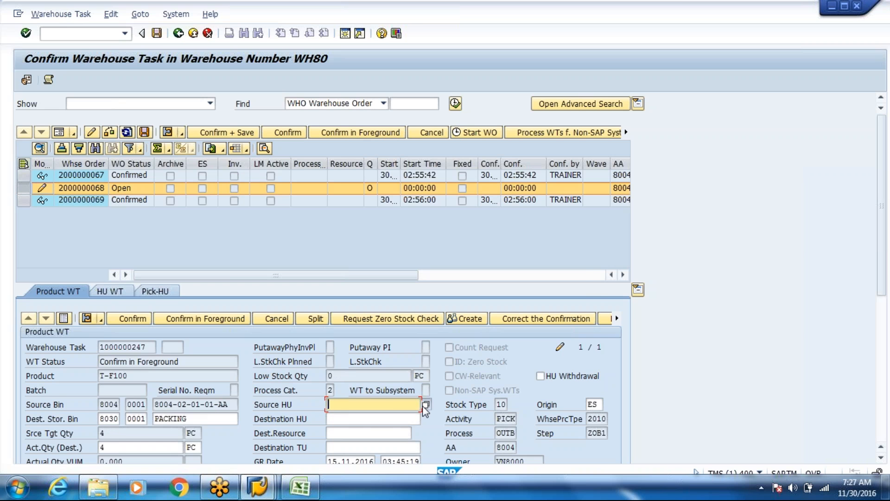
pyautogui.click(425, 403)
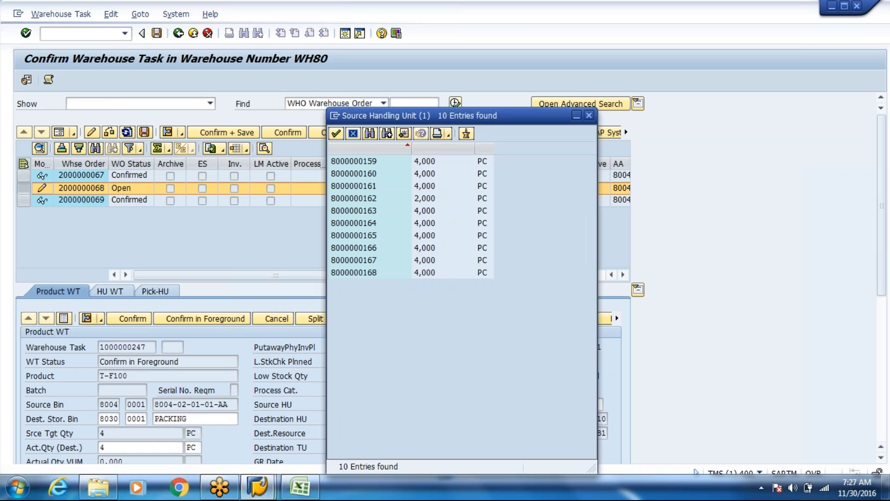
pyautogui.doubleClick(353, 235)
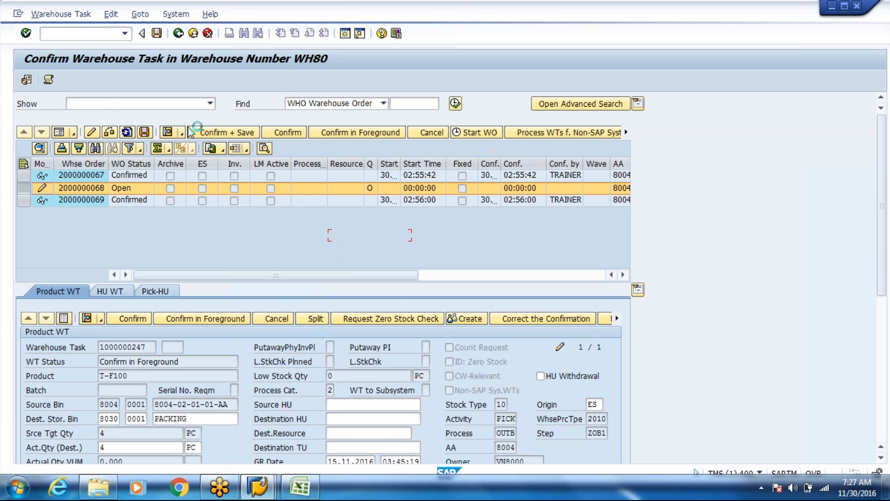
pyautogui.click(217, 133)
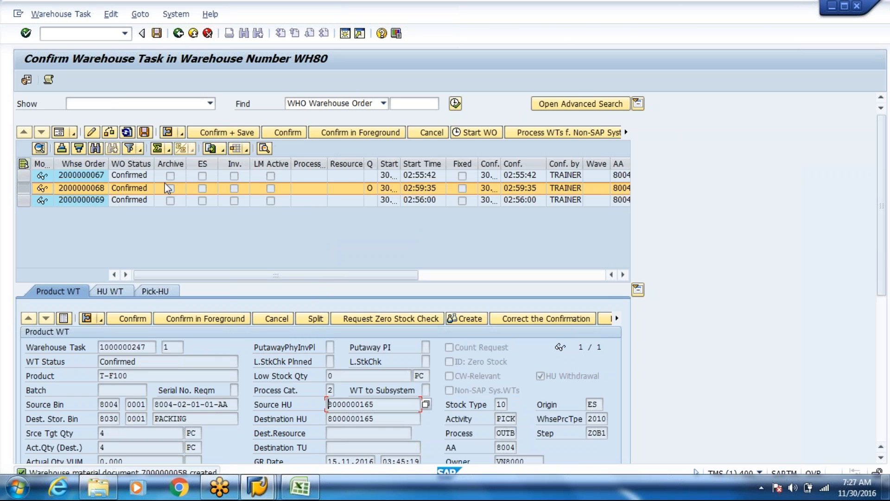
# Leave the warehouse task confirmation and start the packing work center in a new session with /o/scwm/pack
pyautogui.click(178, 35)
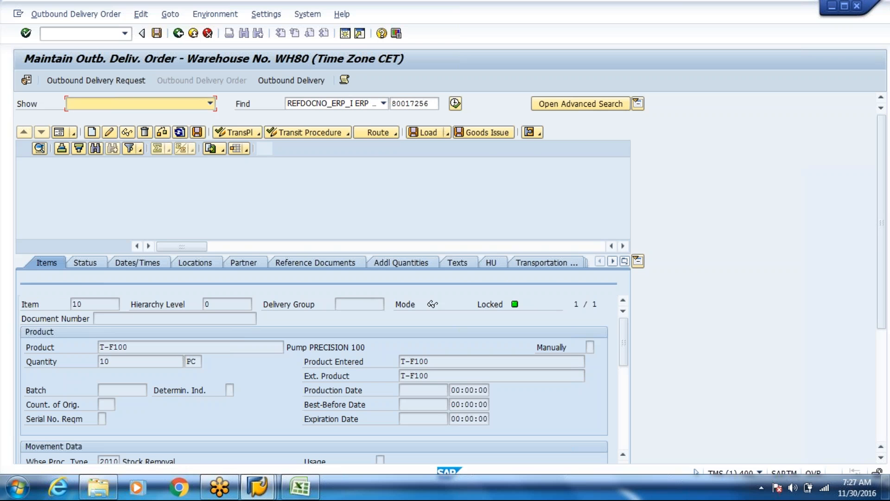
pyautogui.write('/o/scwm/')
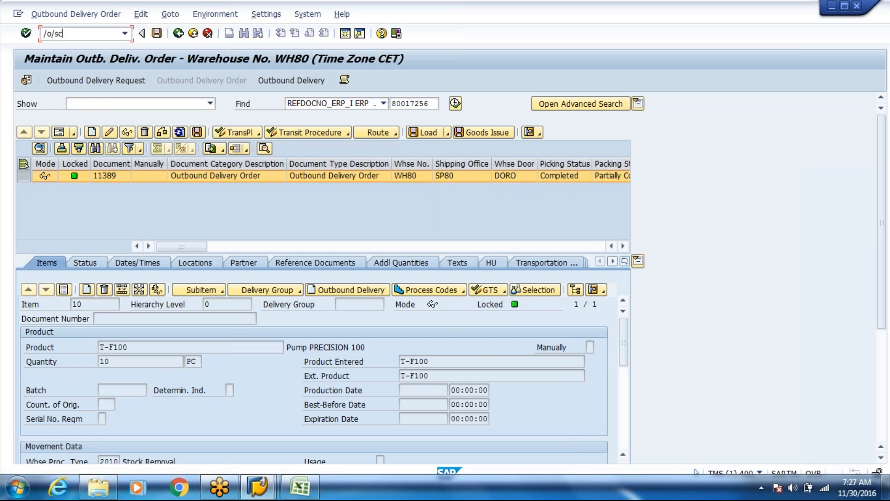
pyautogui.write('pack')
pyautogui.press('Return')
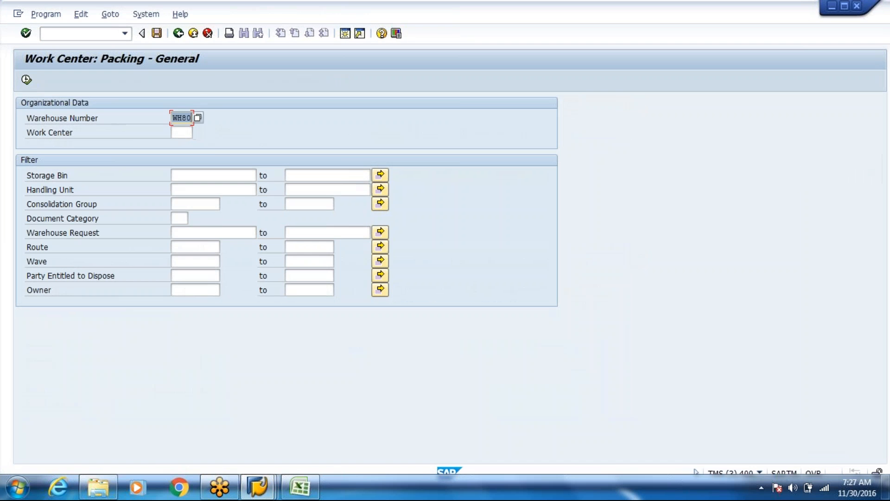
# Open work center ZPAC (Outbound Packing) for warehouse WH80
pyautogui.click(174, 133)
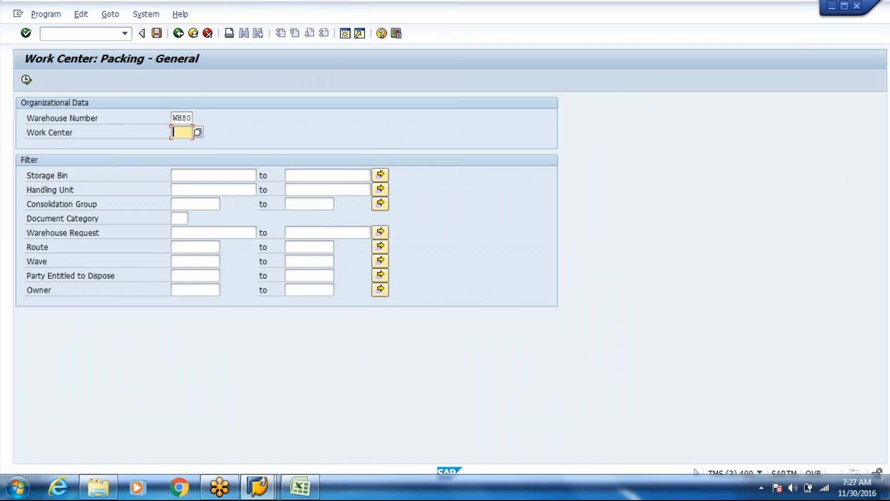
pyautogui.click(202, 132)
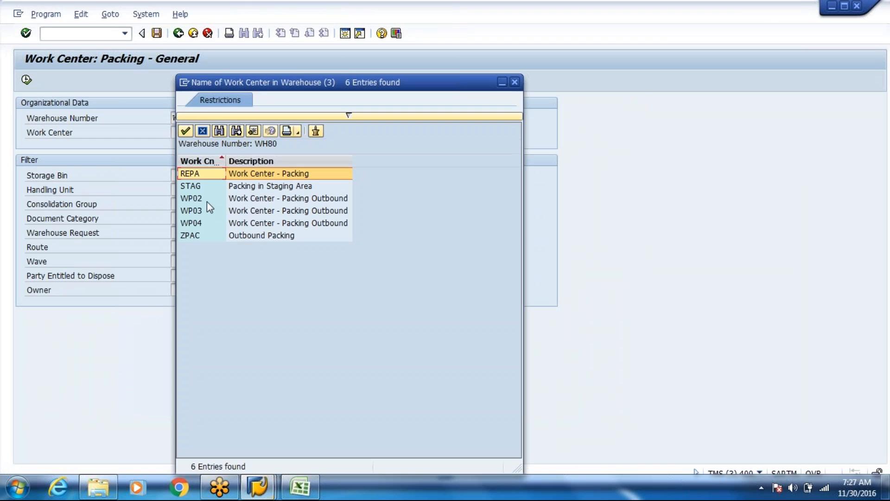
pyautogui.click(204, 234)
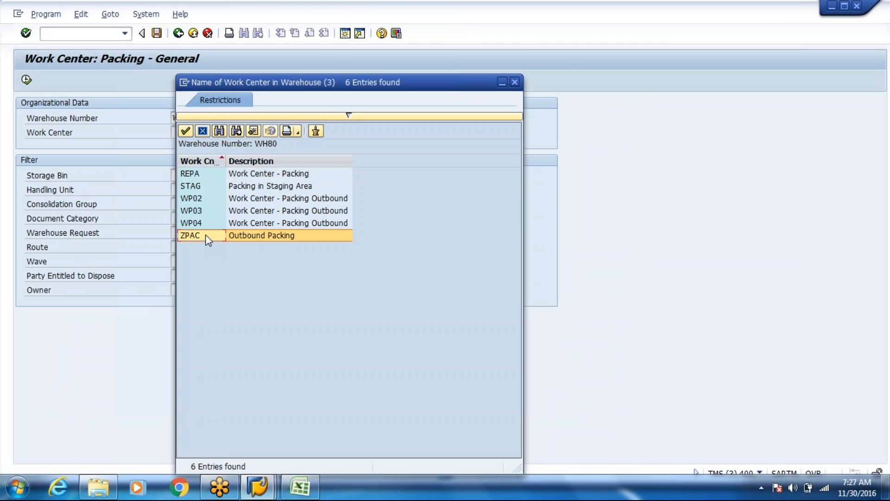
pyautogui.doubleClick(205, 235)
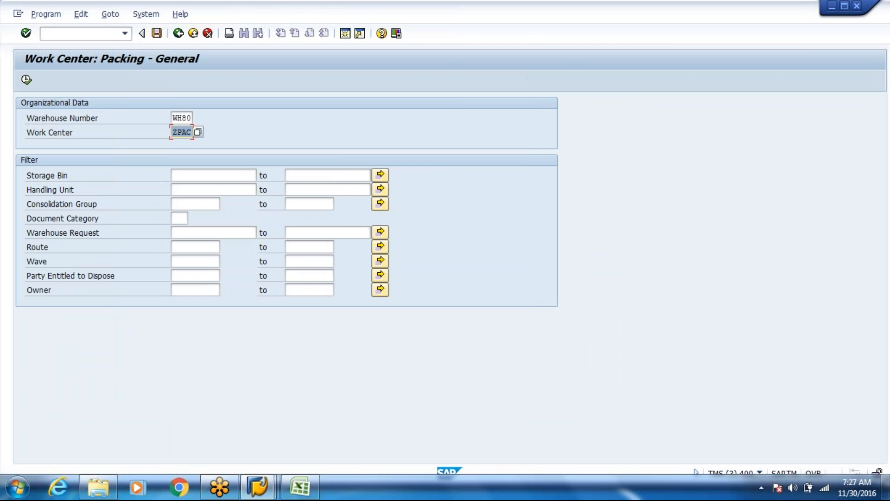
pyautogui.click(27, 80)
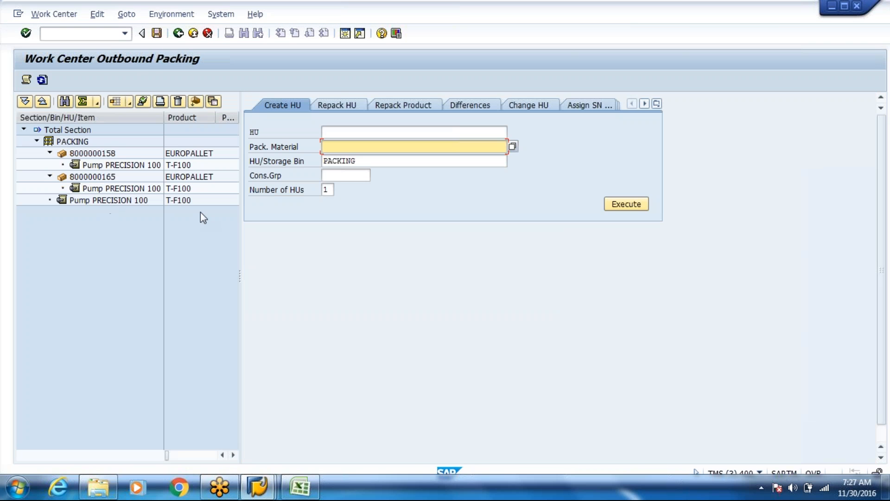
pyautogui.moveTo(240, 274); pyautogui.dragTo(342, 248)
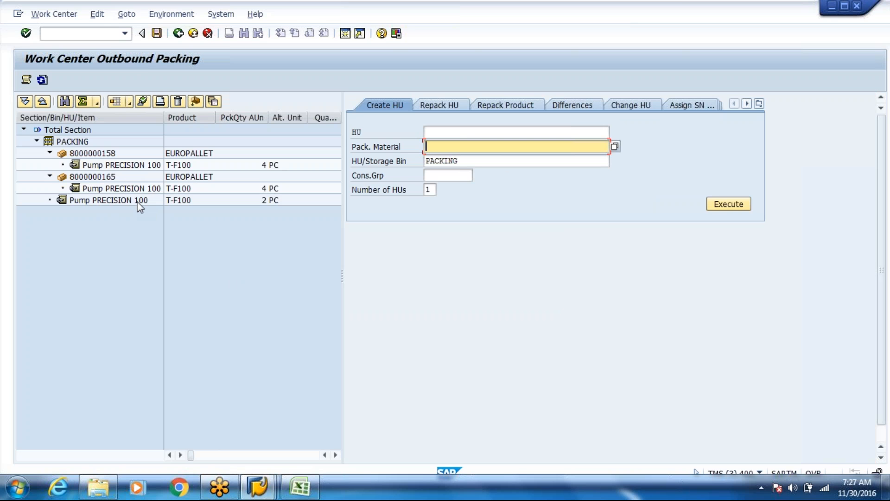
pyautogui.click(107, 156)
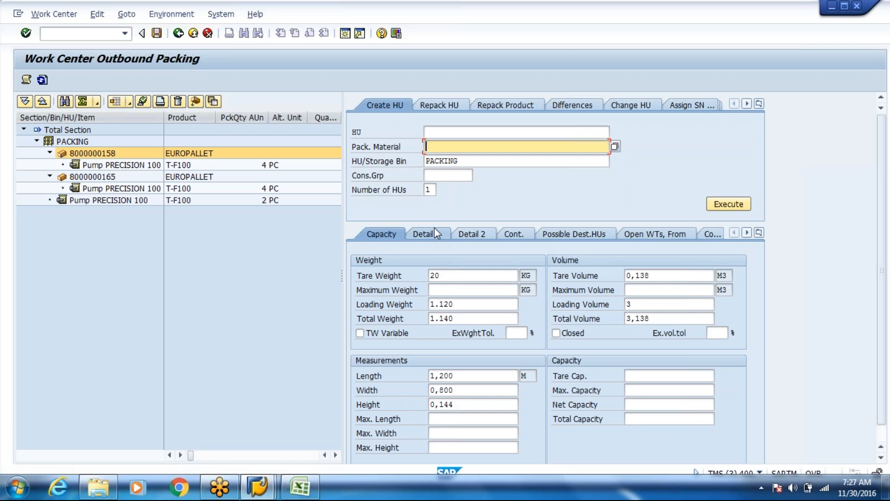
pyautogui.click(436, 233)
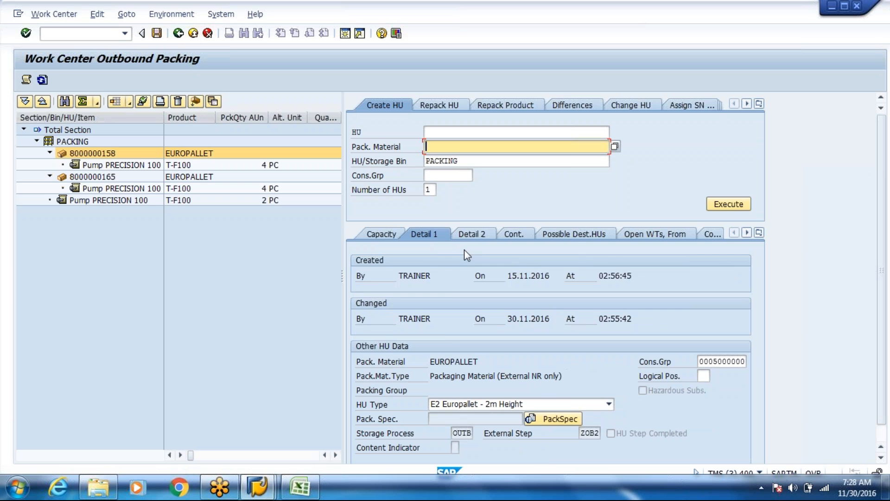
pyautogui.click(461, 434)
pyautogui.moveTo(578, 432); pyautogui.dragTo(607, 437)
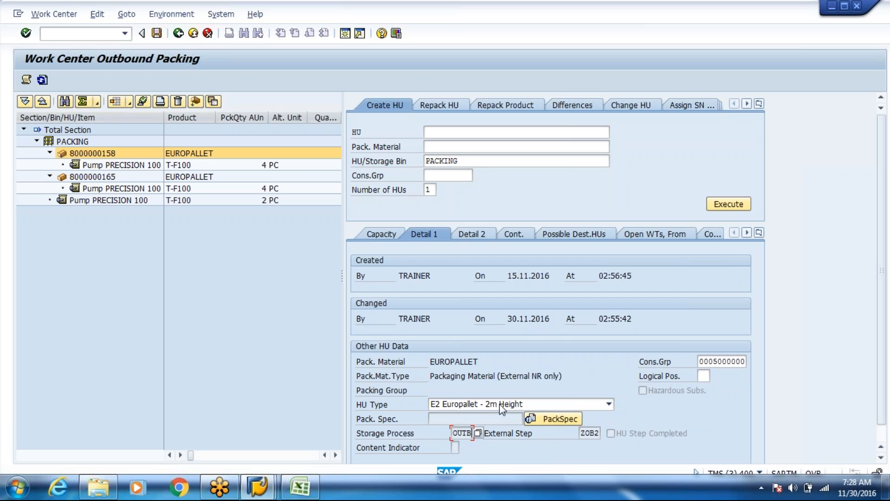
pyautogui.click(138, 189)
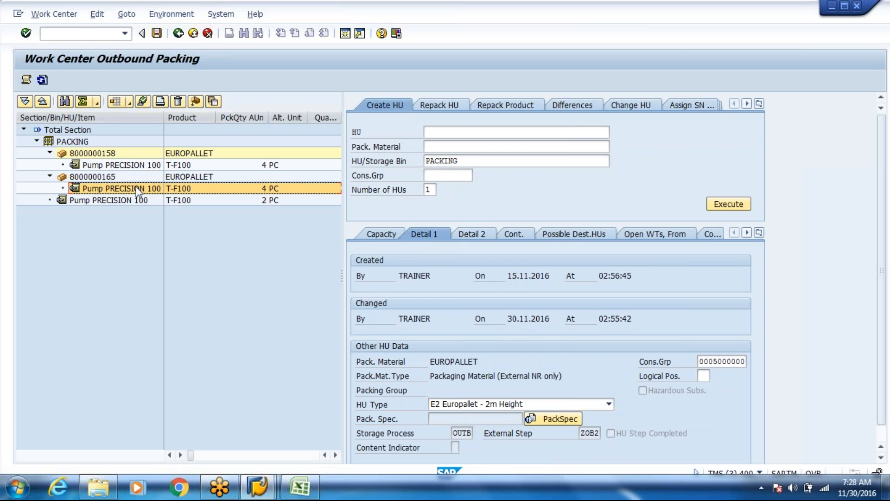
pyautogui.click(139, 178)
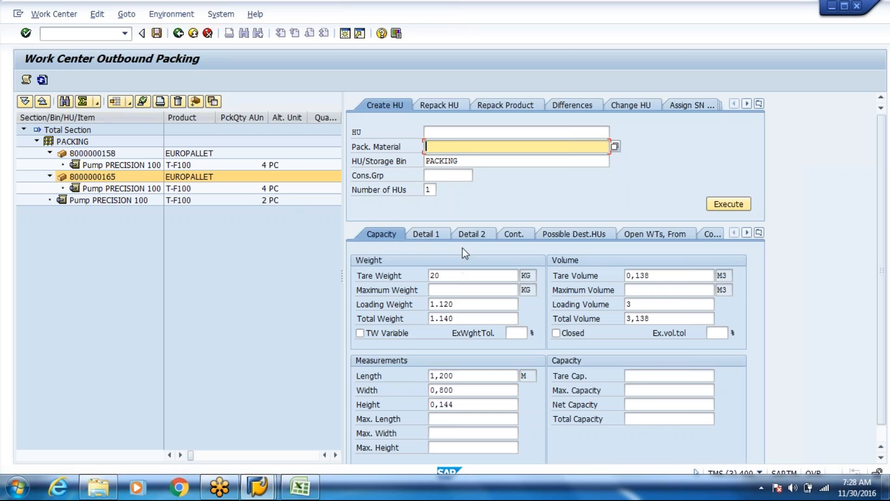
pyautogui.click(425, 233)
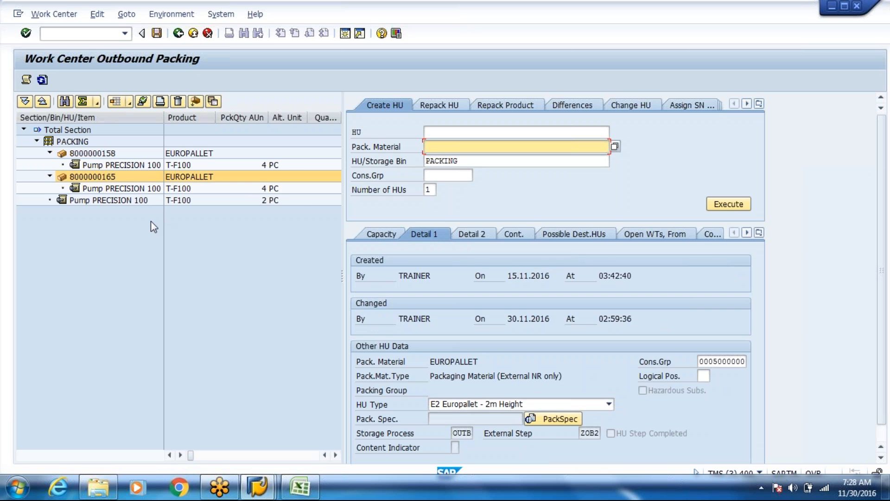
pyautogui.click(115, 201)
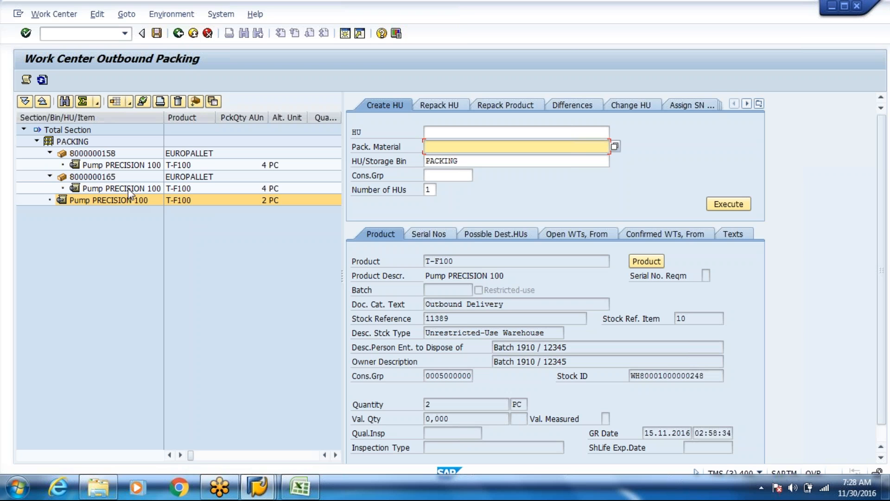
pyautogui.click(102, 176)
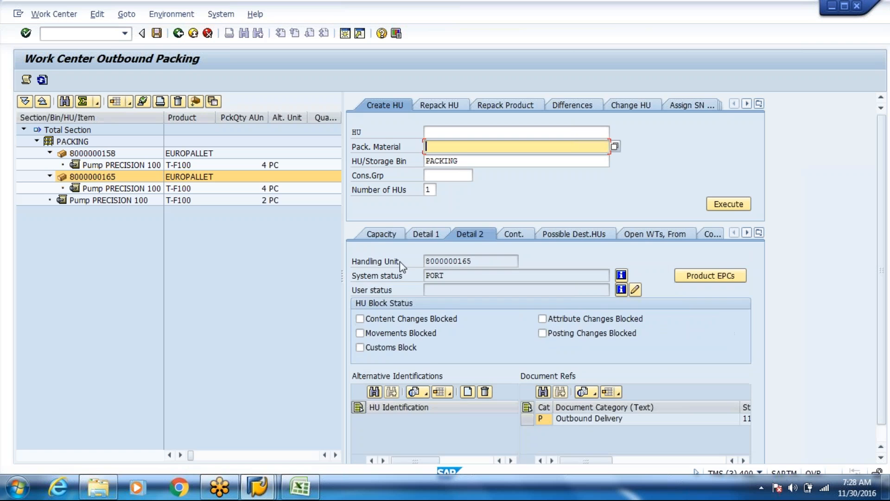
pyautogui.click(414, 232)
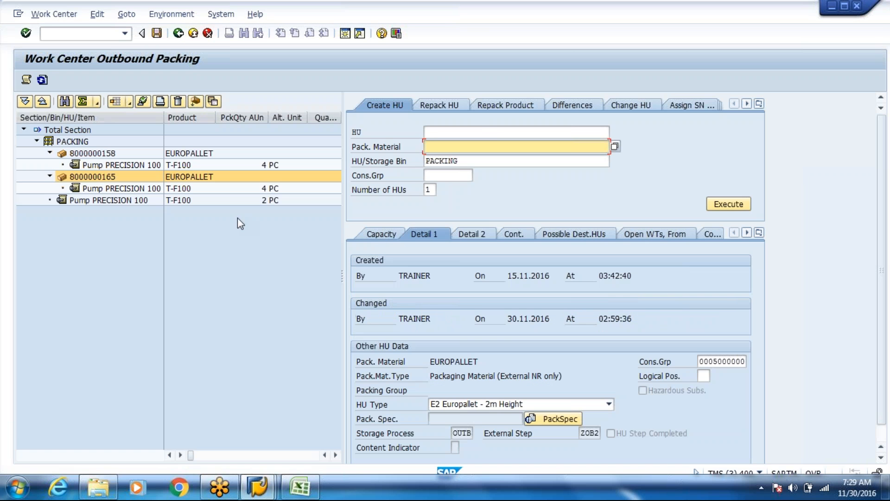
# Create one new handling unit with packaging material EUROPALLET in storage bin PACKING
pyautogui.click(115, 204)
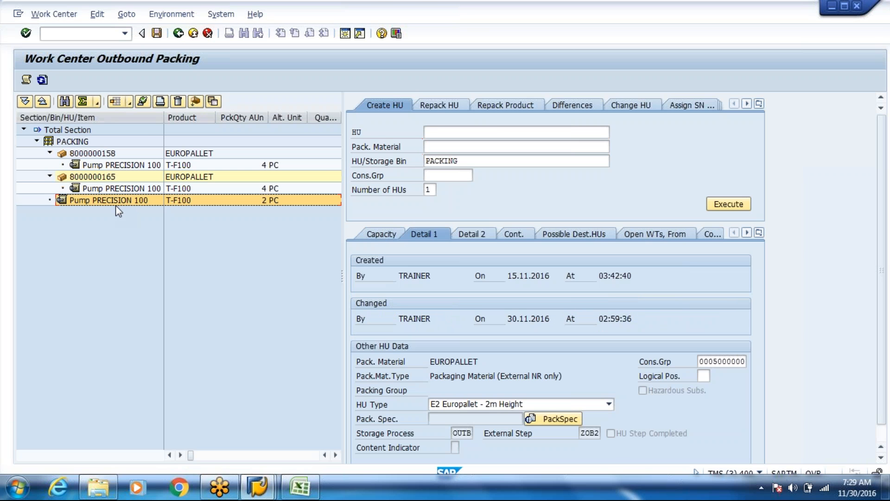
pyautogui.moveTo(117, 205); pyautogui.dragTo(317, 180)
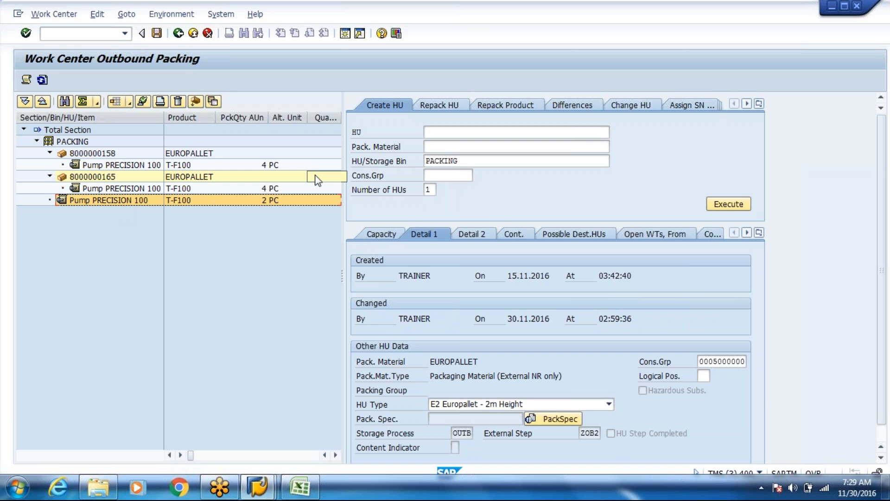
pyautogui.click(443, 148)
pyautogui.click(444, 148)
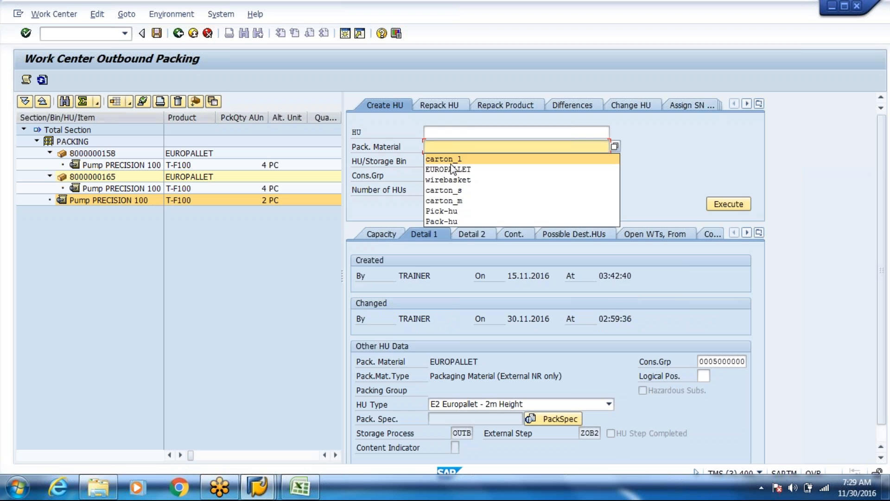
pyautogui.click(448, 168)
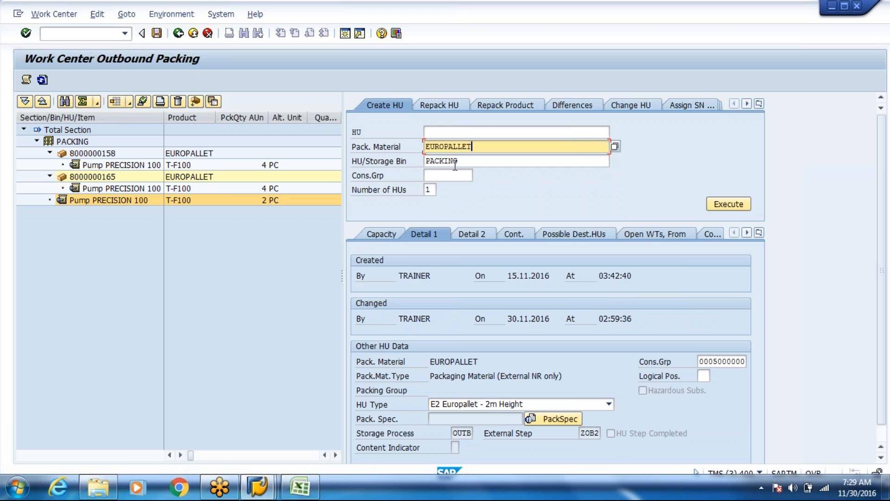
pyautogui.click(736, 207)
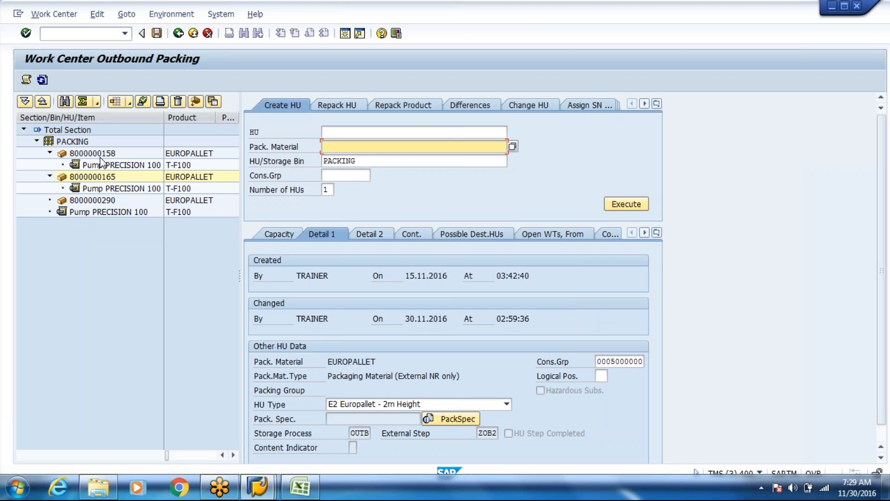
pyautogui.click(101, 200)
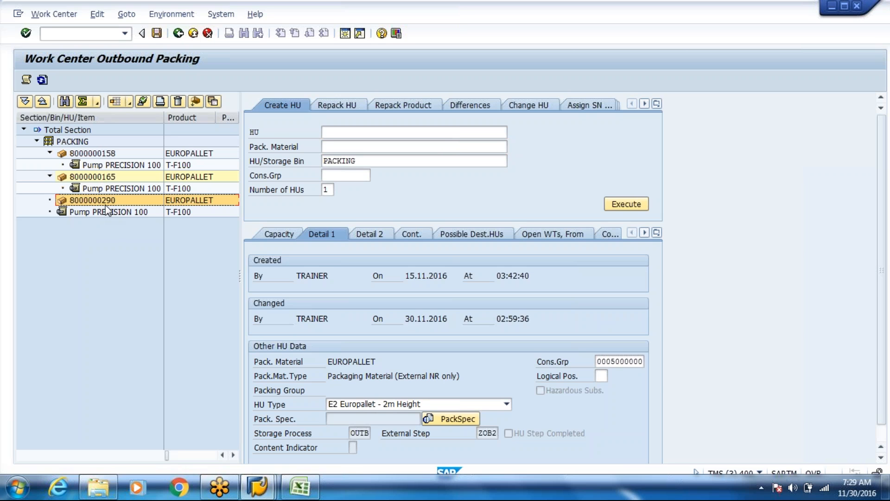
pyautogui.click(106, 212)
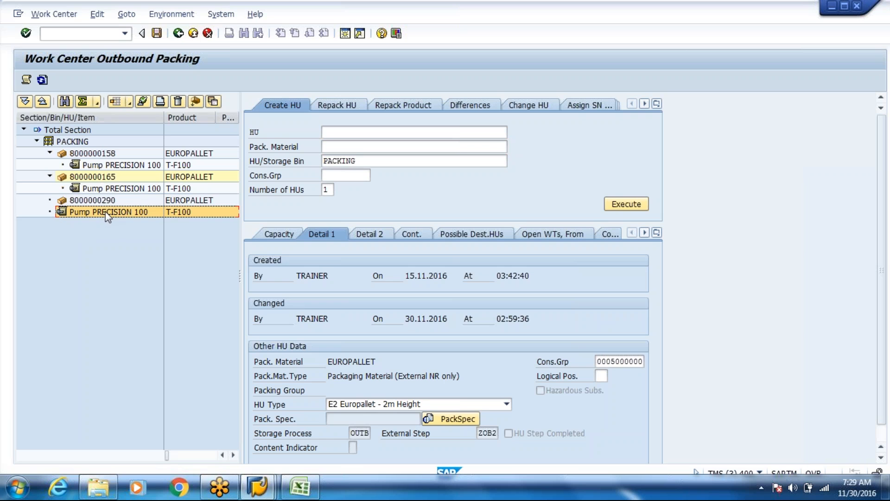
pyautogui.moveTo(62, 212); pyautogui.dragTo(61, 176)
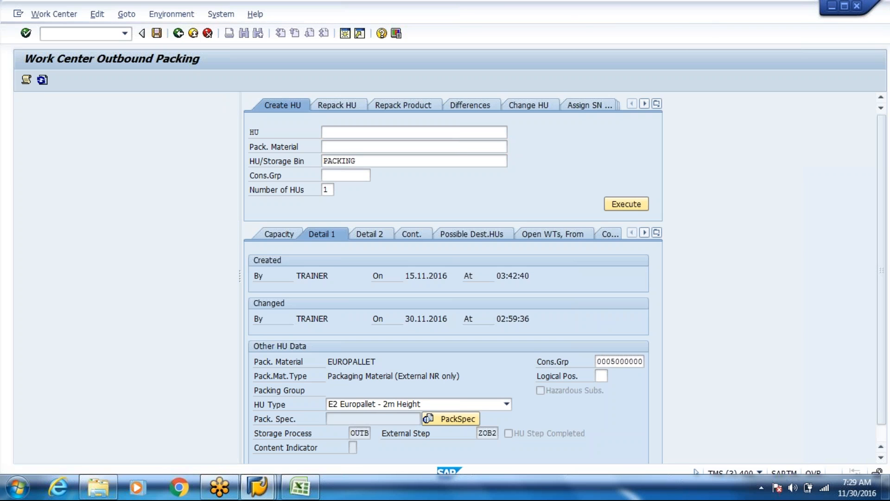
pyautogui.click(88, 177)
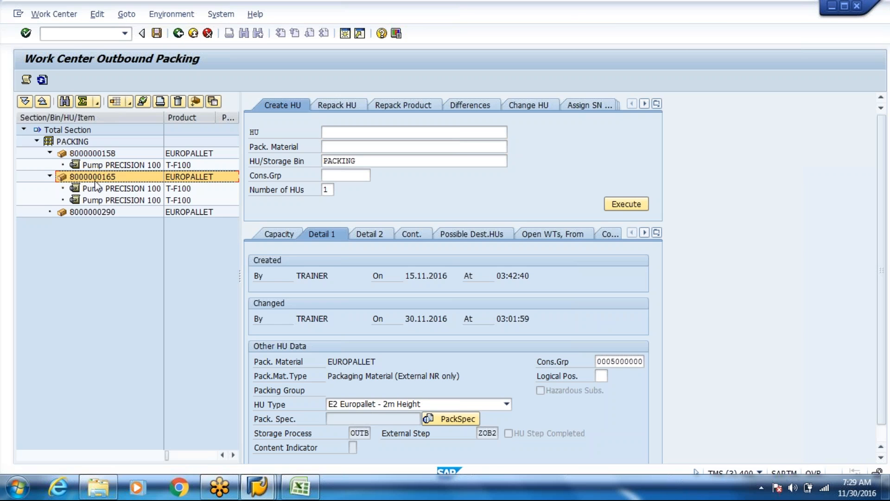
pyautogui.moveTo(94, 200)
pyautogui.mouseDown()
pyautogui.moveTo(95, 191)
pyautogui.moveTo(89, 220)
pyautogui.moveTo(97, 184)
pyautogui.moveTo(98, 208)
pyautogui.mouseUp()
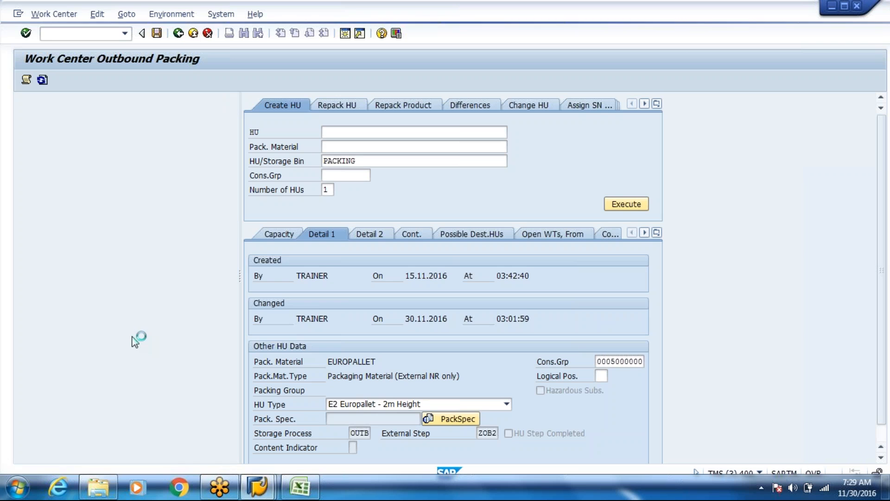
# Widen the packing overview and examine the quantities, units and packaging materials of the three handling units and their items
pyautogui.click(233, 455)
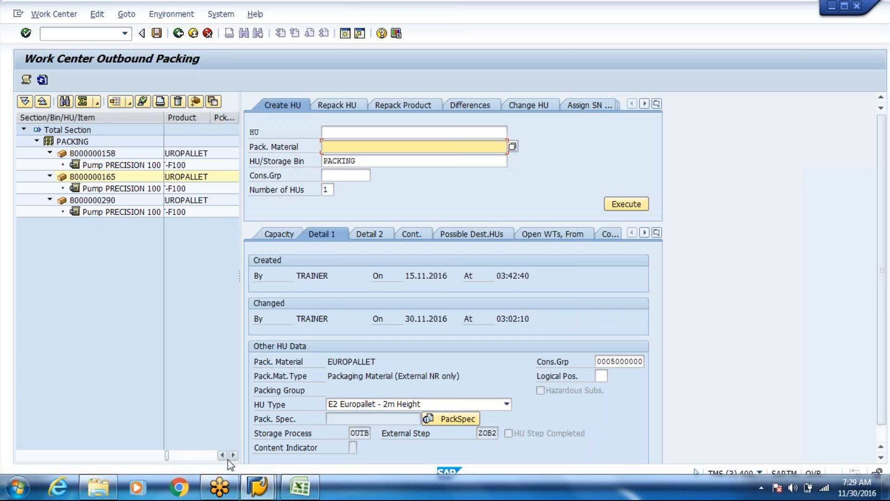
pyautogui.click(231, 457)
pyautogui.click(231, 457)
pyautogui.click(231, 457)
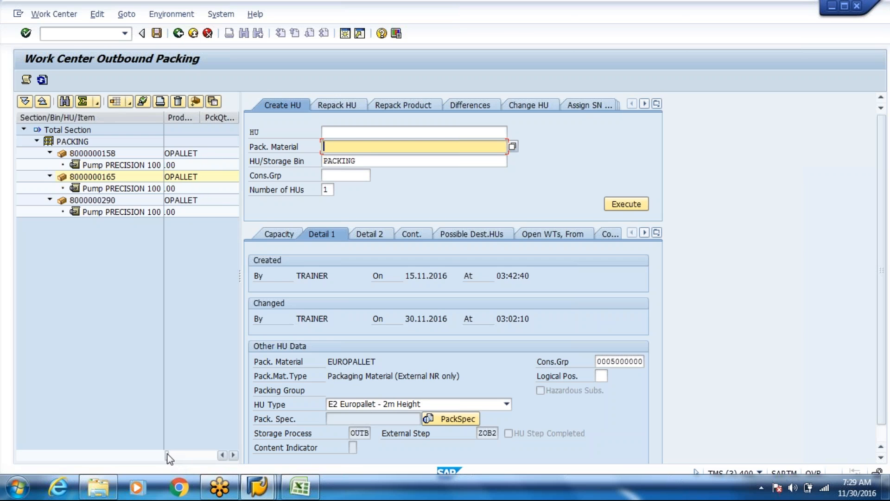
pyautogui.moveTo(168, 457)
pyautogui.mouseDown()
pyautogui.moveTo(185, 454)
pyautogui.moveTo(173, 452)
pyautogui.mouseUp()
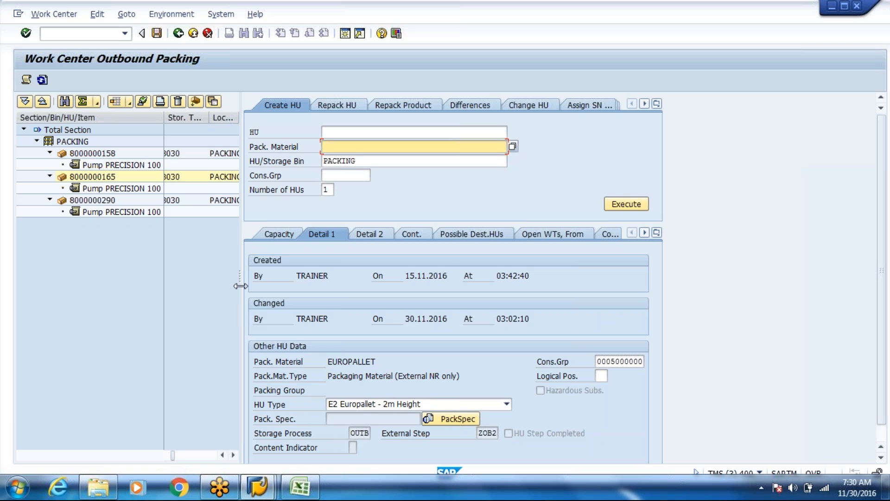
pyautogui.moveTo(240, 283); pyautogui.dragTo(316, 284)
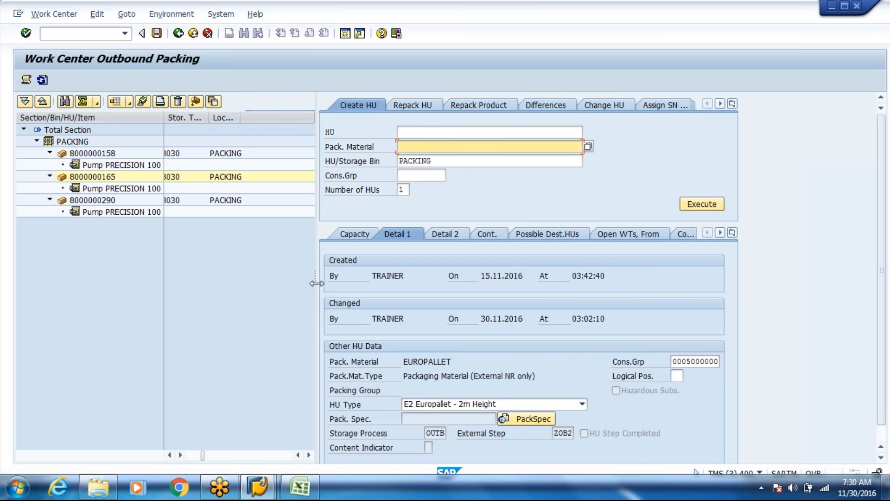
pyautogui.click(170, 457)
pyautogui.click(170, 457)
pyautogui.click(169, 457)
pyautogui.click(170, 457)
pyautogui.click(170, 457)
pyautogui.click(170, 457)
pyautogui.click(170, 457)
pyautogui.click(170, 457)
pyautogui.click(169, 455)
pyautogui.click(170, 456)
pyautogui.click(169, 456)
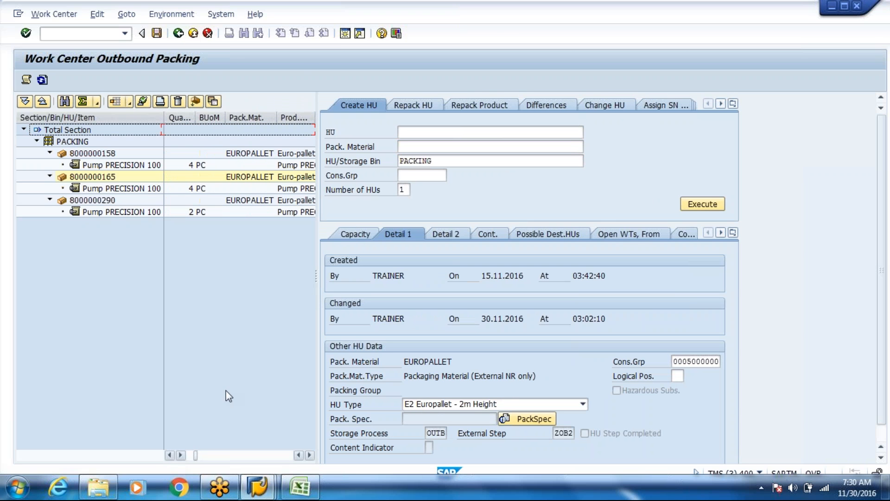
# Create one new handling unit with packaging material CARTON_L in storage bin PACKING
pyautogui.click(403, 144)
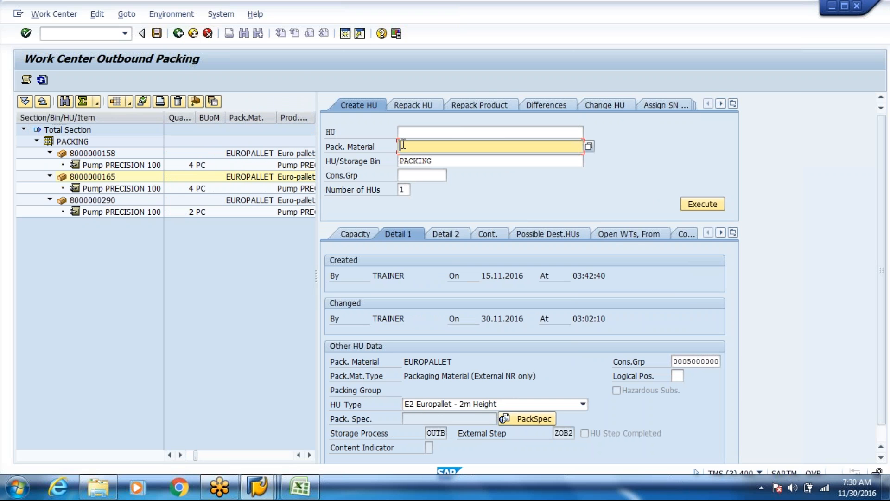
pyautogui.press('Down')
pyautogui.press('Return')
pyautogui.press('BackSpace')
pyautogui.press('BackSpace')
pyautogui.press('BackSpace')
pyautogui.press('BackSpace')
pyautogui.press('BackSpace')
pyautogui.press('BackSpace')
pyautogui.press('BackSpace')
pyautogui.press('BackSpace')
pyautogui.press('BackSpace')
pyautogui.press('BackSpace')
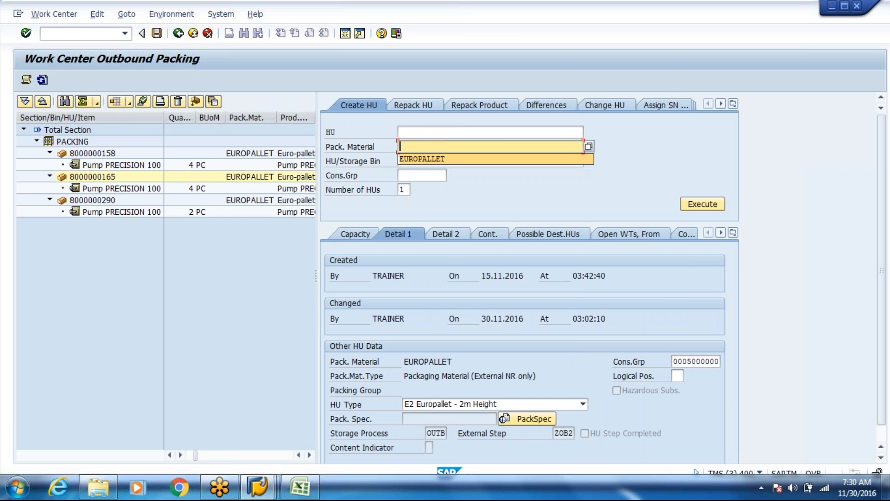
pyautogui.click(417, 169)
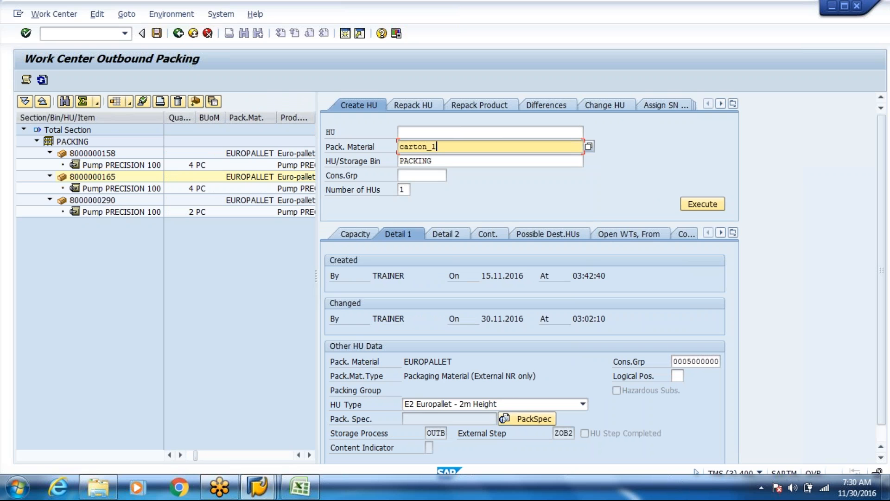
pyautogui.click(695, 205)
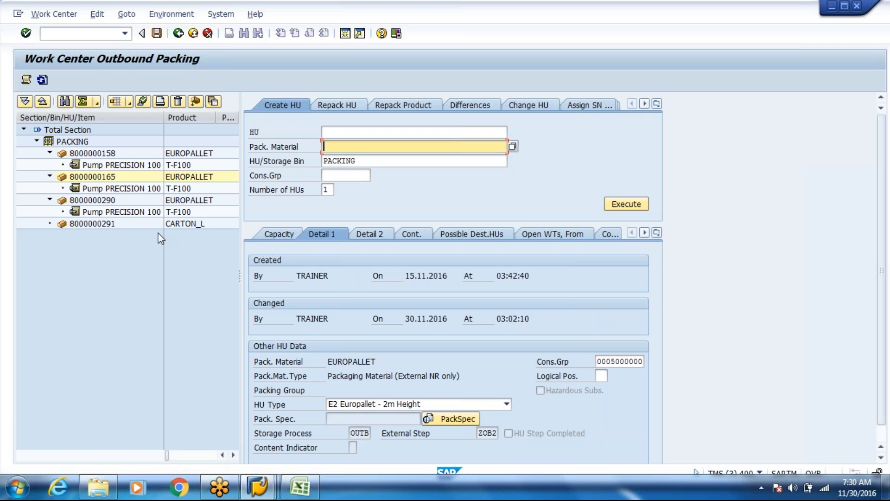
pyautogui.moveTo(110, 201); pyautogui.dragTo(104, 222)
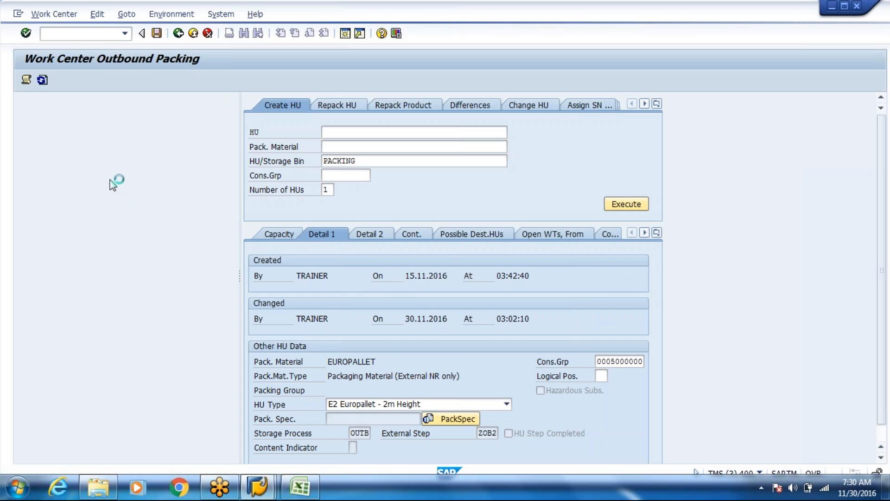
pyautogui.click(113, 176)
pyautogui.moveTo(113, 176); pyautogui.dragTo(97, 201)
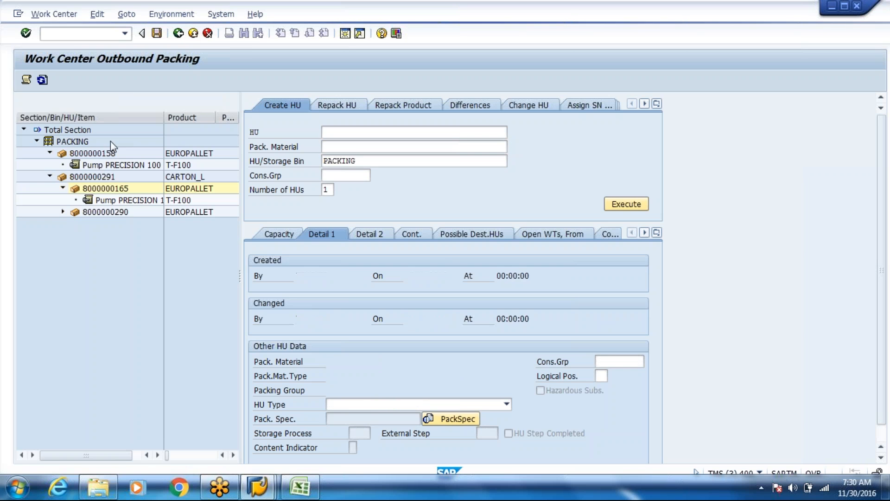
pyautogui.moveTo(98, 154); pyautogui.dragTo(98, 177)
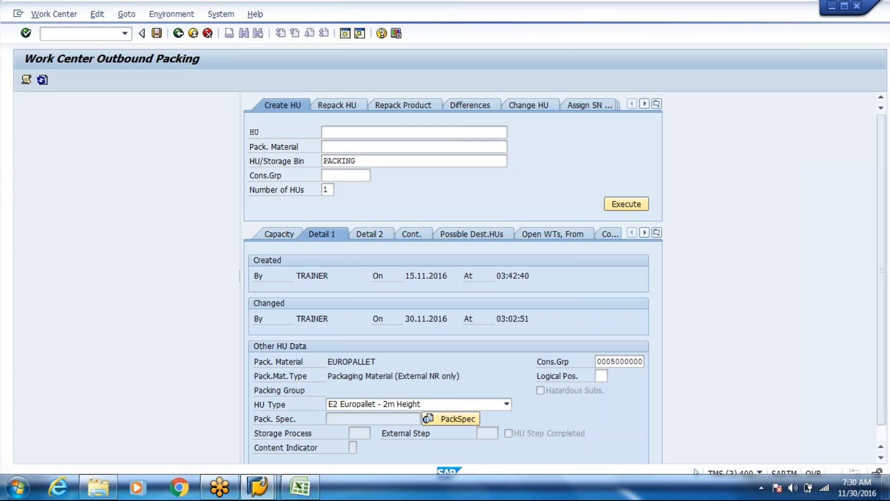
pyautogui.click(62, 176)
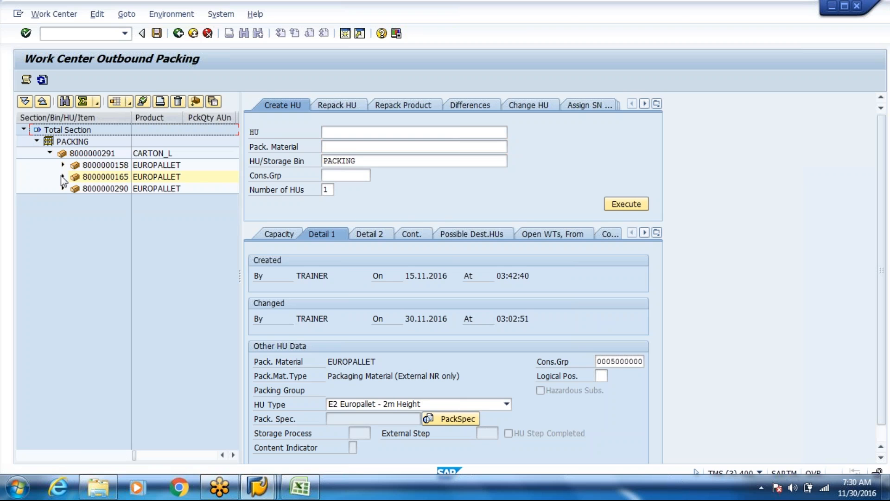
pyautogui.click(98, 155)
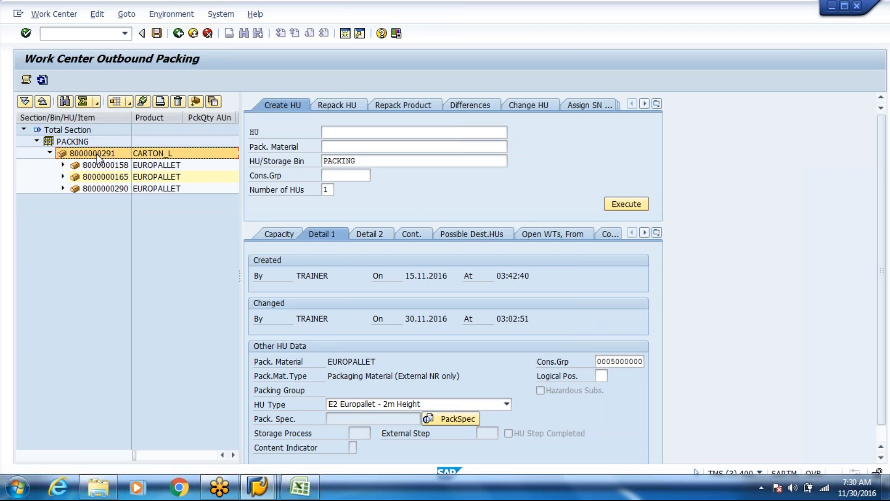
pyautogui.click(63, 176)
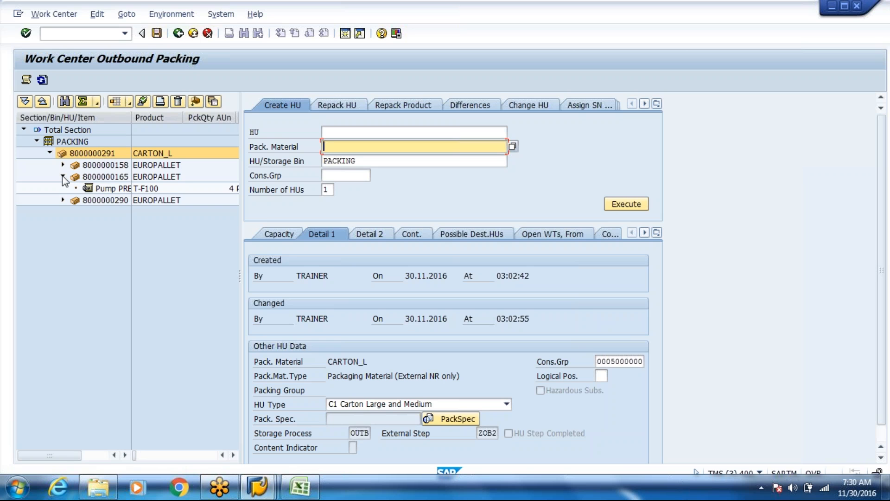
pyautogui.click(158, 33)
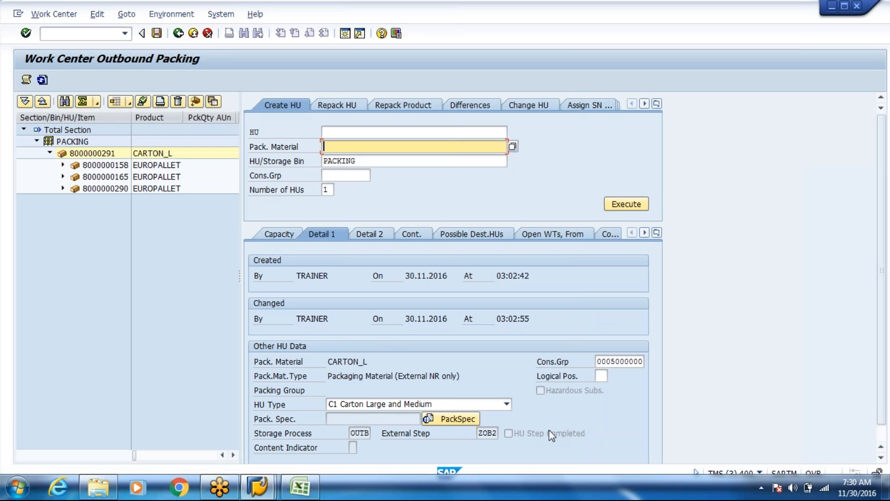
pyautogui.click(508, 435)
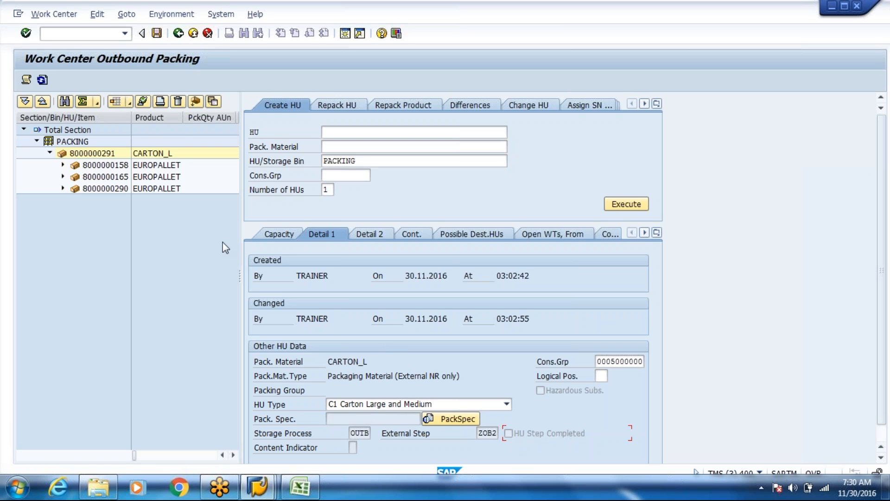
pyautogui.click(146, 104)
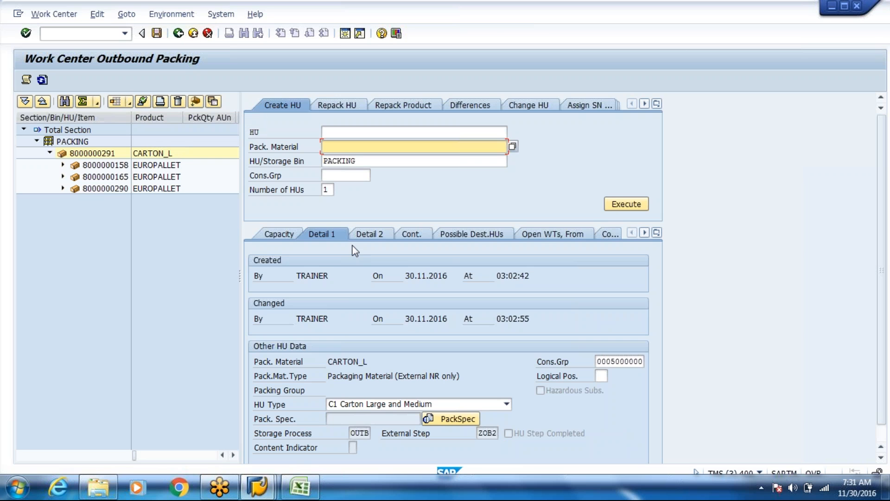
pyautogui.click(92, 153)
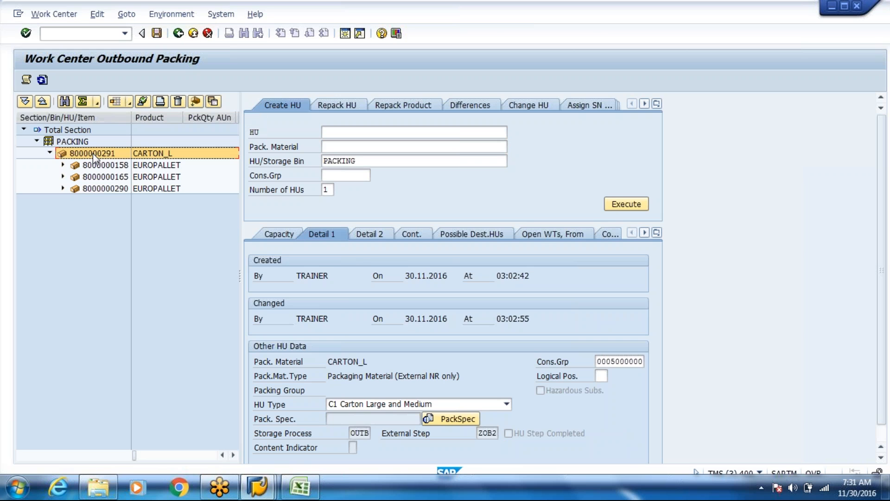
pyautogui.click(146, 103)
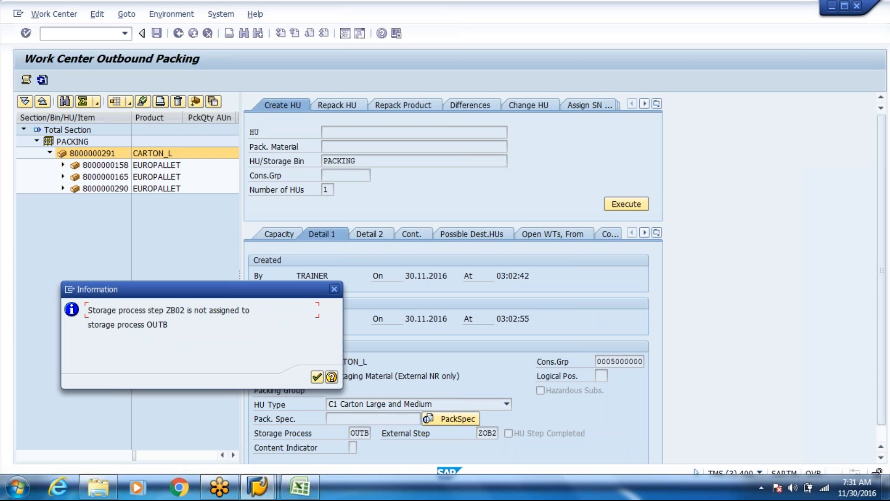
pyautogui.press('Return')
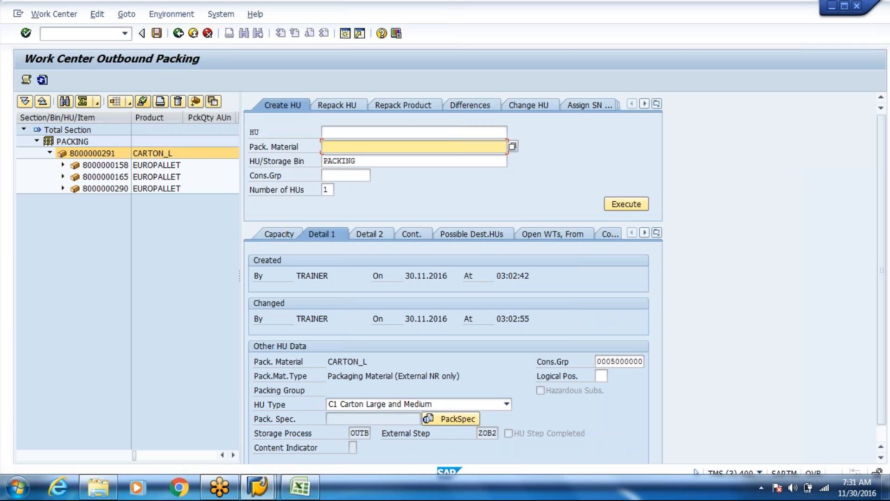
pyautogui.click(158, 31)
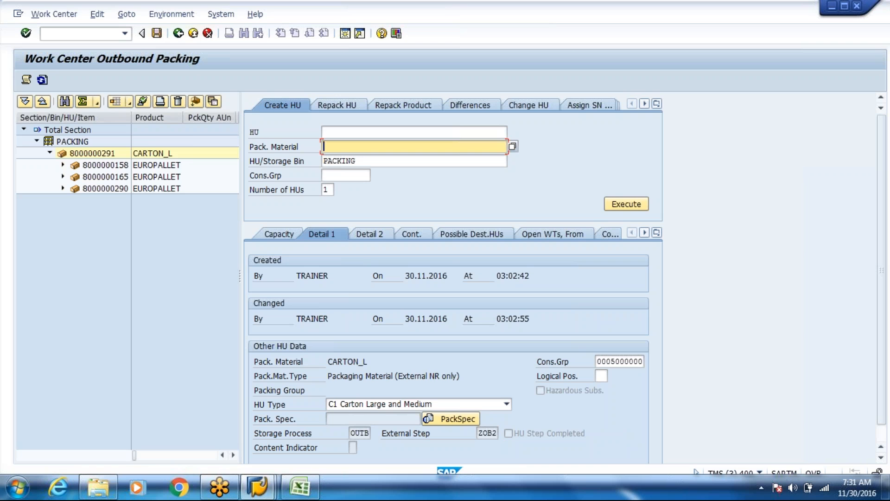
pyautogui.click(143, 103)
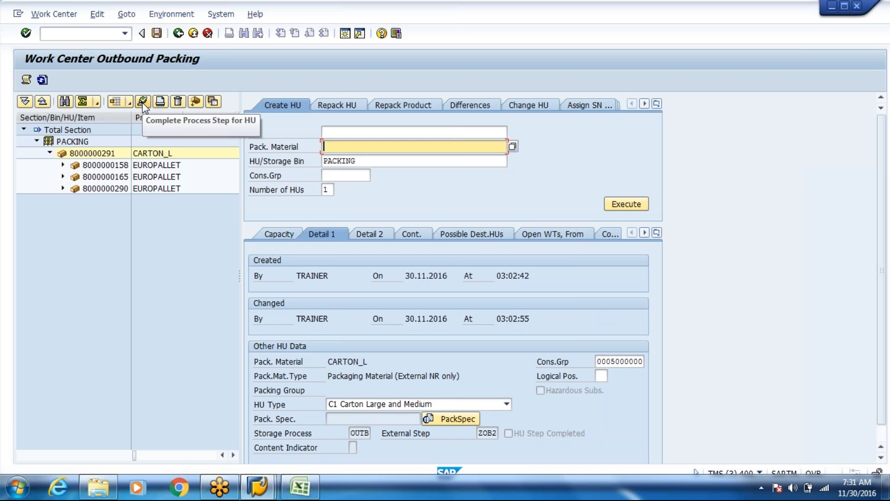
pyautogui.click(157, 35)
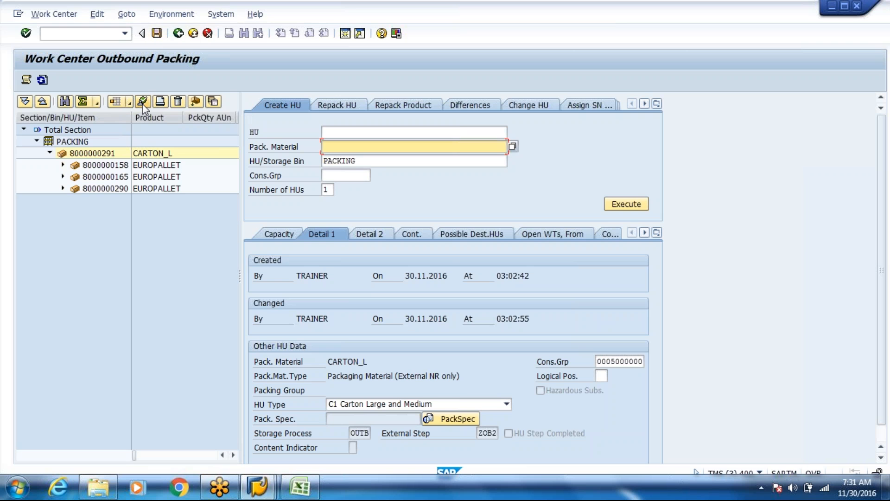
pyautogui.click(179, 39)
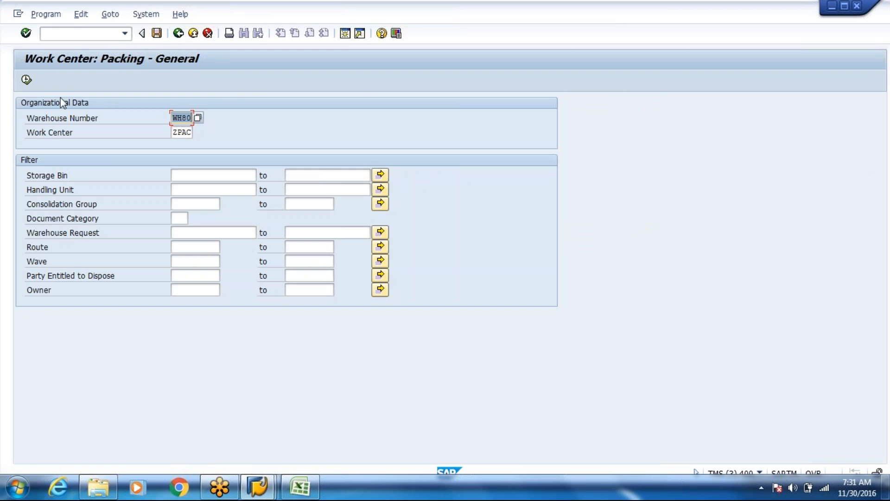
pyautogui.click(26, 79)
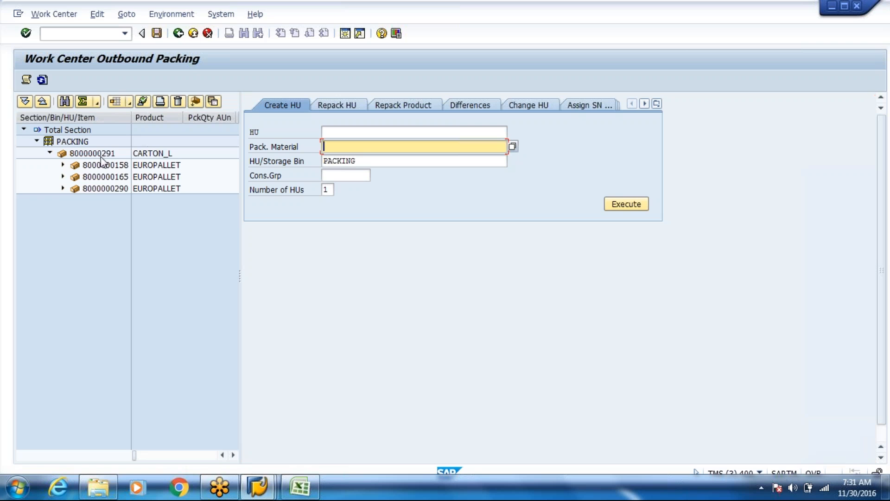
pyautogui.click(101, 155)
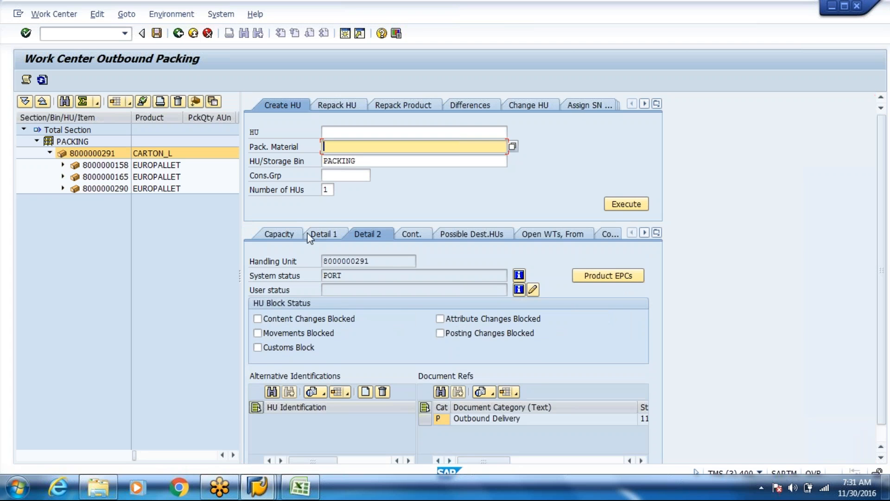
pyautogui.click(324, 234)
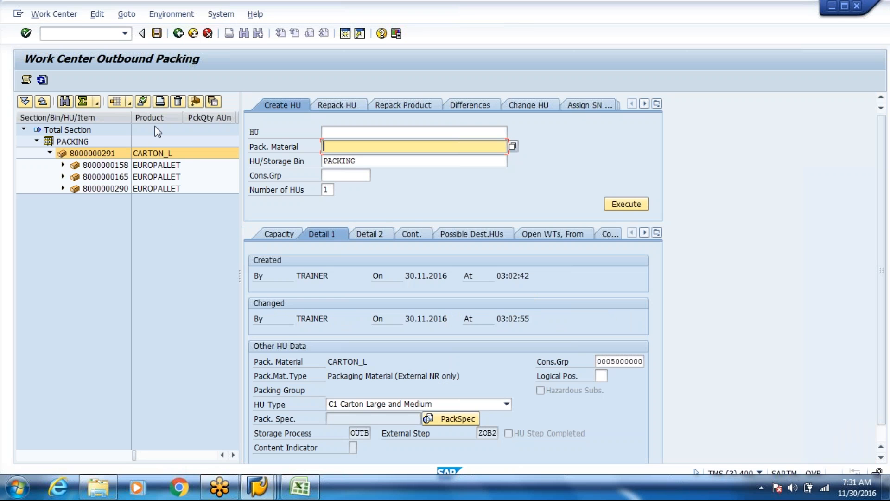
pyautogui.click(143, 102)
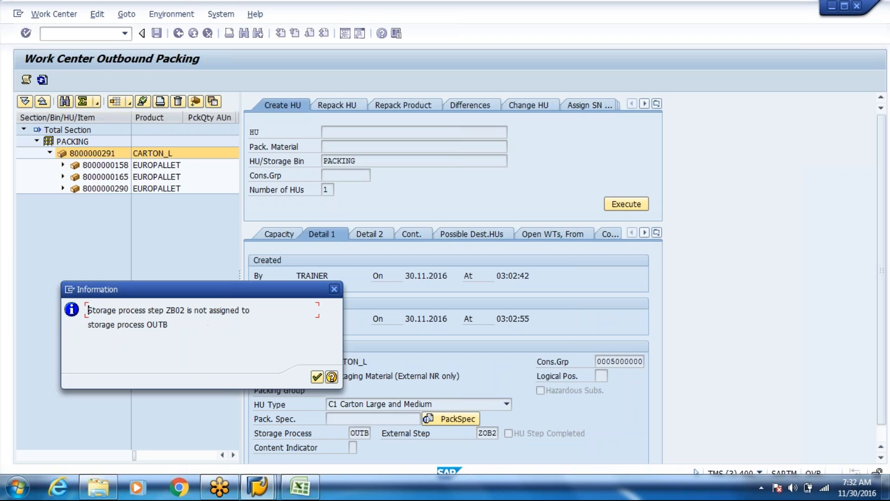
pyautogui.click(336, 289)
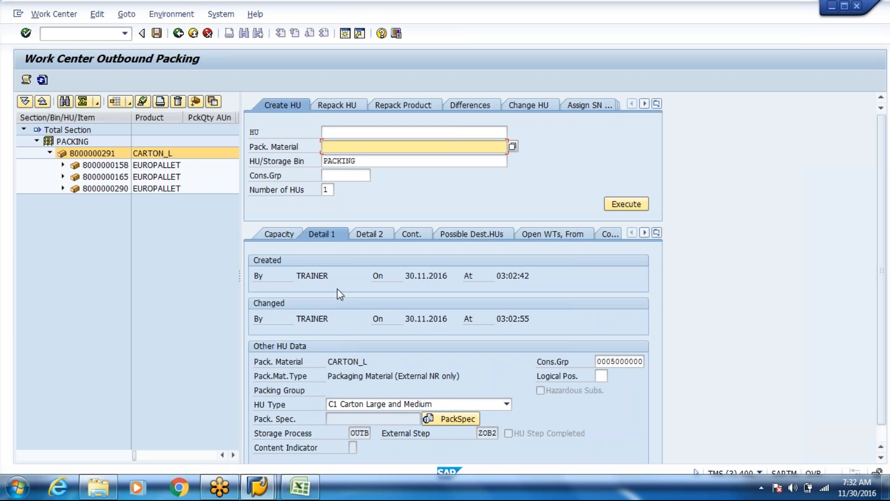
# Switch to the session displaying packaging specification 10000081 and start transaction SPRO there in place of the specification
pyautogui.click(258, 492)
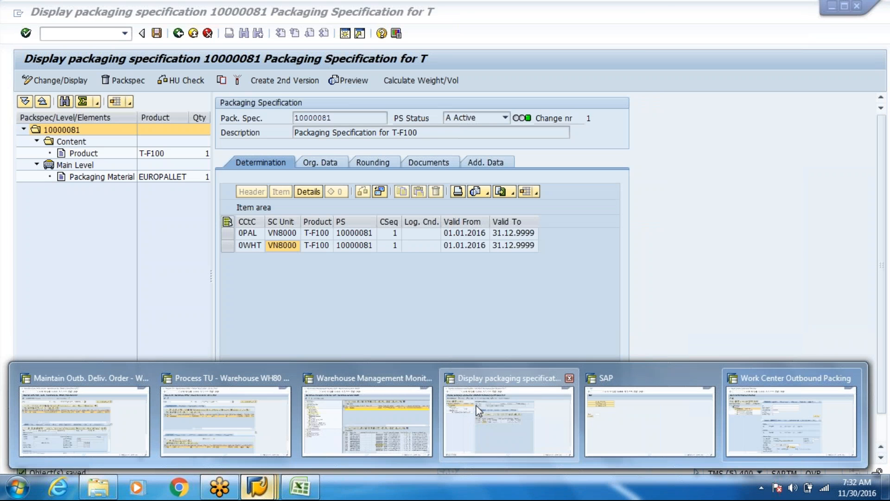
pyautogui.click(477, 411)
pyautogui.click(84, 33)
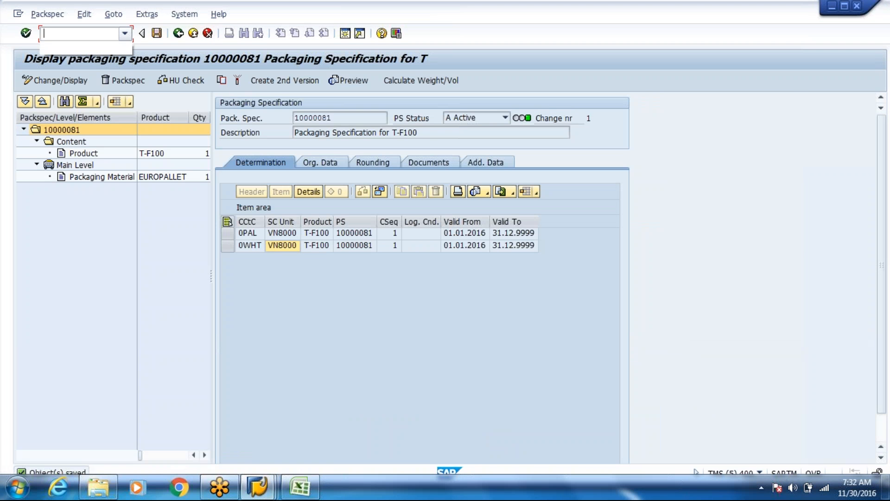
pyautogui.click(86, 34)
pyautogui.write('/n')
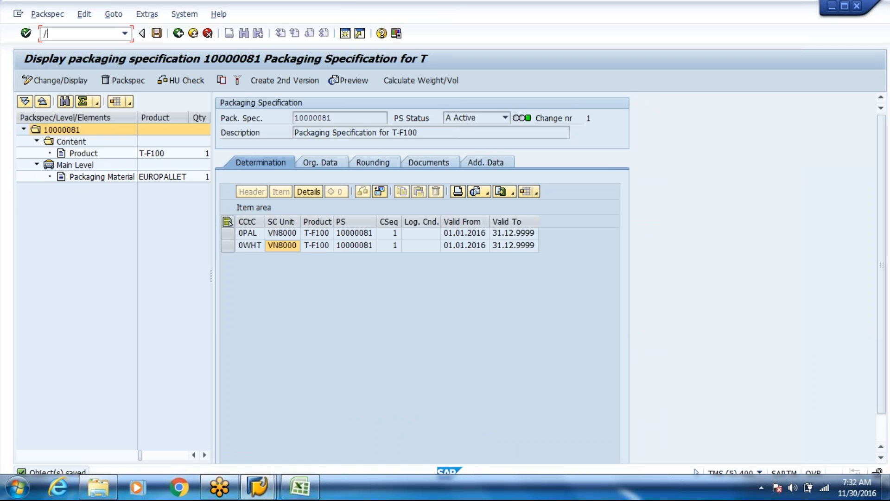
pyautogui.write('spro')
pyautogui.press('Return')
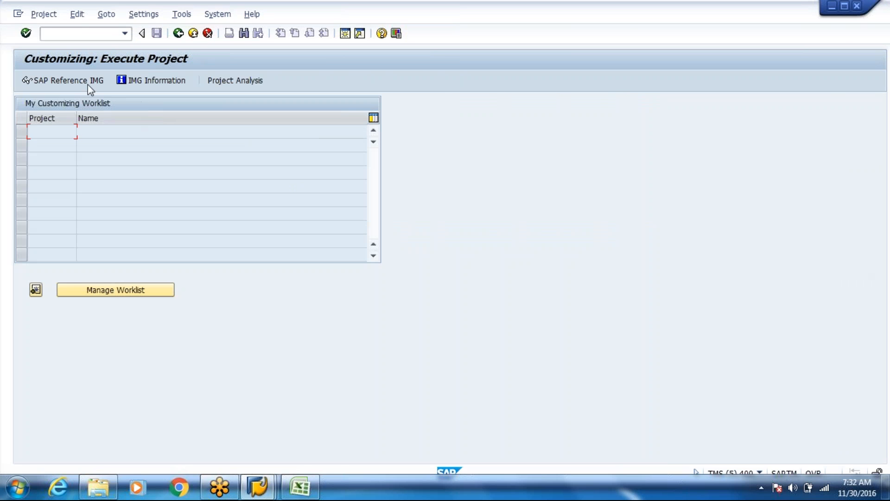
# Open the SAP Reference IMG and expand the Extended Warehouse Management master data customizing activities
pyautogui.click(88, 85)
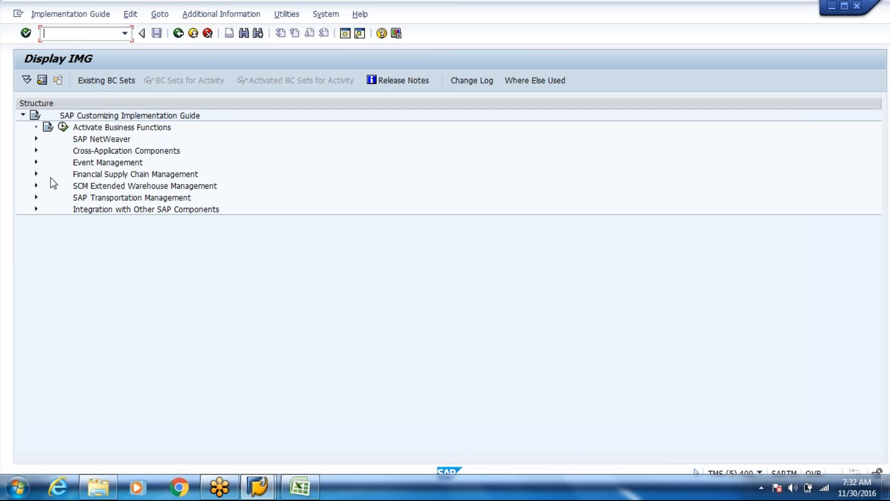
pyautogui.click(36, 185)
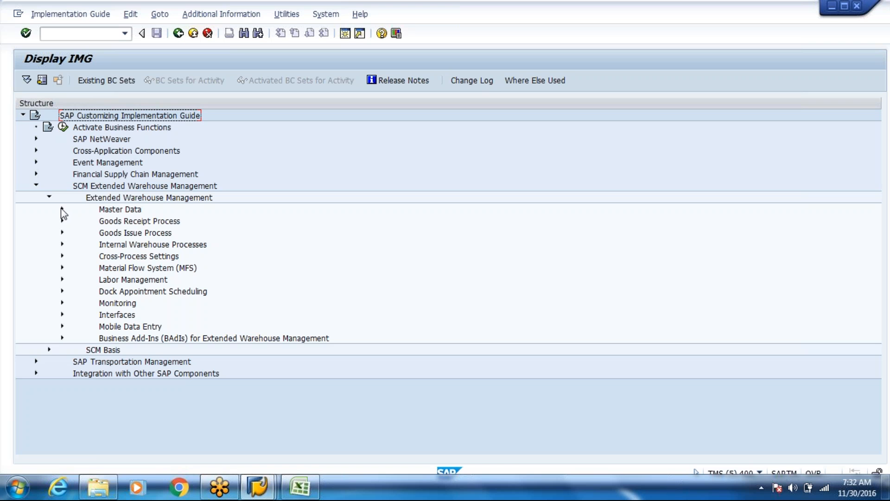
pyautogui.click(62, 209)
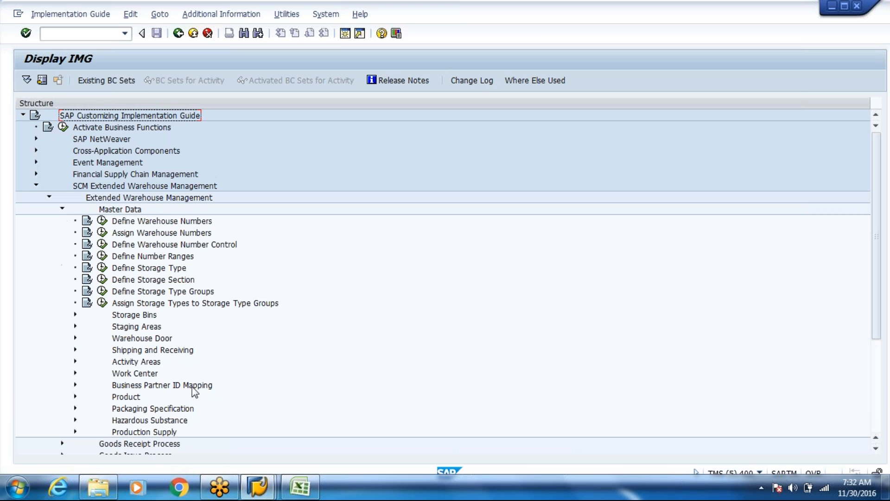
# Switch to the outbound packing session, return to its selection screen, list the work centers of warehouse WH80 and choose ZPAC
pyautogui.click(307, 492)
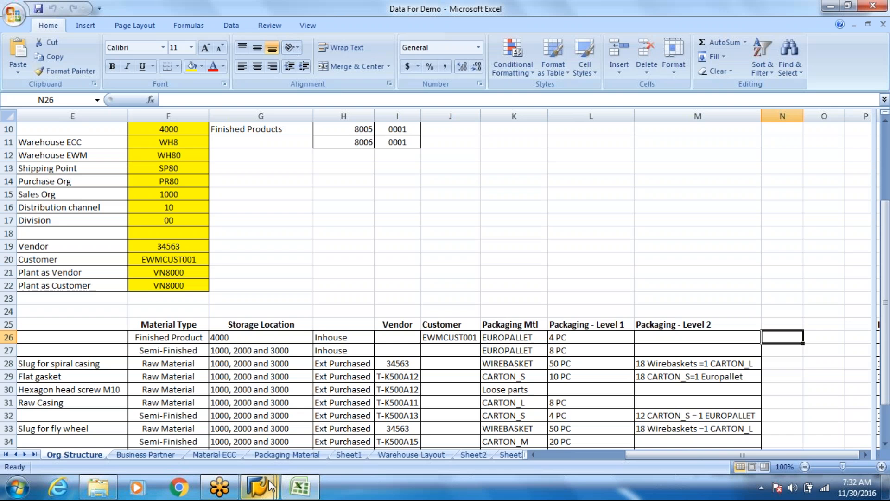
pyautogui.moveTo(270, 486)
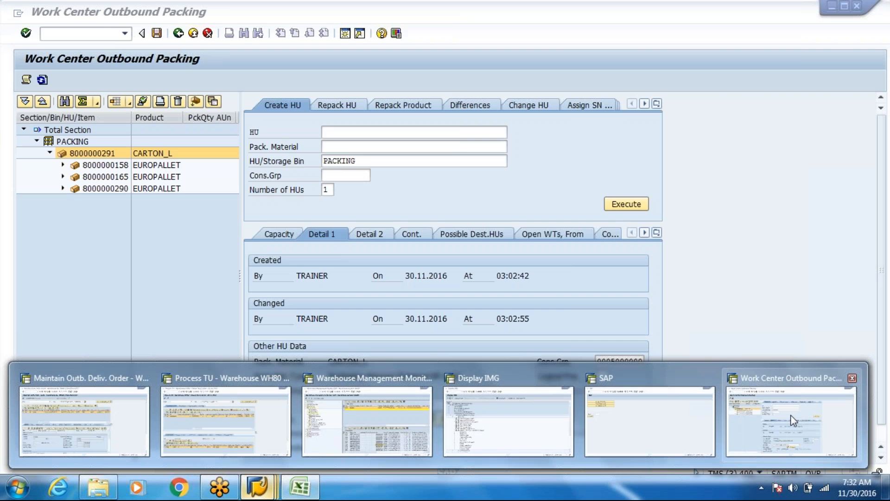
pyautogui.click(793, 420)
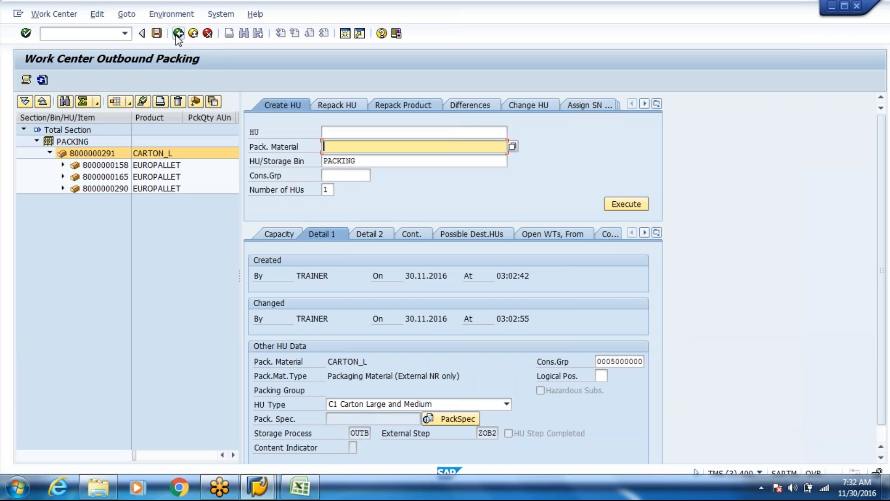
pyautogui.click(178, 35)
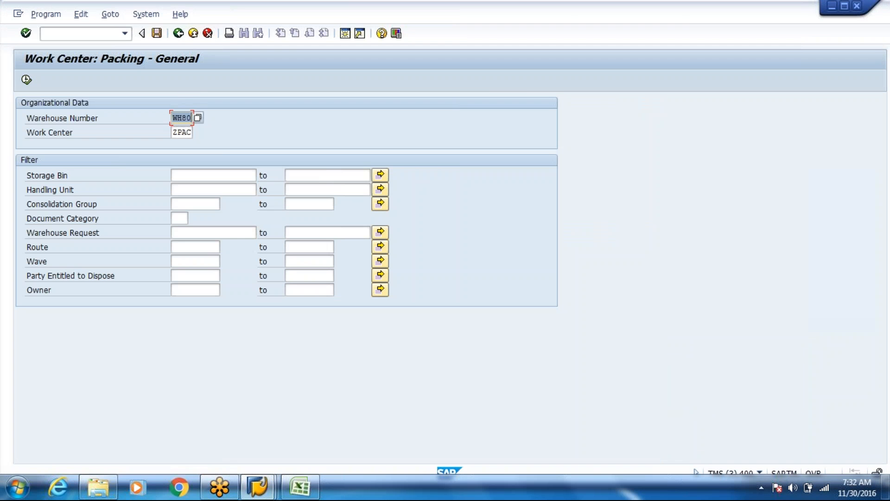
pyautogui.click(181, 132)
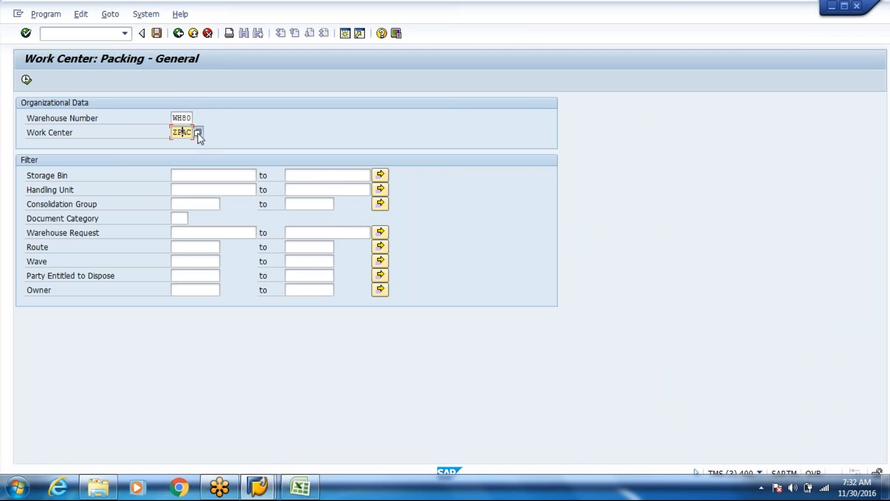
pyautogui.click(198, 133)
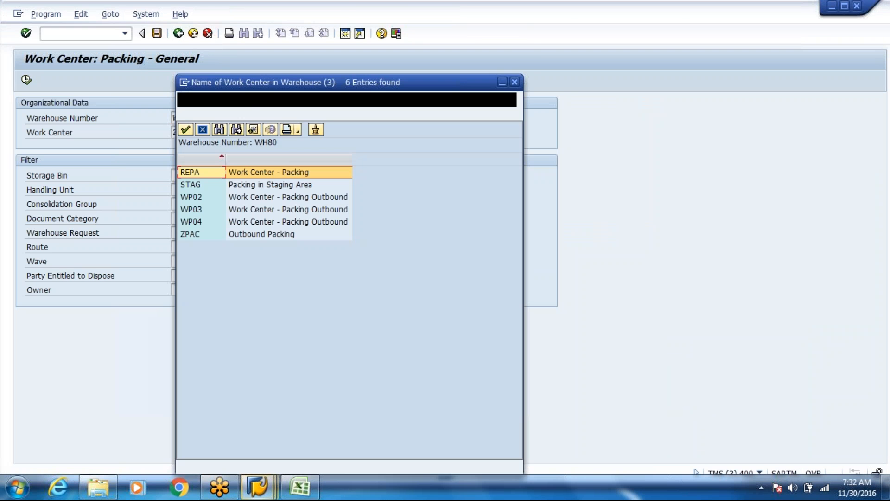
pyautogui.click(198, 236)
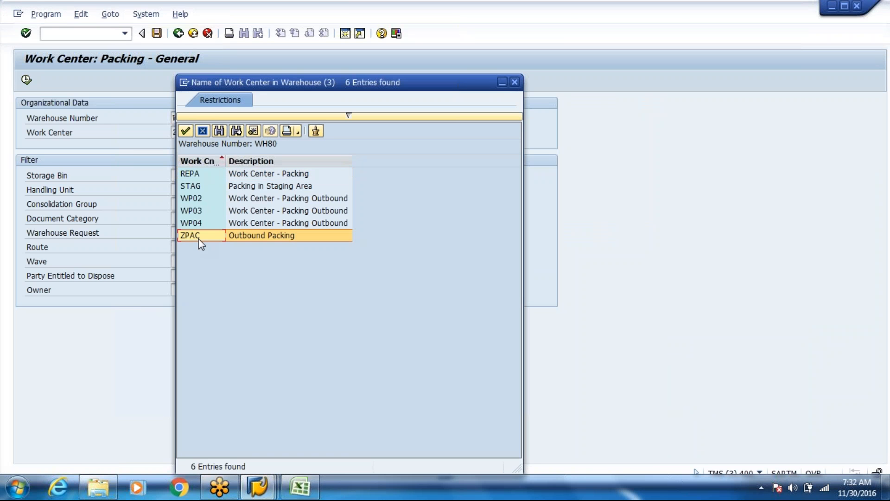
pyautogui.doubleClick(198, 236)
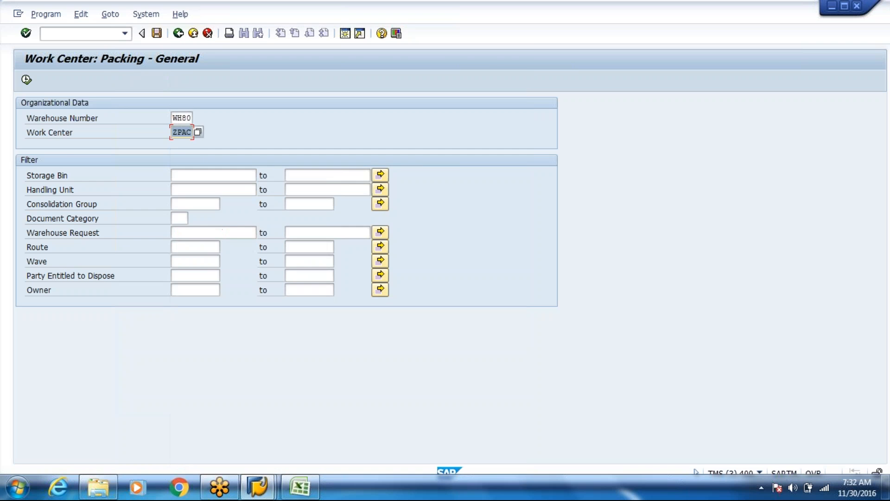
# Return to the IMG session and open the Define Work Center customizing activity under Master Data
pyautogui.hotkey('alt', 'Tab')
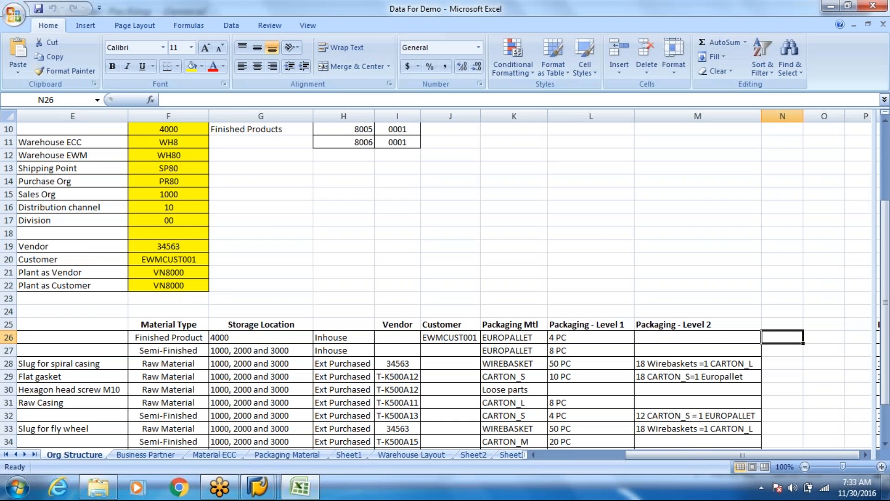
pyautogui.hotkey('alt', 'Tab')
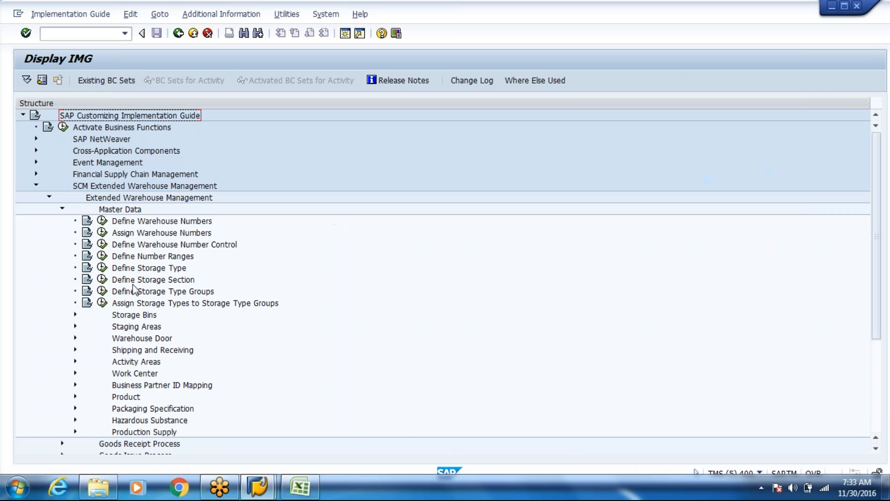
pyautogui.click(75, 373)
pyautogui.click(115, 396)
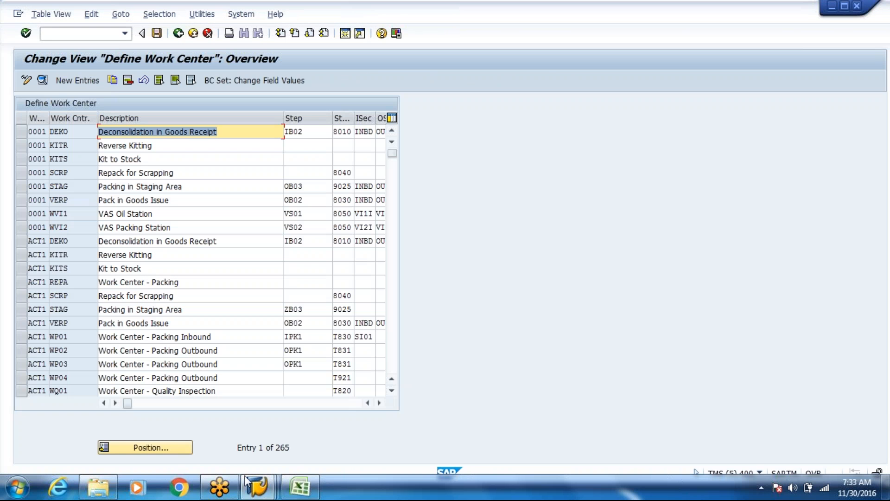
# Position the Define Work Center list at warehouse WH80 and open the details of work center ZWRC
pyautogui.click(174, 443)
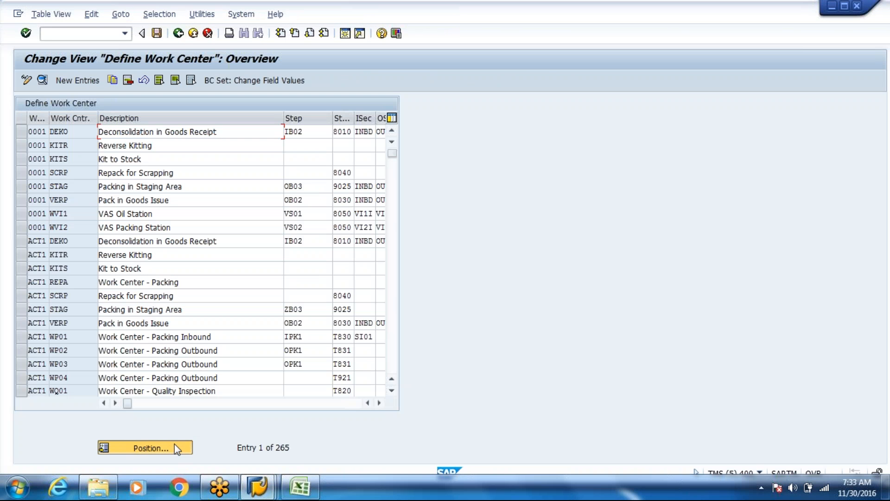
pyautogui.press('Down')
pyautogui.press('Return')
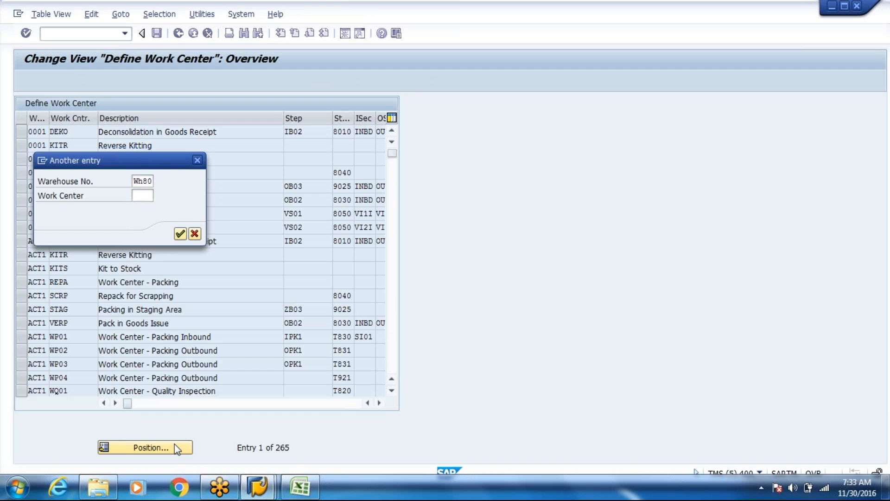
pyautogui.press('Return')
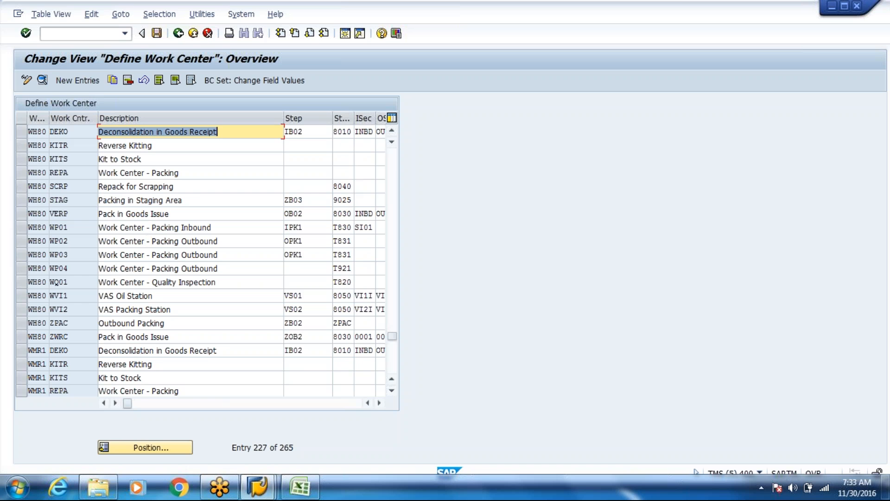
pyautogui.click(84, 336)
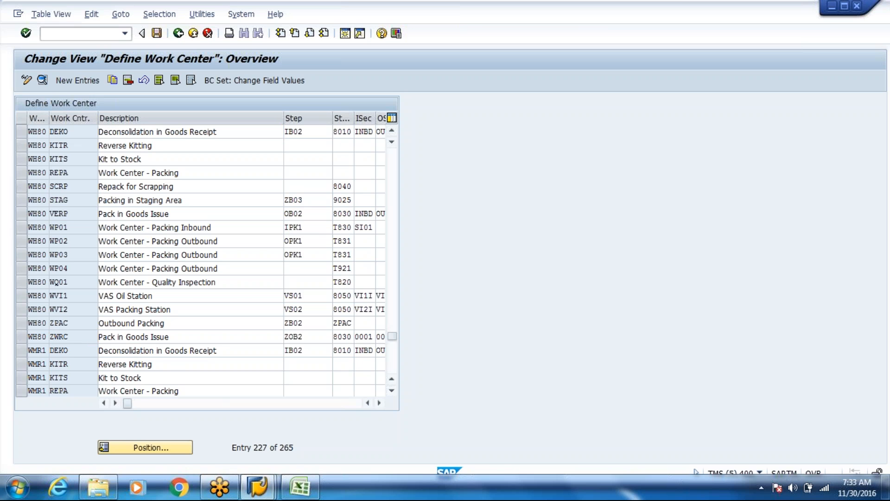
pyautogui.doubleClick(84, 336)
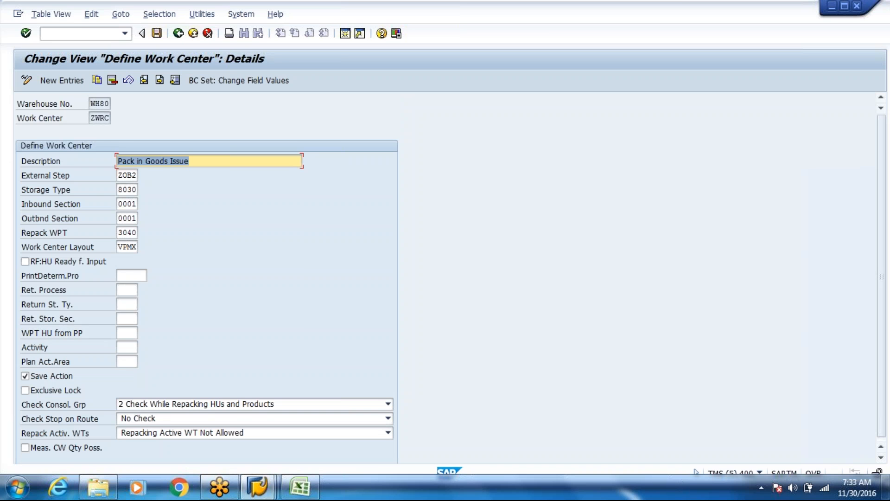
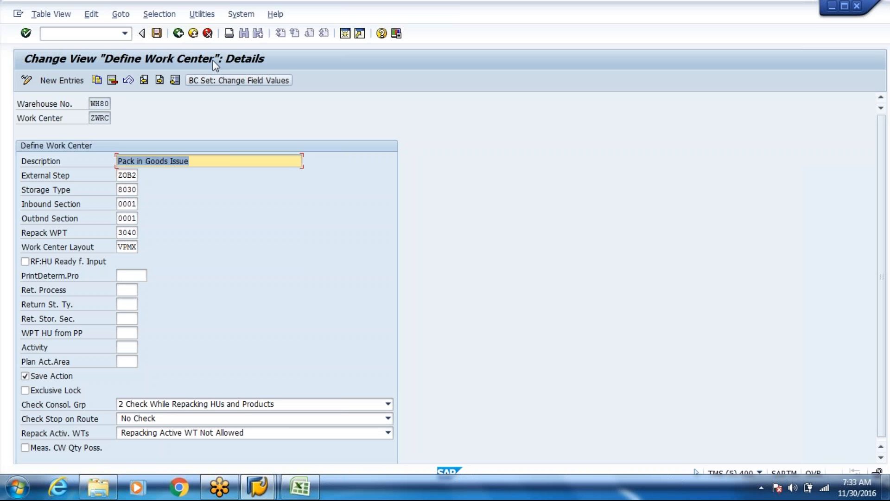
# Check the available WH80 work centers again in the packing session's selection, closing the list without choosing one
pyautogui.hotkey('alt', 'Tab')
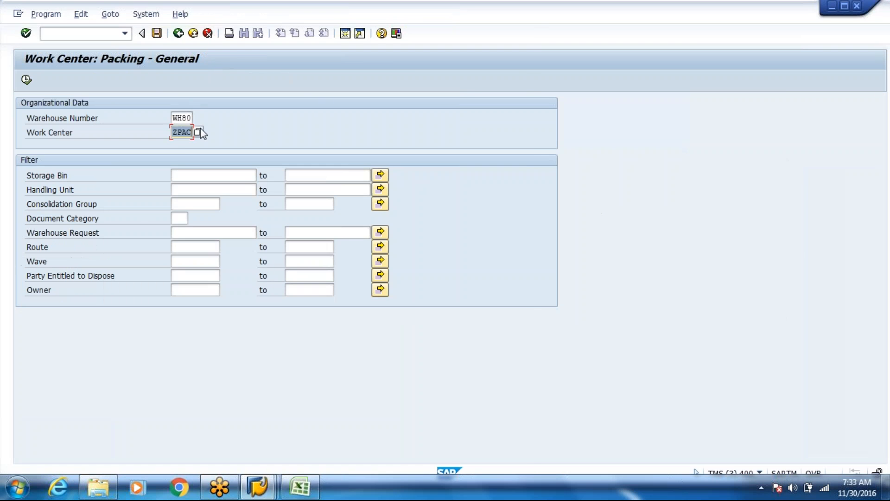
pyautogui.click(199, 133)
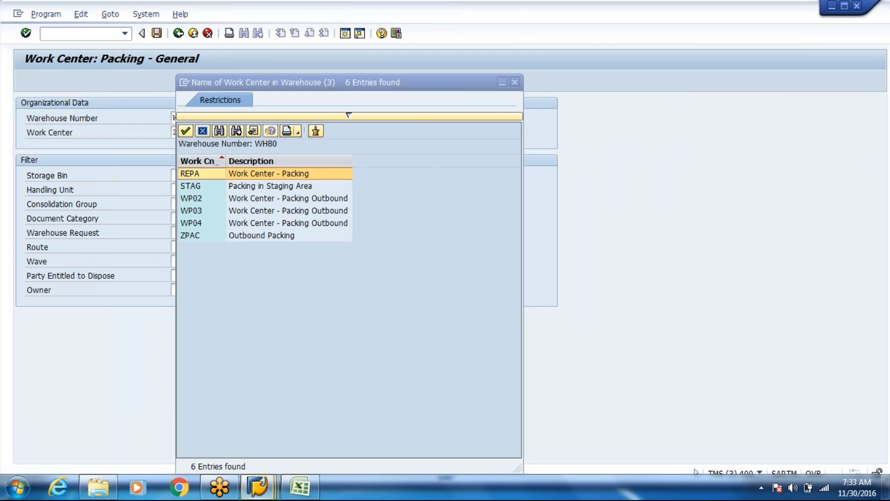
pyautogui.click(514, 82)
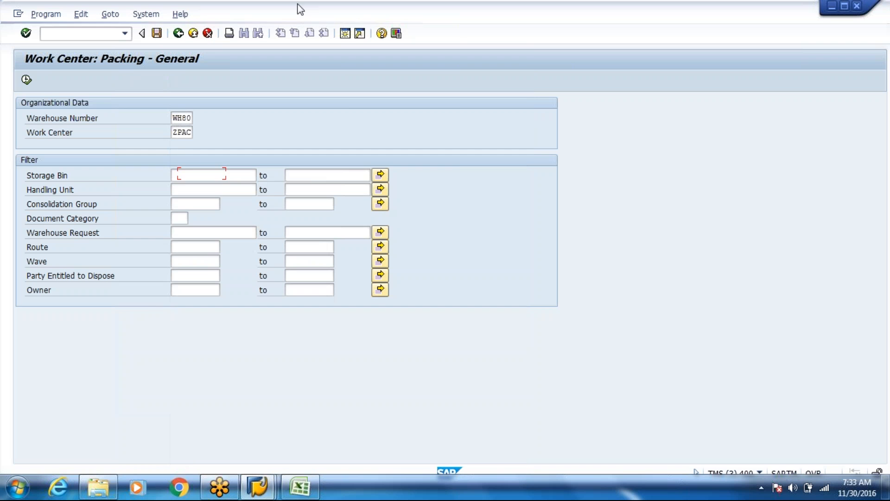
# Leave the packing selection and open the work center master data attributes of warehouse WH80 from SAP Easy Access, displaying the locked data
pyautogui.click(178, 34)
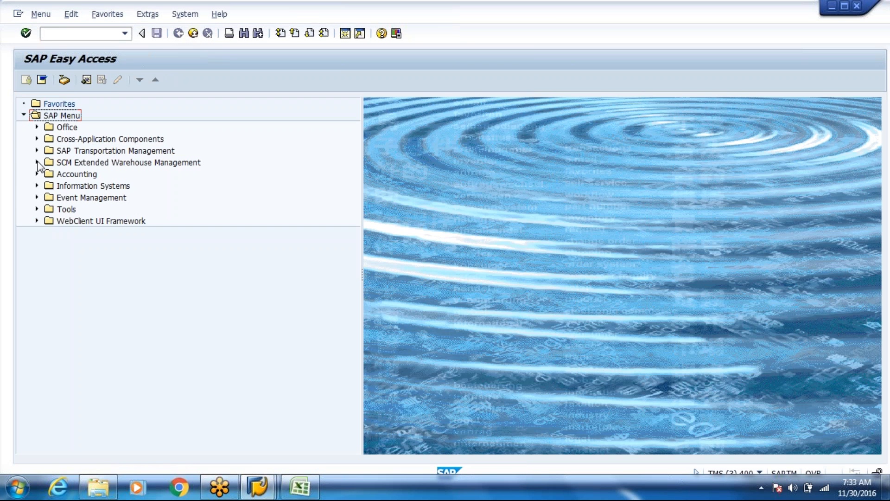
pyautogui.click(36, 162)
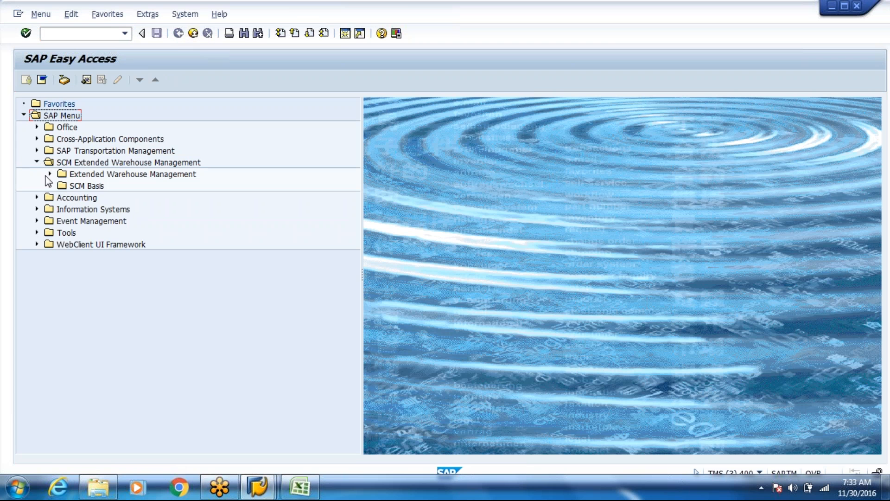
pyautogui.click(49, 174)
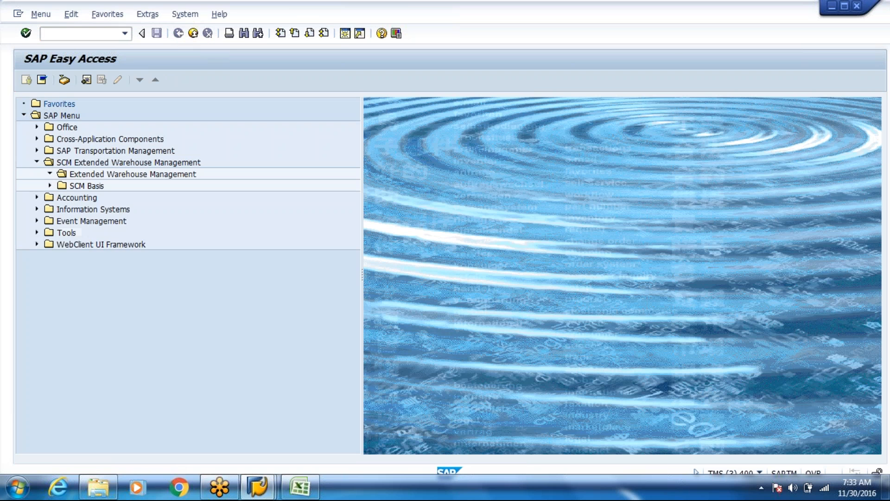
pyautogui.click(644, 17)
pyautogui.click(63, 267)
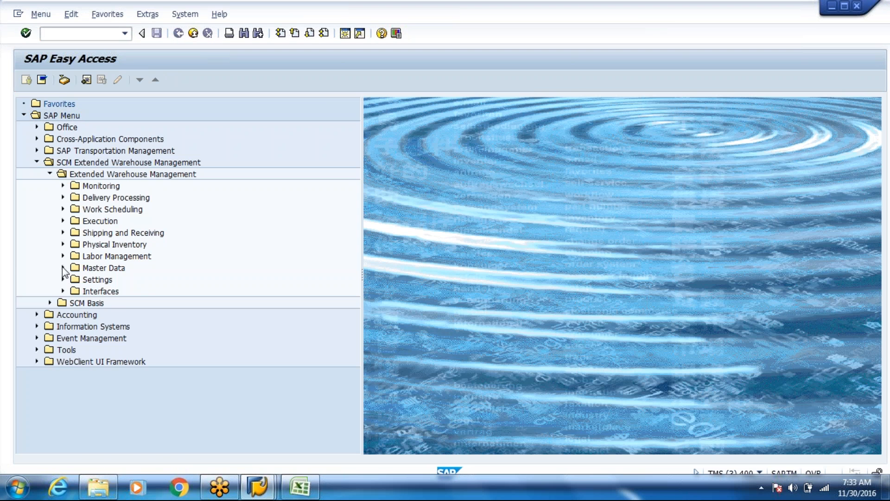
pyautogui.click(643, 16)
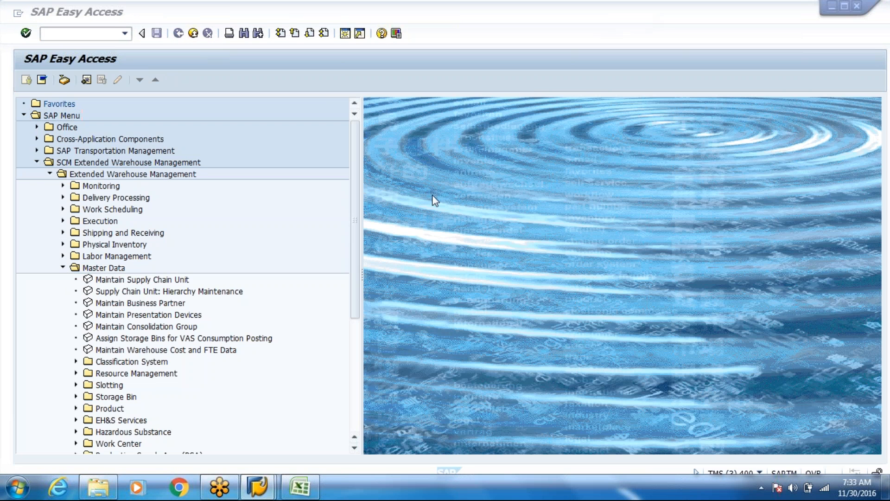
pyautogui.click(351, 279)
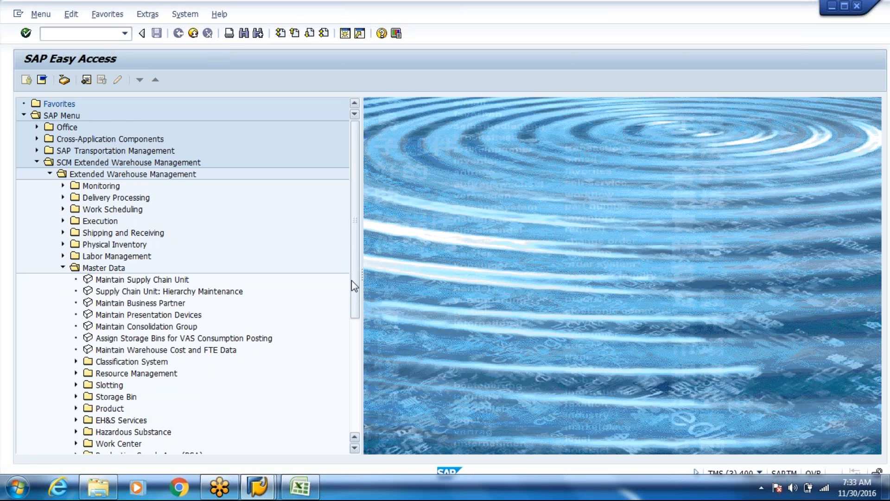
pyautogui.scroll(-6, 351, 280)
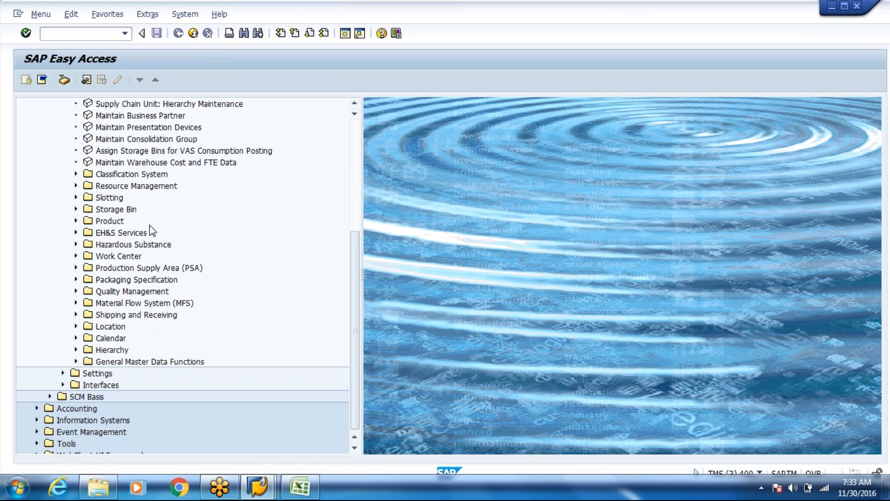
pyautogui.click(76, 255)
pyautogui.doubleClick(141, 267)
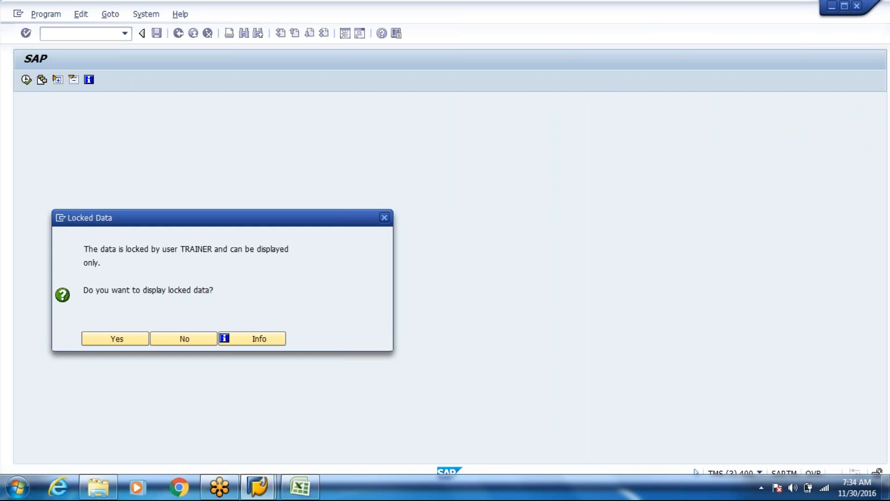
pyautogui.press('Return')
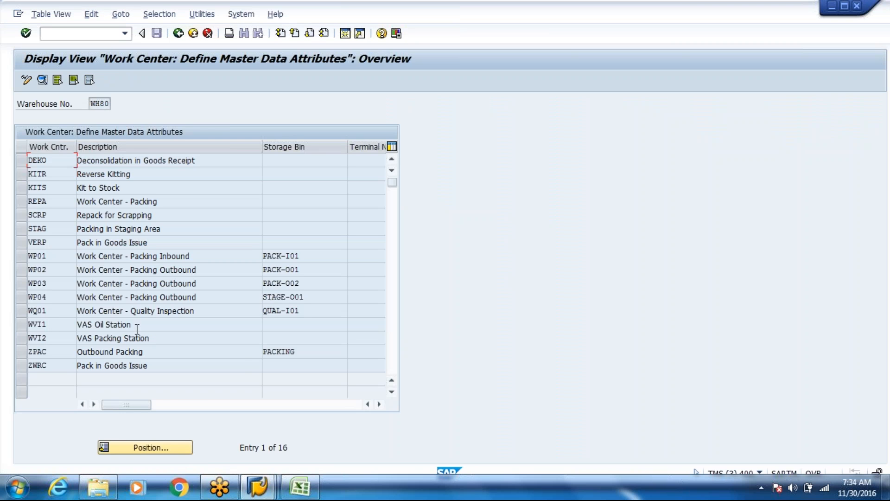
# Close the ZWRC details in the customizing session and switch back to the session displaying the WH80 work center master data attributes
pyautogui.doubleClick(280, 362)
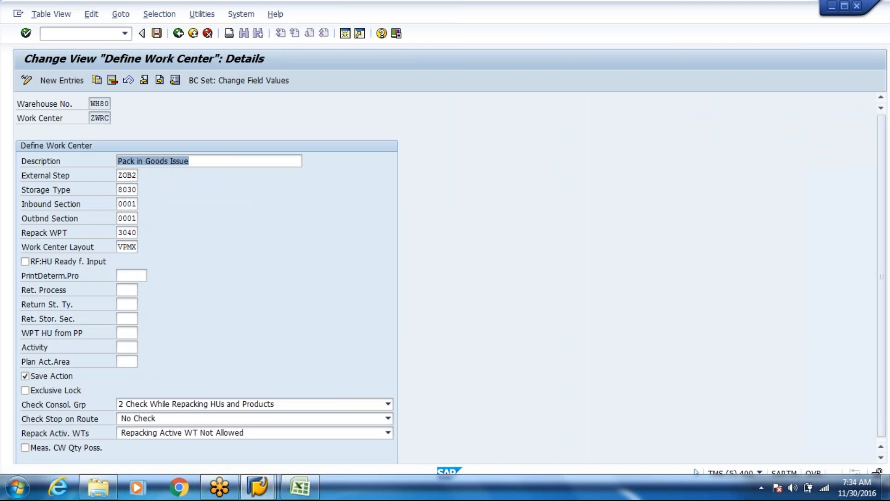
pyautogui.click(178, 33)
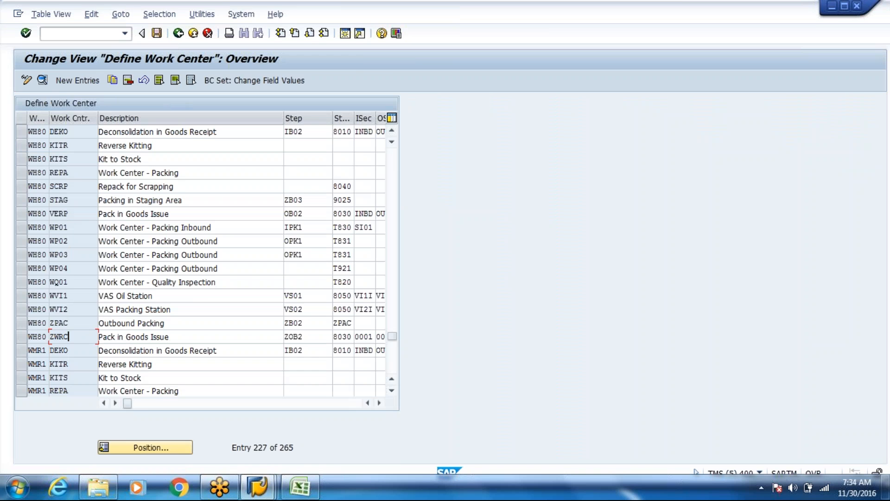
pyautogui.click(257, 487)
pyautogui.click(260, 431)
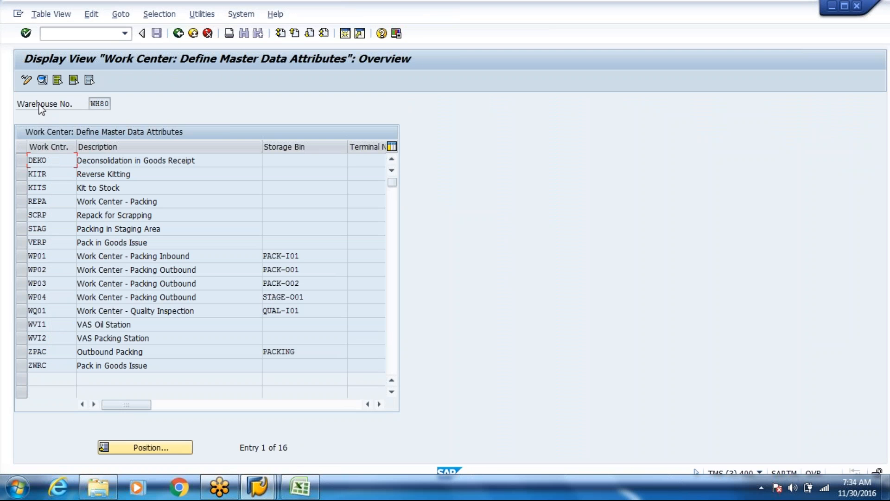
# Leave Define Work Center in the customizing session to release the data lock, and switch the WH80 work center master data attributes to change mode
pyautogui.click(28, 78)
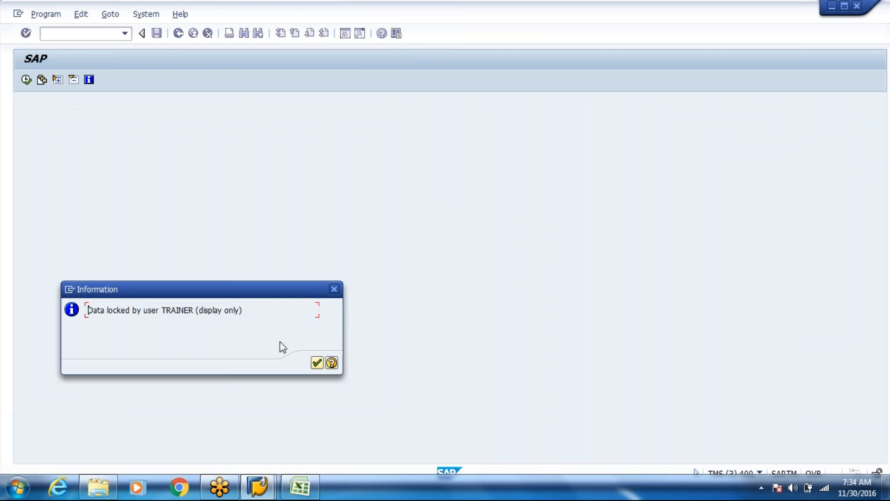
pyautogui.press('Return')
pyautogui.hotkey('alt', 'Tab')
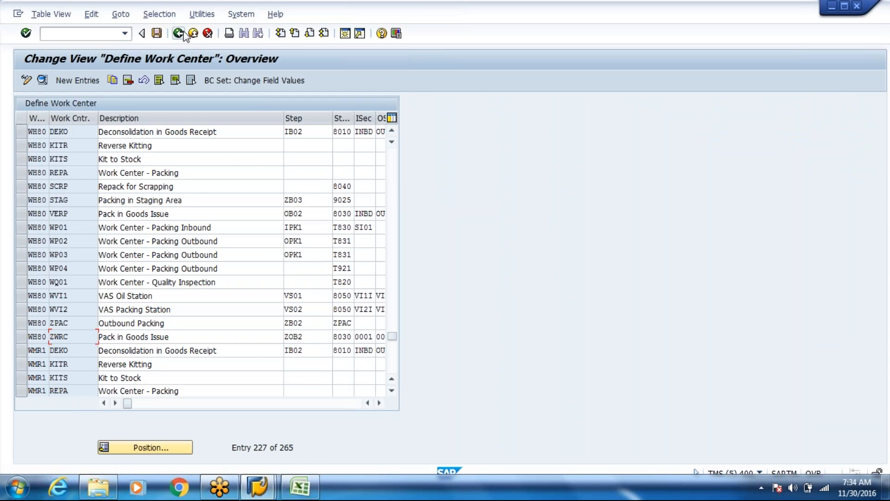
pyautogui.click(179, 34)
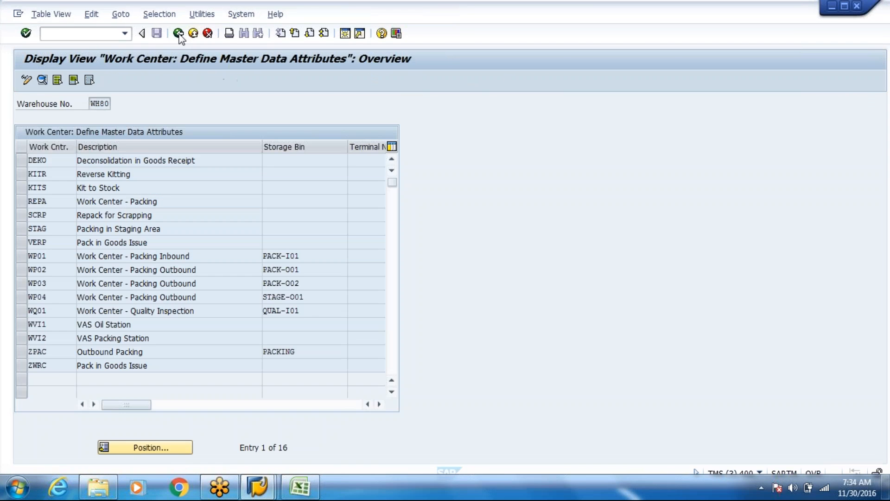
pyautogui.click(27, 81)
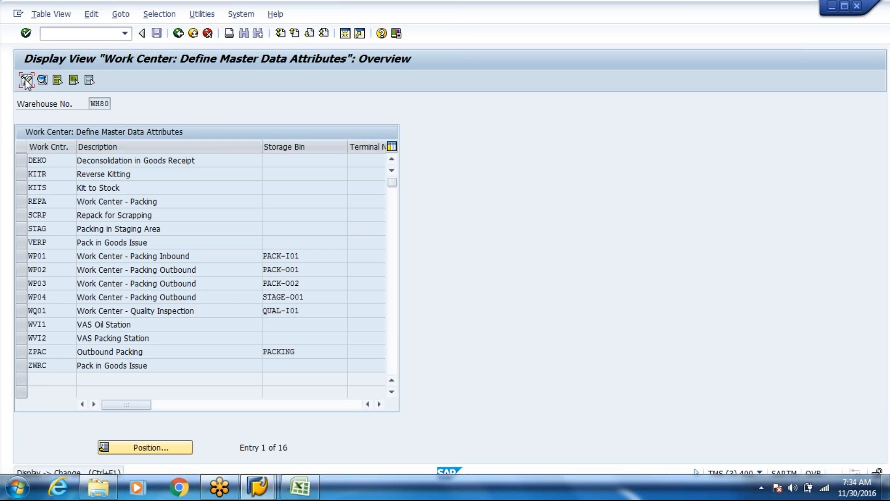
# Assign storage bin PACKING to work center ZWRC, remove the storage bin from ZPAC, and save the master data attributes
pyautogui.click(287, 365)
pyautogui.write('PACKING')
pyautogui.click(303, 352)
pyautogui.press('BackSpace')
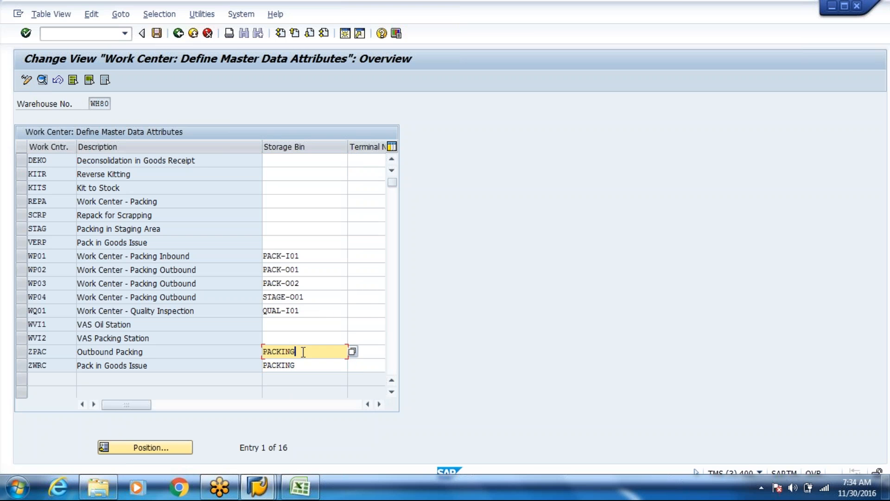
pyautogui.press('BackSpace')
pyautogui.press('BackSpace')
pyautogui.press('BackSpace')
pyautogui.press('BackSpace')
pyautogui.press('BackSpace')
pyautogui.press('BackSpace')
pyautogui.hotkey('ctrl', 's')
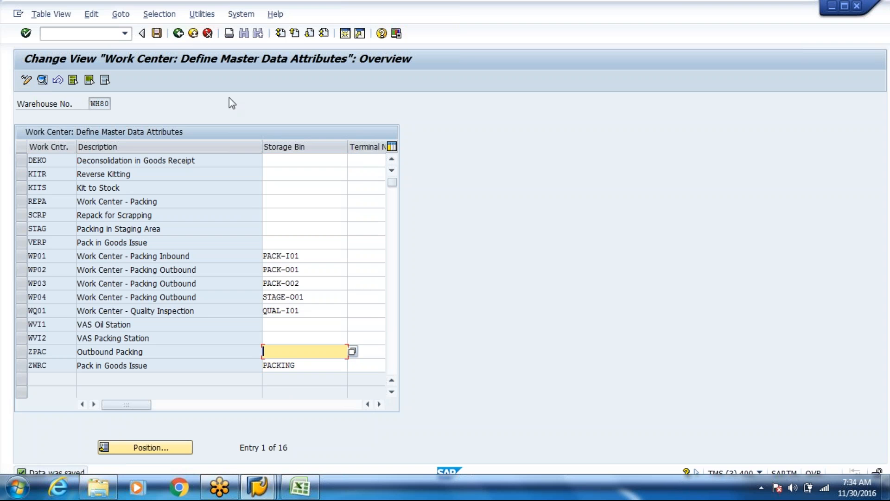
# Leave the work center master data attributes and bring the SAP Easy Access session back to the front
pyautogui.click(193, 38)
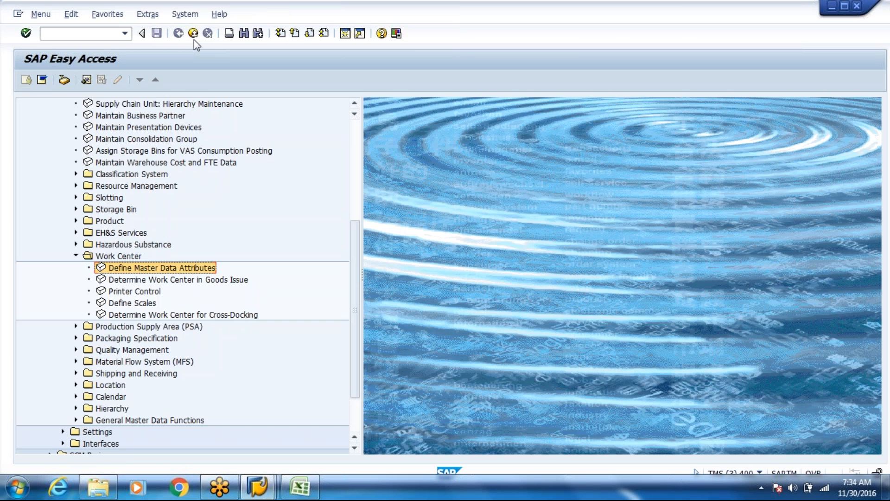
pyautogui.hotkey('alt', 'Tab')
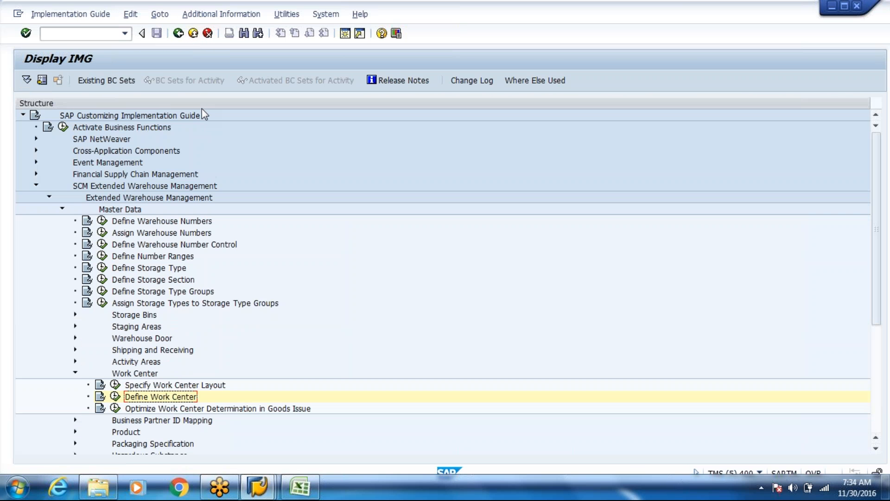
pyautogui.hotkey('alt', 'Tab')
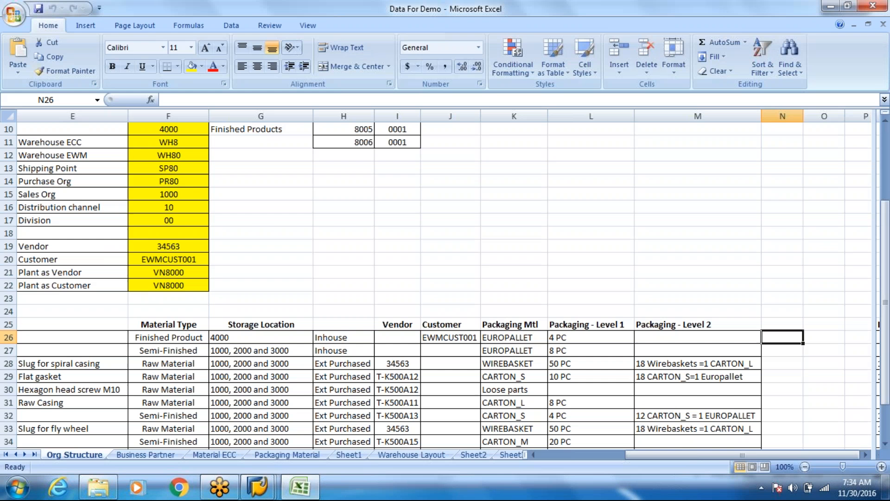
pyautogui.hotkey('alt', 'Tab')
pyautogui.hotkey('alt', 'Tab')
pyautogui.hotkey('alt', 'Tab')
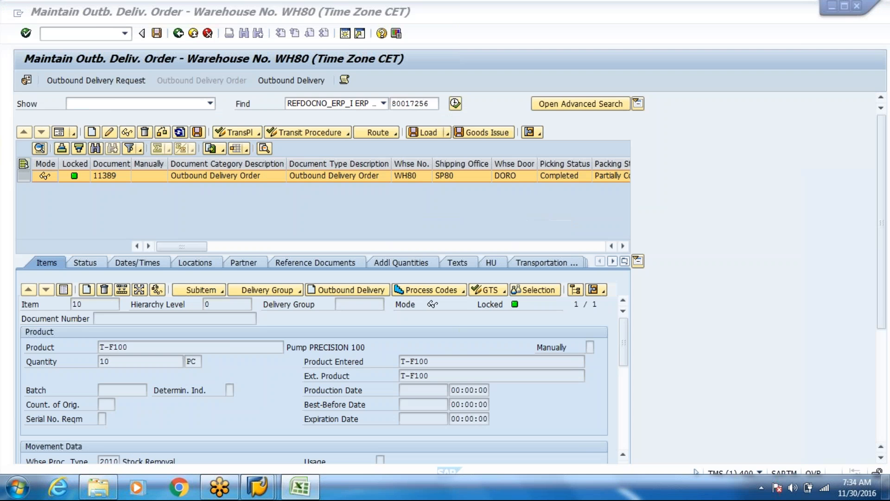
pyautogui.moveTo(277, 493)
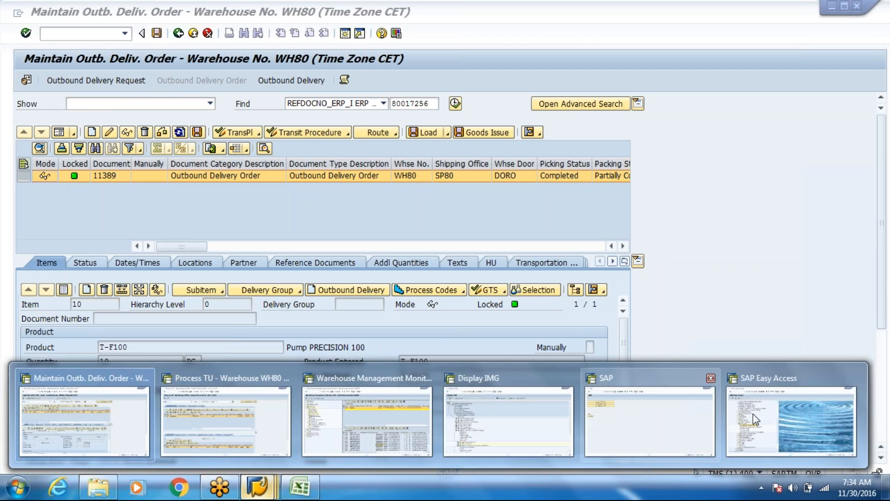
pyautogui.click(753, 413)
# Start transaction /n/scwm/pack and check the work centers available for warehouse WH80, closing the list without choosing one
pyautogui.click(124, 34)
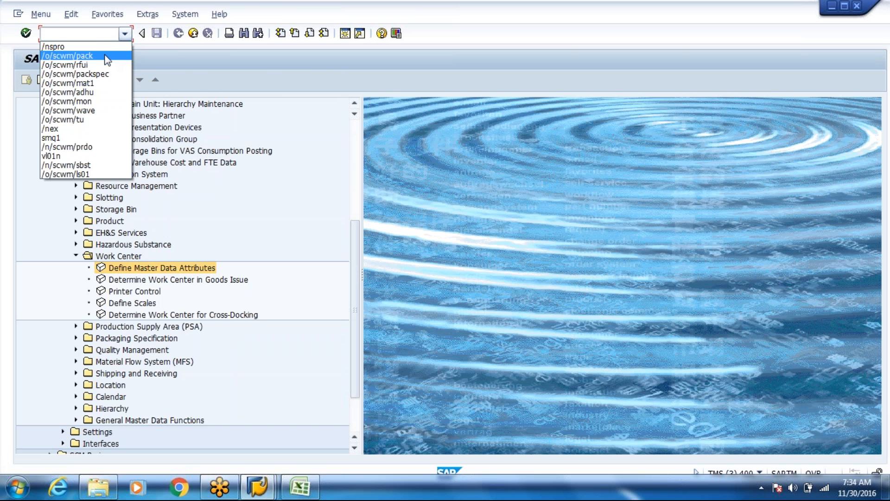
pyautogui.click(59, 55)
pyautogui.press('Return')
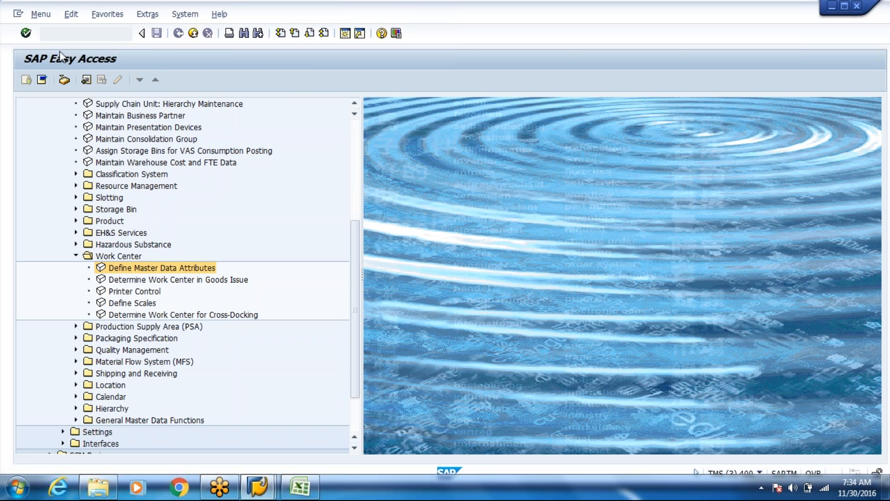
pyautogui.press('Return')
pyautogui.write('/n')
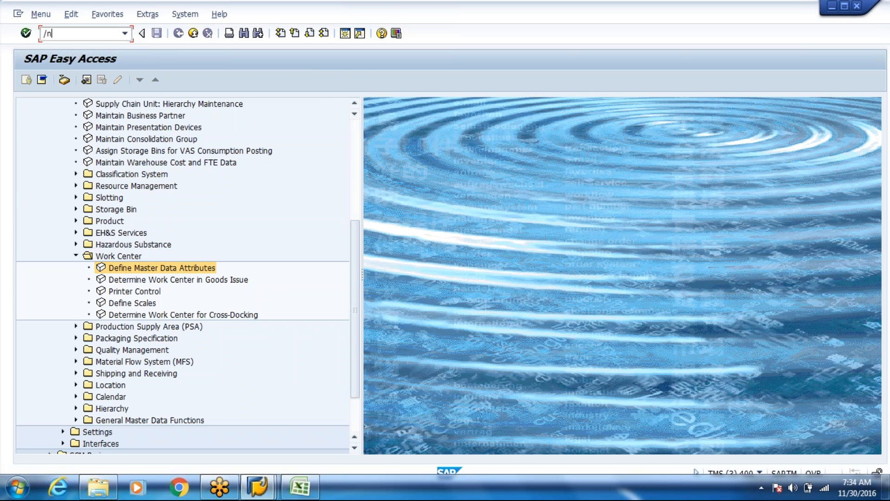
pyautogui.write('/scwm/pack')
pyautogui.press('Return')
pyautogui.press('Tab')
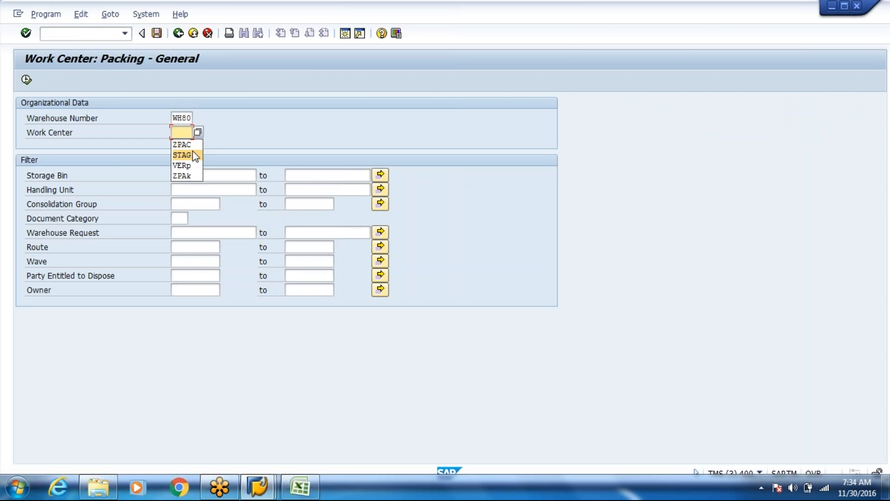
pyautogui.click(198, 132)
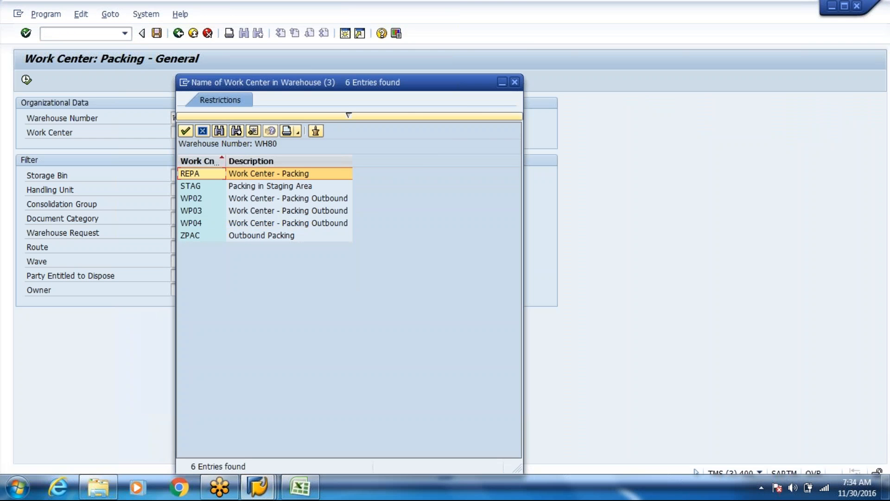
pyautogui.click(514, 82)
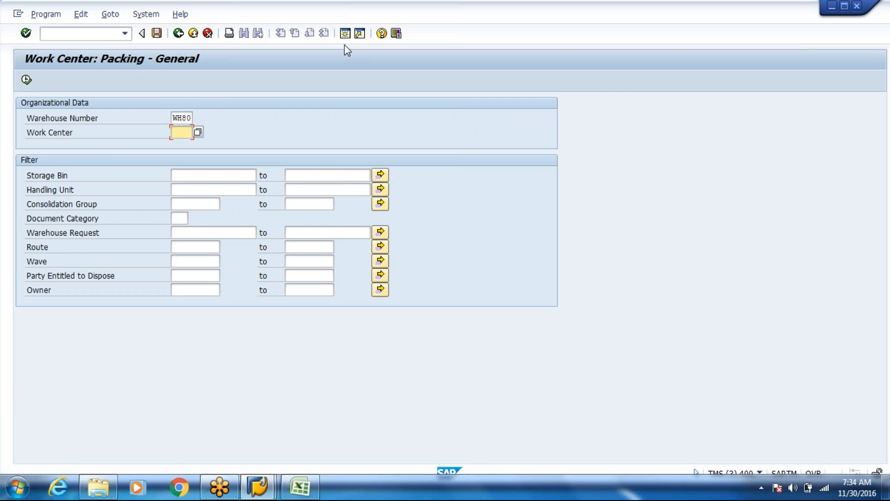
# Close the Data For Demo workbook in Excel and switch to the SAP session showing Display IMG
pyautogui.hotkey('alt', 'Tab')
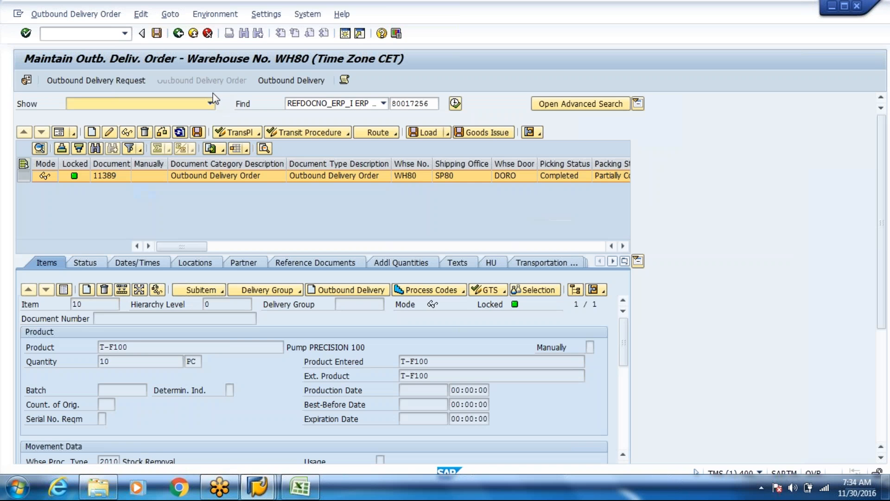
pyautogui.hotkey('alt', 'Tab')
pyautogui.hotkey('alt', 'Tab')
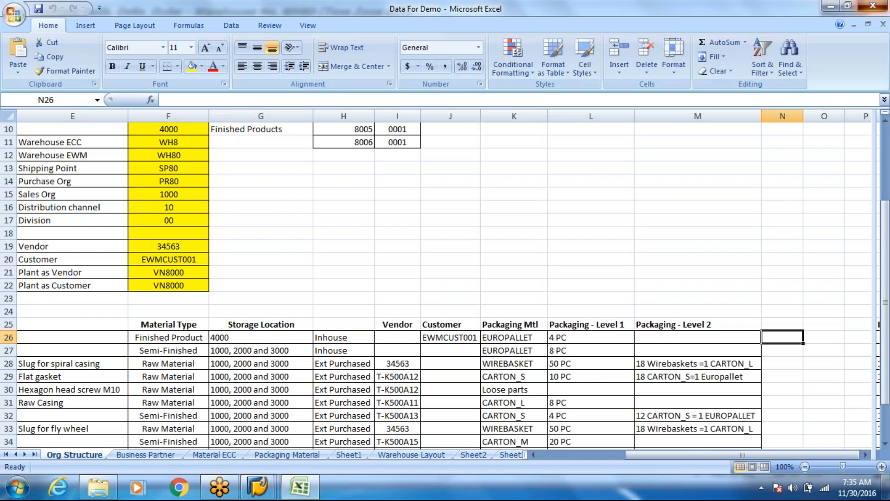
pyautogui.click(872, 6)
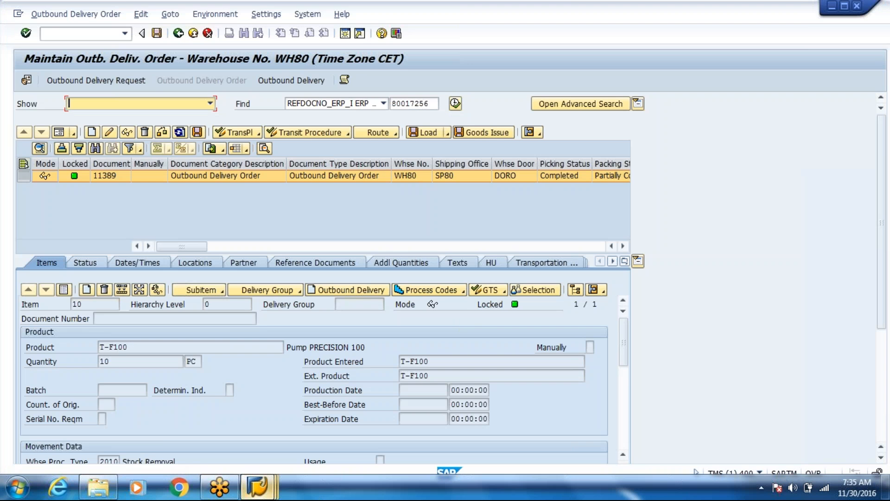
pyautogui.hotkey('alt', 'Tab')
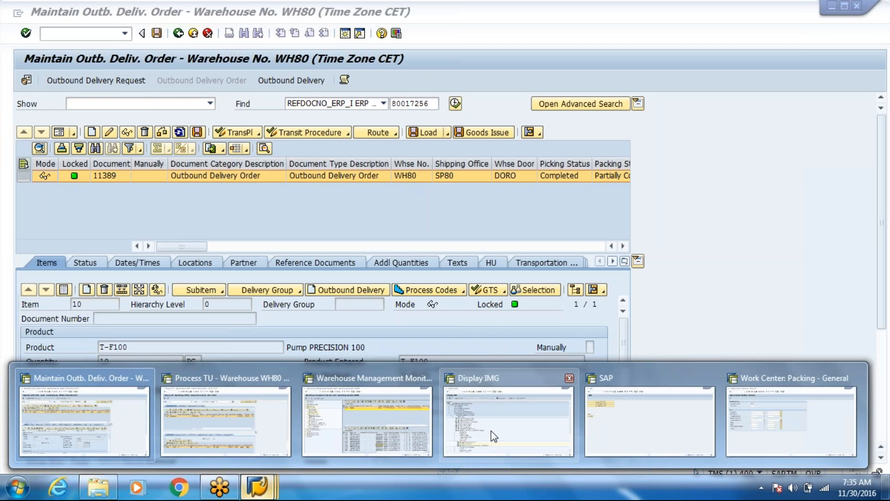
pyautogui.click(490, 430)
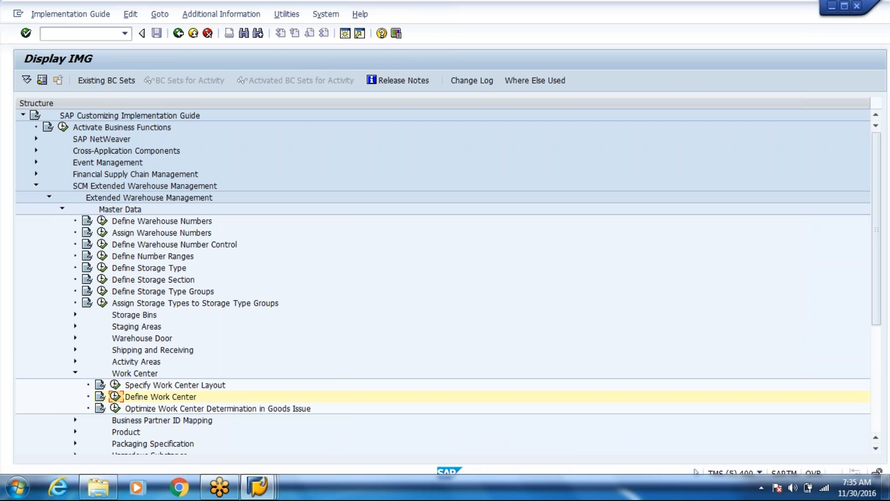
# Open Define Work Center positioned at warehouse WH80, review the details of work center ZWRC, and return to the overview
pyautogui.click(115, 397)
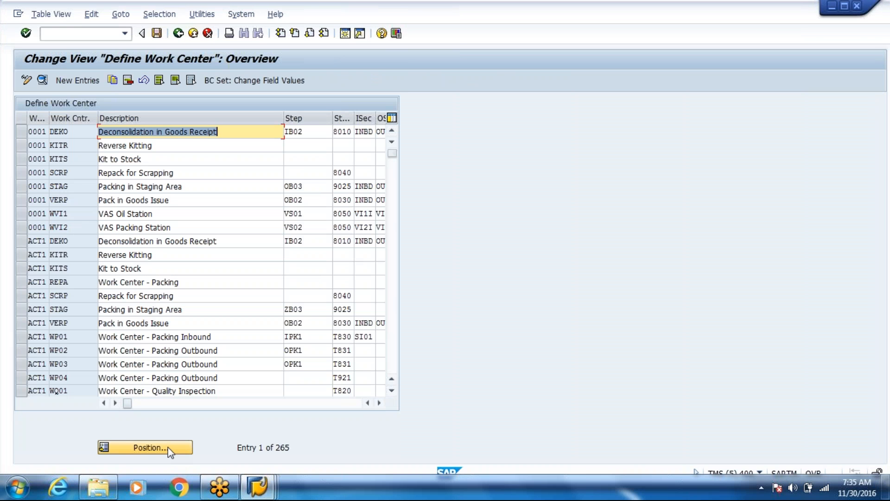
pyautogui.click(145, 447)
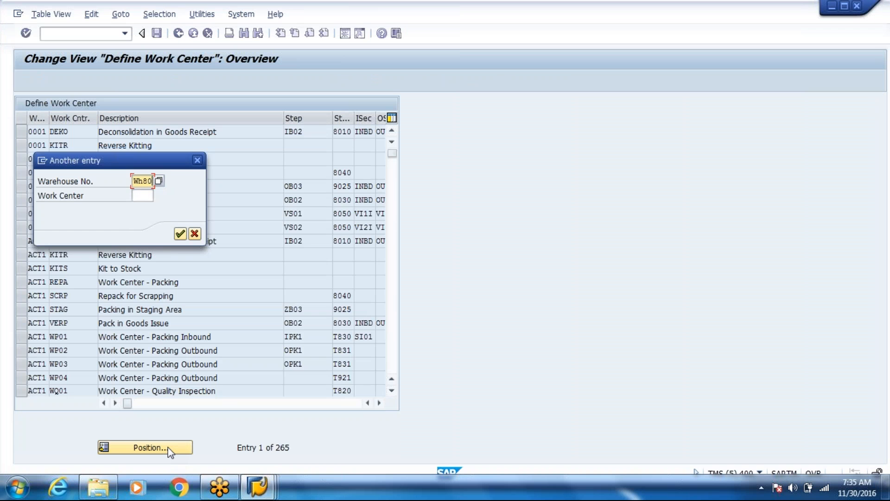
pyautogui.press('Return')
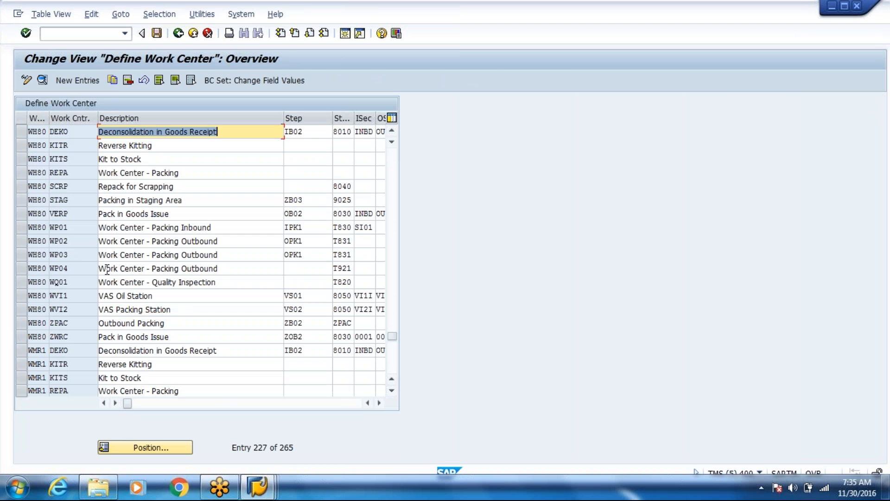
pyautogui.click(76, 336)
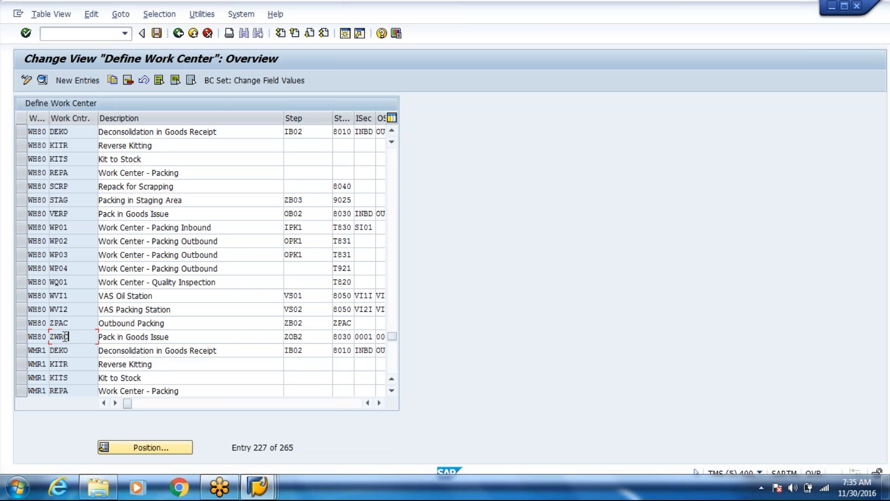
pyautogui.doubleClick(77, 337)
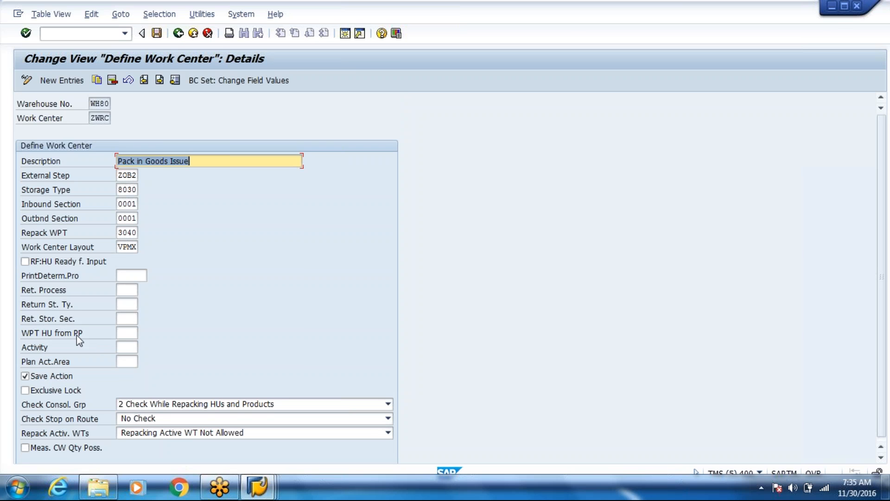
pyautogui.click(179, 33)
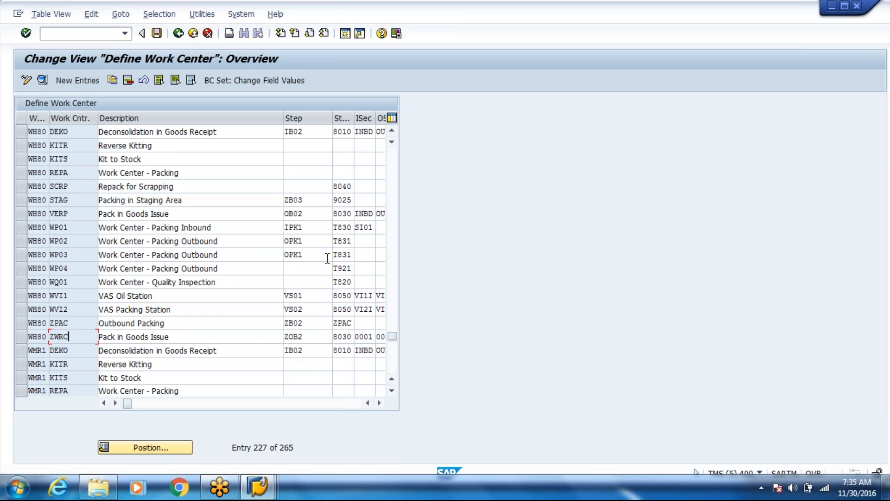
# In the other session, replace the packing selection with Determine Work Center in Goods Issue, check the WH80 entries, and leave the view
pyautogui.click(318, 217)
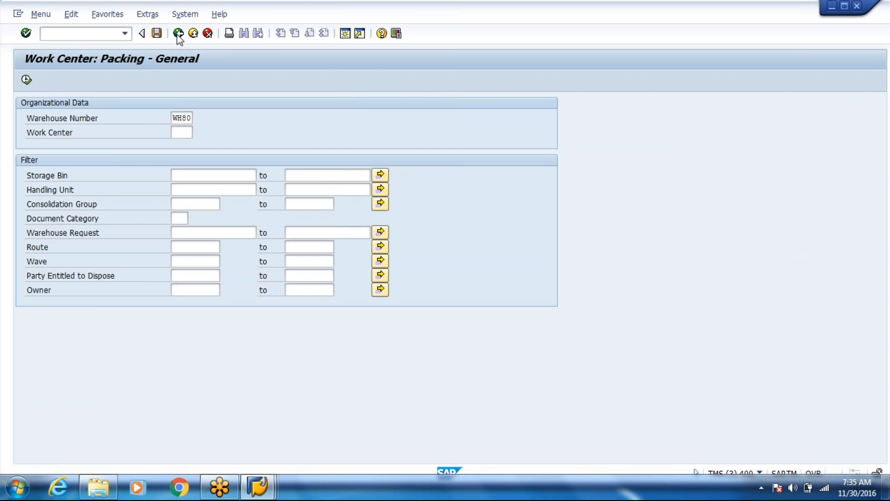
pyautogui.click(178, 34)
pyautogui.doubleClick(143, 279)
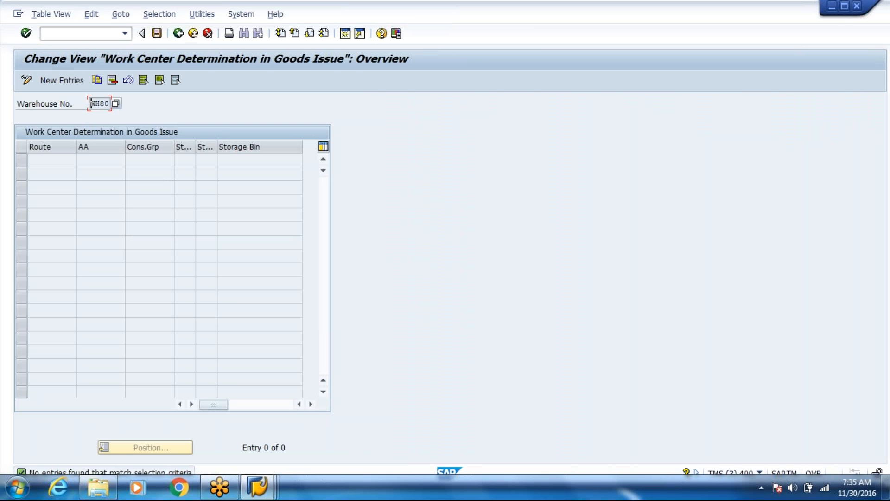
pyautogui.click(178, 33)
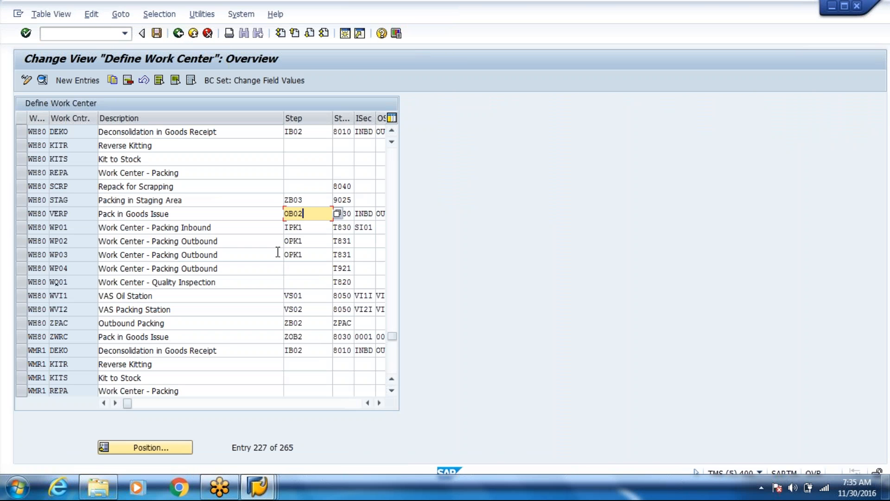
# Clear the storage type of WH80 work center VERP and save the change to customizing request TMSK900112
pyautogui.click(348, 213)
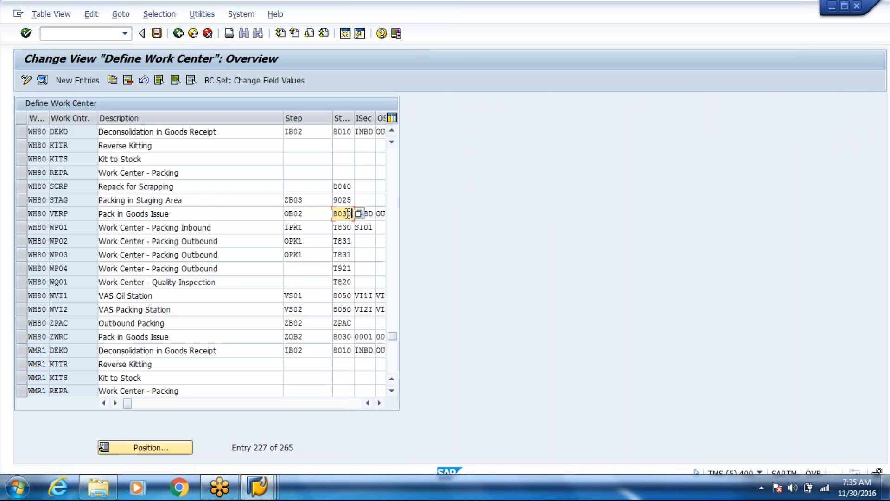
pyautogui.press('BackSpace')
pyautogui.press('BackSpace')
pyautogui.press('BackSpace')
pyautogui.press('BackSpace')
pyautogui.hotkey('ctrl', 's')
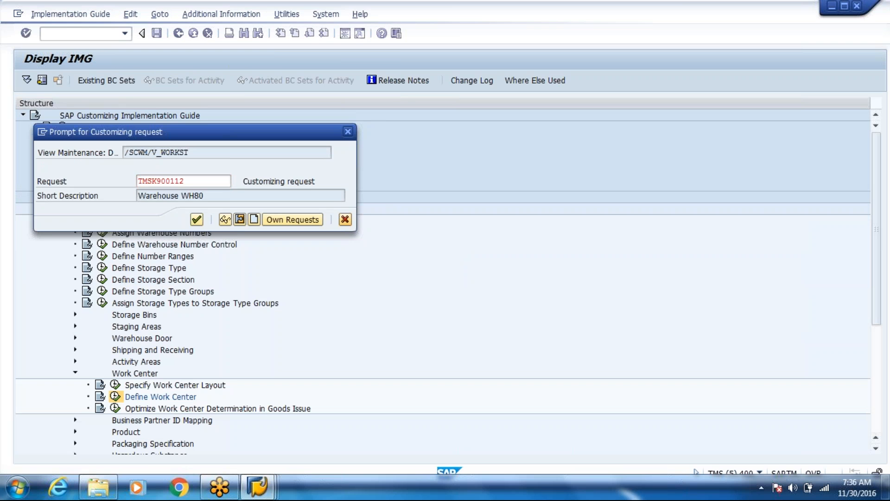
pyautogui.press('Return')
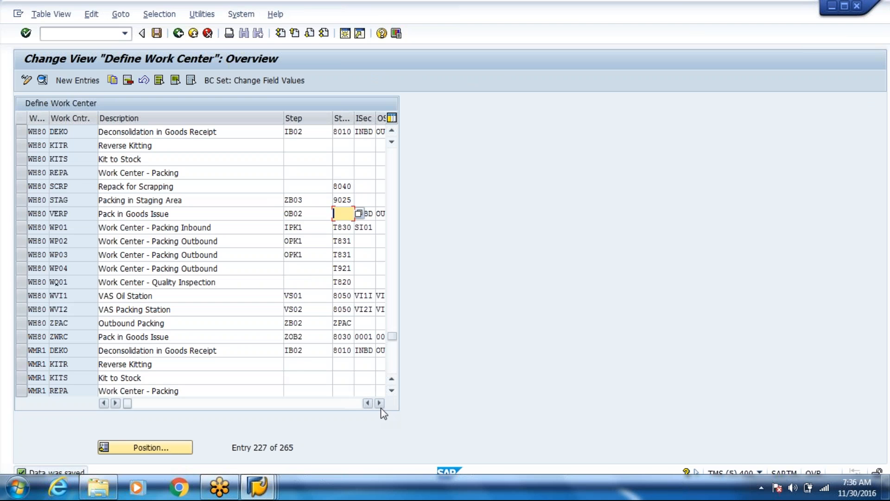
# Review the details of WH80 work center ZWRC, including its external step, and leave the Define Work Center view
pyautogui.doubleClick(250, 336)
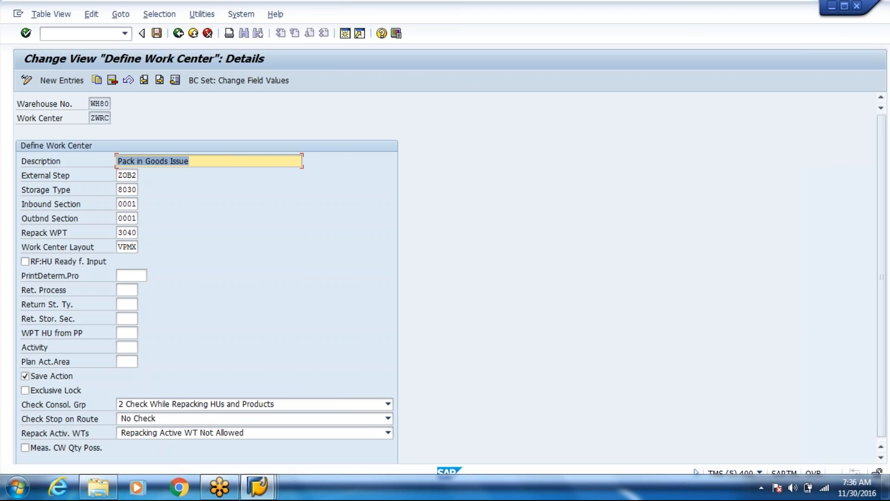
pyautogui.click(135, 175)
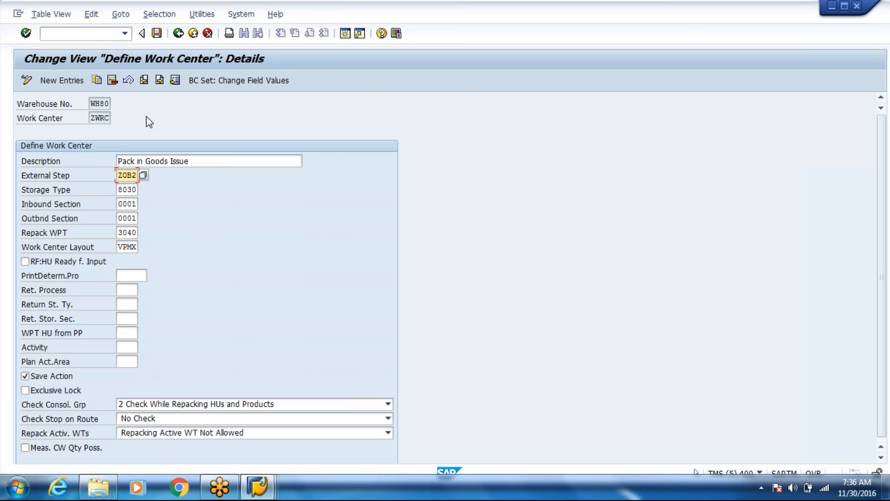
pyautogui.click(178, 37)
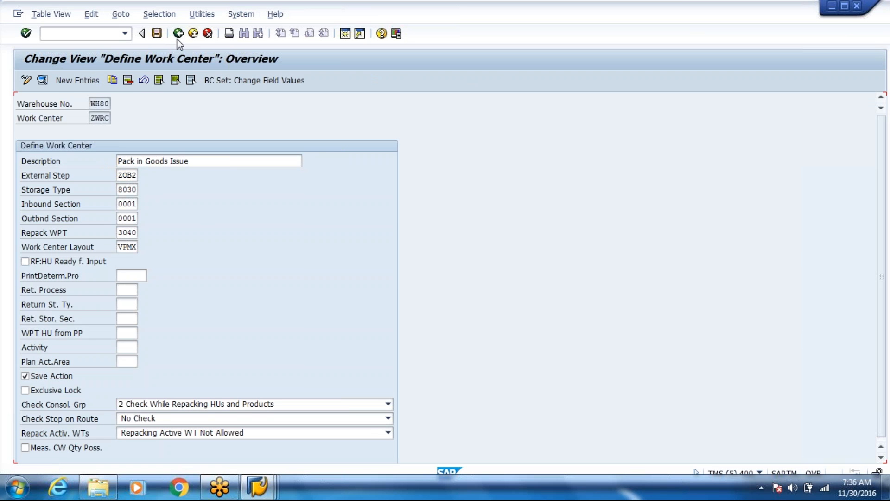
pyautogui.click(177, 39)
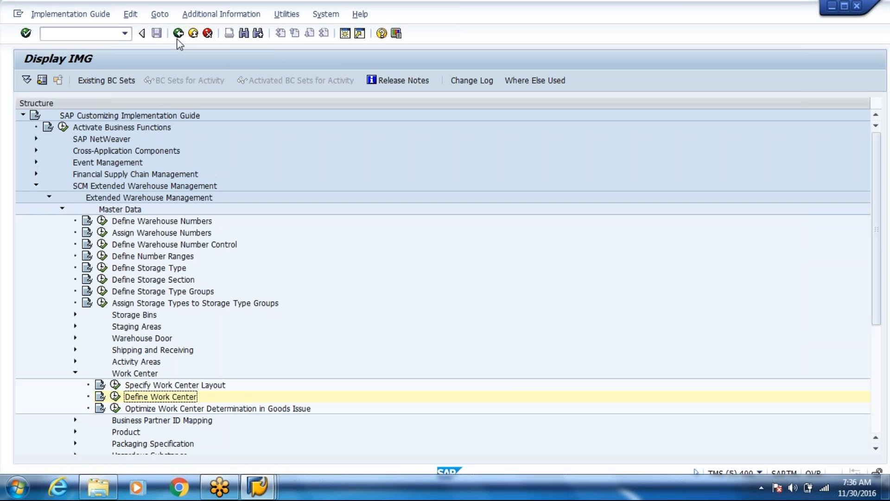
# Switch to the SAP Easy Access session and open the work center Define Master Data Attributes to check the WH80 storage bins
pyautogui.click(258, 487)
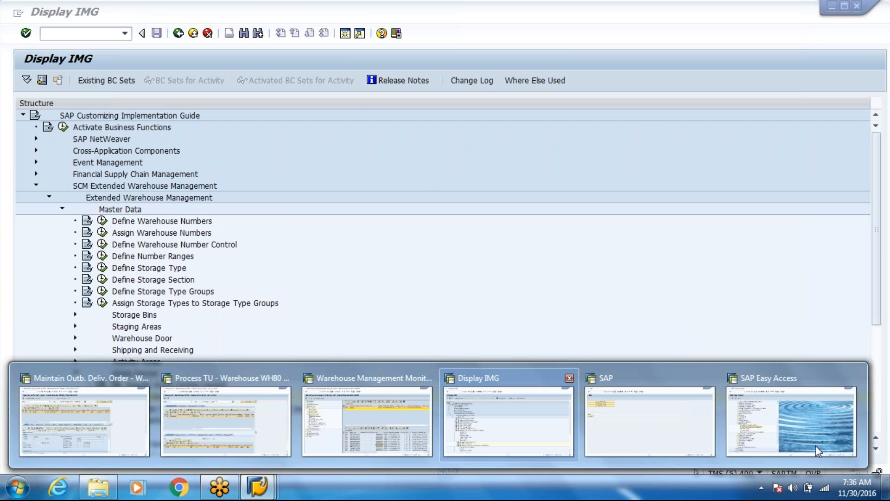
pyautogui.click(801, 443)
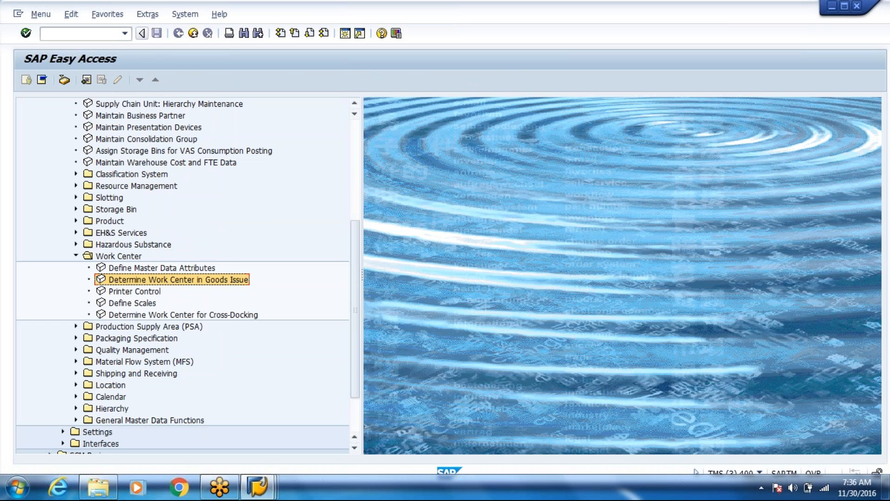
pyautogui.click(114, 34)
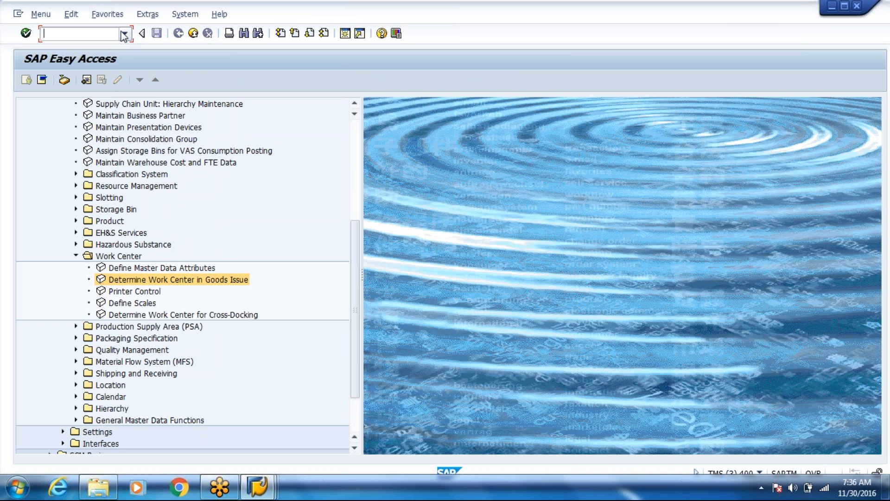
pyautogui.click(114, 268)
pyautogui.doubleClick(114, 269)
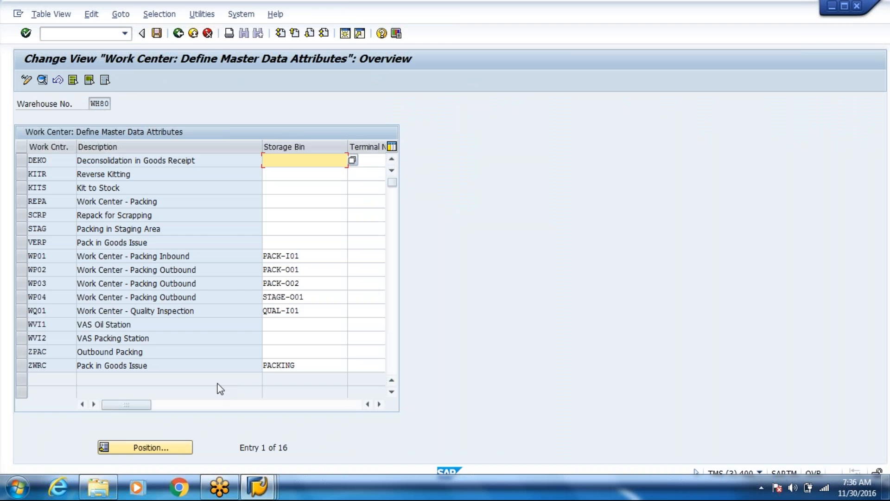
# Start transaction /n/scwm/pack and look through the list of packing work centers available in WH80
pyautogui.click(125, 34)
pyautogui.click(104, 46)
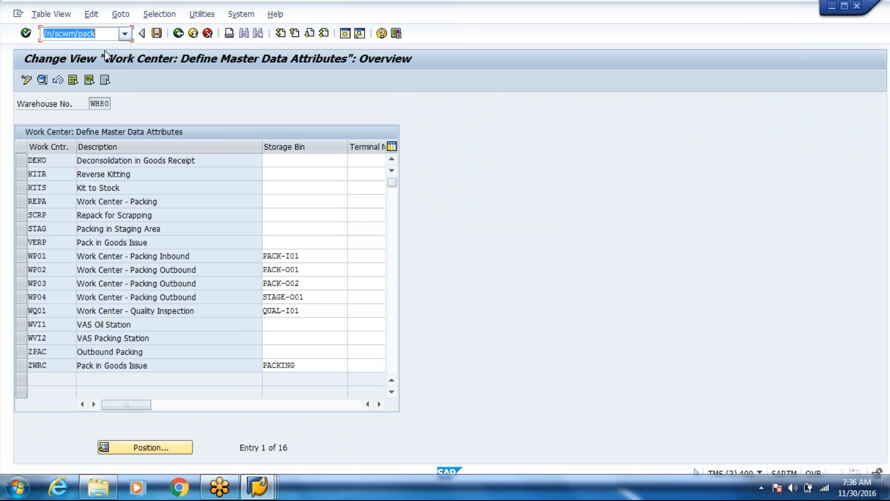
pyautogui.press('Return')
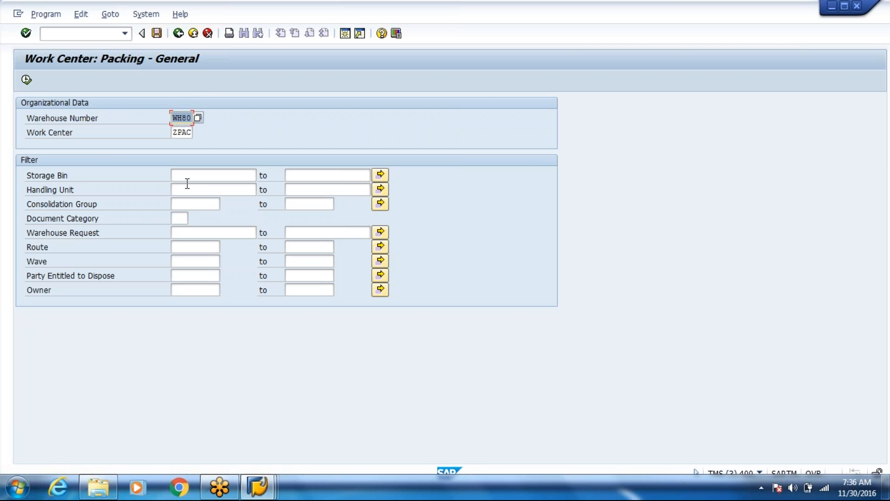
pyautogui.click(190, 132)
pyautogui.click(198, 132)
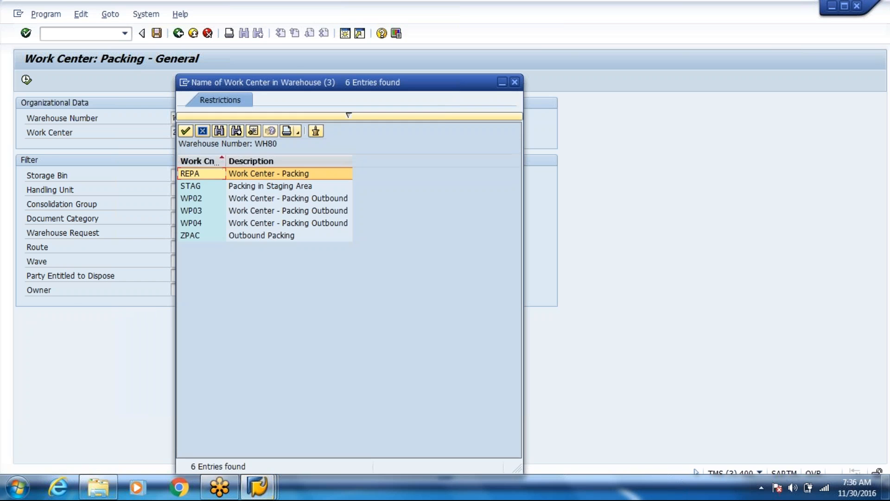
pyautogui.click(514, 82)
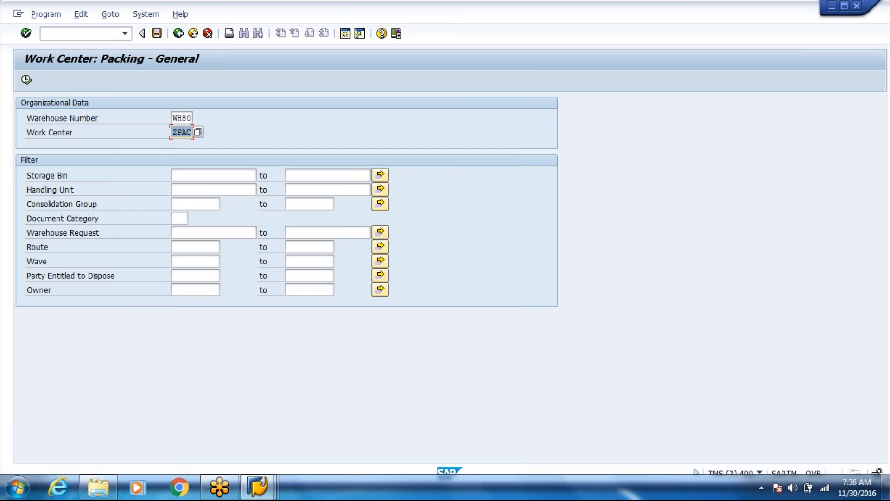
# Try to use ZWRC as the packing work center and read the details of the resulting message
pyautogui.write('ZWI')
pyautogui.press('BackSpace')
pyautogui.write('RC')
pyautogui.press('Return')
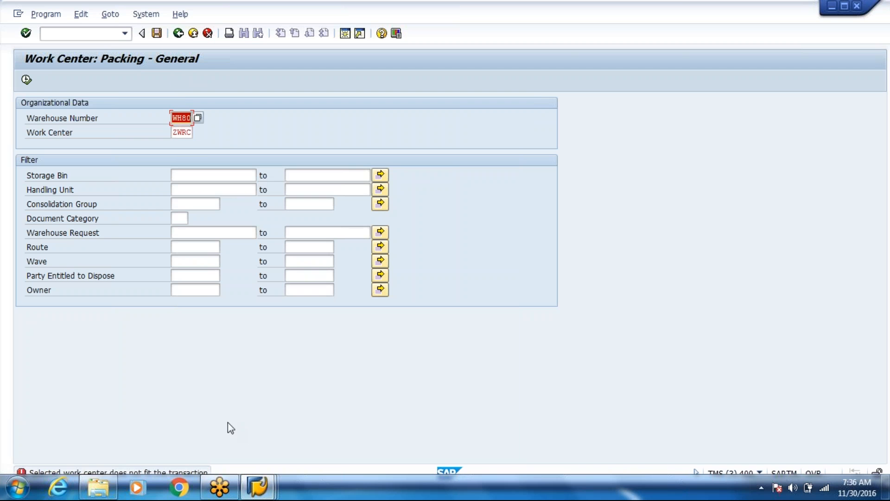
pyautogui.doubleClick(185, 468)
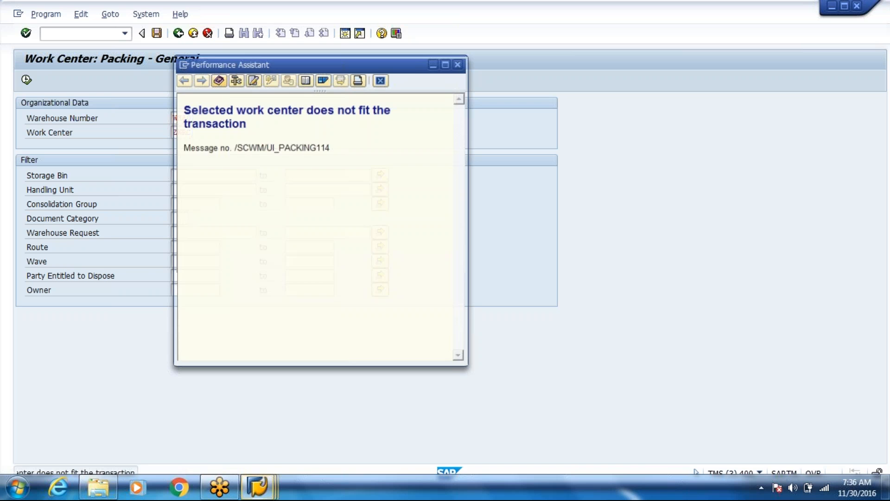
pyautogui.click(380, 80)
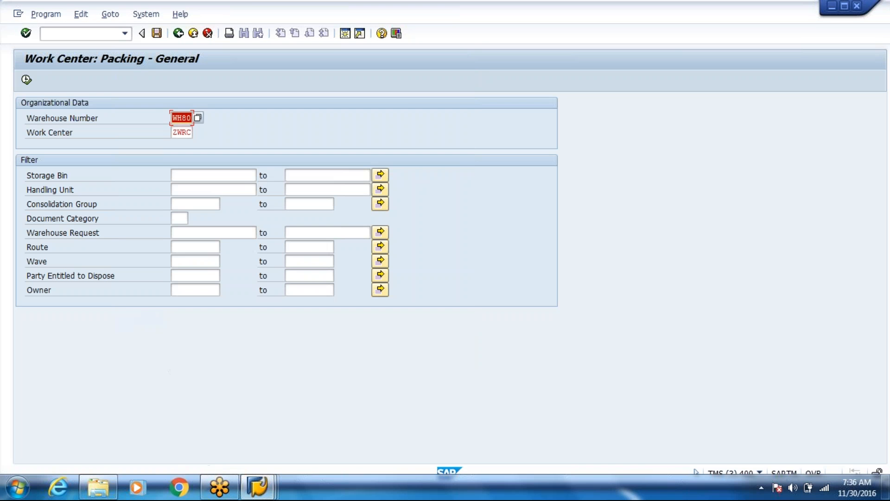
# In the Display IMG session, open Define Storage Type, check the details of storage type 8030 in warehouse 0001, and leave the view
pyautogui.click(258, 490)
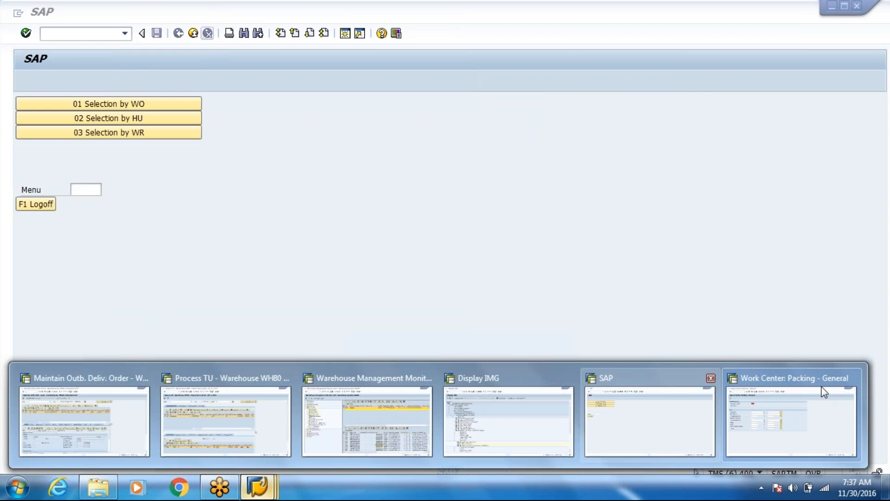
pyautogui.click(507, 419)
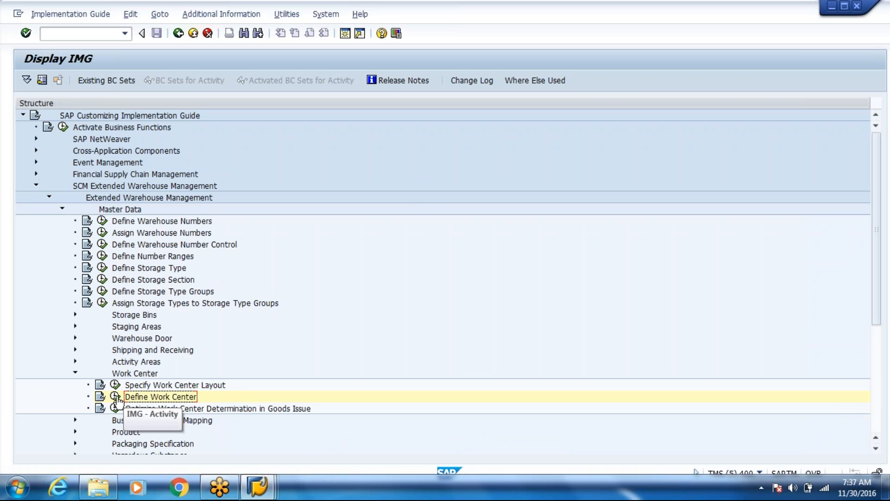
pyautogui.click(102, 268)
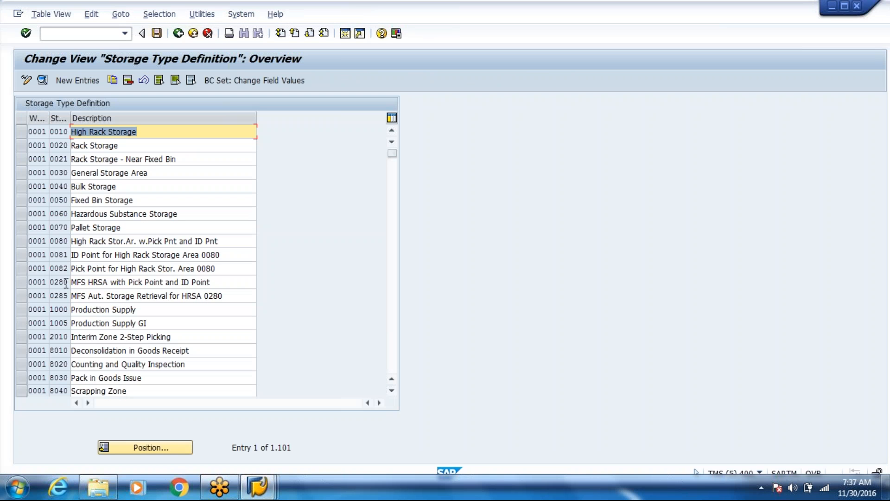
pyautogui.click(60, 378)
pyautogui.press('pagedown')
pyautogui.press('F2')
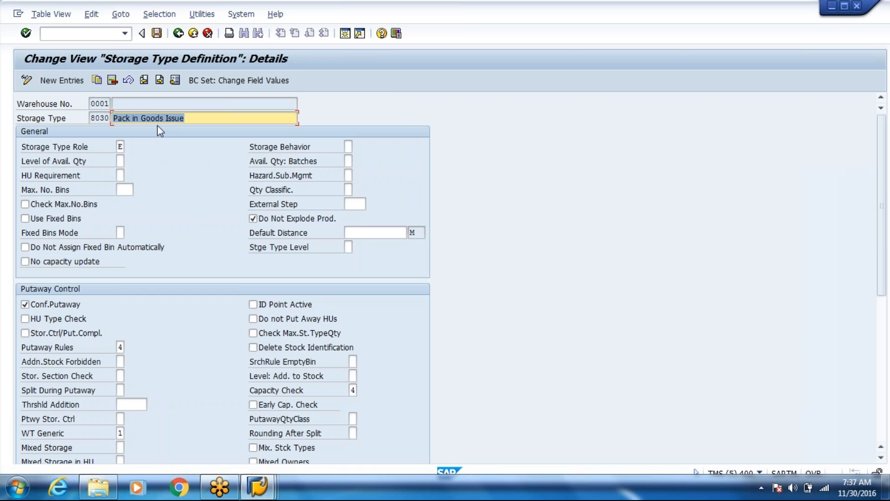
pyautogui.click(182, 40)
pyautogui.click(183, 40)
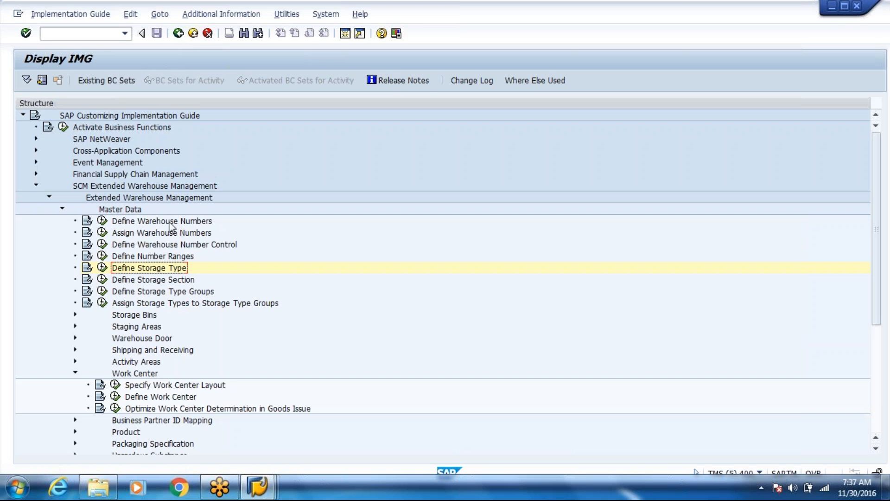
# Open Define Work Center at warehouse WH80, delete the Outbound Packing work center ZPAC, and save the change
pyautogui.click(114, 397)
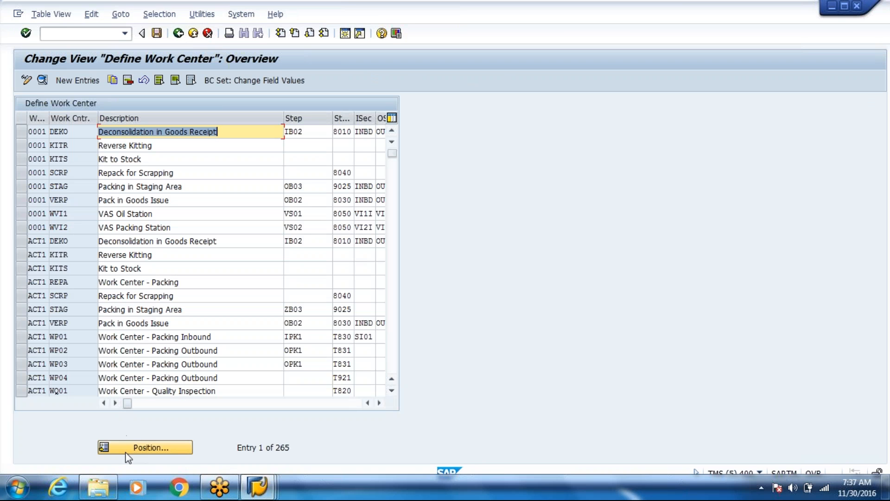
pyautogui.click(128, 452)
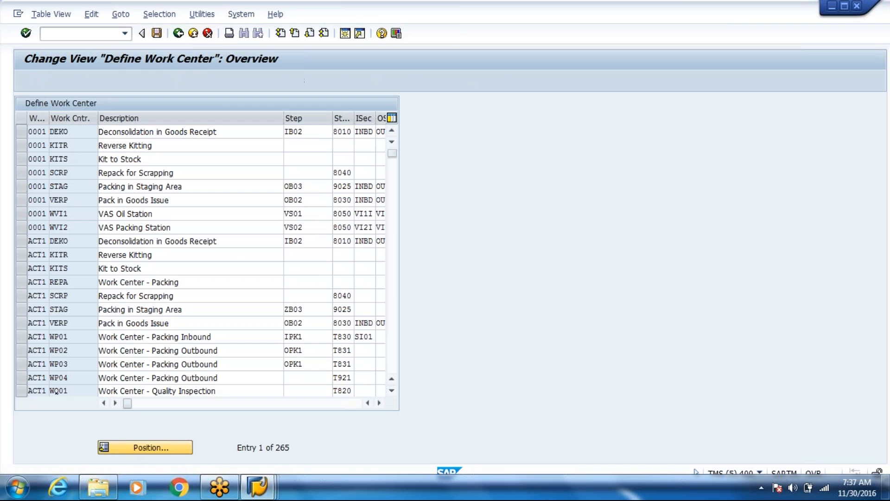
pyautogui.press('Return')
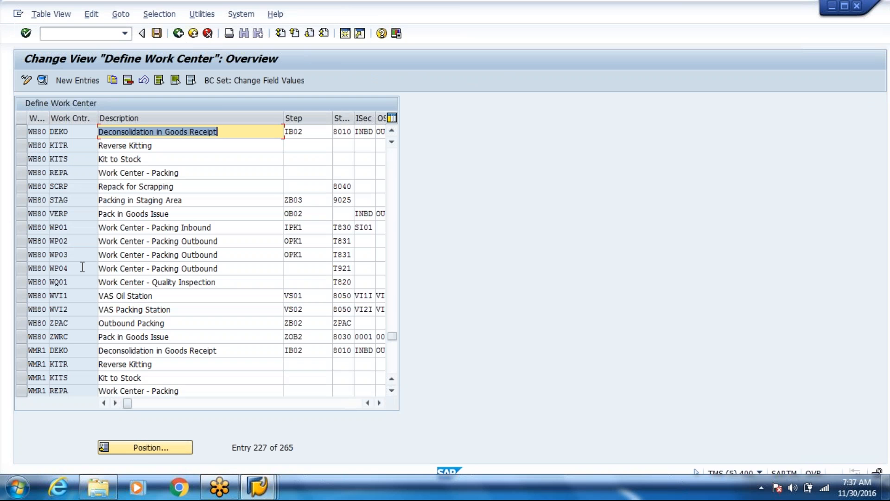
pyautogui.click(23, 320)
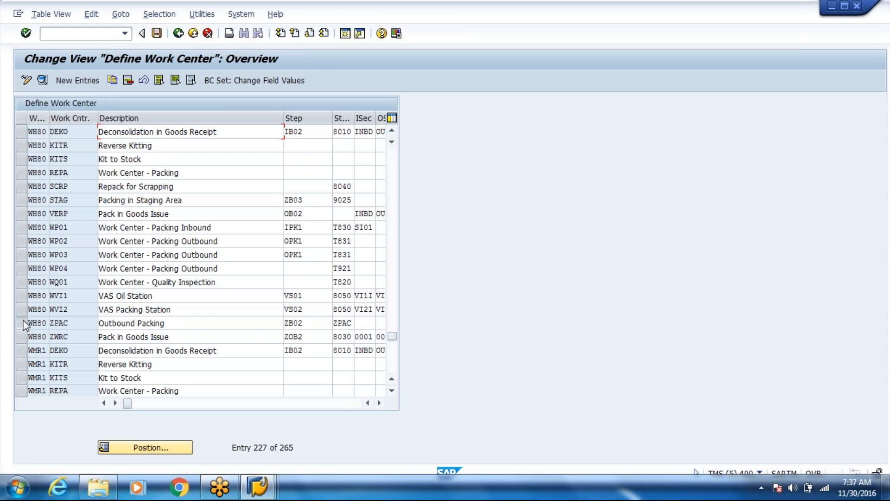
pyautogui.click(128, 80)
pyautogui.hotkey('ctrl', 's')
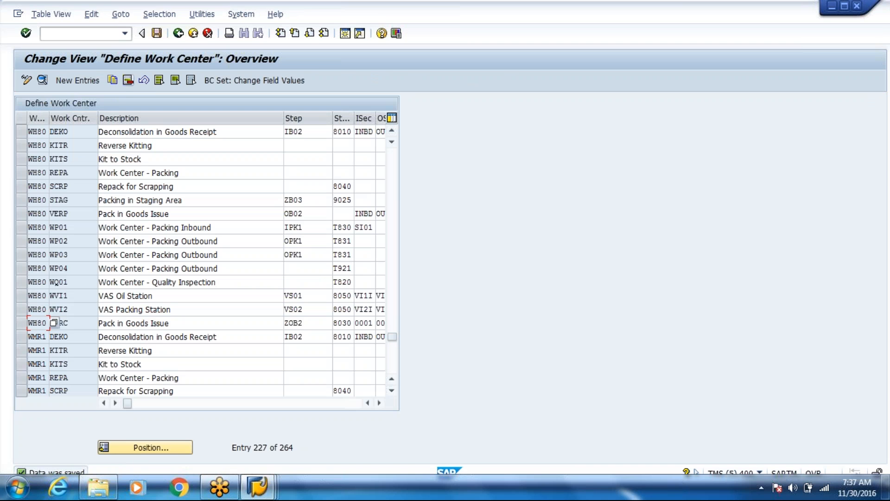
# Check the work center layout in the details of WH80 work center ZWRC and return to the overview
pyautogui.doubleClick(76, 327)
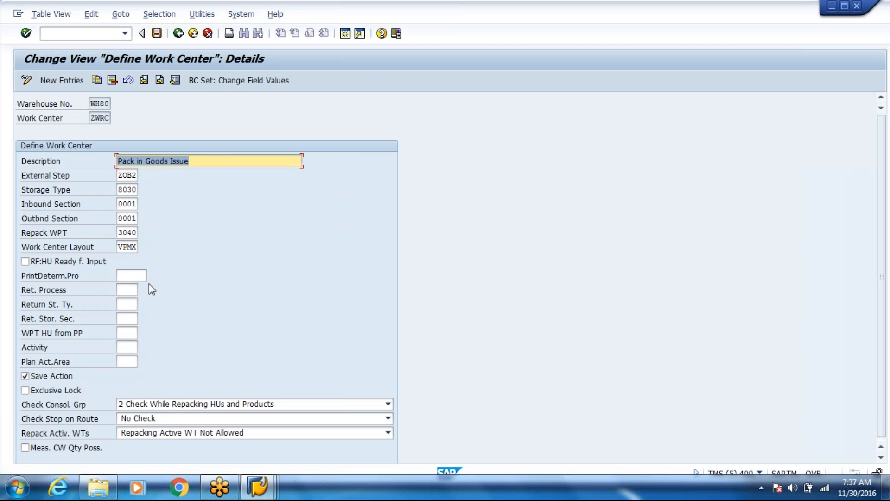
pyautogui.click(133, 247)
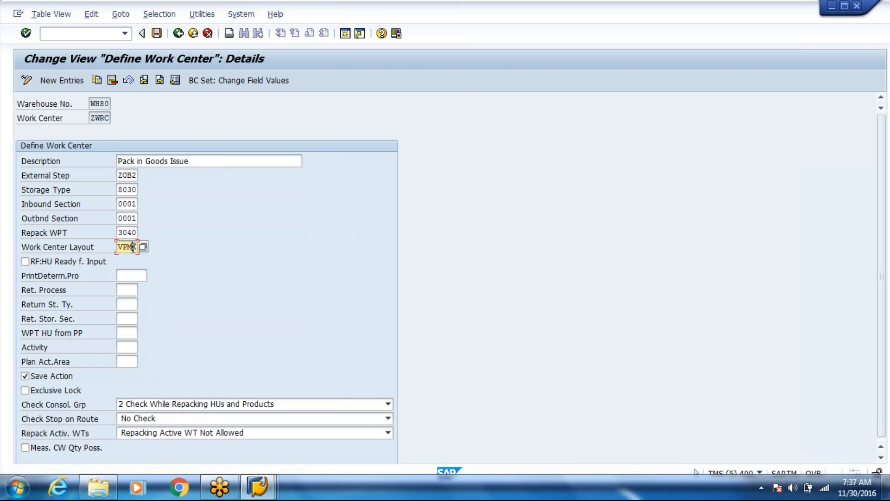
pyautogui.click(179, 34)
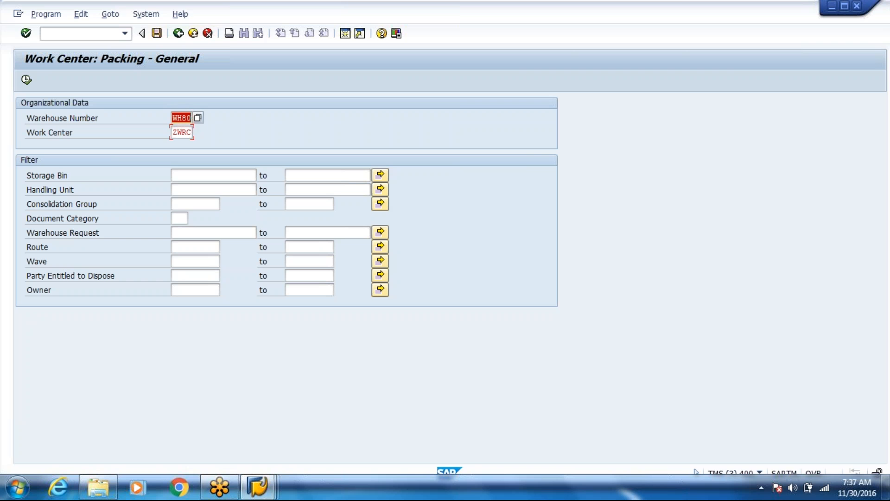
# List the work centers offered in the packing session, and check the layout of work center WP04 in Define Work Center
pyautogui.click(185, 133)
pyautogui.click(198, 132)
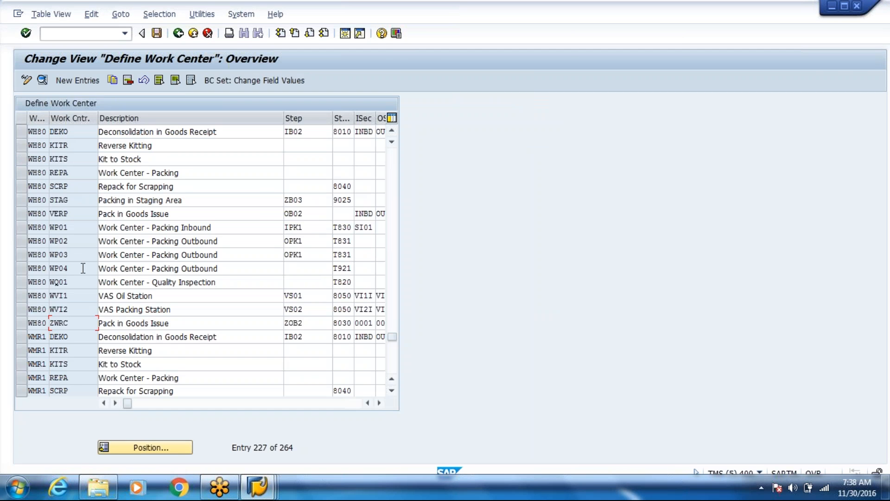
pyautogui.click(128, 247)
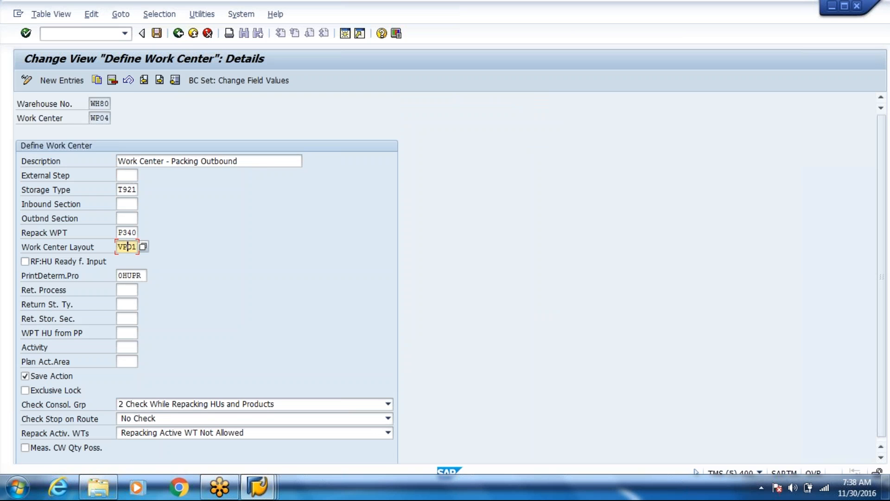
pyautogui.click(191, 37)
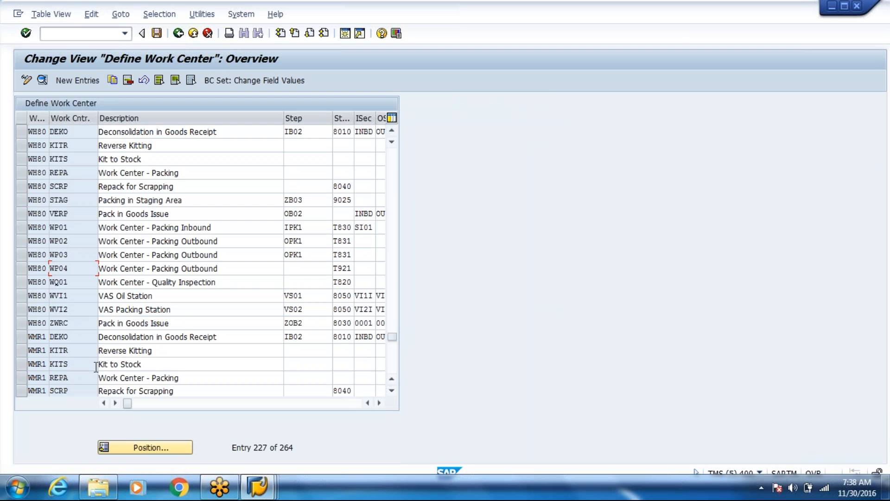
# Set the work center layout of WH80 work center ZWRC to VPO1, Packing - Outbound with OD Creation
pyautogui.click(76, 322)
pyautogui.doubleClick(75, 323)
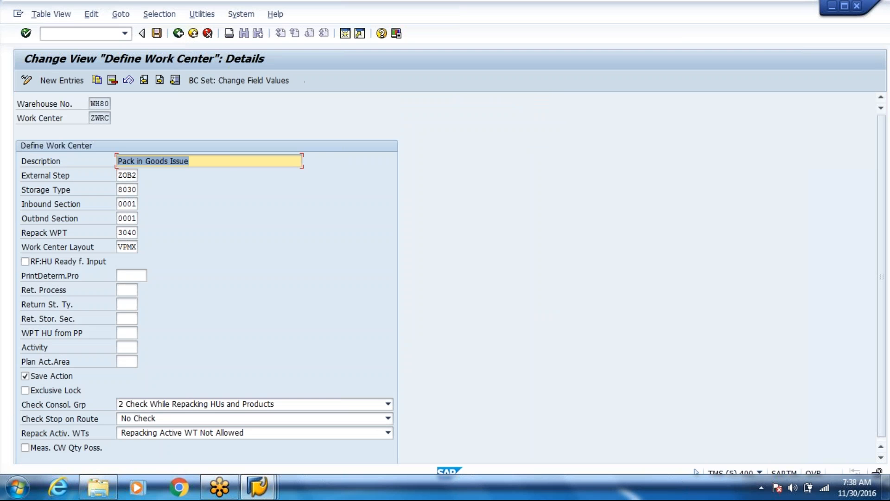
pyautogui.click(135, 247)
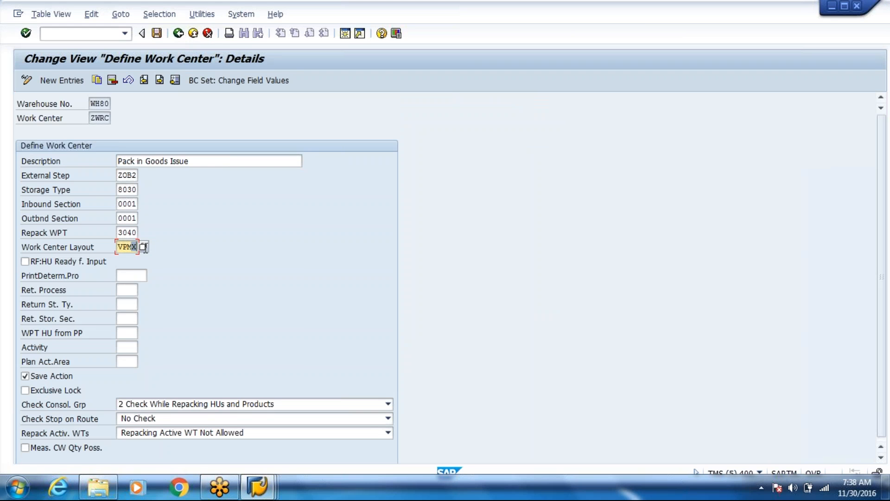
pyautogui.press('F4')
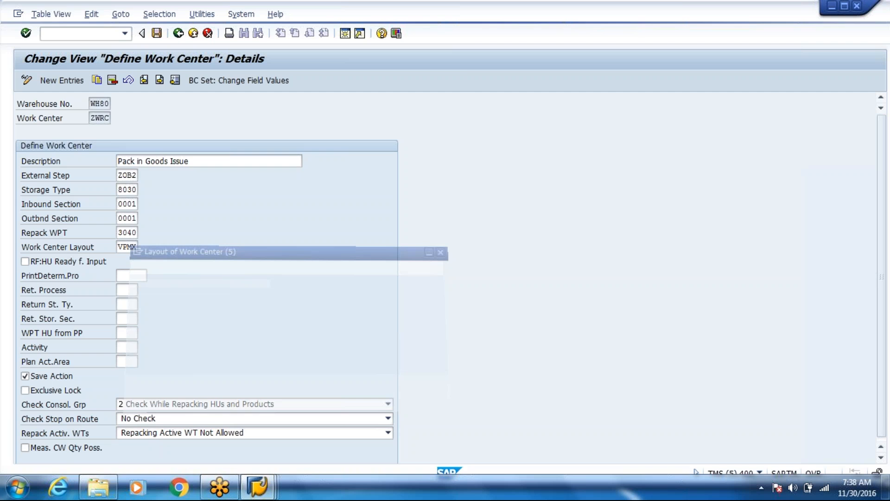
pyautogui.doubleClick(159, 272)
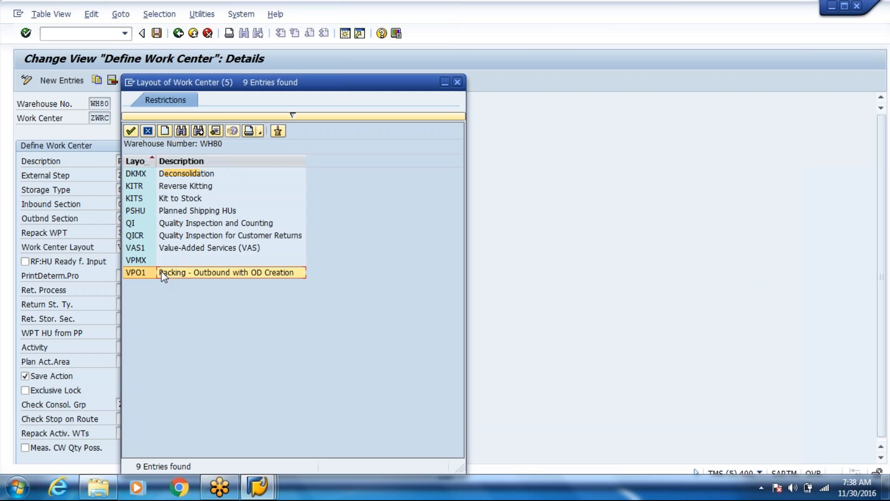
# Save the layout change of work center ZWRC and choose ZWRC, Pack in Goods Issue, as work center in the packing session
pyautogui.hotkey('ctrl', 's')
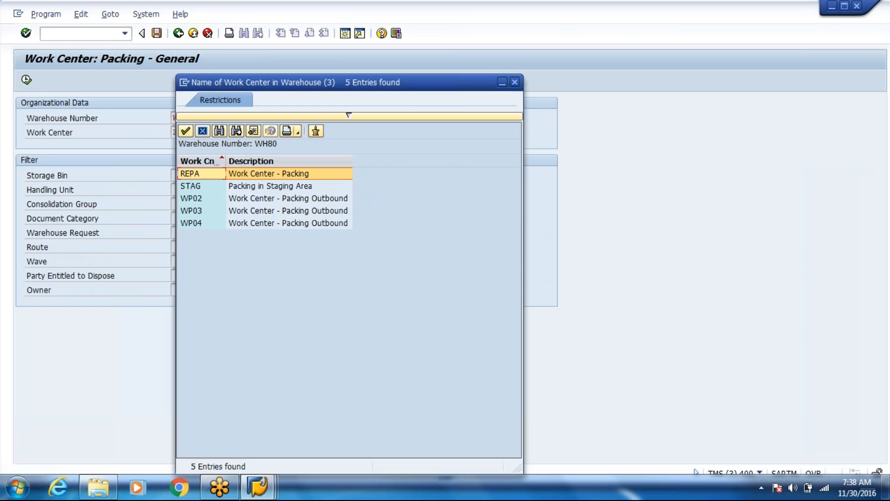
pyautogui.doubleClick(204, 170)
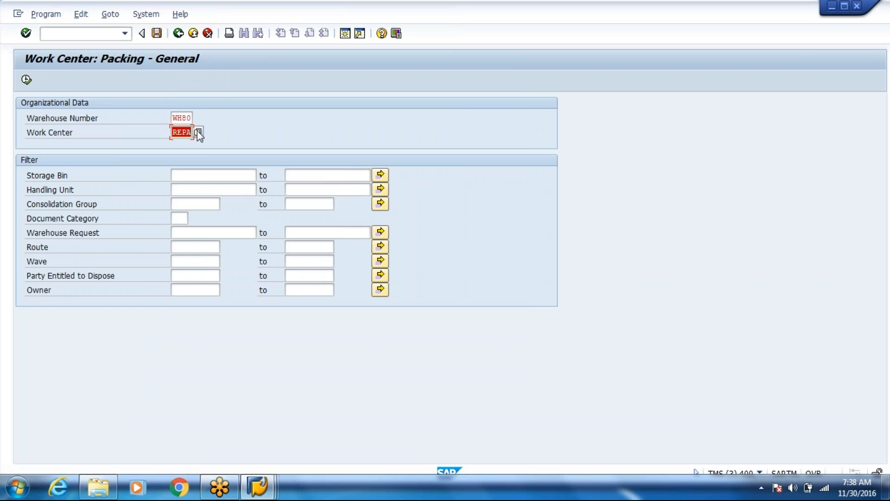
pyautogui.press('F4')
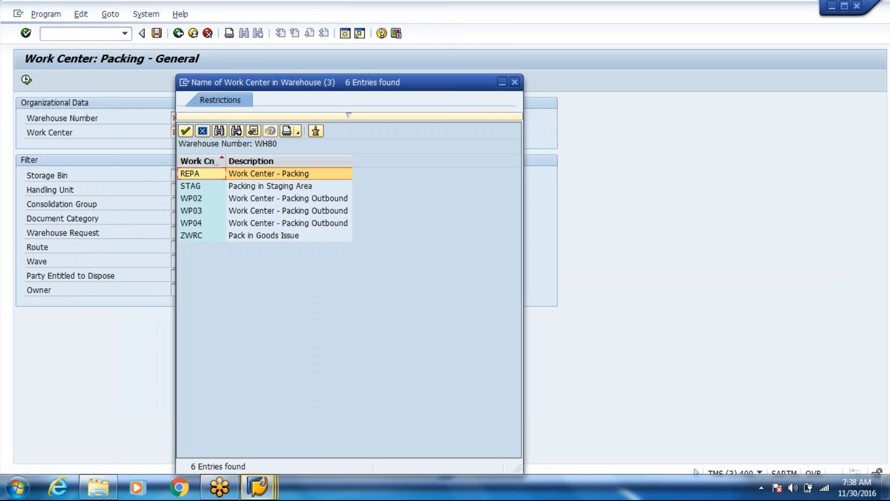
pyautogui.click(194, 236)
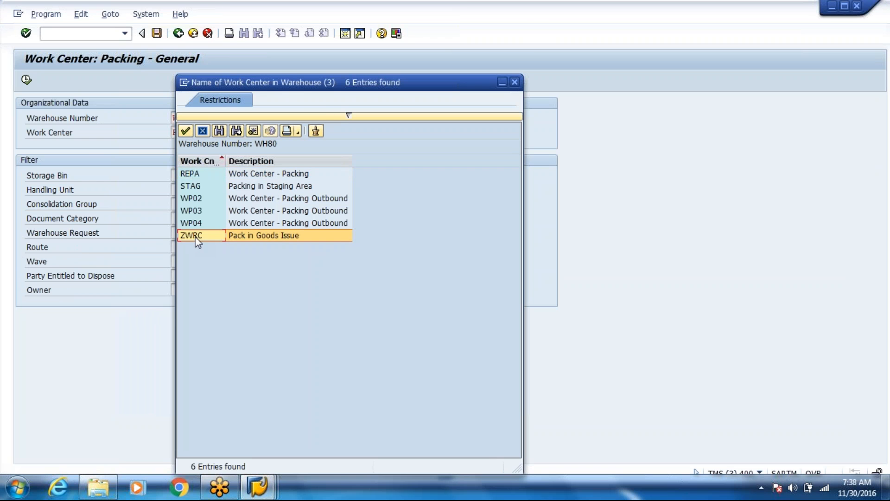
pyautogui.doubleClick(196, 235)
# Leave the Define Work Center details and overview, and start the packing session for work center ZWRC at warehouse WH80
pyautogui.hotkey('alt', 'Tab')
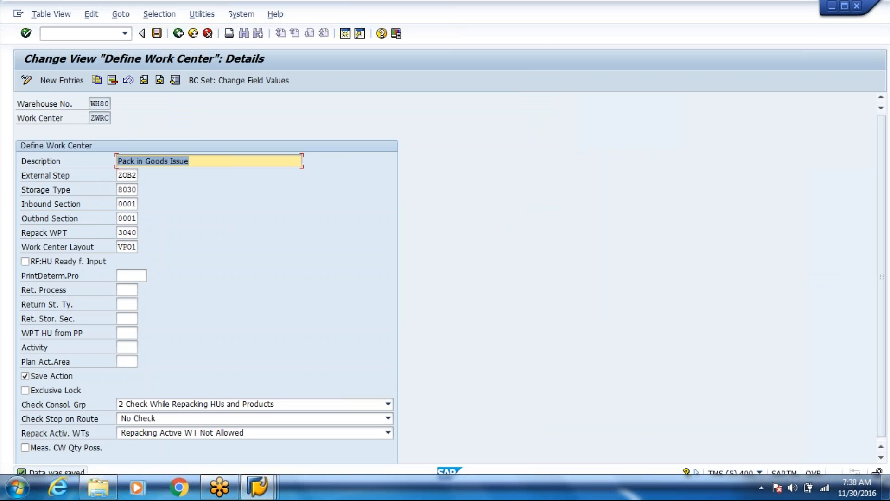
pyautogui.click(179, 34)
pyautogui.click(179, 34)
pyautogui.hotkey('alt', 'Tab')
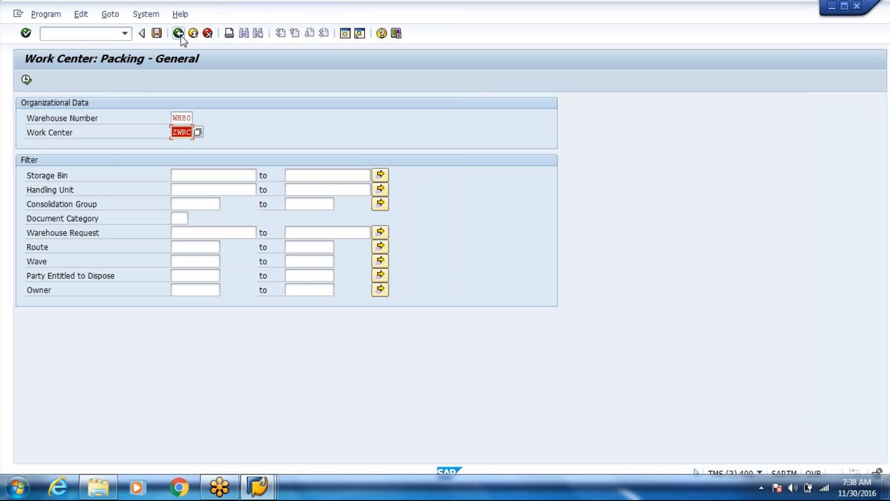
pyautogui.click(26, 79)
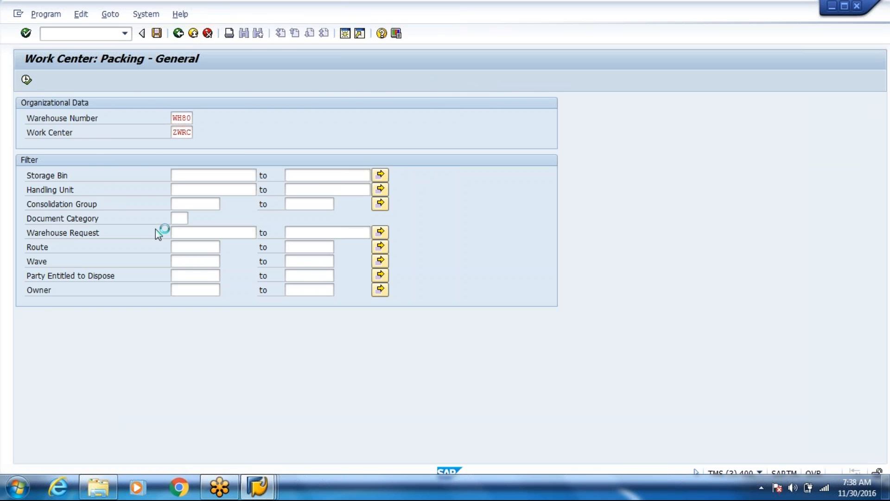
pyautogui.click(90, 157)
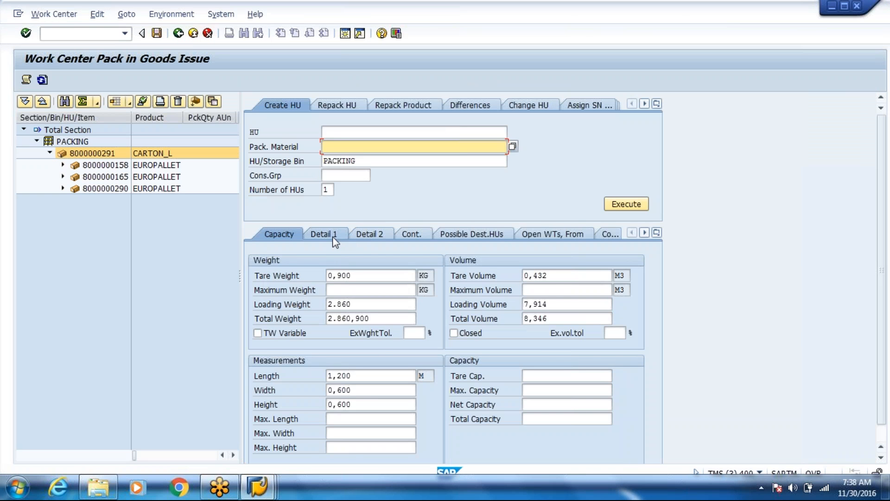
pyautogui.click(334, 238)
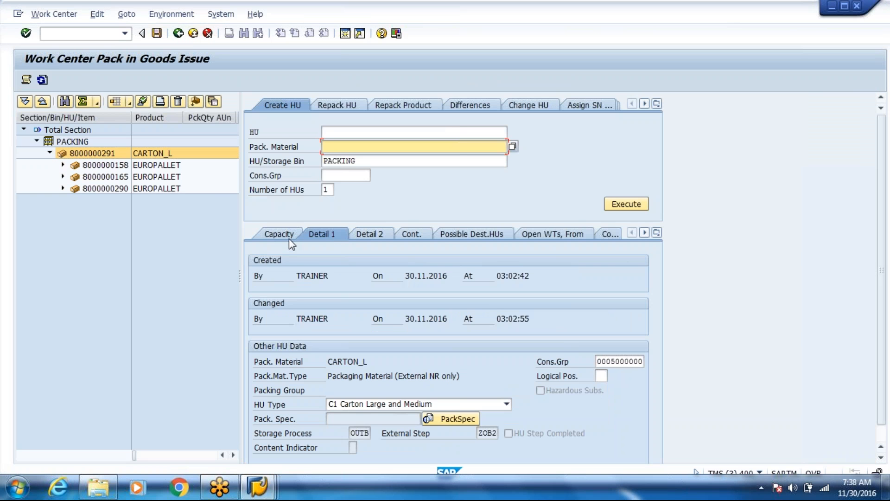
pyautogui.click(144, 101)
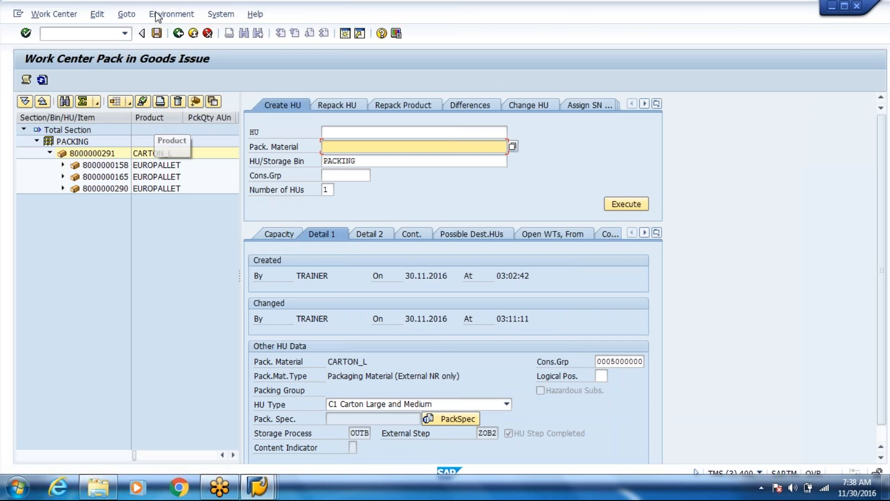
pyautogui.click(155, 35)
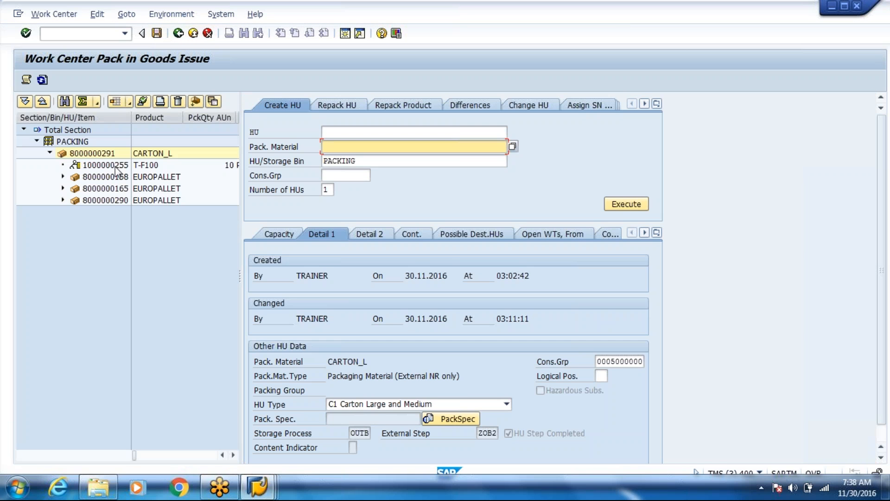
pyautogui.click(116, 168)
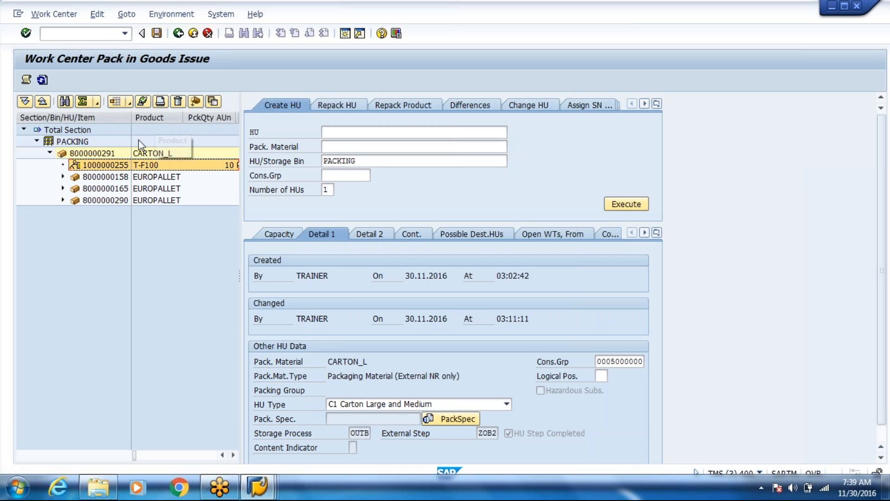
# Switch to the Warehouse Management Monitor for WH80 and open the warehouse task selection under Documents
pyautogui.click(258, 497)
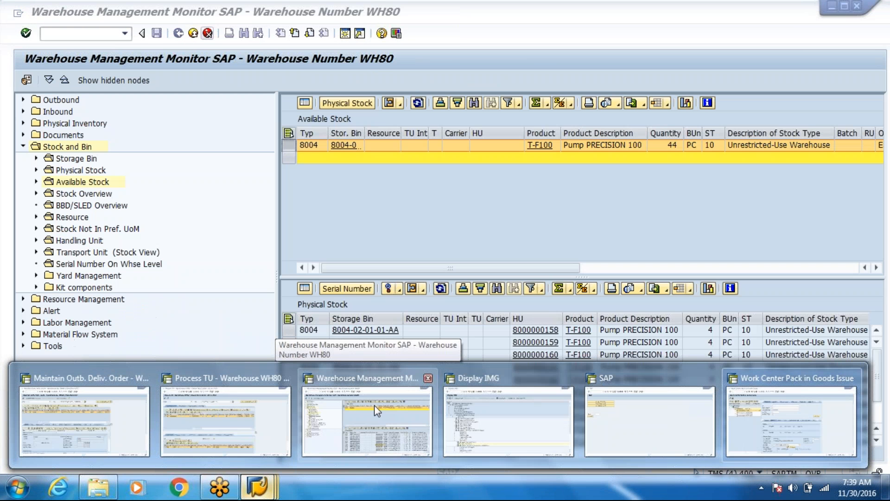
pyautogui.click(374, 405)
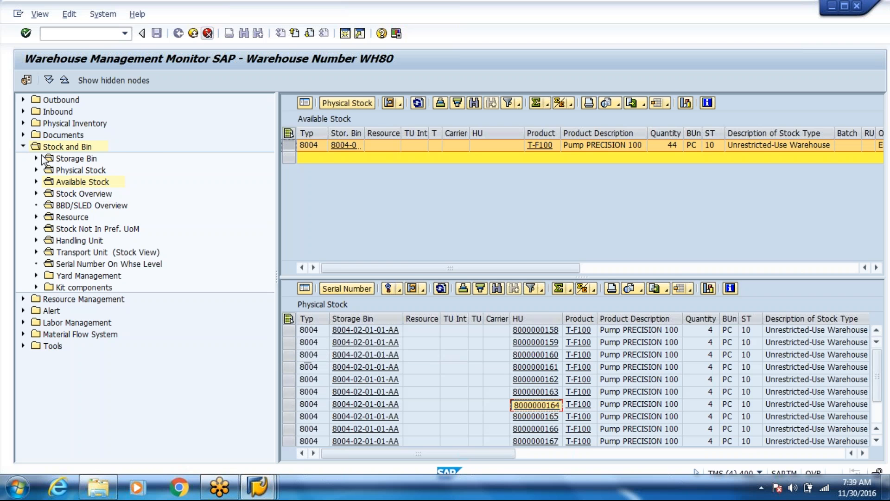
pyautogui.click(23, 134)
pyautogui.doubleClick(69, 173)
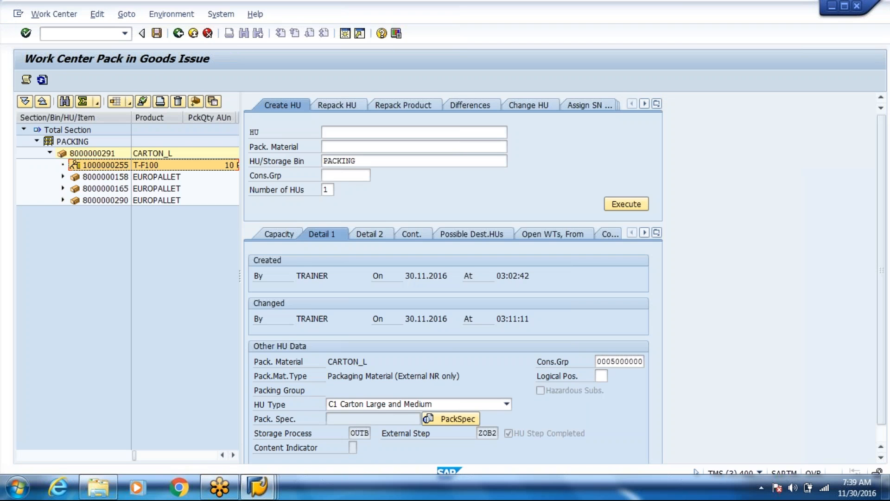
# Copy the number of the CARTON_L handling unit from its details in the packing session and return to the monitor
pyautogui.click(95, 155)
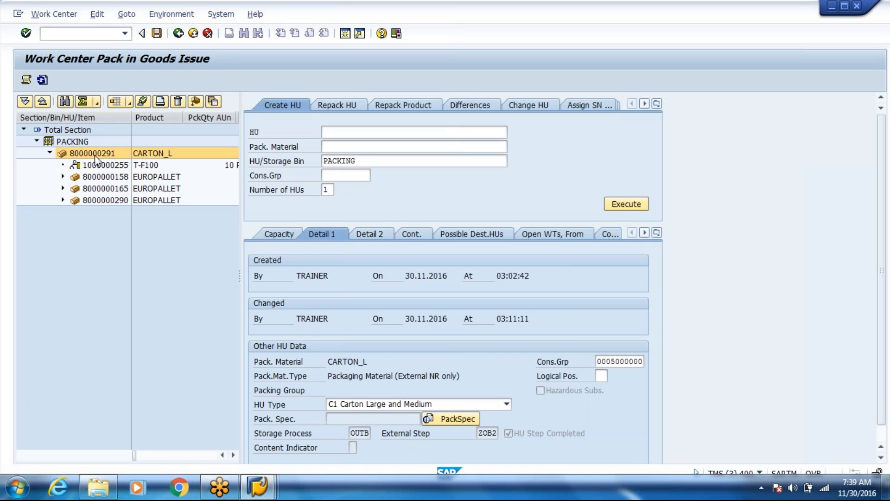
pyautogui.click(287, 232)
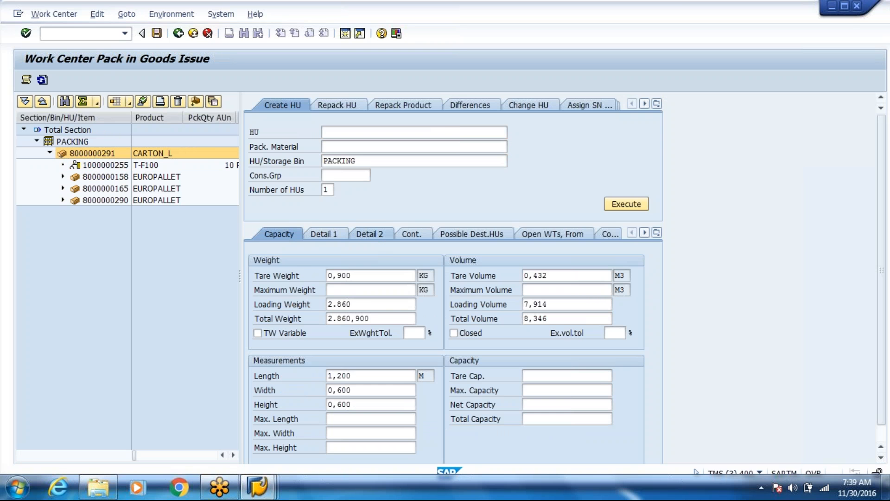
pyautogui.moveTo(379, 259); pyautogui.dragTo(324, 261)
pyautogui.hotkey('ctrl', 'c')
pyautogui.click(323, 260)
pyautogui.hotkey('alt', 'Tab')
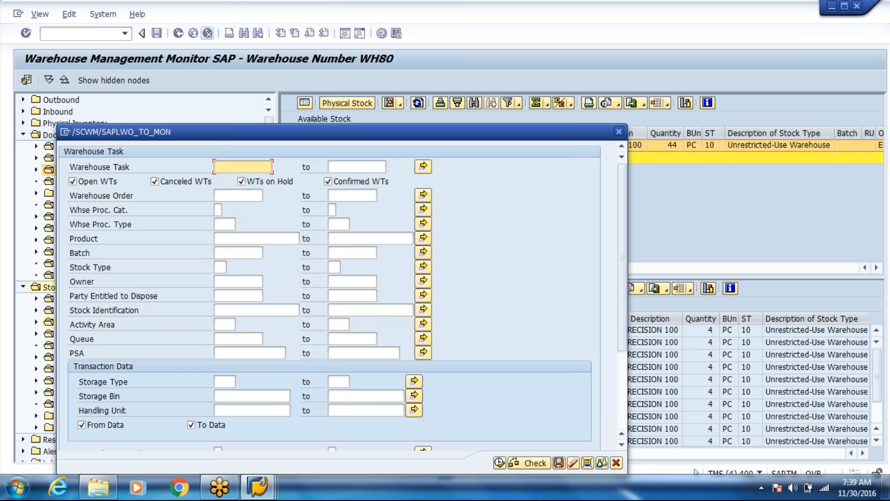
pyautogui.hotkey('ctrl', 'v')
pyautogui.click(155, 182)
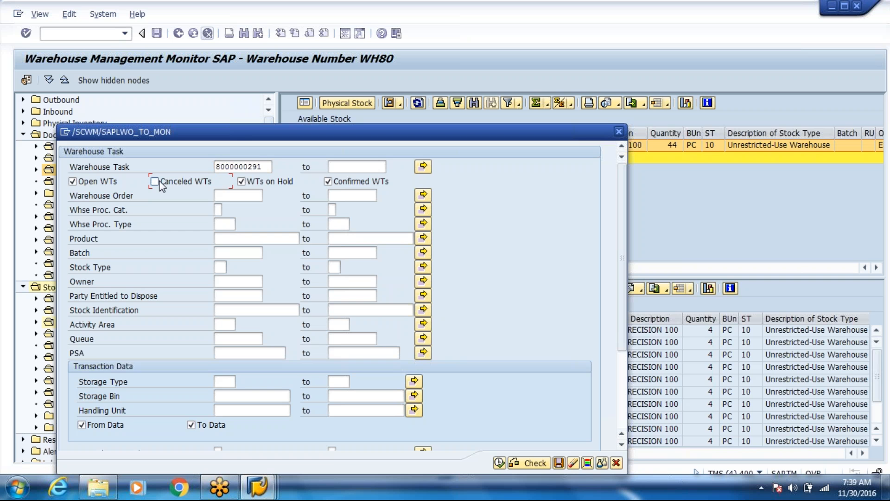
pyautogui.click(328, 181)
pyautogui.click(499, 462)
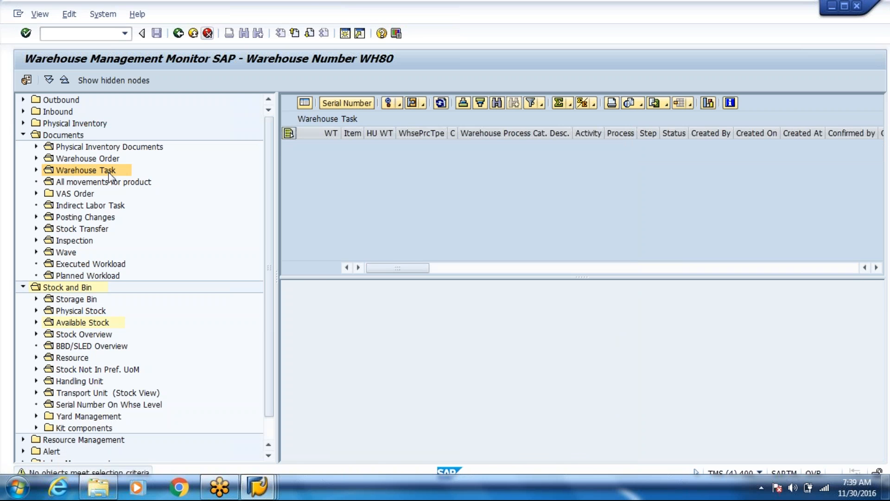
pyautogui.doubleClick(109, 170)
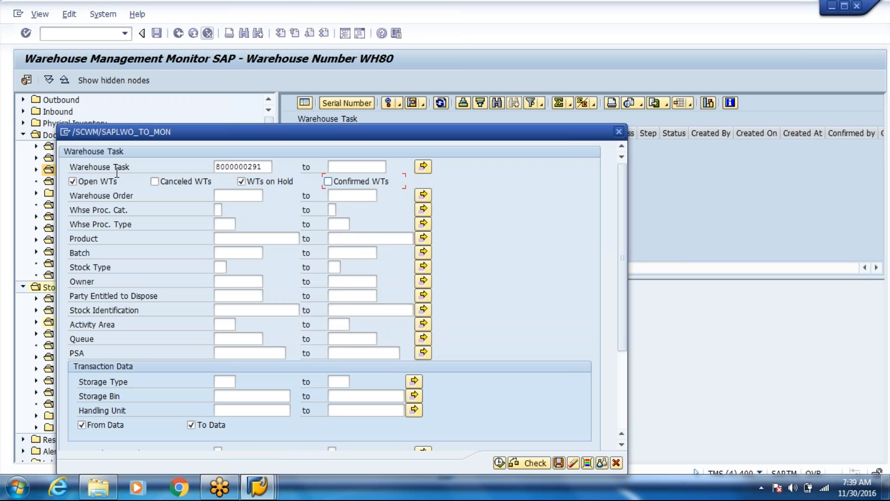
pyautogui.moveTo(268, 165); pyautogui.dragTo(214, 164)
pyautogui.hotkey('ctrl', 'c')
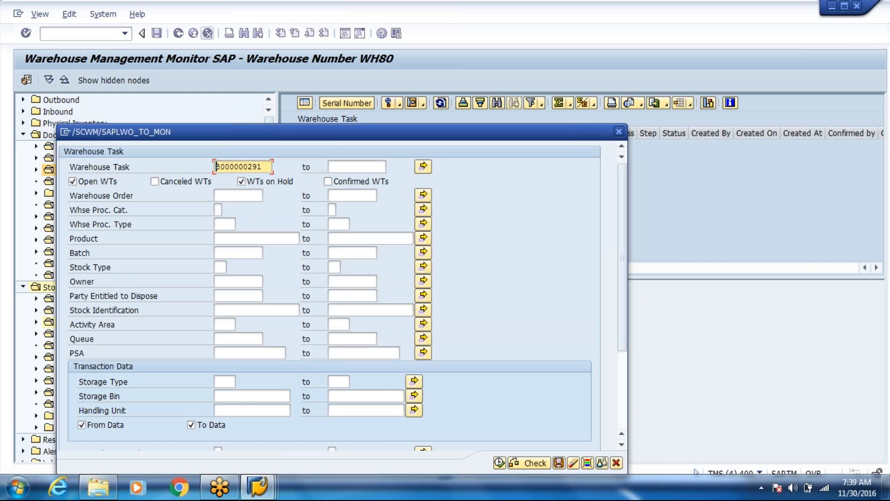
pyautogui.click(244, 409)
pyautogui.hotkey('ctrl', 'v')
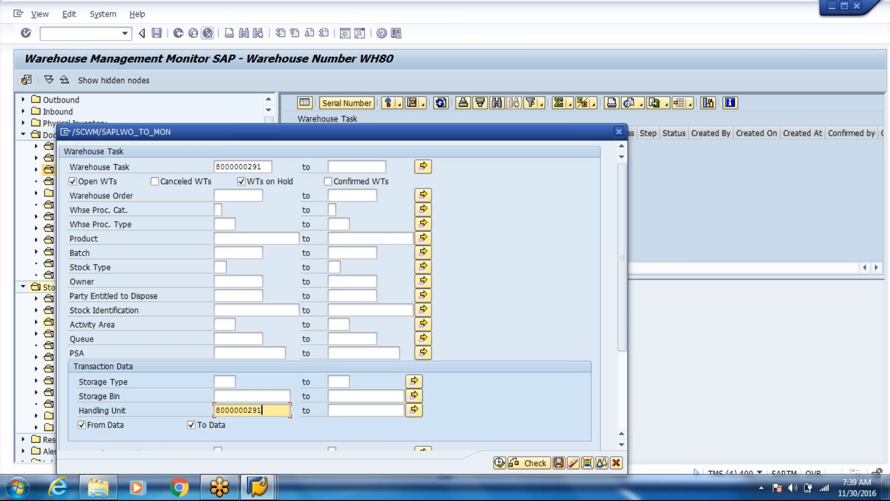
pyautogui.click(266, 166)
pyautogui.press('BackSpace')
pyautogui.press('BackSpace')
pyautogui.press('BackSpace')
pyautogui.press('BackSpace')
pyautogui.press('BackSpace')
pyautogui.press('BackSpace')
pyautogui.press('BackSpace')
pyautogui.press('BackSpace')
pyautogui.press('BackSpace')
pyautogui.press('BackSpace')
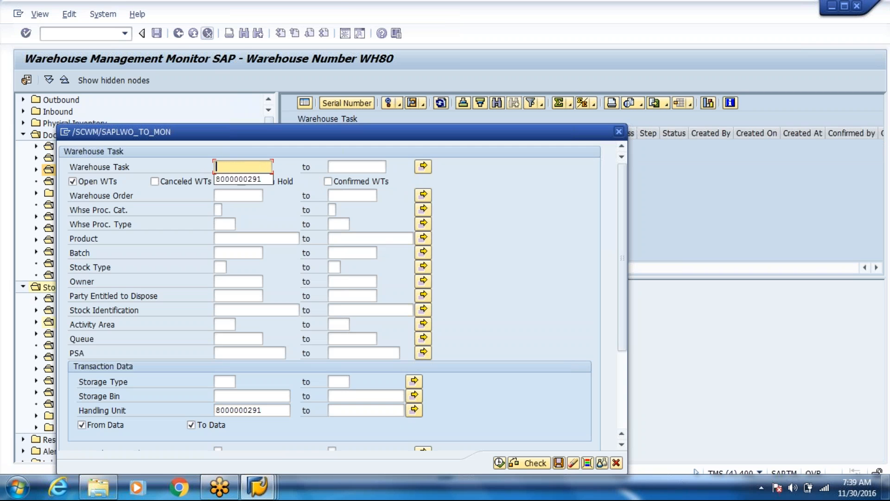
pyautogui.click(505, 181)
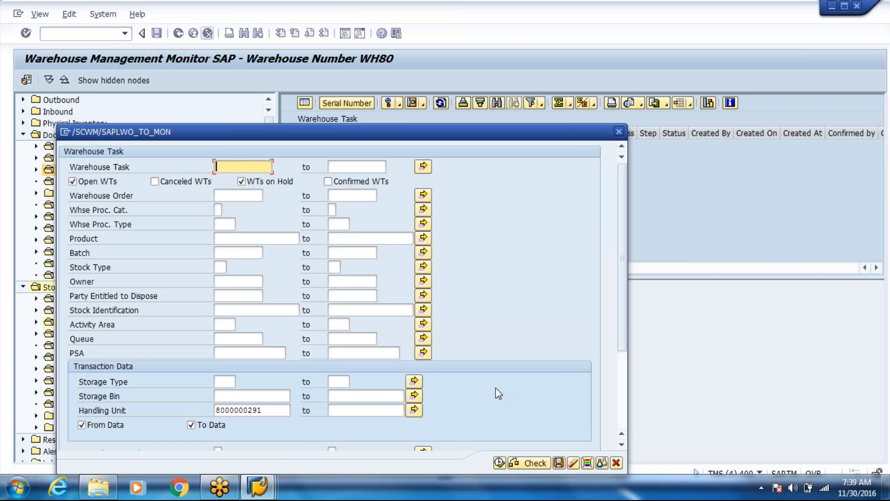
pyautogui.click(499, 461)
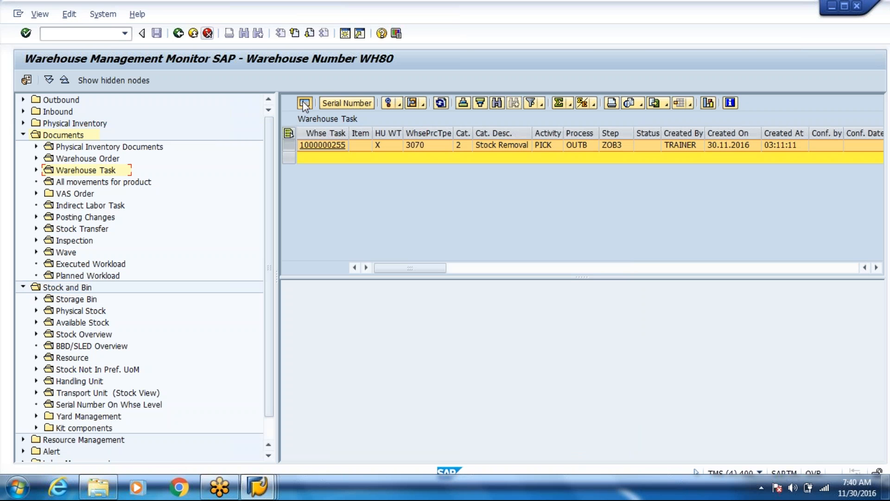
# Open the details of the handling unit's warehouse task in an enlarged view and examine its movement data, storage process and external step
pyautogui.doubleClick(417, 153)
pyautogui.moveTo(582, 277); pyautogui.dragTo(582, 457)
pyautogui.moveTo(881, 235); pyautogui.dragTo(870, 319)
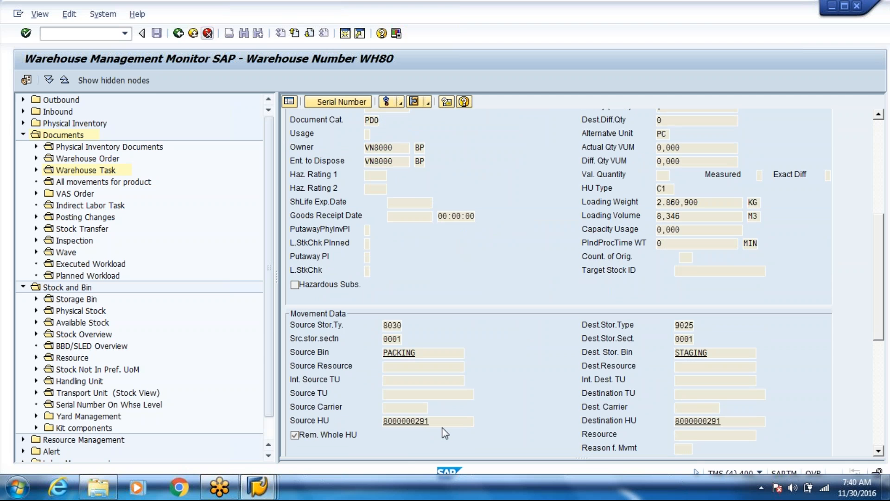
pyautogui.hotkey('alt', 'Tab')
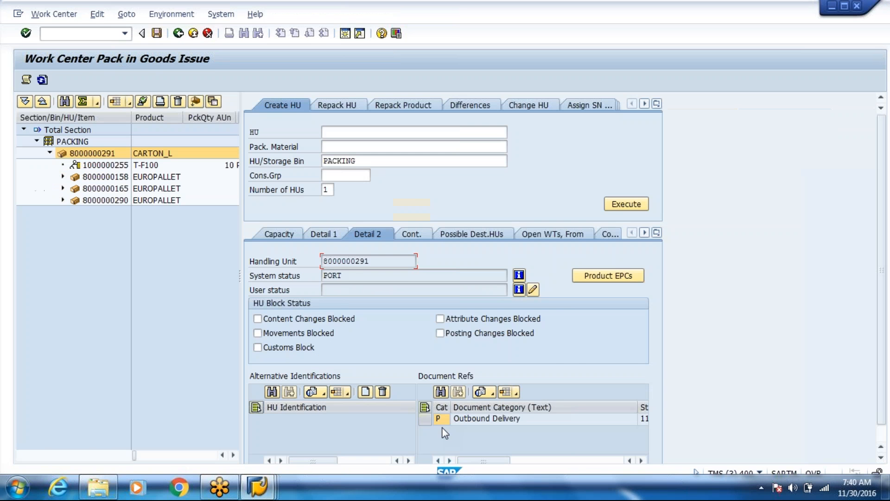
pyautogui.hotkey('alt', 'Tab')
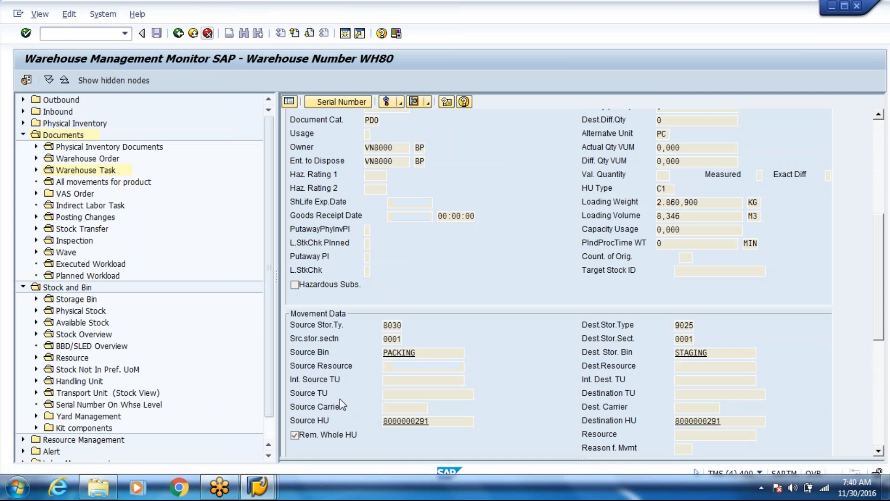
pyautogui.scroll(1, 882, 295)
pyautogui.scroll(6, 882, 295)
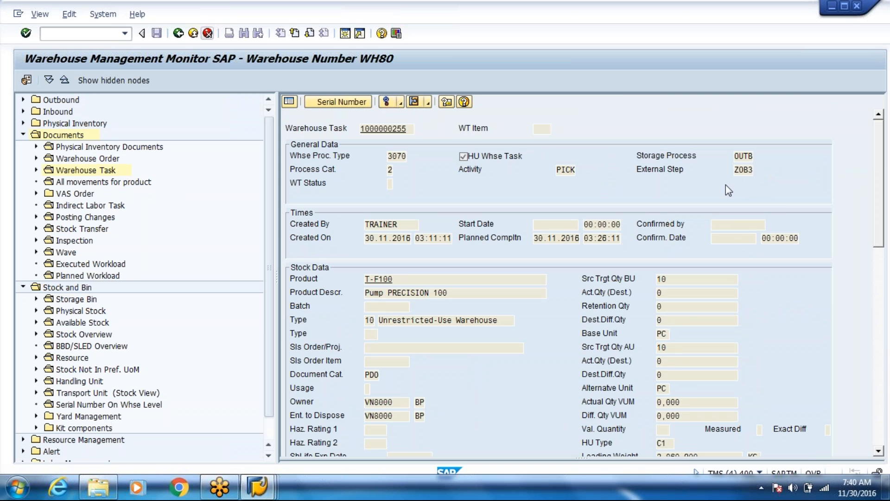
# Close the handling unit's details in the packing session and examine the warehouse task's stock and movement data in the monitor
pyautogui.hotkey('ctrl', 'n')
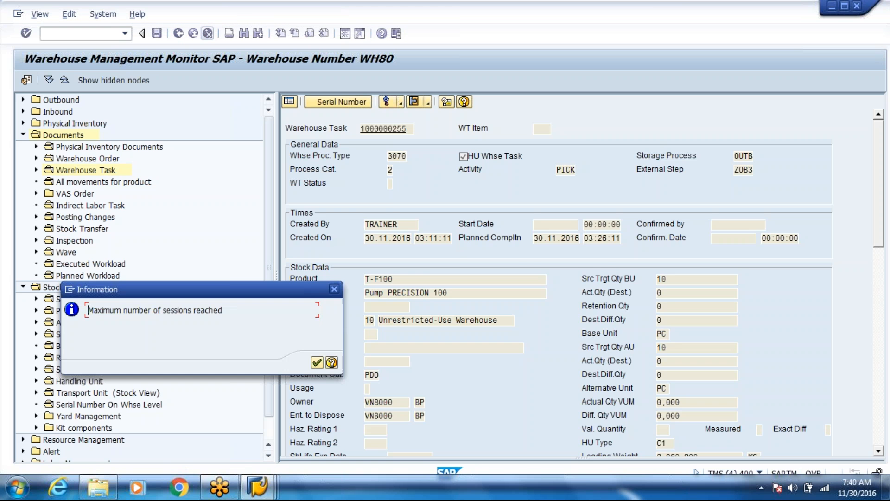
pyautogui.press('Return')
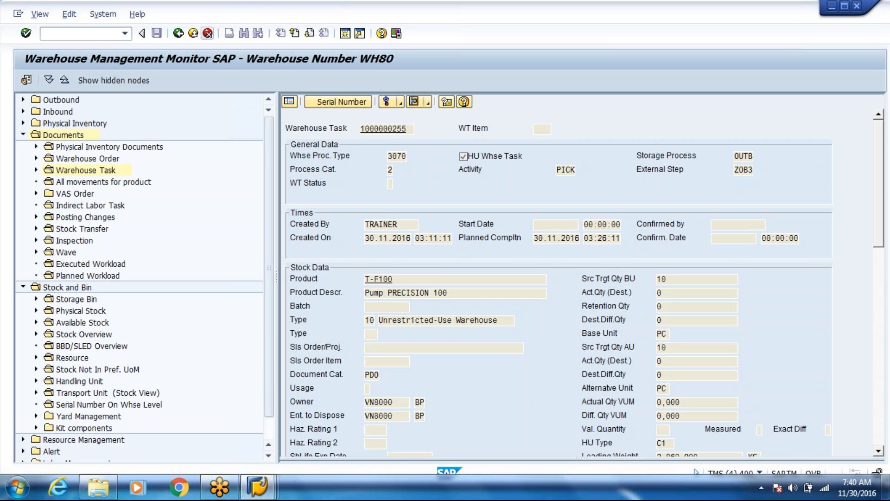
pyautogui.hotkey('alt', 'Tab')
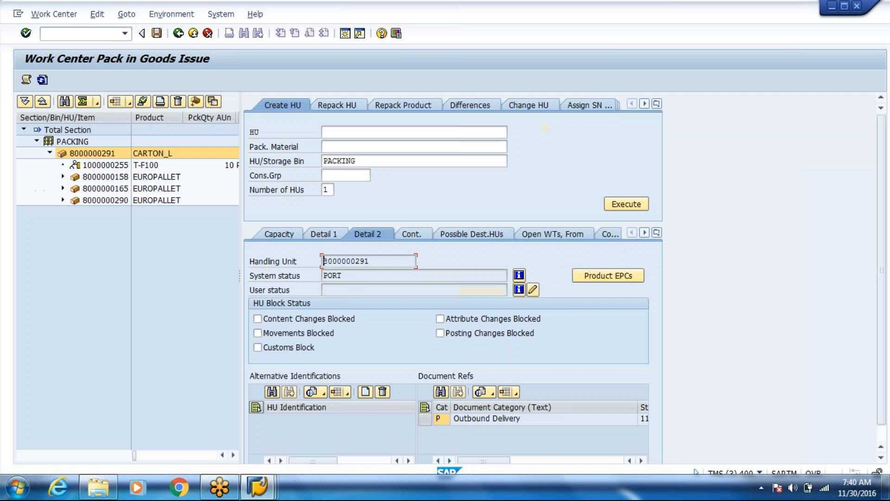
pyautogui.click(192, 39)
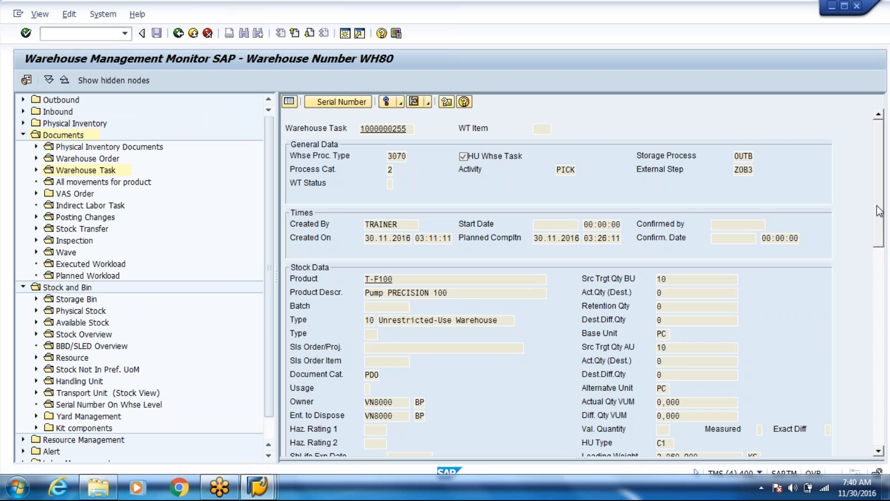
pyautogui.scroll(-5, 879, 211)
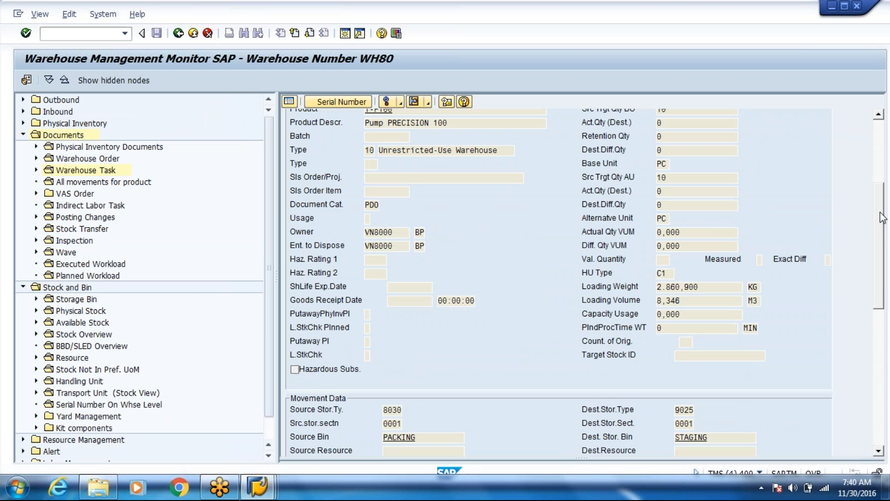
pyautogui.scroll(-4, 881, 218)
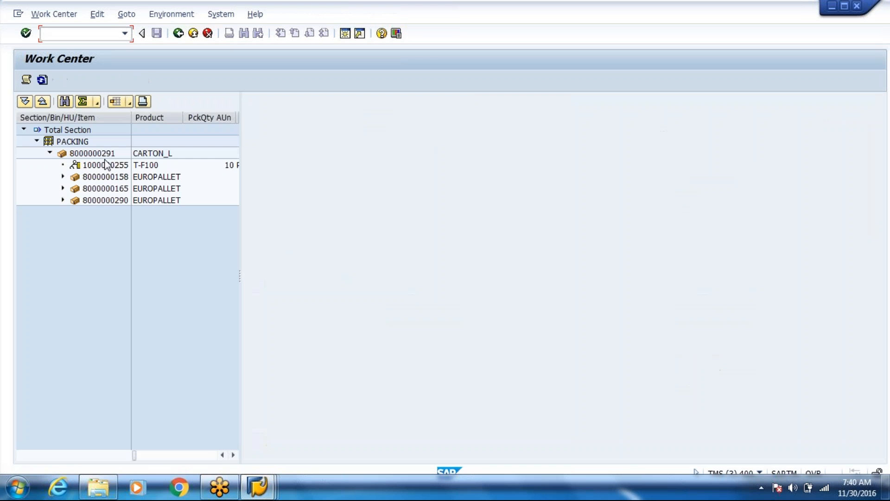
pyautogui.click(105, 166)
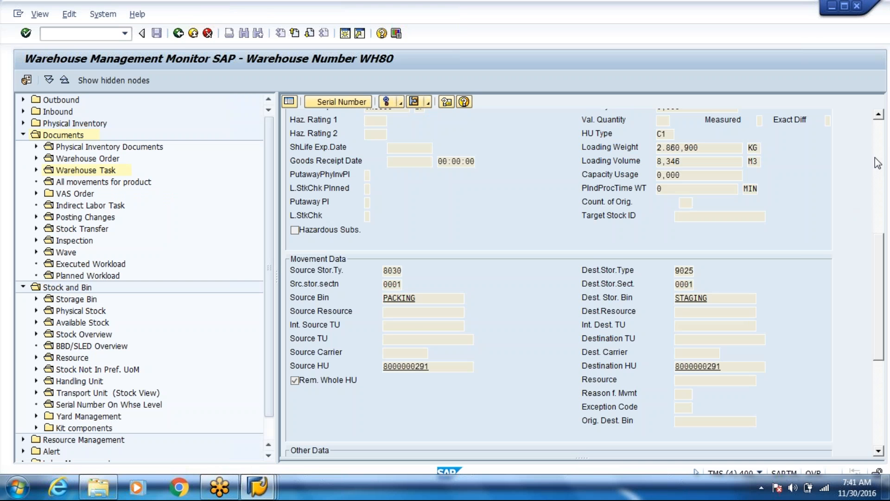
pyautogui.scroll(5, 878, 163)
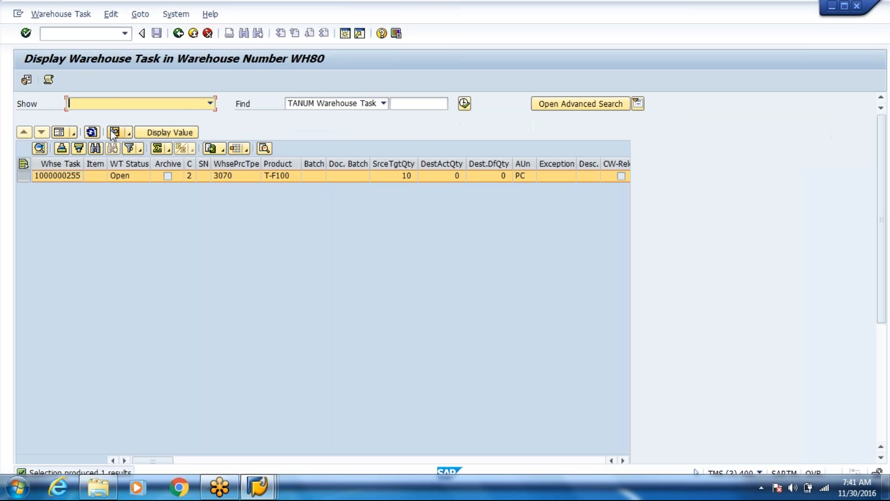
pyautogui.click(113, 133)
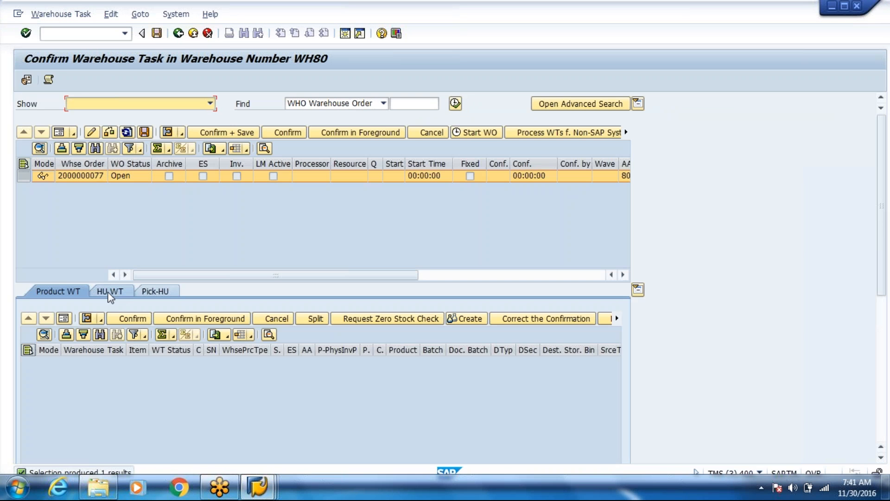
pyautogui.click(110, 291)
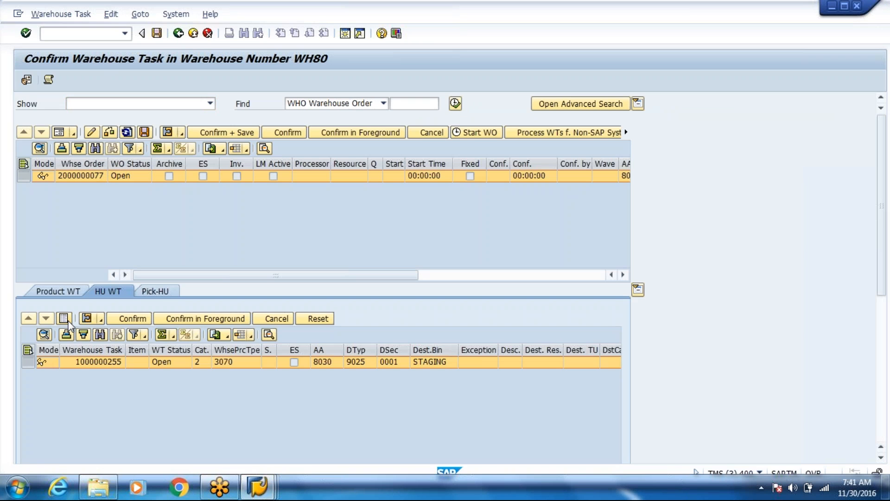
pyautogui.click(64, 318)
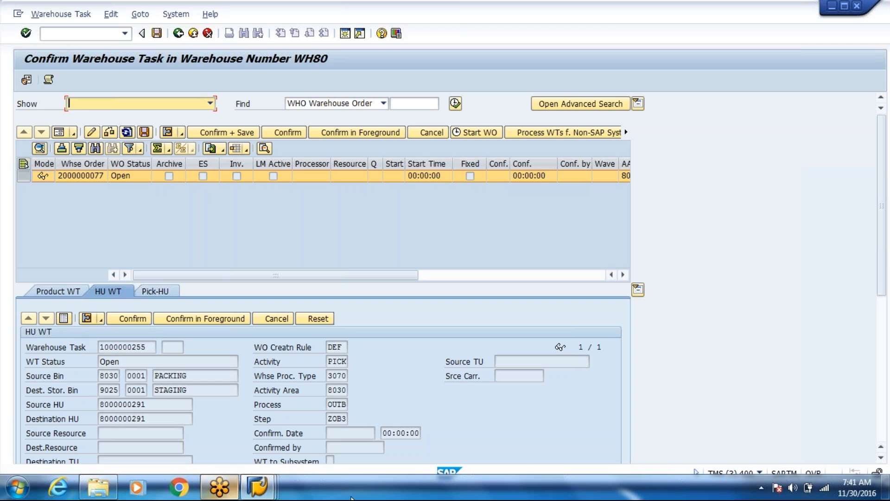
pyautogui.click(344, 421)
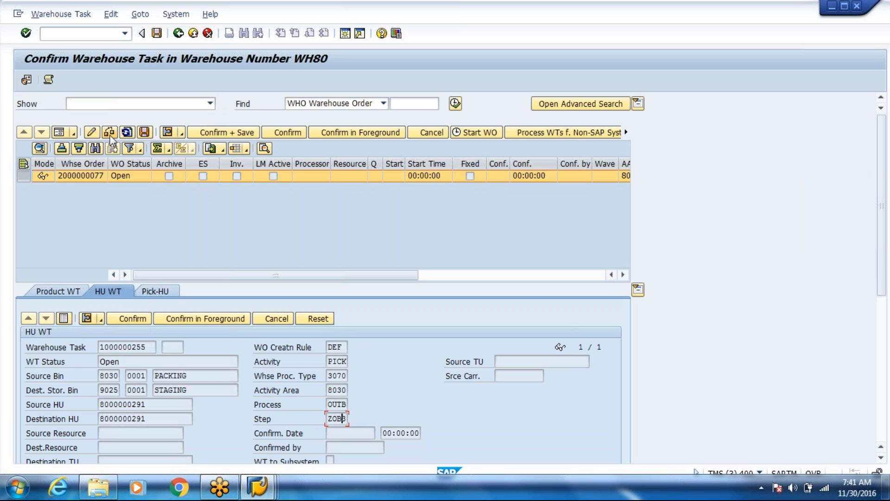
pyautogui.click(91, 132)
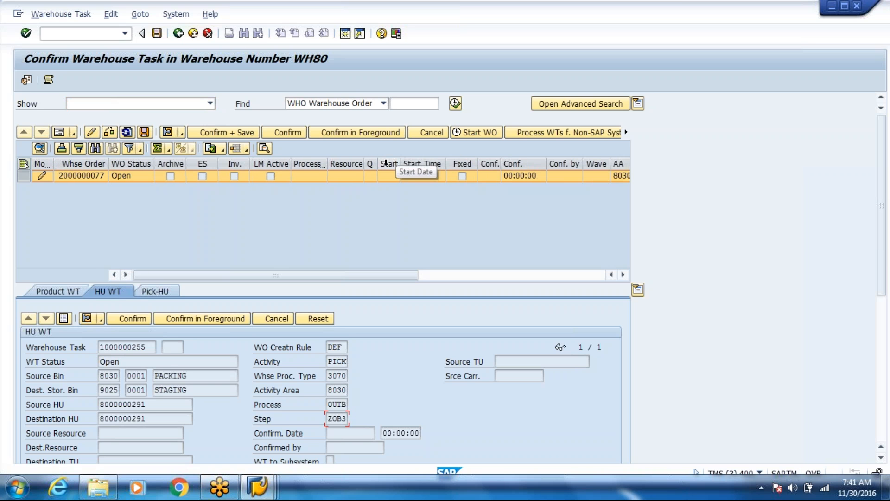
pyautogui.click(372, 176)
pyautogui.click(372, 175)
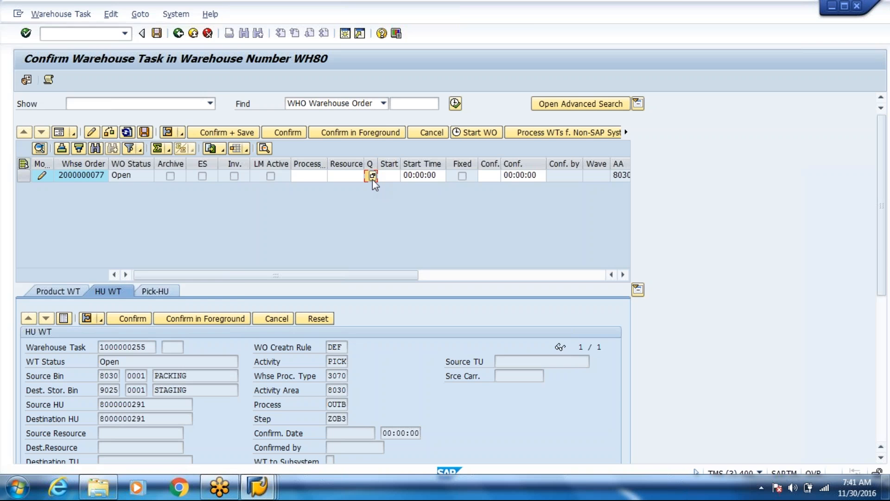
pyautogui.doubleClick(88, 92)
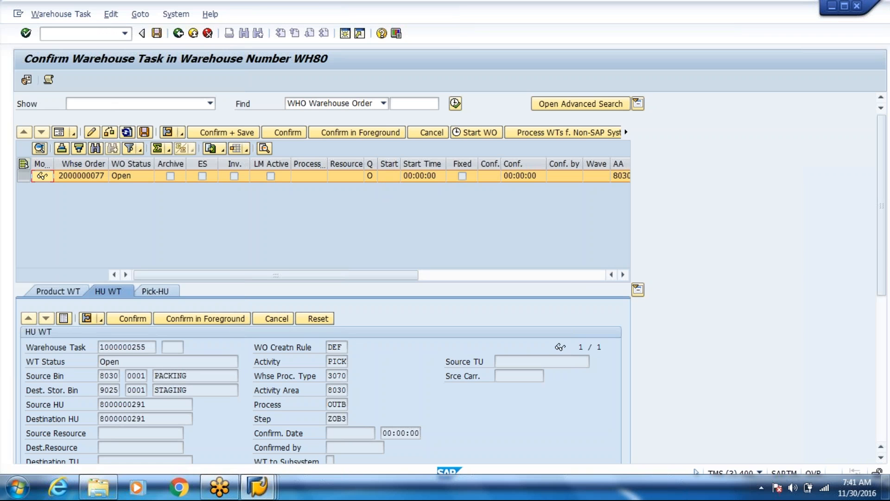
# Start the RF transaction /scwm/rfui in a new session and choose selection by warehouse order
pyautogui.click(80, 32)
pyautogui.write('/o/scwm/rfui')
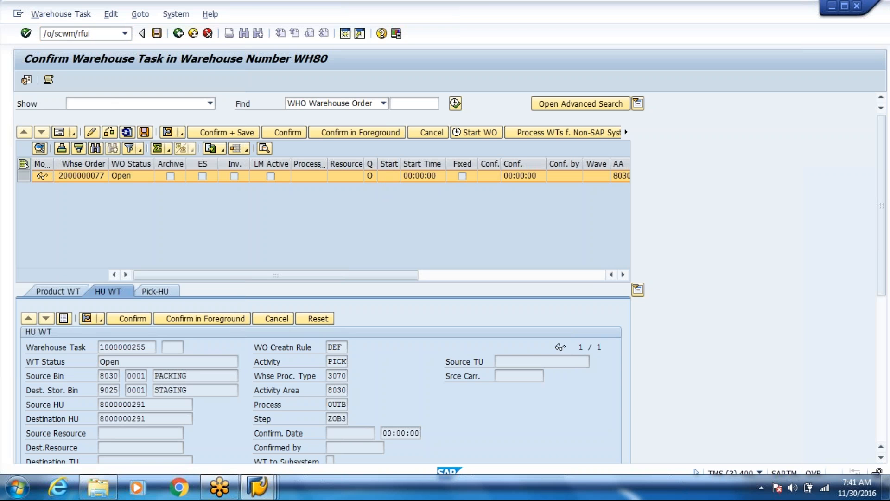
pyautogui.press('Return')
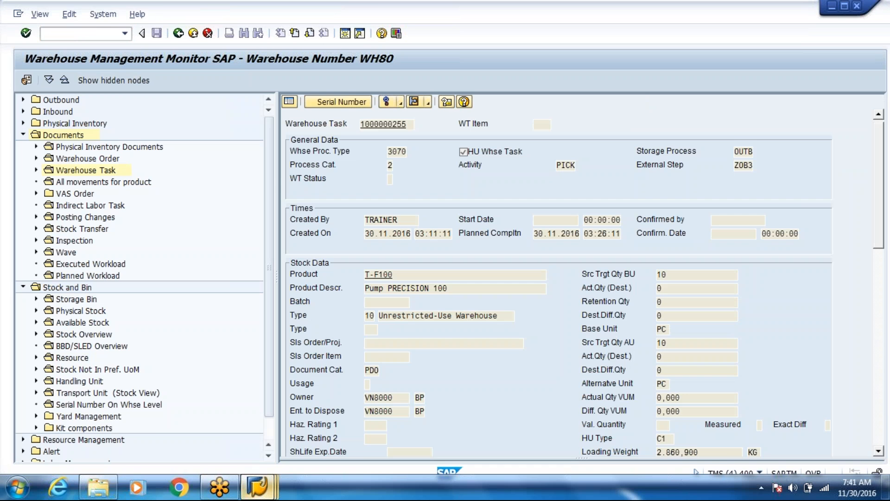
pyautogui.moveTo(257, 486)
pyautogui.click(649, 420)
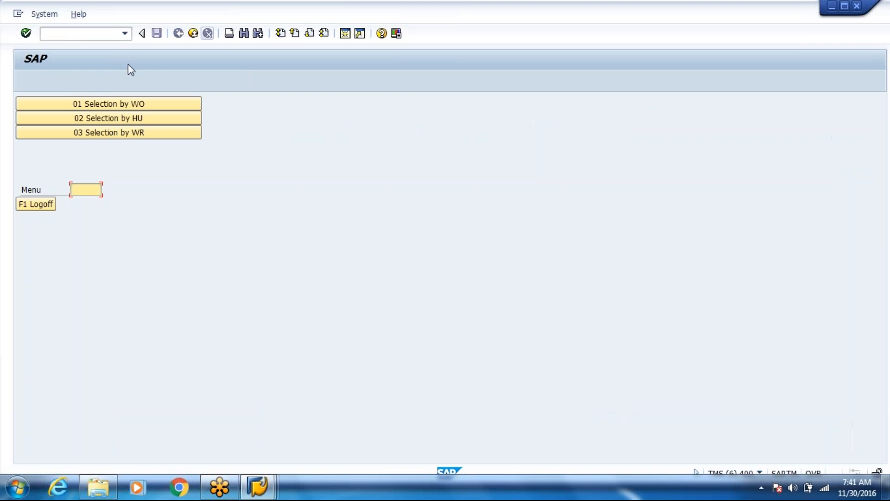
pyautogui.click(138, 111)
pyautogui.click(260, 486)
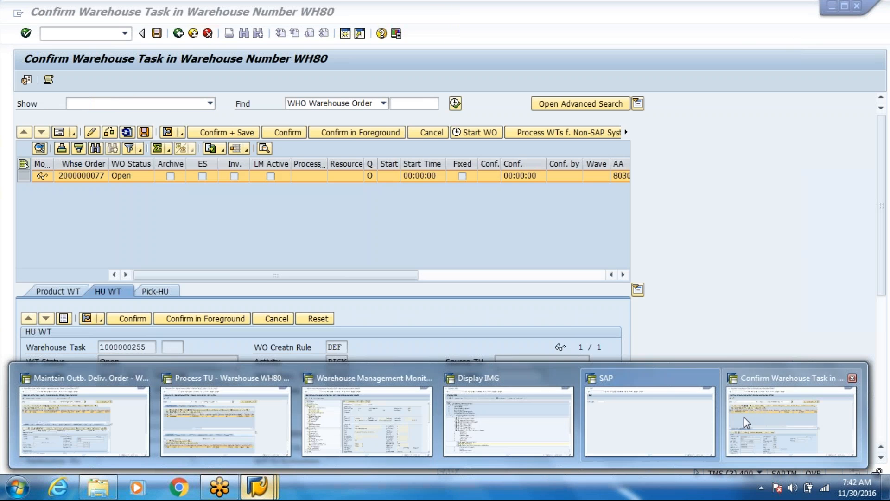
pyautogui.click(744, 416)
pyautogui.click(92, 176)
pyautogui.hotkey('alt', 'Tab')
pyautogui.hotkey('ctrl', 'v')
pyautogui.press('Return')
pyautogui.moveTo(82, 102); pyautogui.dragTo(42, 103)
pyautogui.click(42, 104)
pyautogui.press('Return')
pyautogui.moveTo(101, 115); pyautogui.dragTo(49, 113)
pyautogui.hotkey('ctrl', 'c')
pyautogui.press('Tab')
pyautogui.hotkey('ctrl', 'v')
pyautogui.press('Return')
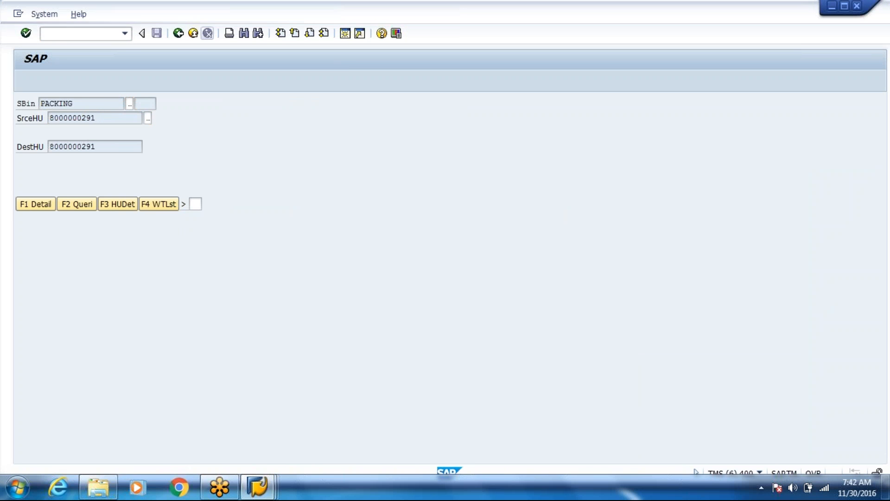
pyautogui.moveTo(128, 118); pyautogui.dragTo(96, 117)
pyautogui.hotkey('ctrl', 'c')
pyautogui.press('Tab')
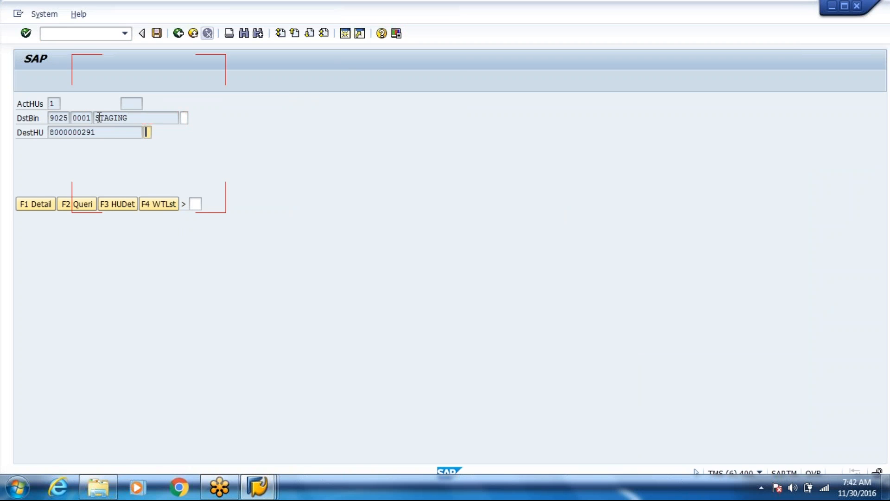
pyautogui.click(185, 118)
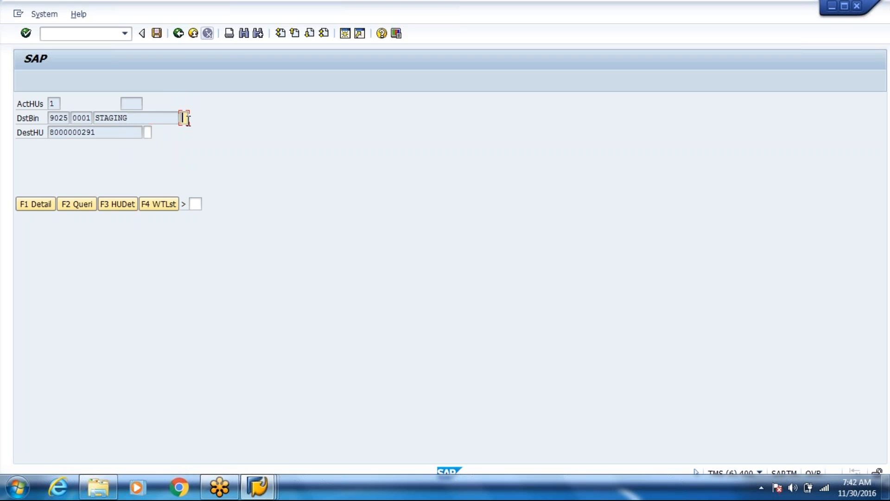
pyautogui.click(82, 134)
pyautogui.moveTo(82, 133); pyautogui.dragTo(50, 133)
pyautogui.press('Tab')
pyautogui.write('1')
pyautogui.press('Return')
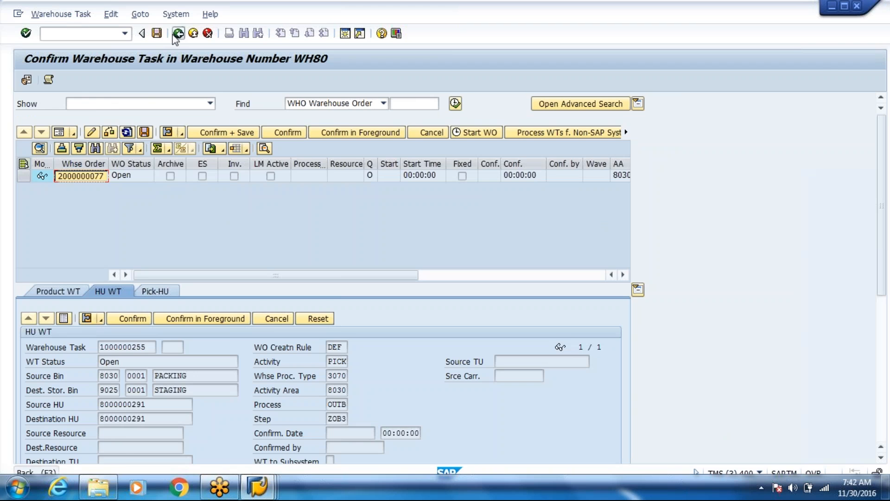
# Leave the warehouse order confirmation, refresh the warehouse task display, exit it and return to the monitor
pyautogui.click(176, 35)
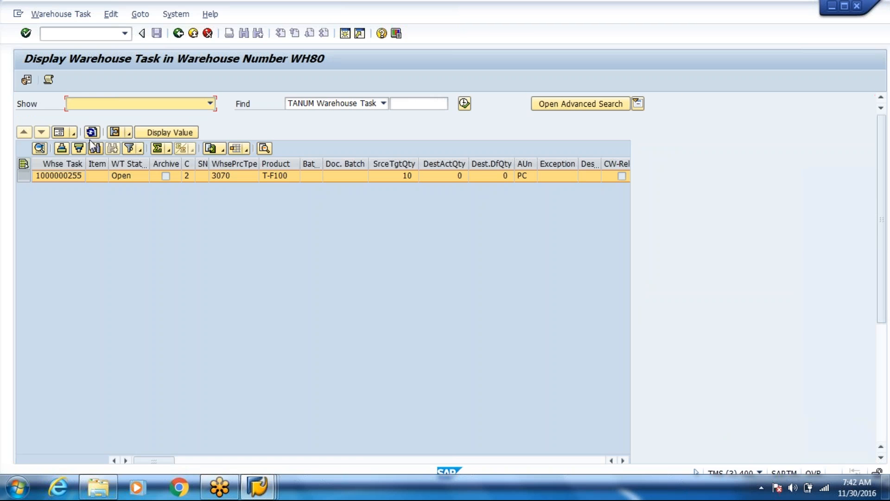
pyautogui.click(94, 136)
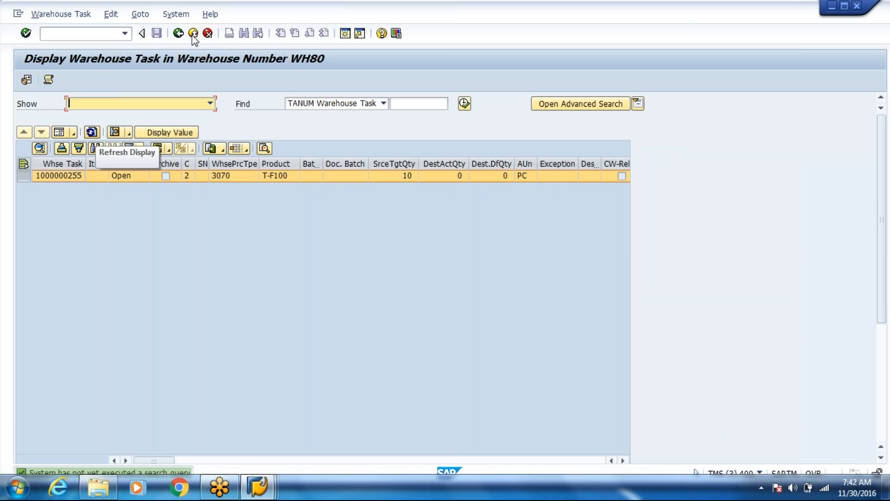
pyautogui.click(178, 33)
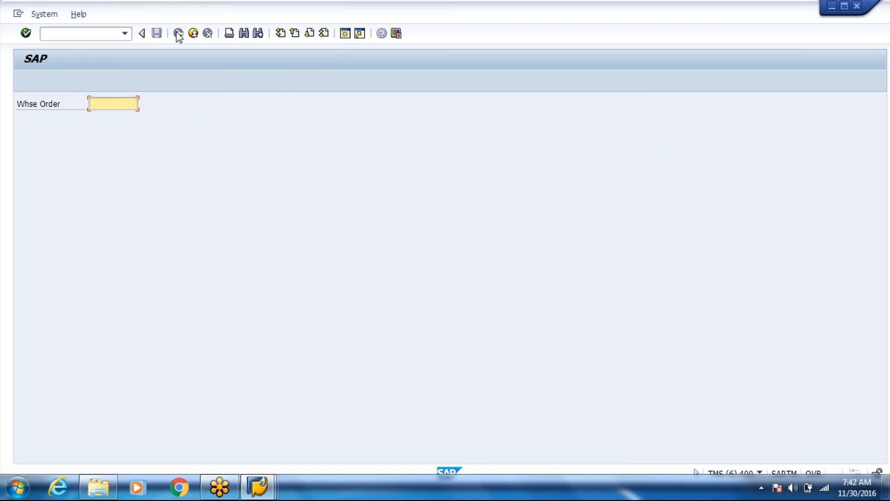
pyautogui.hotkey('alt', 'Tab')
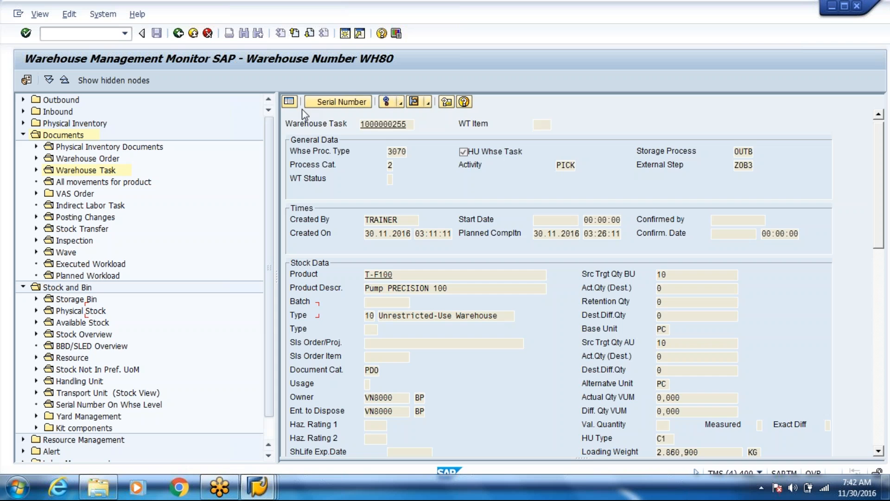
pyautogui.click(289, 101)
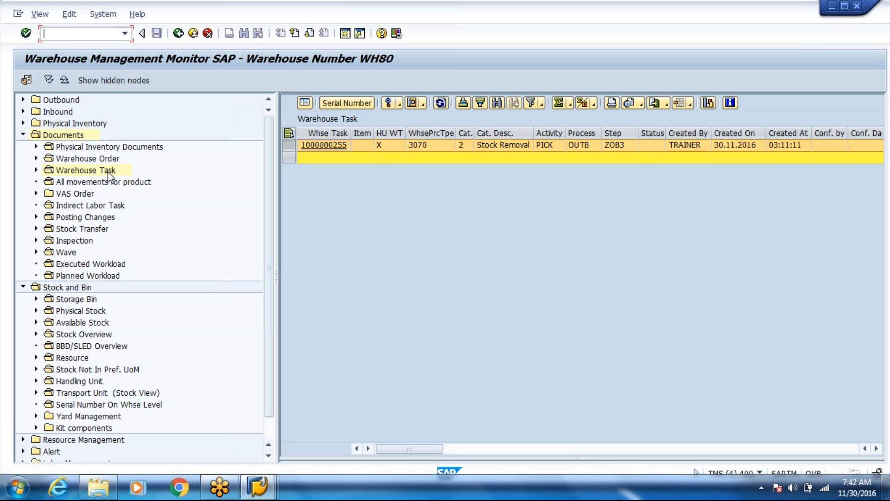
pyautogui.click(107, 171)
pyautogui.doubleClick(108, 170)
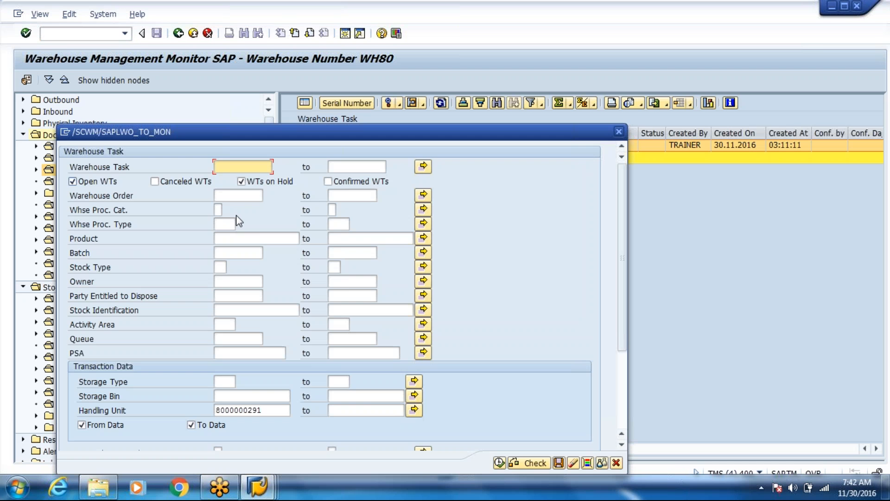
pyautogui.click(204, 181)
pyautogui.click(328, 182)
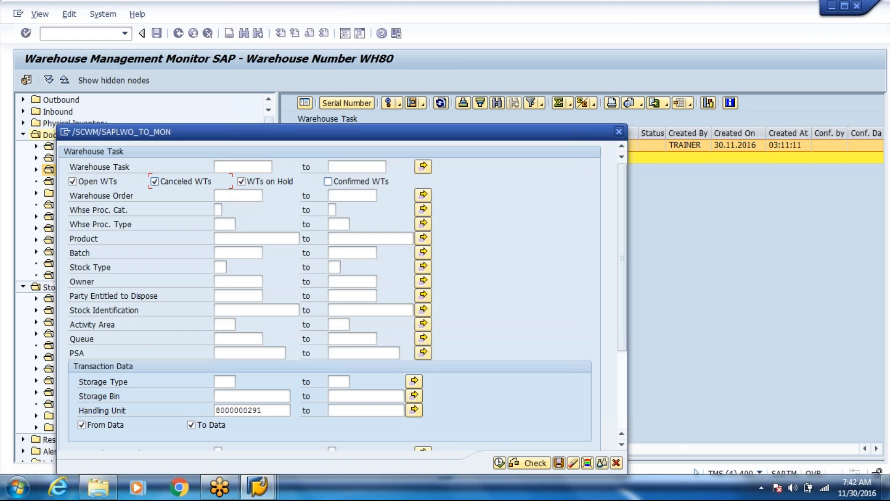
pyautogui.click(499, 462)
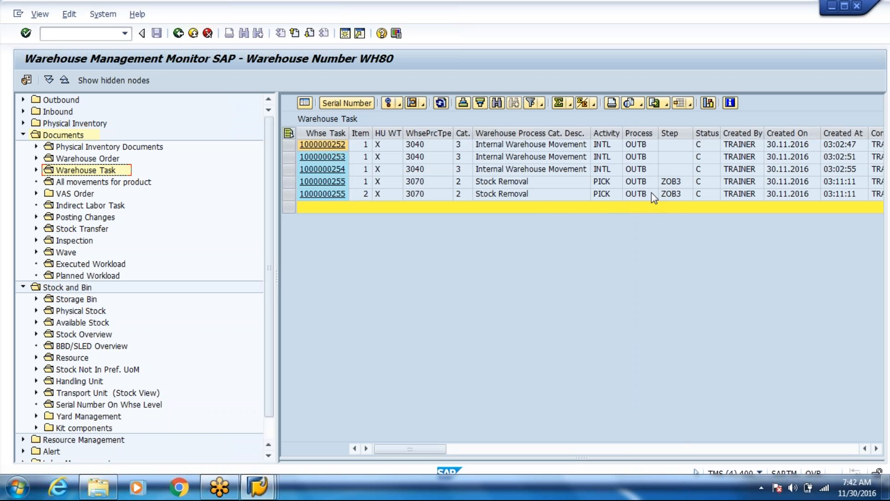
pyautogui.click(664, 195)
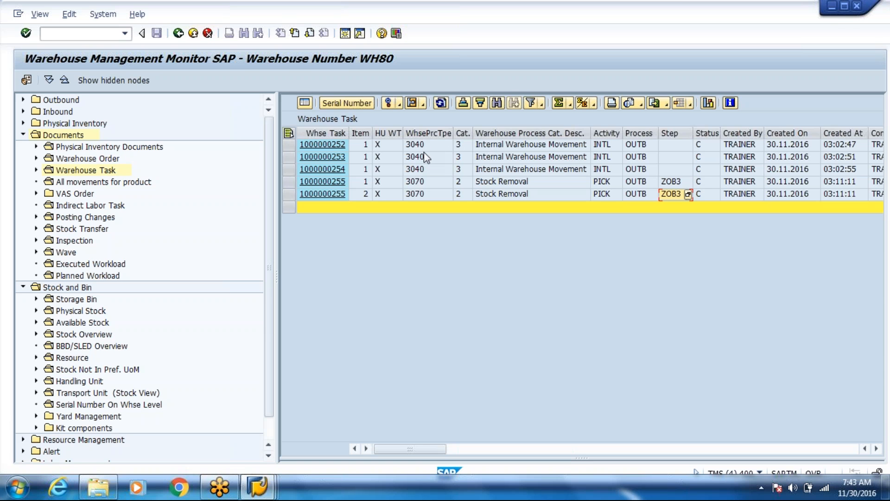
pyautogui.click(250, 492)
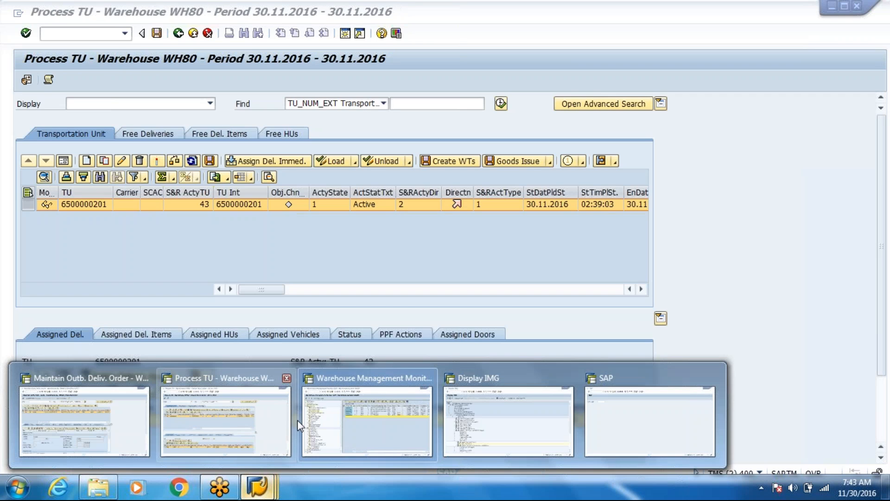
pyautogui.click(655, 412)
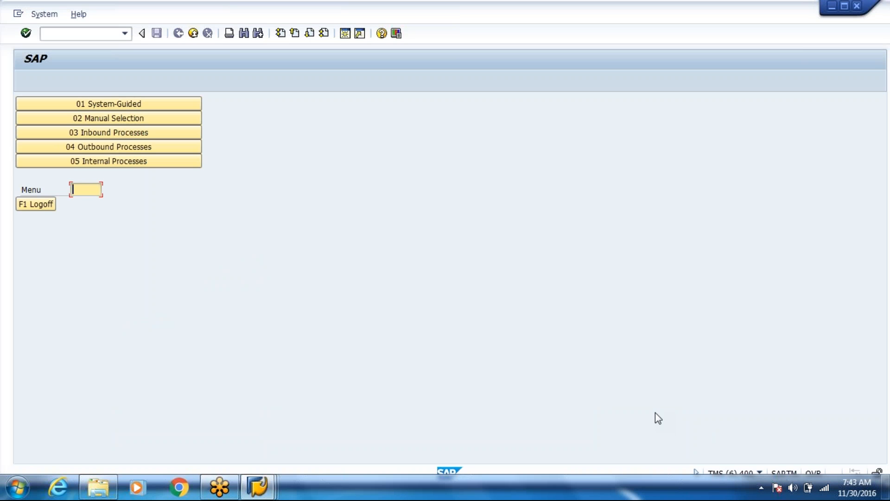
pyautogui.click(191, 153)
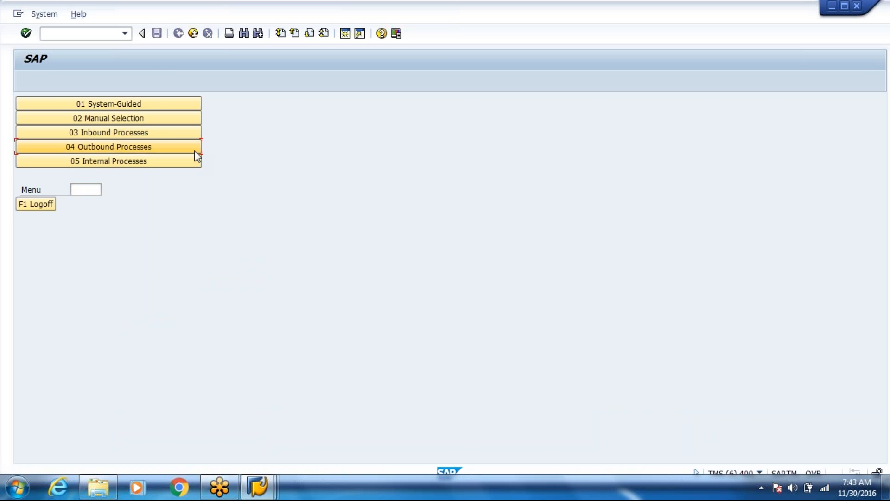
pyautogui.click(157, 133)
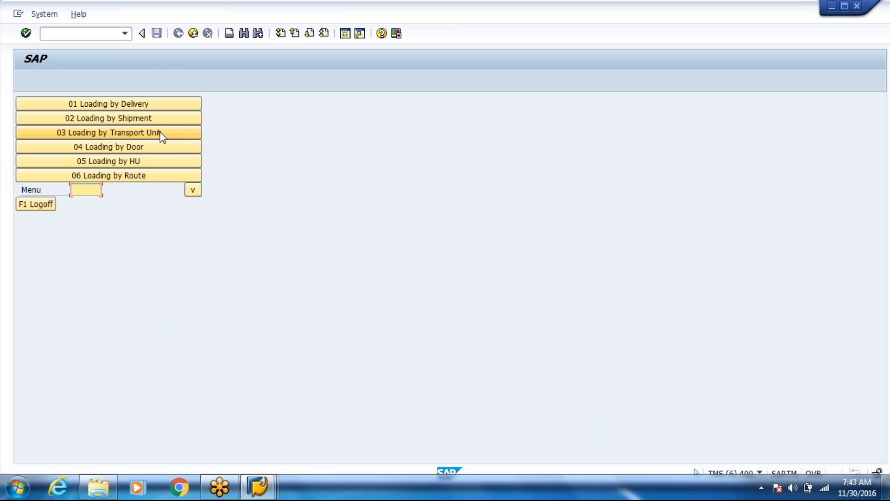
pyautogui.click(144, 159)
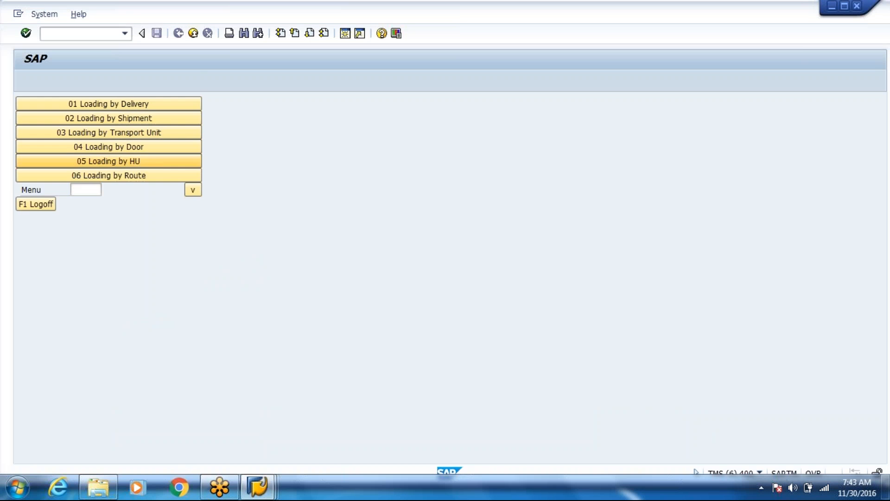
pyautogui.write('8000000291')
pyautogui.press('Return')
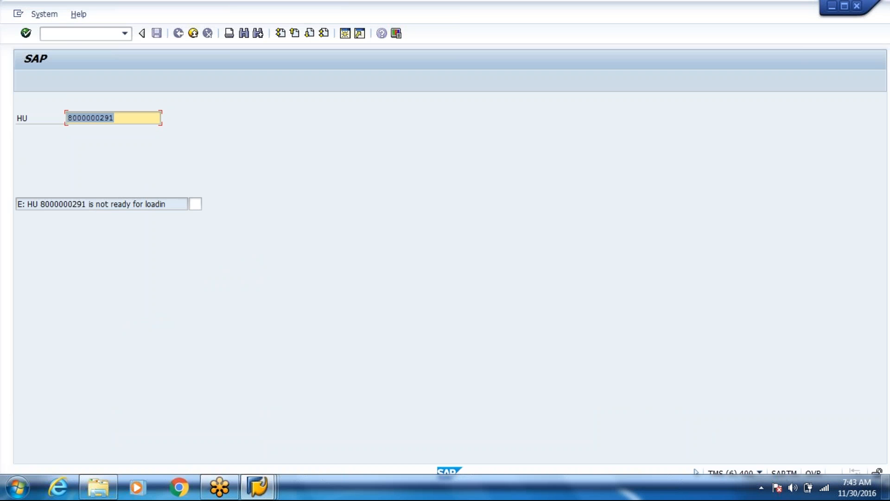
pyautogui.moveTo(137, 203); pyautogui.dragTo(207, 201)
pyautogui.press('Right')
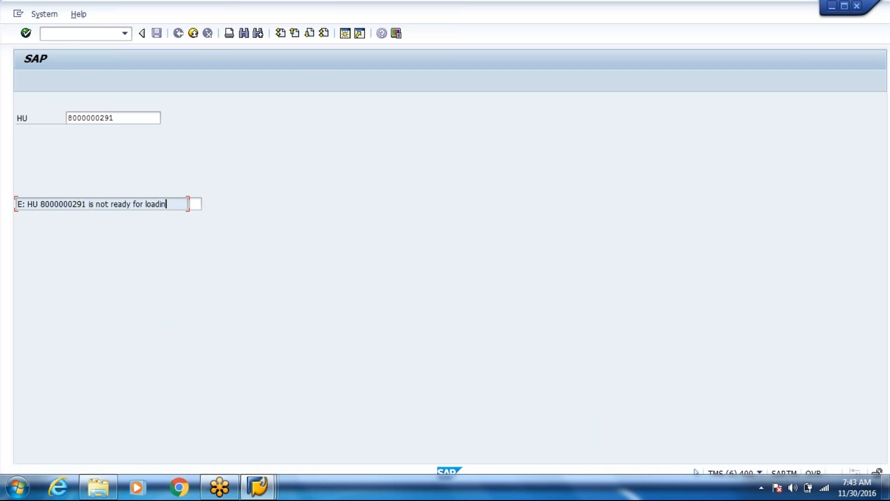
pyautogui.hotkey('alt', 'Tab')
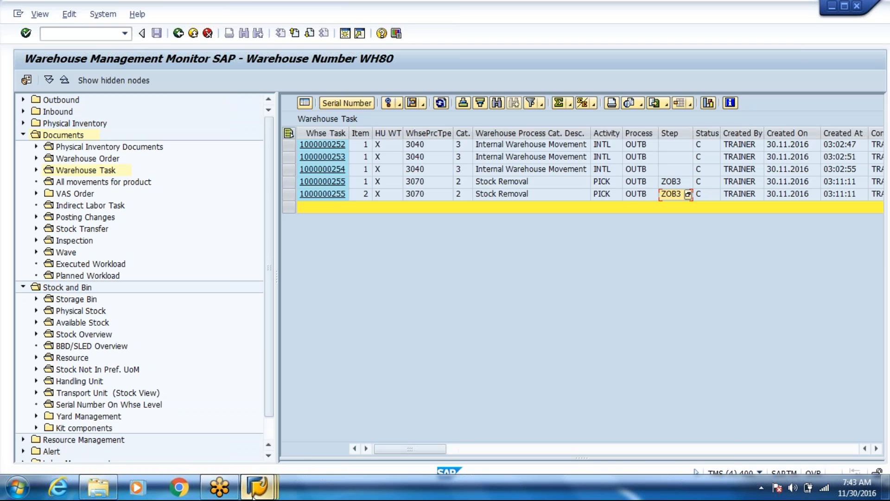
pyautogui.click(252, 492)
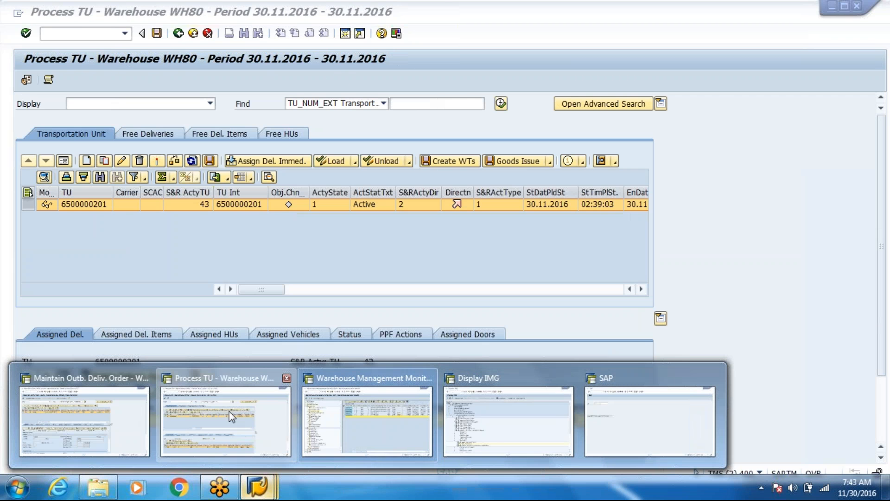
pyautogui.click(229, 411)
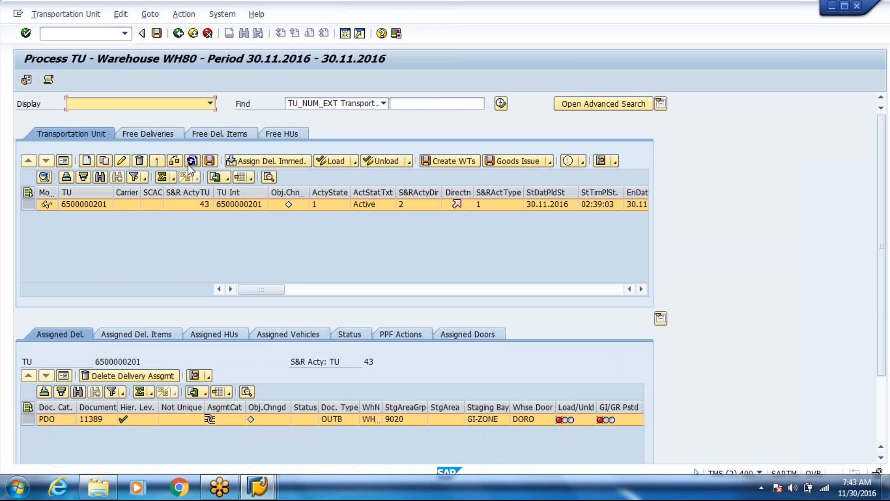
pyautogui.click(490, 338)
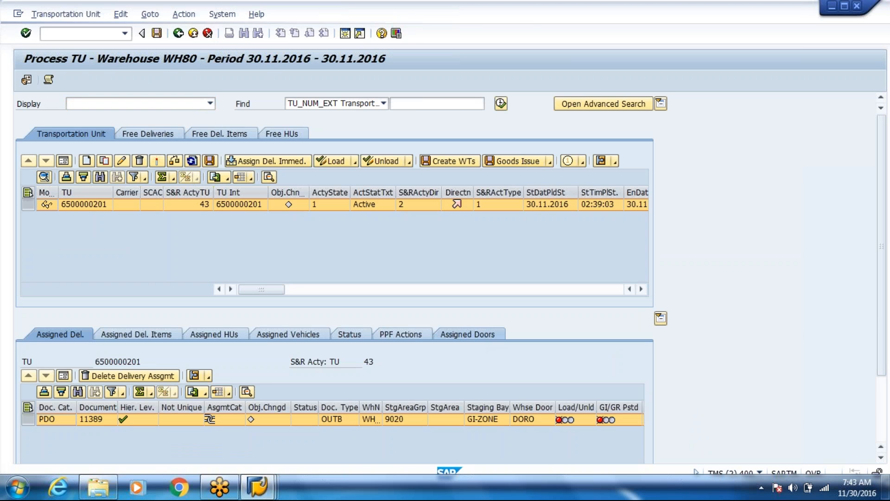
# Leave transportation unit processing and exit the Customizing project to close the sessions no longer needed
pyautogui.click(194, 33)
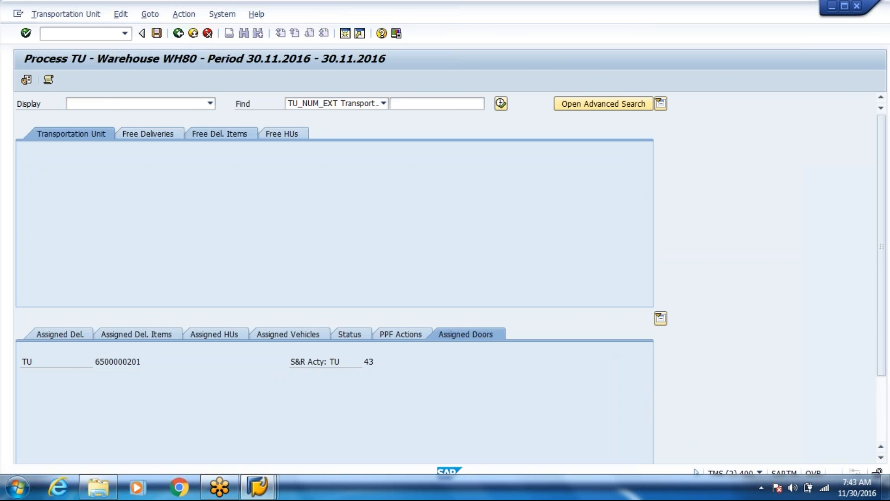
pyautogui.hotkey('alt', 'Tab')
pyautogui.hotkey('alt', 'Tab')
pyautogui.hotkey('alt', 'Tab')
pyautogui.hotkey('alt', 'Tab')
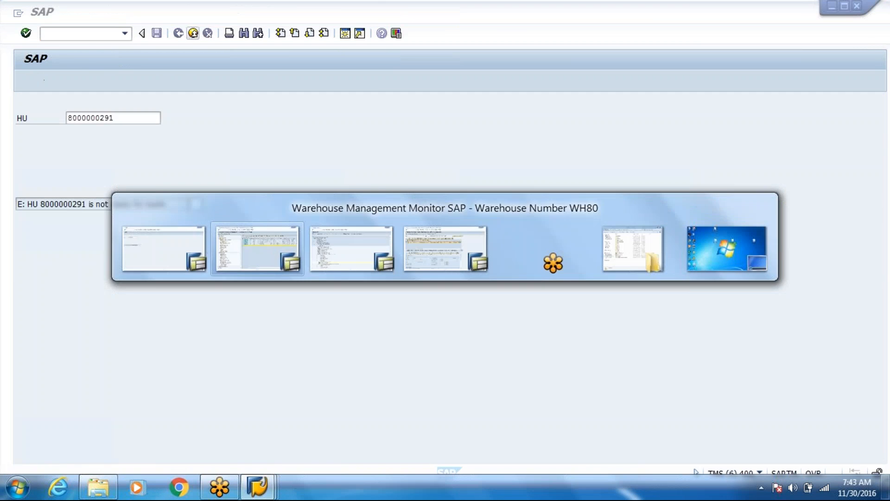
pyautogui.click(194, 33)
pyautogui.click(193, 33)
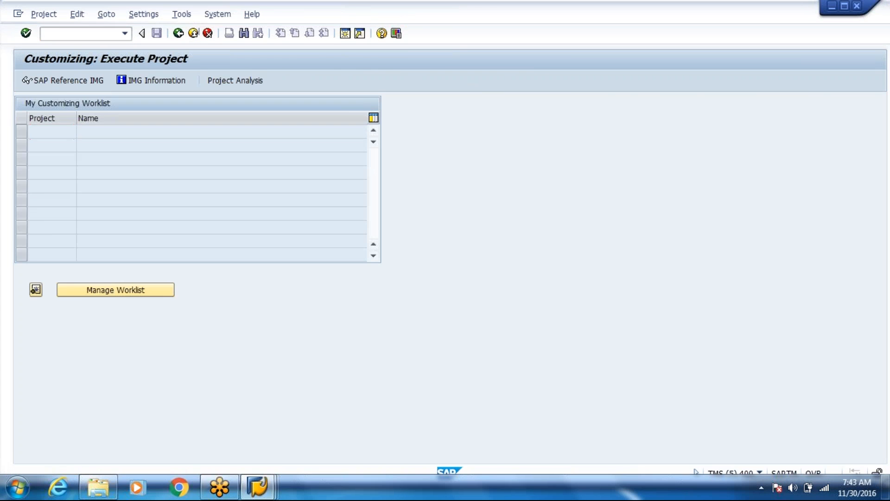
pyautogui.click(193, 33)
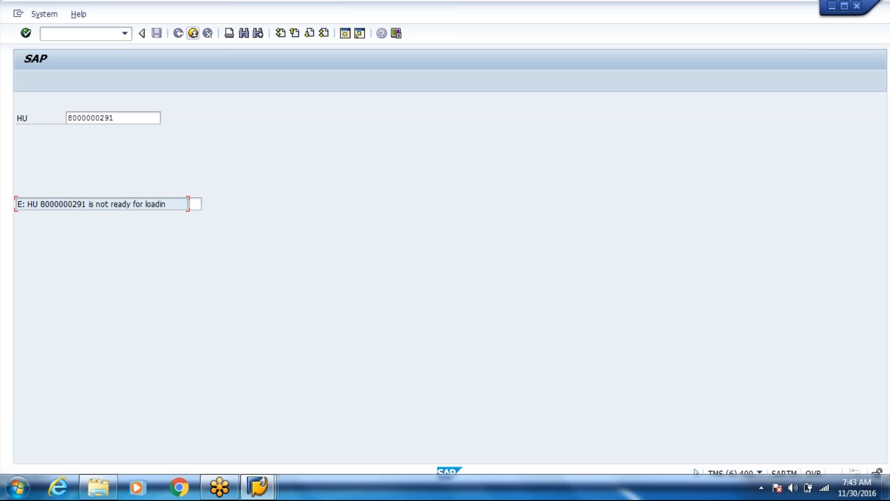
# Return to the warehouse monitor and examine the source and destination bins and source handling units of the listed warehouse tasks
pyautogui.hotkey('alt', 'Tab')
pyautogui.hotkey('alt', 'Tab')
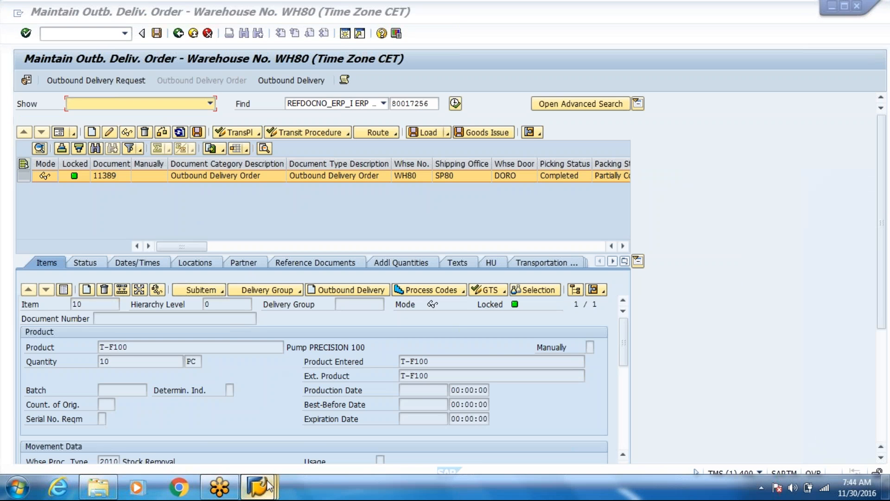
pyautogui.moveTo(267, 486)
pyautogui.click(393, 413)
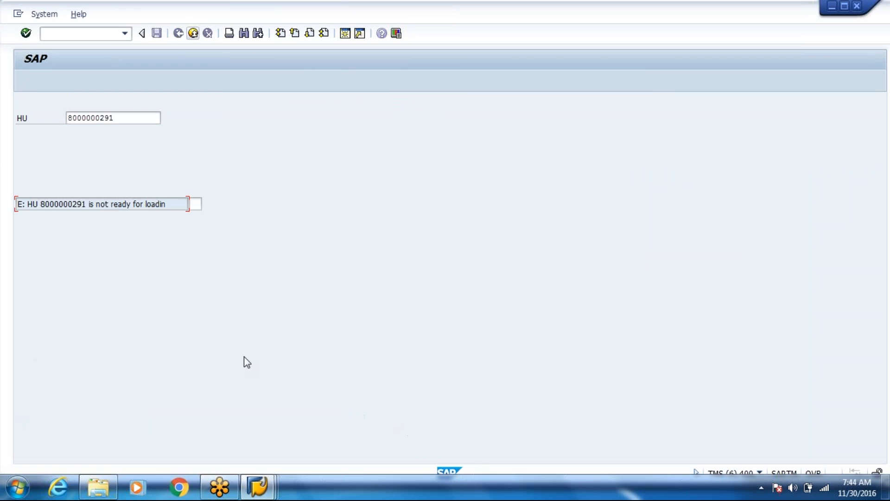
pyautogui.click(258, 485)
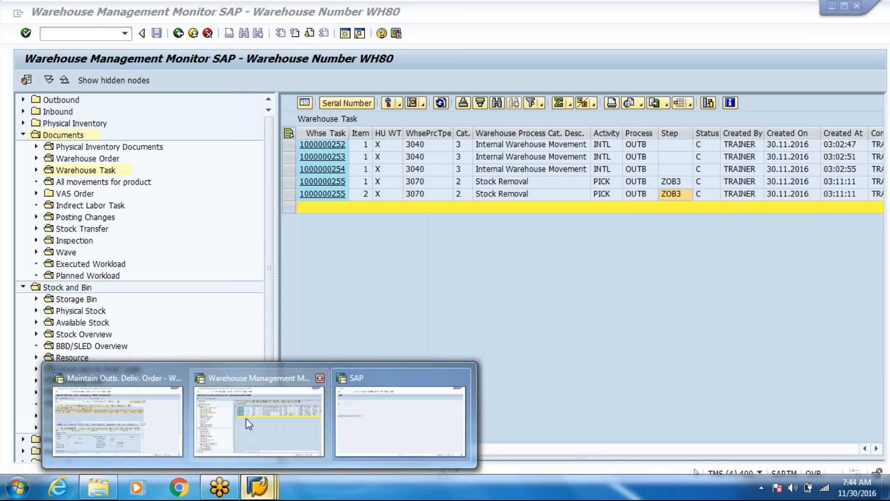
pyautogui.click(245, 418)
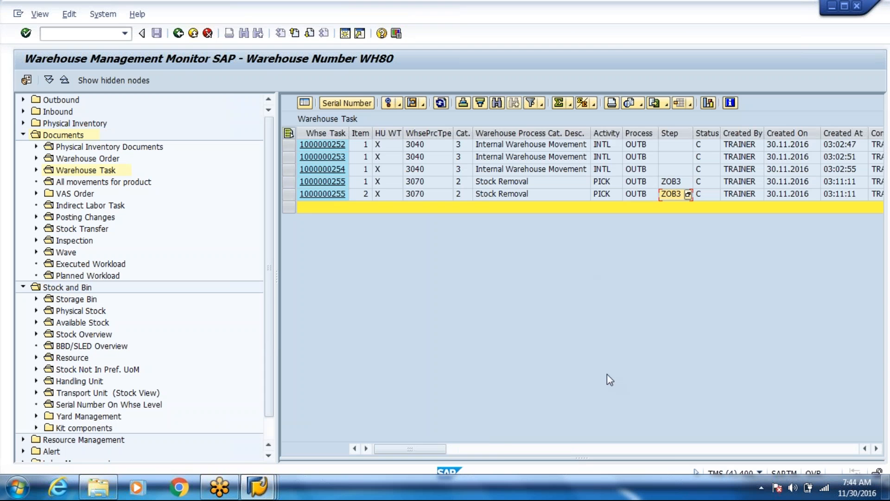
pyautogui.click(735, 453)
pyautogui.click(735, 452)
pyautogui.click(735, 453)
pyautogui.click(735, 453)
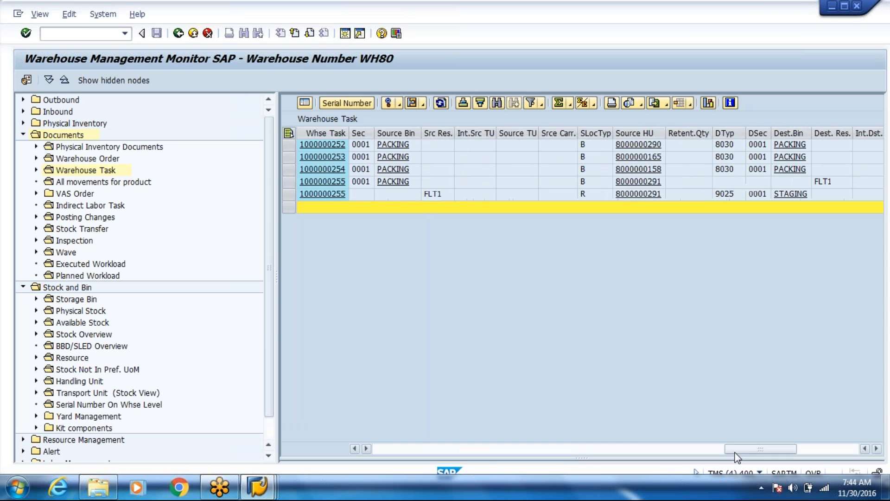
pyautogui.click(643, 178)
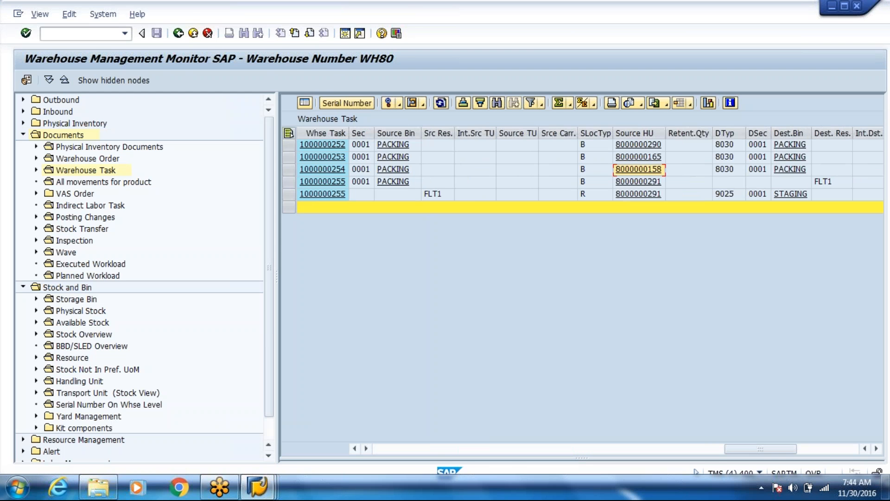
pyautogui.hotkey('alt', 'Tab')
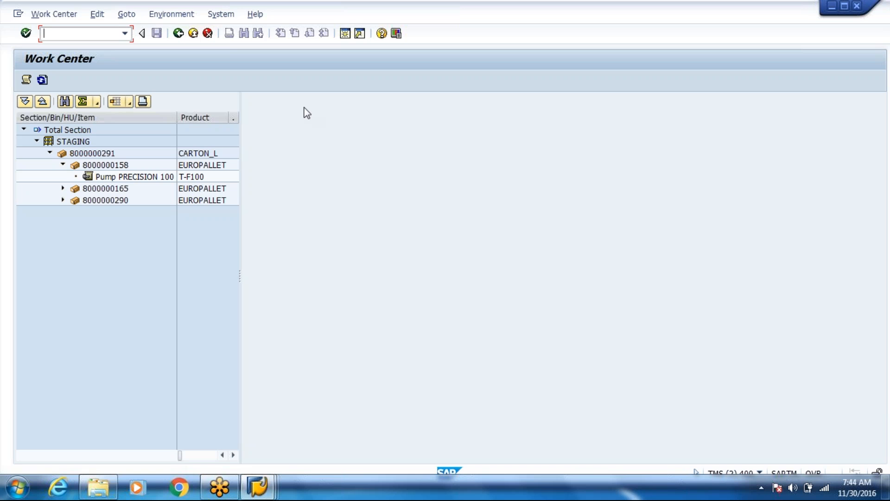
pyautogui.click(77, 157)
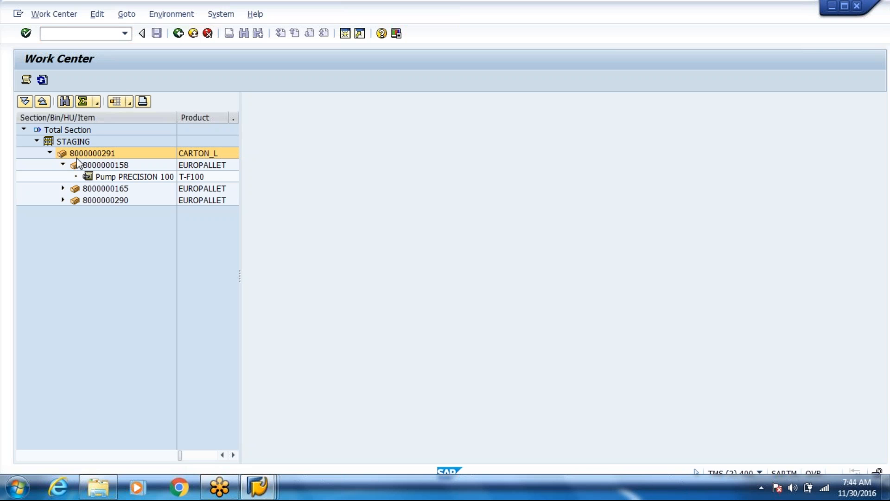
pyautogui.click(337, 107)
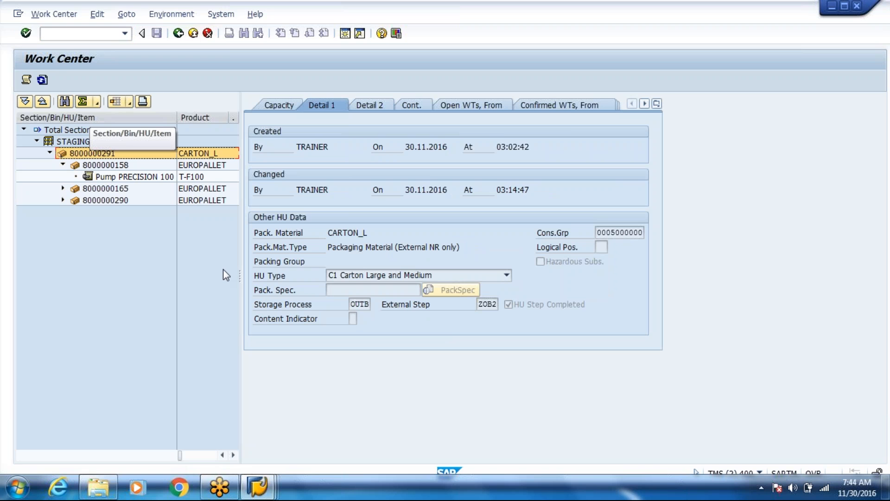
pyautogui.click(481, 304)
pyautogui.moveTo(480, 304); pyautogui.dragTo(498, 310)
pyautogui.click(500, 310)
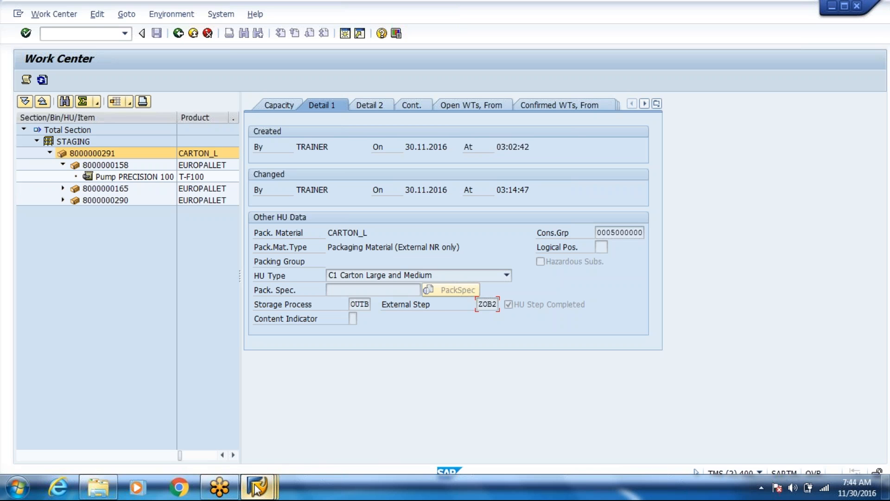
pyautogui.moveTo(256, 489)
pyautogui.click(349, 420)
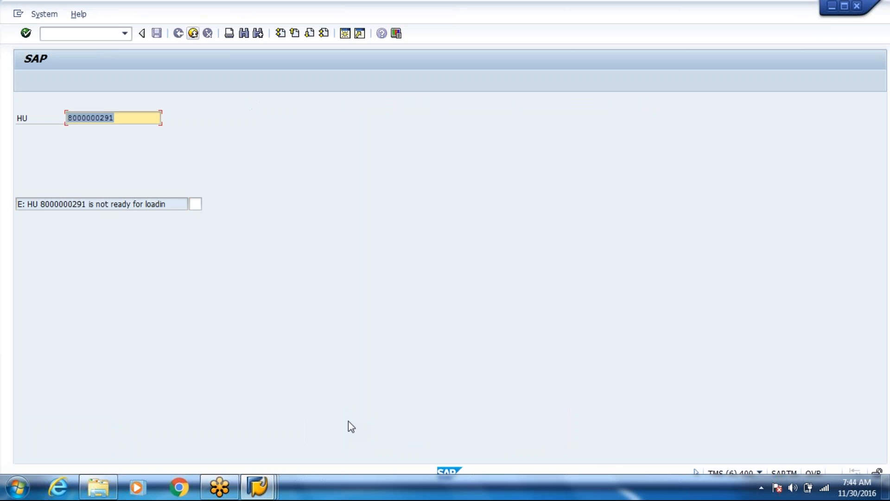
pyautogui.click(261, 485)
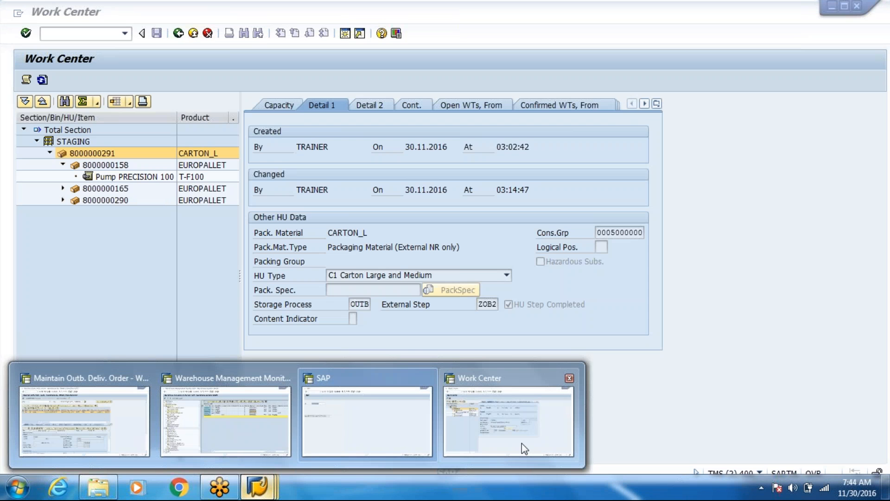
# Open transaction SPRO in a new session from the Work Center session and display the SAP Reference IMG
pyautogui.click(522, 443)
pyautogui.click(79, 33)
pyautogui.write('/o/s')
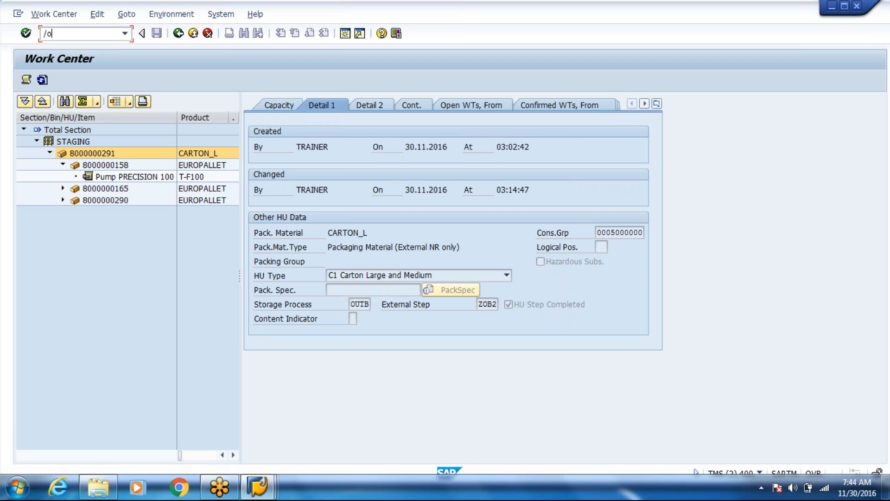
pyautogui.write('cw')
pyautogui.press('BackSpace')
pyautogui.press('BackSpace')
pyautogui.press('BackSpace')
pyautogui.press('BackSpace')
pyautogui.write('spro')
pyautogui.press('Return')
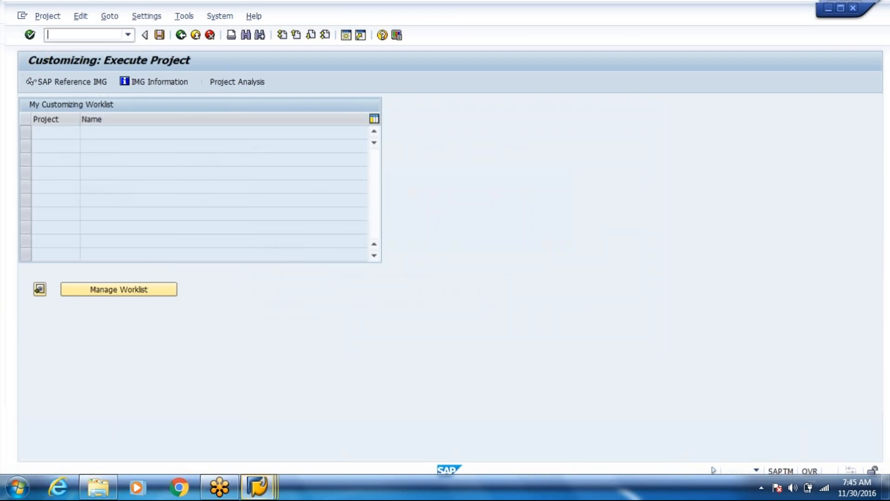
pyautogui.click(63, 80)
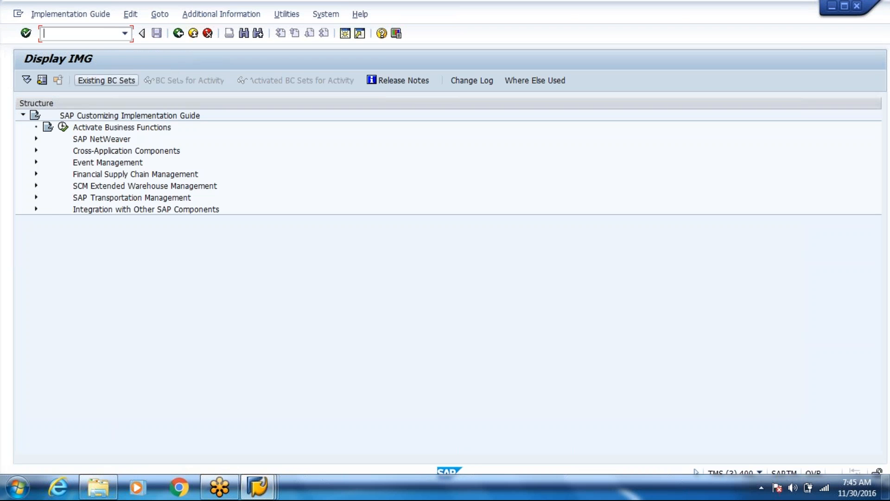
# Open the Define Storage Type activity under SCM Extended Warehouse Management > Extended Warehouse Management > Master Data
pyautogui.click(37, 185)
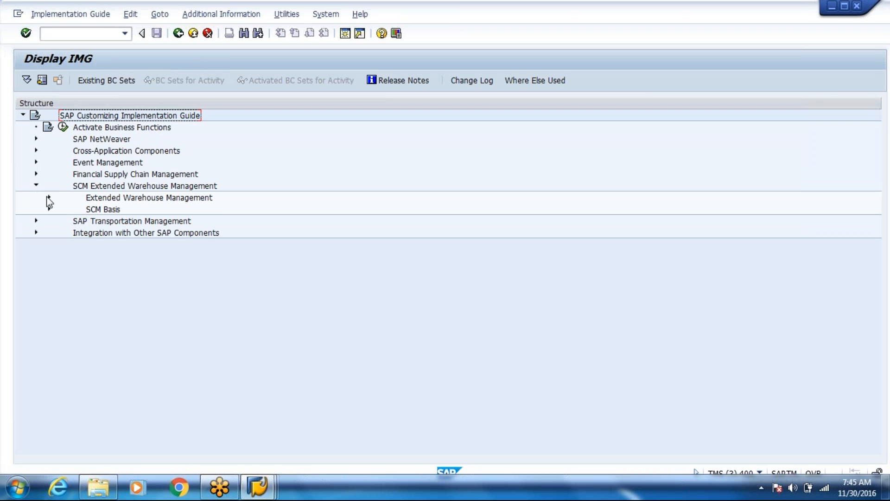
pyautogui.click(48, 198)
pyautogui.click(102, 234)
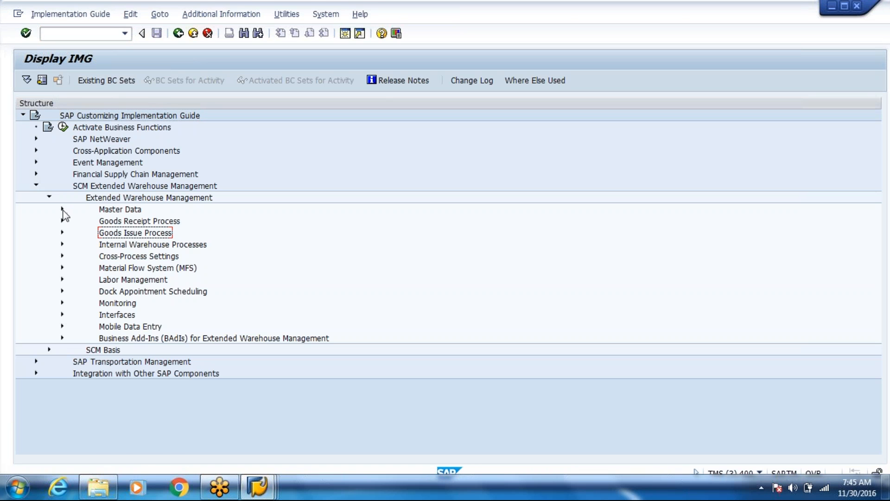
pyautogui.click(63, 211)
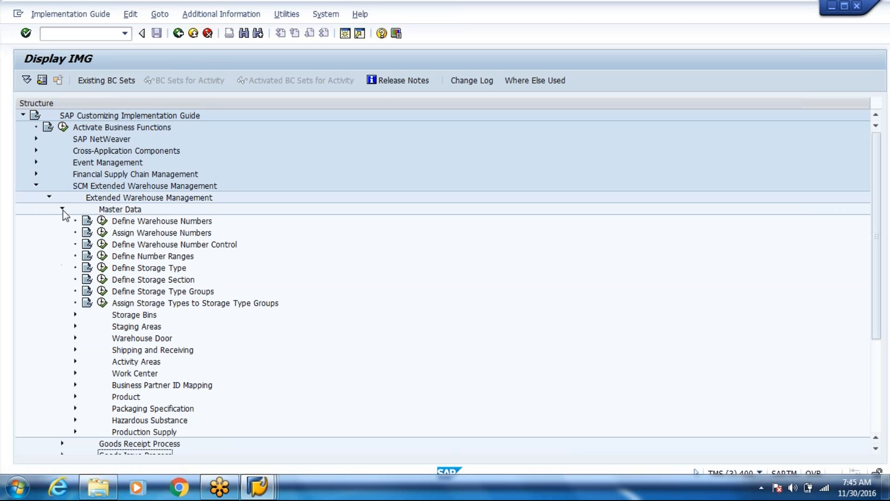
pyautogui.click(102, 267)
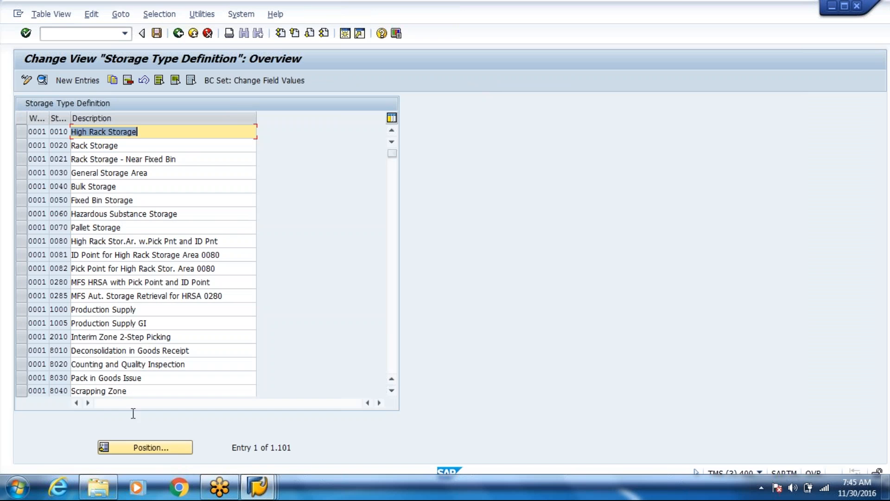
# Find storage type 9025 of warehouse WH80 and open its details
pyautogui.click(135, 447)
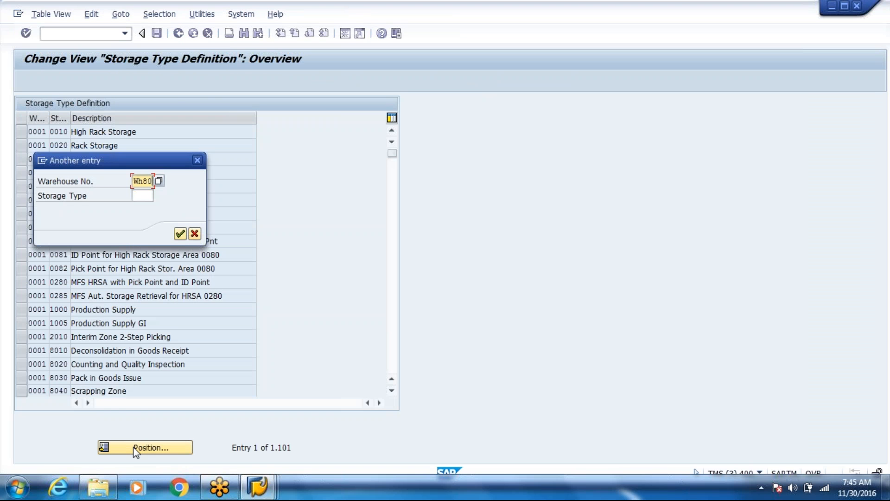
pyautogui.write('9025')
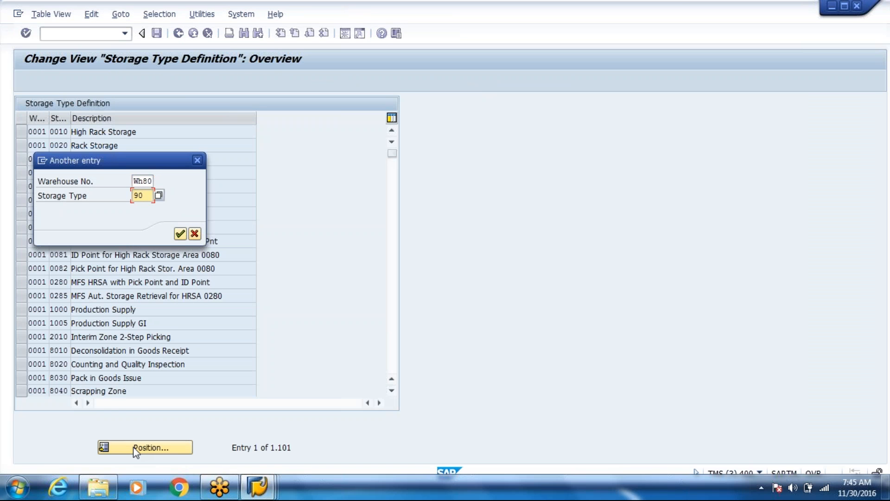
pyautogui.press('Return')
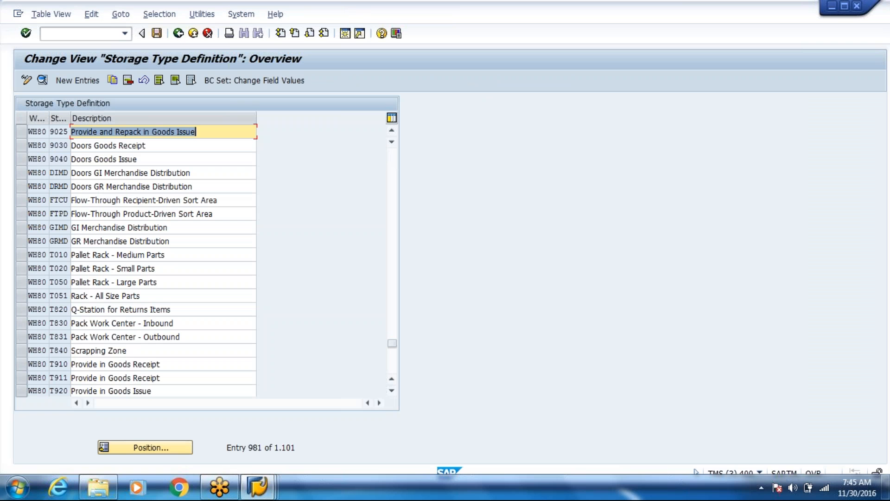
pyautogui.doubleClick(127, 130)
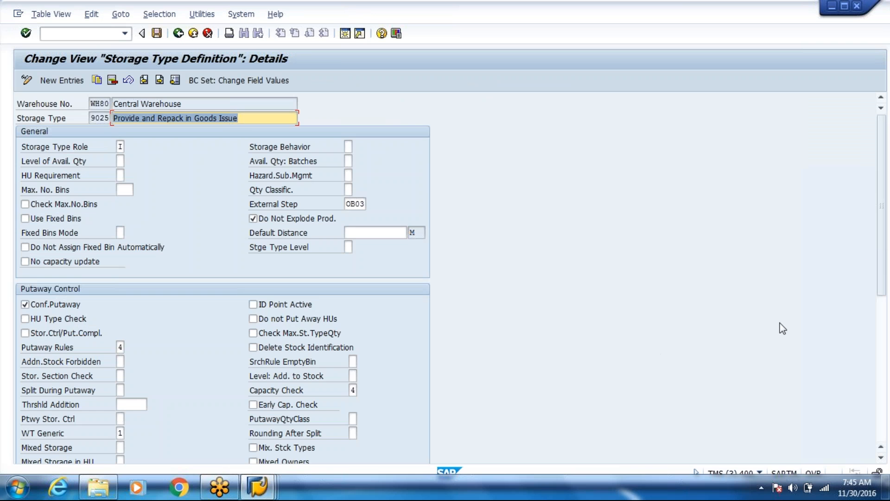
# Replace the storage type's external step with another entry from its value list, save under customizing request TMSK900112, and return to the IMG
pyautogui.moveTo(884, 241); pyautogui.dragTo(870, 331)
pyautogui.scroll(5, 870, 330)
pyautogui.click(361, 204)
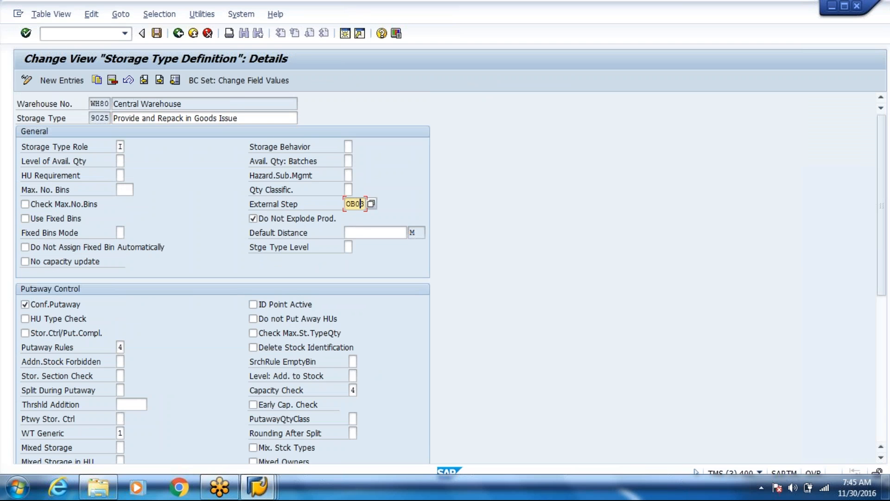
pyautogui.click(372, 204)
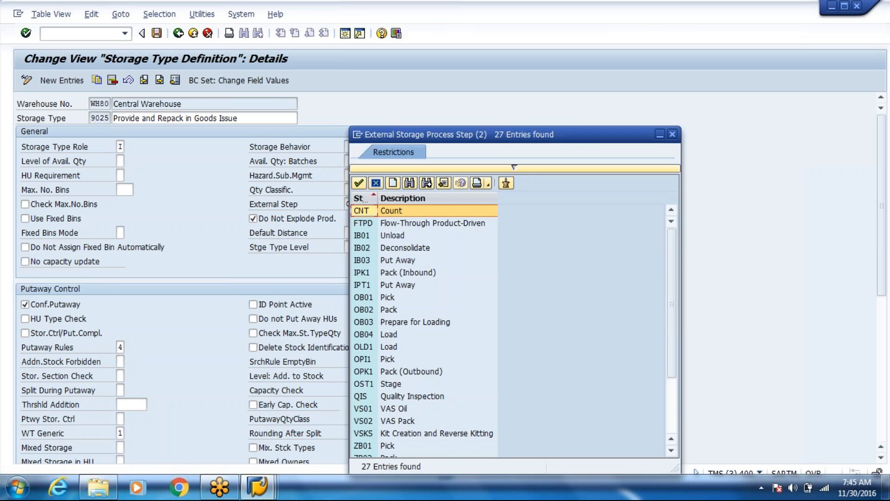
pyautogui.scroll(-3, 412, 431)
pyautogui.doubleClick(373, 433)
pyautogui.click(157, 33)
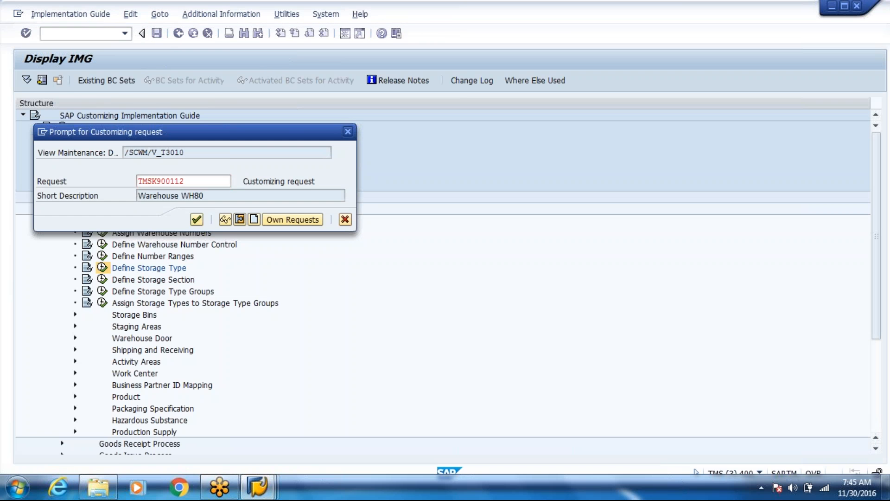
pyautogui.press('Return')
pyautogui.click(178, 33)
pyautogui.click(178, 33)
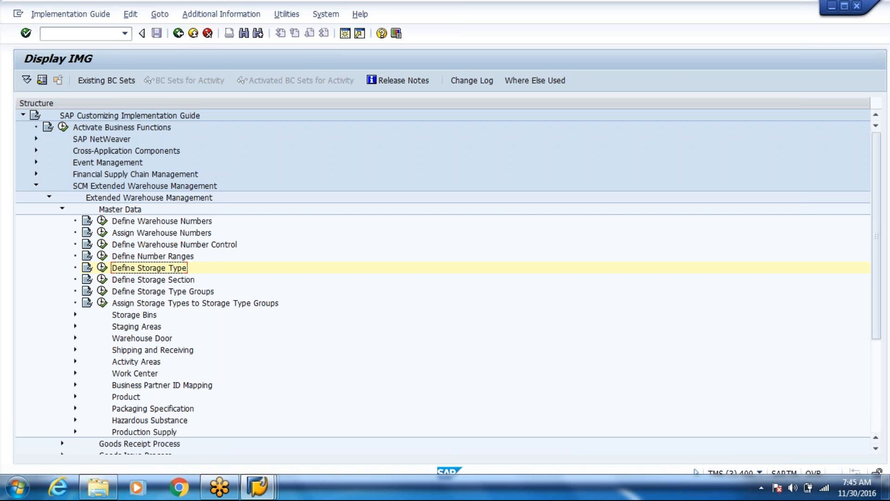
# Open the Define Staging Areas activity under Master Data > Staging Areas and go to the entries for warehouse WH80
pyautogui.click(268, 494)
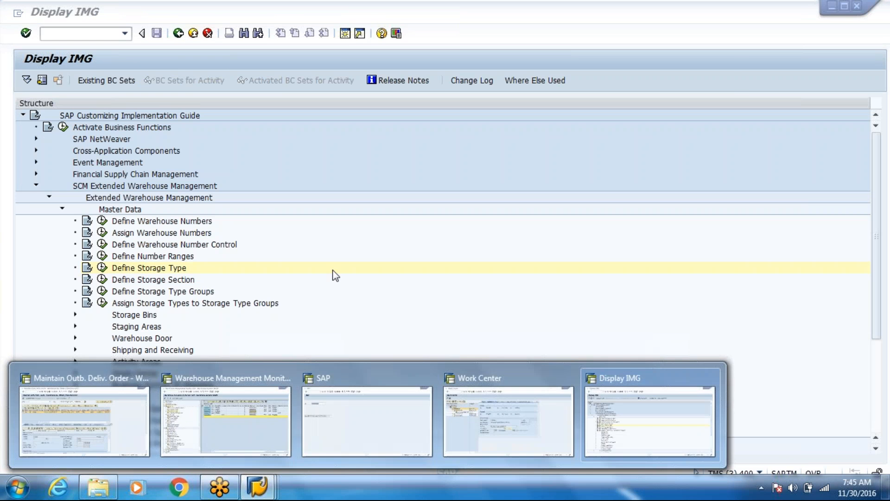
pyautogui.click(332, 271)
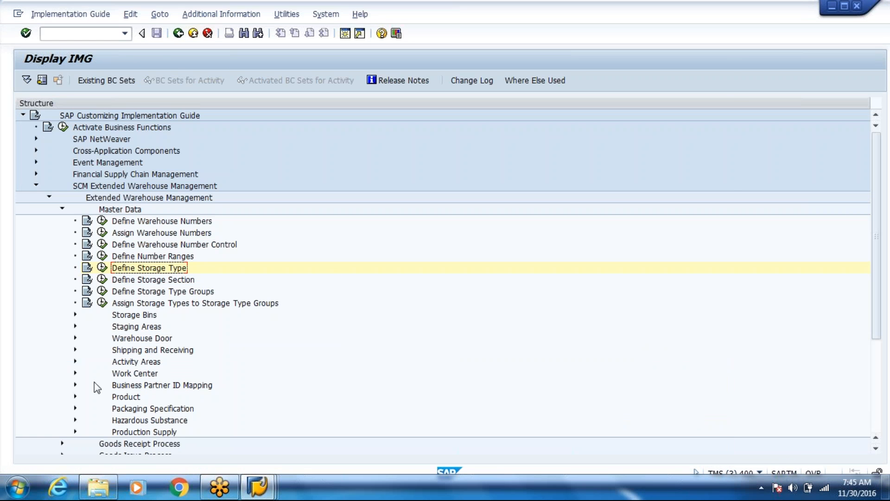
pyautogui.click(75, 326)
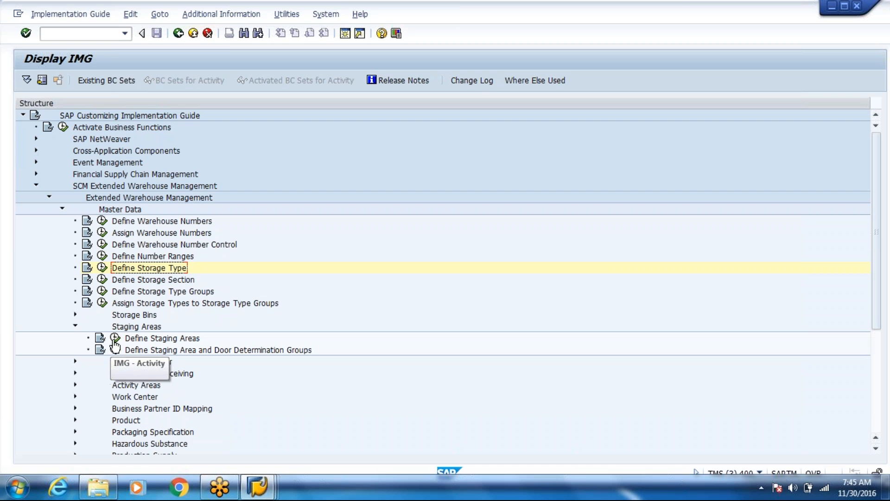
pyautogui.click(115, 337)
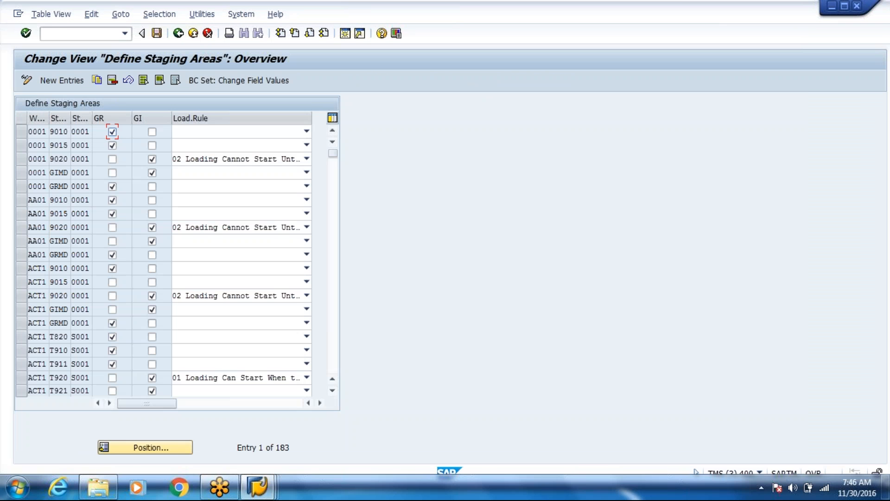
pyautogui.click(129, 446)
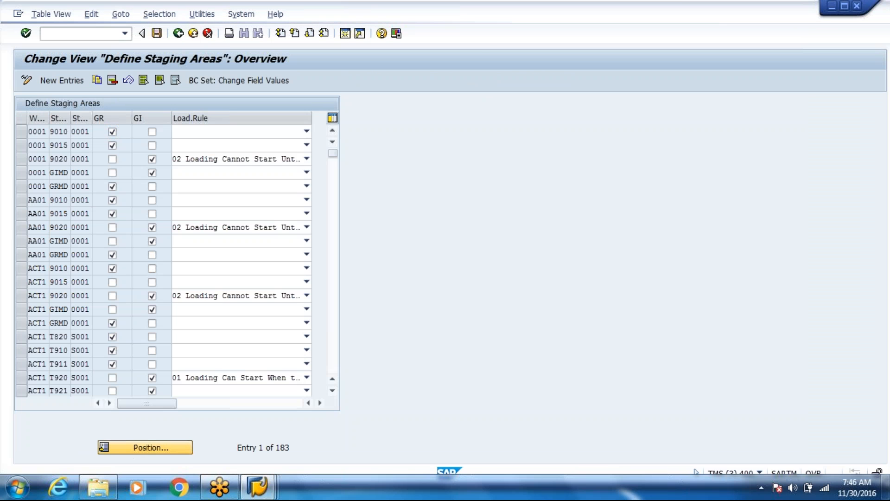
pyautogui.press('Down')
pyautogui.press('Return')
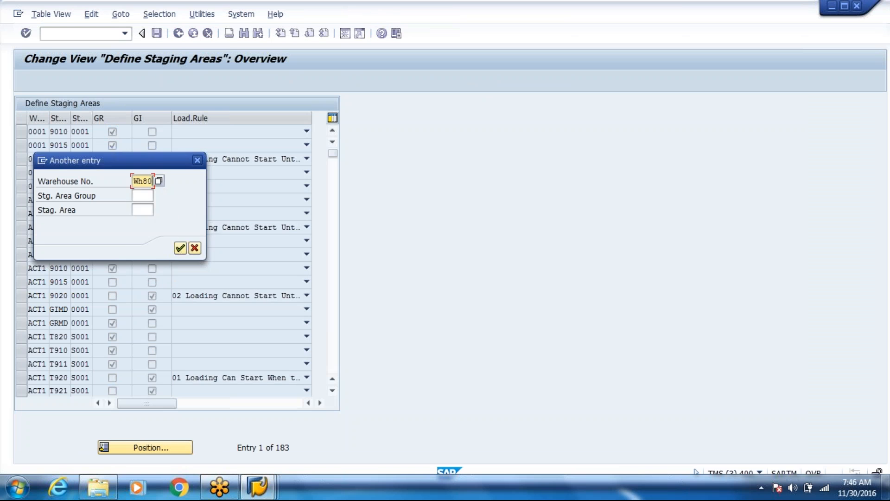
pyautogui.press('Return')
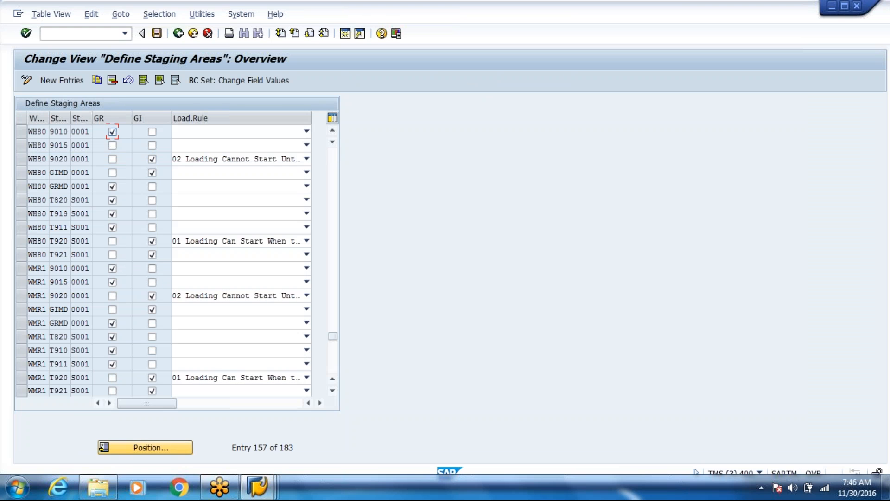
# Copy WH80 staging area group 9020, area 0001, to a new entry with group 9025 and save it
pyautogui.click(73, 160)
pyautogui.click(21, 159)
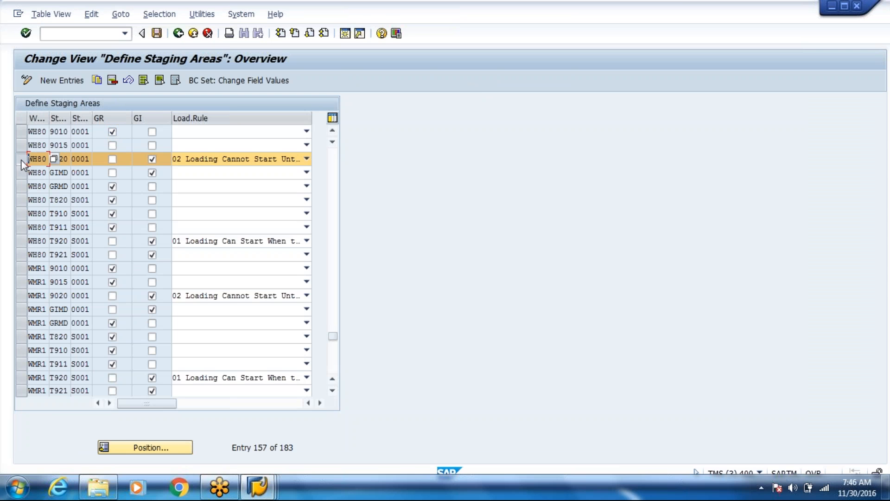
pyautogui.click(96, 80)
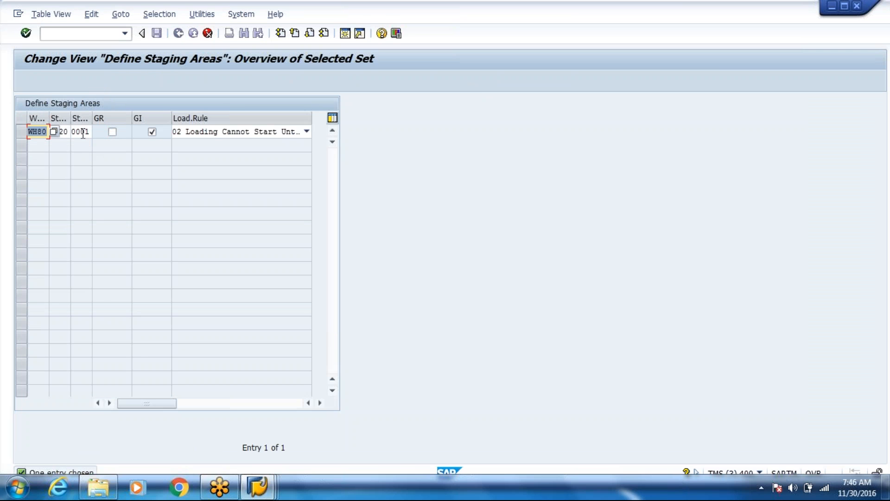
pyautogui.click(152, 132)
pyautogui.click(64, 131)
pyautogui.press('Right')
pyautogui.press('BackSpace')
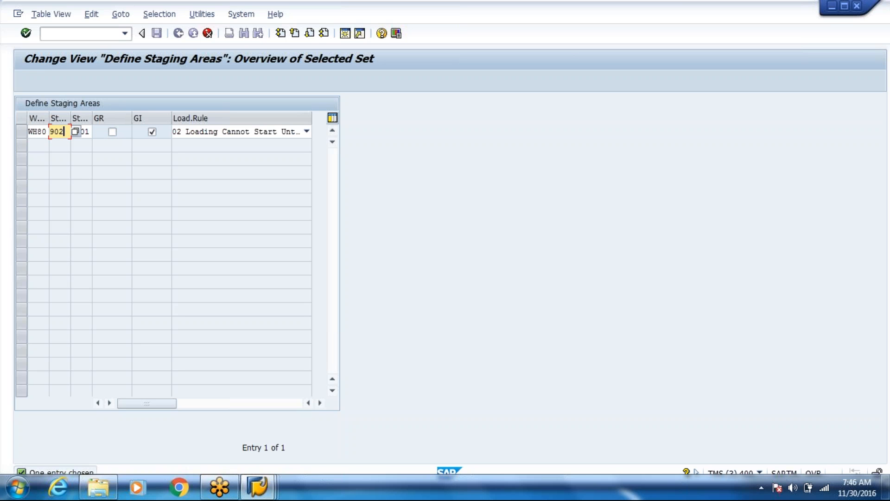
pyautogui.write('5')
pyautogui.press('Return')
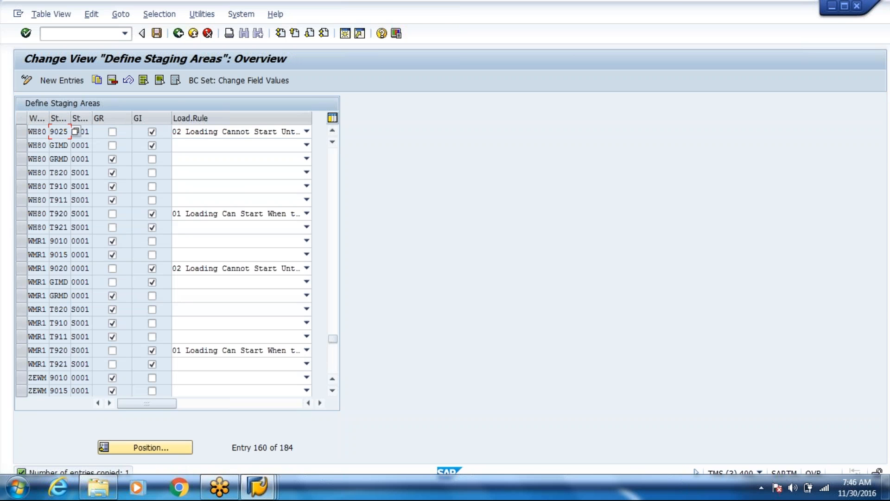
pyautogui.hotkey('ctrl', 's')
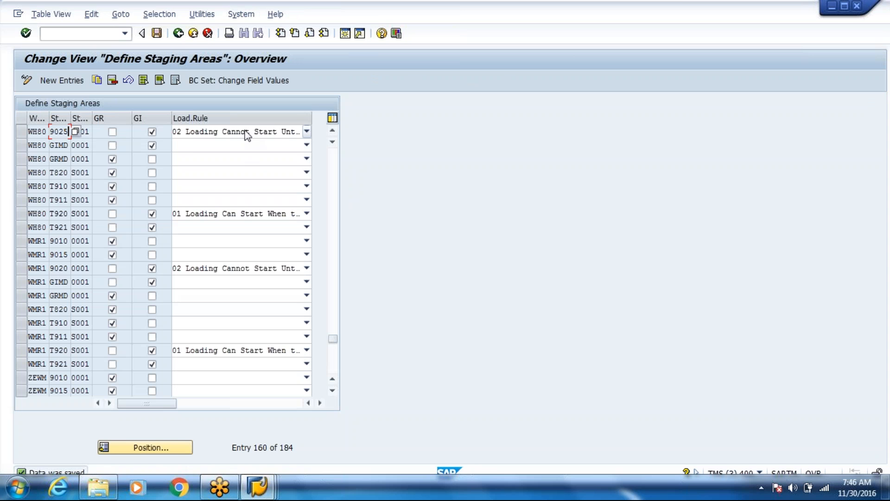
# Set the load rule of staging area group 9025 to 01 Loading Can Start When the First HU Has Arrived, save, and return to the IMG
pyautogui.click(246, 133)
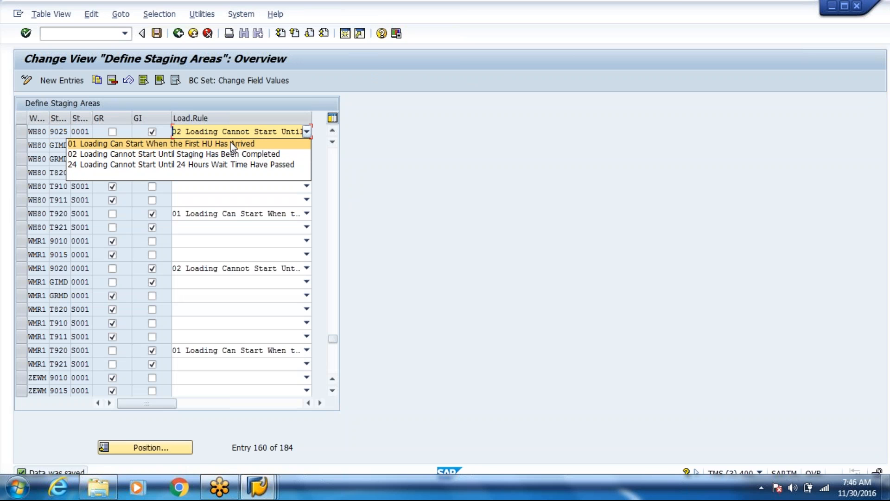
pyautogui.click(231, 145)
pyautogui.click(156, 34)
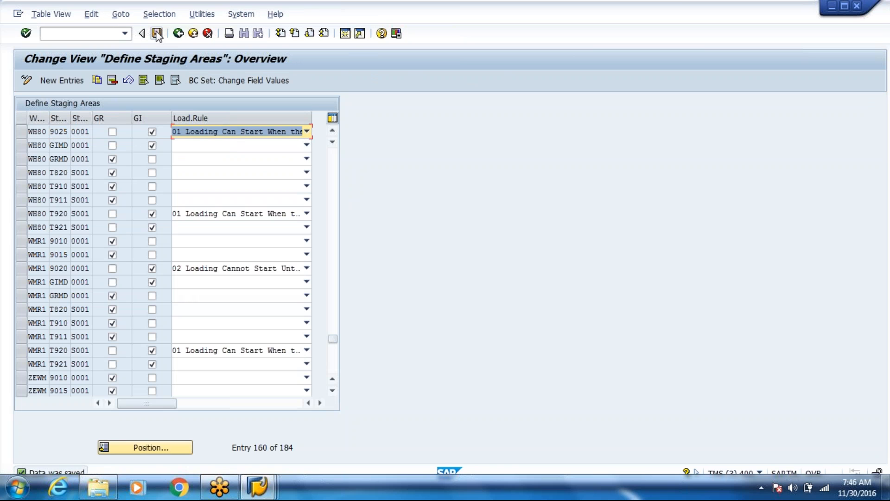
pyautogui.click(190, 38)
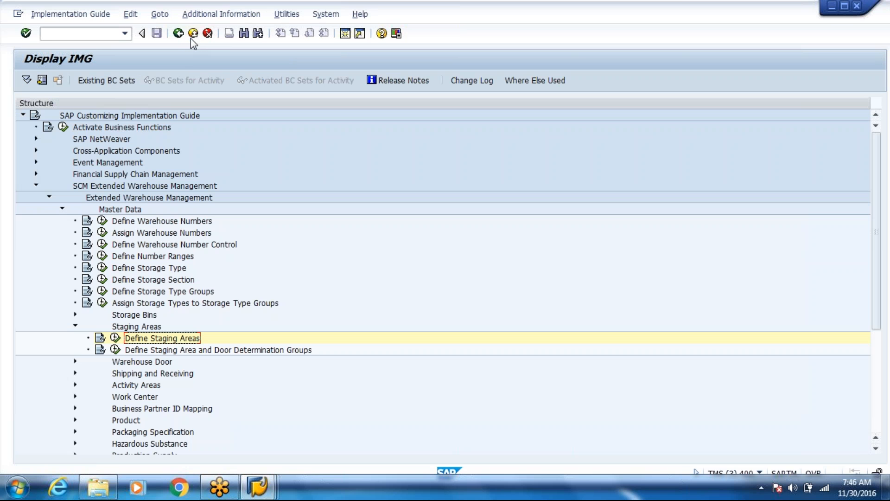
# Switch to the Work Center session and leave it
pyautogui.click(832, 6)
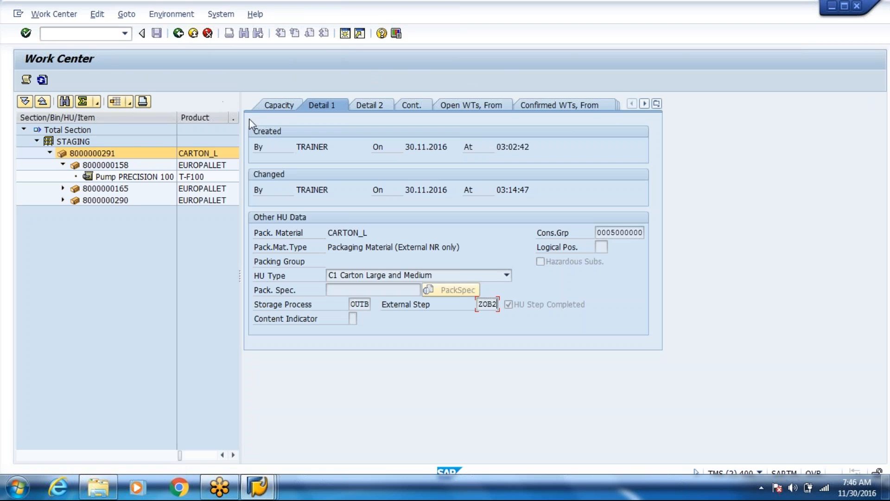
pyautogui.click(250, 487)
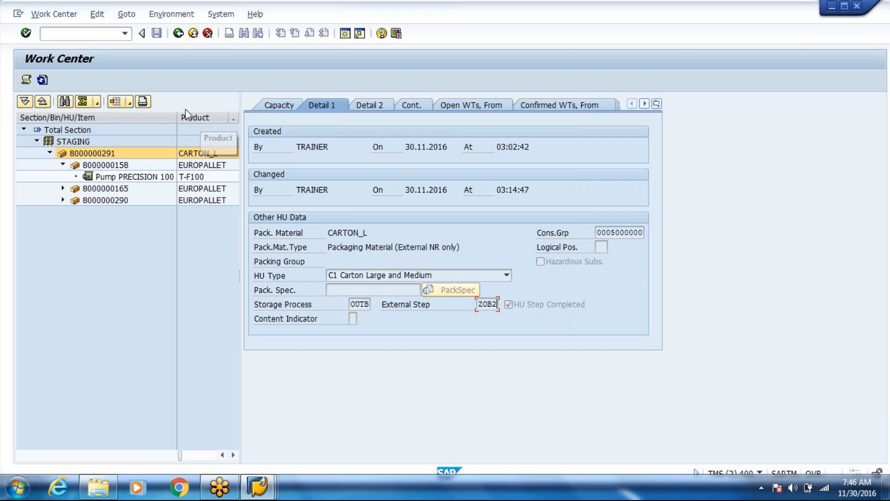
pyautogui.click(178, 37)
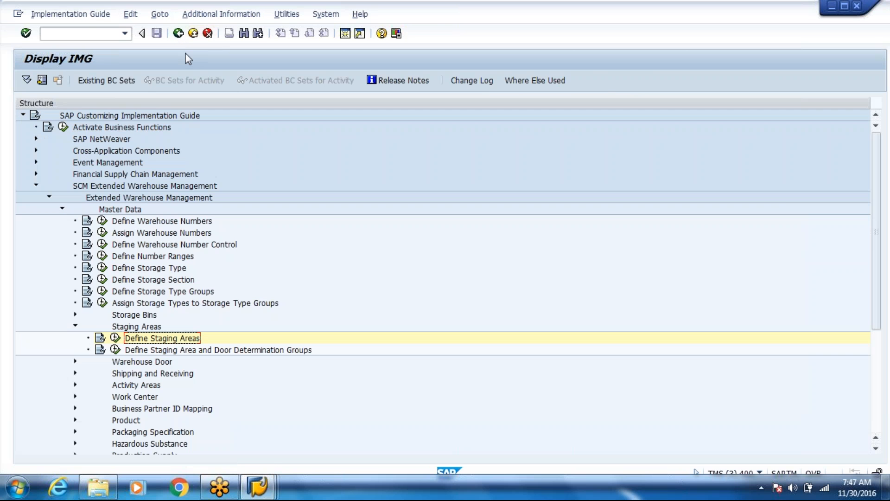
# Copy the handling unit number from the RF loading session and open the cancel picking transaction /scwm/cancpick in a new session
pyautogui.hotkey('alt', 'Tab')
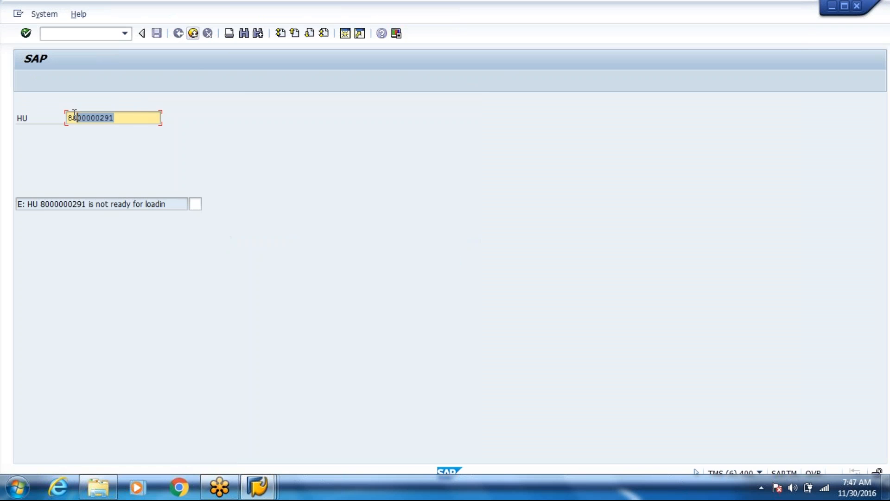
pyautogui.click(70, 118)
pyautogui.click(83, 33)
pyautogui.write('/o/scwm/')
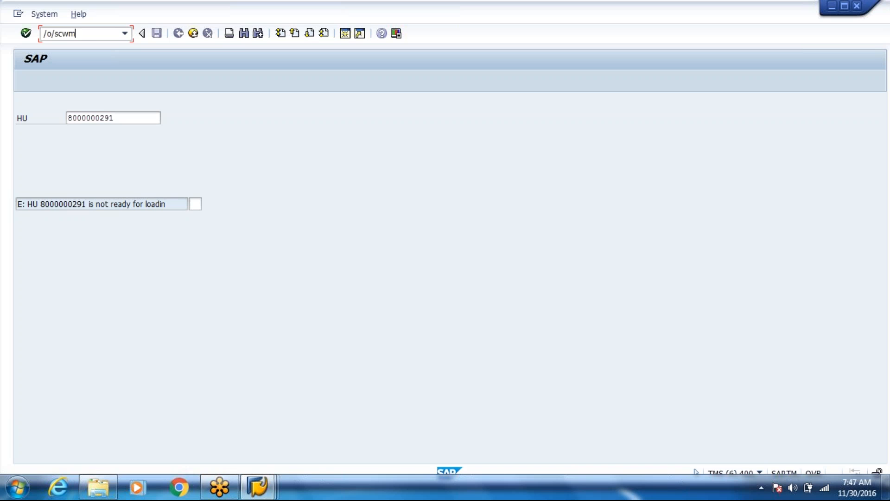
pyautogui.write('cancpick')
pyautogui.press('Return')
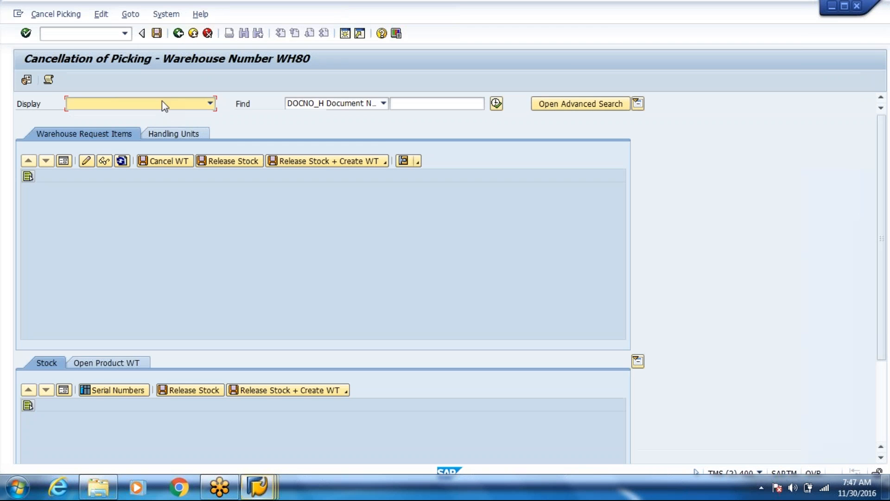
pyautogui.click(383, 104)
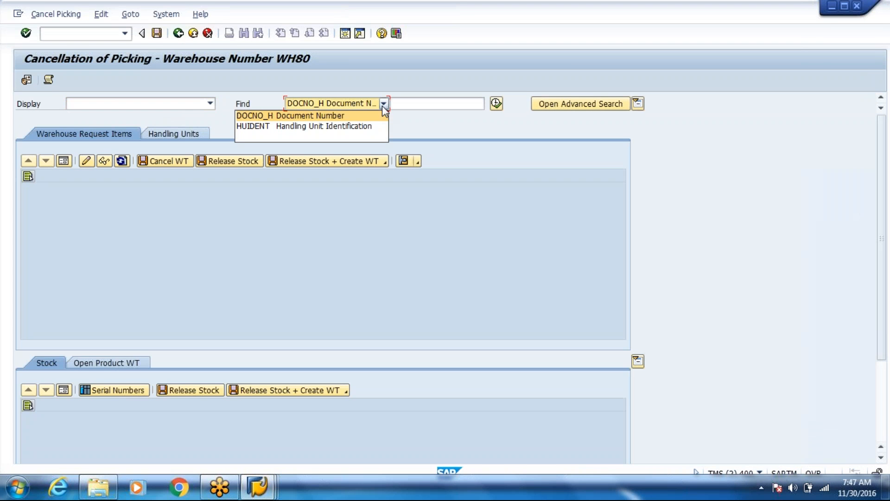
pyautogui.click(325, 126)
pyautogui.hotkey('ctrl', 'v')
pyautogui.click(497, 103)
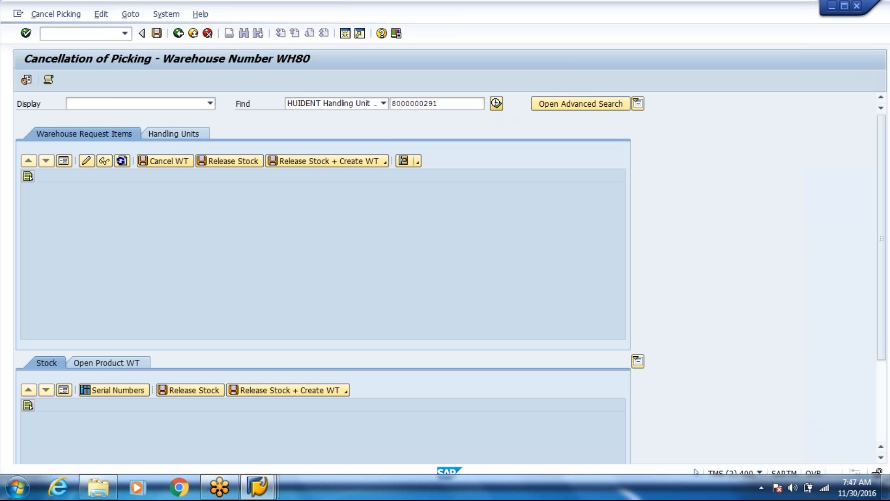
pyautogui.click(184, 135)
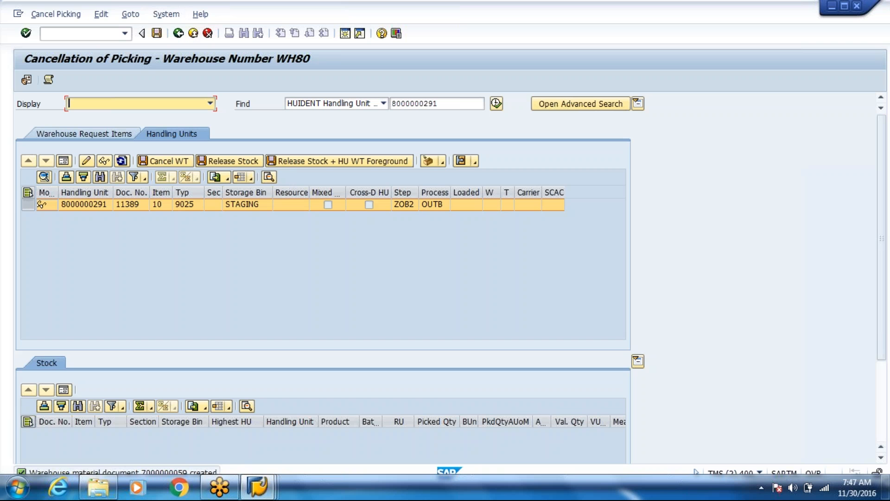
# Open the ad hoc handling unit warehouse task transaction /scwm/adhu in place of the cancel picking transaction
pyautogui.click(256, 492)
pyautogui.click(312, 321)
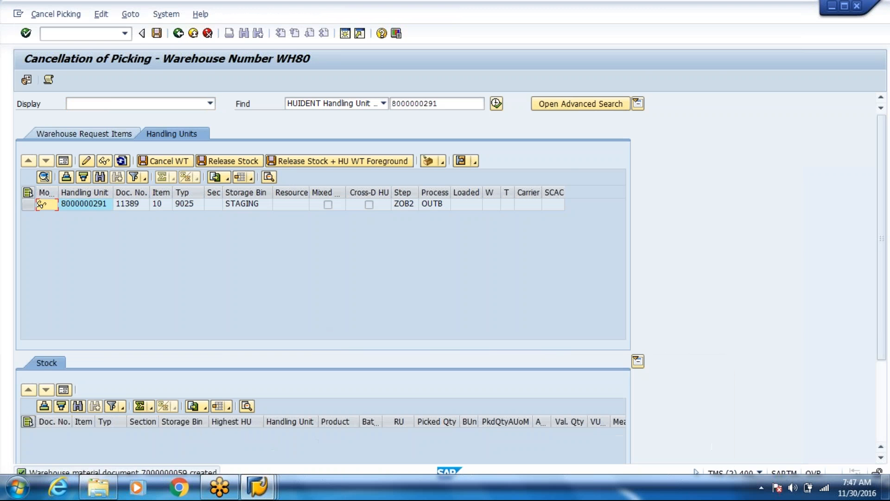
pyautogui.click(99, 33)
pyautogui.write('/n/scwm')
pyautogui.press('BackSpace')
pyautogui.write('m/load')
pyautogui.press('BackSpace')
pyautogui.press('BackSpace')
pyautogui.press('BackSpace')
pyautogui.press('BackSpace')
pyautogui.write('adhu')
pyautogui.press('Return')
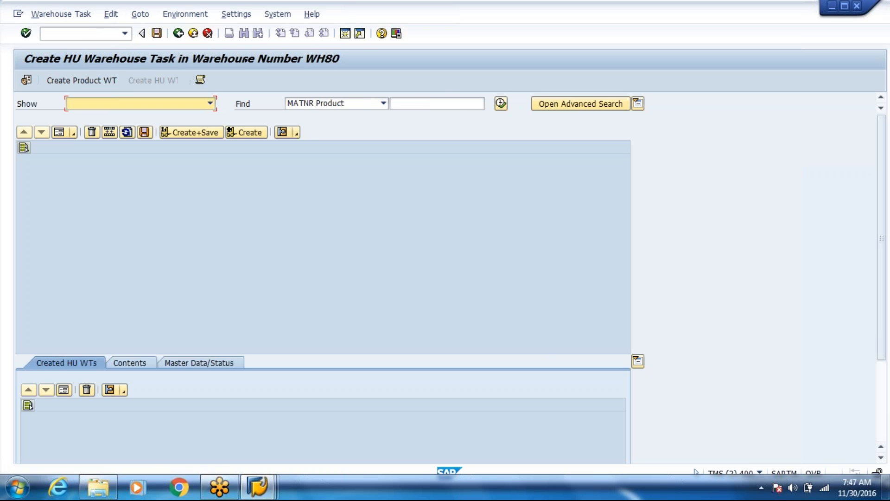
pyautogui.click(383, 103)
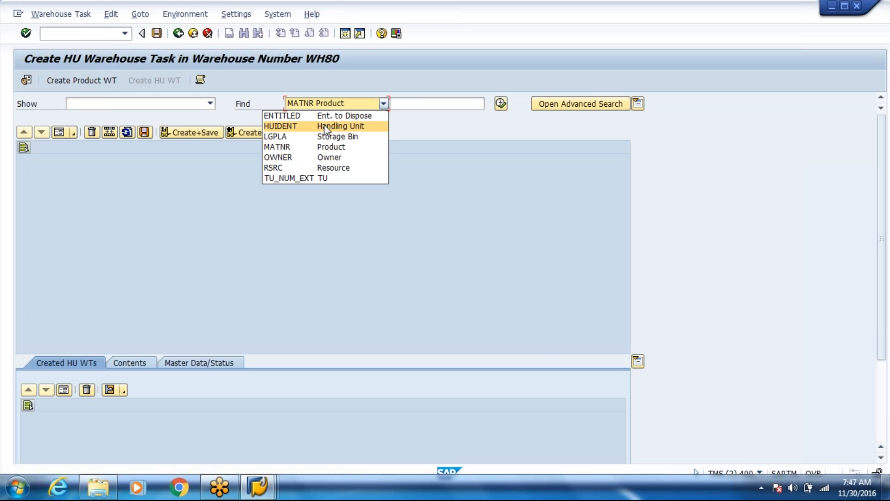
pyautogui.click(325, 125)
pyautogui.click(483, 103)
pyautogui.hotkey('ctrl', 'v')
pyautogui.click(501, 103)
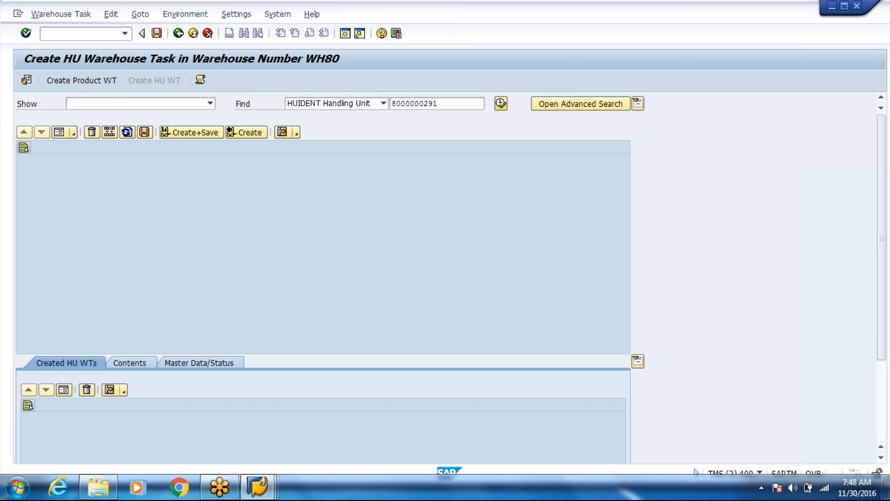
pyautogui.click(60, 133)
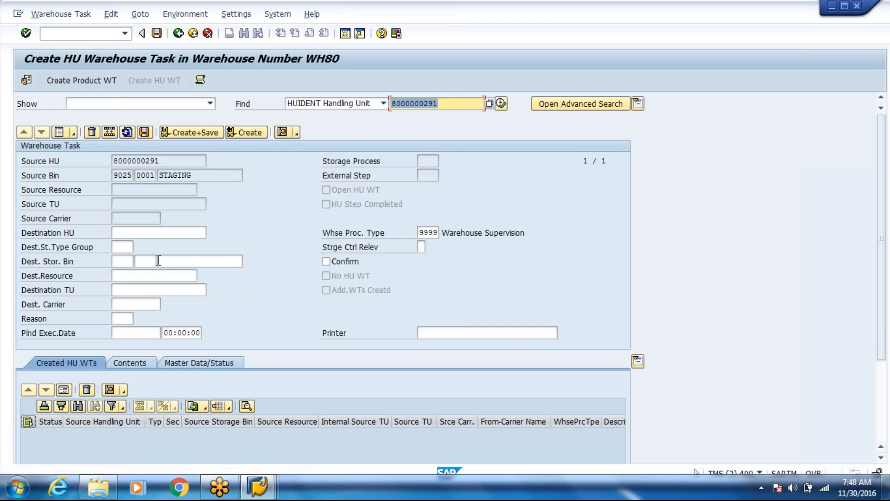
pyautogui.click(120, 260)
pyautogui.write('800')
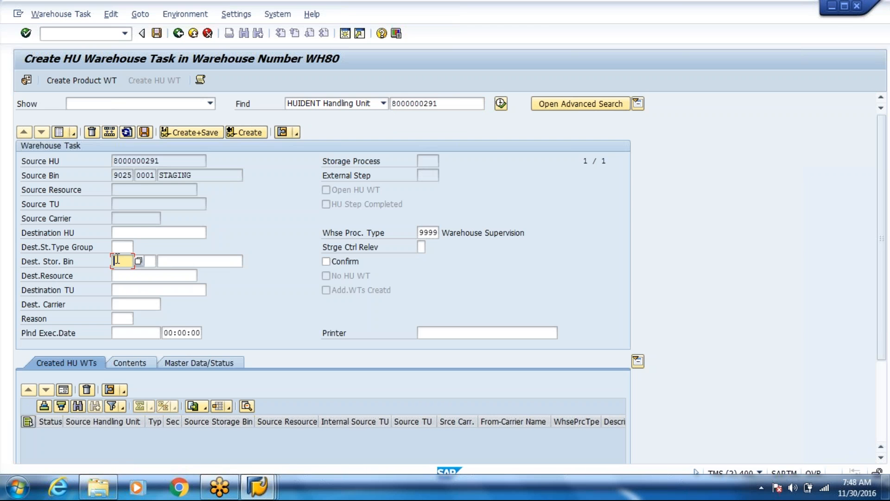
pyautogui.click(124, 273)
pyautogui.click(213, 263)
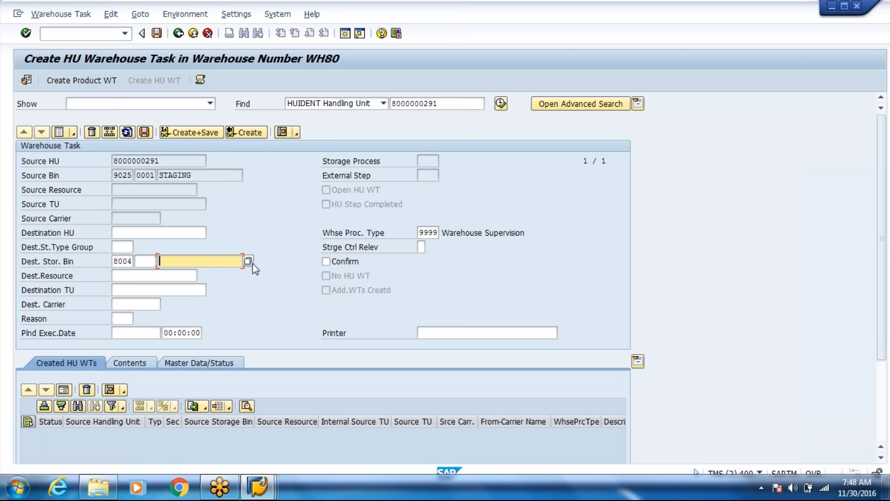
pyautogui.click(248, 262)
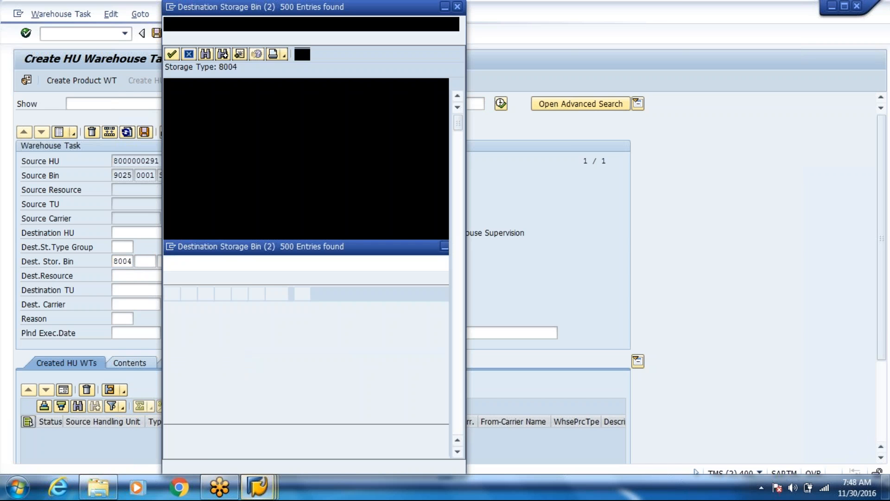
pyautogui.doubleClick(273, 259)
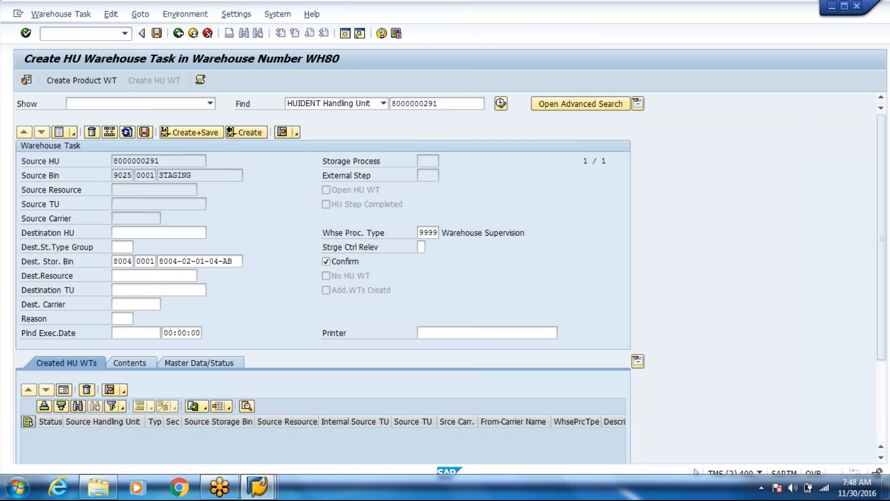
pyautogui.click(191, 132)
pyautogui.press('Return')
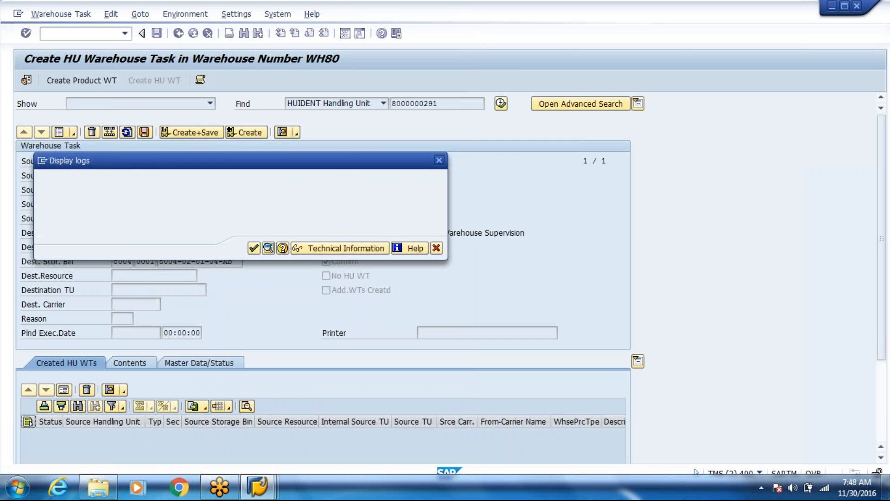
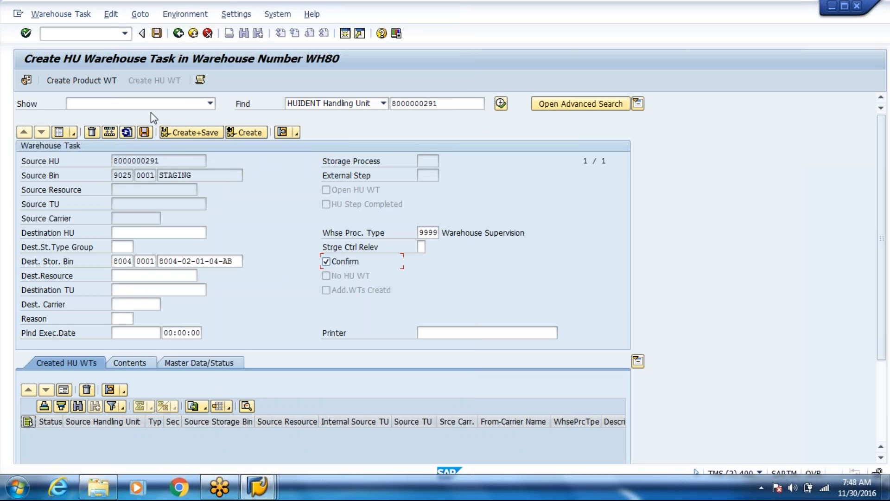
# Open the packing work center transaction /scwm/pack in the current session
pyautogui.hotkey('ctrl', '/')
pyautogui.write('/n/scwm/pack')
pyautogui.press('Return')
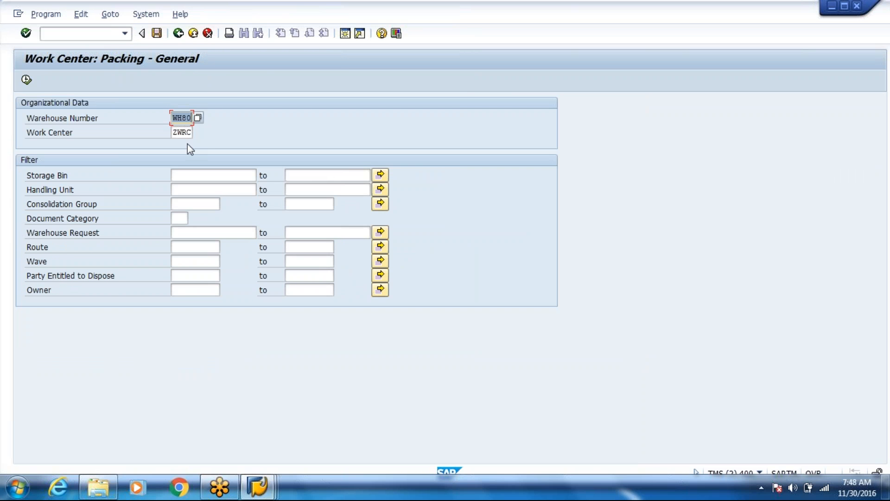
# Try to open packing work center ZWRC in warehouse WH80 without any filter
pyautogui.press('Tab')
pyautogui.press('BackSpace')
pyautogui.press('BackSpace')
pyautogui.press('BackSpace')
pyautogui.click(187, 143)
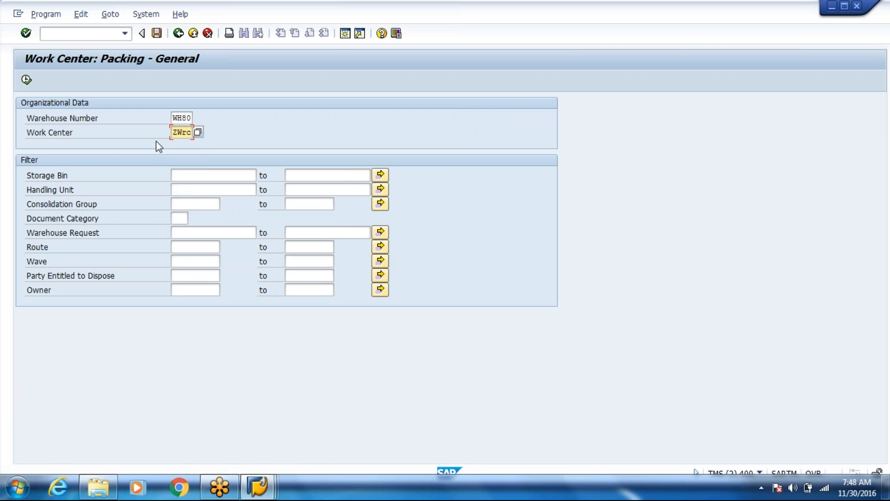
pyautogui.click(195, 190)
pyautogui.press('Down')
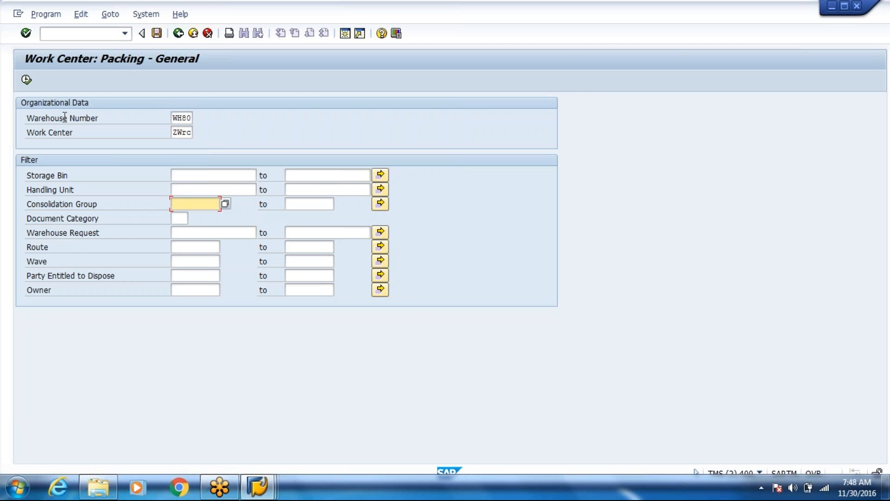
pyautogui.click(26, 80)
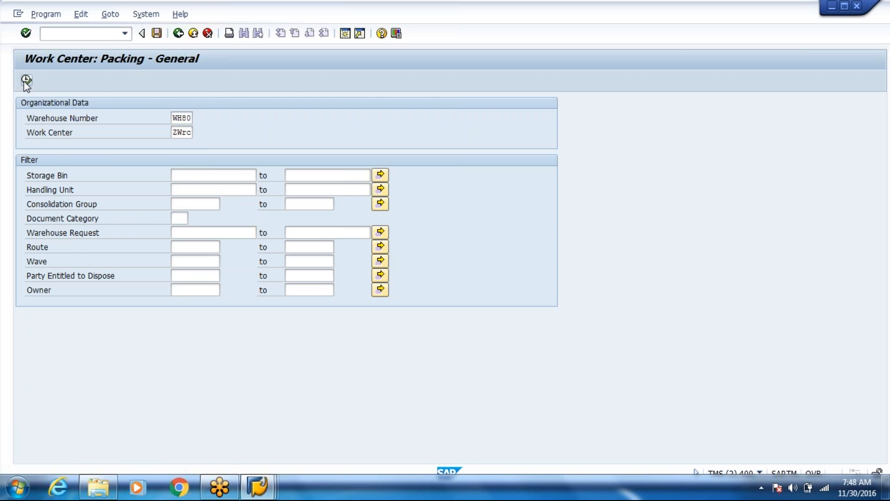
pyautogui.click(174, 43)
pyautogui.write('VERP')
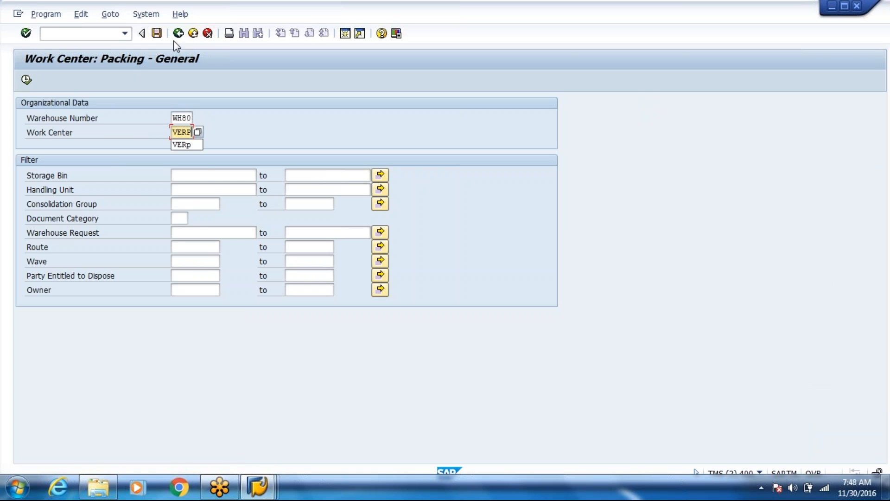
pyautogui.click(202, 180)
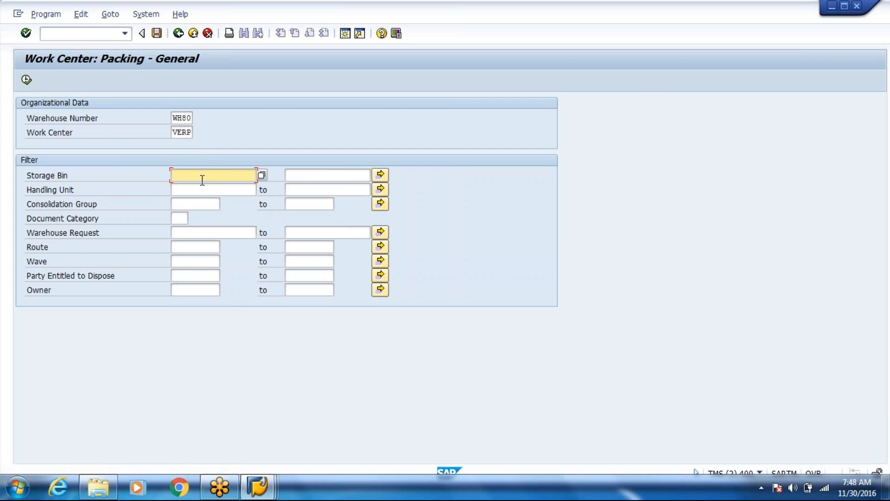
pyautogui.click(198, 190)
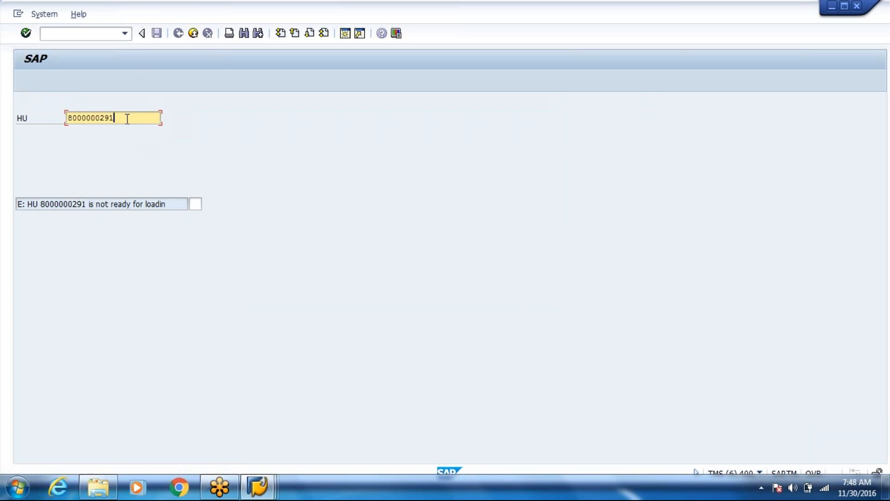
pyautogui.moveTo(128, 119); pyautogui.dragTo(64, 118)
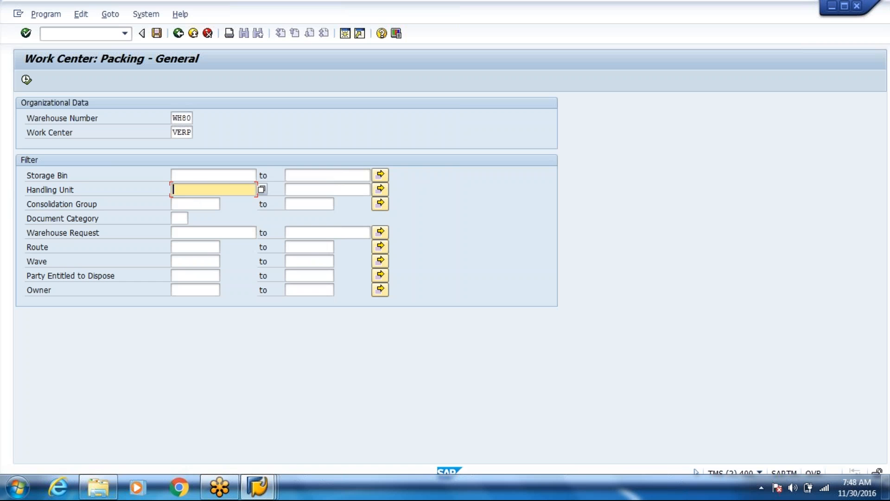
pyautogui.hotkey('ctrl', 'v')
pyautogui.click(26, 80)
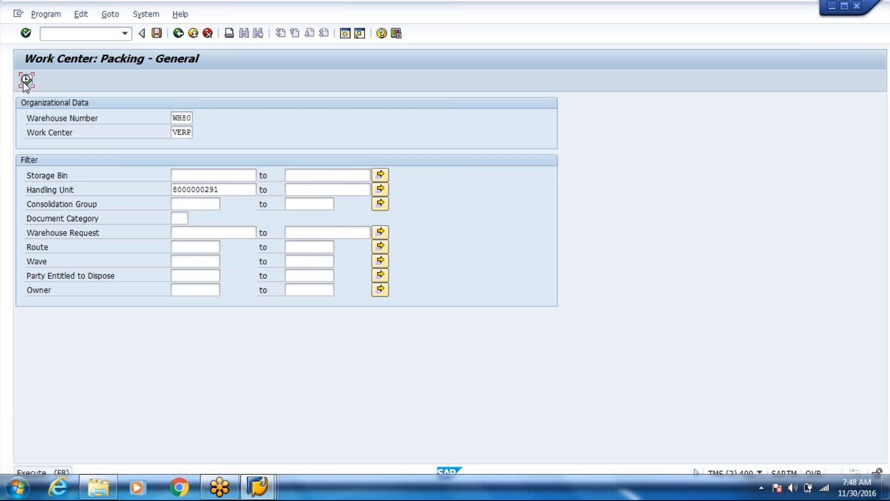
pyautogui.press('Tab')
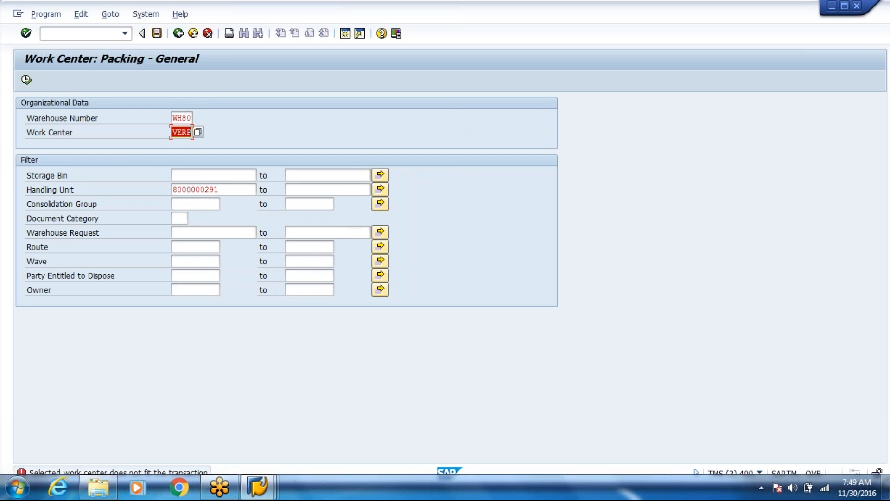
pyautogui.write('STAG')
pyautogui.click(26, 80)
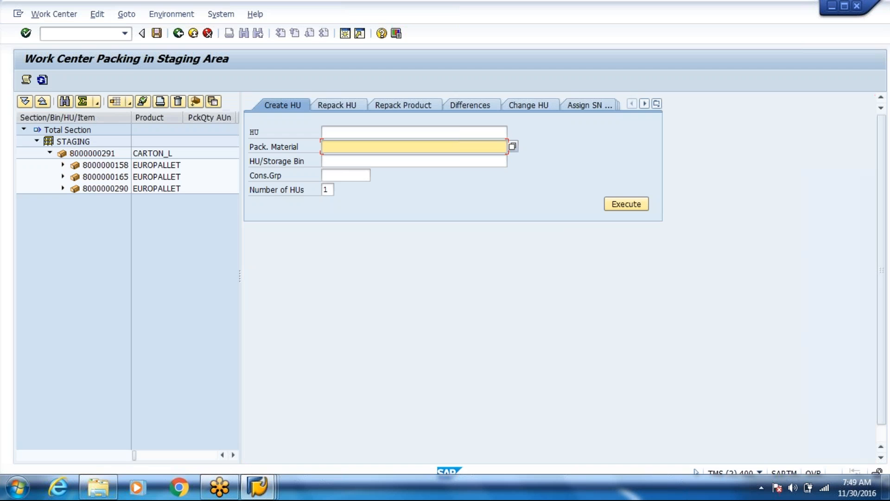
pyautogui.click(109, 156)
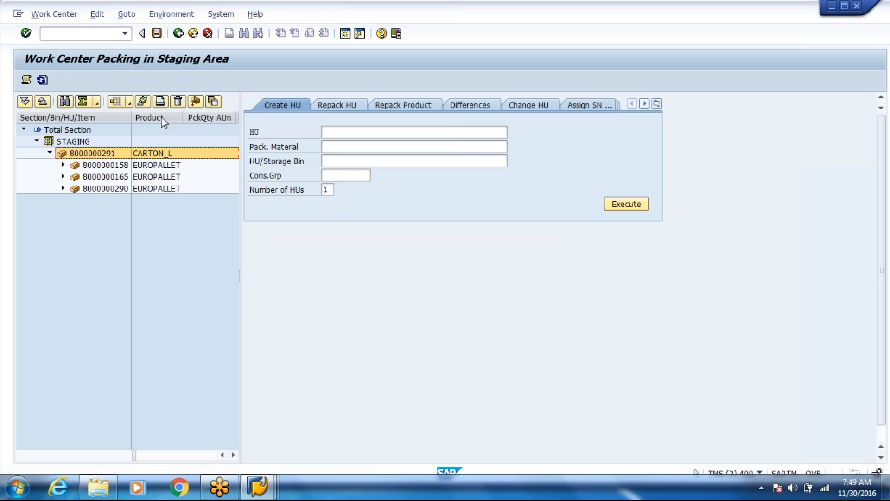
pyautogui.click(198, 102)
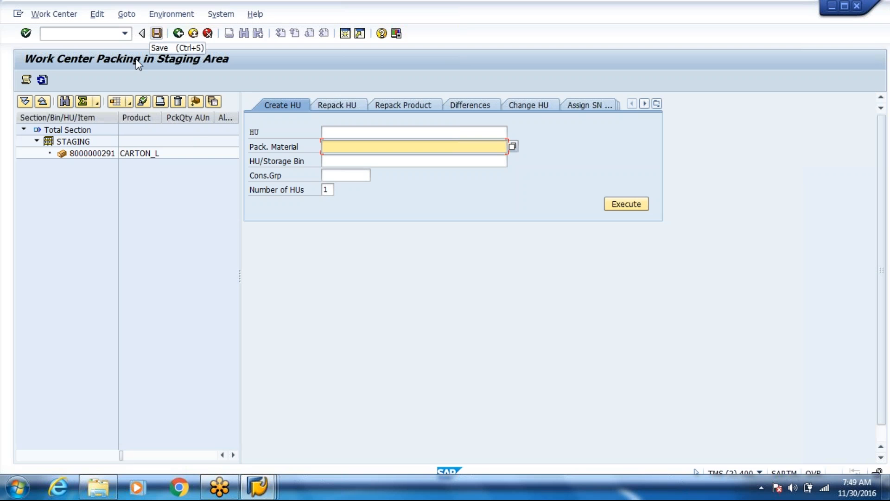
pyautogui.click(112, 154)
pyautogui.click(178, 103)
pyautogui.click(170, 254)
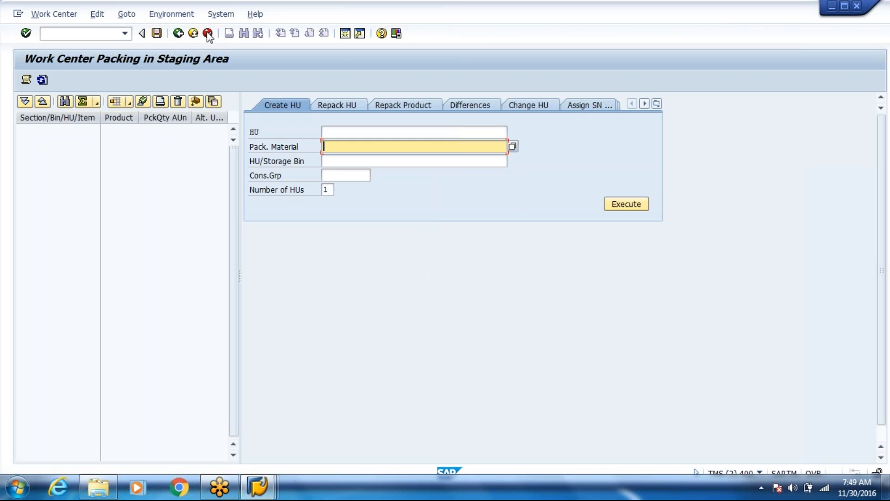
pyautogui.click(179, 33)
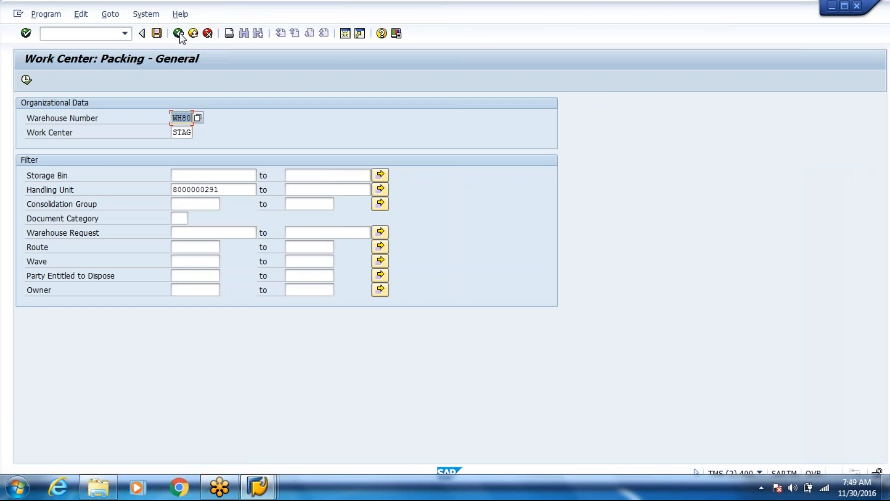
pyautogui.click(178, 33)
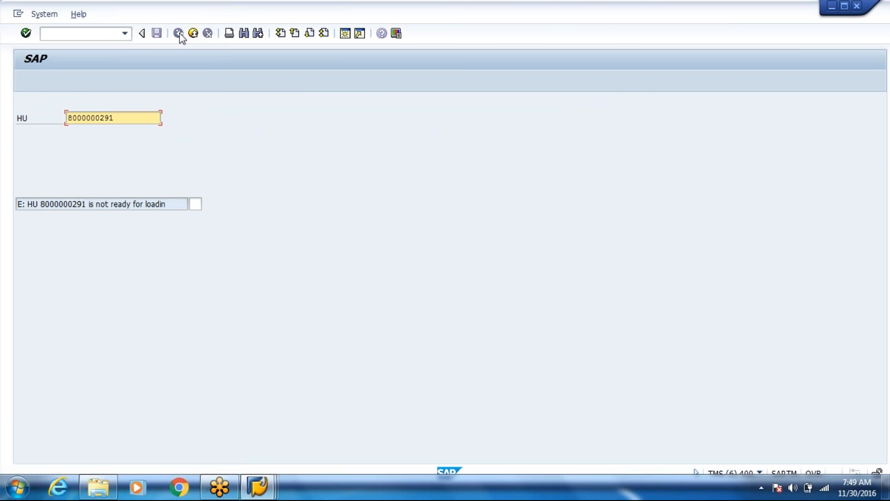
pyautogui.hotkey('alt', 'Tab')
pyautogui.hotkey('alt', 'Tab')
pyautogui.hotkey('alt', 'Tab')
pyautogui.hotkey('alt', 'Tab')
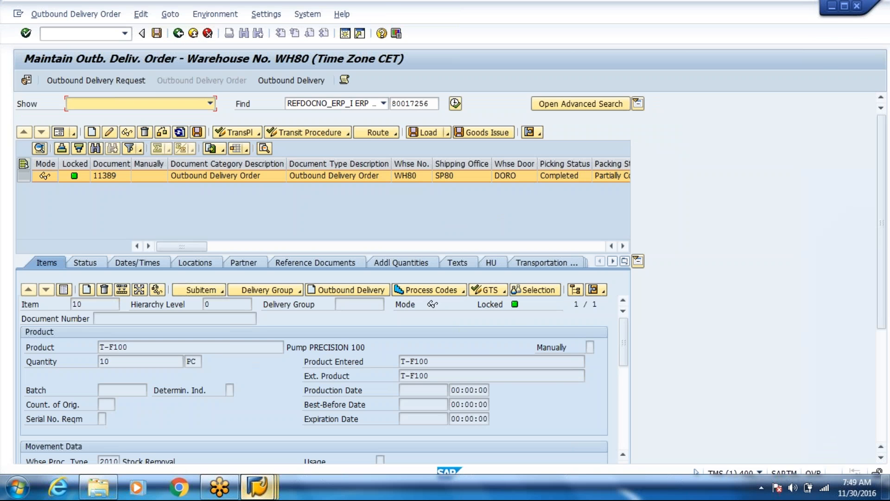
pyautogui.click(257, 487)
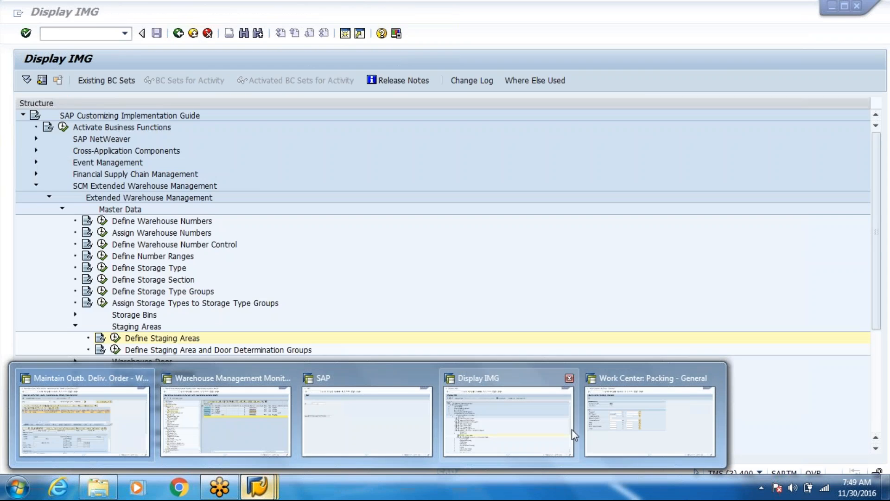
pyautogui.click(602, 424)
# Open the handling unit warehouse task transaction /scwm/adhu in the packing work center session
pyautogui.click(68, 32)
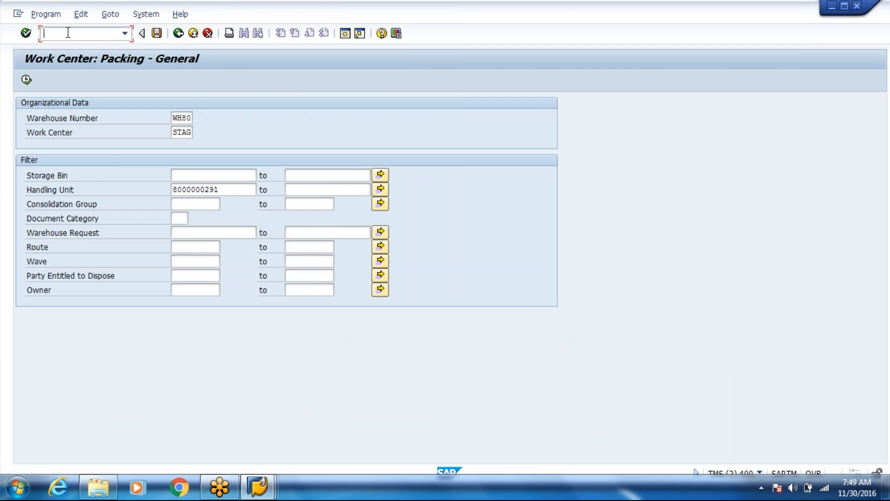
pyautogui.write('/mn/scwm')
pyautogui.press('BackSpace')
pyautogui.press('BackSpace')
pyautogui.press('BackSpace')
pyautogui.press('BackSpace')
pyautogui.press('BackSpace')
pyautogui.press('BackSpace')
pyautogui.press('BackSpace')
pyautogui.write('n/scwm/adhu')
pyautogui.press('Return')
# Search for handling units by storage bin STAGING
pyautogui.click(397, 103)
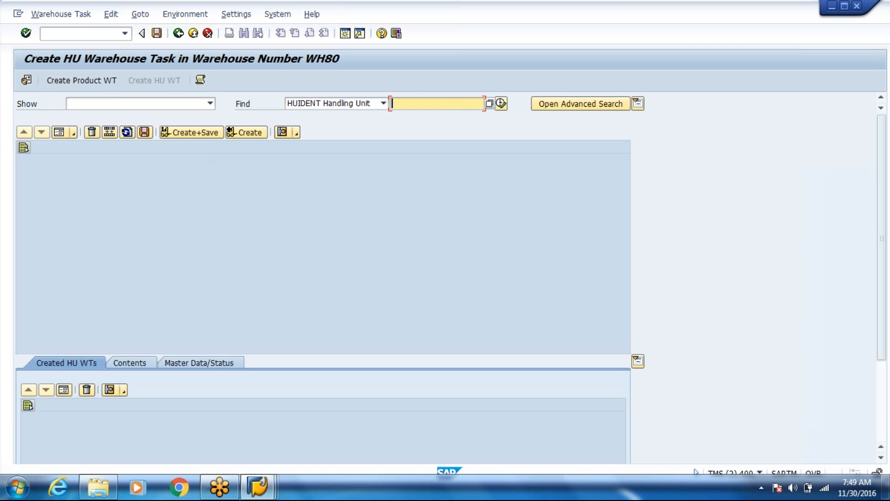
pyautogui.click(382, 102)
pyautogui.click(335, 132)
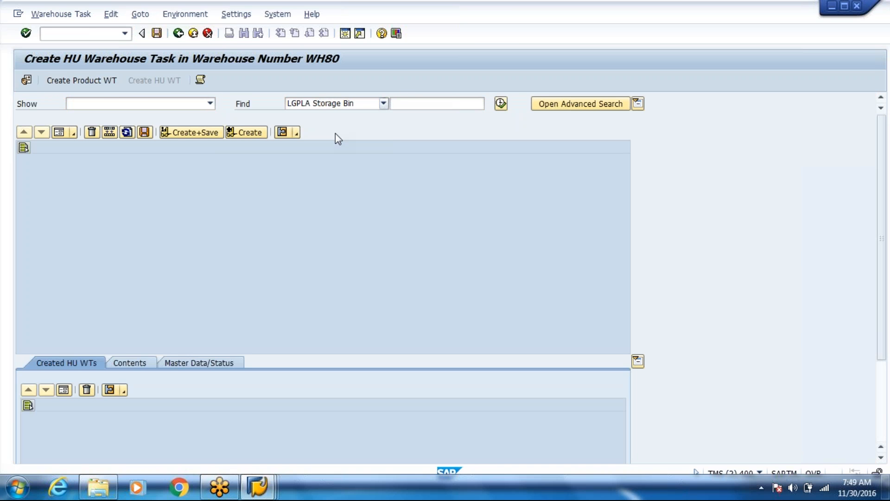
pyautogui.write('STAGING')
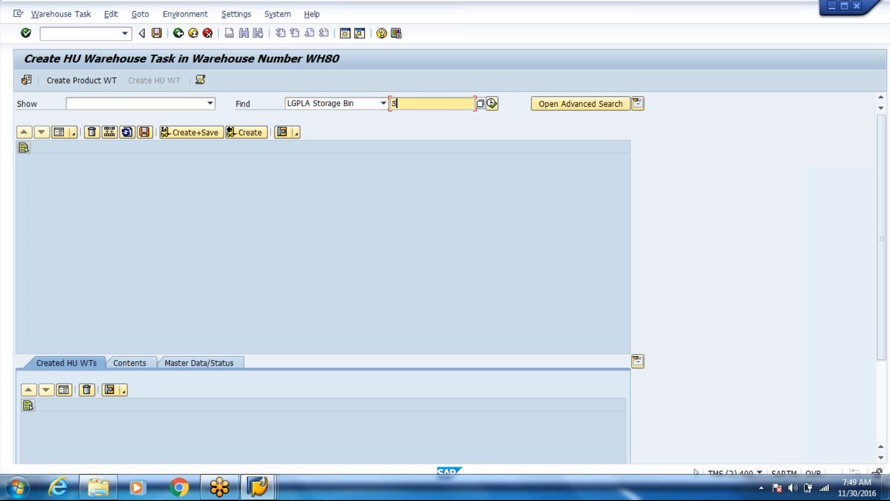
pyautogui.click(492, 103)
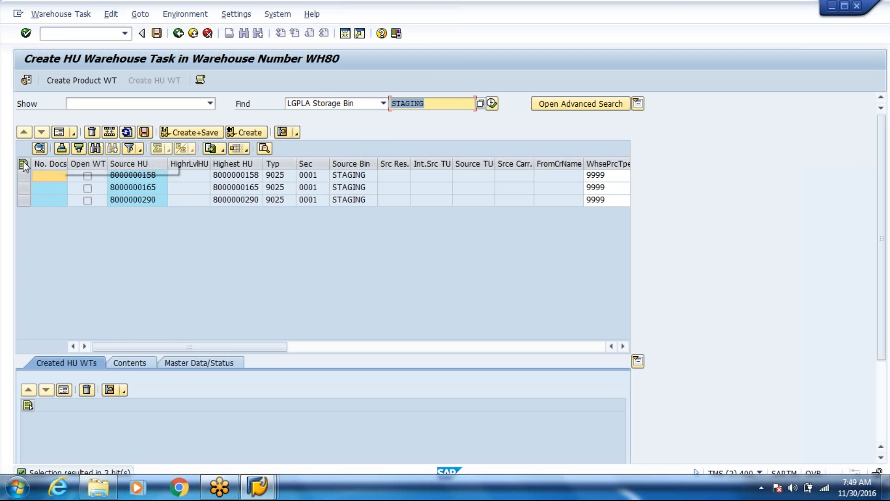
pyautogui.click(23, 164)
pyautogui.click(112, 133)
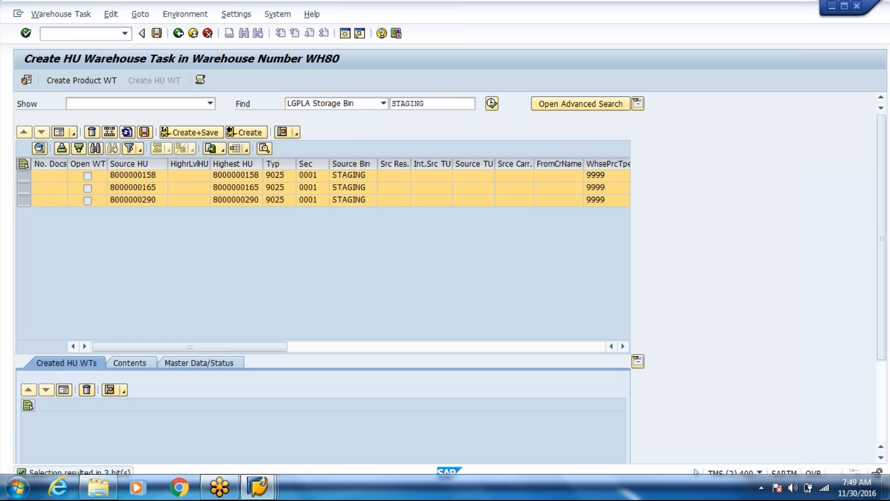
pyautogui.click(178, 181)
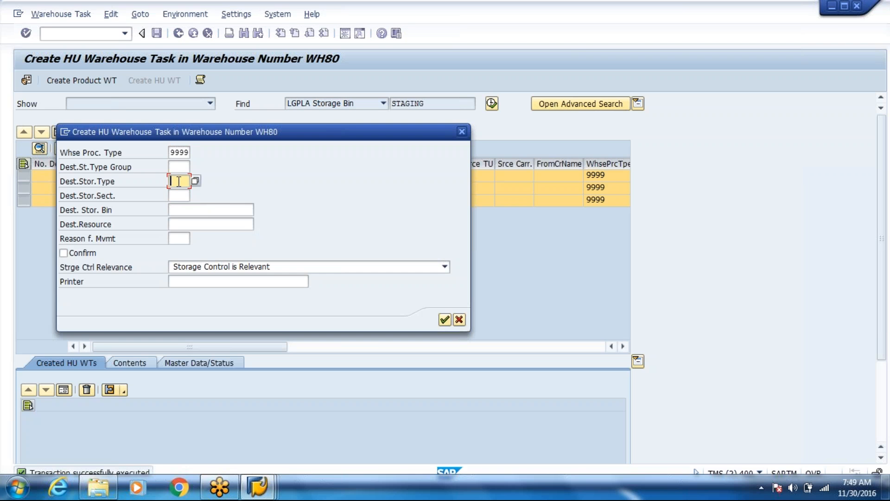
pyautogui.click(179, 193)
pyautogui.moveTo(68, 253)
pyautogui.mouseDown()
pyautogui.moveTo(212, 223)
pyautogui.moveTo(93, 245)
pyautogui.moveTo(85, 255)
pyautogui.mouseUp()
pyautogui.click(85, 255)
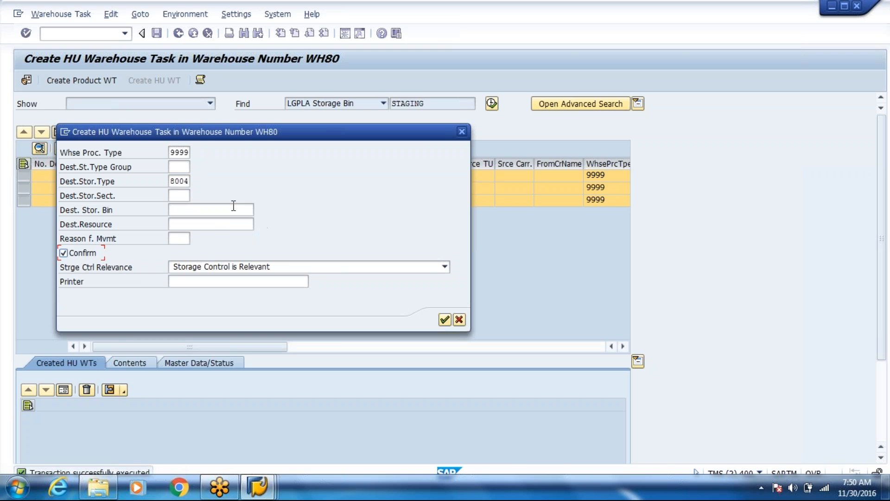
pyautogui.click(233, 207)
pyautogui.press('F4')
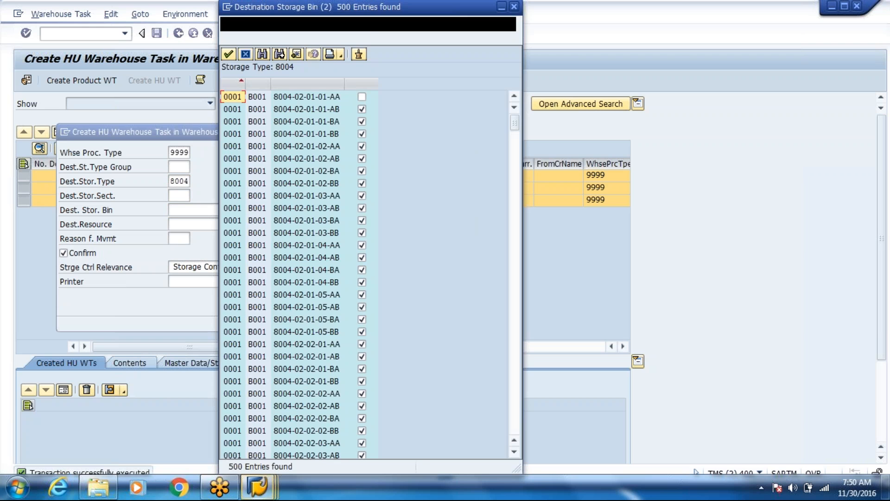
pyautogui.doubleClick(299, 258)
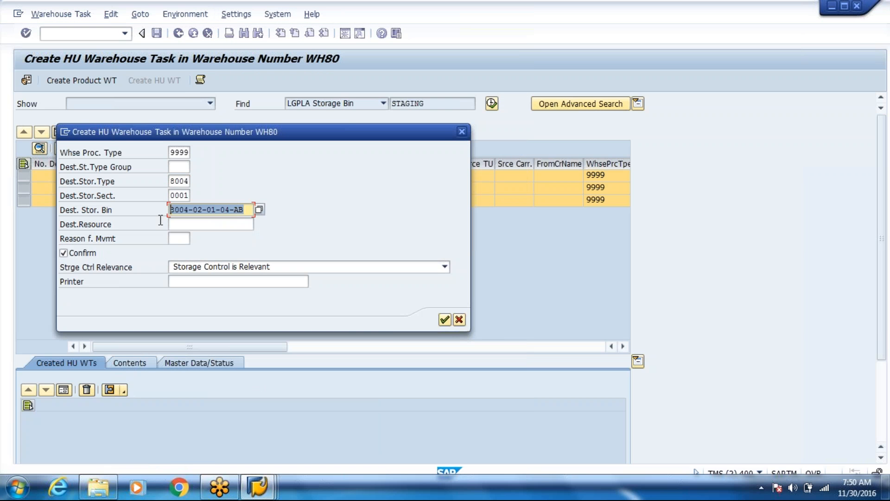
pyautogui.click(444, 319)
# Create and save the warehouse tasks for the selected handling units despite the errors, and close the log
pyautogui.click(183, 132)
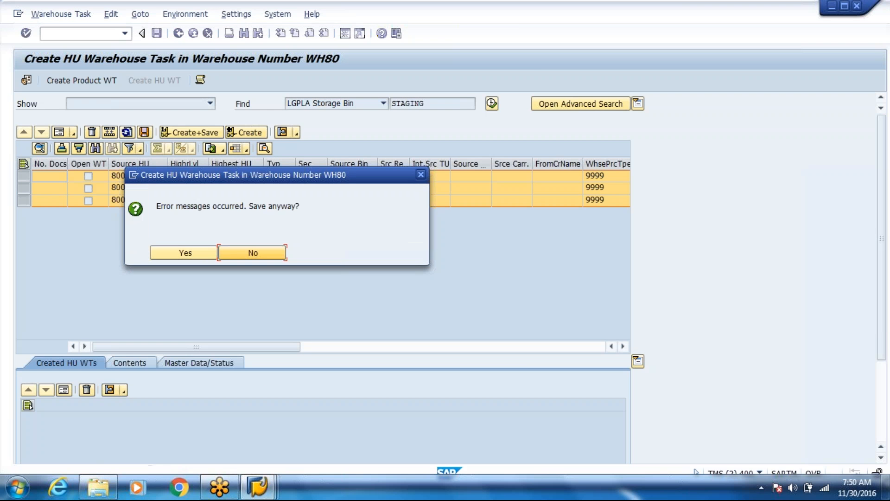
pyautogui.click(201, 253)
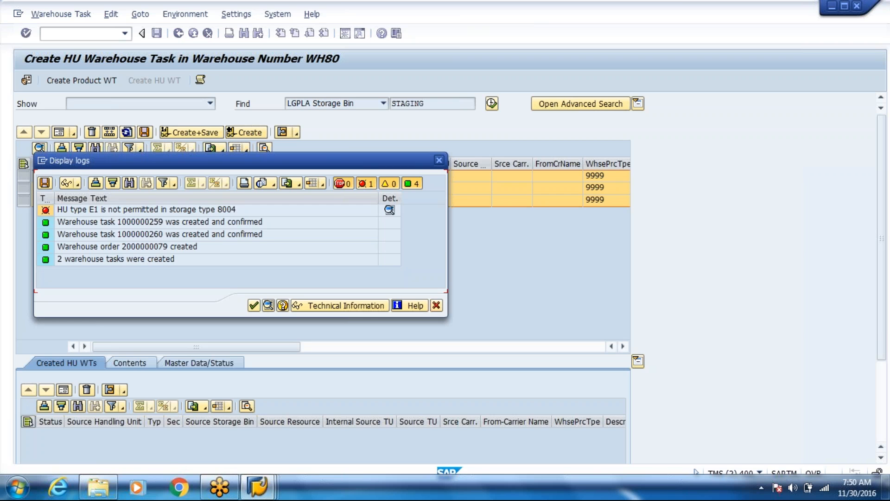
pyautogui.press('Return')
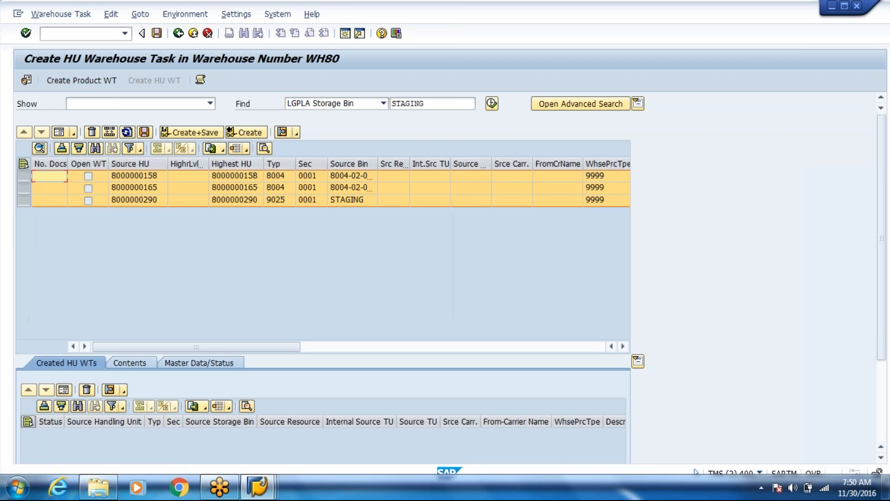
pyautogui.click(210, 218)
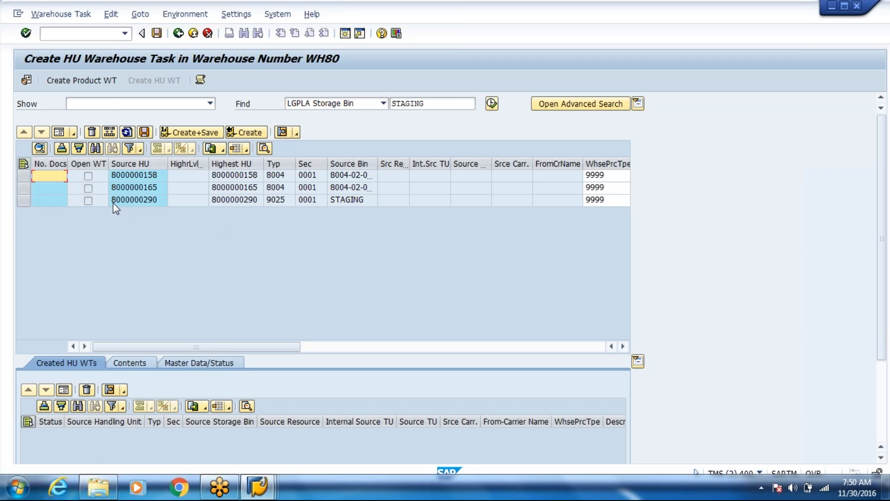
pyautogui.click(23, 200)
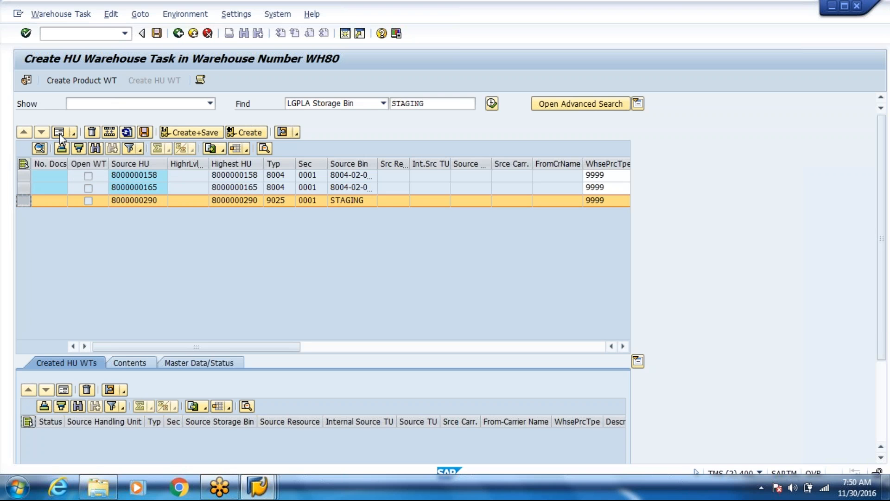
pyautogui.click(59, 132)
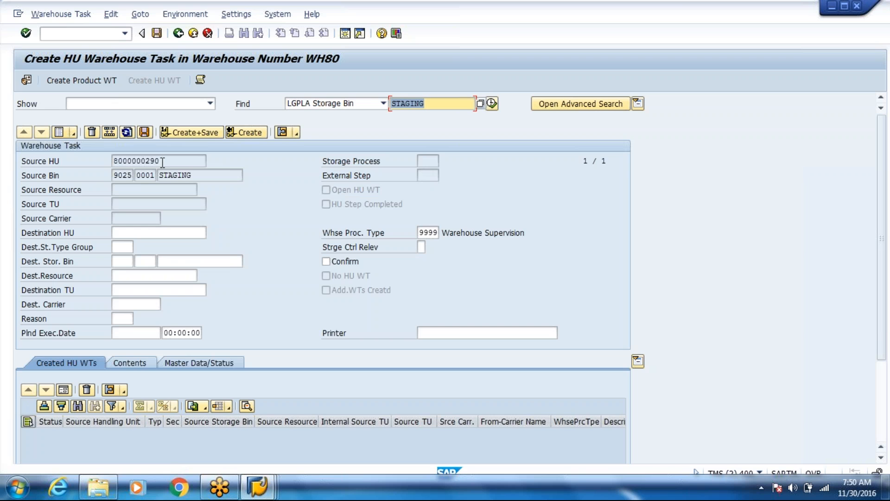
pyautogui.moveTo(162, 162); pyautogui.dragTo(106, 158)
pyautogui.hotkey('ctrl', 'c')
# Open the packing transaction /scwm/pack and try to open work center VERP without any filter
pyautogui.click(74, 33)
pyautogui.write('/n/scwm/pack')
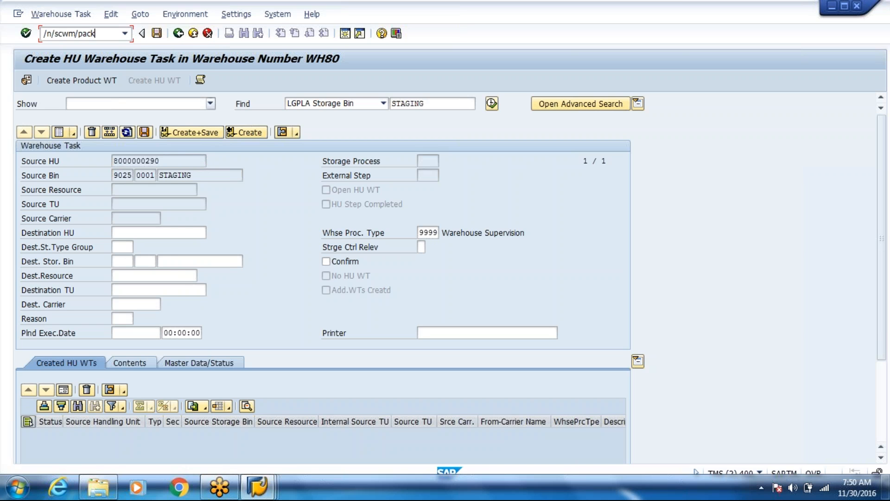
pyautogui.press('Return')
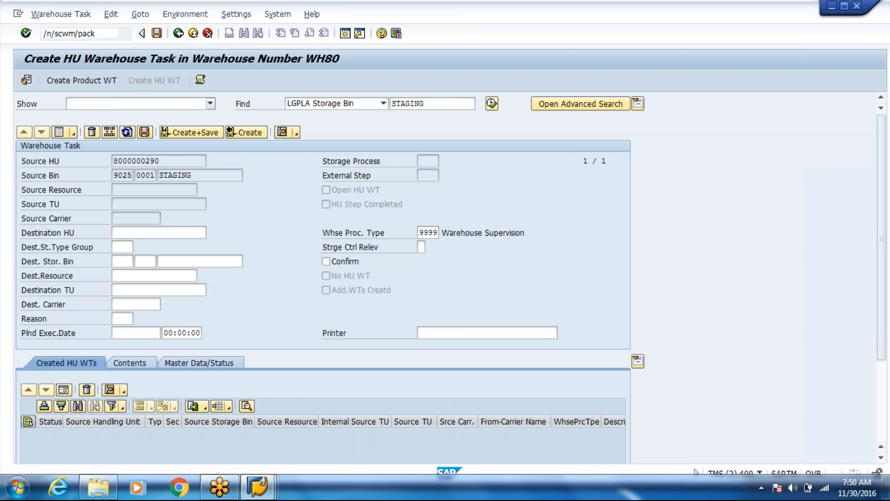
pyautogui.press('BackSpace')
pyautogui.click(182, 155)
pyautogui.click(27, 80)
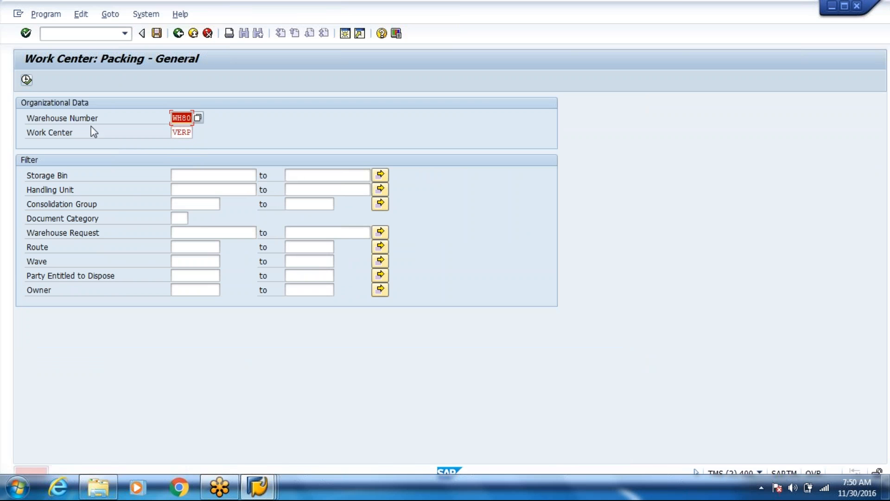
pyautogui.press('BackSpace')
pyautogui.press('Down')
pyautogui.press('Return')
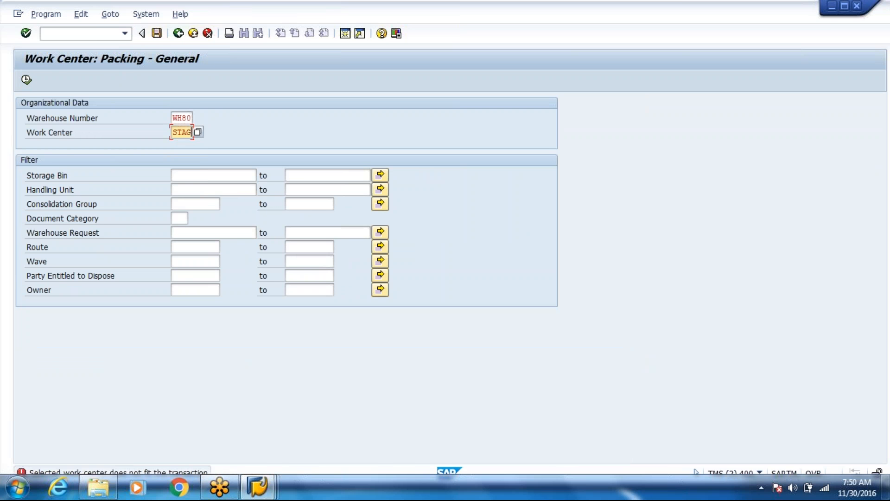
pyautogui.click(26, 80)
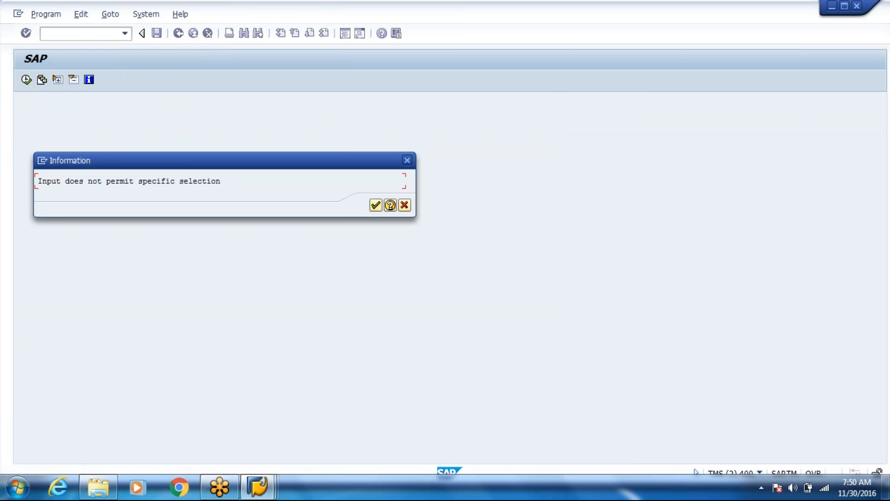
pyautogui.press('Return')
pyautogui.click(194, 179)
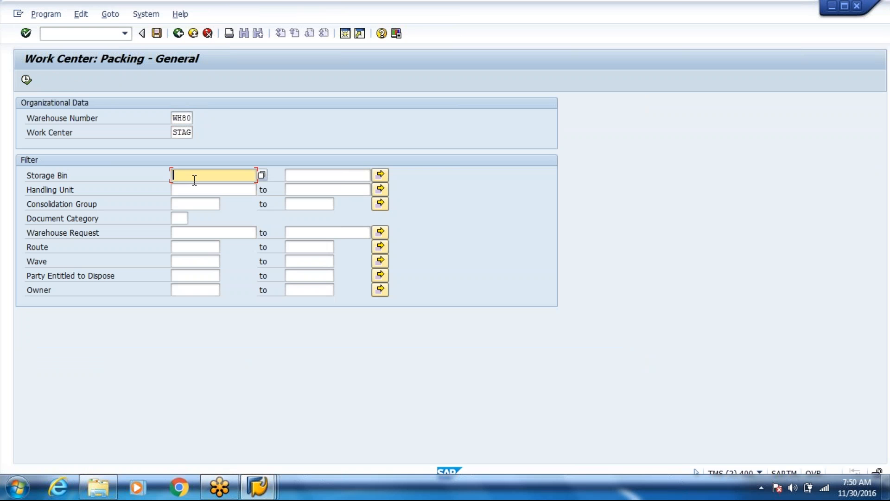
pyautogui.click(194, 188)
pyautogui.hotkey('ctrl', 'v')
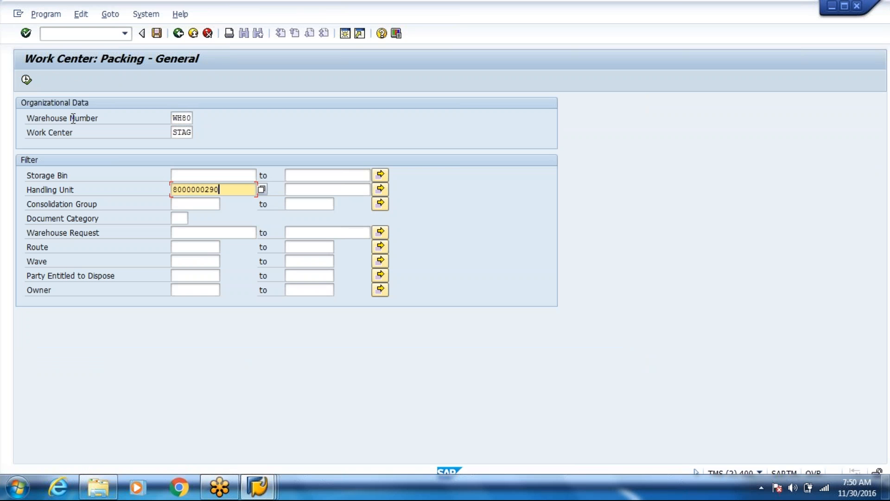
pyautogui.click(26, 79)
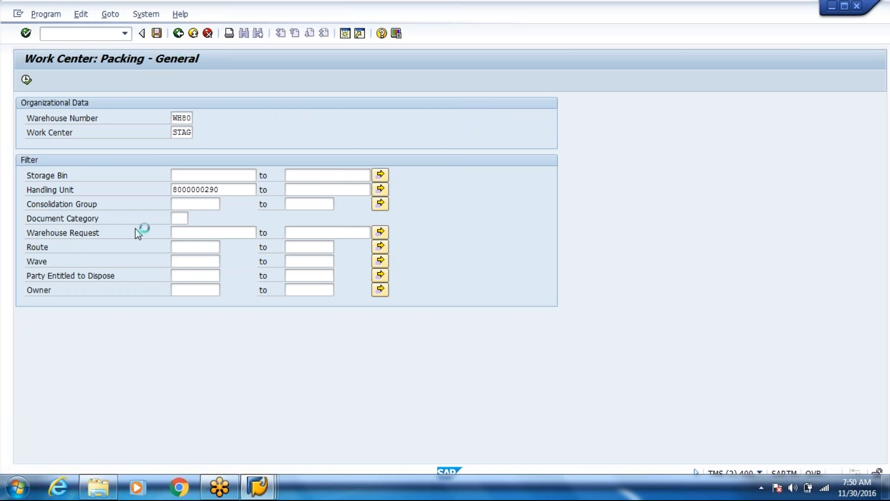
pyautogui.click(109, 152)
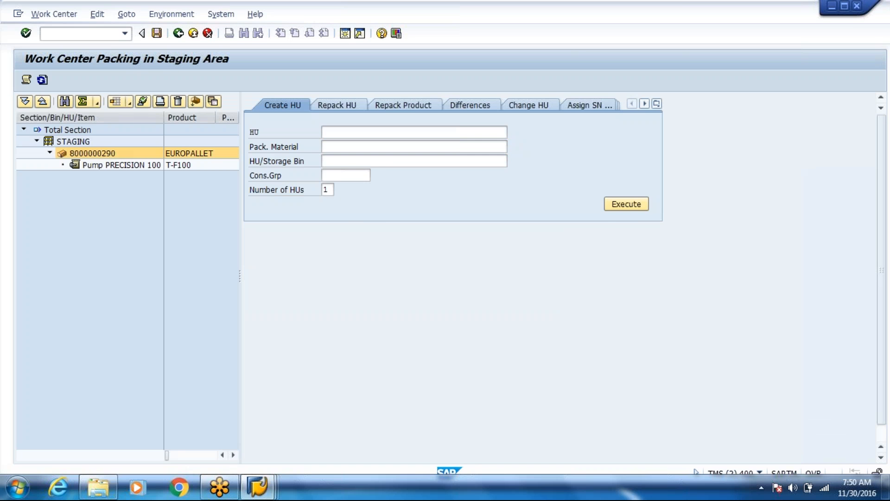
pyautogui.click(335, 237)
pyautogui.click(506, 404)
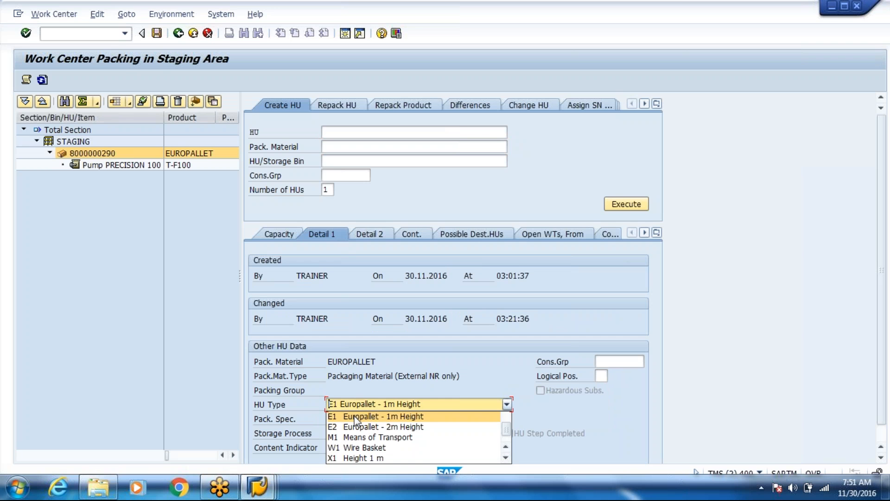
pyautogui.click(354, 426)
pyautogui.press('Return')
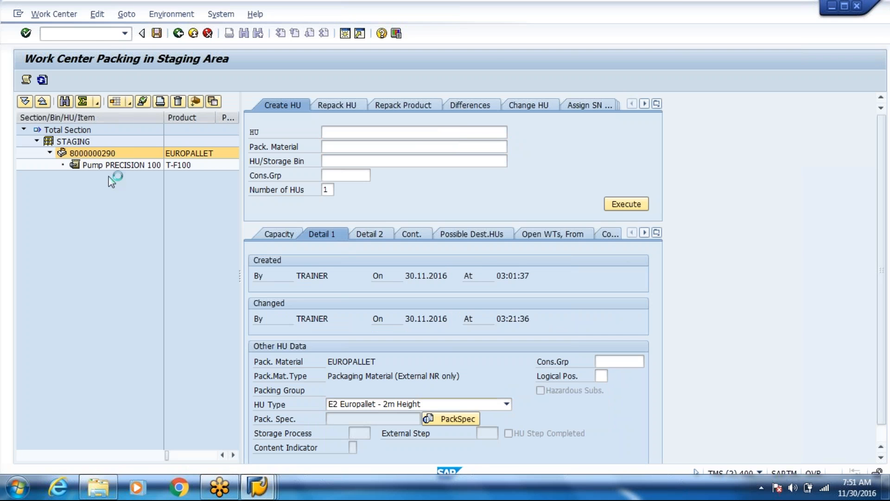
# Open the transaction for displaying, changing or creating a warehouse product
pyautogui.click(91, 39)
pyautogui.write('/n/scwm/')
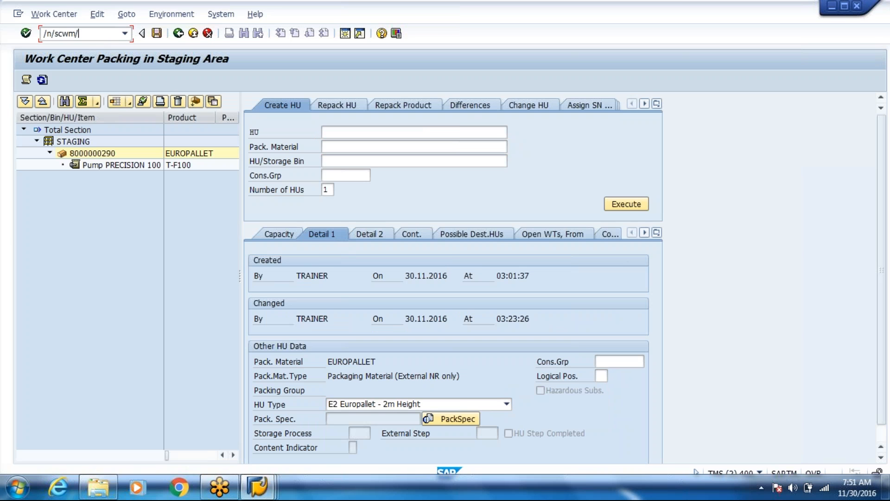
pyautogui.write('mat')
pyautogui.press('Return')
# Open product EUROPALLET for warehouse WH80 and party entitled to dispose VN8000 in change mode
pyautogui.press('BackSpace')
pyautogui.press('Down')
pyautogui.press('Down')
pyautogui.press('Down')
pyautogui.press('Down')
pyautogui.press('Down')
pyautogui.press('Down')
pyautogui.press('Down')
pyautogui.press('Up')
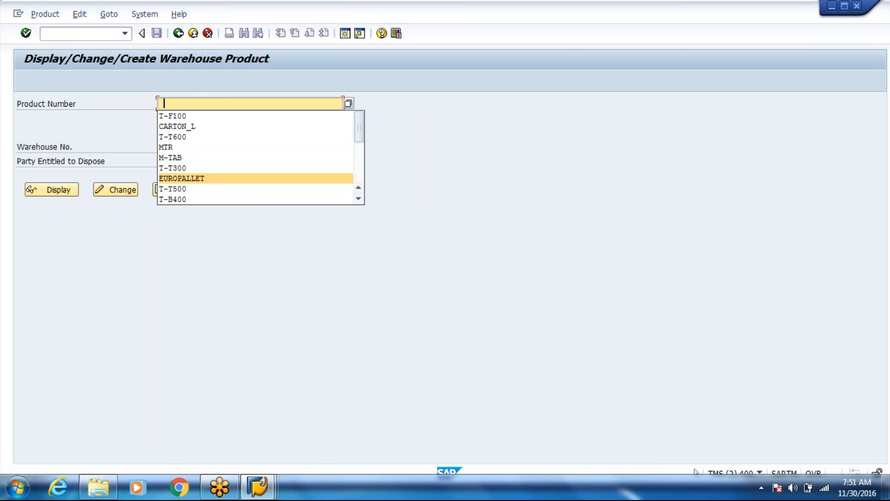
pyautogui.press('Return')
pyautogui.click(108, 190)
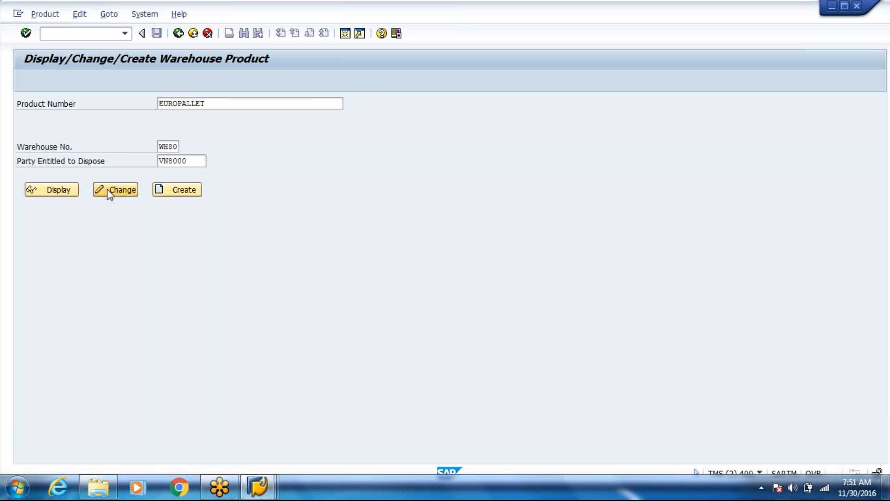
# Set both the packaging material HU type and the standard HU type of EUROPALLET to E2, save, and leave the product maintenance
pyautogui.click(402, 175)
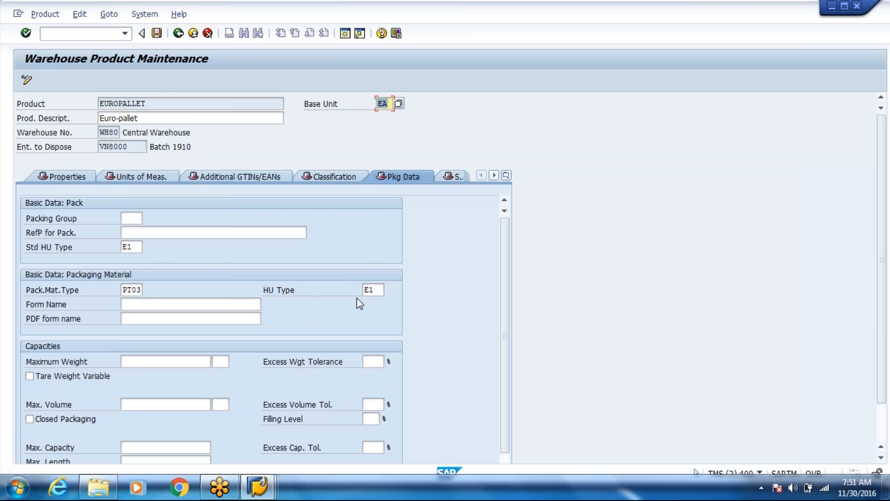
pyautogui.write('2')
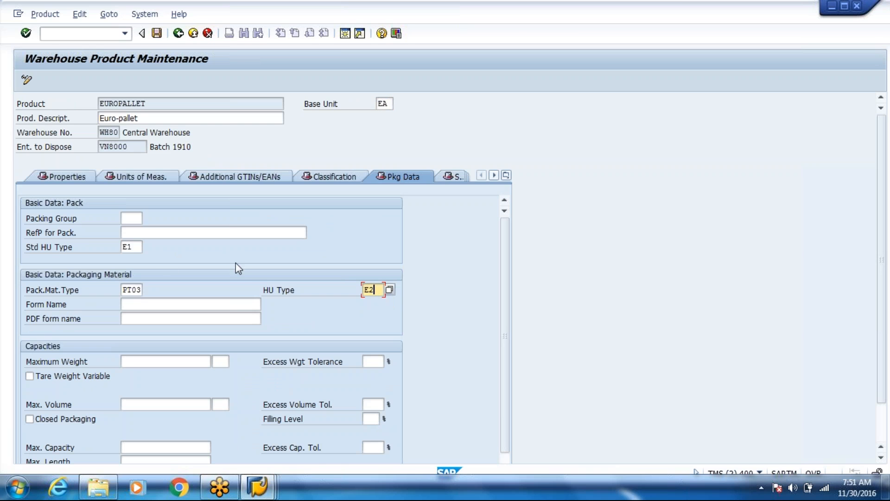
pyautogui.click(134, 246)
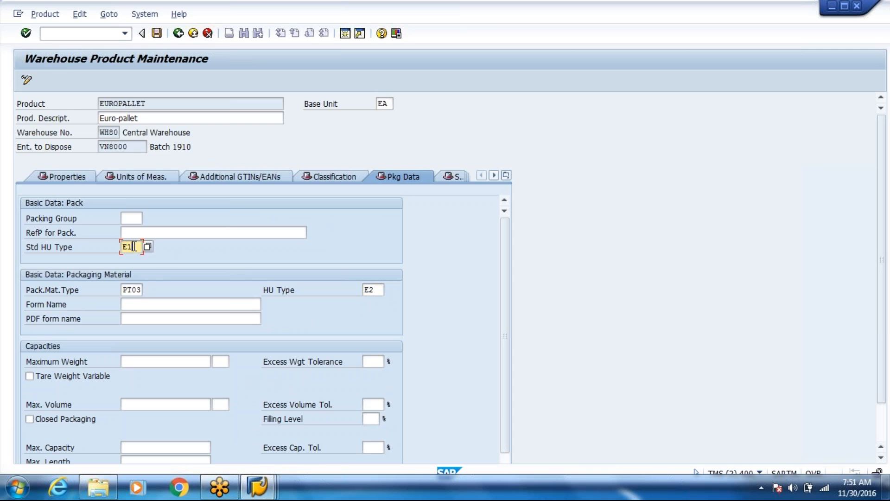
pyautogui.hotkey('ctrl', 's')
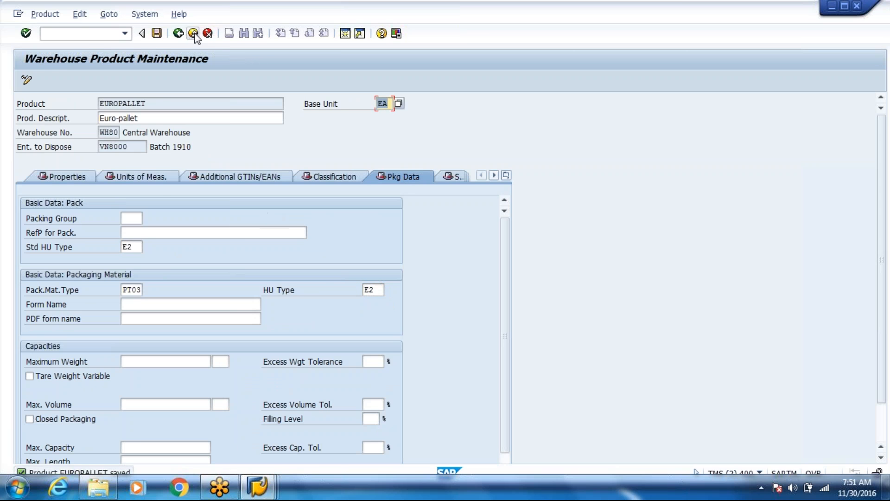
pyautogui.click(193, 33)
pyautogui.click(194, 35)
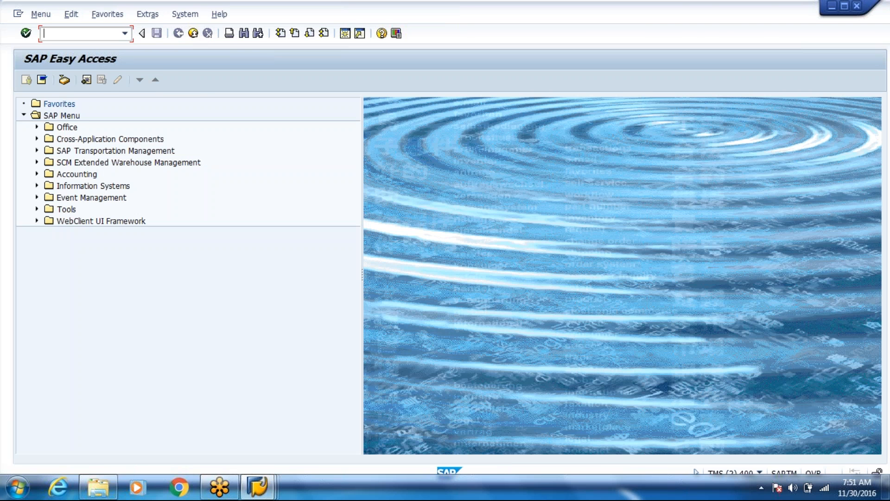
pyautogui.click(193, 32)
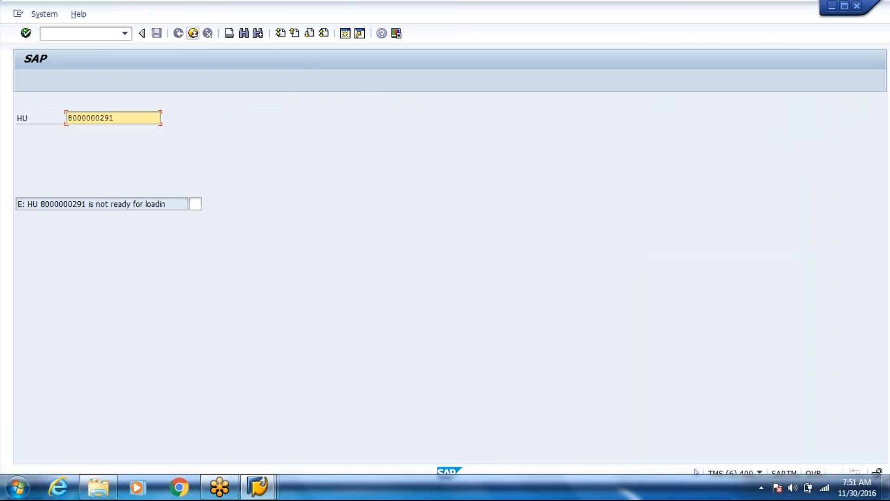
pyautogui.hotkey('alt', 'Tab')
pyautogui.hotkey('alt', 'Tab')
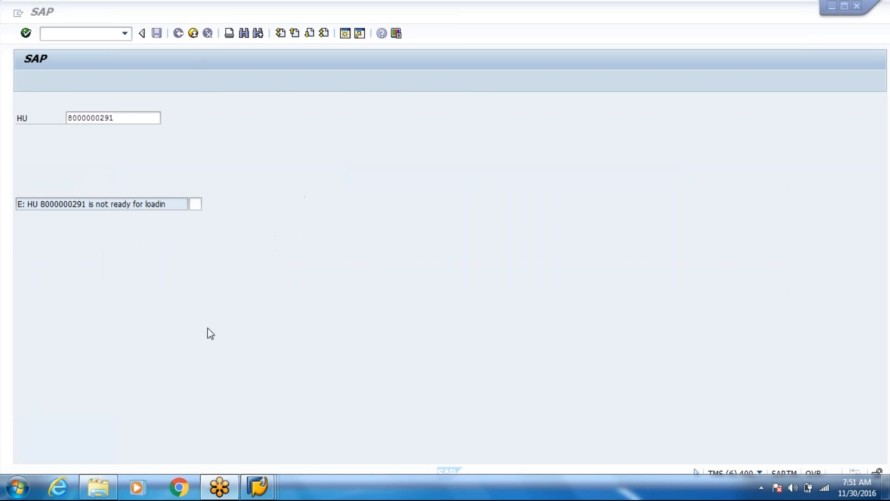
pyautogui.moveTo(258, 486)
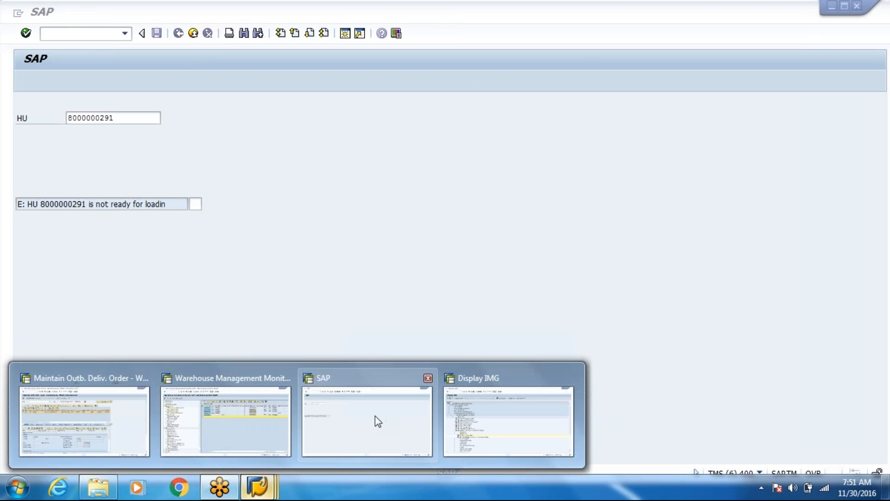
pyautogui.click(378, 419)
pyautogui.write('/n/scwm/ad')
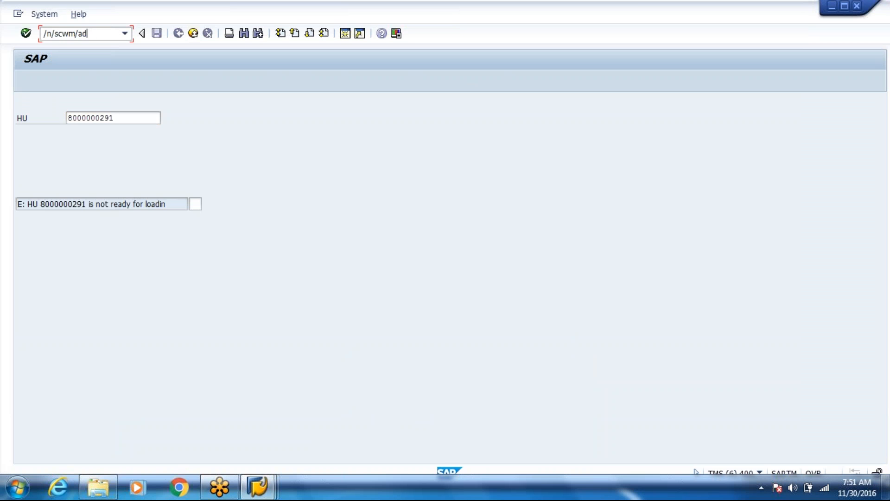
pyautogui.write('gu')
pyautogui.press('Return')
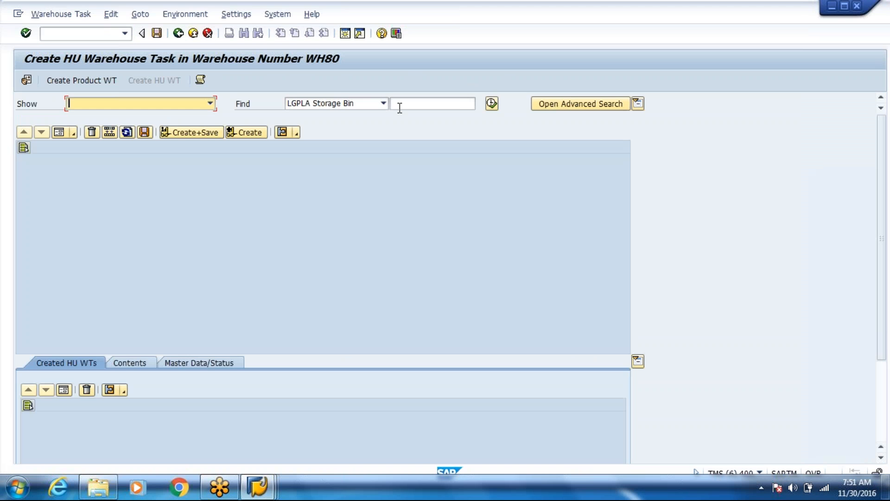
# Search for handling units in storage bin STAGING
pyautogui.click(399, 107)
pyautogui.press('Down')
pyautogui.press('Return')
pyautogui.click(492, 104)
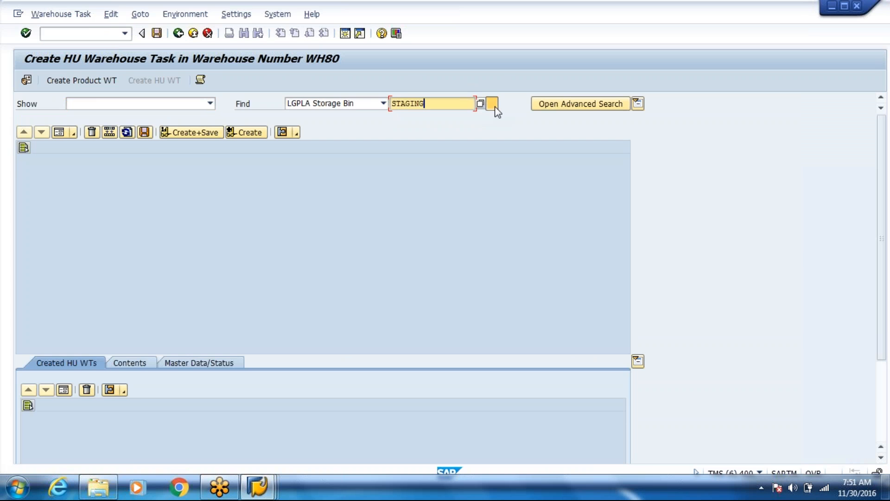
pyautogui.click(106, 131)
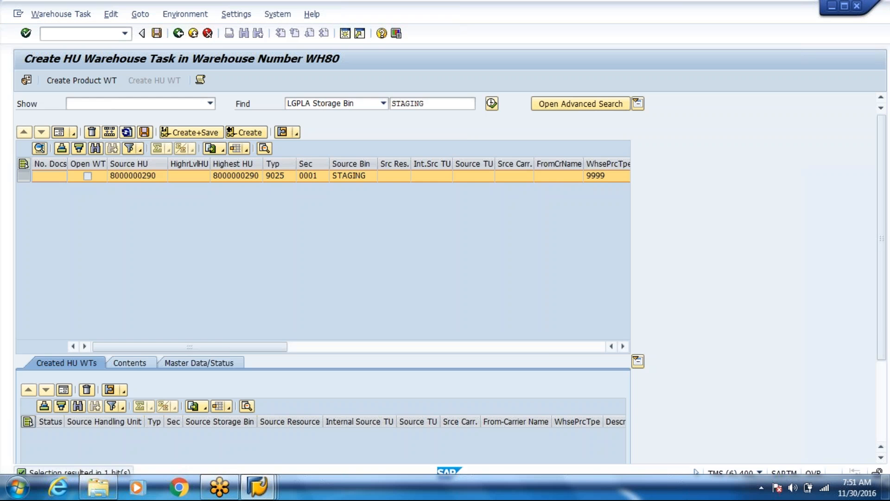
pyautogui.write('8004')
pyautogui.press('Tab')
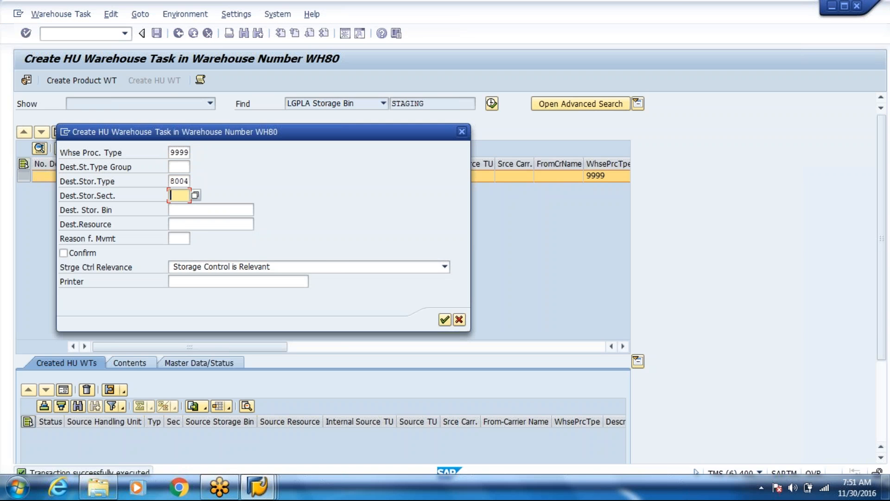
pyautogui.press('Tab')
pyautogui.press('space')
pyautogui.press('Down')
pyautogui.press('Return')
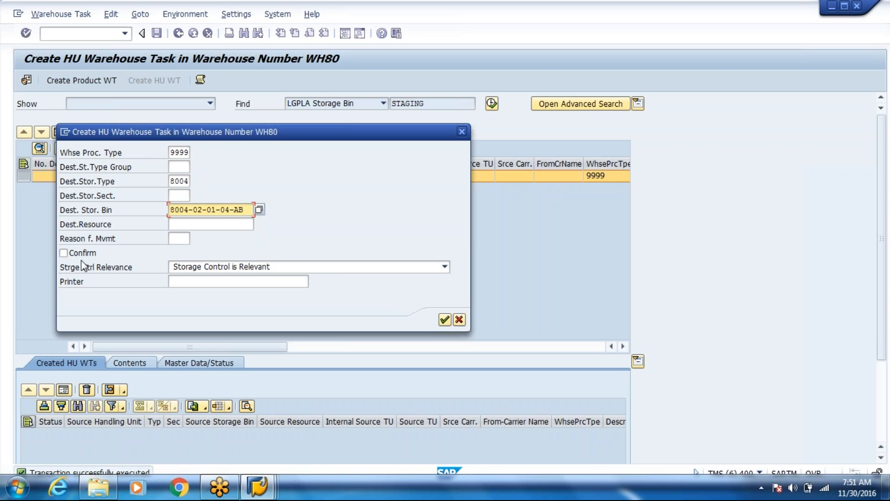
pyautogui.click(91, 251)
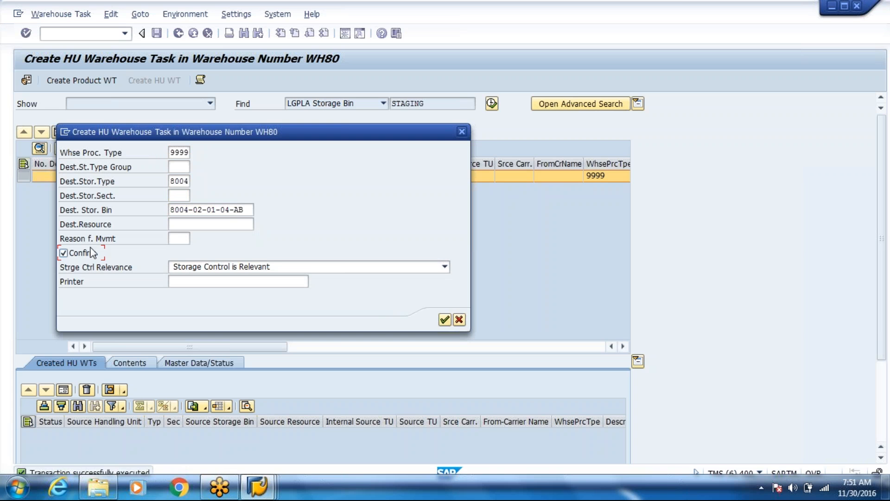
pyautogui.click(444, 320)
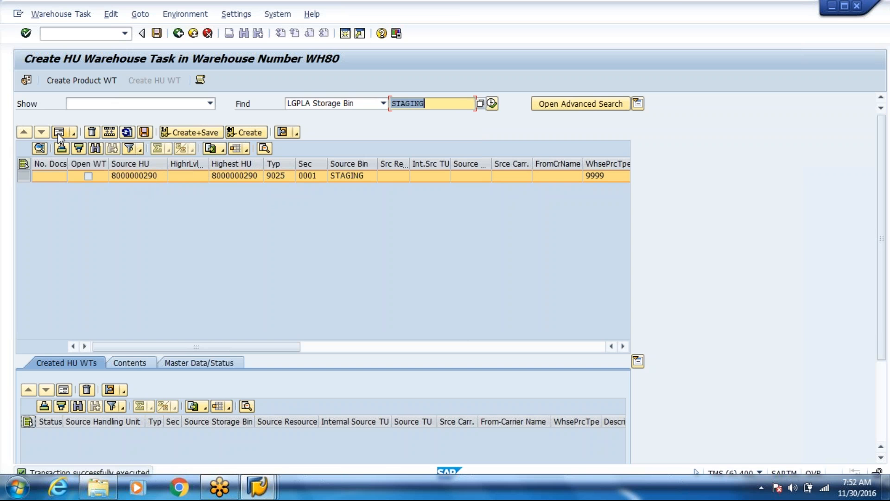
pyautogui.click(109, 133)
pyautogui.click(231, 211)
pyautogui.click(238, 220)
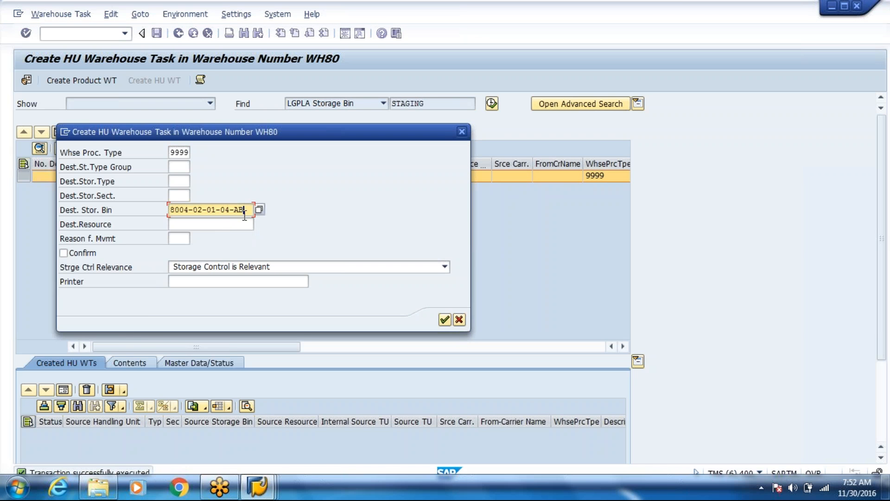
# Switch to the outbound delivery order session and open warehouse task creation for order 11389 as follow-on function
pyautogui.click(260, 487)
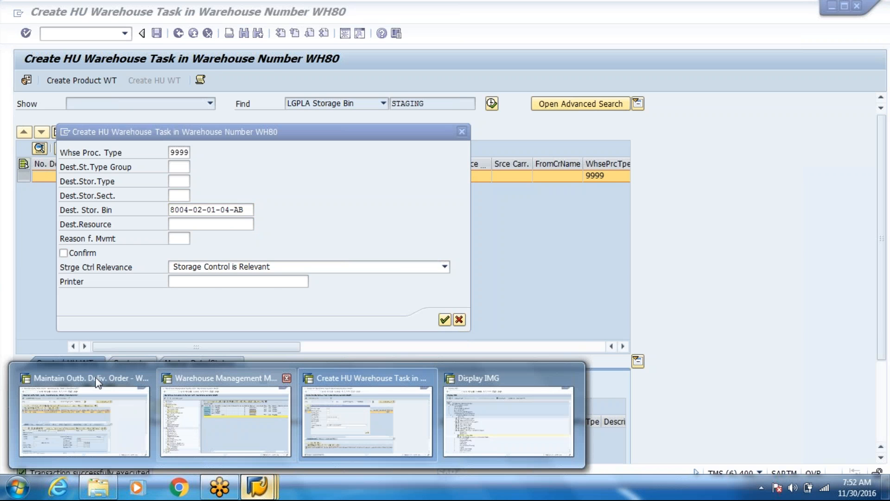
pyautogui.click(97, 383)
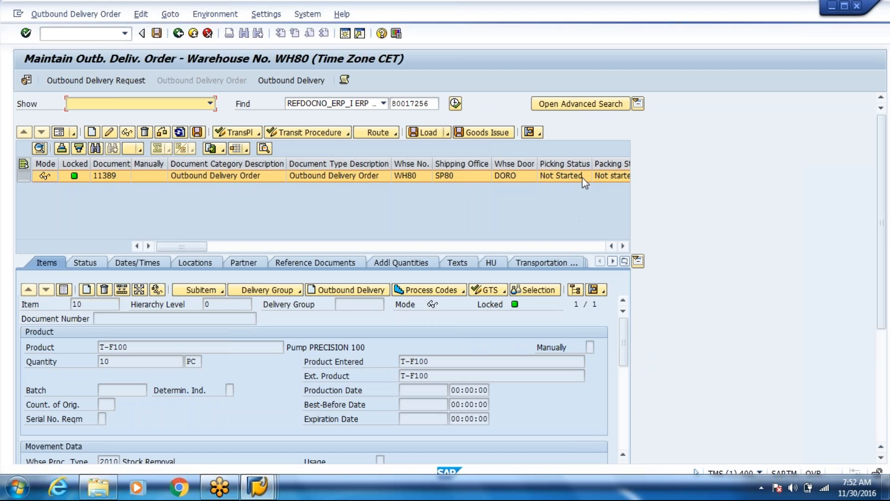
pyautogui.click(63, 18)
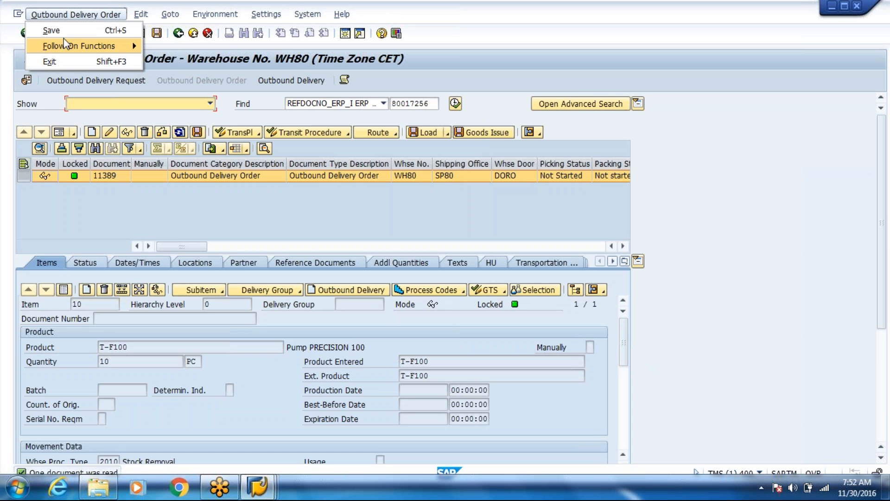
pyautogui.moveTo(84, 45)
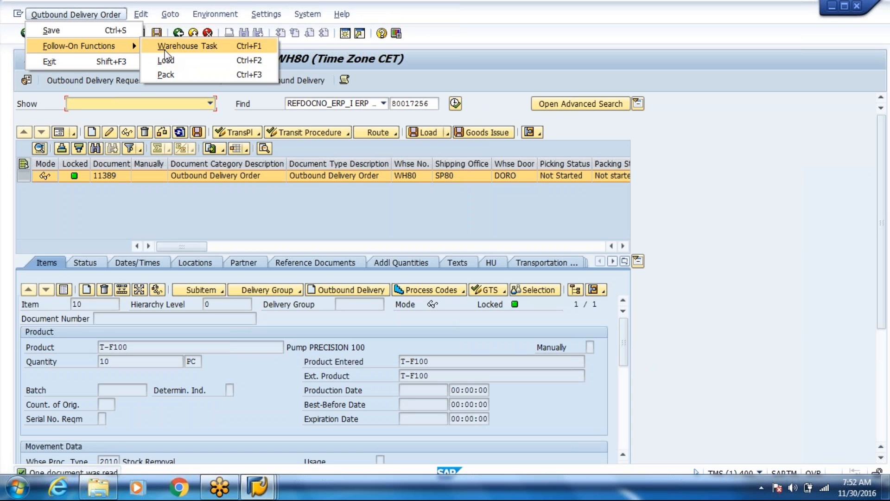
pyautogui.click(165, 49)
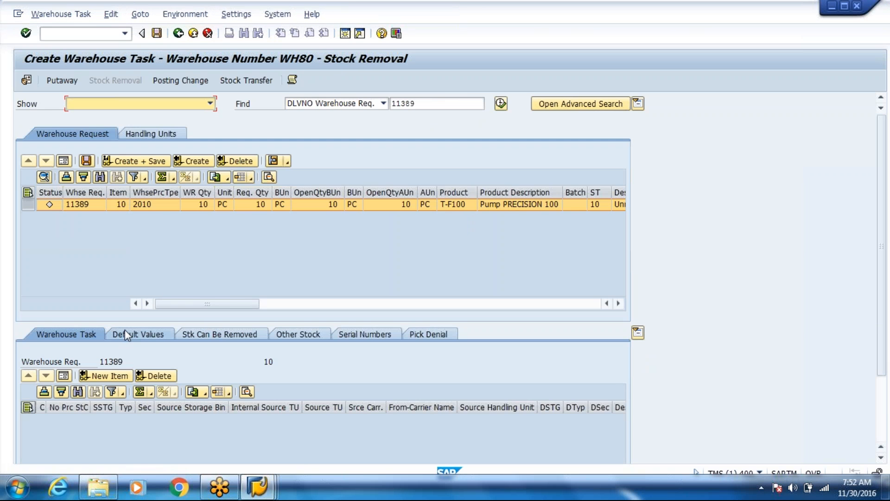
pyautogui.click(125, 333)
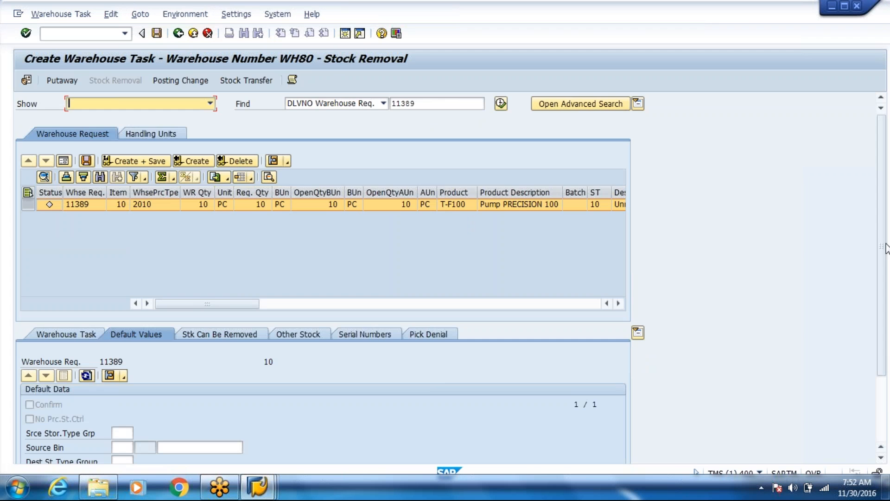
pyautogui.moveTo(881, 244); pyautogui.dragTo(876, 321)
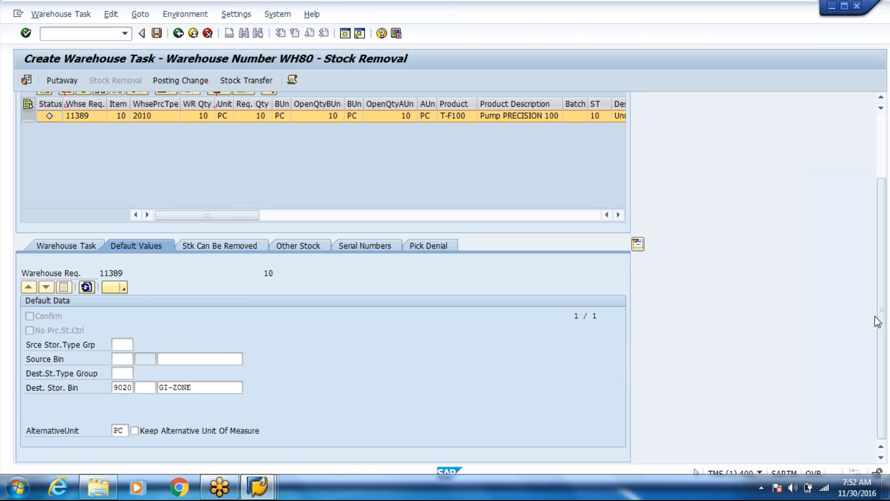
pyautogui.click(191, 363)
pyautogui.hotkey('ctrl', 'v')
pyautogui.press('Return')
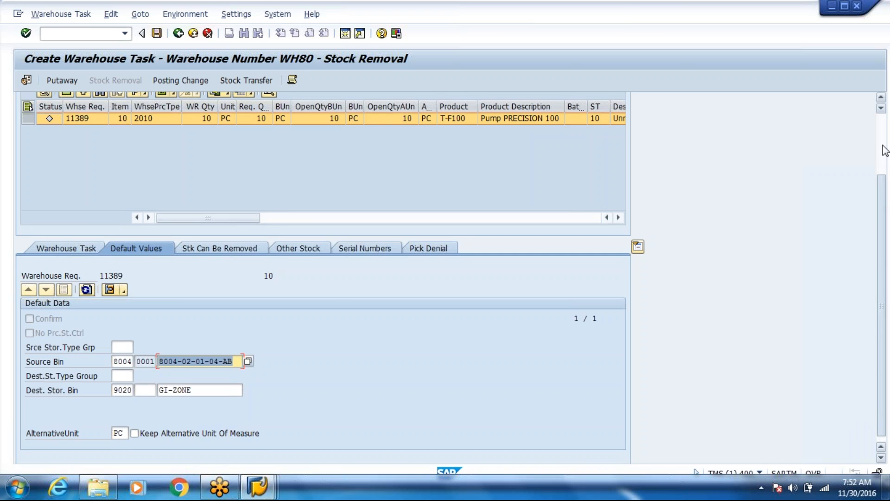
# Create and save the stock removal task for request 11389, accepting the warnings and closing the log
pyautogui.moveTo(883, 190); pyautogui.dragTo(882, 146)
pyautogui.click(130, 141)
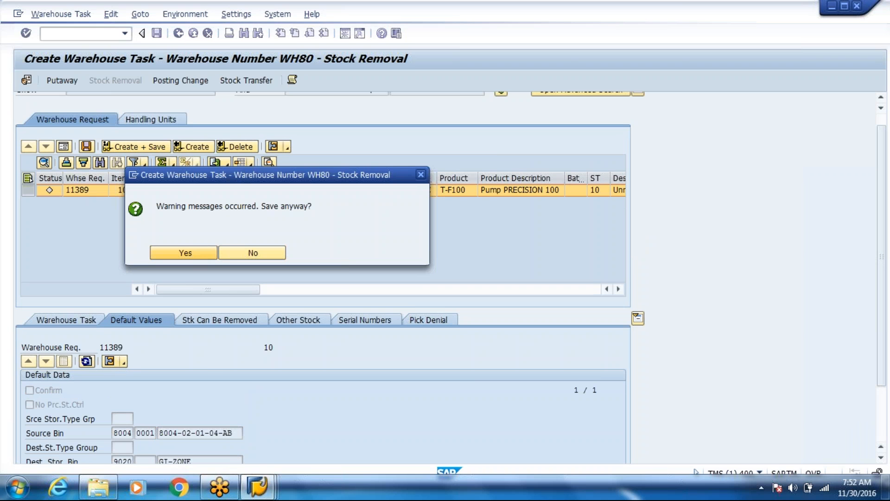
pyautogui.press('Return')
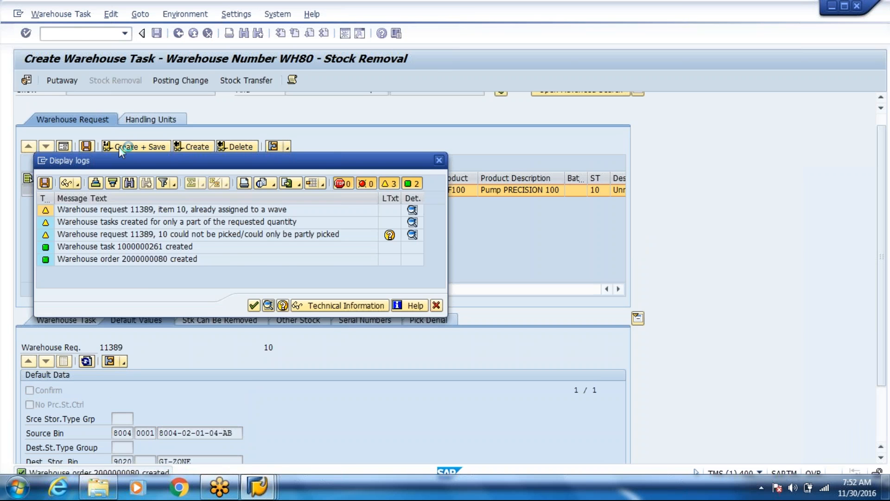
pyautogui.press('Return')
pyautogui.click(72, 17)
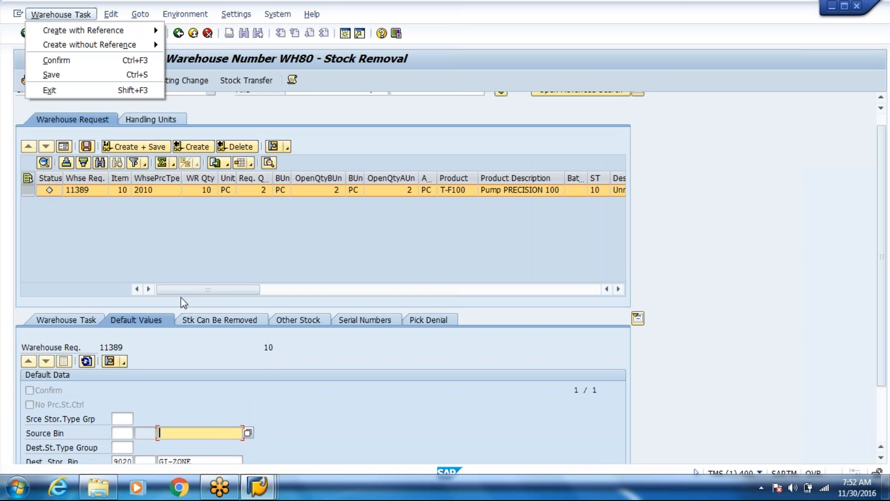
pyautogui.click(177, 433)
pyautogui.click(177, 434)
pyautogui.click(203, 378)
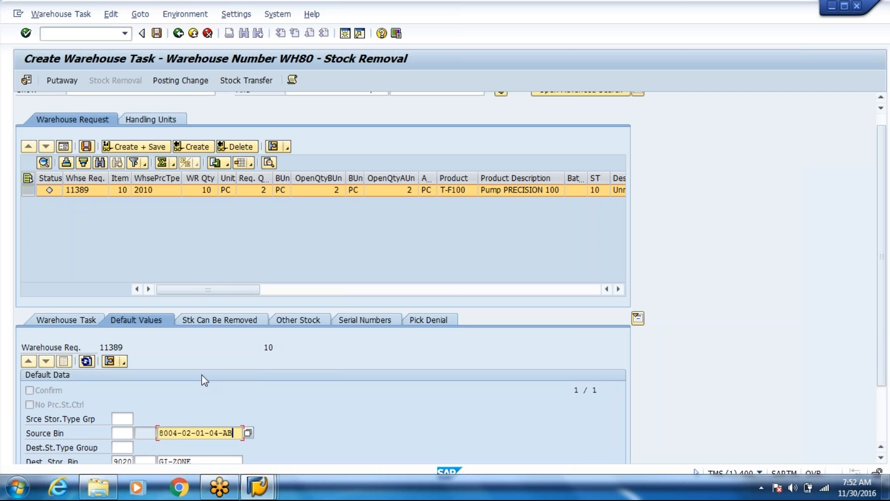
pyautogui.click(153, 149)
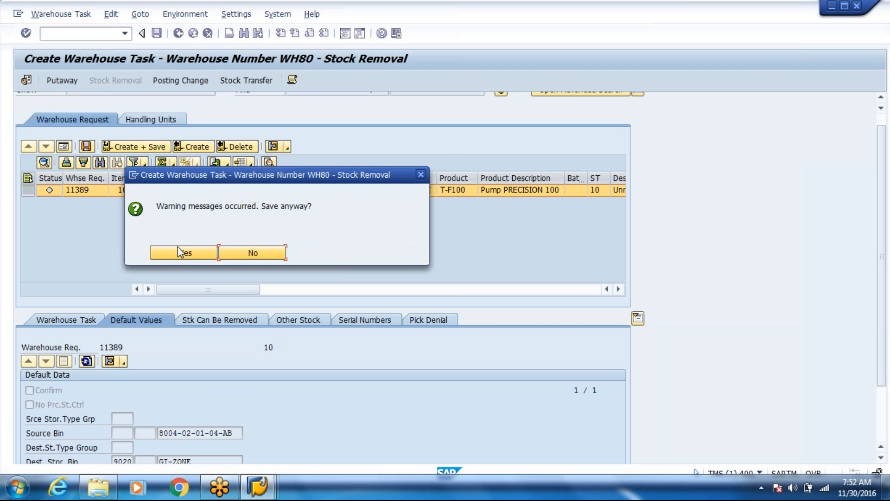
pyautogui.click(177, 246)
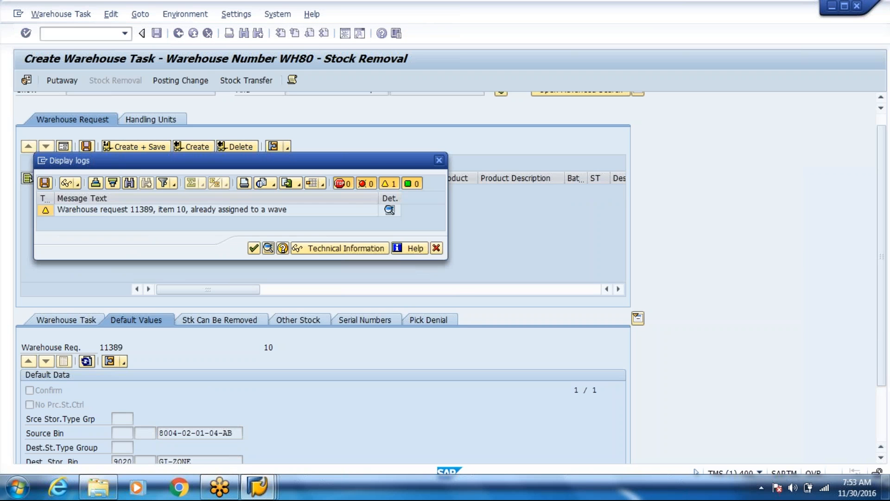
pyautogui.press('Return')
pyautogui.click(156, 33)
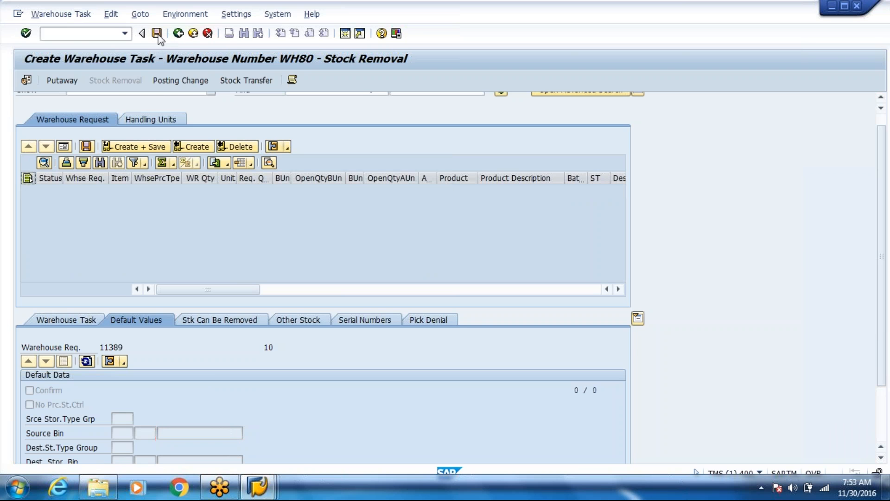
# Open the warehouse task confirmation, leave it without confirming anything, and return to the outbound delivery order
pyautogui.click(79, 10)
pyautogui.click(78, 59)
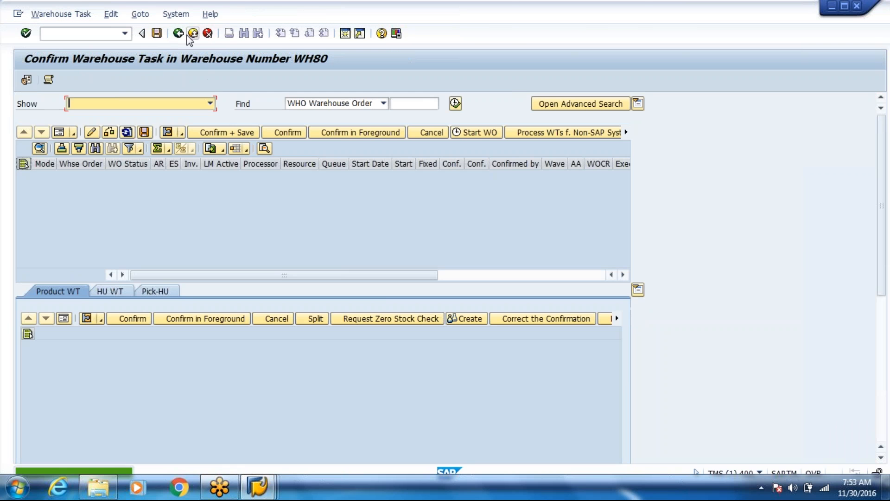
pyautogui.click(179, 33)
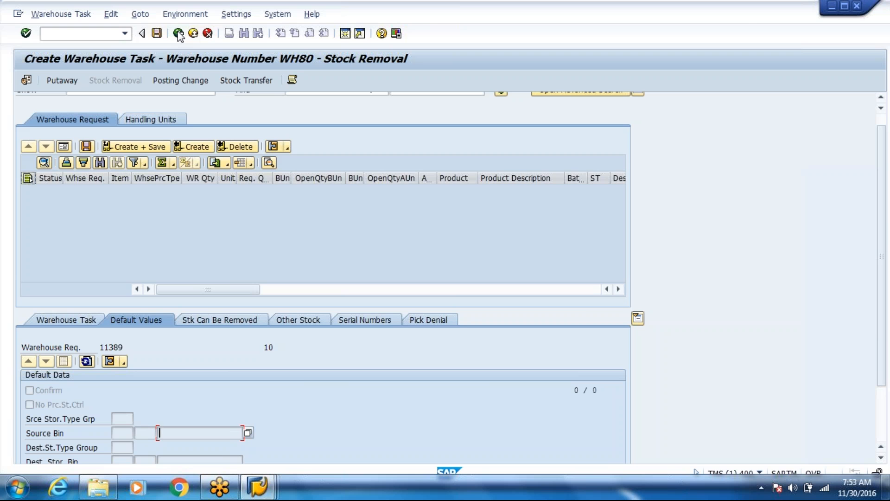
pyautogui.click(178, 34)
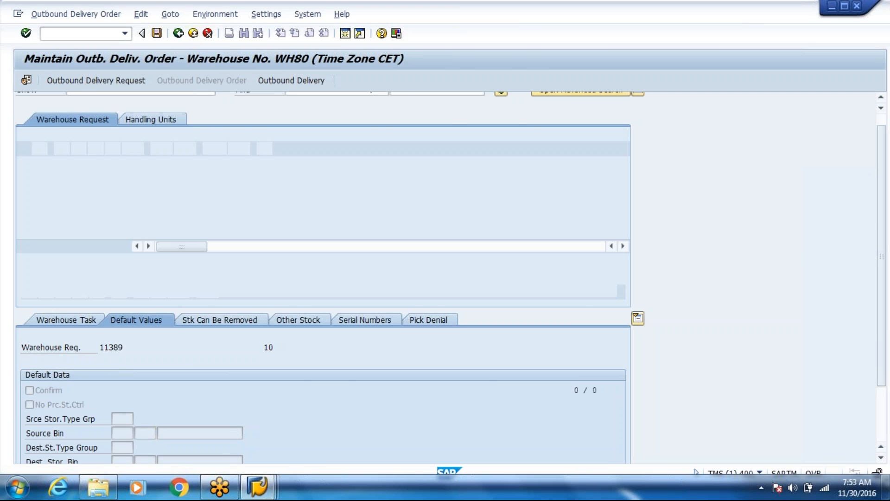
# Cancel the outbound delivery order's open 1,600 PAL warehouse task from its confirmation, save, and return to the delivery order
pyautogui.click(530, 133)
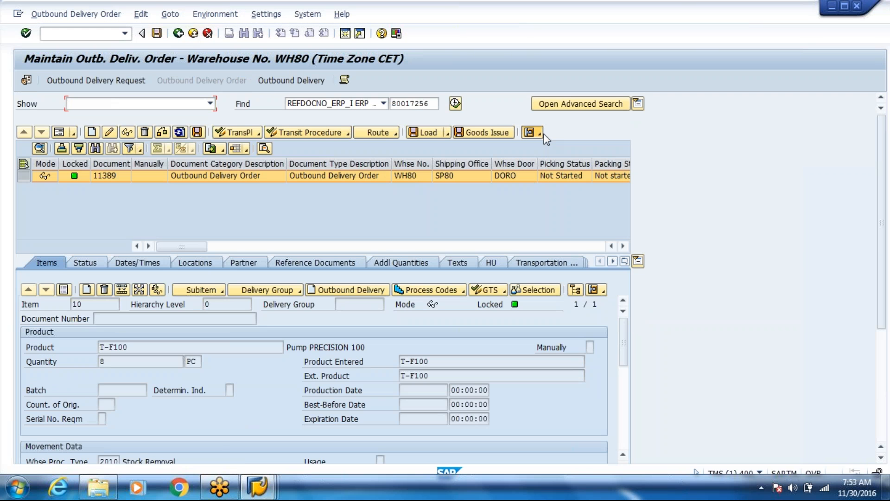
pyautogui.click(550, 148)
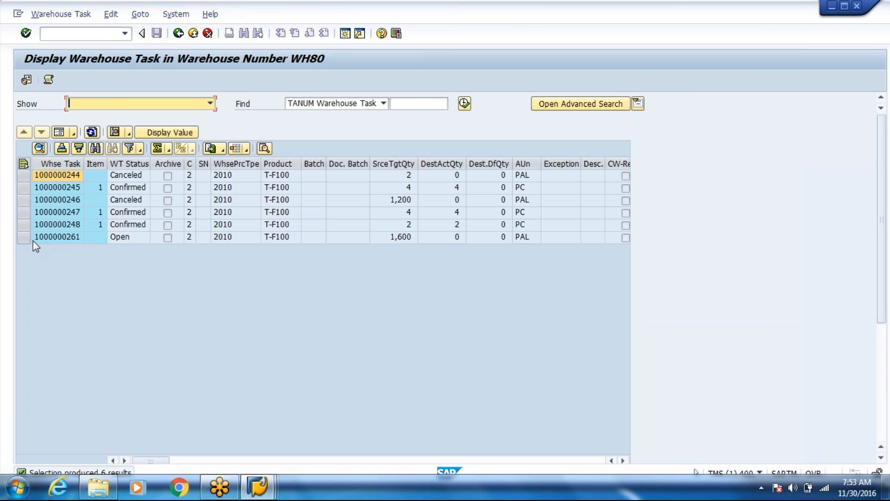
pyautogui.click(33, 239)
pyautogui.moveTo(26, 238); pyautogui.dragTo(111, 141)
pyautogui.click(28, 239)
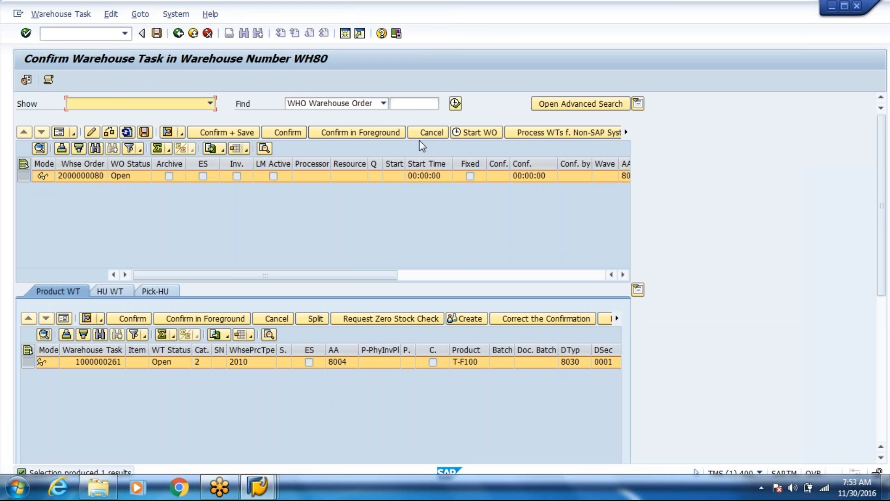
pyautogui.click(422, 135)
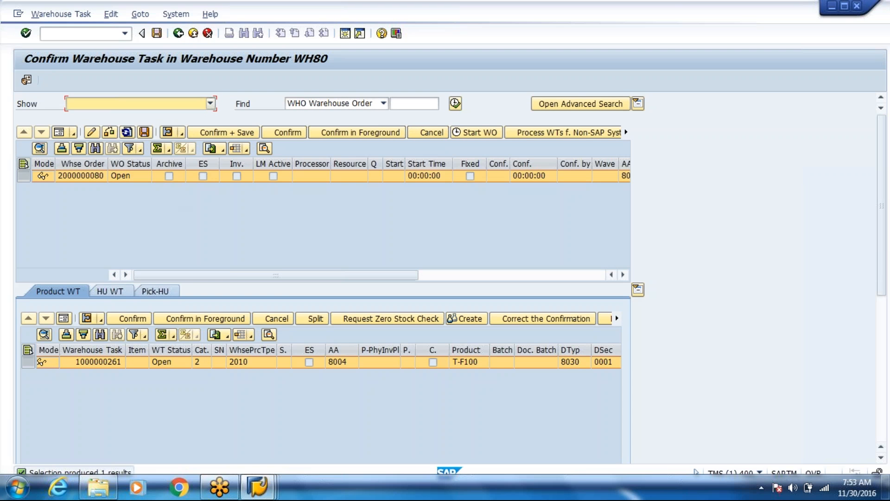
pyautogui.click(156, 32)
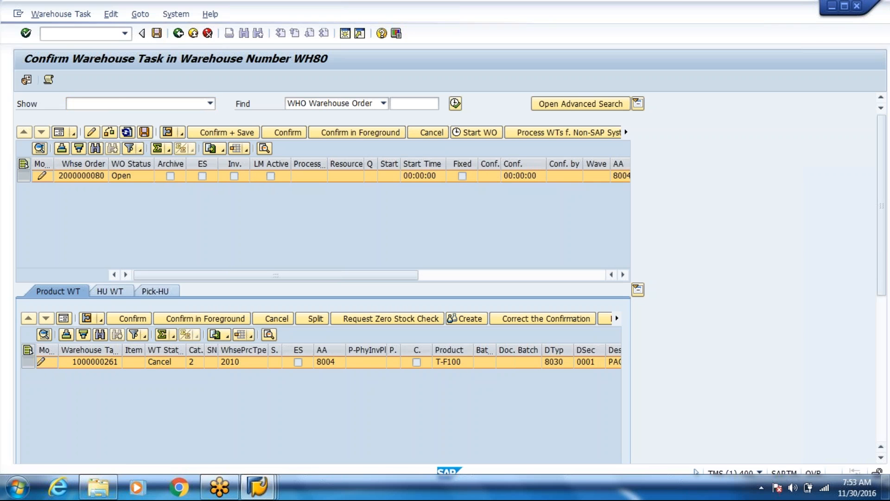
pyautogui.click(179, 33)
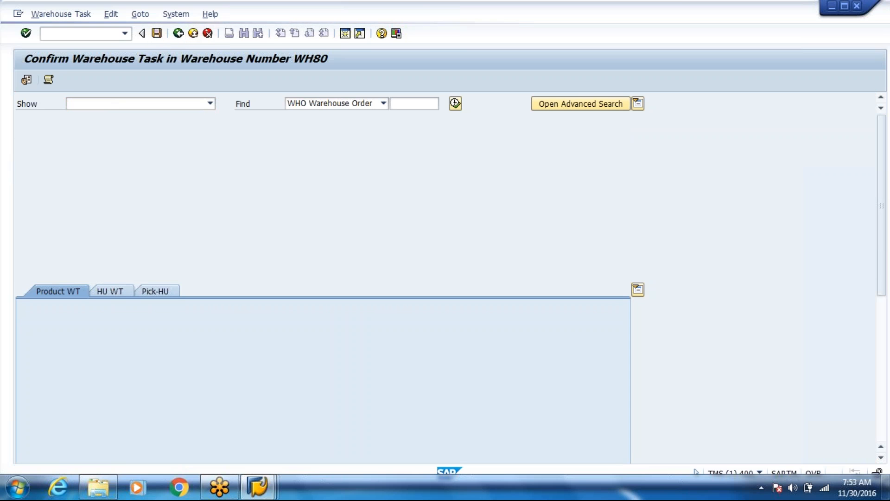
pyautogui.click(179, 33)
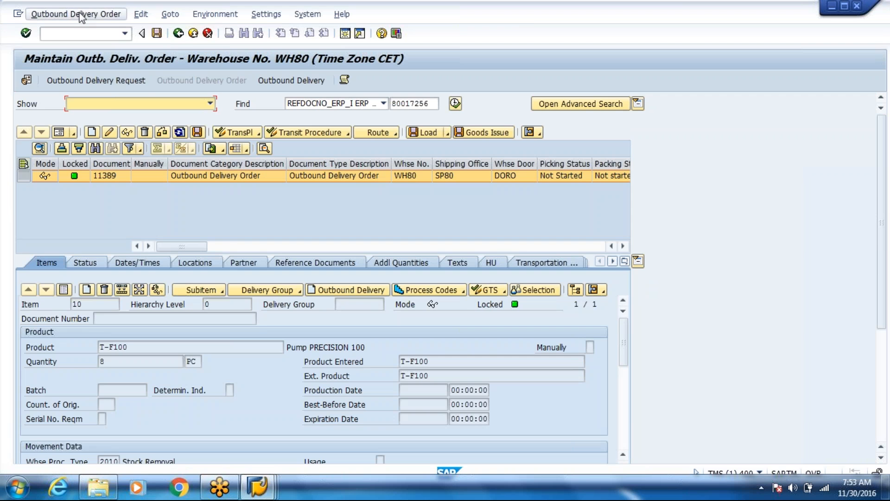
# Start warehouse task creation from the outbound delivery order, generate the stock removal task for request 11389 and open its details
pyautogui.click(81, 15)
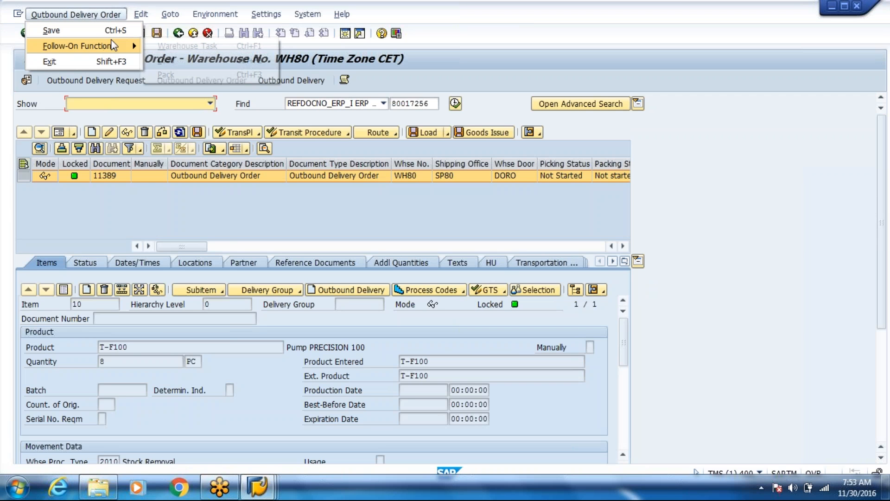
pyautogui.moveTo(78, 44)
pyautogui.click(178, 46)
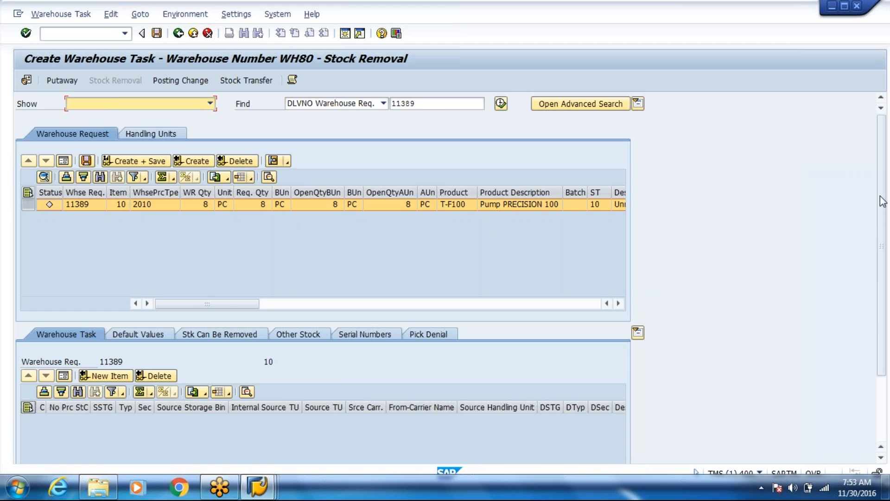
pyautogui.moveTo(882, 202); pyautogui.dragTo(882, 260)
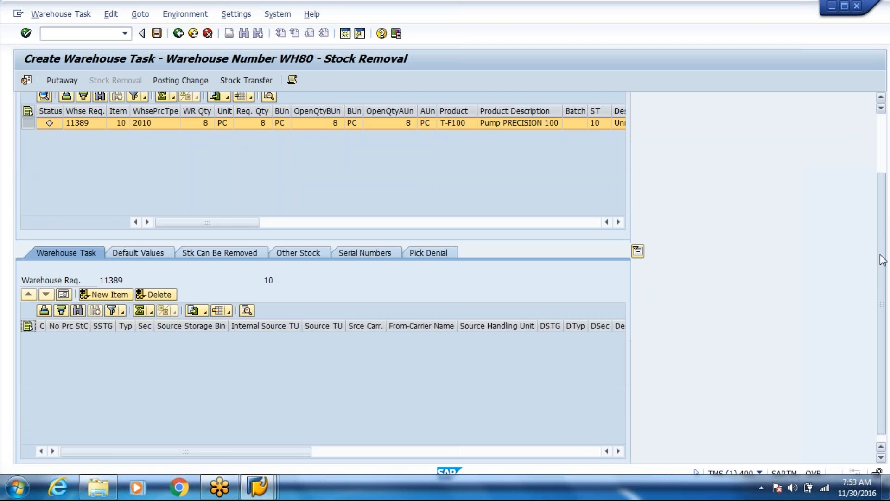
pyautogui.click(124, 253)
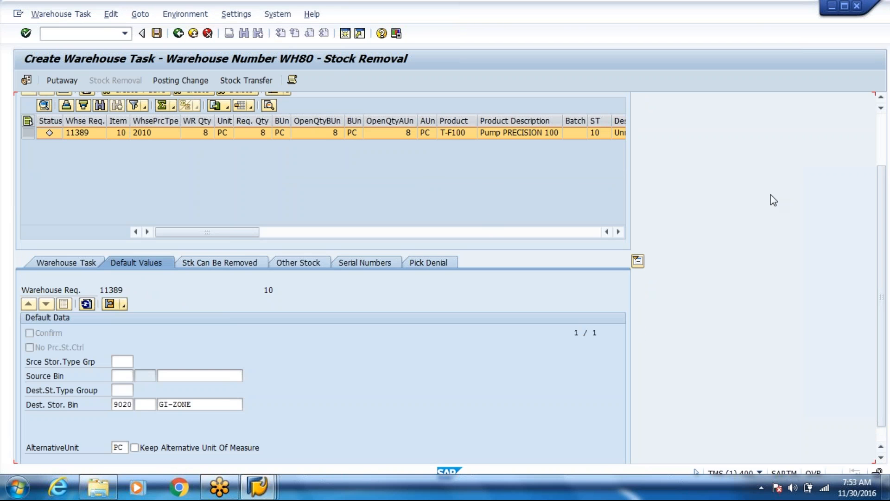
pyautogui.scroll(3, 868, 153)
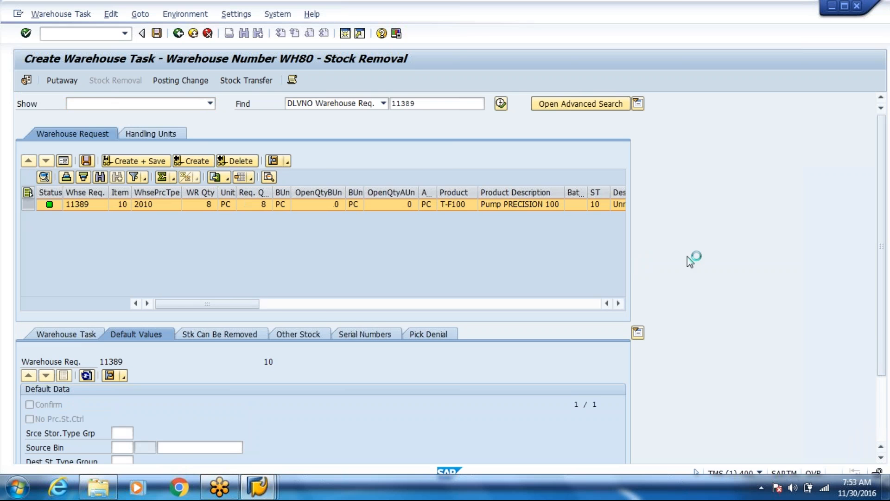
pyautogui.press('Return')
pyautogui.scroll(-3, 882, 240)
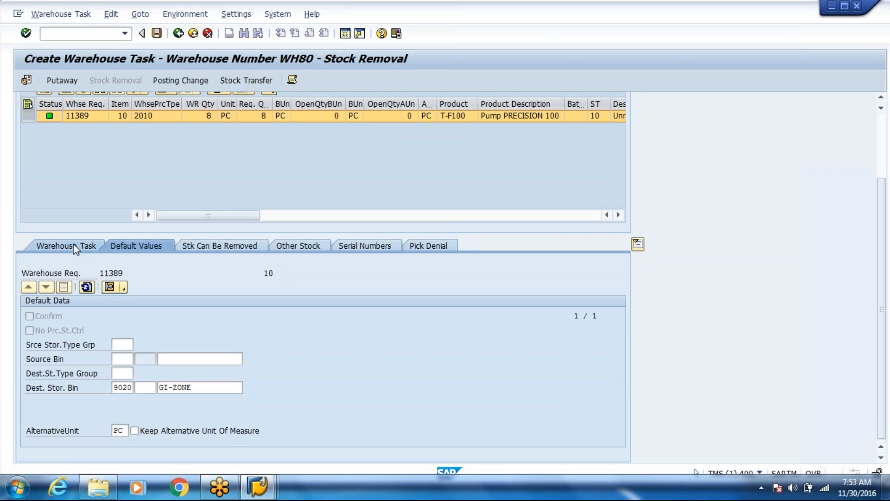
pyautogui.click(73, 244)
pyautogui.click(65, 291)
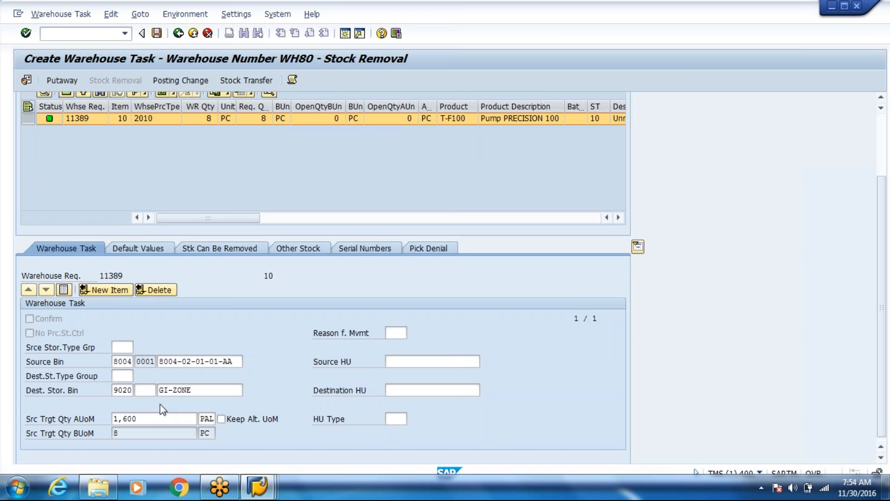
# Set the task's source target quantity to 4 PC, close the log and save the stock removal task
pyautogui.click(148, 418)
pyautogui.press('BackSpace')
pyautogui.press('BackSpace')
pyautogui.press('BackSpace')
pyautogui.press('BackSpace')
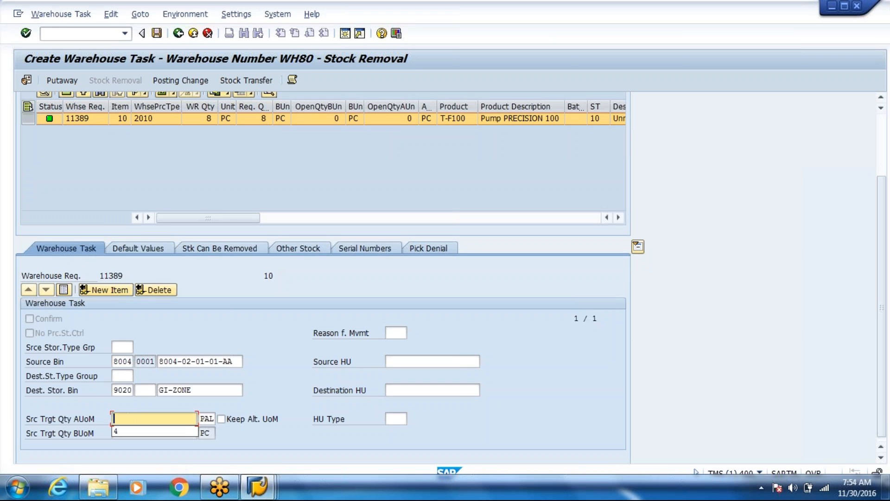
pyautogui.write('4')
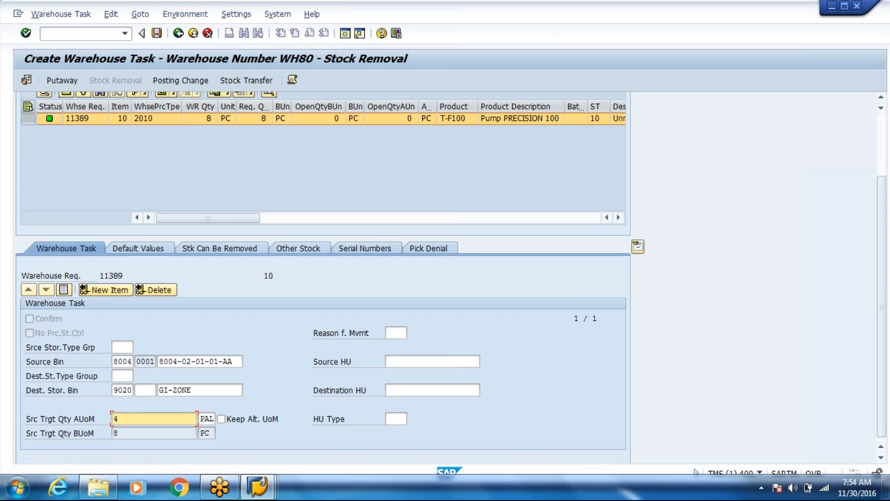
pyautogui.press('Tab')
pyautogui.press('BackSpace')
pyautogui.press('Down')
pyautogui.press('Return')
pyautogui.press('Return')
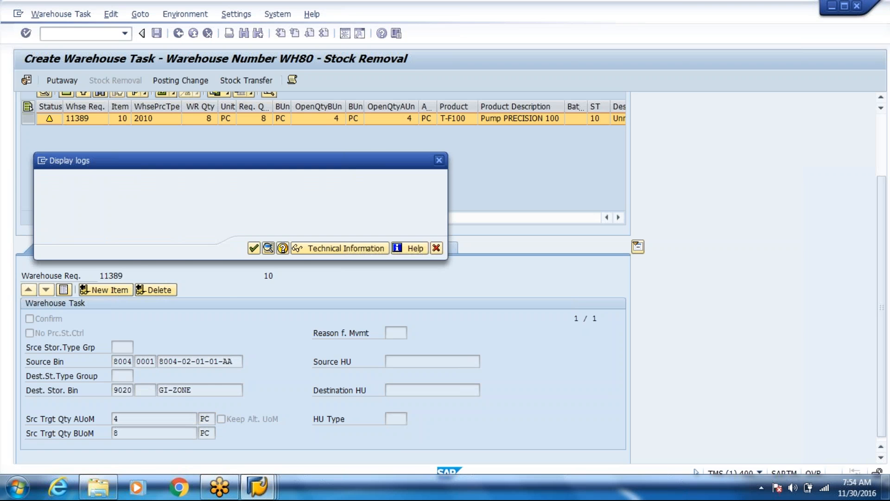
pyautogui.press('Return')
pyautogui.hotkey('ctrl', 's')
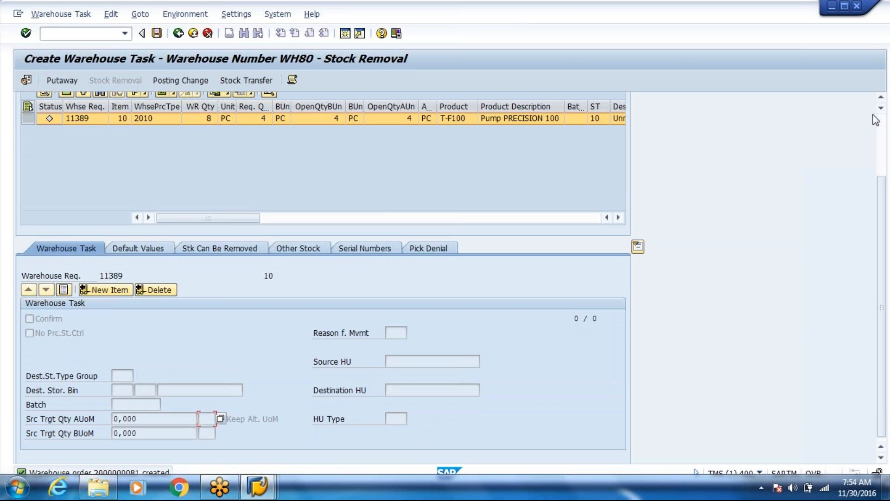
# Create and save a second stock removal task for the remaining 4 PC of request 11389
pyautogui.click(882, 127)
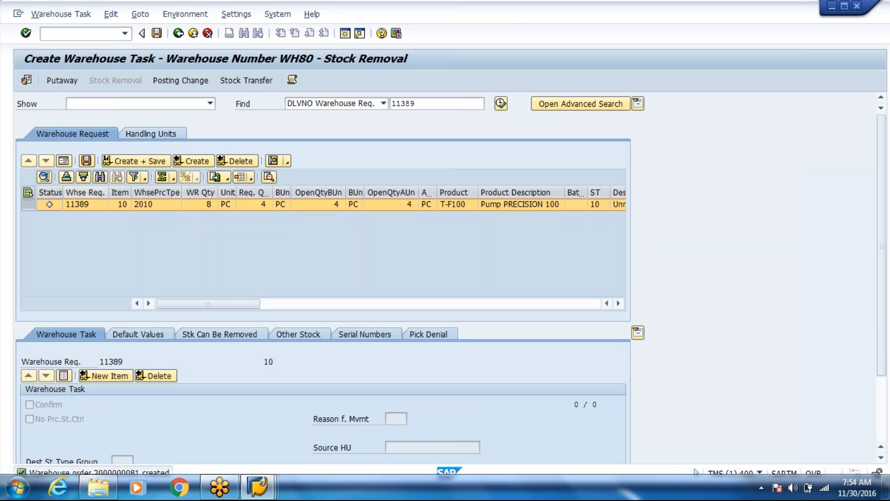
pyautogui.click(201, 162)
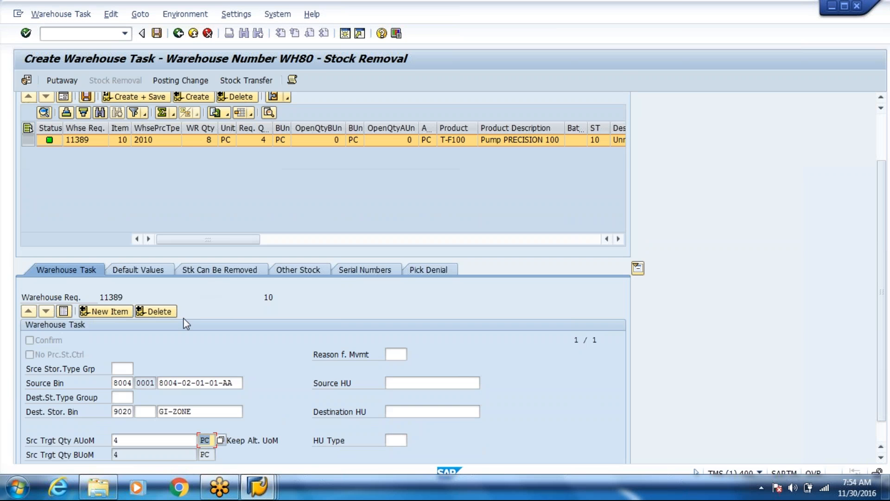
pyautogui.click(143, 99)
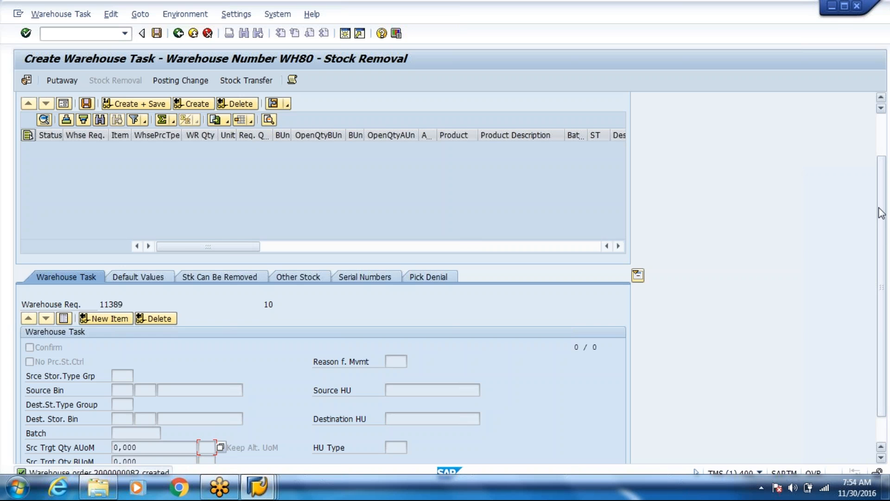
# Return to the outbound delivery order, display its warehouse tasks and take the two open 4 PC tasks into confirmation
pyautogui.moveTo(879, 208); pyautogui.dragTo(878, 158)
pyautogui.click(541, 103)
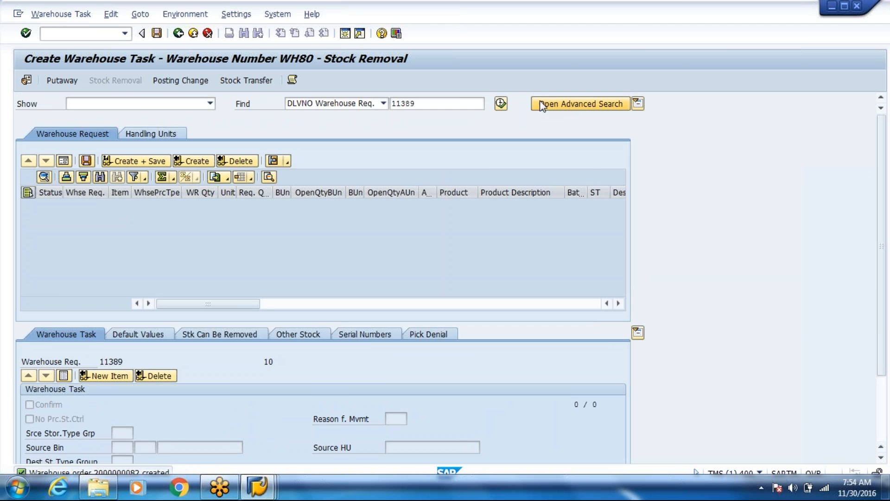
pyautogui.click(191, 32)
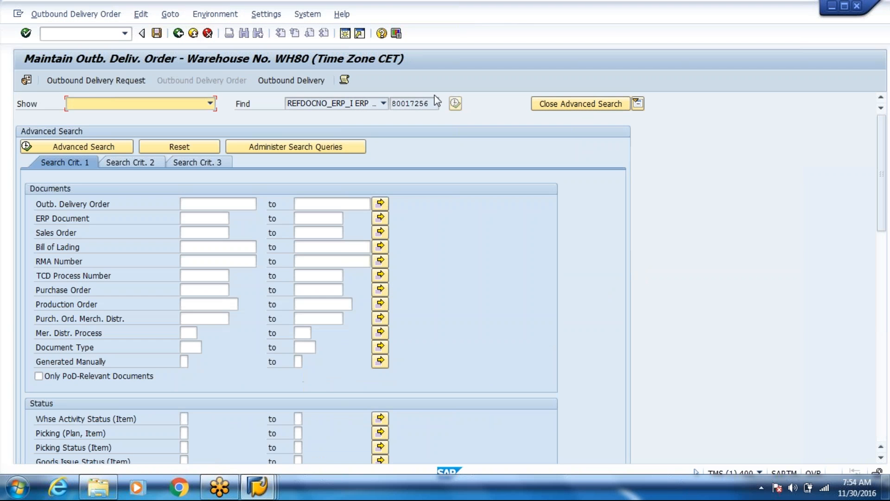
pyautogui.click(540, 103)
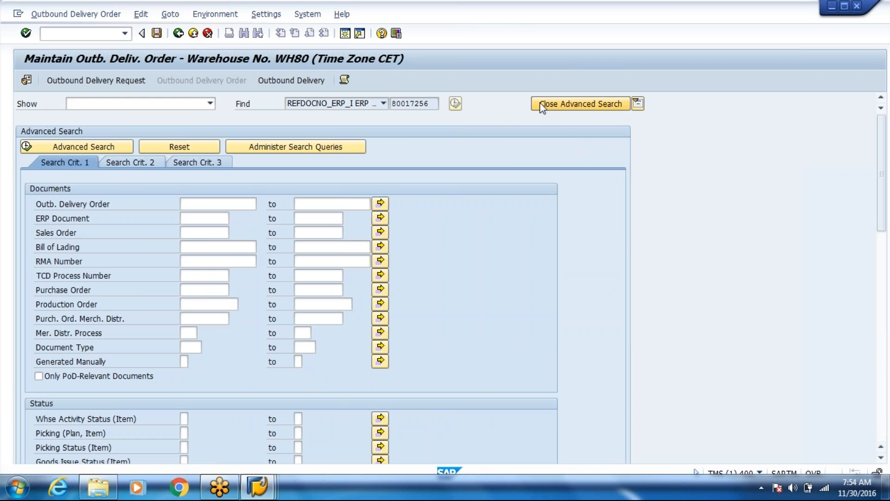
pyautogui.click(540, 134)
pyautogui.click(557, 143)
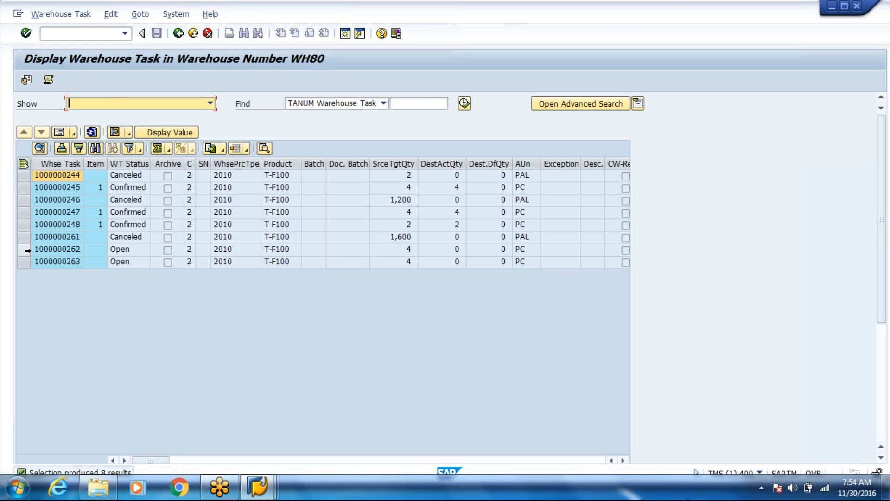
pyautogui.moveTo(22, 249); pyautogui.dragTo(25, 264)
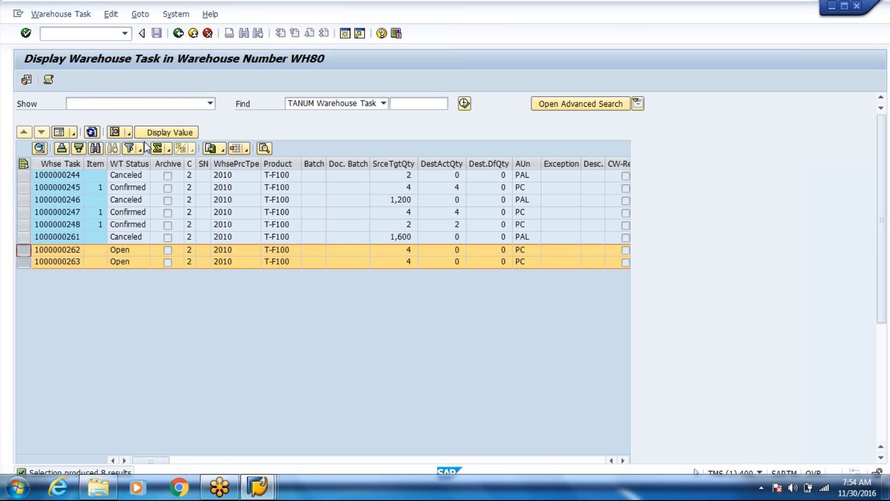
pyautogui.click(113, 133)
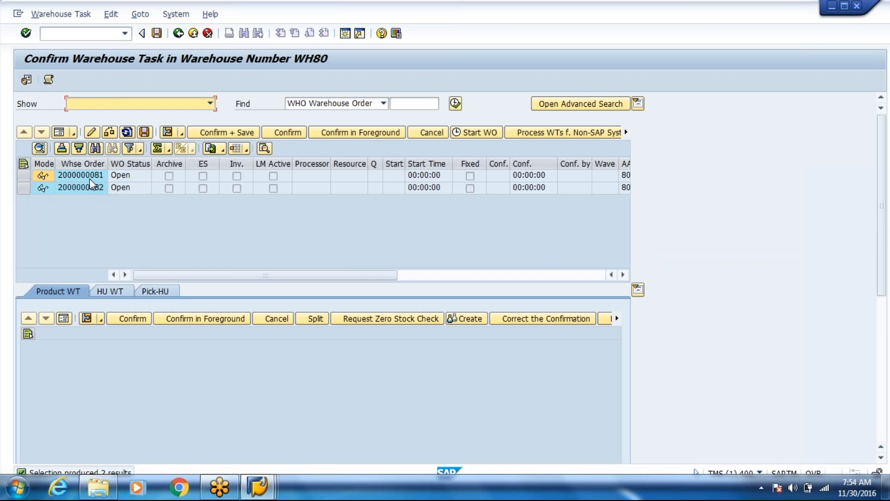
pyautogui.click(88, 178)
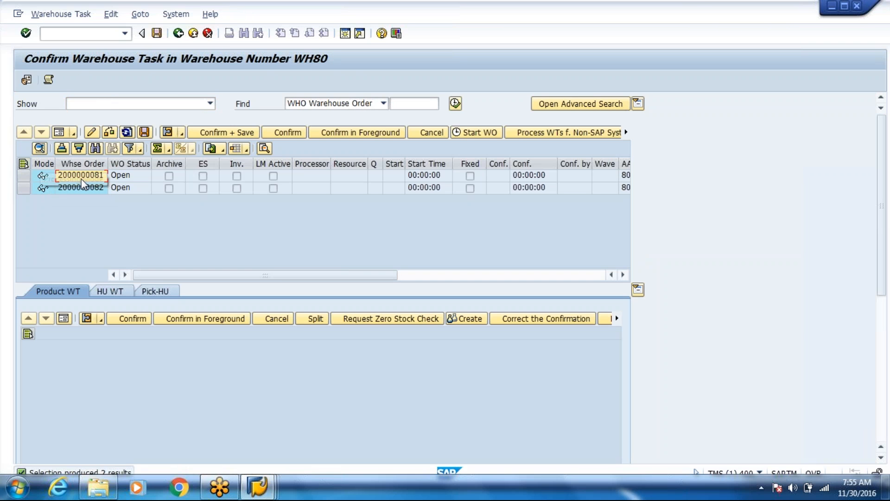
pyautogui.doubleClick(82, 180)
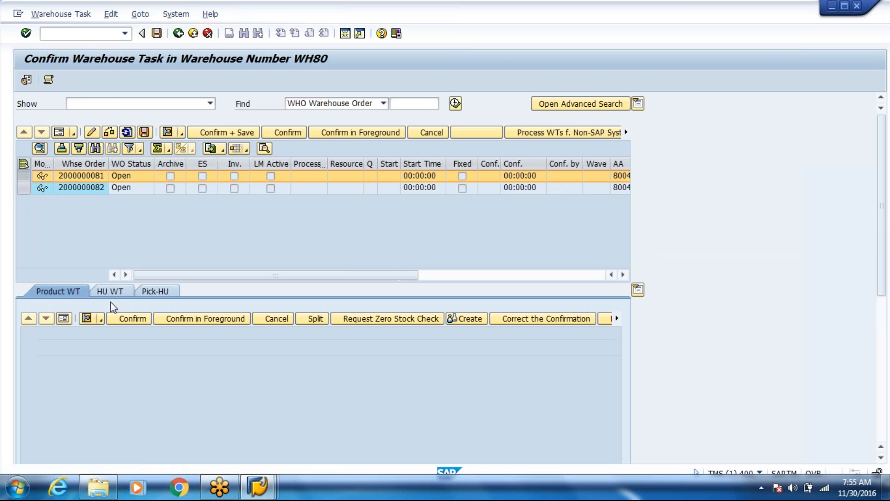
pyautogui.click(113, 294)
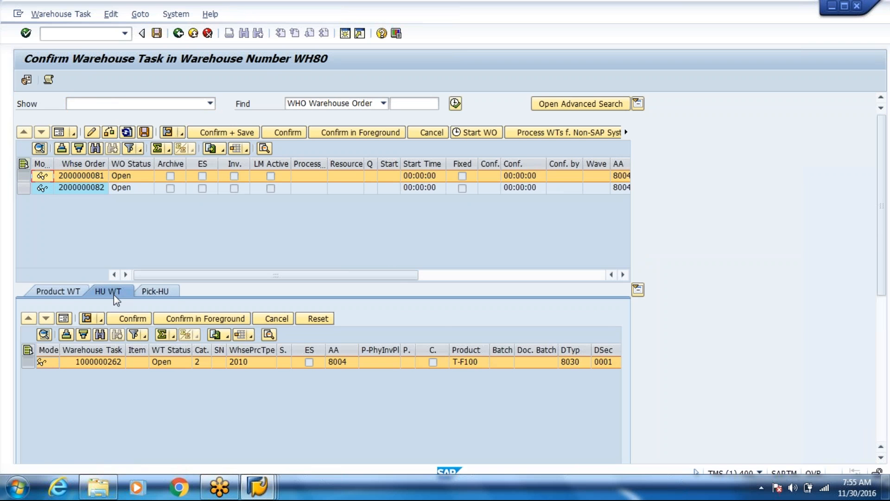
pyautogui.click(74, 292)
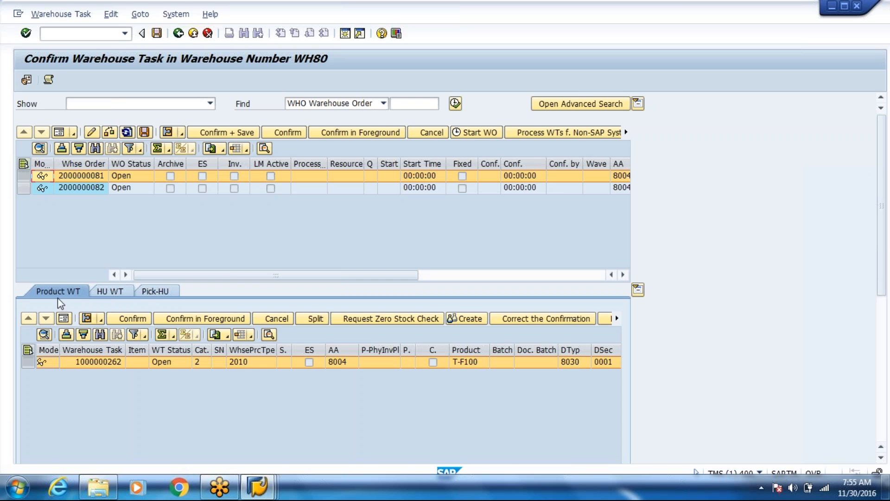
pyautogui.click(61, 320)
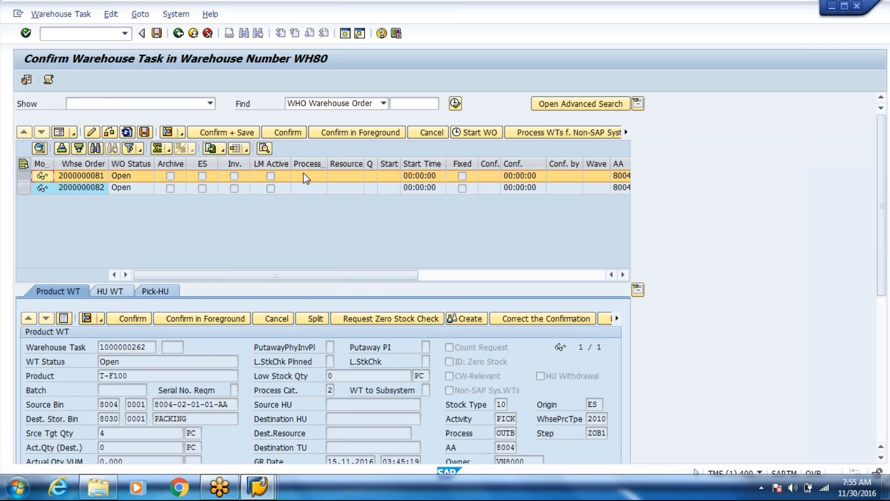
pyautogui.click(353, 132)
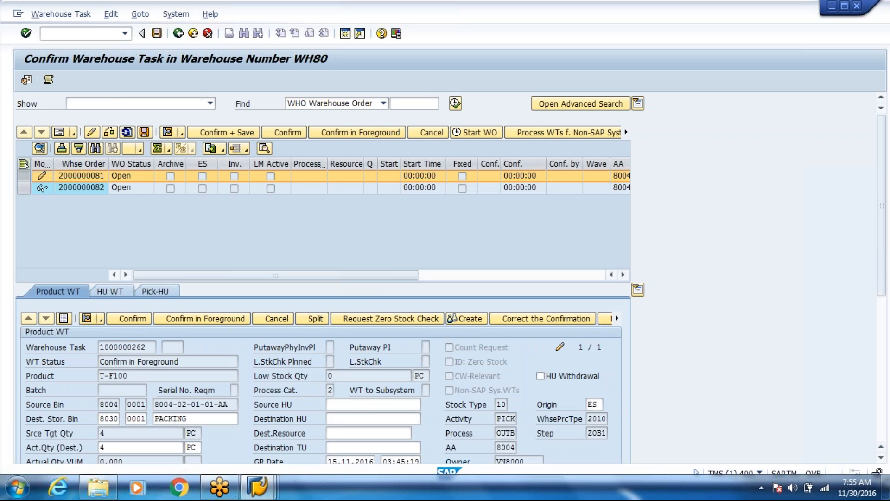
pyautogui.press('F4')
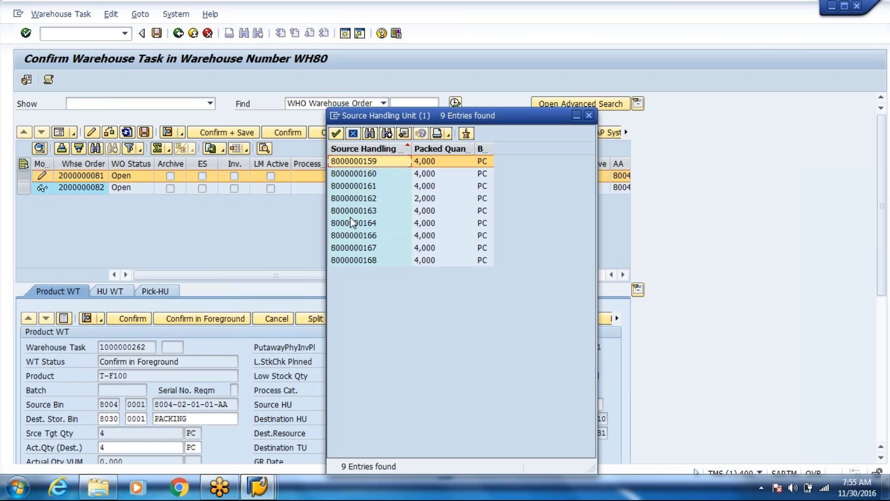
pyautogui.doubleClick(353, 223)
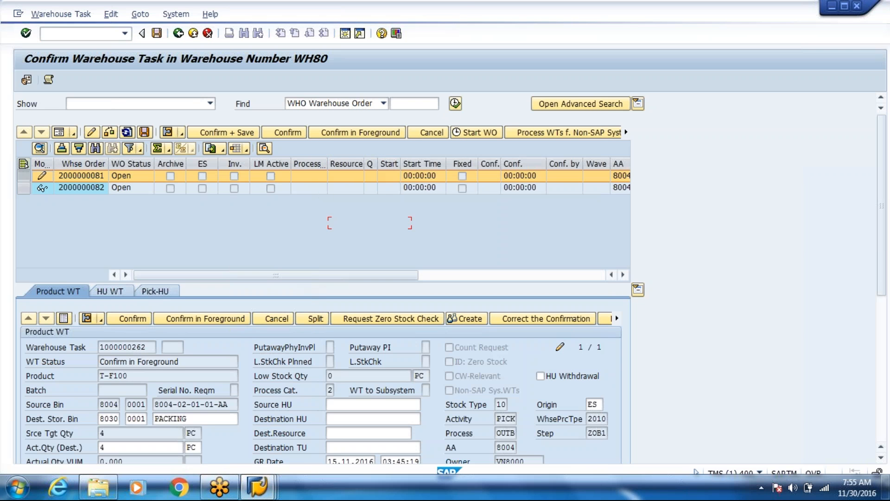
pyautogui.click(229, 132)
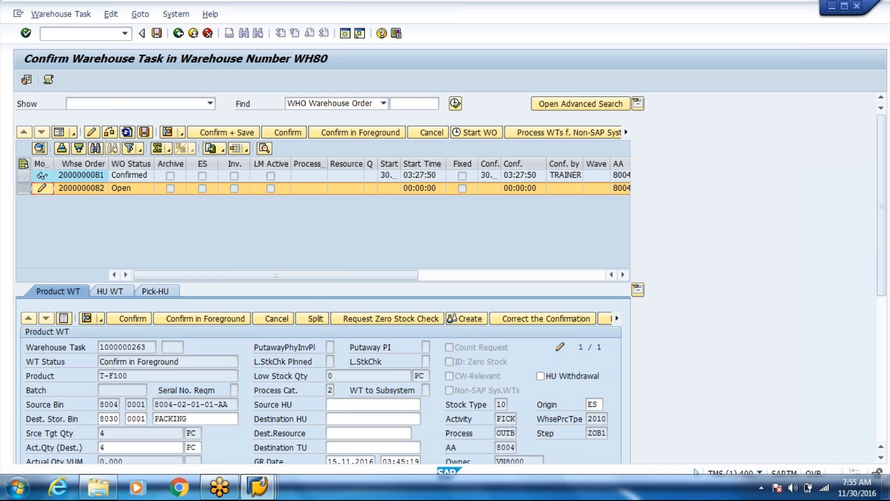
pyautogui.click(426, 404)
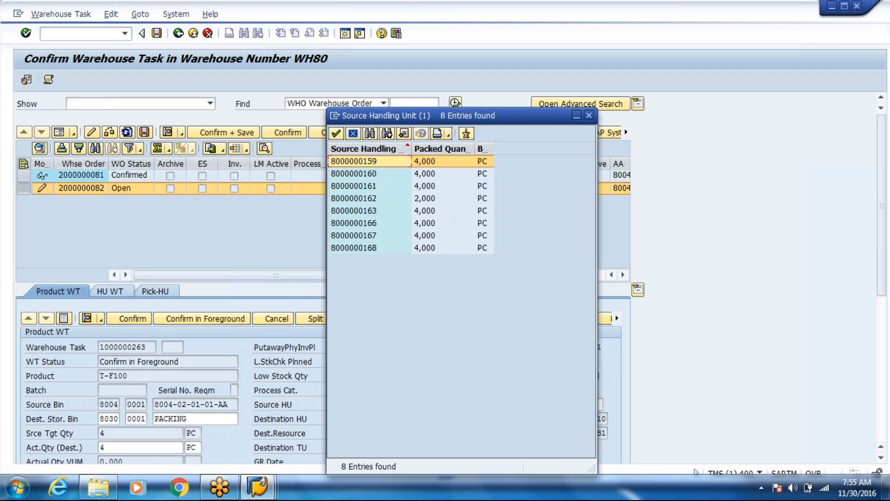
pyautogui.doubleClick(365, 223)
pyautogui.click(232, 129)
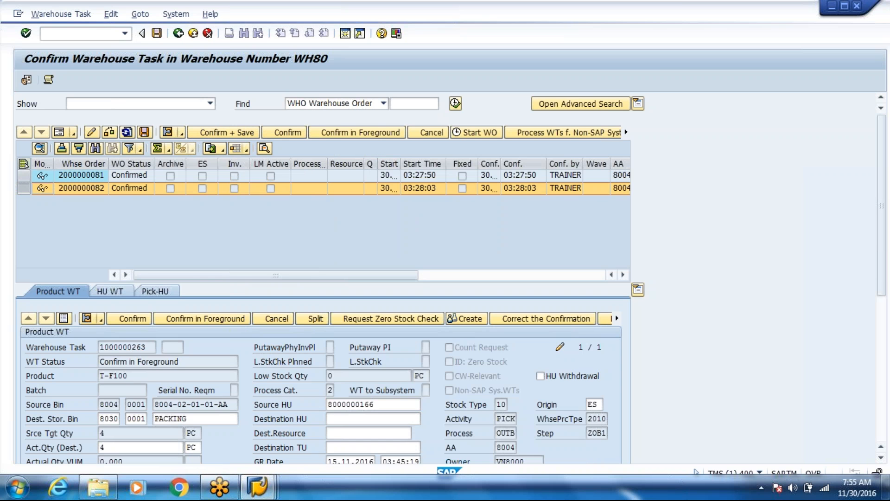
pyautogui.click(97, 179)
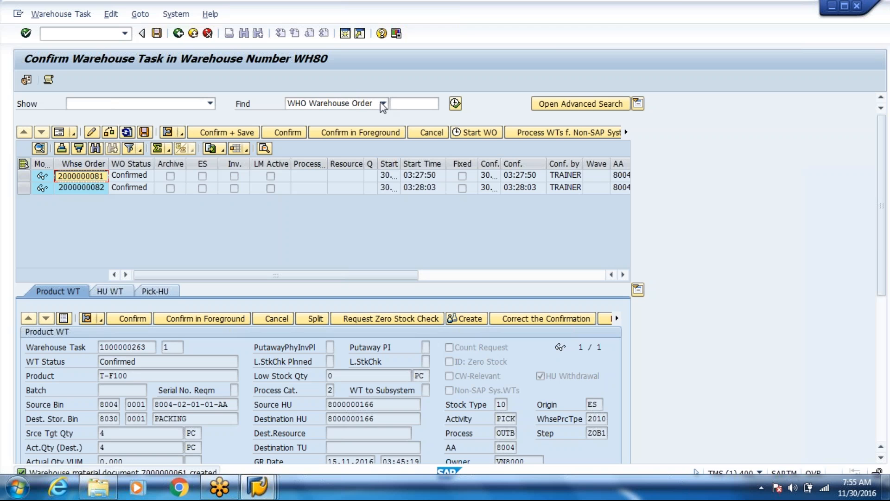
pyautogui.click(393, 103)
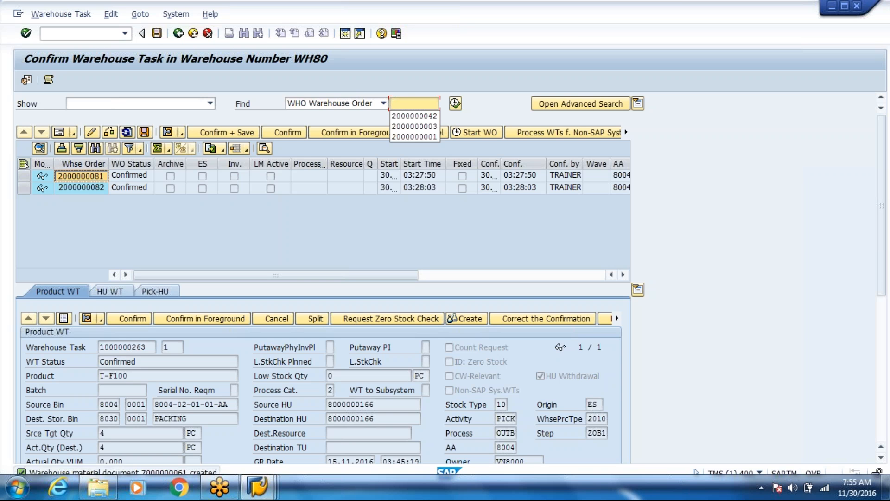
pyautogui.hotkey('ctrl', 'v')
pyautogui.press('BackSpace')
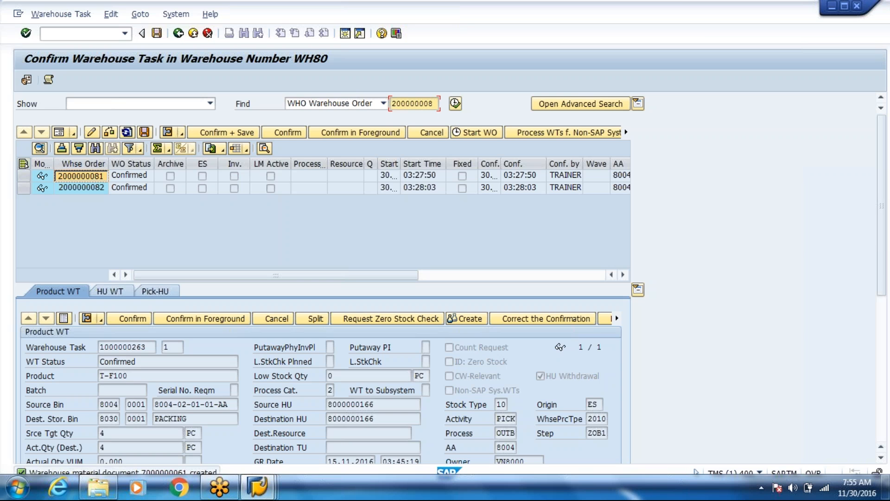
pyautogui.write('0')
pyautogui.click(455, 103)
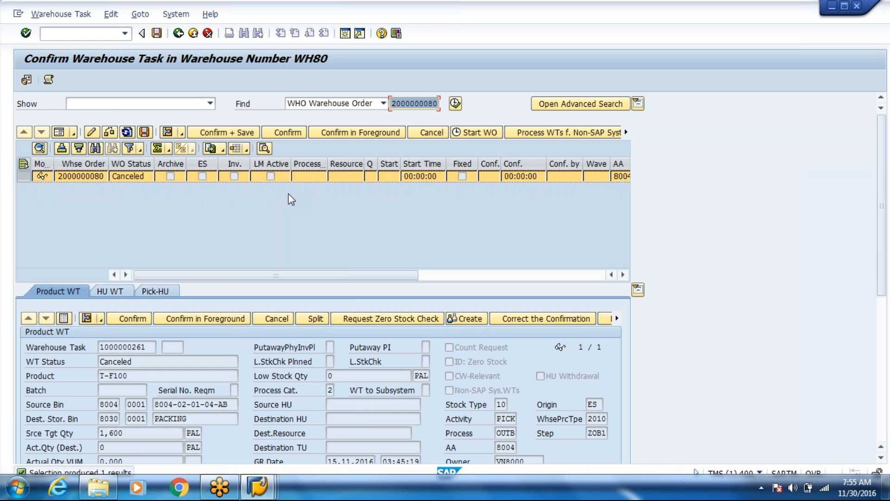
# Return to outbound delivery order 11389 and switch it to change mode
pyautogui.click(178, 33)
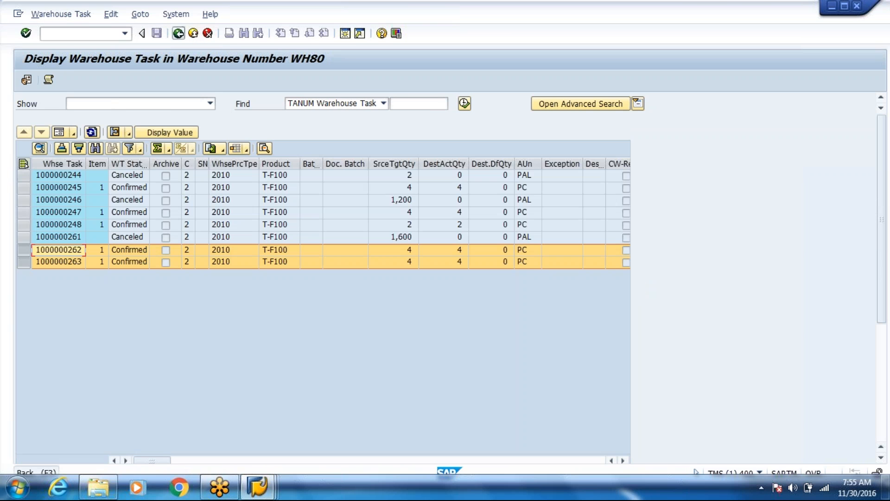
pyautogui.click(178, 33)
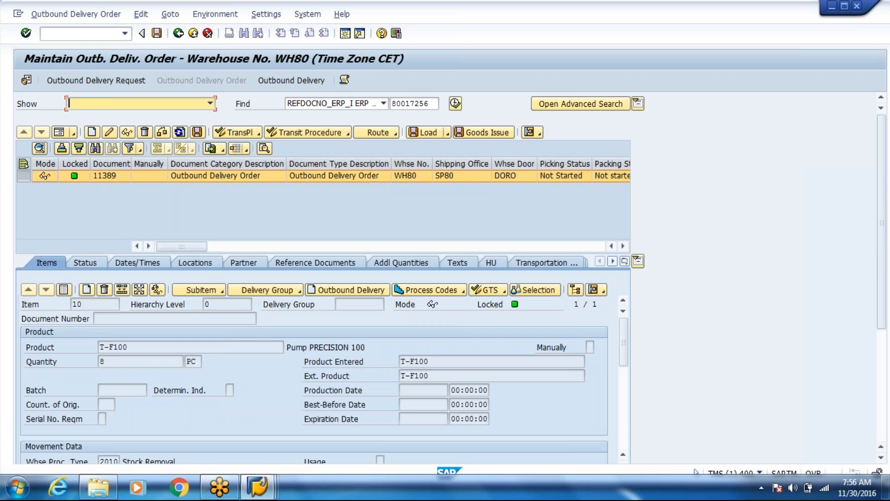
pyautogui.click(109, 132)
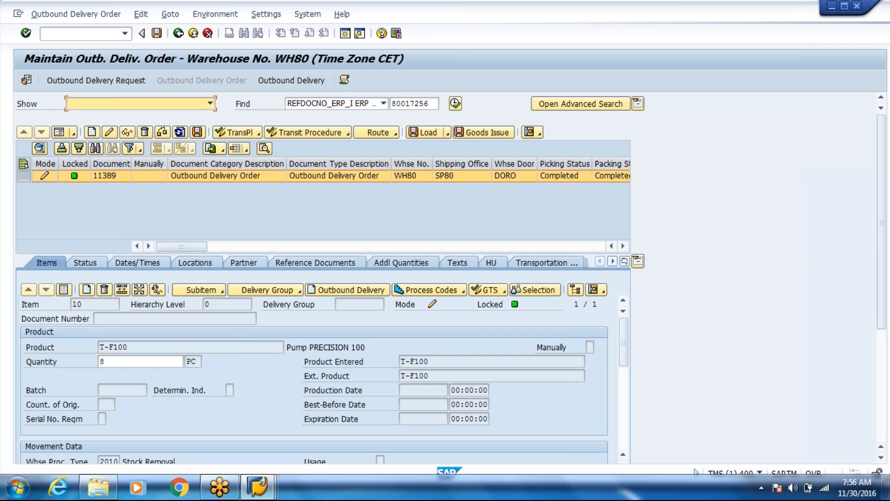
# Try to reduce the quantity of delivery item 10 to 2 PC
pyautogui.click(107, 361)
pyautogui.press('BackSpace')
pyautogui.write('2')
pyautogui.press('Return')
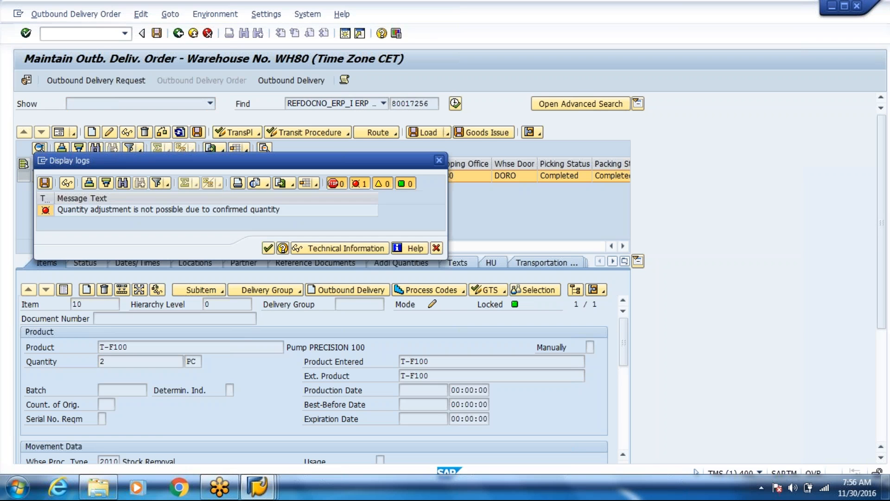
pyautogui.press('Return')
# Set the quantity of delivery item 10 to 10 PC and save the outbound delivery order
pyautogui.write('10')
pyautogui.press('Return')
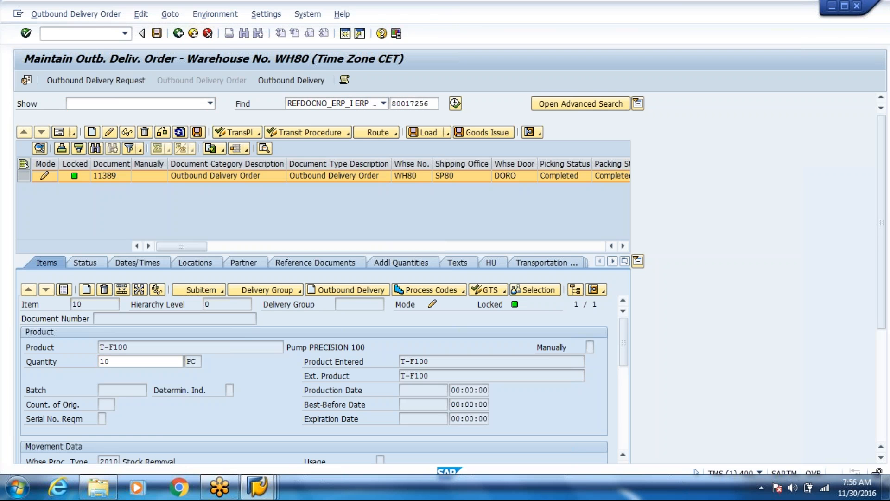
pyautogui.hotkey('ctrl', 's')
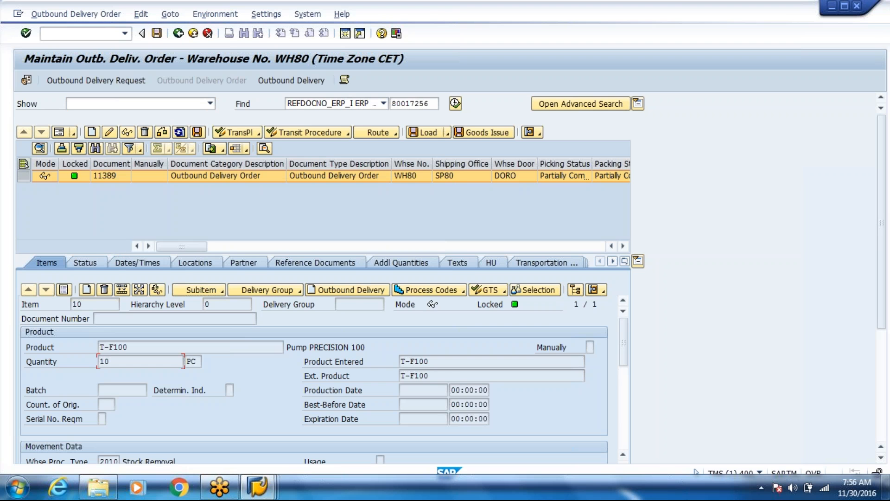
pyautogui.click(55, 15)
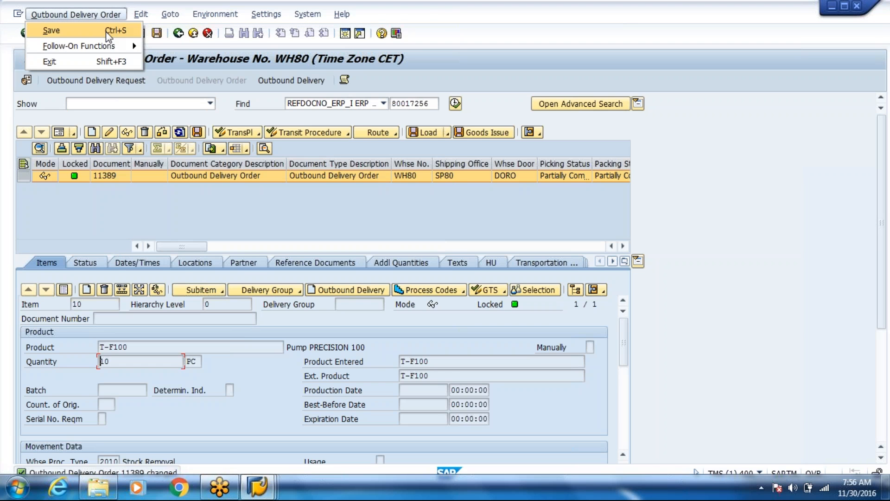
pyautogui.moveTo(106, 44)
pyautogui.click(190, 46)
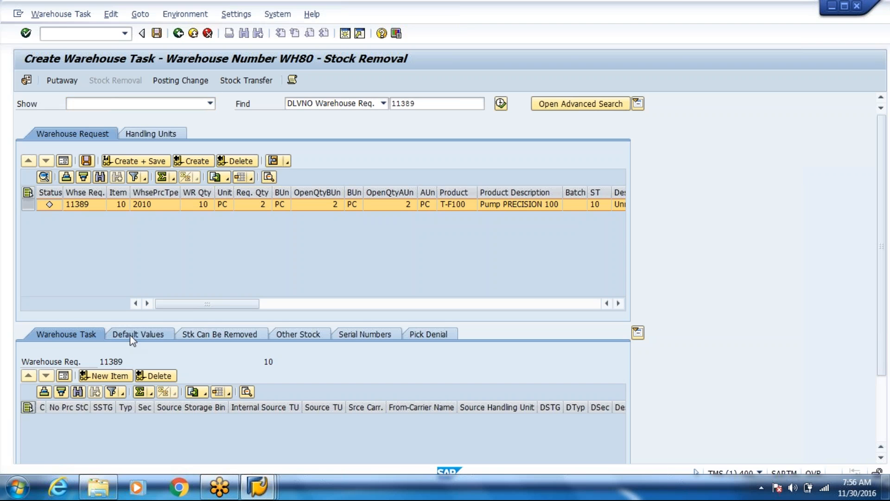
pyautogui.click(130, 335)
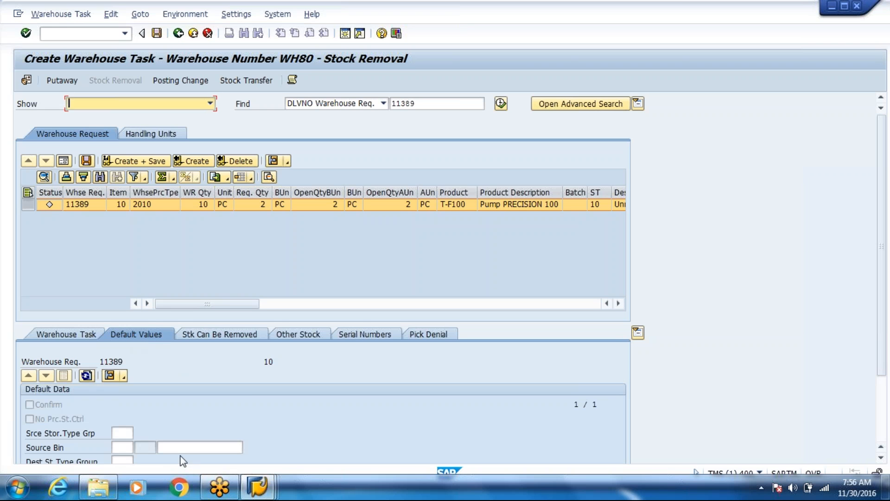
pyautogui.click(195, 443)
pyautogui.press('Down')
pyautogui.press('Down')
pyautogui.press('Return')
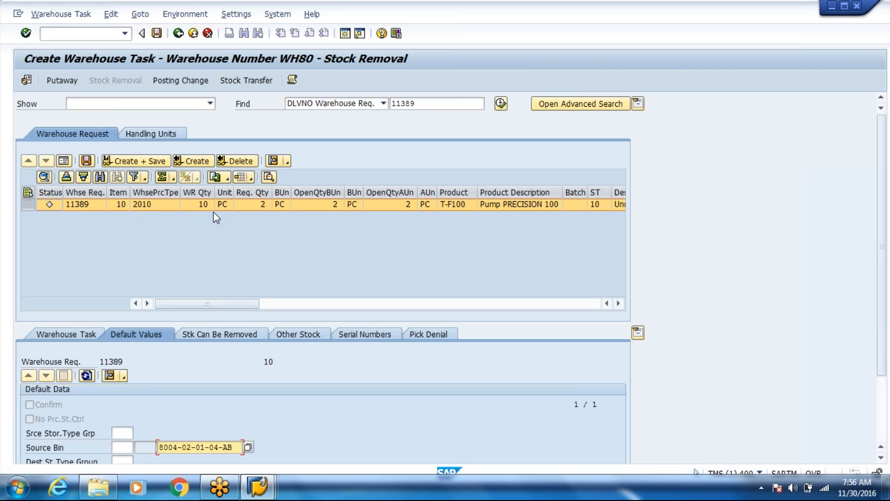
# Create the 2 PC stock removal task for request 11389, show it in the detailed form view and save it
pyautogui.click(197, 163)
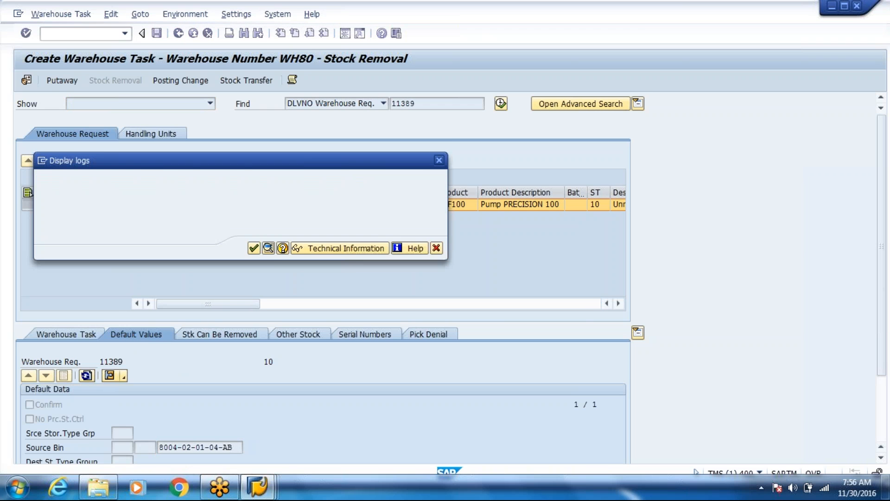
pyautogui.press('Return')
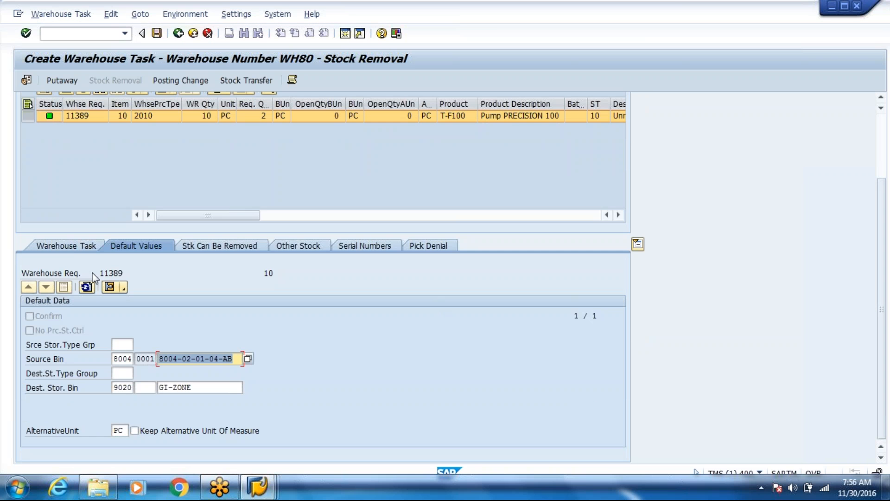
pyautogui.click(74, 246)
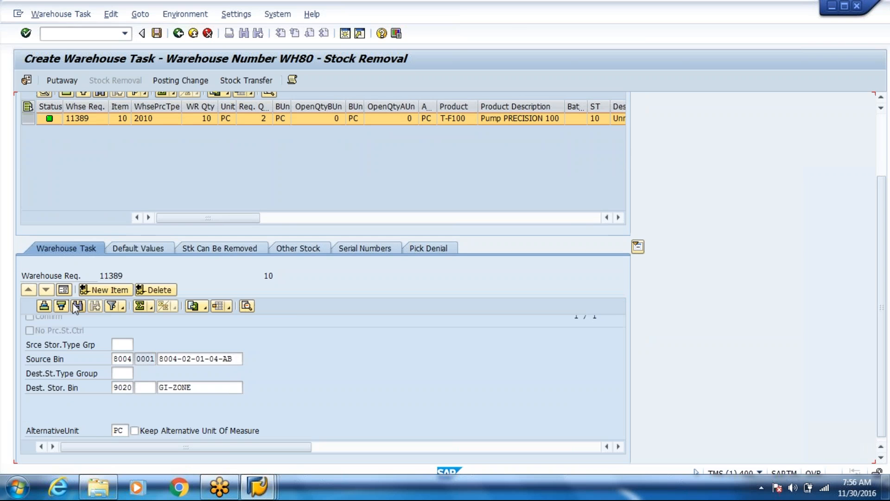
pyautogui.click(61, 292)
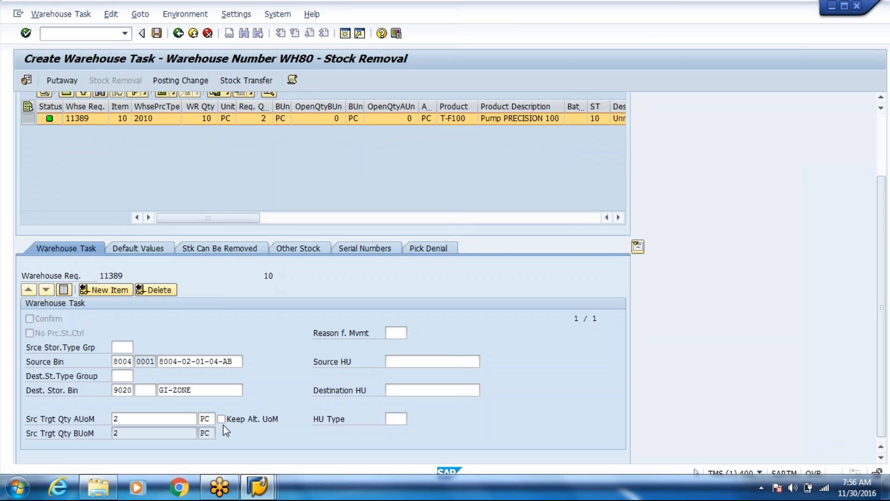
pyautogui.click(157, 34)
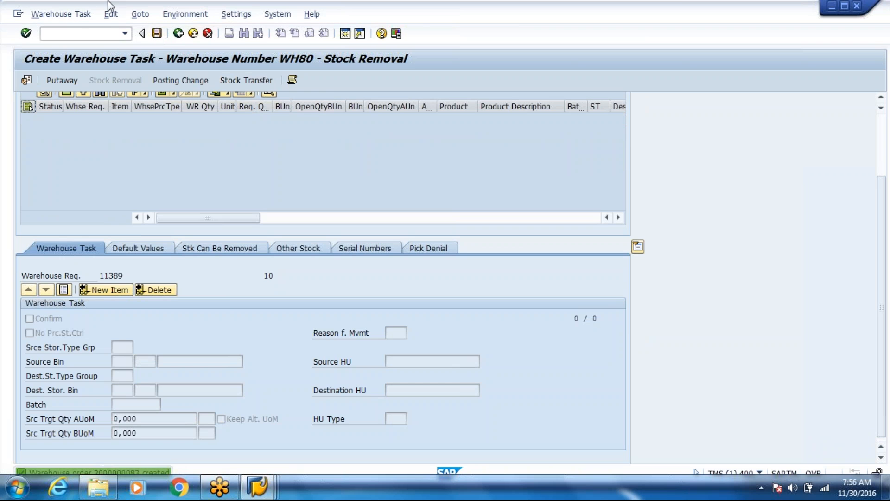
pyautogui.click(83, 18)
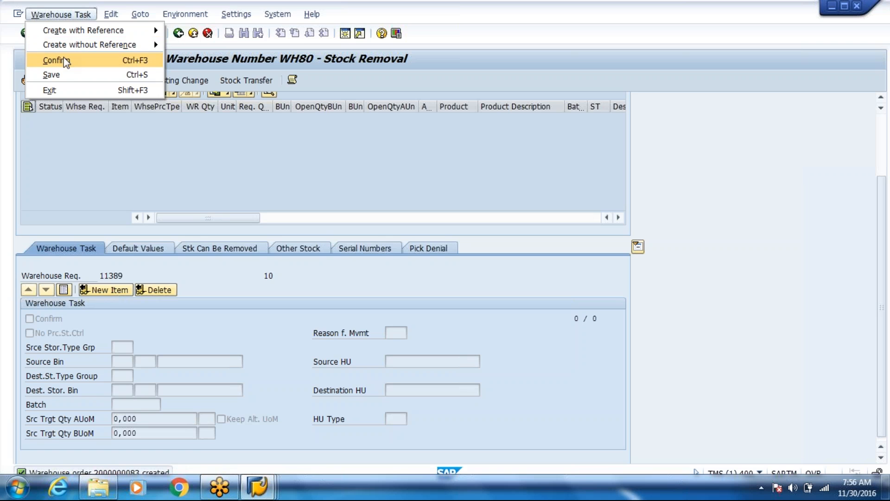
pyautogui.click(63, 59)
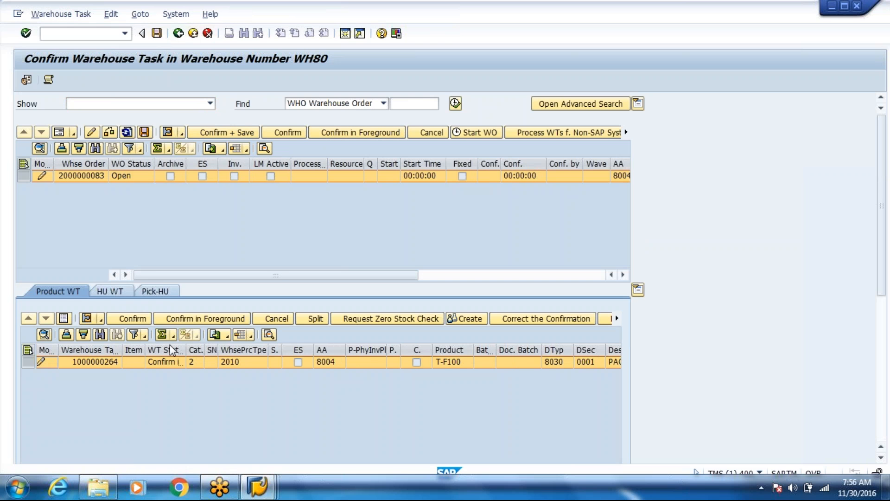
pyautogui.click(416, 404)
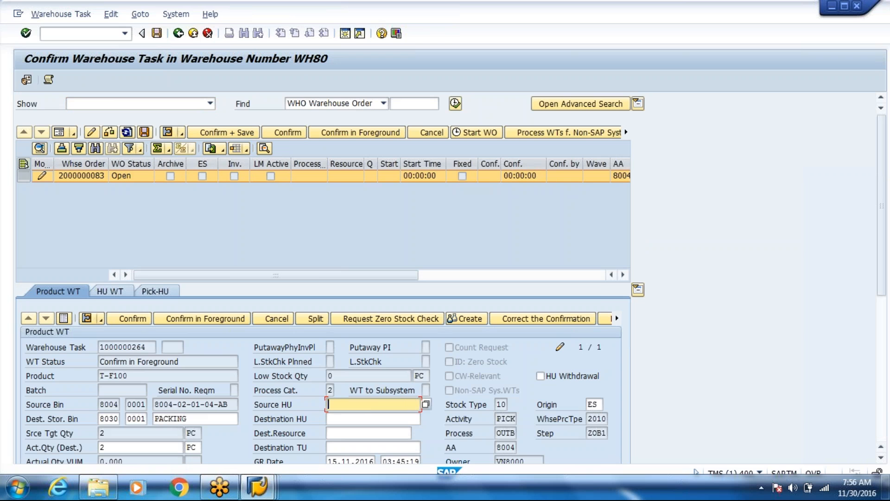
pyautogui.press('F4')
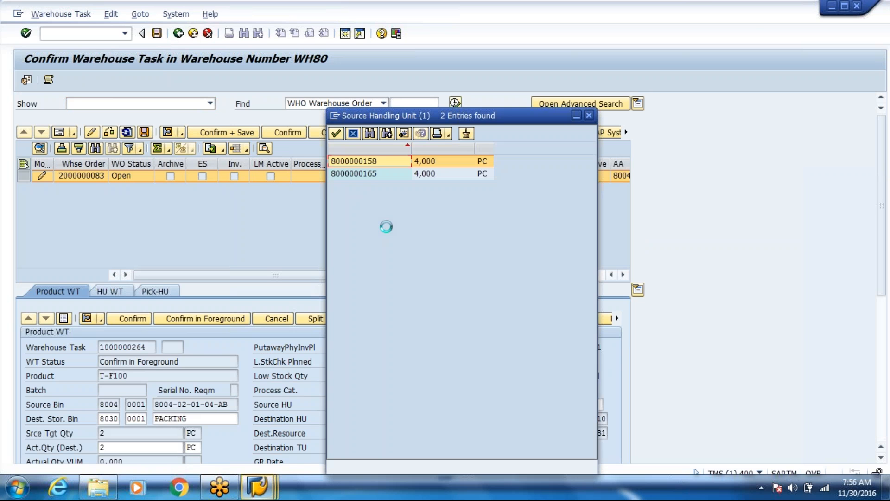
pyautogui.doubleClick(367, 161)
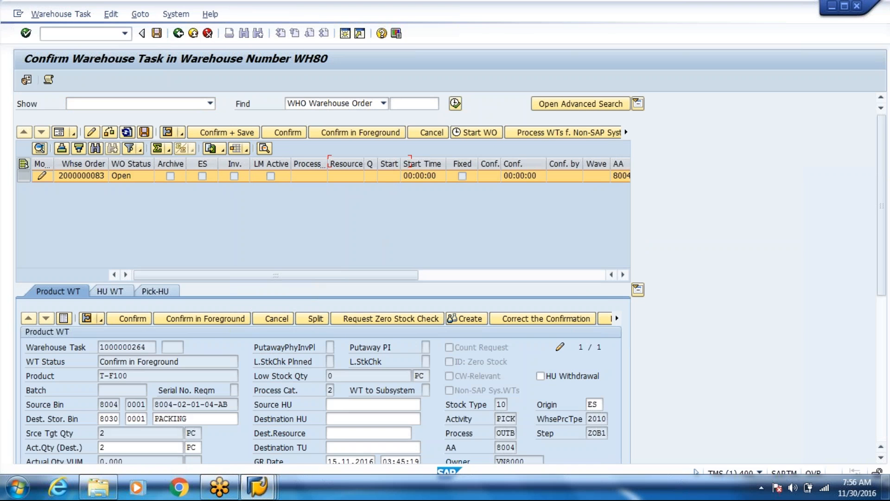
pyautogui.click(218, 135)
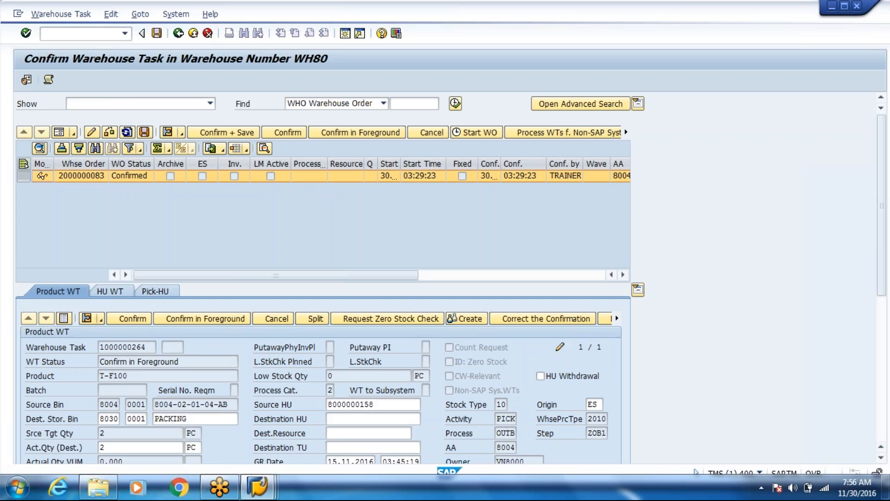
# Open the general packing work center with transaction /n/scwm/pack
pyautogui.click(125, 33)
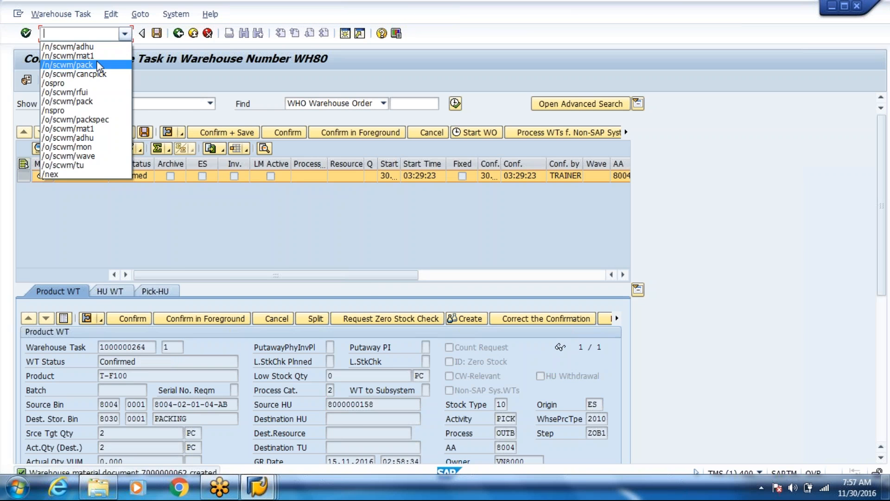
pyautogui.click(70, 64)
pyautogui.press('Return')
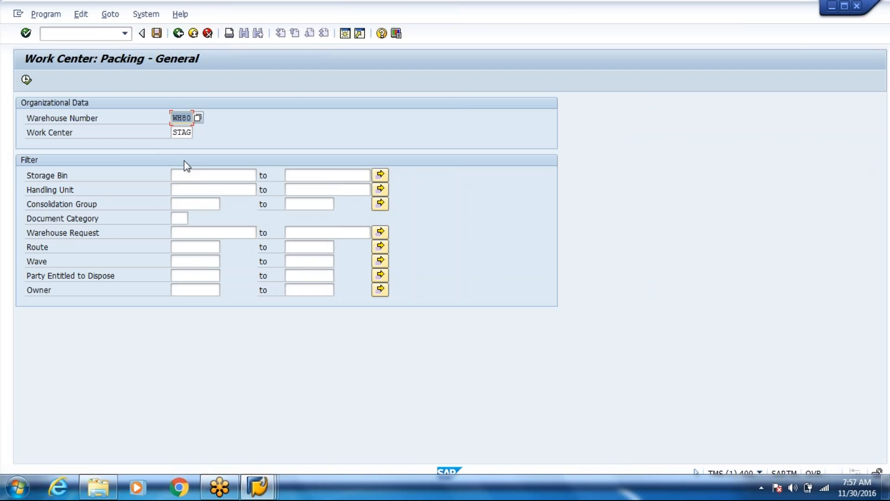
# Set the work center to ZWrc for warehouse WH80 and execute the selection
pyautogui.click(190, 132)
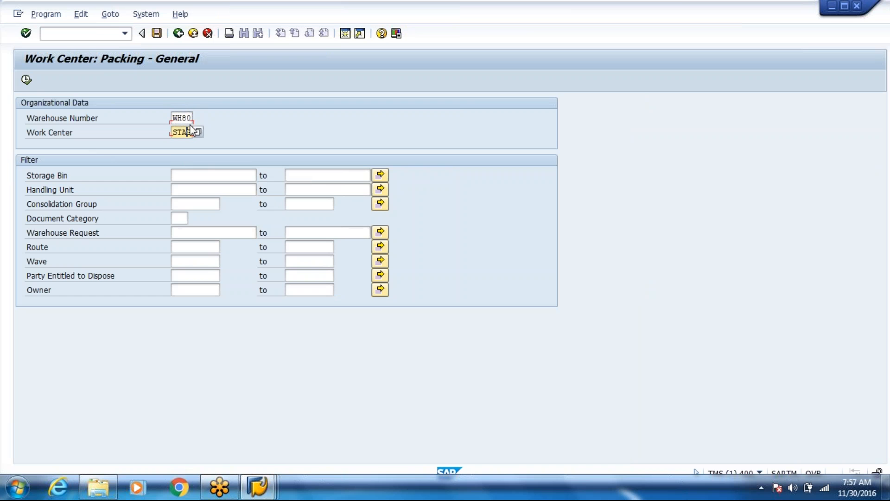
pyautogui.press('Tab')
pyautogui.click(189, 133)
pyautogui.press('BackSpace')
pyautogui.press('BackSpace')
pyautogui.press('BackSpace')
pyautogui.press('BackSpace')
pyautogui.press('Down')
pyautogui.press('Down')
pyautogui.press('Down')
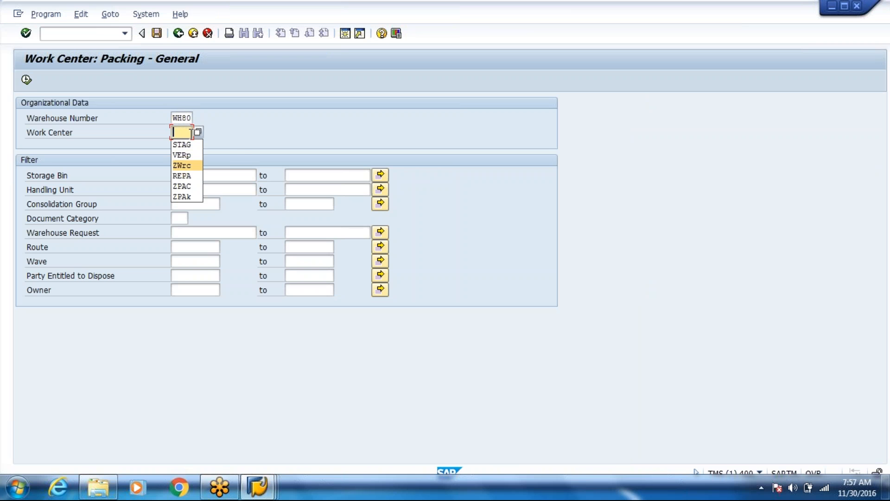
pyautogui.press('Return')
pyautogui.click(27, 80)
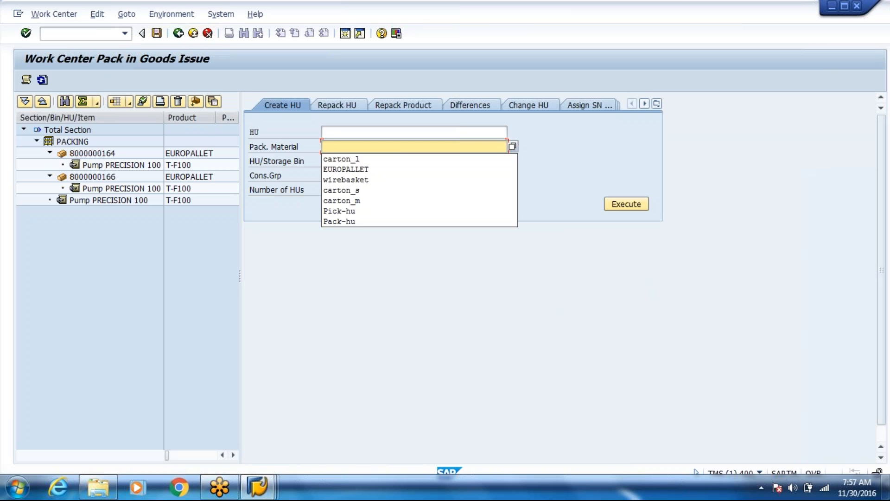
# Create two empty handling units in the PACKING bin, one with packaging material carton_l and one with EUROPALLET
pyautogui.click(401, 158)
pyautogui.click(642, 205)
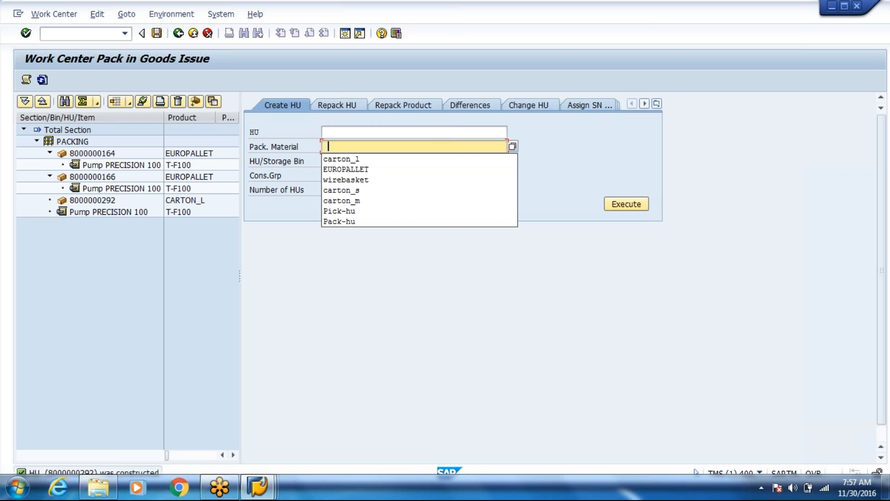
pyautogui.click(360, 169)
pyautogui.click(628, 206)
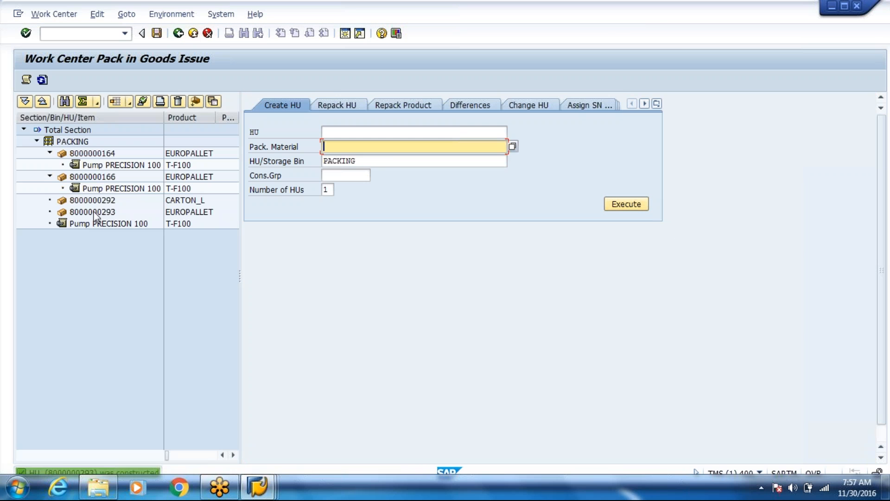
pyautogui.click(93, 212)
pyautogui.click(329, 234)
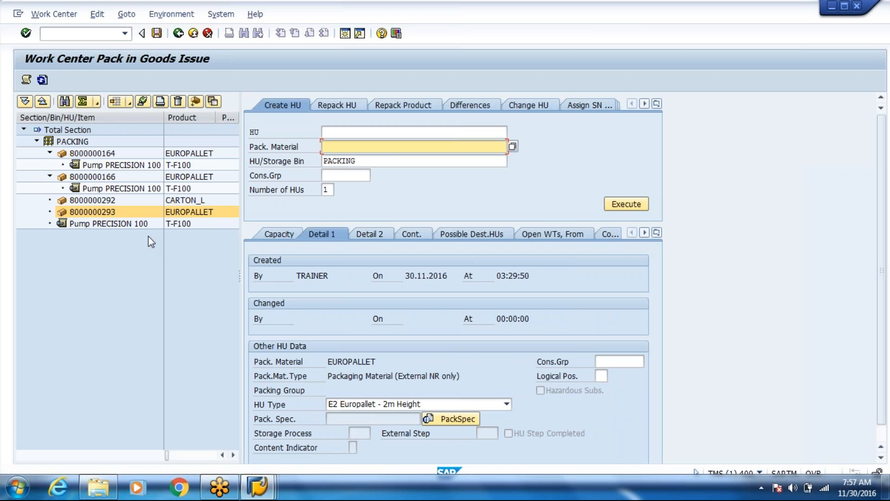
pyautogui.click(130, 221)
pyautogui.moveTo(127, 218); pyautogui.dragTo(121, 212)
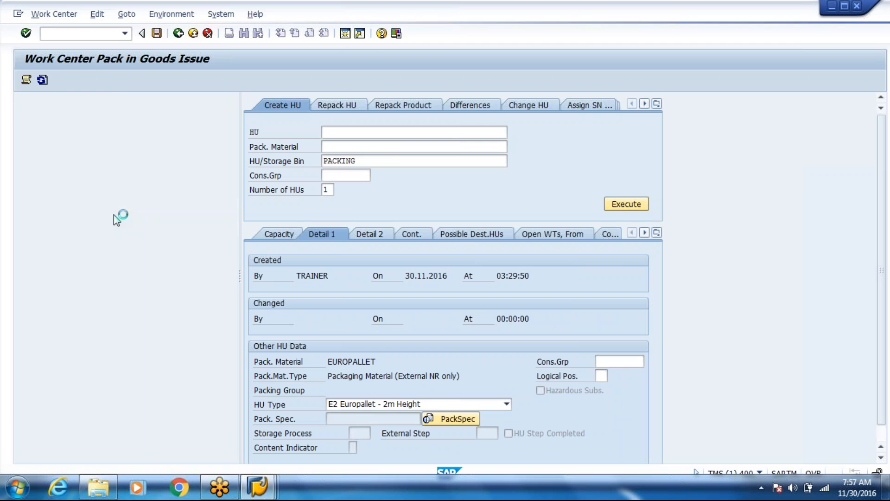
pyautogui.moveTo(100, 211)
pyautogui.mouseDown()
pyautogui.moveTo(98, 178)
pyautogui.moveTo(96, 203)
pyautogui.mouseUp()
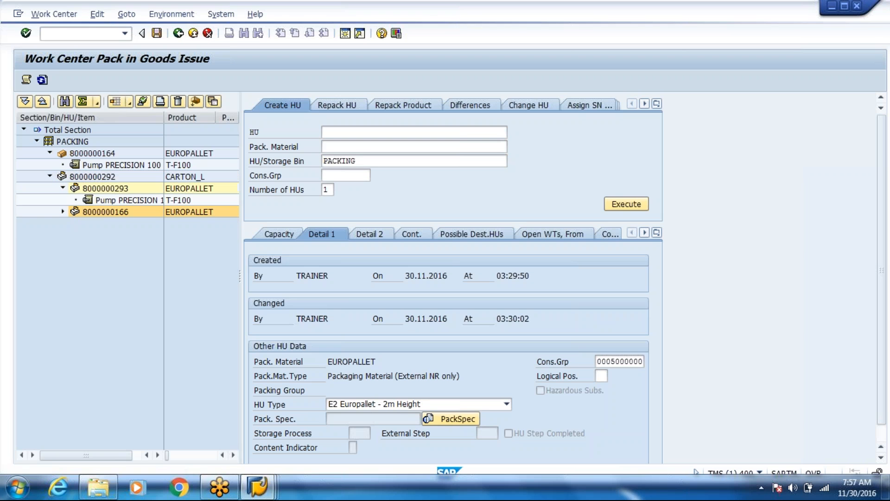
pyautogui.click(97, 154)
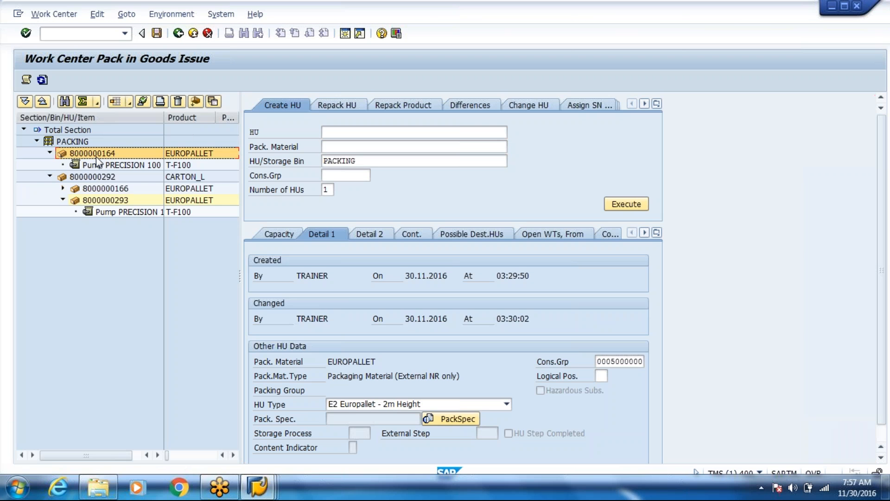
pyautogui.moveTo(93, 175); pyautogui.dragTo(93, 176)
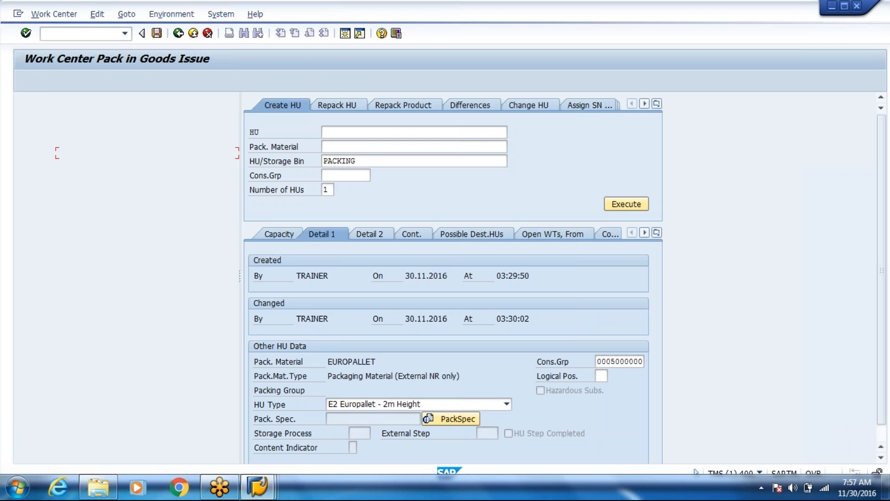
pyautogui.click(101, 153)
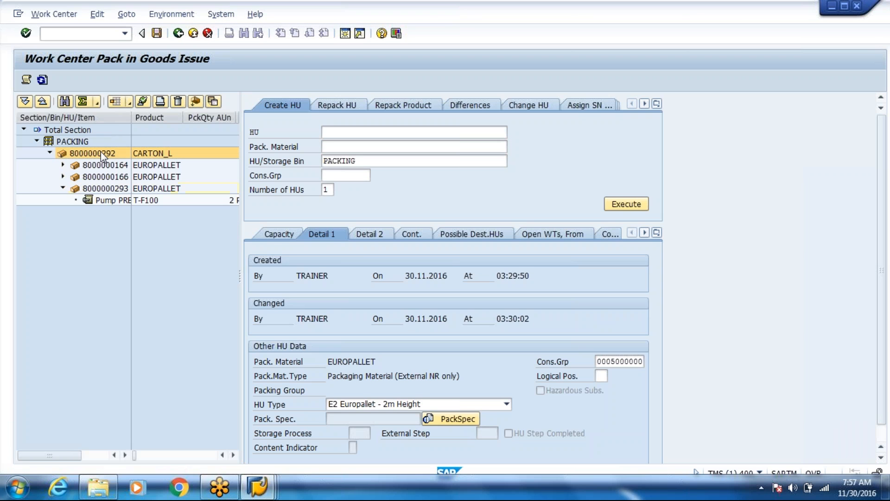
pyautogui.click(145, 104)
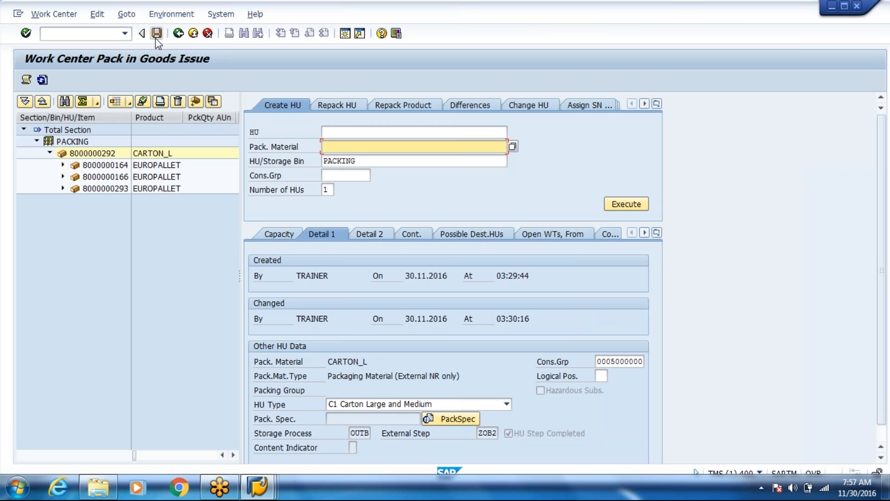
pyautogui.click(156, 34)
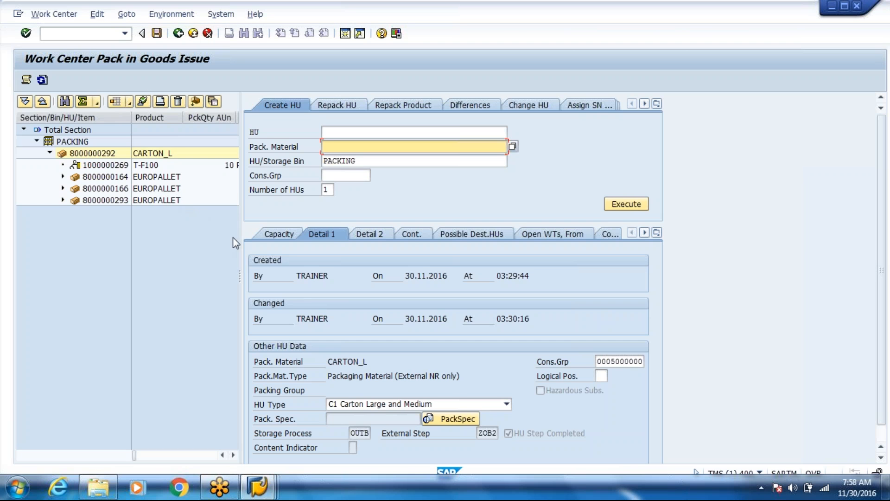
pyautogui.click(115, 155)
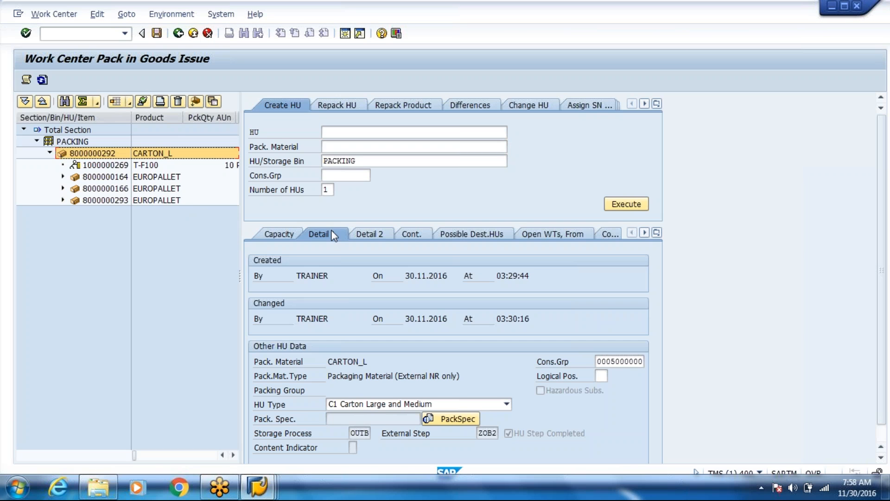
pyautogui.click(369, 234)
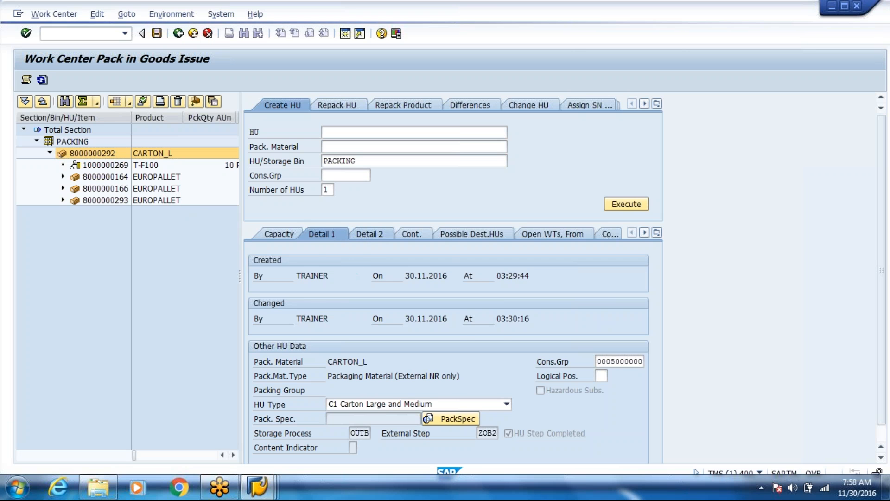
pyautogui.moveTo(372, 261); pyautogui.dragTo(319, 249)
pyautogui.hotkey('ctrl', 'c')
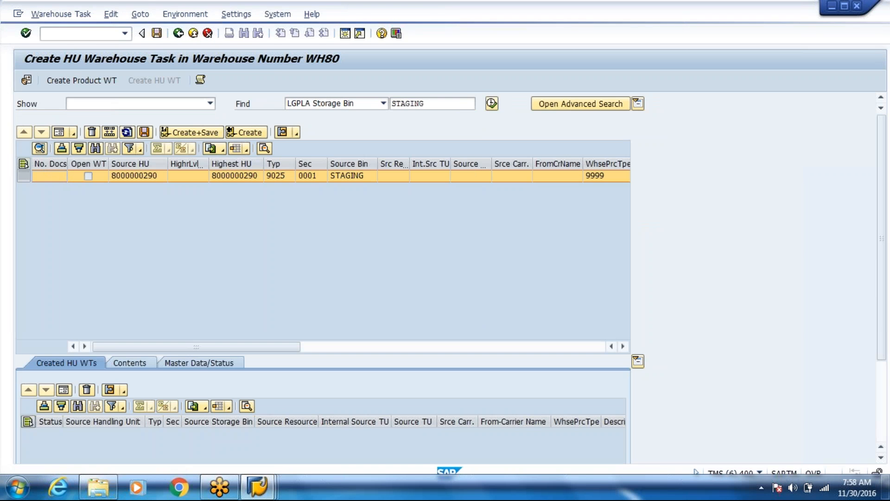
# Close the HU warehouse task creation session and switch to the warehouse management monitor for WH80
pyautogui.press('F3')
pyautogui.click(264, 252)
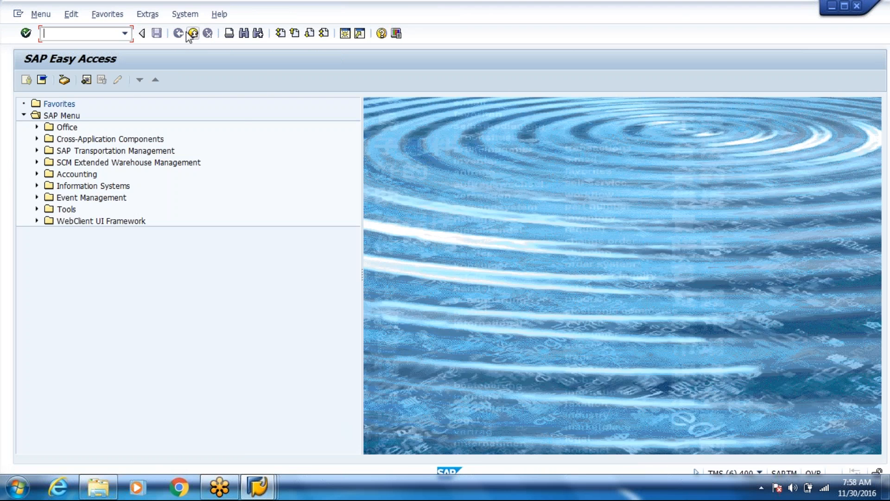
pyautogui.click(190, 34)
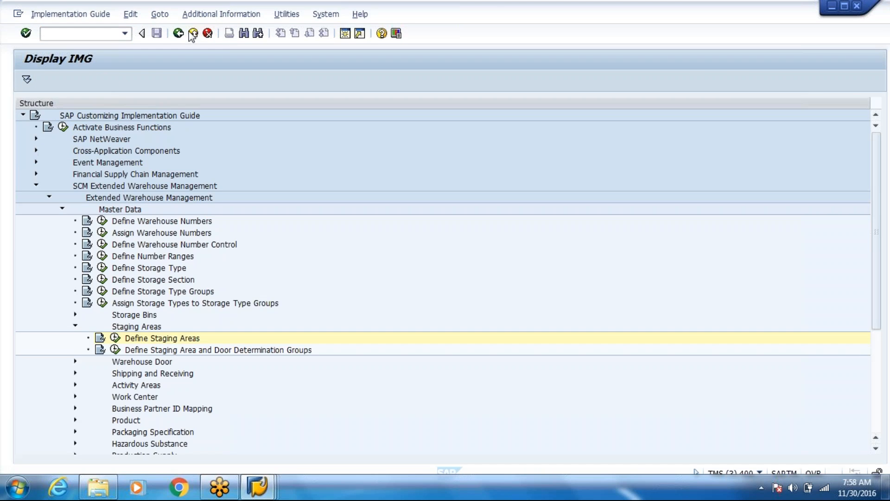
pyautogui.hotkey('alt', 'Tab')
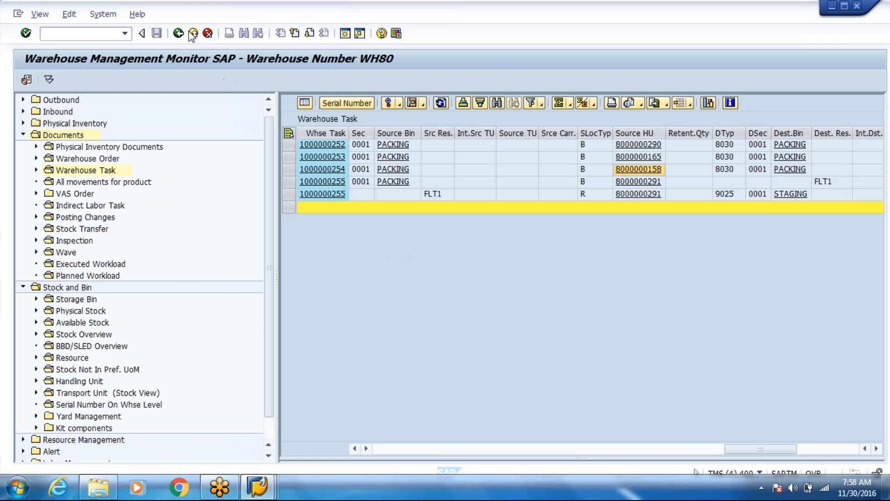
pyautogui.doubleClick(108, 173)
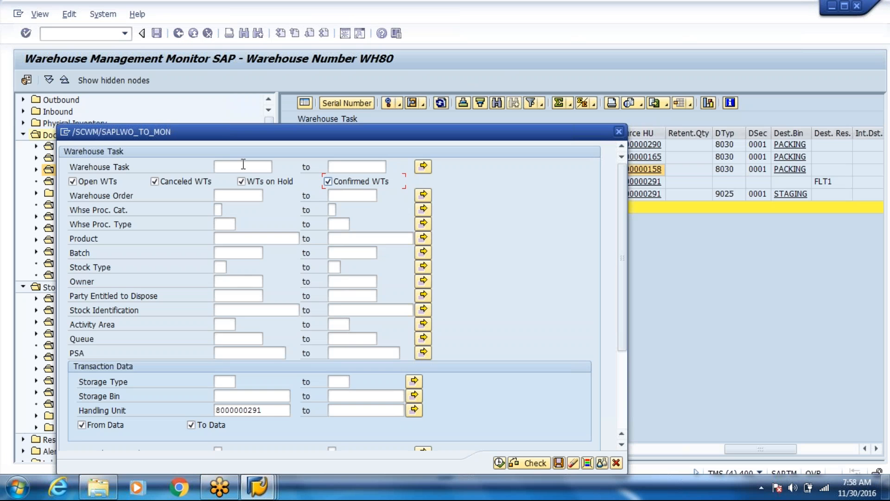
pyautogui.click(243, 166)
pyautogui.hotkey('ctrl', 'v')
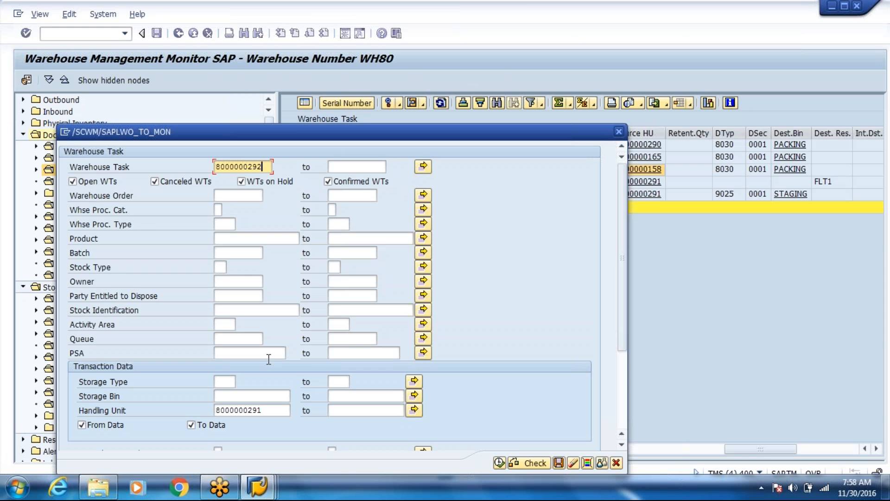
pyautogui.click(269, 410)
pyautogui.press('BackSpace')
pyautogui.write('2')
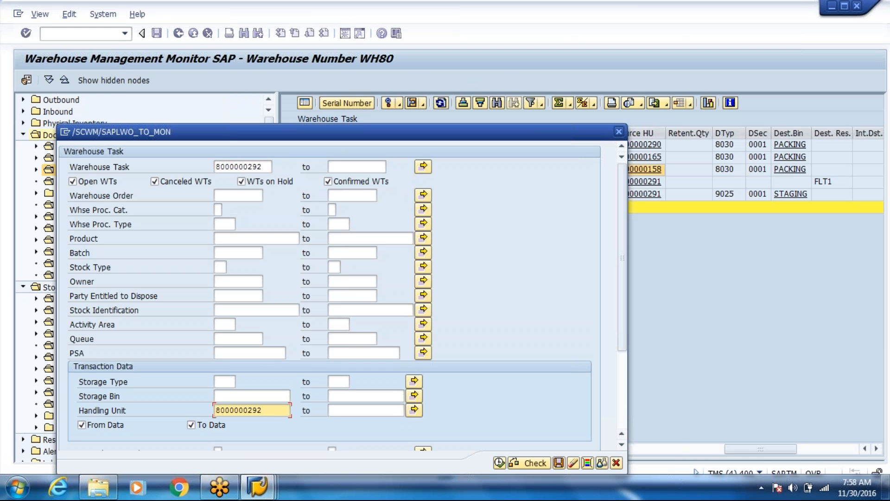
pyautogui.click(266, 167)
pyautogui.press('BackSpace')
pyautogui.press('BackSpace')
pyautogui.press('BackSpace')
pyautogui.press('BackSpace')
pyautogui.press('BackSpace')
pyautogui.press('BackSpace')
pyautogui.press('BackSpace')
pyautogui.press('BackSpace')
pyautogui.press('BackSpace')
pyautogui.press('BackSpace')
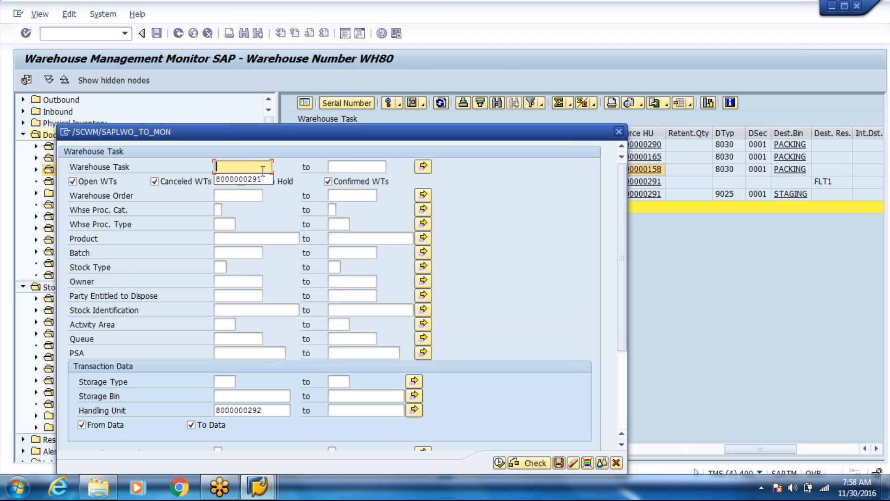
pyautogui.click(499, 462)
pyautogui.click(499, 462)
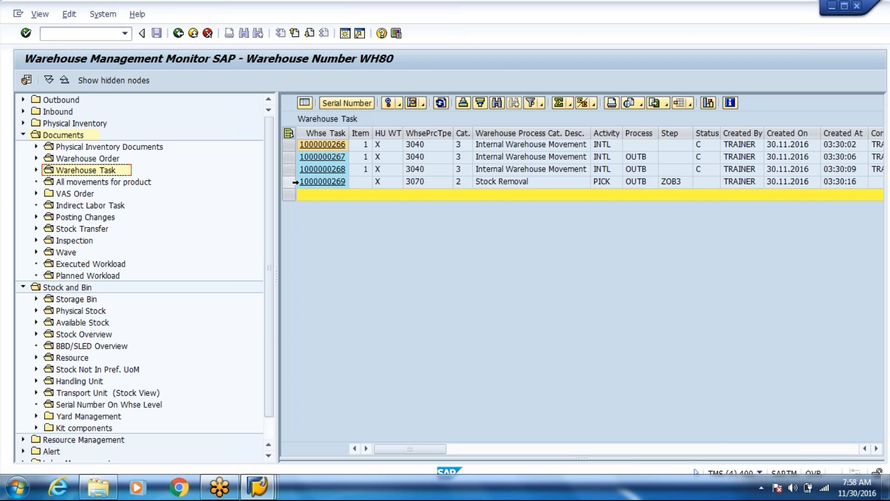
pyautogui.click(289, 182)
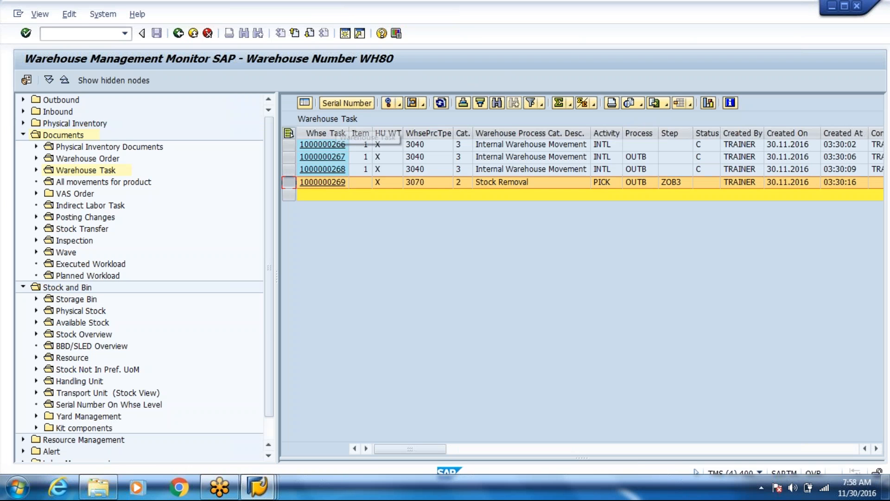
pyautogui.click(304, 102)
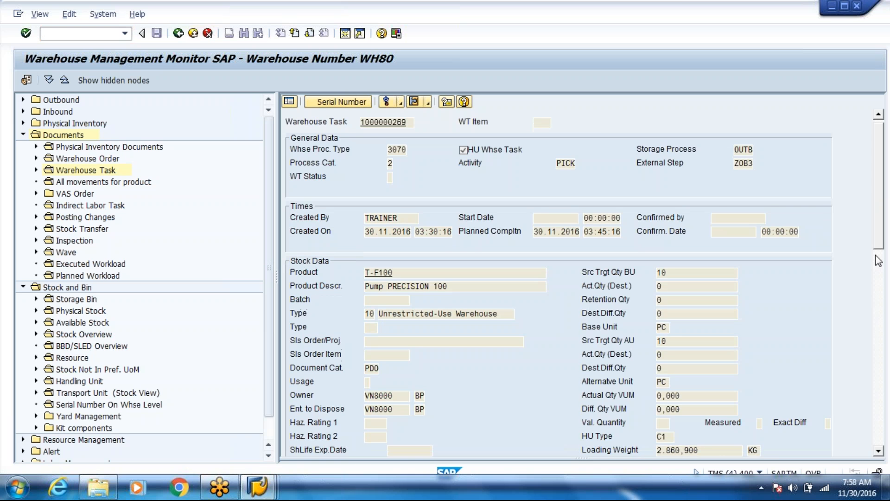
pyautogui.scroll(-6, 881, 207)
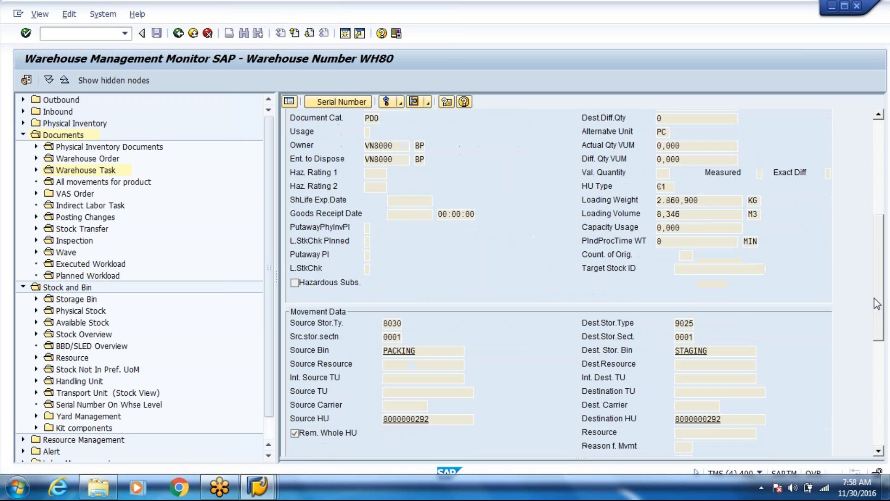
pyautogui.click(401, 105)
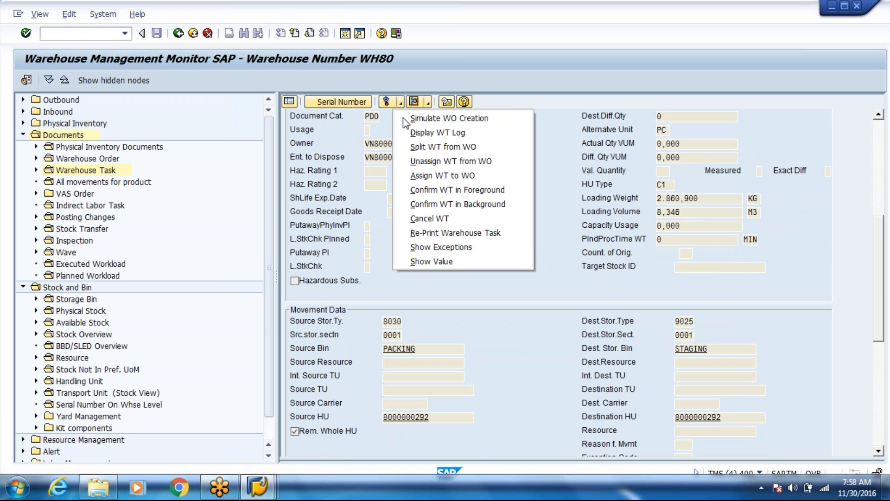
pyautogui.click(425, 203)
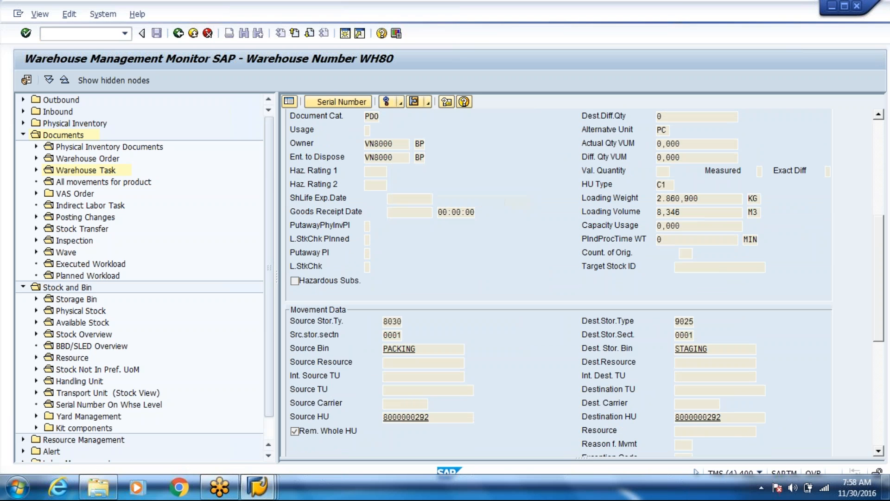
pyautogui.press('Return')
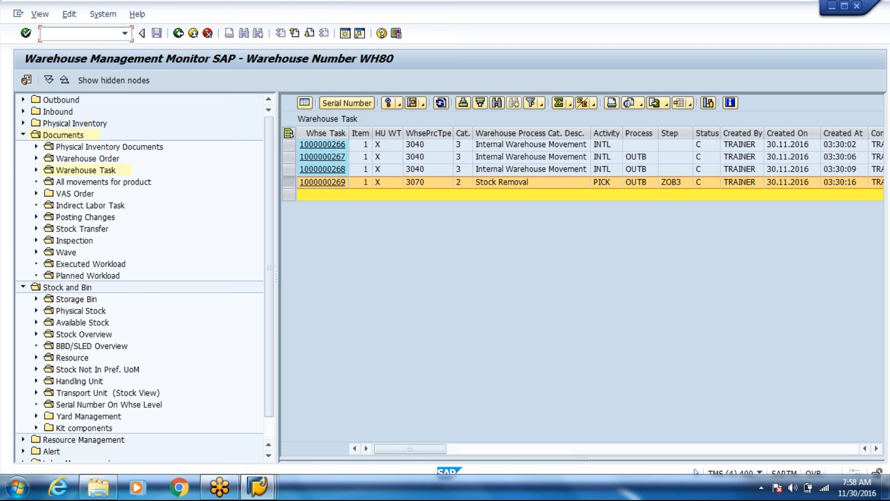
# Return to the goods issue packing work center and refresh the contents of the PACKING bin
pyautogui.hotkey('alt', 'Tab')
pyautogui.hotkey('alt', 'Tab')
pyautogui.hotkey('alt', 'Tab')
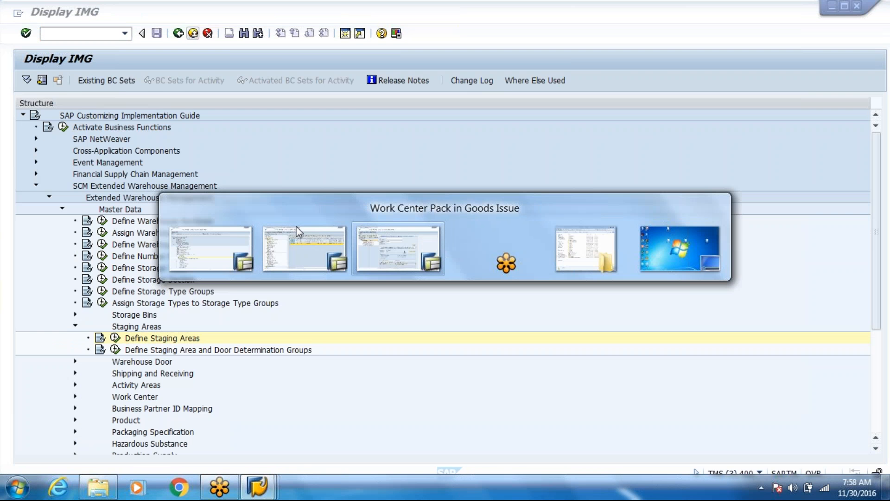
pyautogui.hotkey('alt', 'Tab')
pyautogui.hotkey('alt', 'Tab')
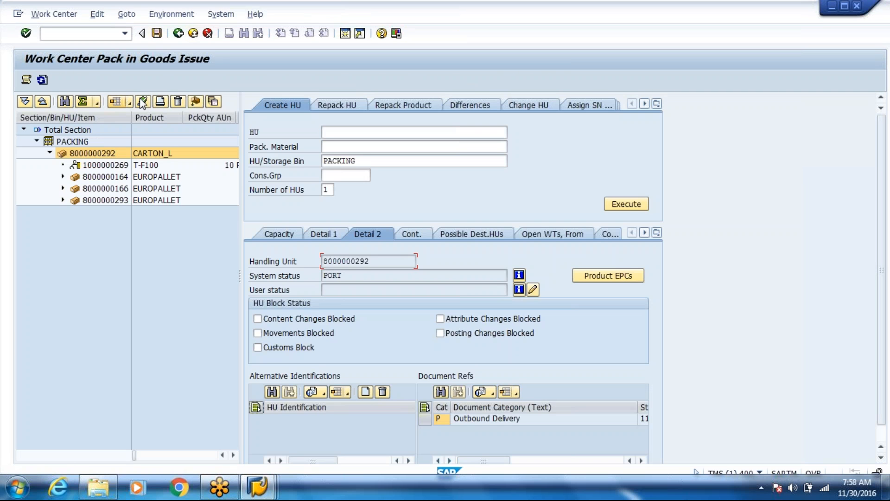
pyautogui.click(42, 80)
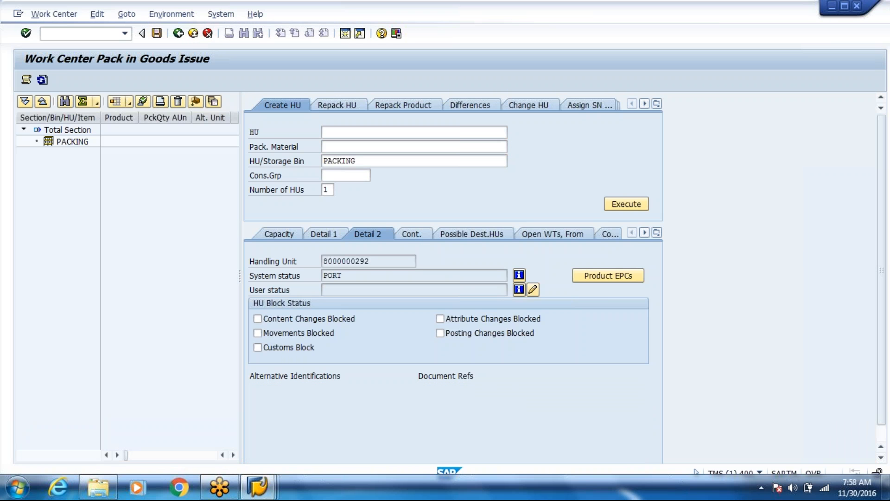
pyautogui.hotkey('alt', 'Tab')
pyautogui.hotkey('alt', 'Tab')
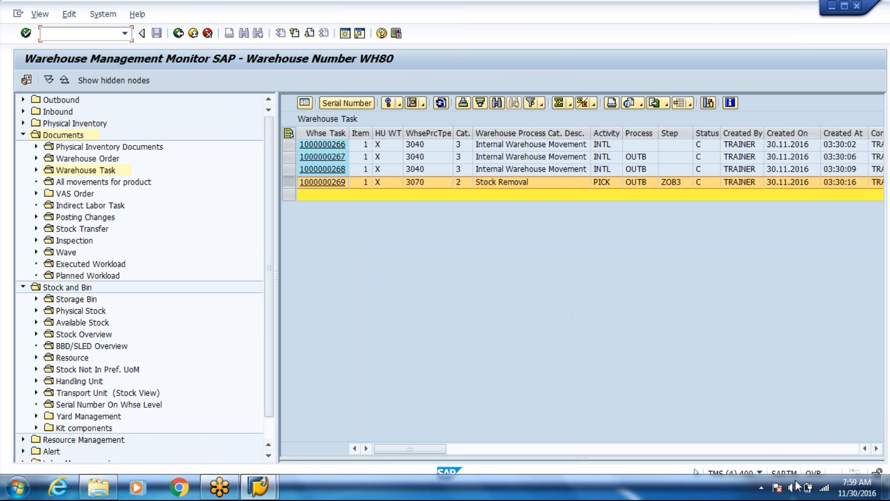
pyautogui.click(877, 449)
pyautogui.click(877, 449)
pyautogui.click(865, 449)
pyautogui.click(865, 449)
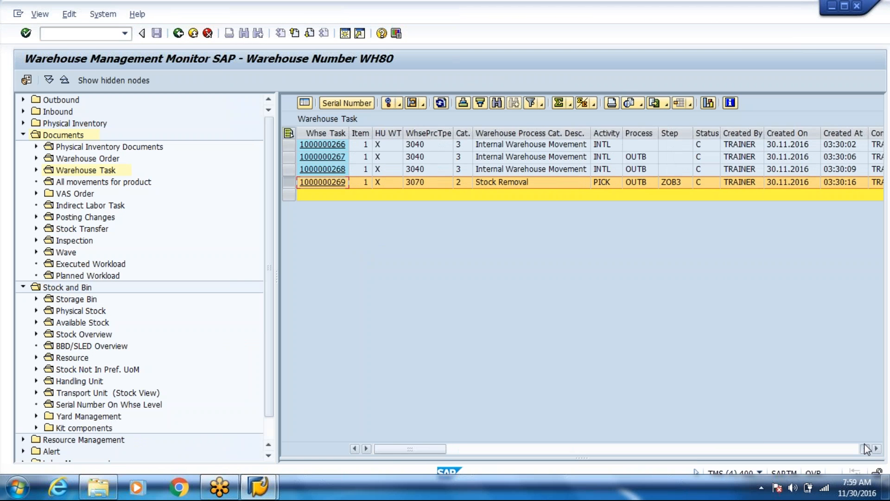
pyautogui.click(827, 450)
pyautogui.click(827, 450)
pyautogui.click(827, 449)
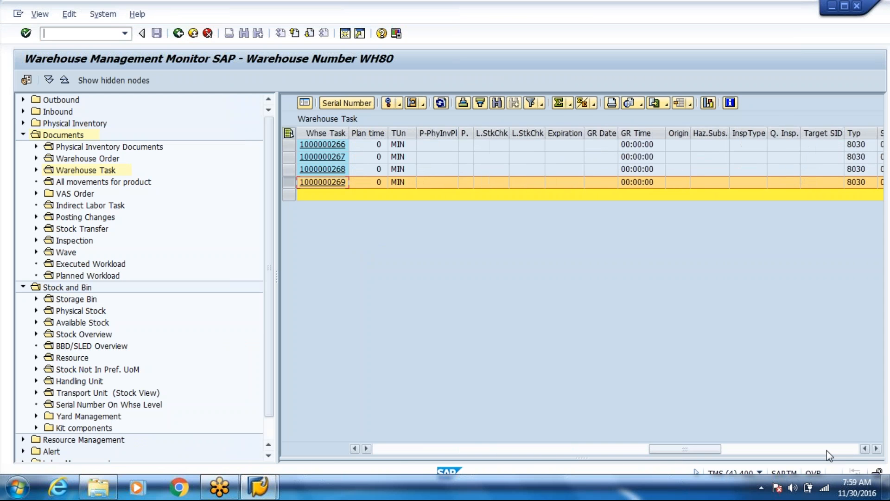
pyautogui.click(827, 450)
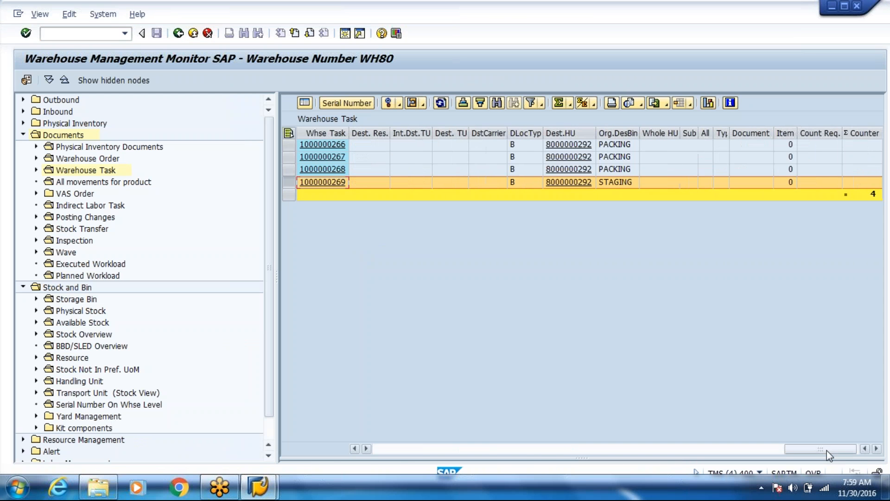
pyautogui.click(569, 195)
pyautogui.click(574, 183)
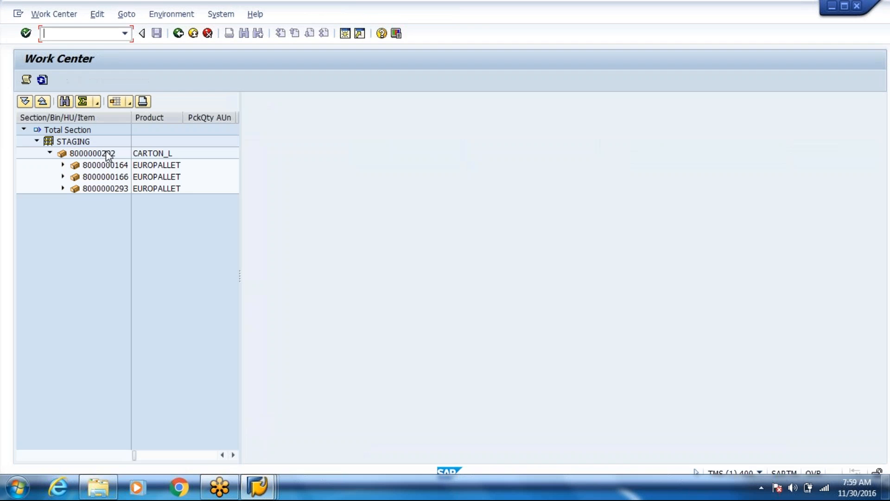
pyautogui.click(106, 152)
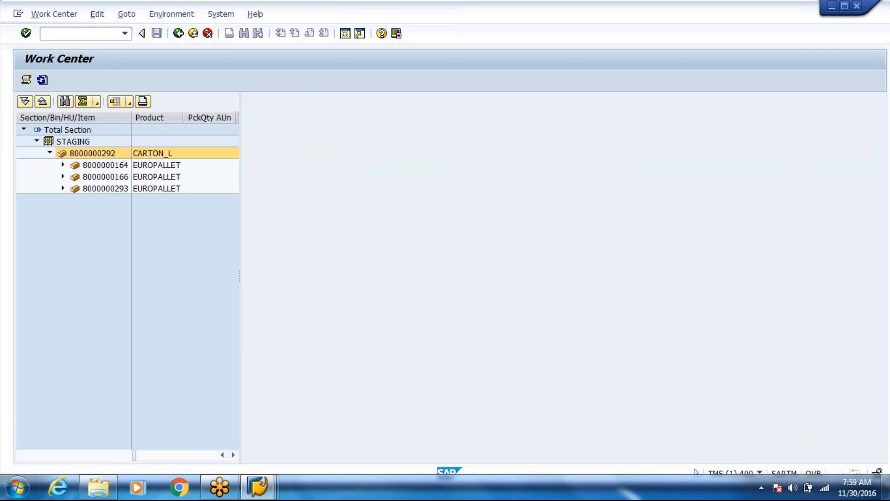
pyautogui.click(334, 105)
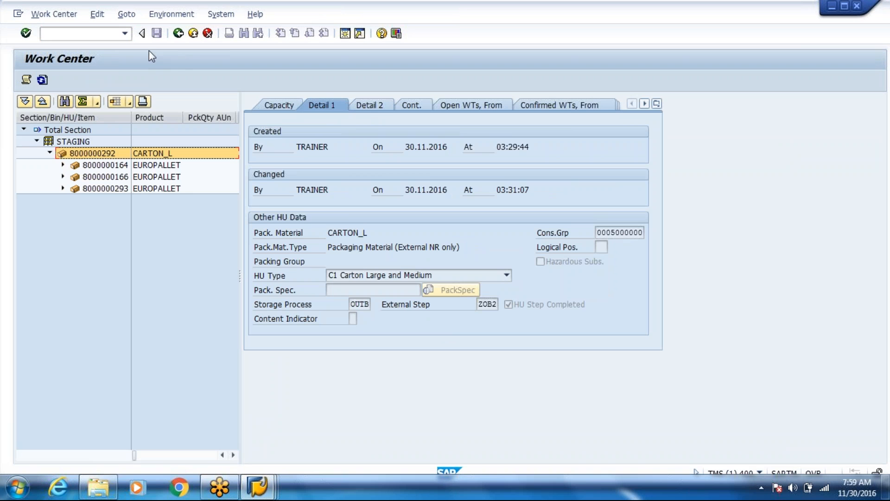
# Open the RF environment in a new session with transaction /o/scwm/rfui
pyautogui.click(98, 33)
pyautogui.write('/o/scwm/')
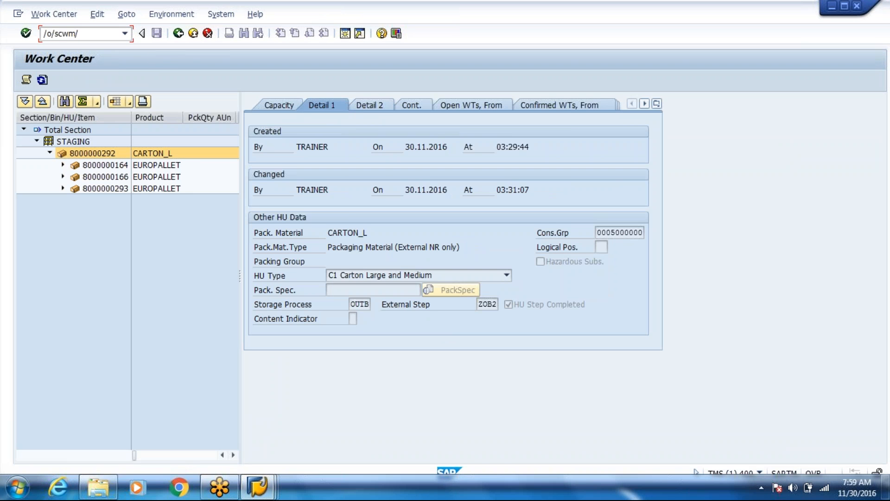
pyautogui.write('mon')
pyautogui.press('Return')
pyautogui.press('Return')
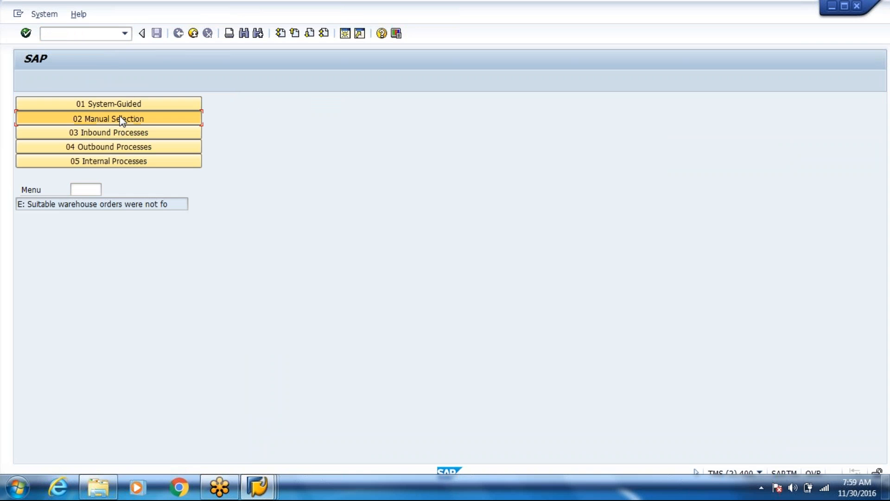
pyautogui.click(117, 147)
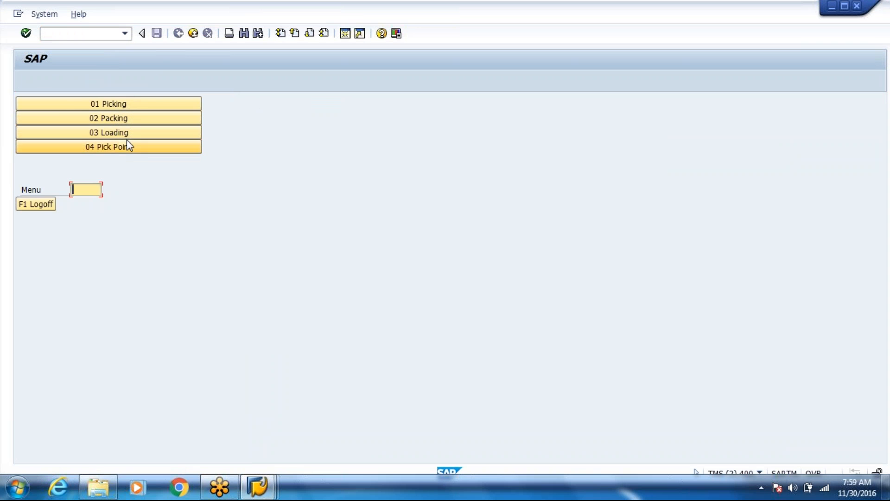
pyautogui.click(128, 138)
pyautogui.click(127, 160)
pyautogui.write('8000000292')
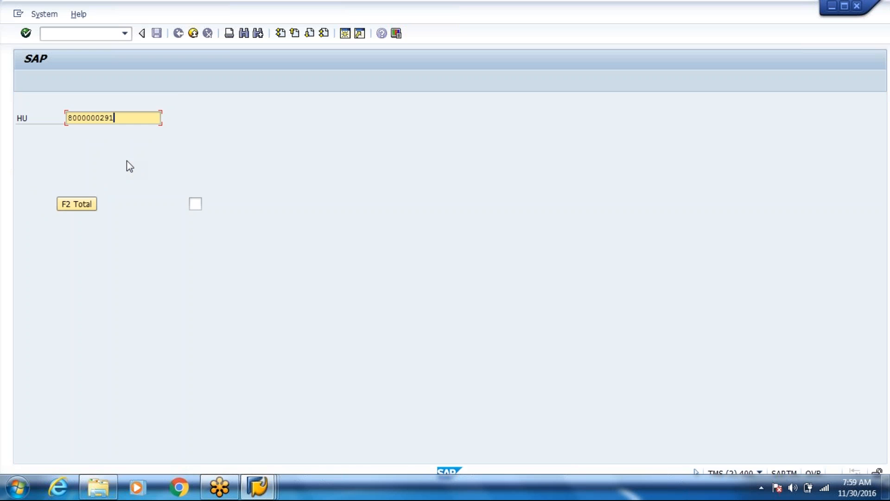
pyautogui.press('Return')
pyautogui.press('BackSpace')
pyautogui.press('Tab')
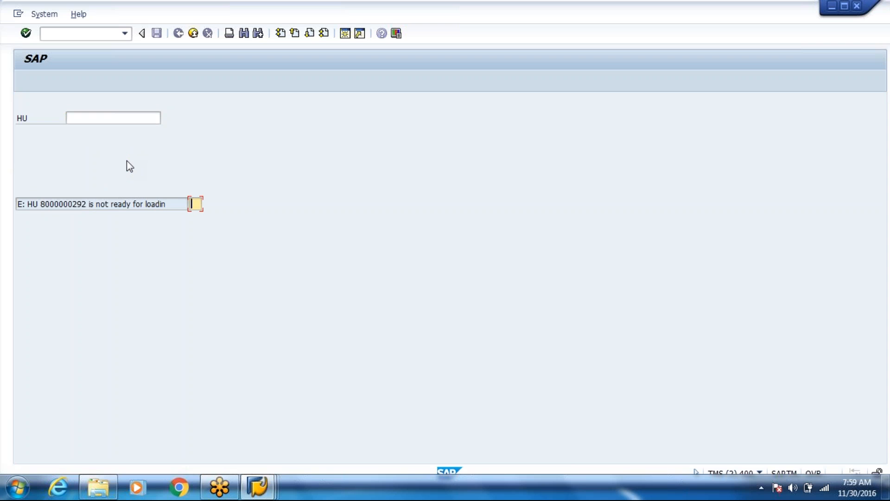
pyautogui.press('Return')
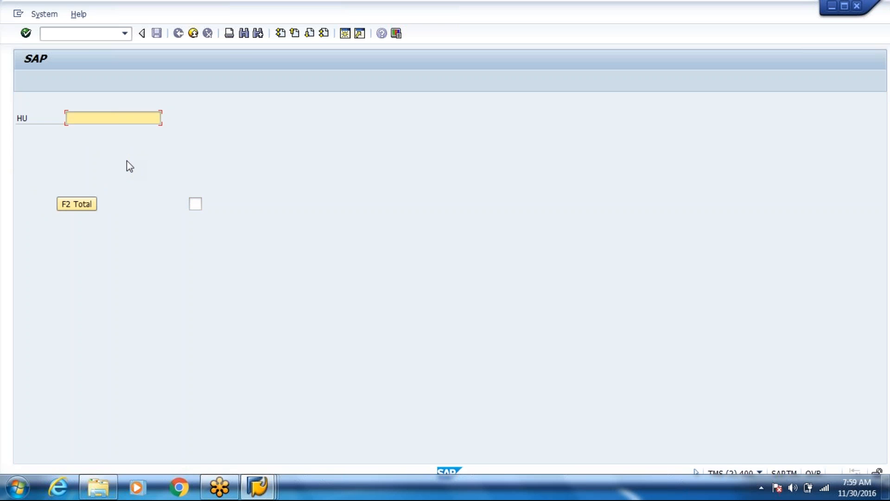
pyautogui.press('F7')
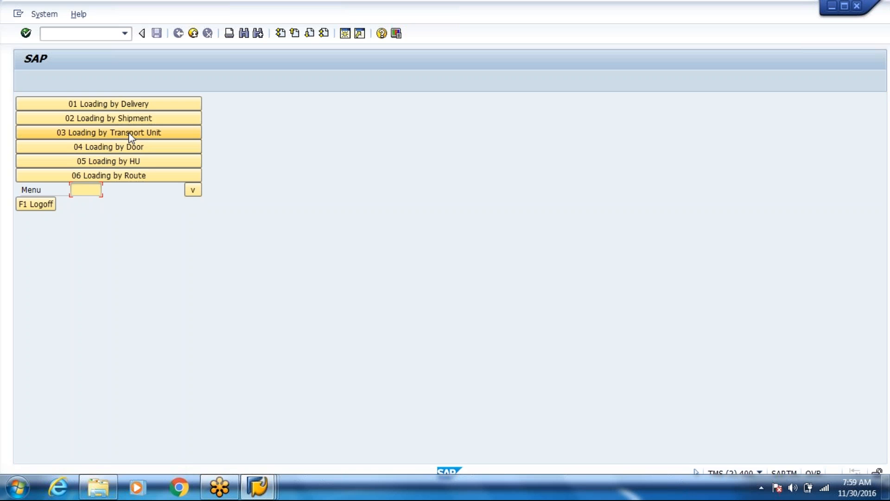
pyautogui.click(147, 104)
# Return to the Work Center session and replace it with outbound delivery order maintenance for warehouse WH80
pyautogui.hotkey('alt', 'Tab')
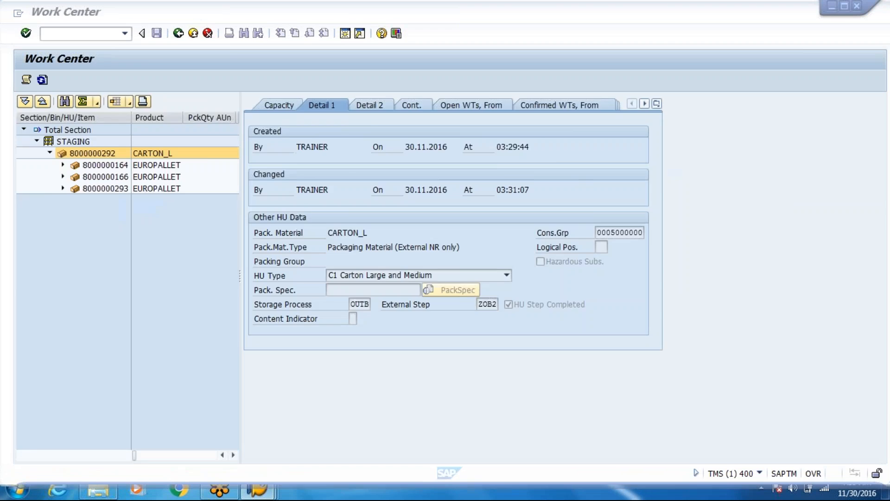
pyautogui.hotkey('alt', 'Tab')
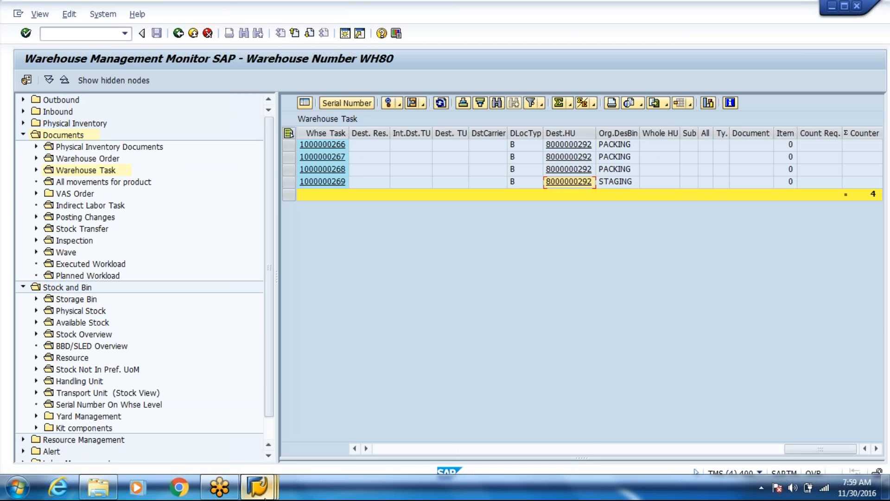
pyautogui.moveTo(264, 498)
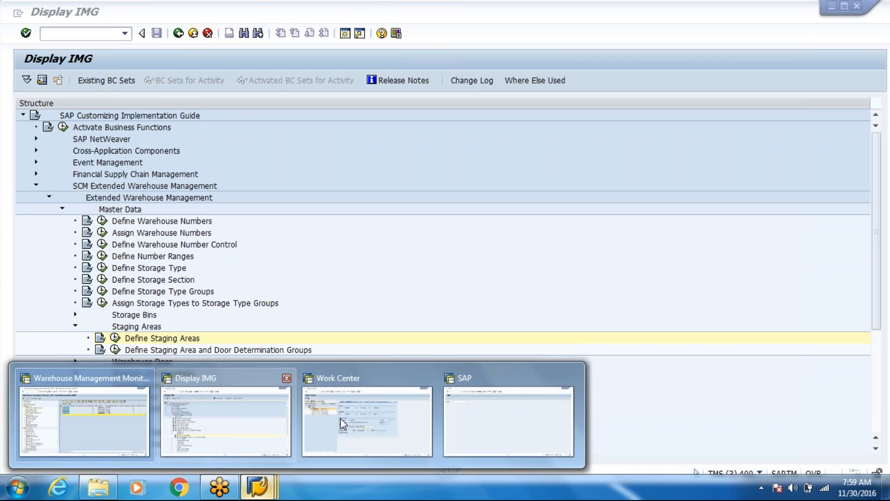
pyautogui.click(340, 418)
pyautogui.click(126, 35)
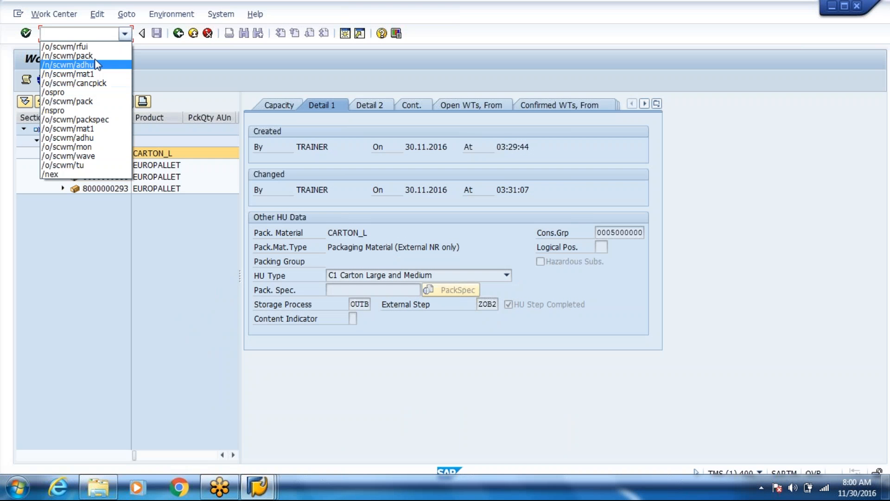
pyautogui.click(90, 54)
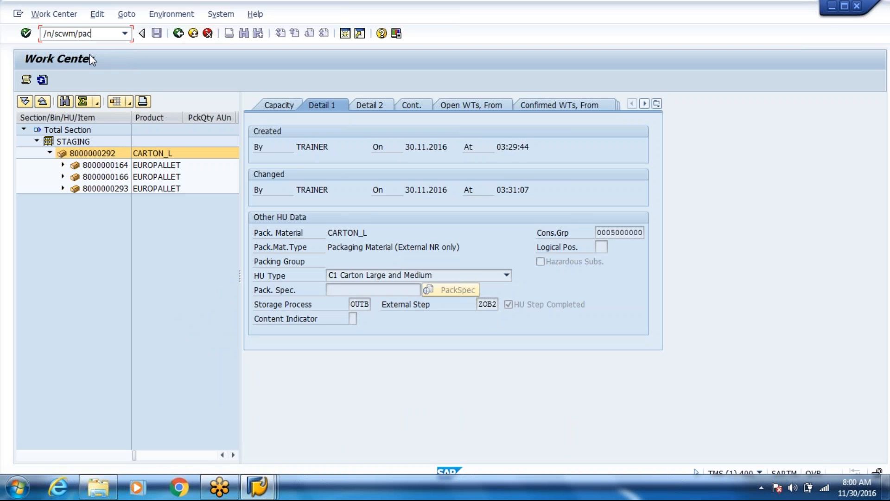
pyautogui.write('pack')
pyautogui.press('Return')
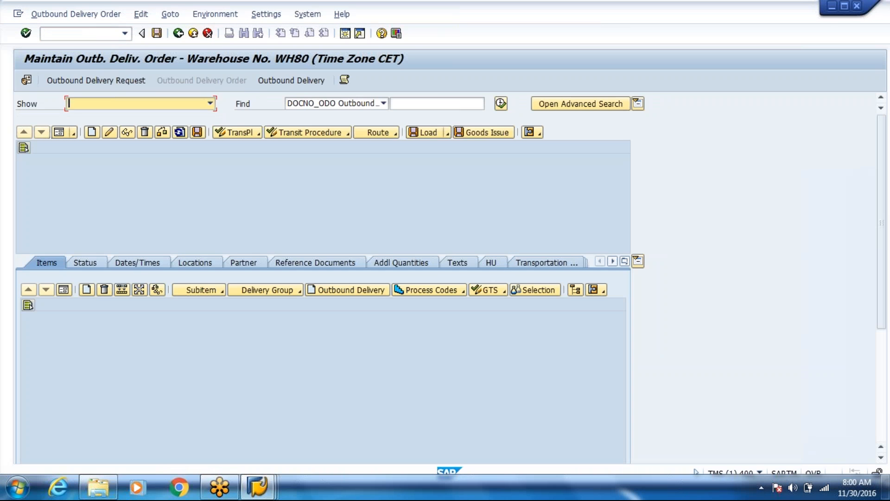
# Search for outbound delivery order 11359 by its document number
pyautogui.click(437, 104)
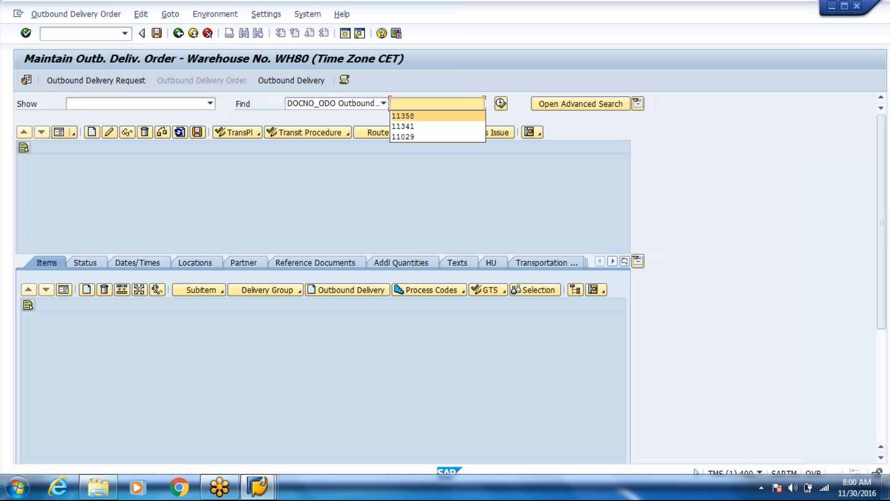
pyautogui.click(405, 115)
pyautogui.press('BackSpace')
pyautogui.write('9')
pyautogui.click(501, 104)
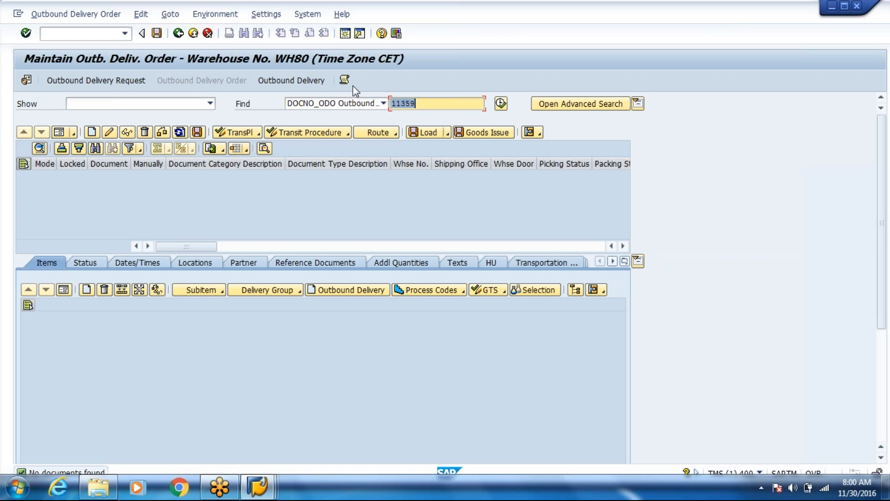
# Find the outbound delivery order by ERP document 80017256, review its header statuses and pick out document number 11389
pyautogui.click(384, 103)
pyautogui.click(322, 126)
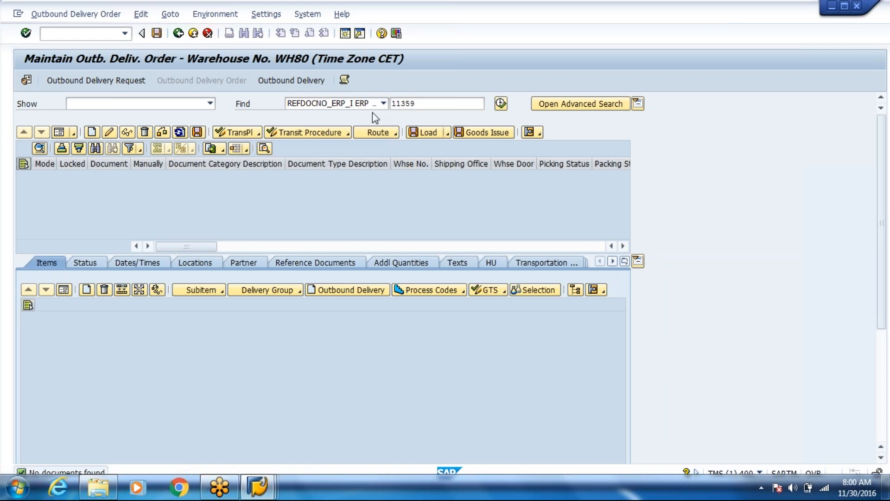
pyautogui.click(415, 101)
pyautogui.write('80017256')
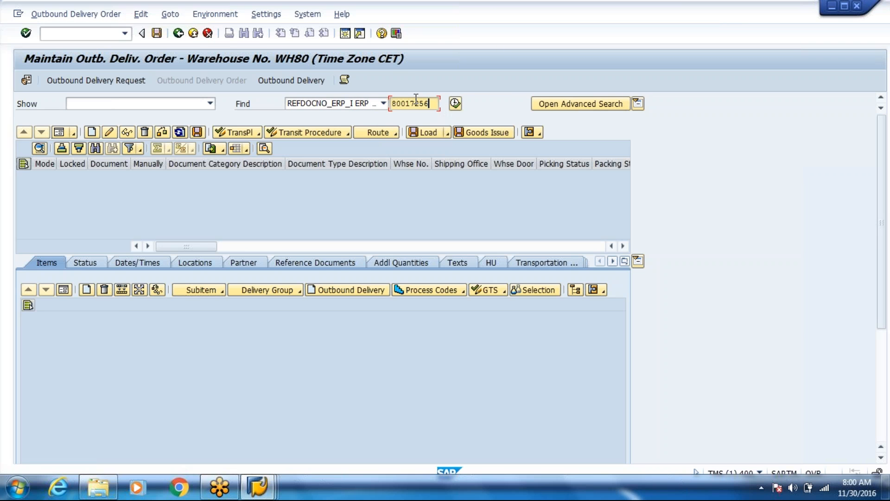
pyautogui.click(456, 104)
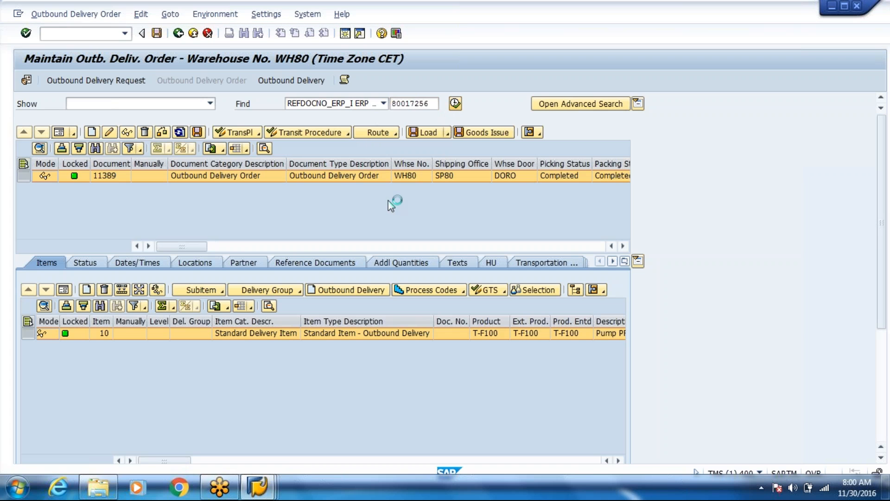
pyautogui.click(623, 245)
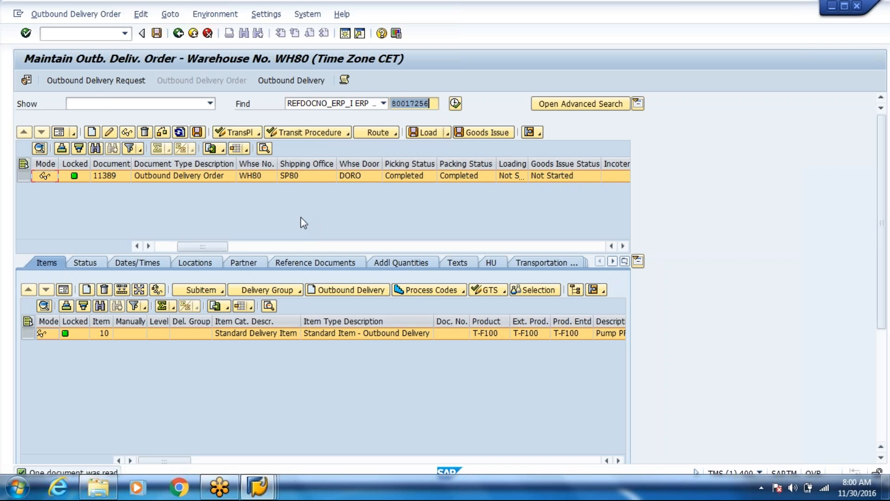
pyautogui.click(110, 176)
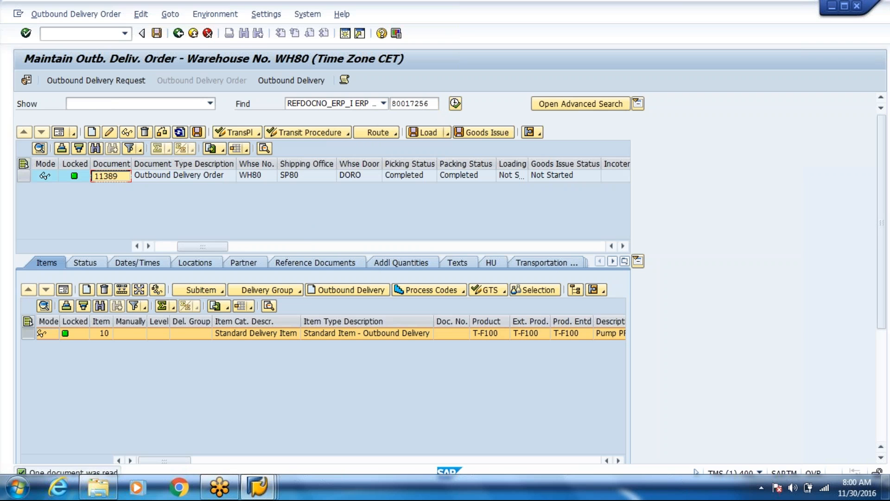
pyautogui.hotkey('alt', 'Tab')
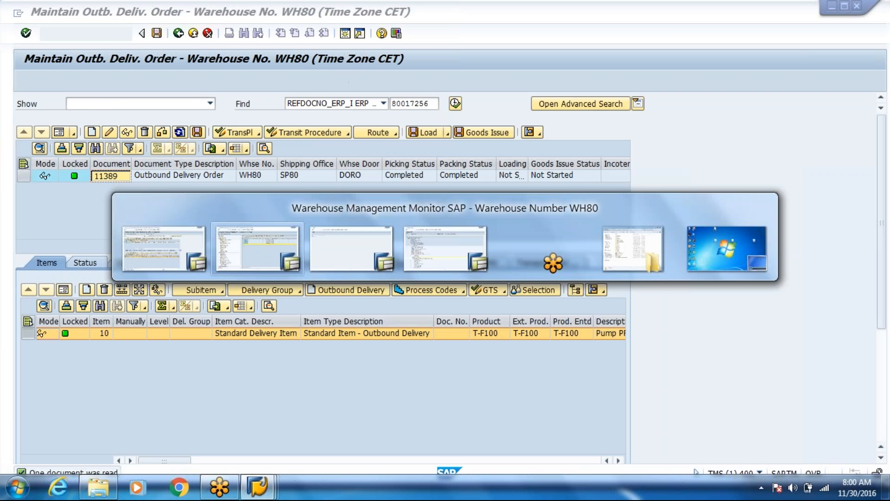
pyautogui.hotkey('alt', 'Tab')
pyautogui.write('8000000292')
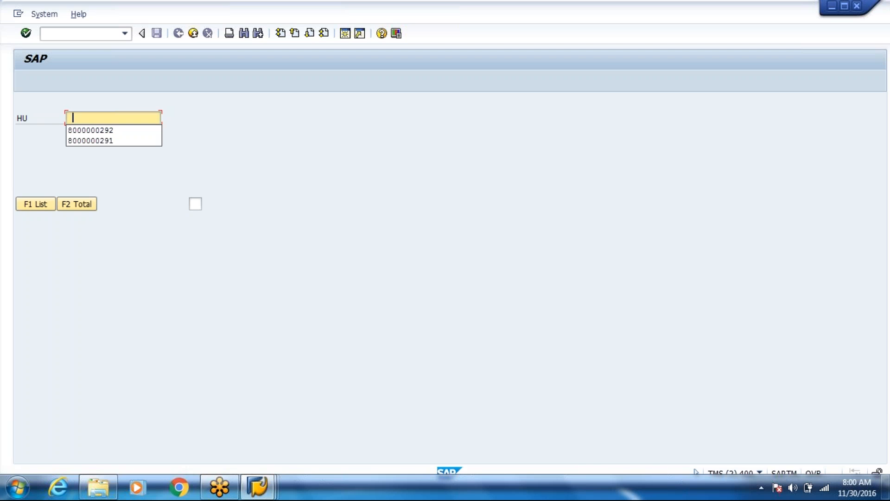
pyautogui.press('Return')
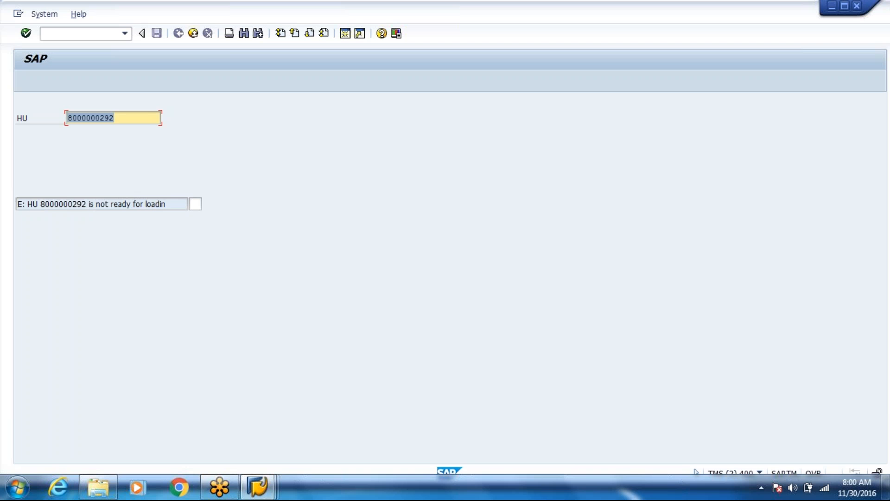
pyautogui.hotkey('alt', 'Tab')
pyautogui.hotkey('alt', 'Tab')
pyautogui.moveTo(118, 118); pyautogui.dragTo(63, 115)
pyautogui.hotkey('ctrl', 'c')
pyautogui.click(87, 36)
pyautogui.write('/o')
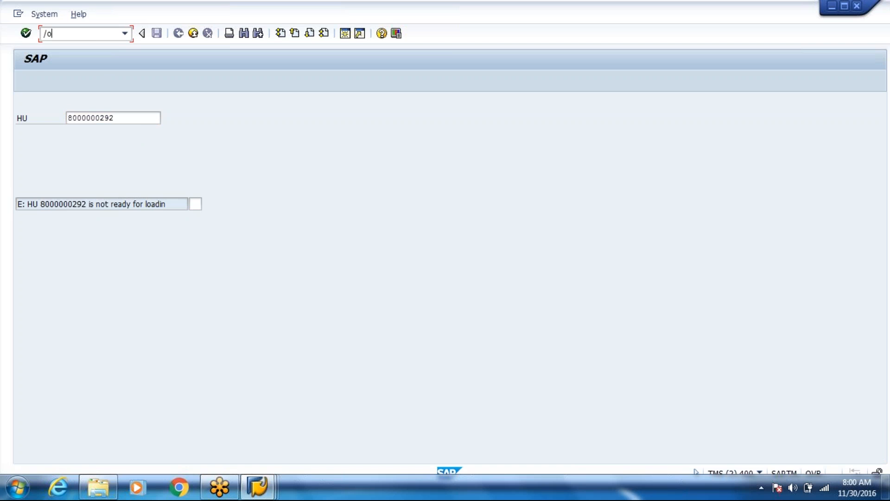
pyautogui.write('smq2')
pyautogui.press('Return')
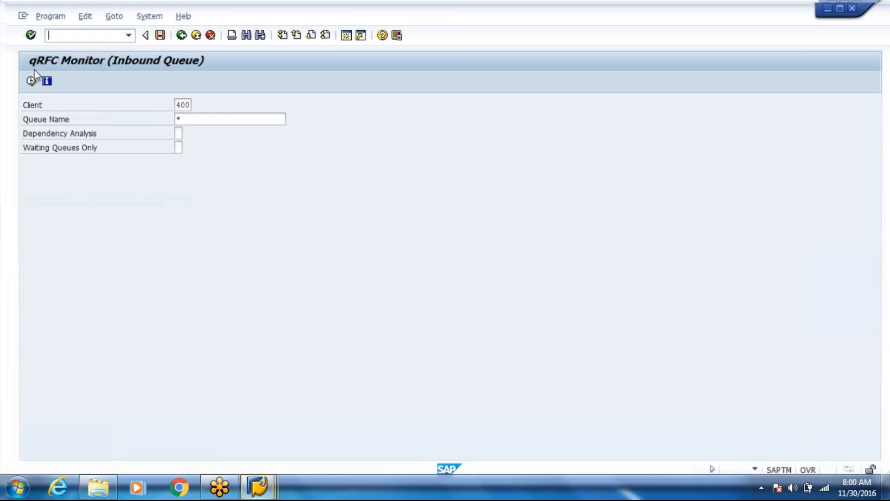
pyautogui.click(26, 81)
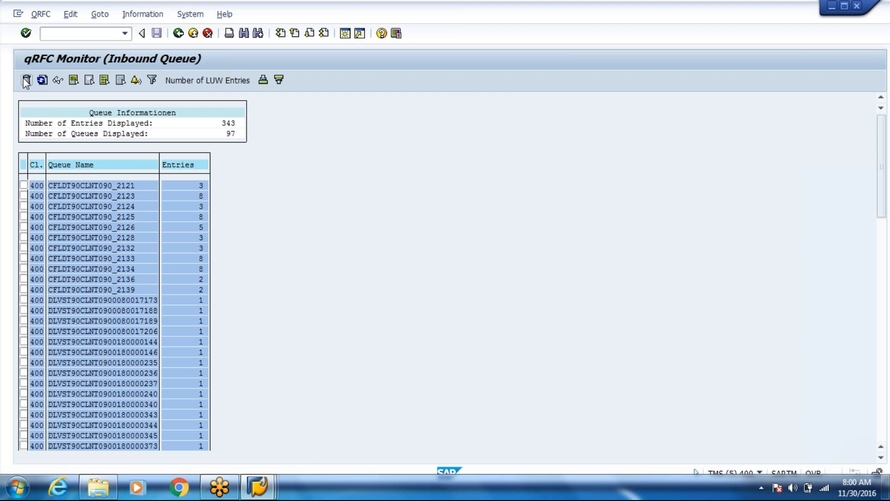
pyautogui.hotkey('ctrl', 'f')
pyautogui.press('Return')
pyautogui.press('Return')
pyautogui.press('Tab')
pyautogui.press('space')
pyautogui.press('Tab')
pyautogui.press('Tab')
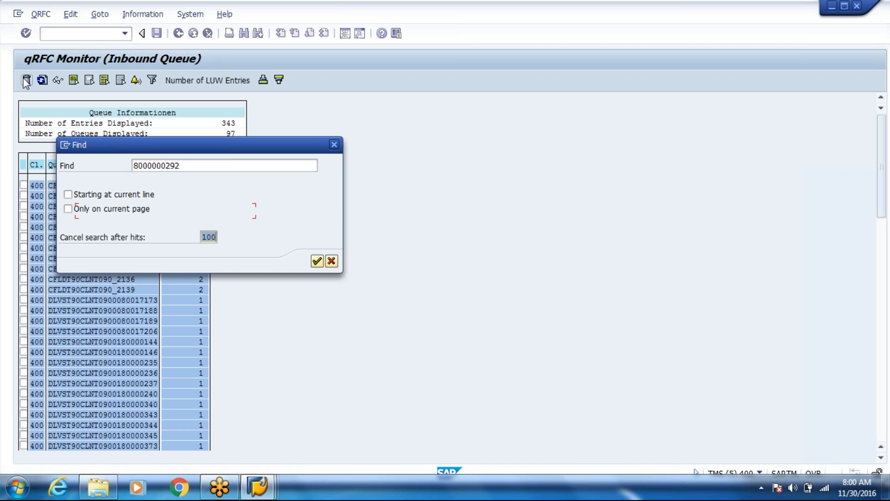
pyautogui.write('999')
pyautogui.press('Return')
pyautogui.press('Return')
pyautogui.click(332, 262)
pyautogui.hotkey('alt', 'Tab')
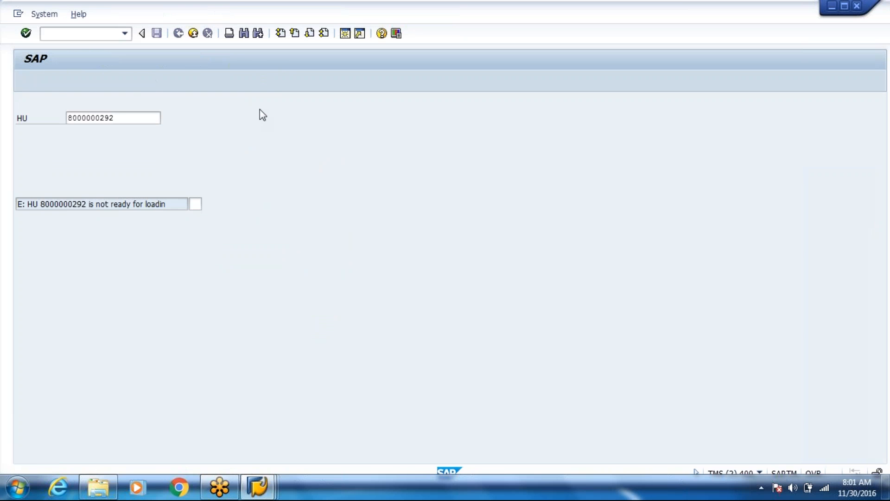
pyautogui.press('Return')
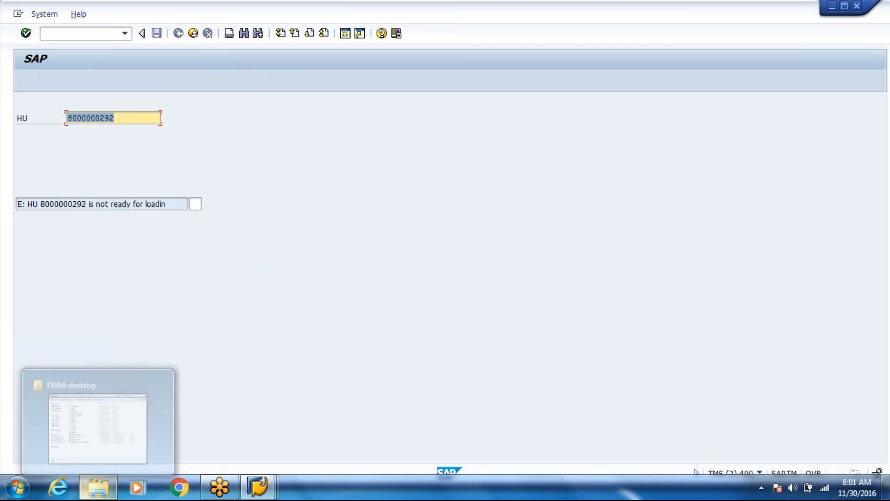
# Open the POSC Word document from the Week 5 folder of EWM-desktop
pyautogui.click(98, 486)
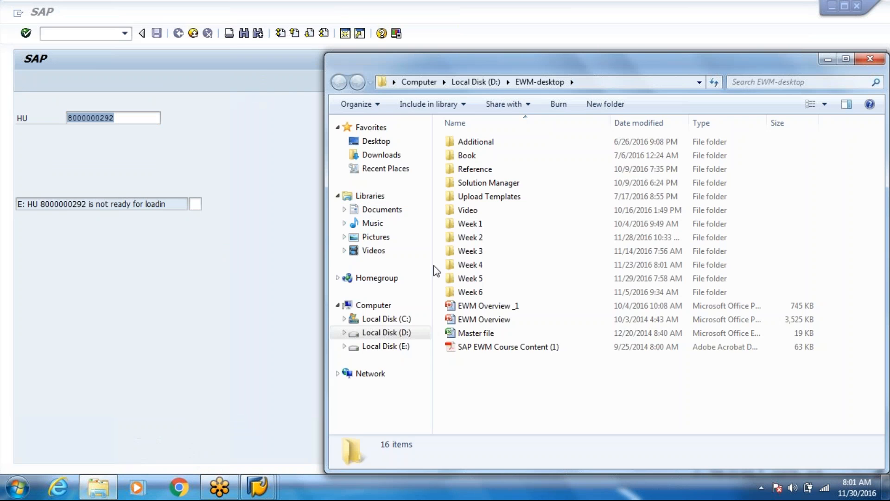
pyautogui.click(463, 280)
pyautogui.doubleClick(463, 280)
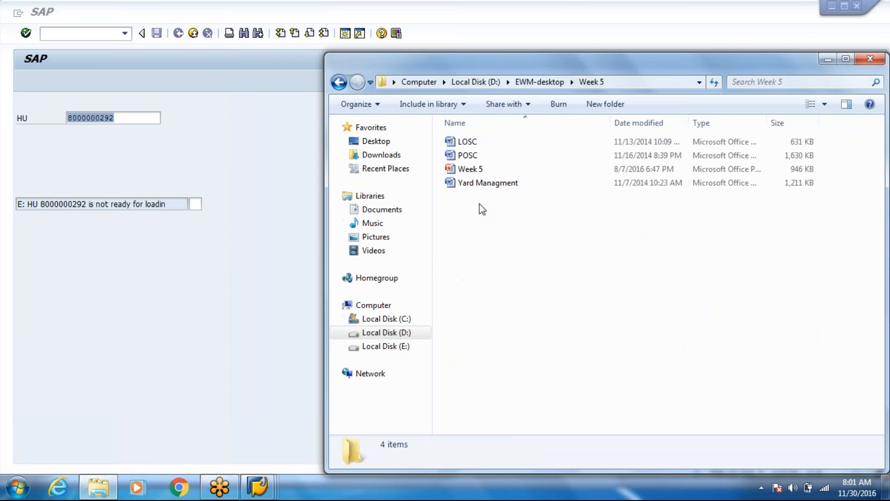
pyautogui.click(471, 156)
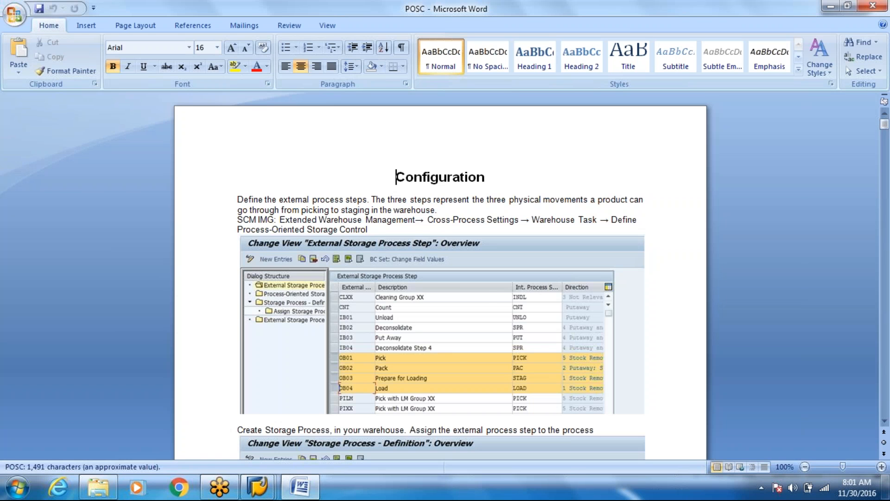
# Read through the configuration section of the POSC document, from the storage process definition to the warehouse order creation rules
pyautogui.scroll(-7, 441, 277)
pyautogui.click(442, 195)
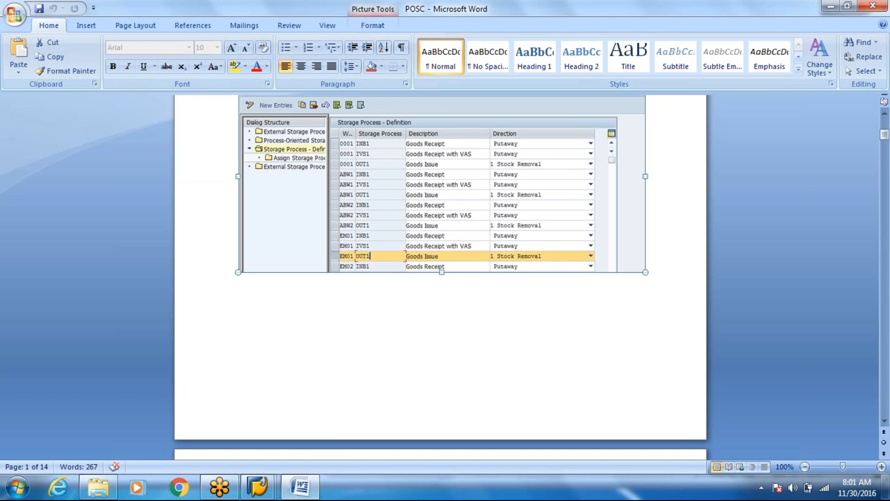
pyautogui.scroll(-3, 168, 304)
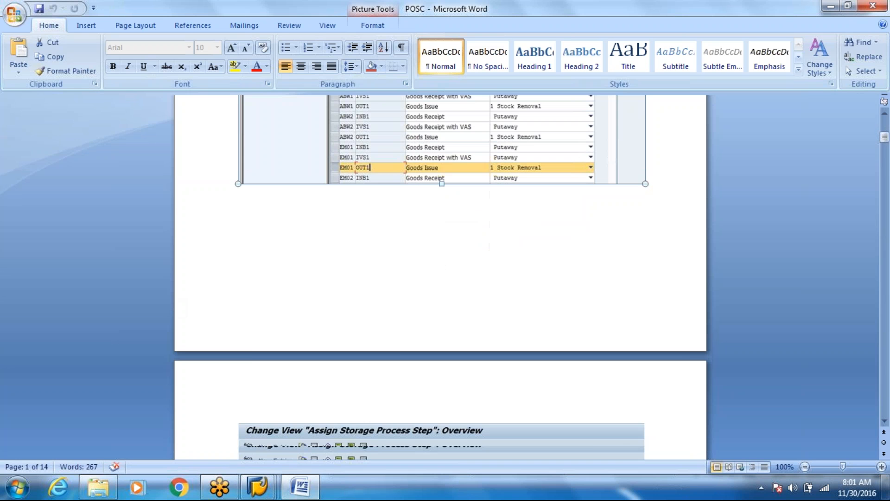
pyautogui.press('pagedown')
pyautogui.press('pagedown')
pyautogui.press('pagedown')
pyautogui.press('pagedown')
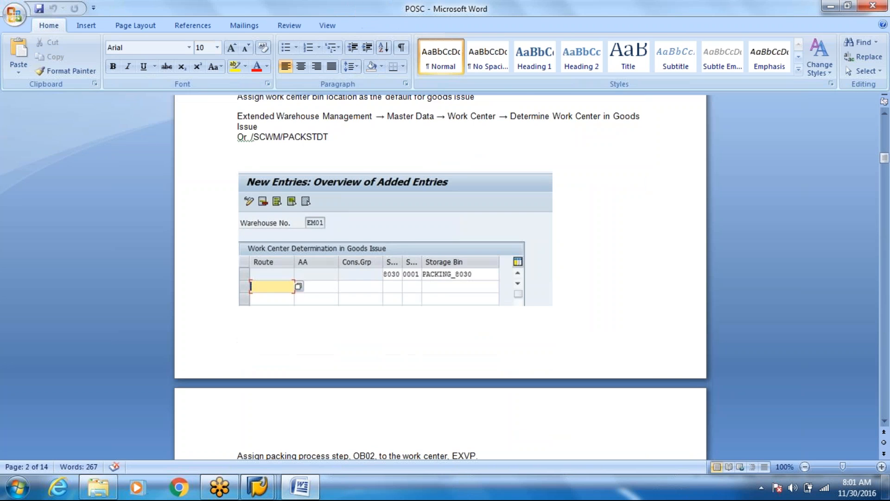
pyautogui.press('pagedown')
pyautogui.press('pagedown')
pyautogui.press('pagedown')
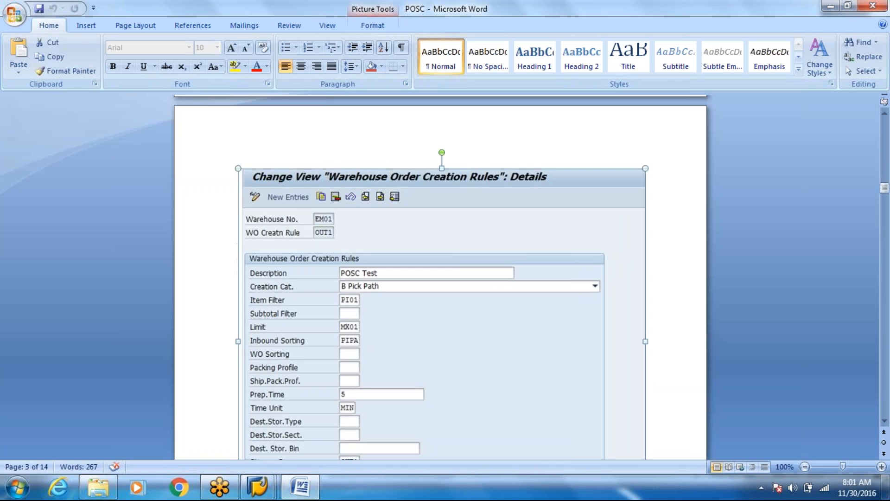
pyautogui.press('pagedown')
pyautogui.press('pagedown')
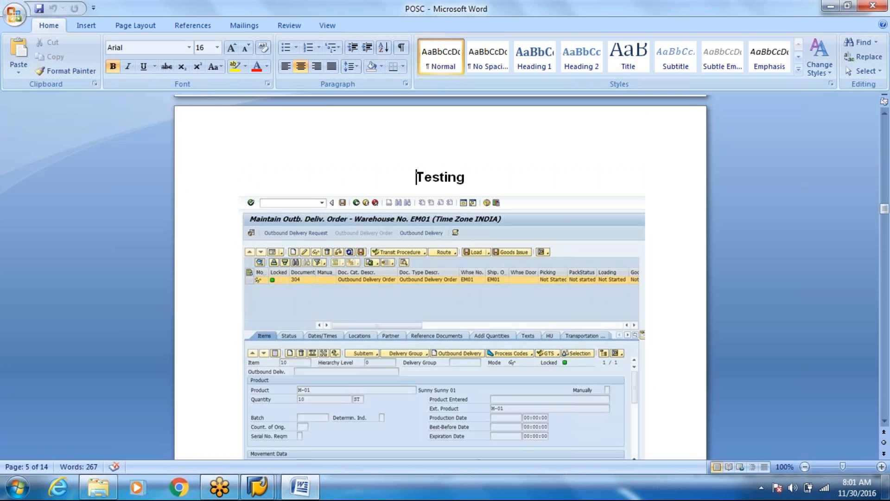
# Review the testing section of the POSC document, and close the document and the Week 5 folder
pyautogui.press('pagedown')
pyautogui.press('pagedown')
pyautogui.press('pagedown')
pyautogui.press('pagedown')
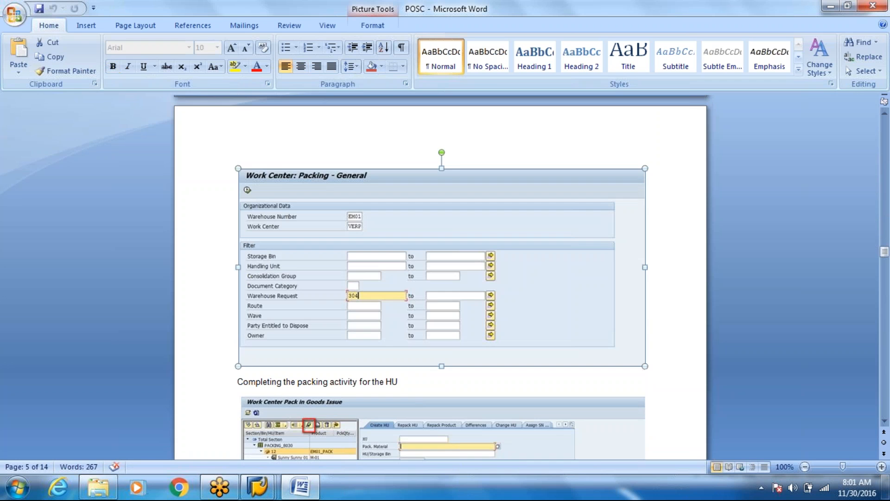
pyautogui.click(879, 6)
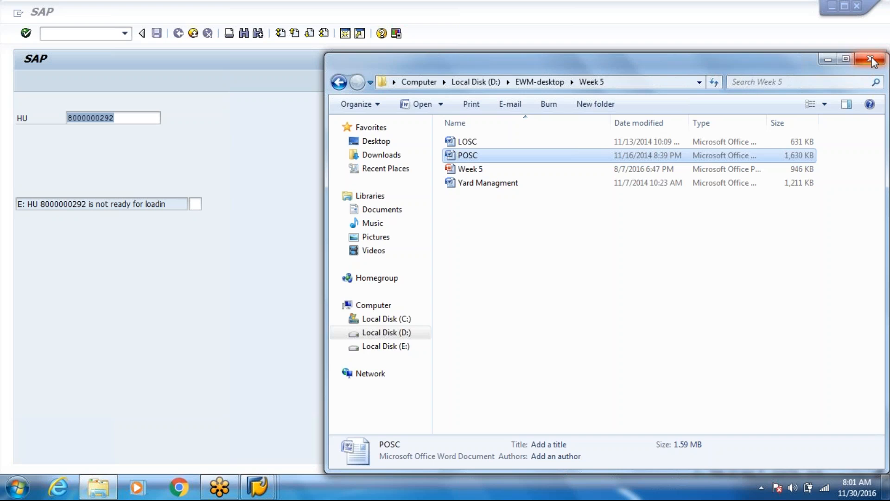
pyautogui.click(873, 61)
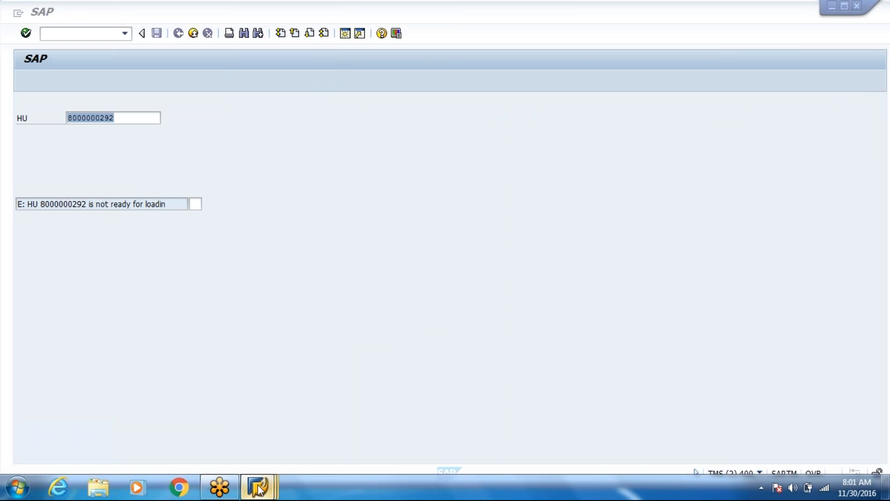
pyautogui.moveTo(260, 489)
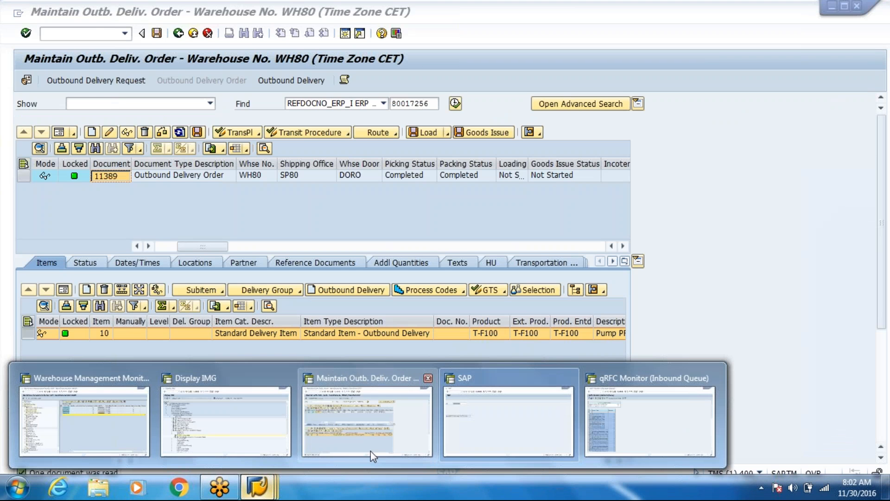
pyautogui.click(371, 450)
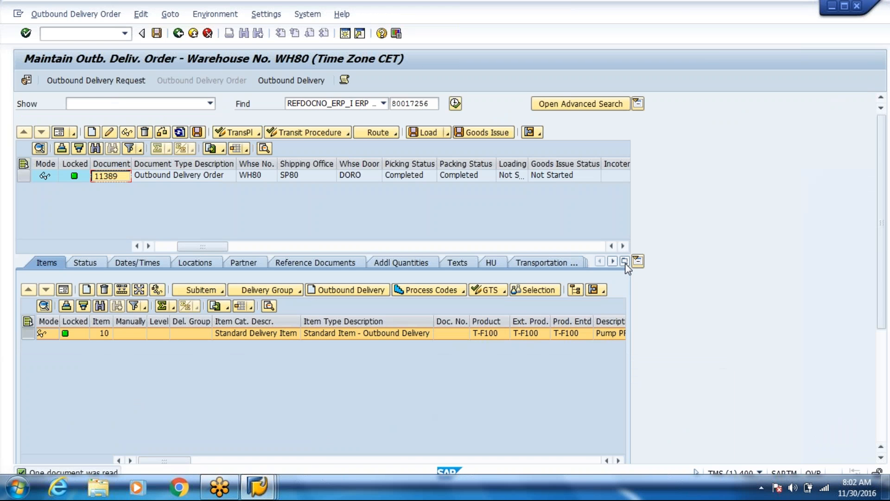
pyautogui.click(625, 262)
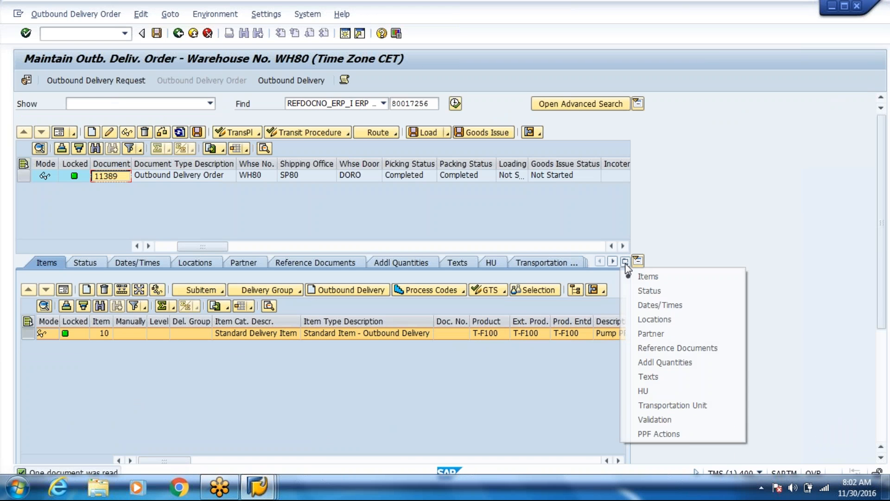
pyautogui.click(656, 405)
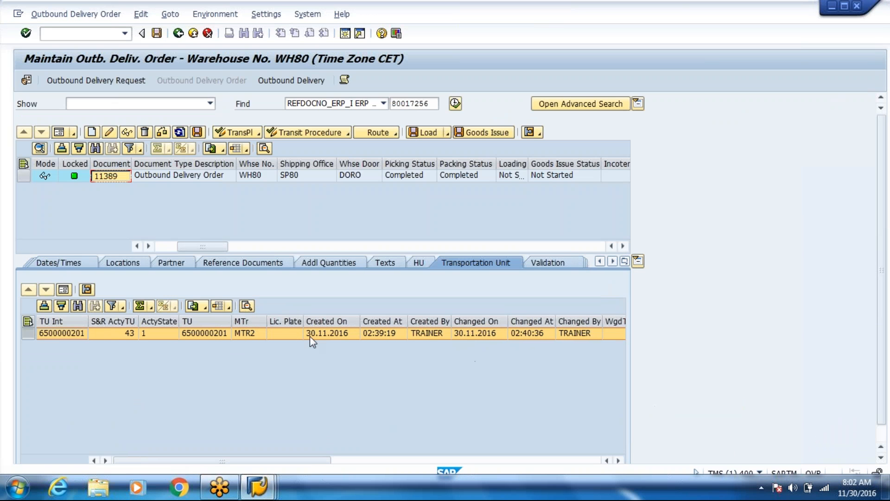
pyautogui.click(88, 290)
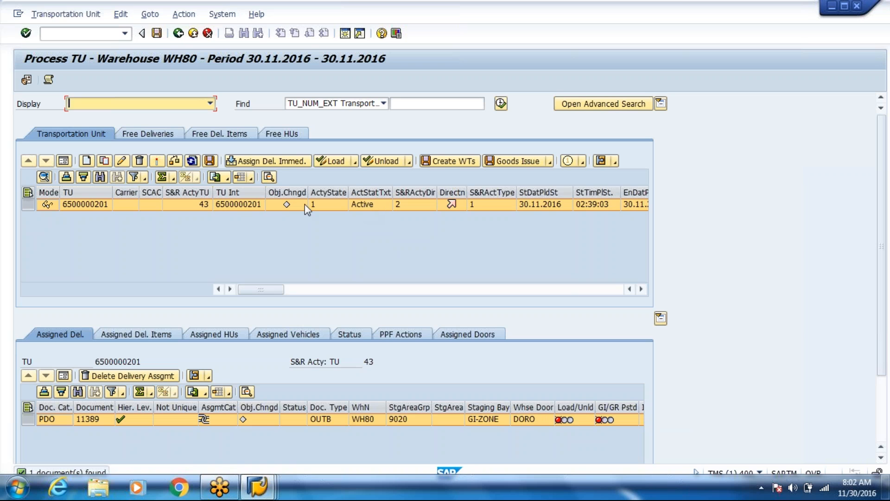
# Open delivery order 11389 from the transportation unit's assigned deliveries and start its Load follow-on function
pyautogui.click(194, 375)
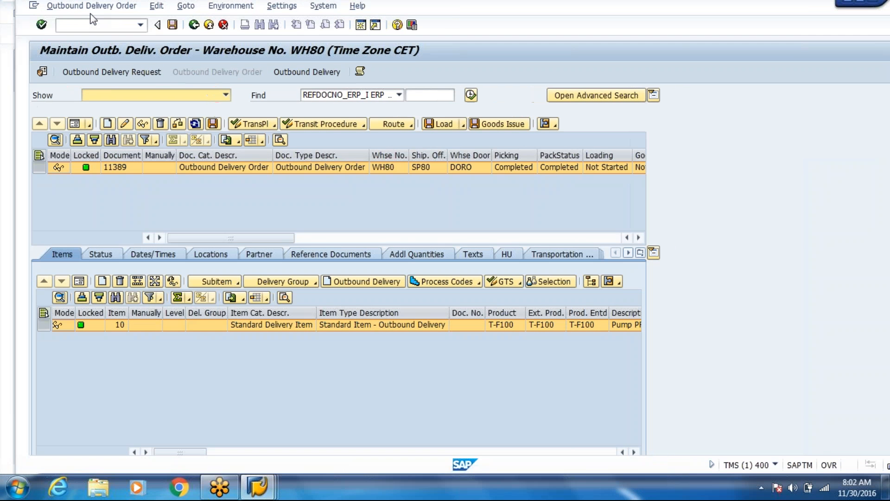
pyautogui.click(91, 15)
pyautogui.moveTo(116, 46)
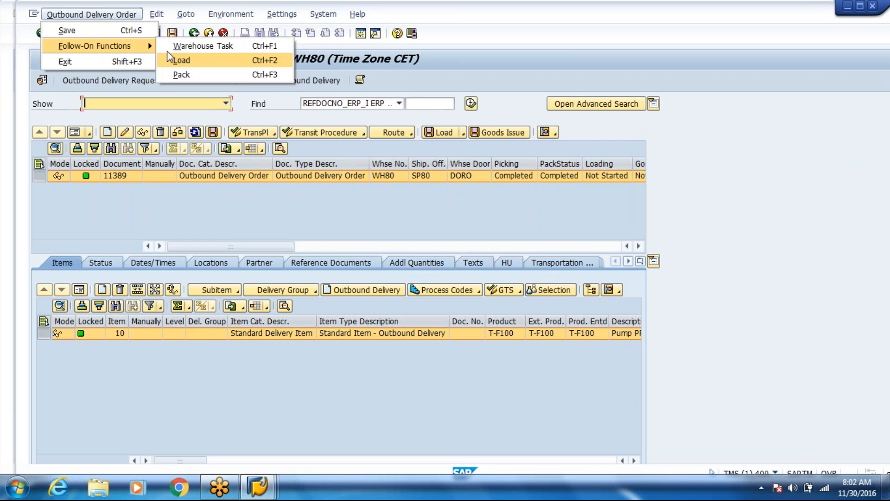
pyautogui.click(188, 62)
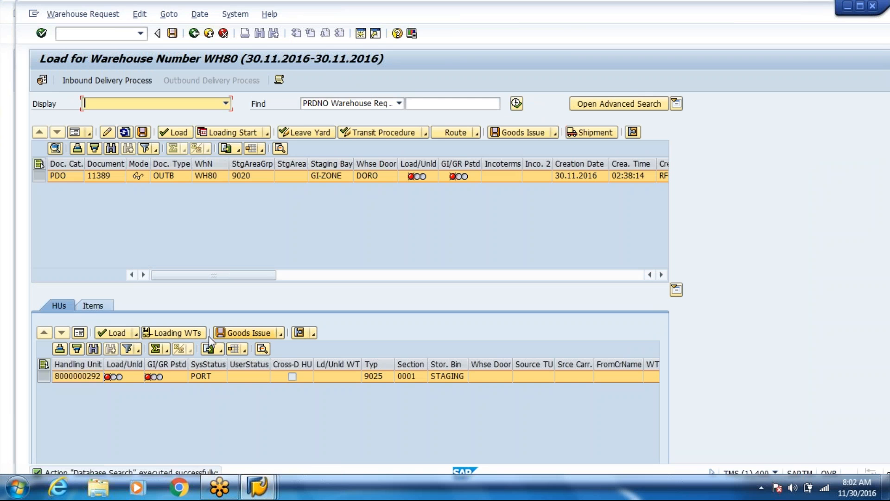
pyautogui.click(138, 334)
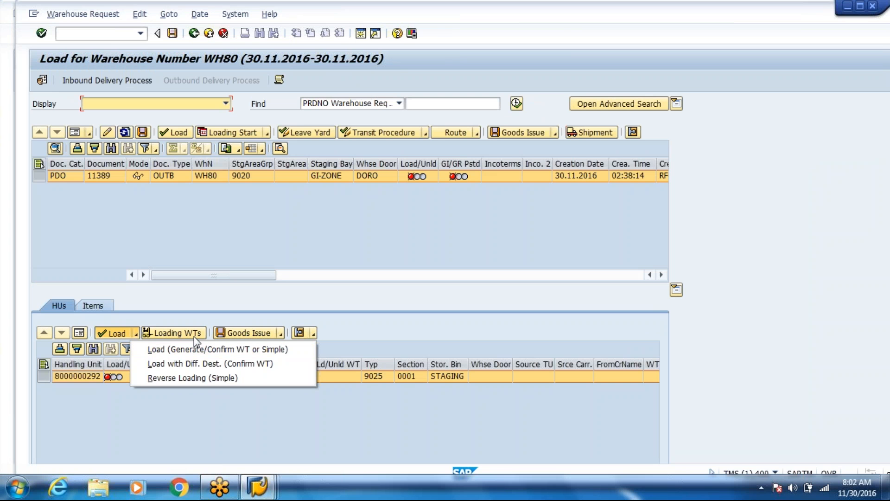
pyautogui.click(110, 304)
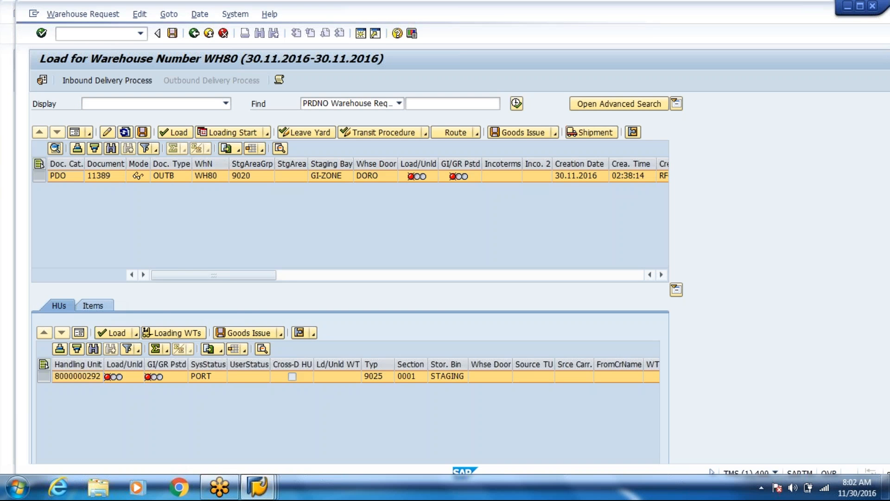
pyautogui.click(136, 333)
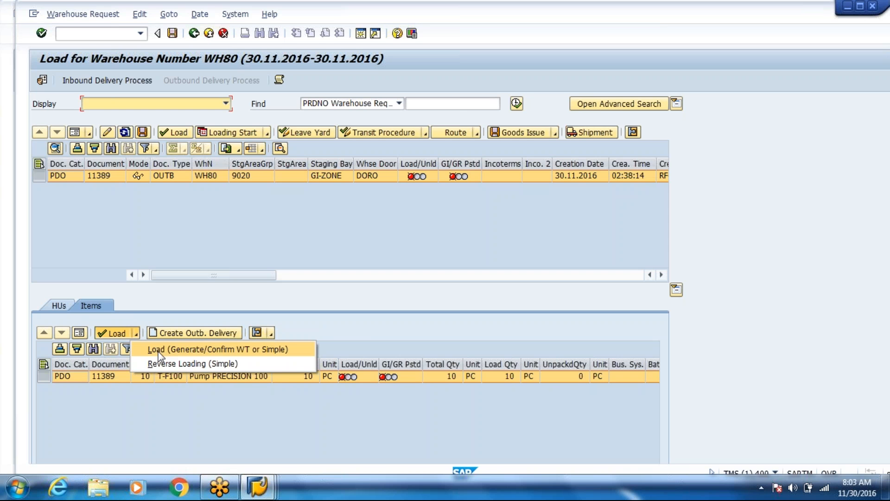
pyautogui.click(57, 306)
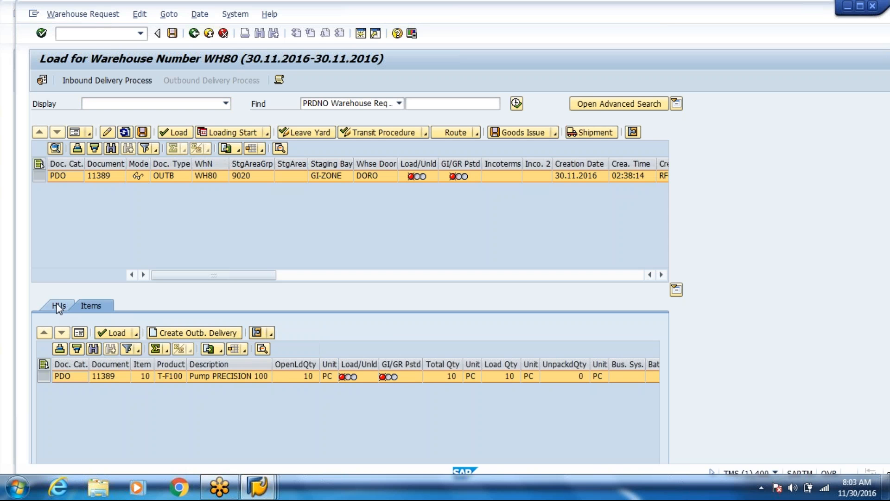
pyautogui.click(137, 333)
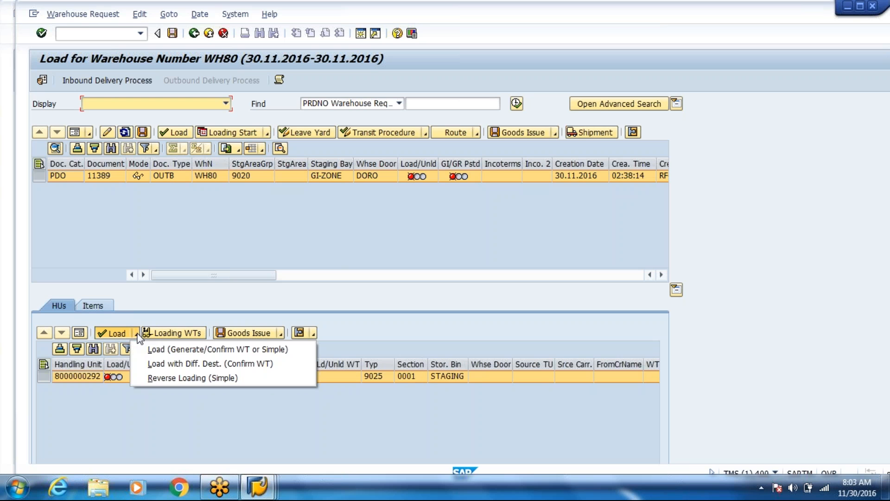
pyautogui.click(166, 349)
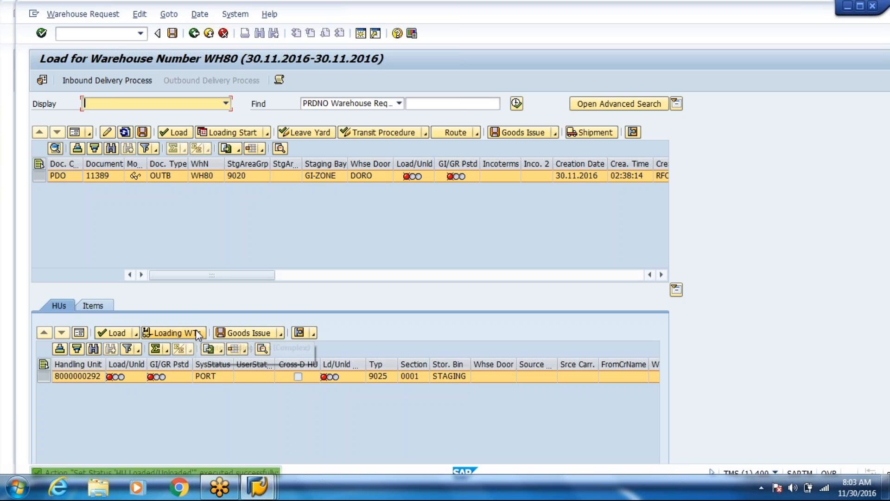
pyautogui.click(172, 34)
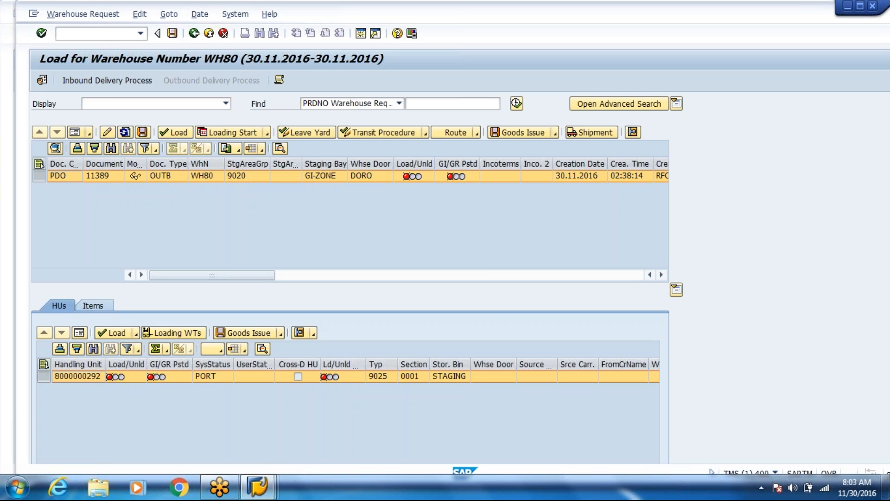
pyautogui.click(135, 334)
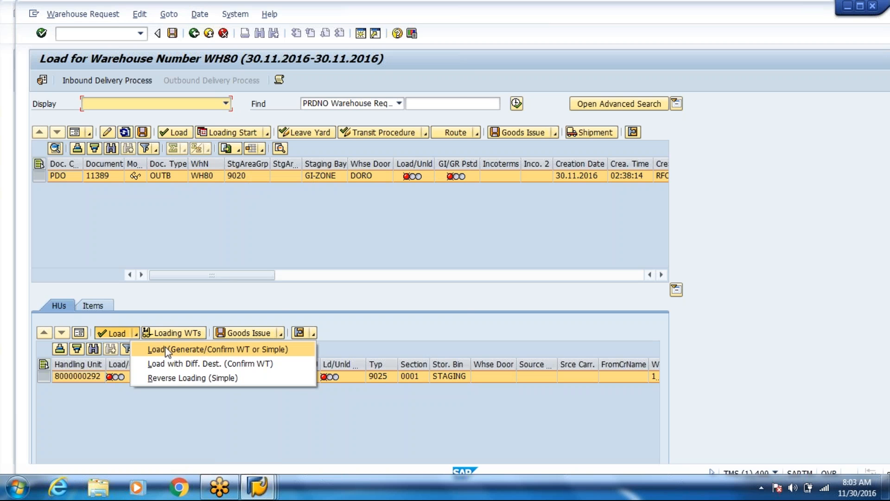
pyautogui.click(165, 347)
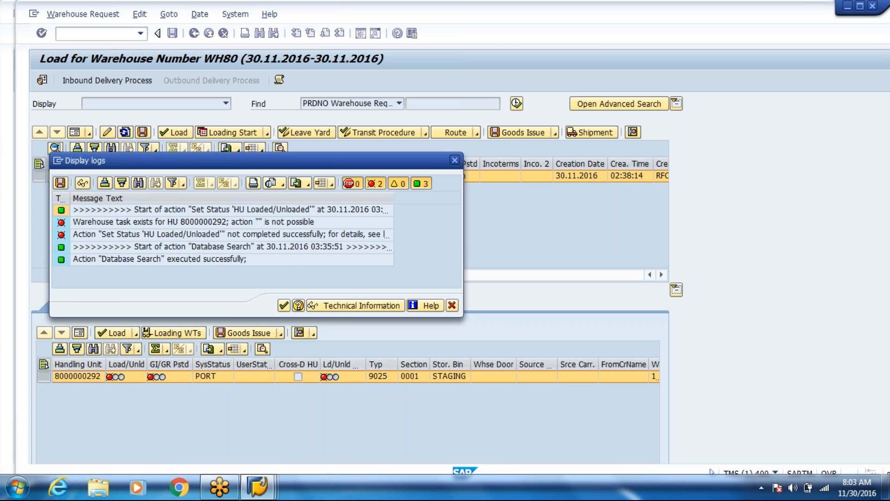
pyautogui.click(284, 305)
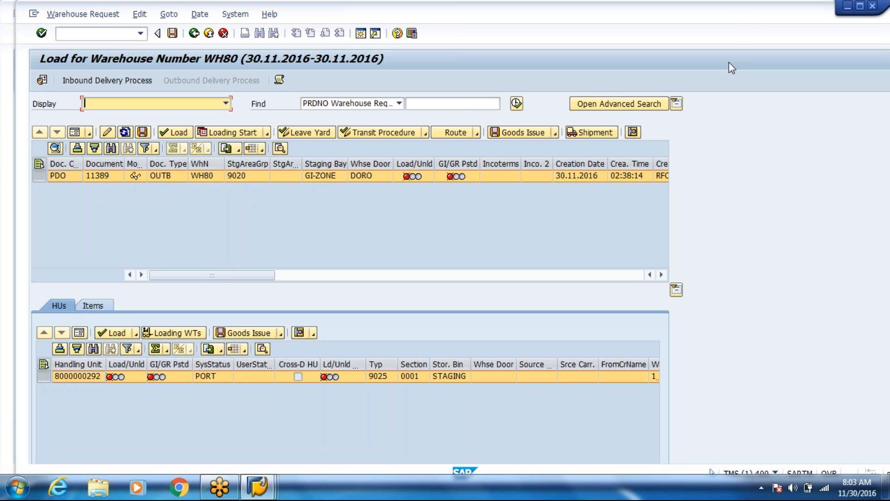
pyautogui.click(736, 18)
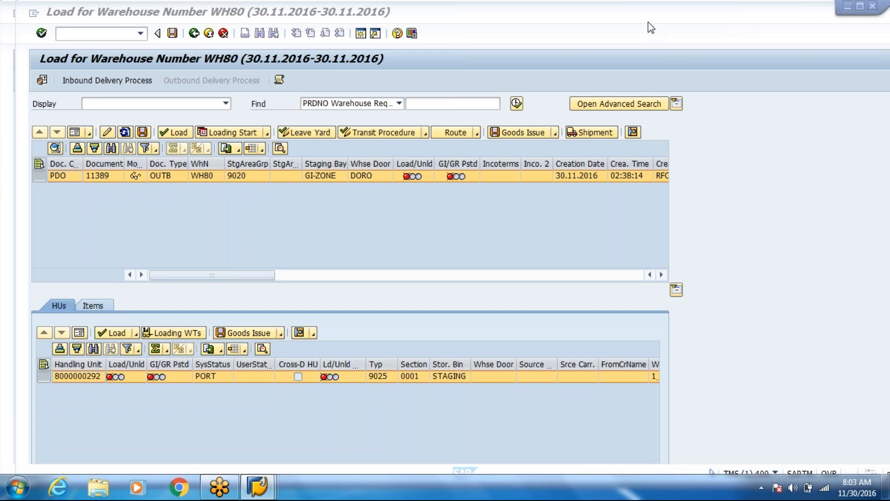